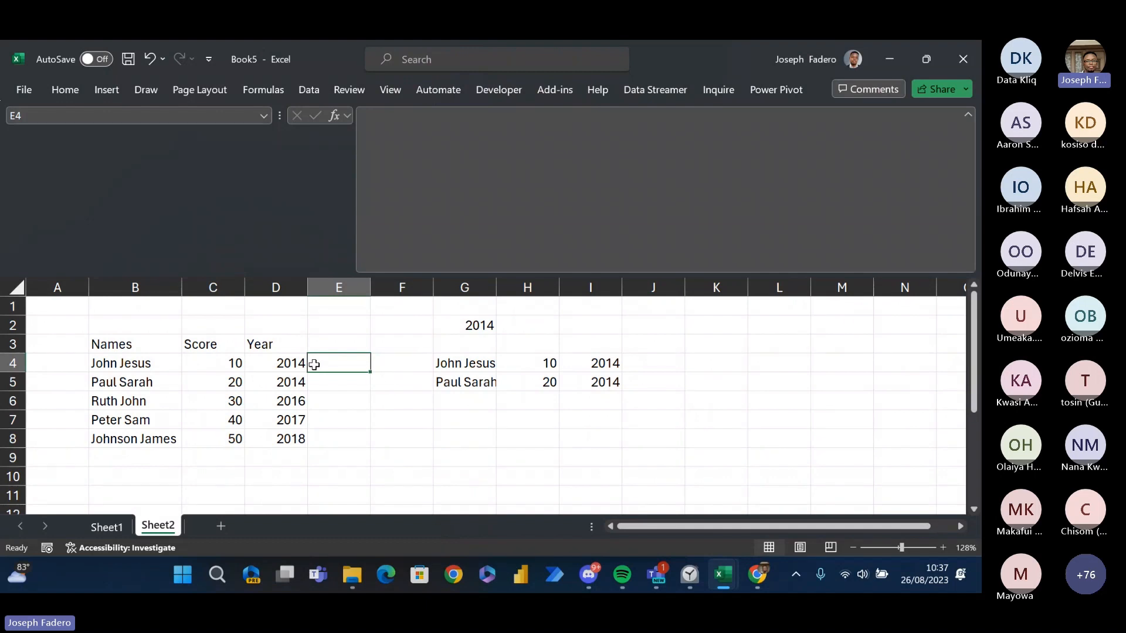
pyautogui.press('Right')
pyautogui.press('Down')
pyautogui.press('Right')
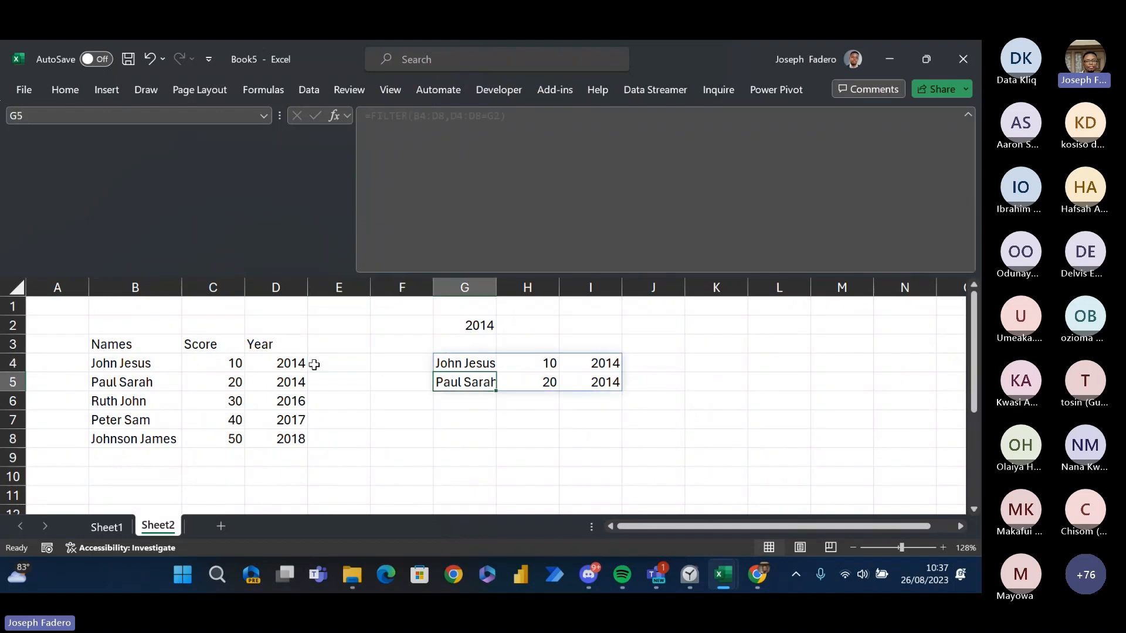
pyautogui.press('Up')
pyautogui.press('Up')
pyautogui.press('Up')
pyautogui.press('Up')
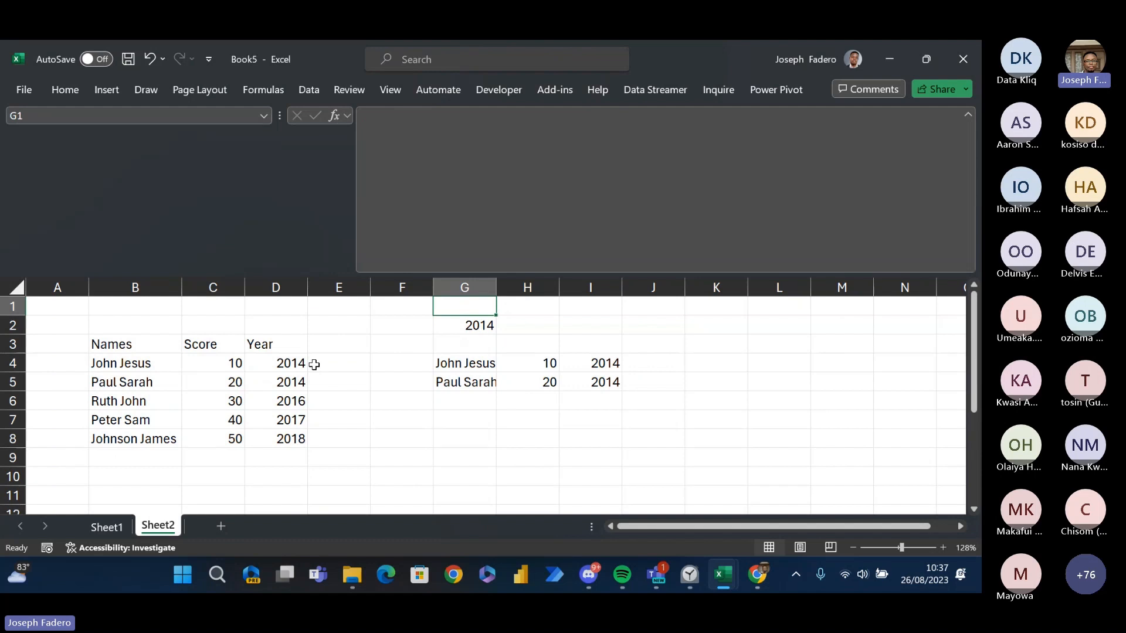
pyautogui.press('Down')
pyautogui.press('Down')
pyautogui.press('Down')
pyautogui.press('Down')
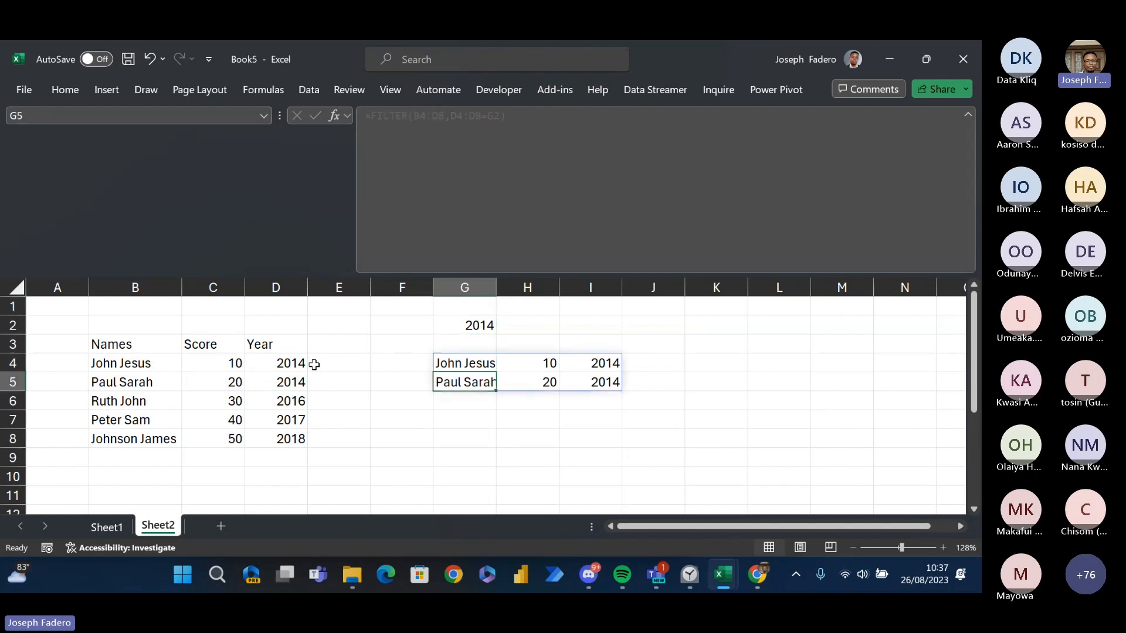
# - Clear the existing FILTER formula and its spilled results from G4:I5
pyautogui.press('Up')
pyautogui.hotkey('shift', 'Down')
pyautogui.hotkey('shift', 'Right')
pyautogui.hotkey('shift', 'Right')
pyautogui.press('BackSpace')
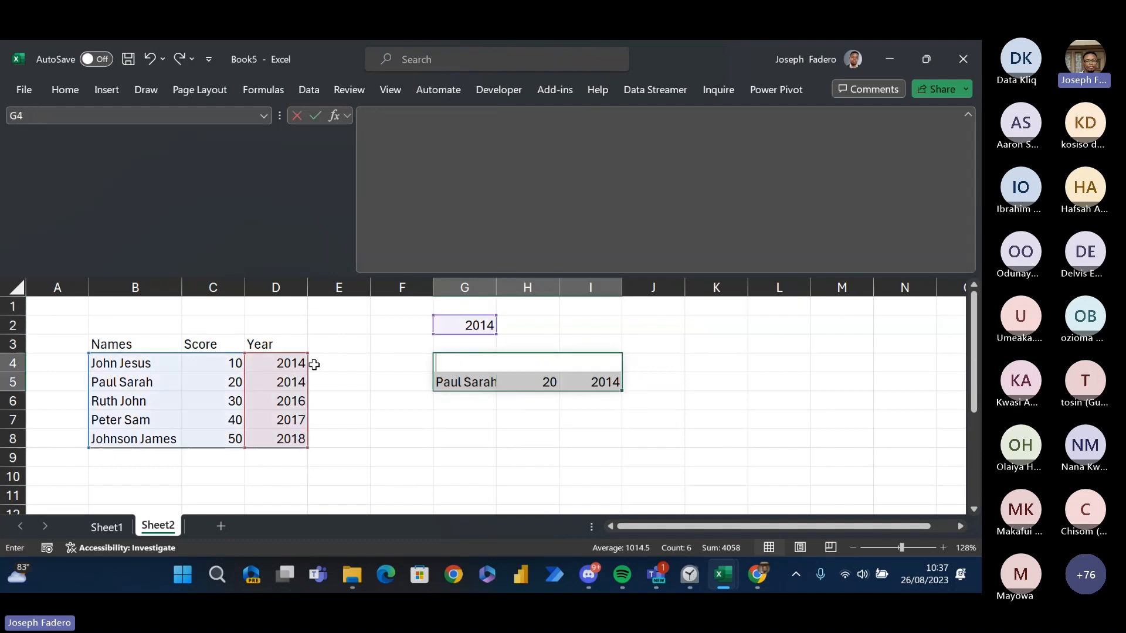
pyautogui.press('Return')
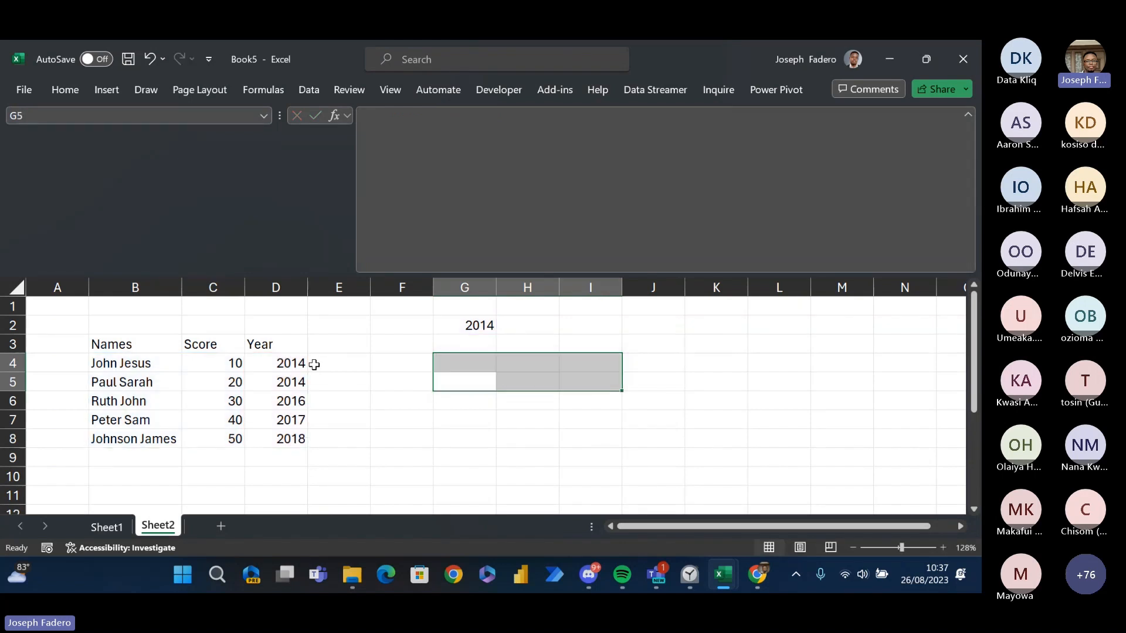
# - Start a FILTER formula in G4 with B4:D8 as the array argument
pyautogui.press('Down')
pyautogui.press('Up')
pyautogui.press('Up')
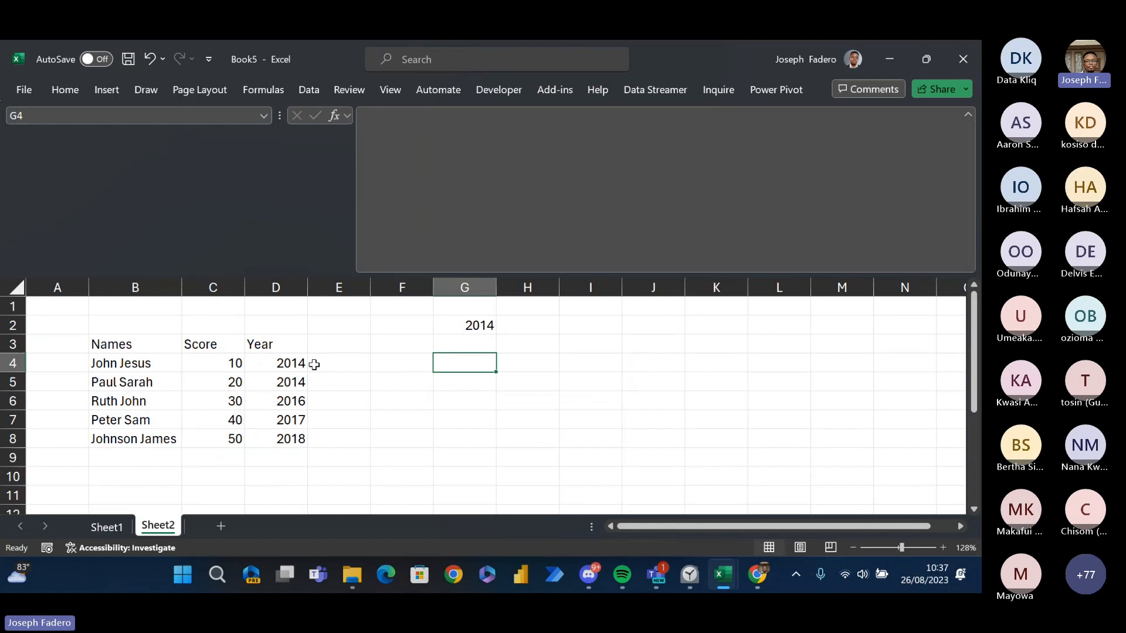
pyautogui.write('=')
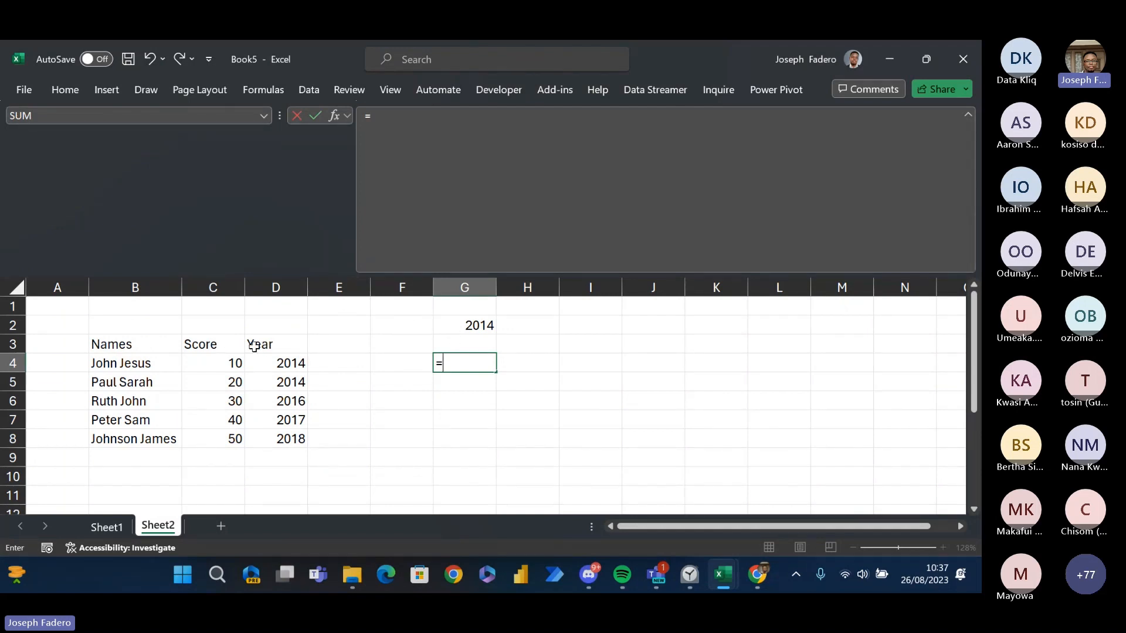
pyautogui.write('filte')
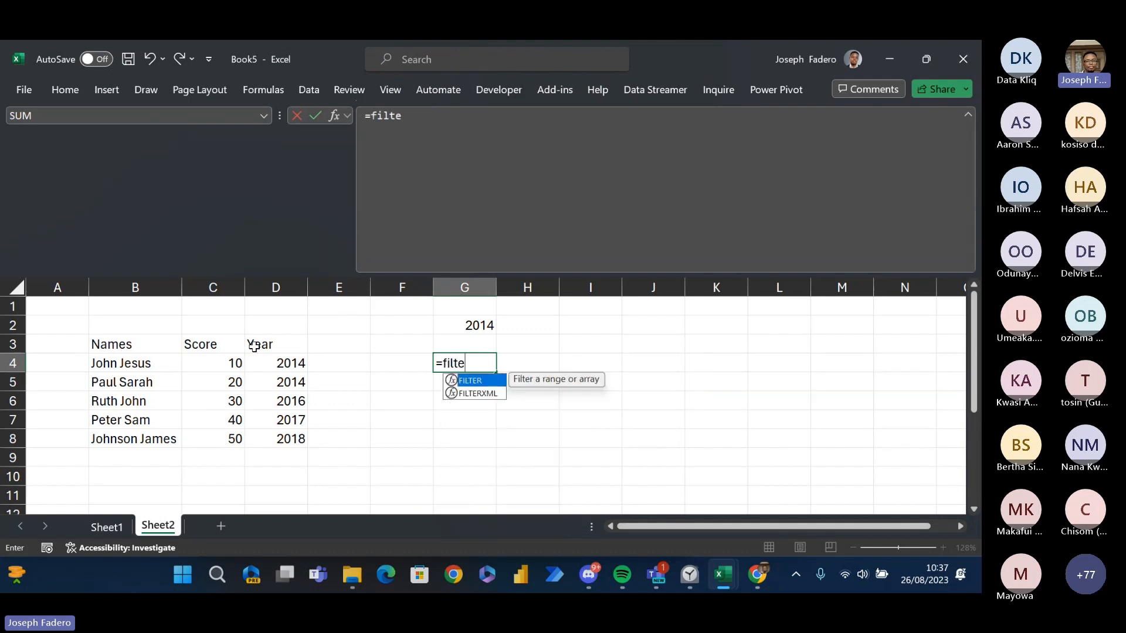
pyautogui.press('Tab')
pyautogui.moveTo(135, 344); pyautogui.dragTo(266, 406)
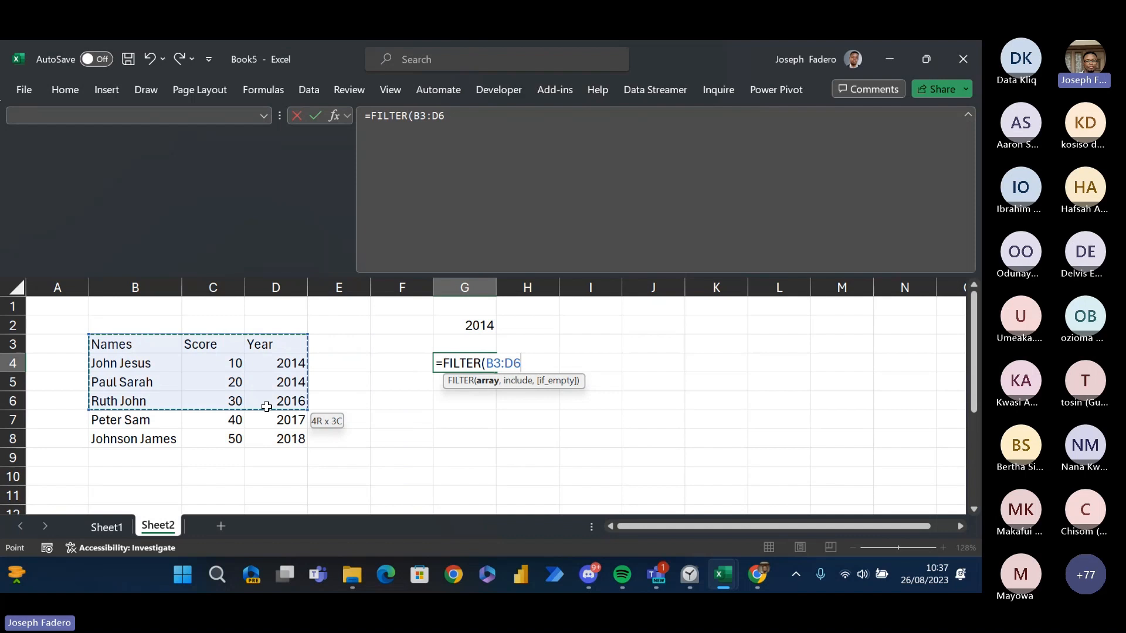
pyautogui.moveTo(134, 364); pyautogui.dragTo(300, 442)
pyautogui.write(',')
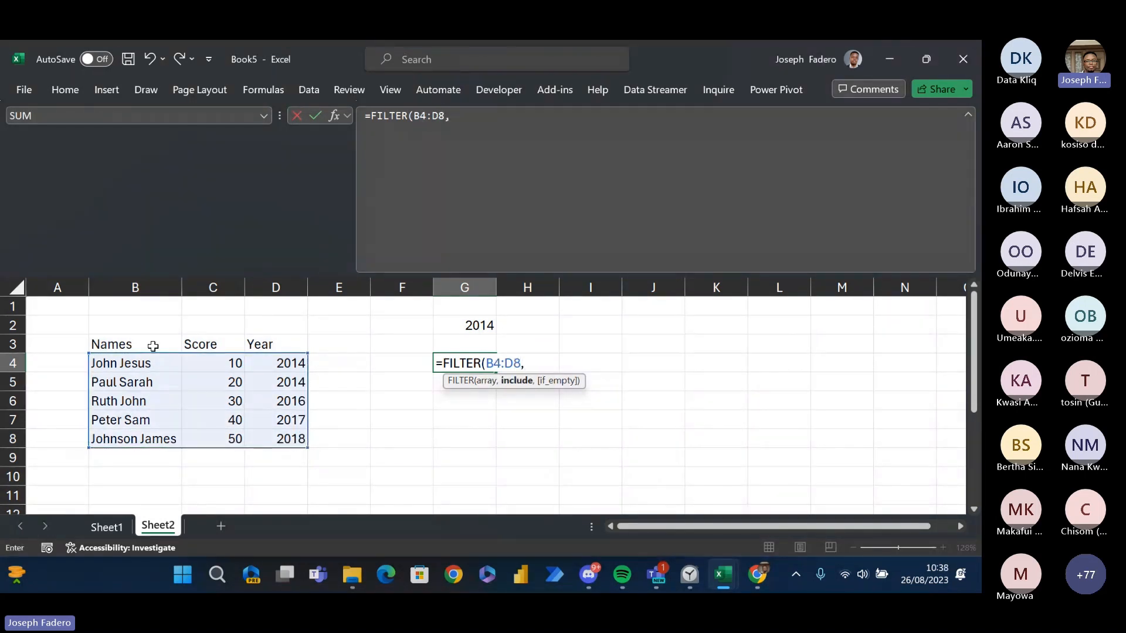
# - Complete the FILTER formula with the include condition D4:D8=G2
pyautogui.moveTo(282, 364); pyautogui.dragTo(284, 435)
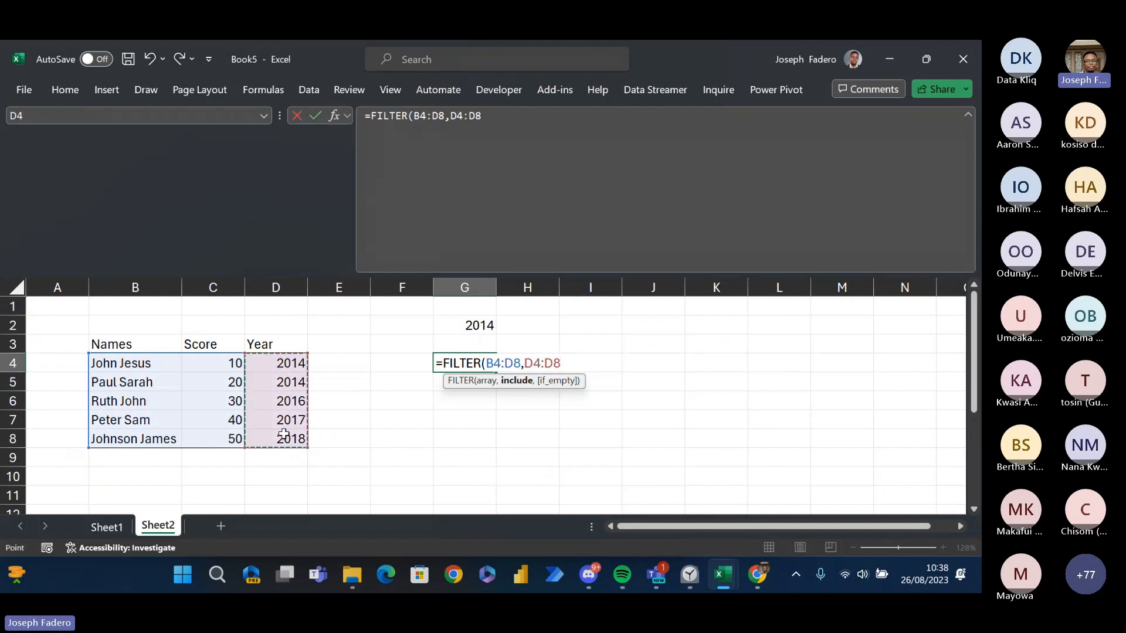
pyautogui.write('=')
pyautogui.click(456, 325)
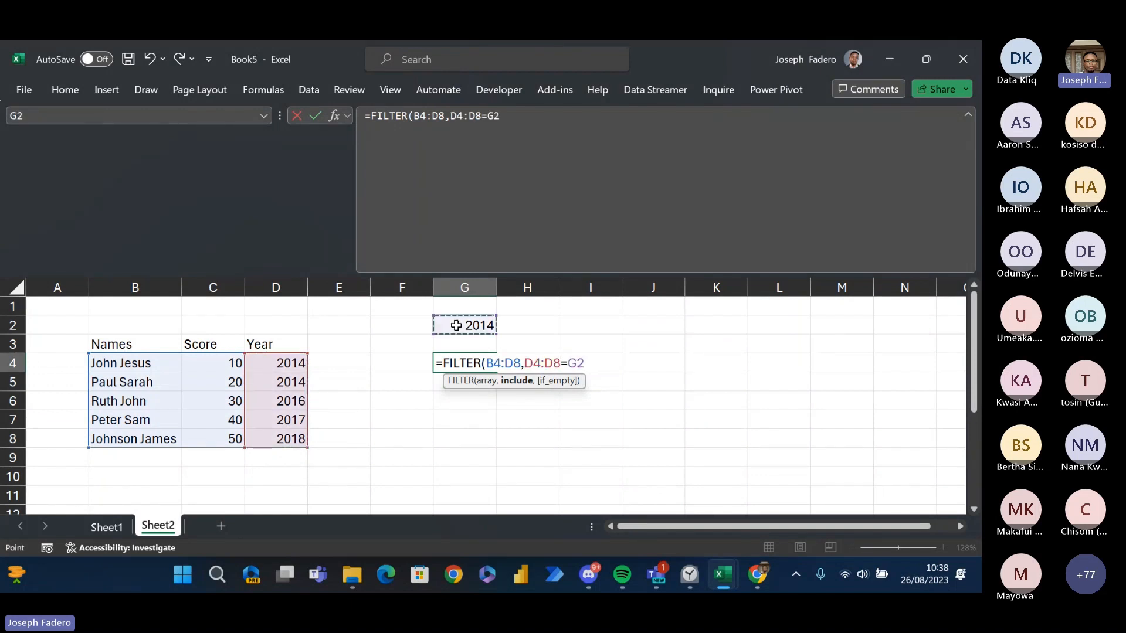
pyautogui.press('Return')
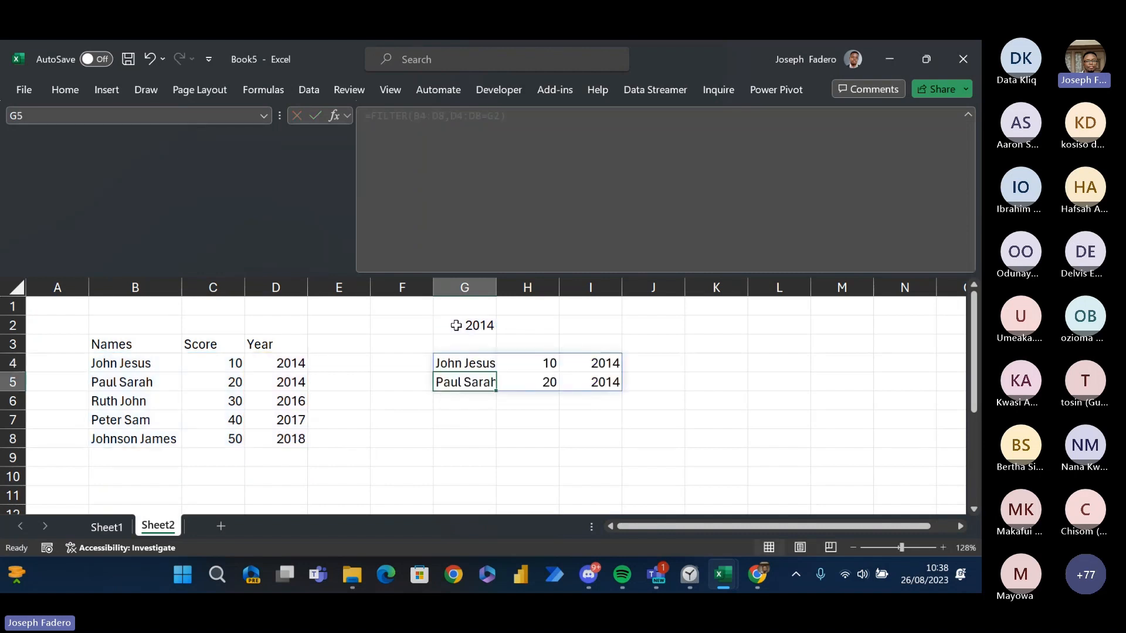
# - Change the condition in G4's FILTER formula to D4:D8>G2
pyautogui.press('Up')
pyautogui.press('Down')
pyautogui.press('Up')
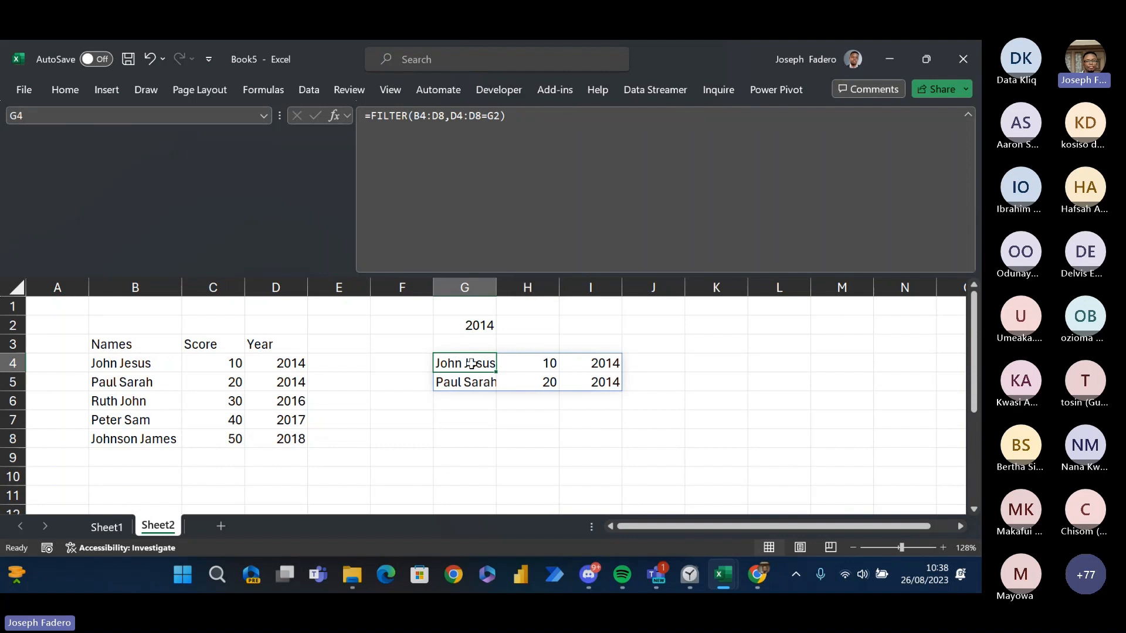
pyautogui.click(487, 113)
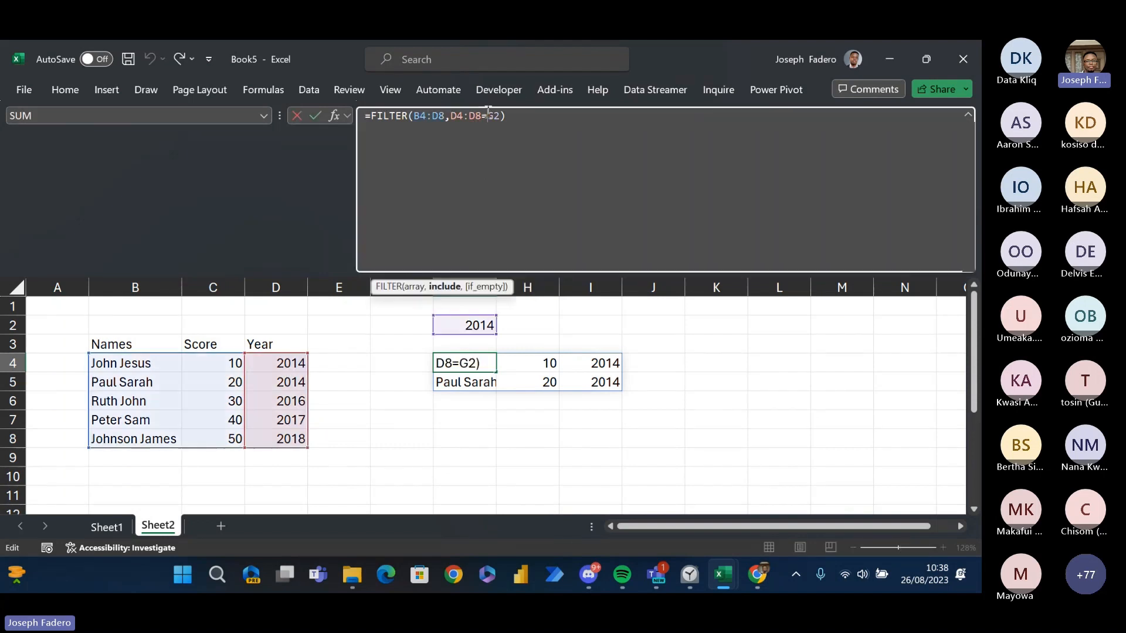
pyautogui.press('BackSpace')
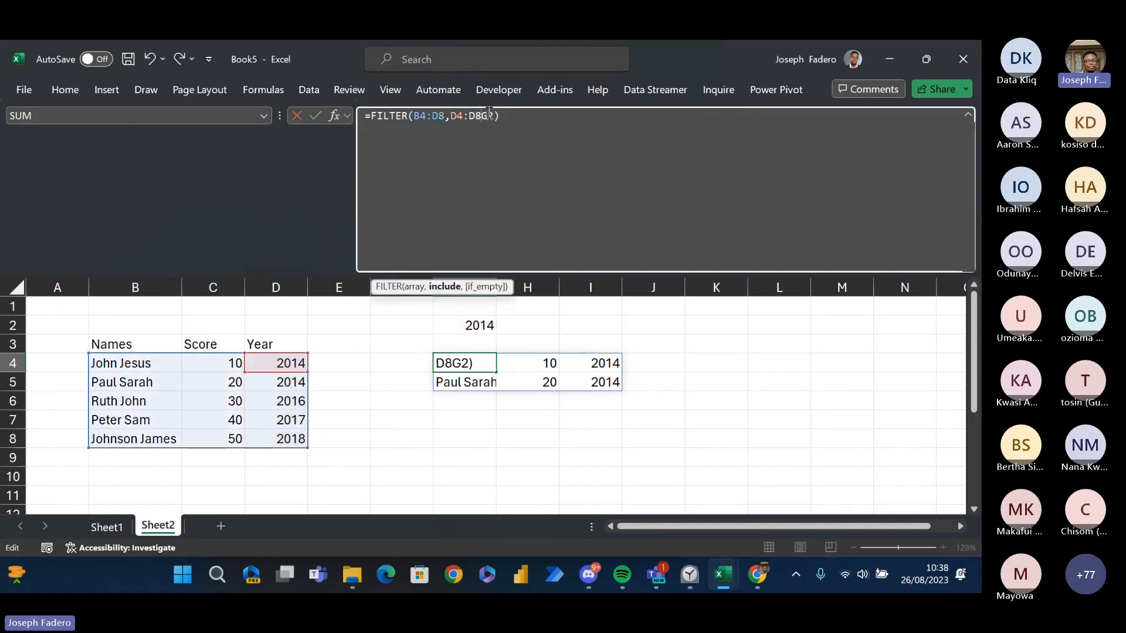
pyautogui.write('>')
pyautogui.press('Return')
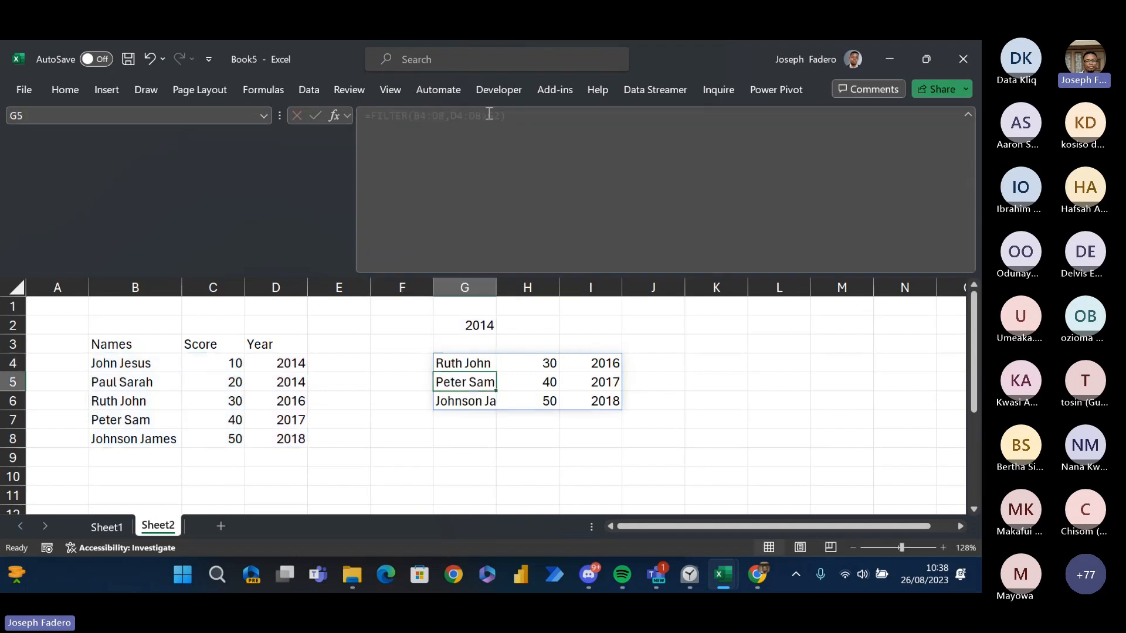
# - Try the condition D4:D8<G2 in G4's FILTER formula
pyautogui.press('Up')
pyautogui.press('Up')
pyautogui.press('Down')
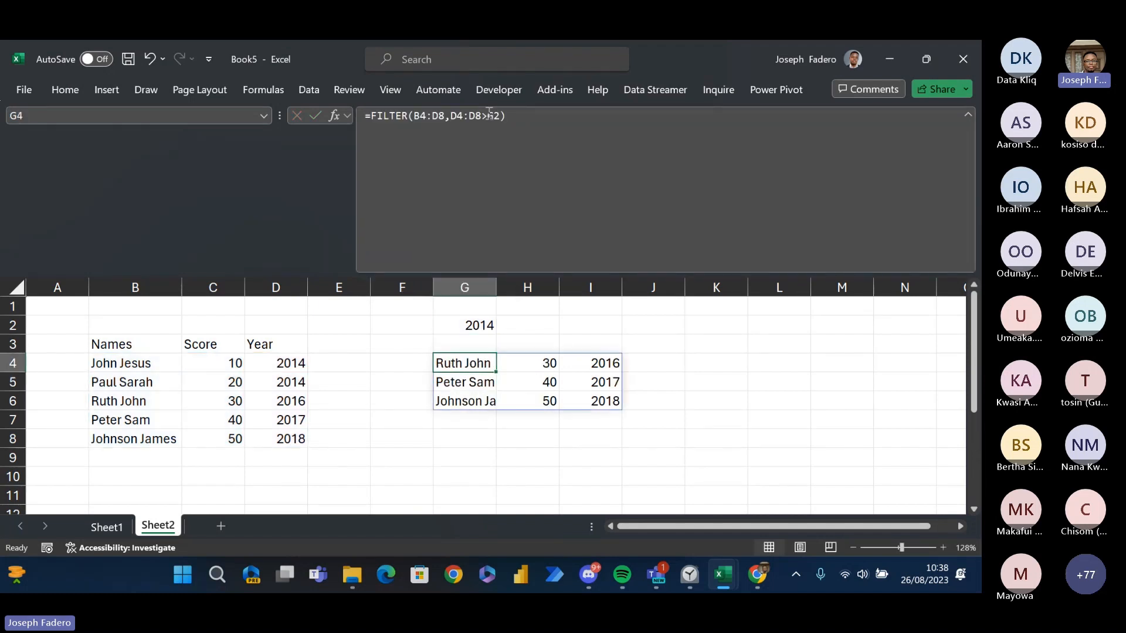
pyautogui.click(485, 115)
pyautogui.press('BackSpace')
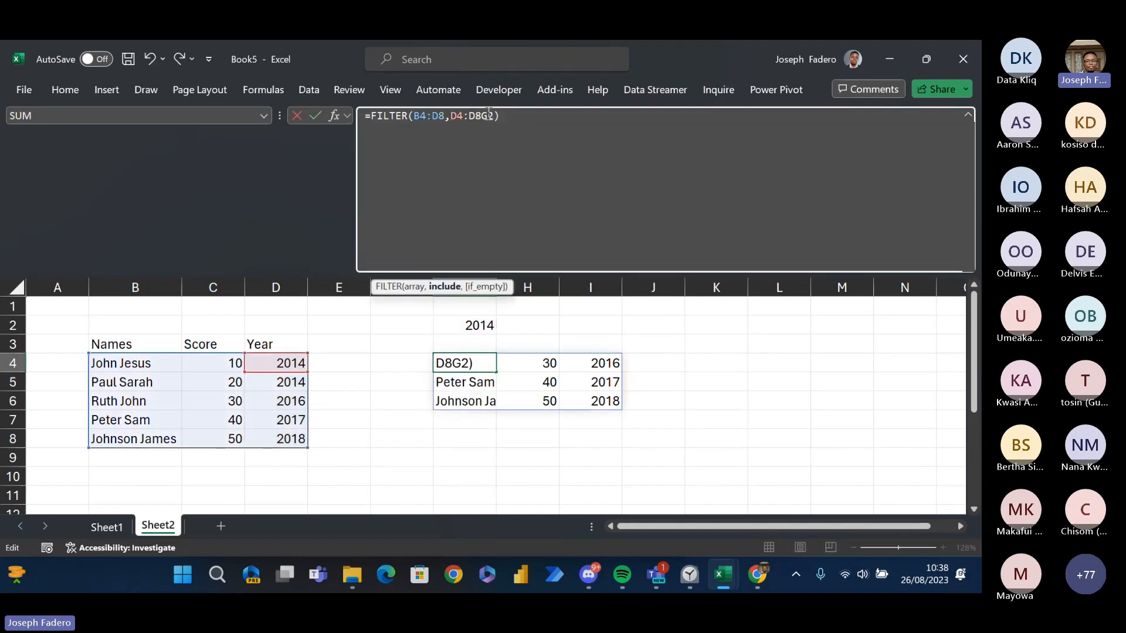
pyautogui.write('=')
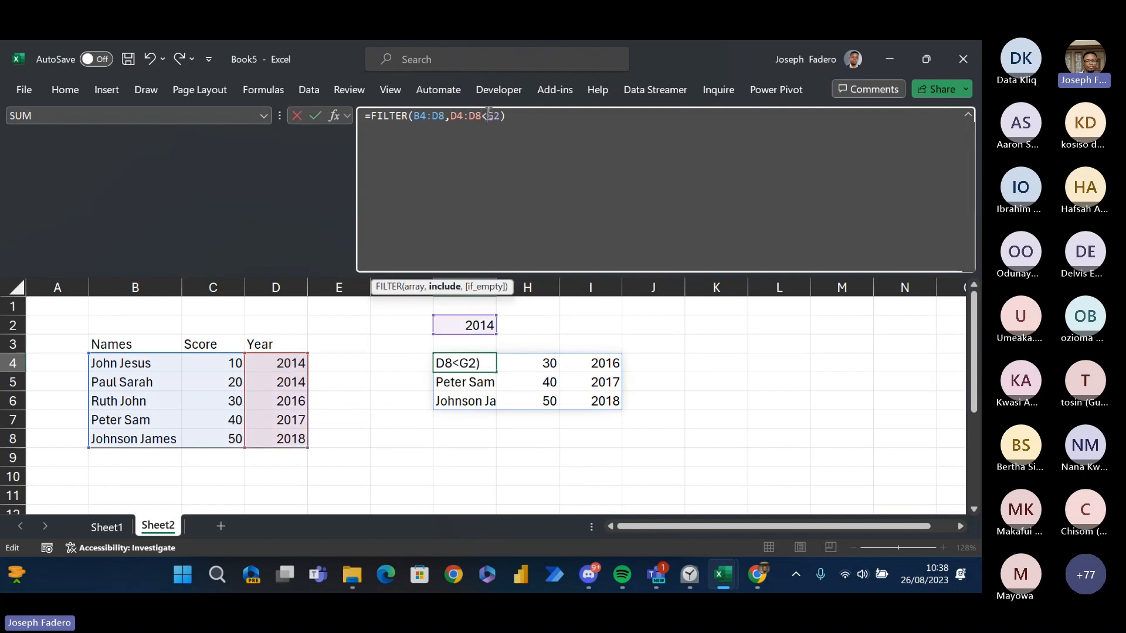
pyautogui.press('Return')
# - Replace the less-than operator in G4's FILTER condition with greater-than, giving =FILTER(B4:D8,D4:D8>G2)
pyautogui.press('Down')
pyautogui.press('Up')
pyautogui.press('Up')
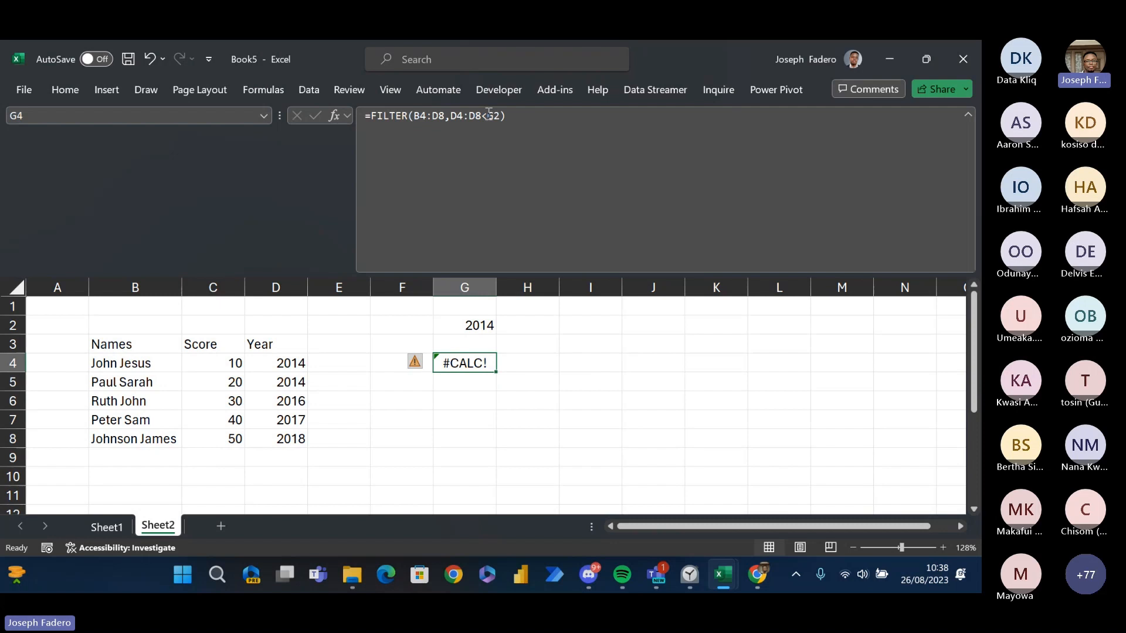
pyautogui.click(489, 115)
pyautogui.press('BackSpace')
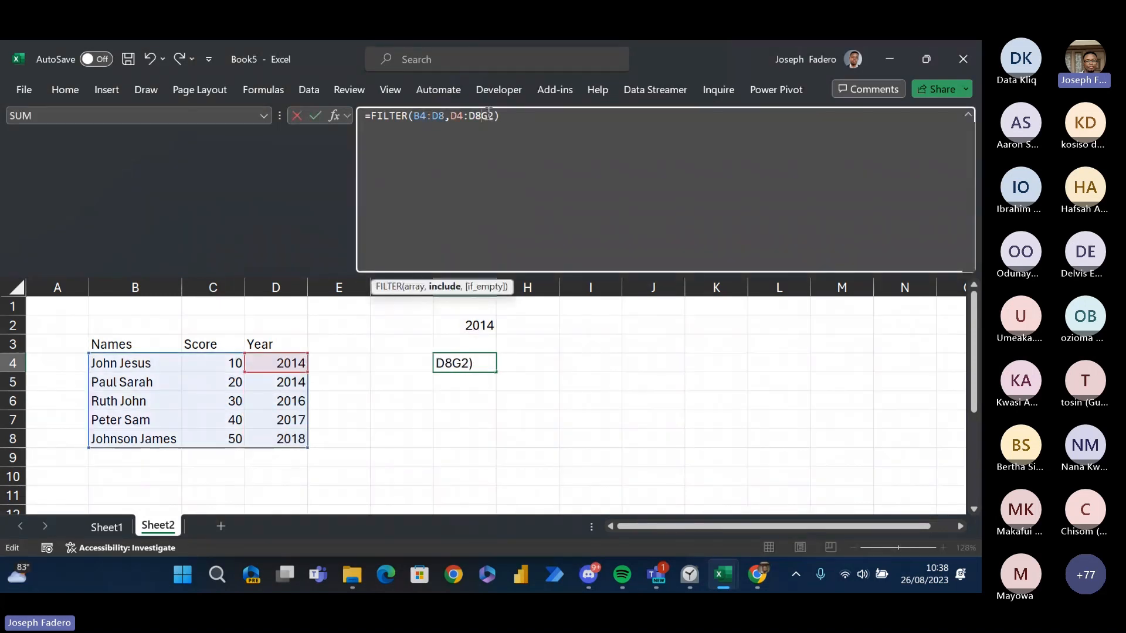
pyautogui.write('>')
pyautogui.hotkey('shift', 'Return')
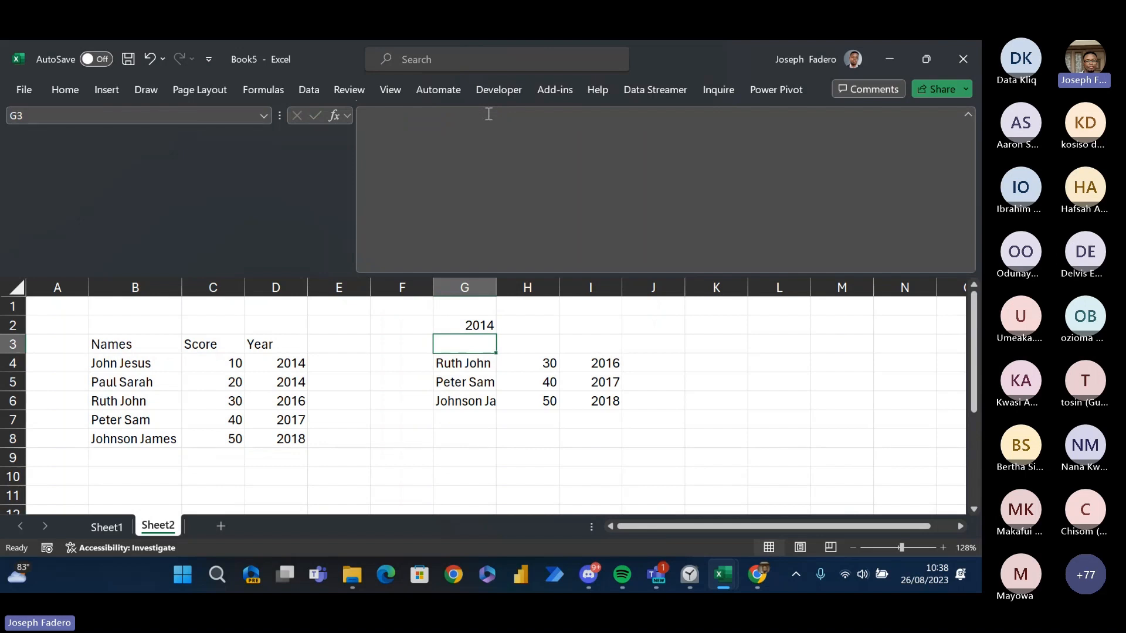
pyautogui.press('Up')
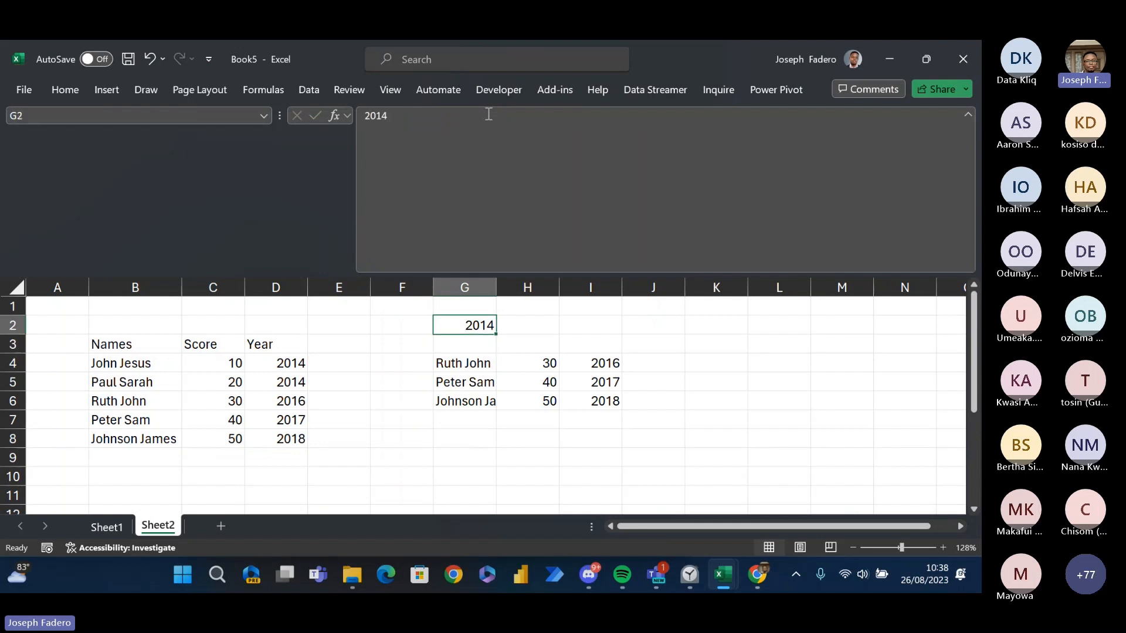
pyautogui.press('Down')
pyautogui.press('Down')
pyautogui.press('Down')
pyautogui.press('Up')
pyautogui.press('Up')
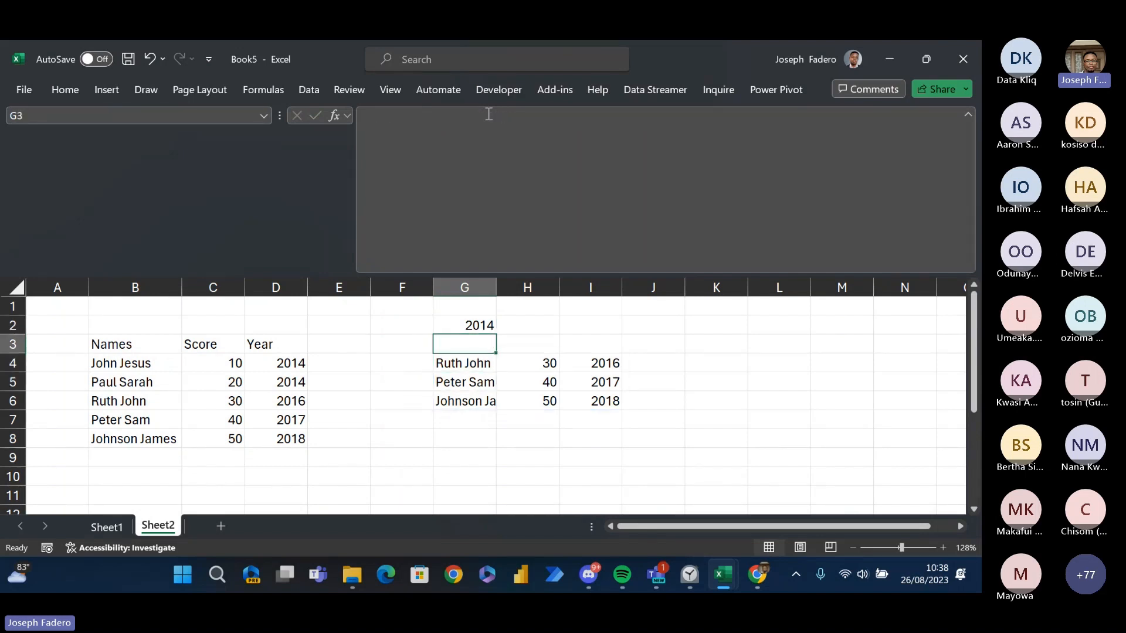
pyautogui.press('Down')
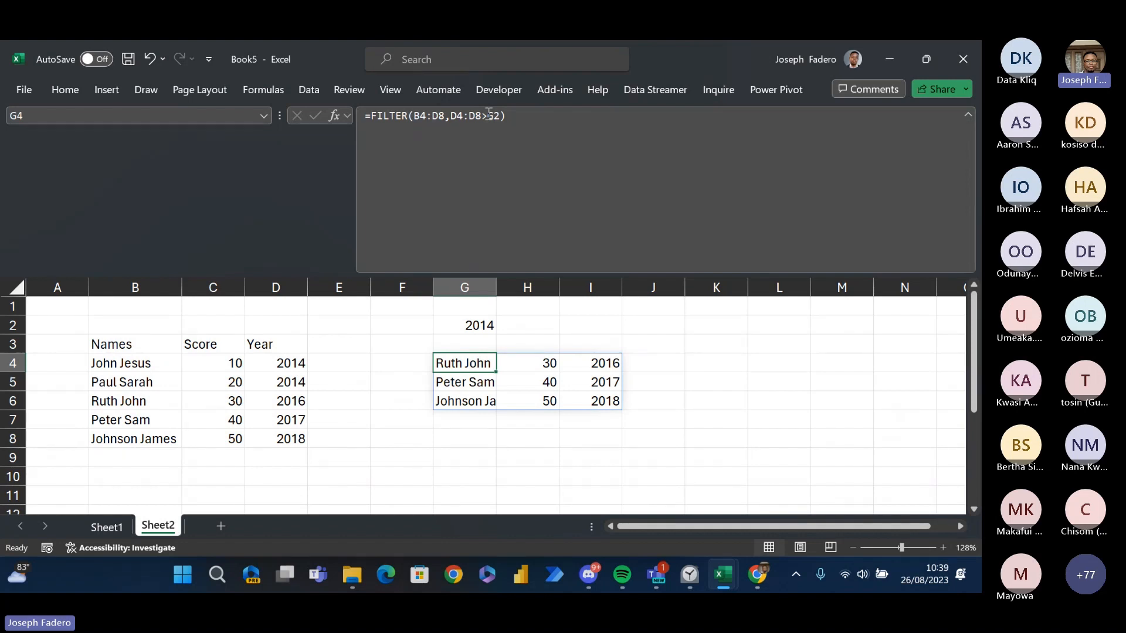
# - Switch to Sheet1 and go to the empty cell V1 beside the Array Functions list
pyautogui.hotkey('ctrl', 'pageup')
pyautogui.press('Up')
pyautogui.press('Up')
pyautogui.press('Up')
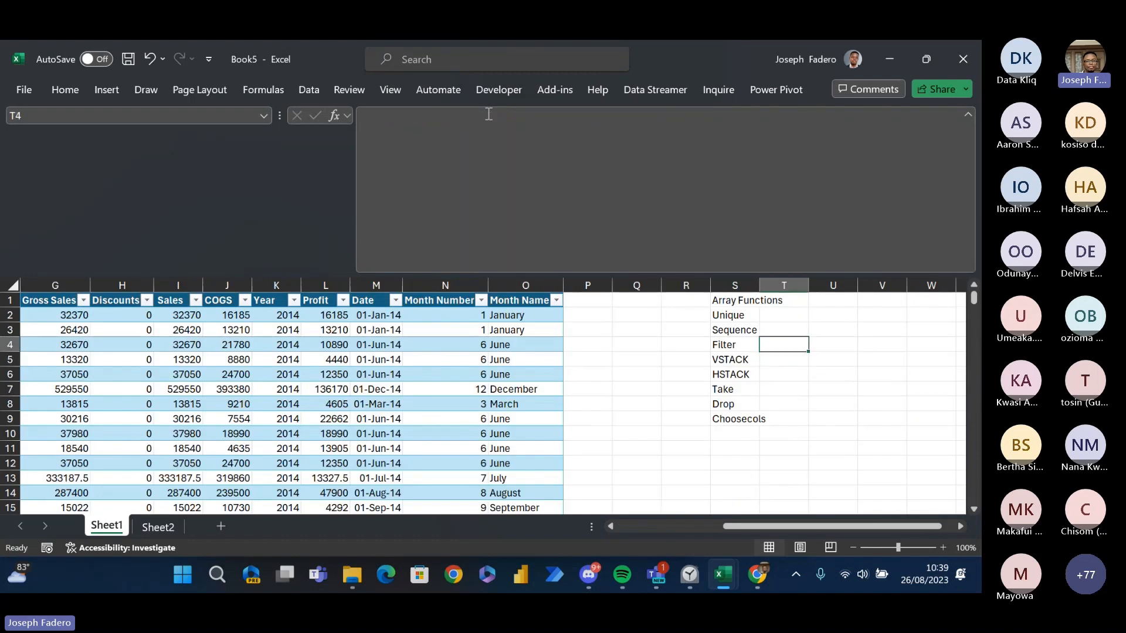
pyautogui.press('Right')
pyautogui.press('Right')
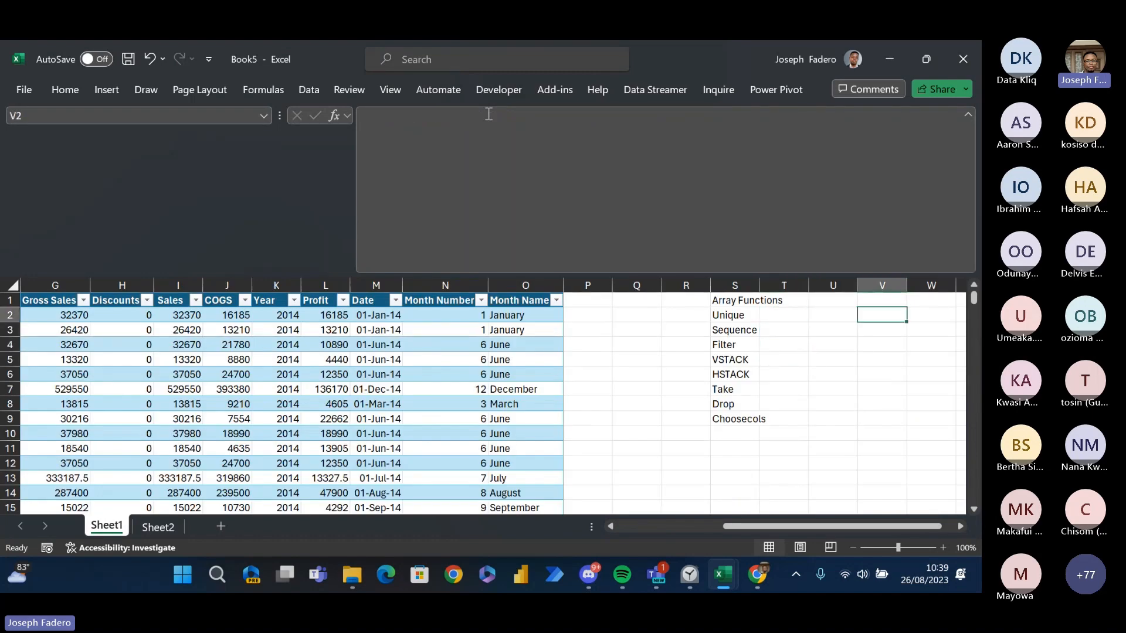
pyautogui.press('Right')
pyautogui.press('Right')
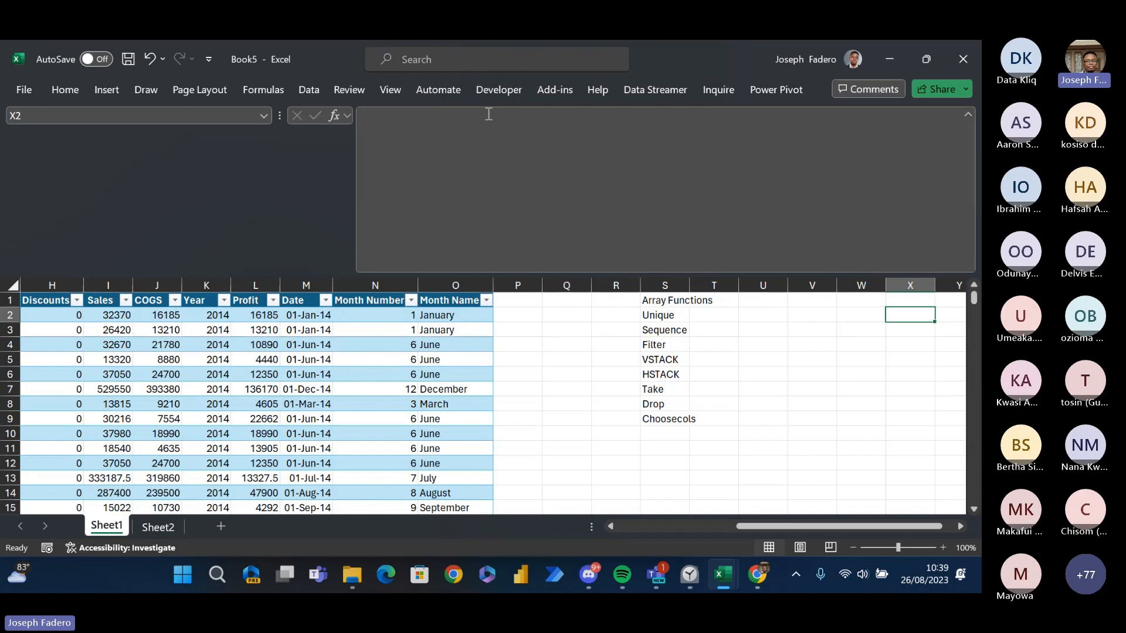
pyautogui.press('Right')
pyautogui.press('Right')
pyautogui.press('Right')
pyautogui.press('Right')
pyautogui.press('Right')
pyautogui.press('Left')
pyautogui.press('Left')
pyautogui.press('Left')
pyautogui.press('Left')
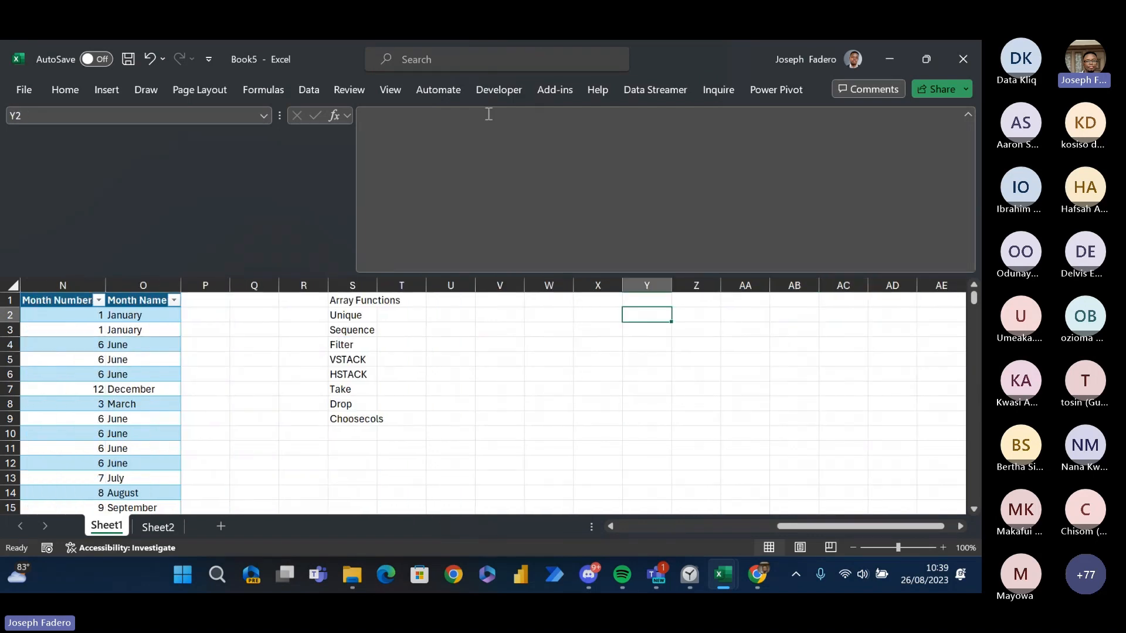
pyautogui.press('Left')
pyautogui.press('Left')
pyautogui.press('Left')
pyautogui.press('Up')
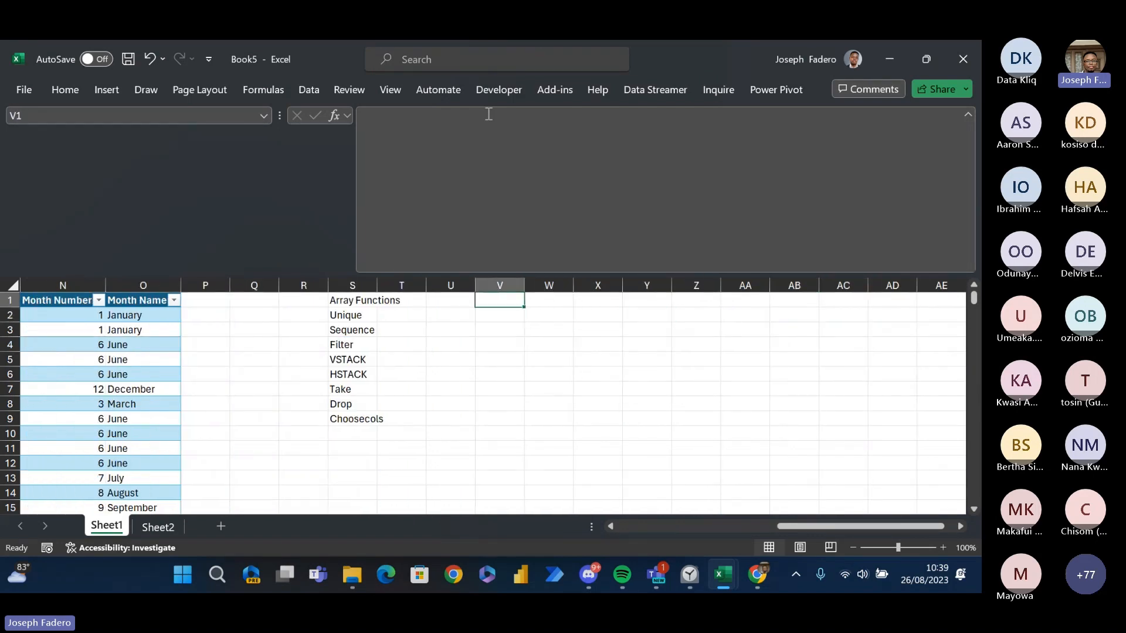
# - Insert three blank rows above the sales table's header row
pyautogui.click(2, 301)
pyautogui.hotkey('ctrl', '+')
pyautogui.hotkey('ctrl', '+')
pyautogui.hotkey('ctrl', '+')
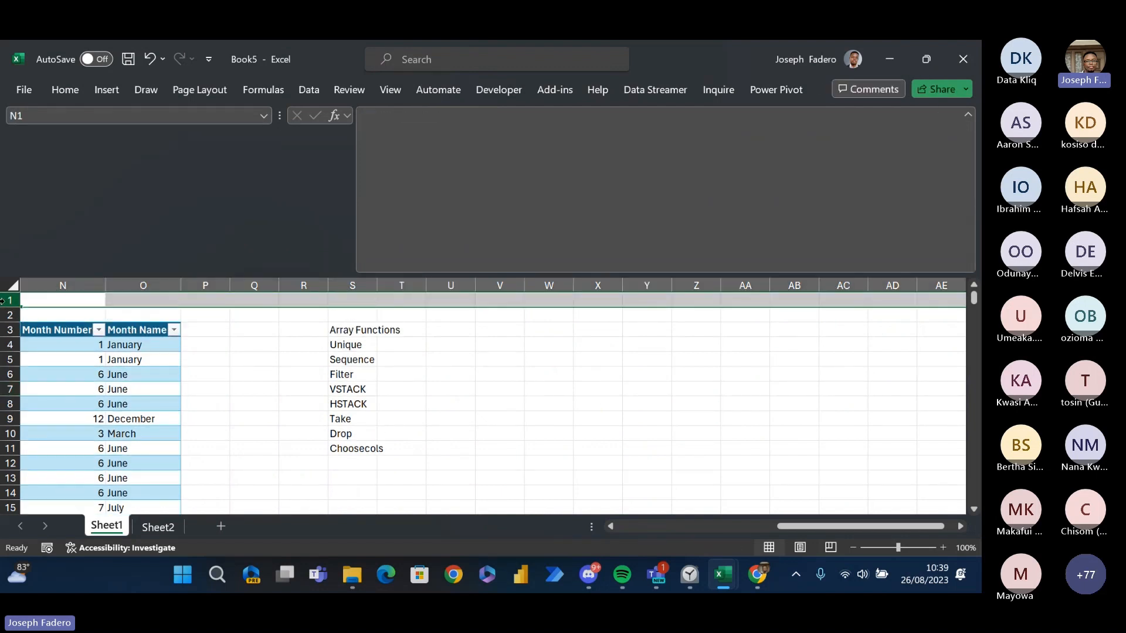
# - Enter the year 2014 in cell V1 as a filter criterion
pyautogui.press('Right')
pyautogui.press('Right')
pyautogui.press('Right')
pyautogui.press('Right')
pyautogui.press('Right')
pyautogui.press('Right')
pyautogui.press('Right')
pyautogui.press('Right')
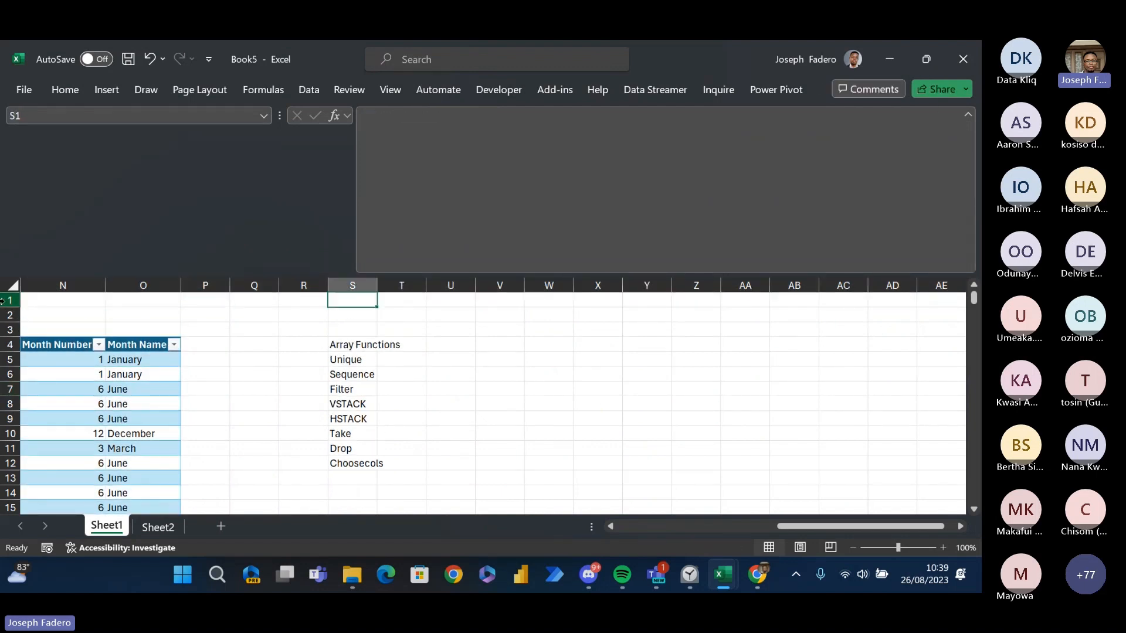
pyautogui.write('201')
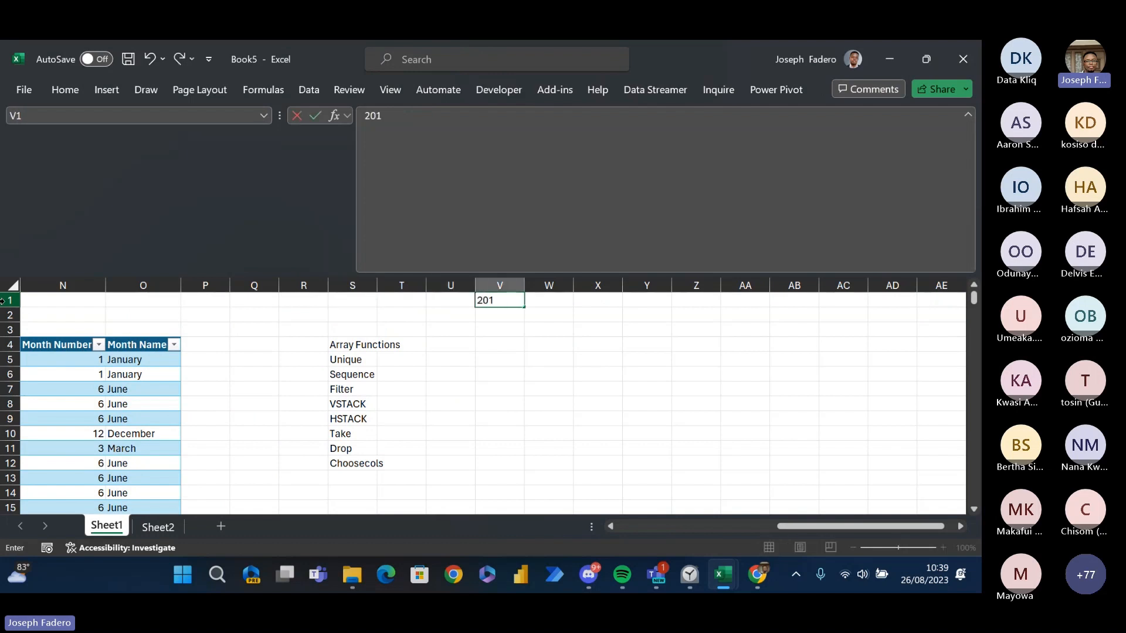
pyautogui.write('4')
pyautogui.press('Return')
pyautogui.press('Right')
pyautogui.press('Right')
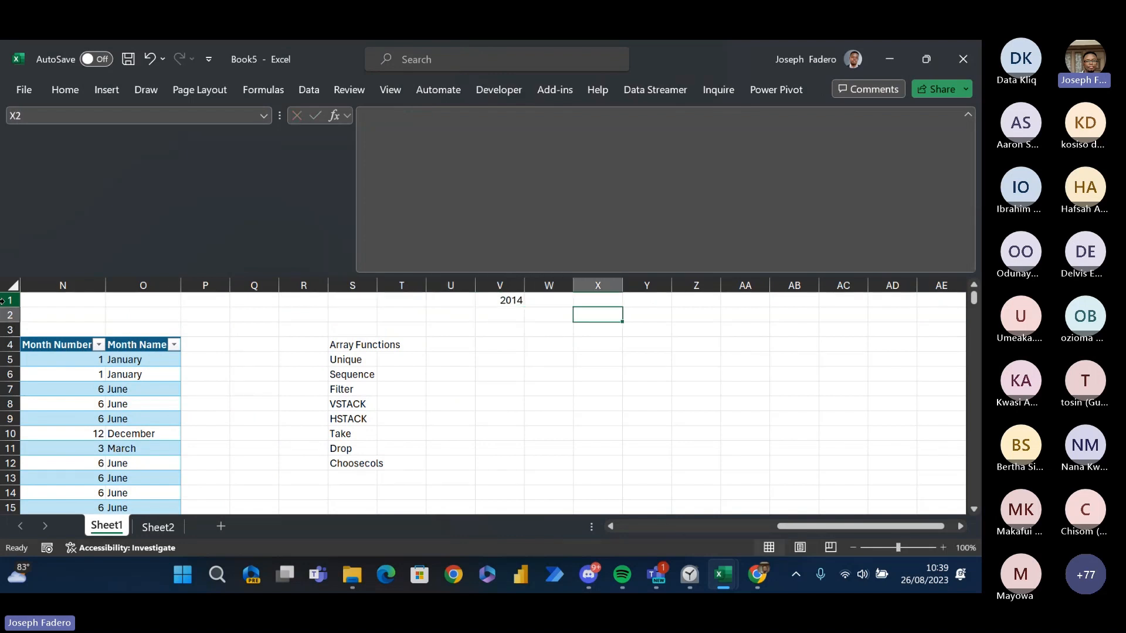
# - Go to the empty cell V4, three rows below the 2014 criterion
pyautogui.press('Right')
pyautogui.press('Down')
pyautogui.press('Left')
pyautogui.press('Left')
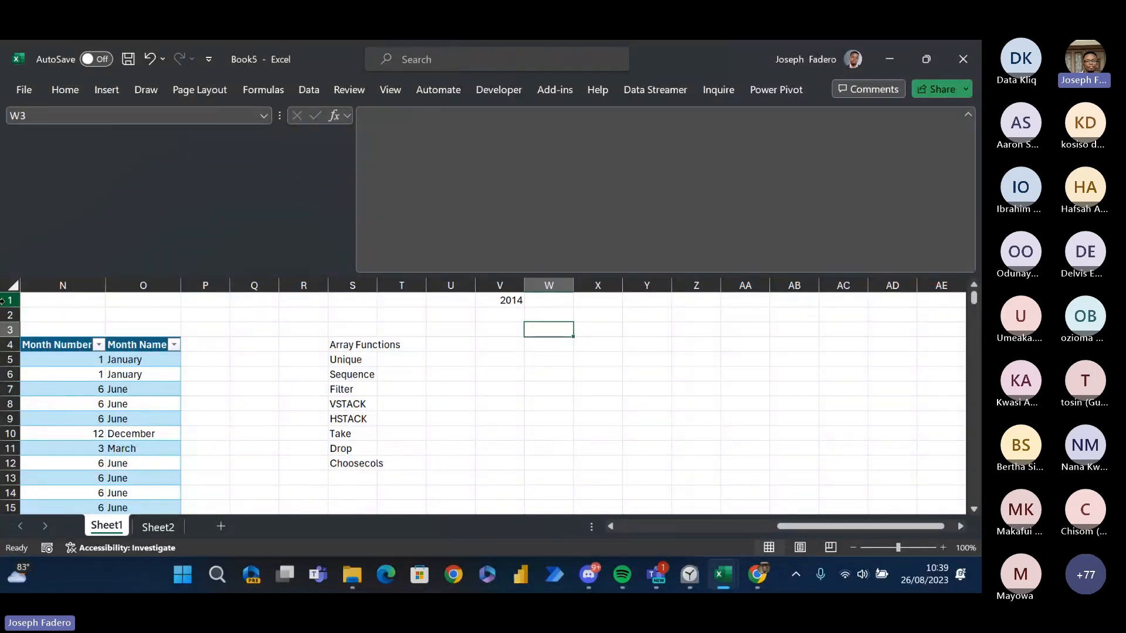
pyautogui.press('Down')
pyautogui.press('Left')
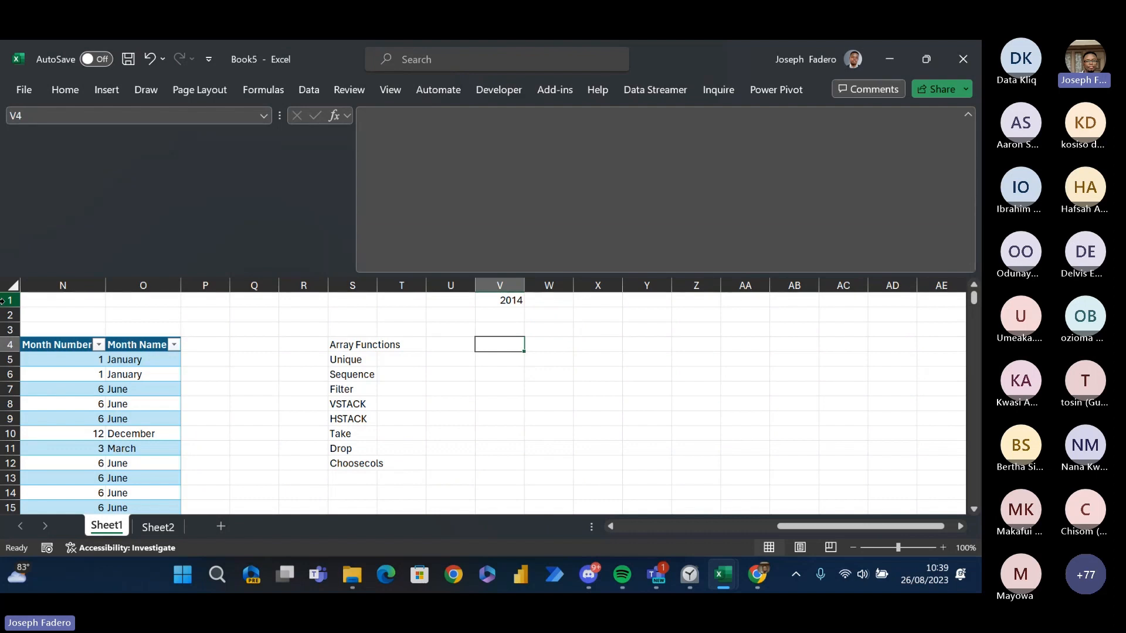
pyautogui.write('=fit')
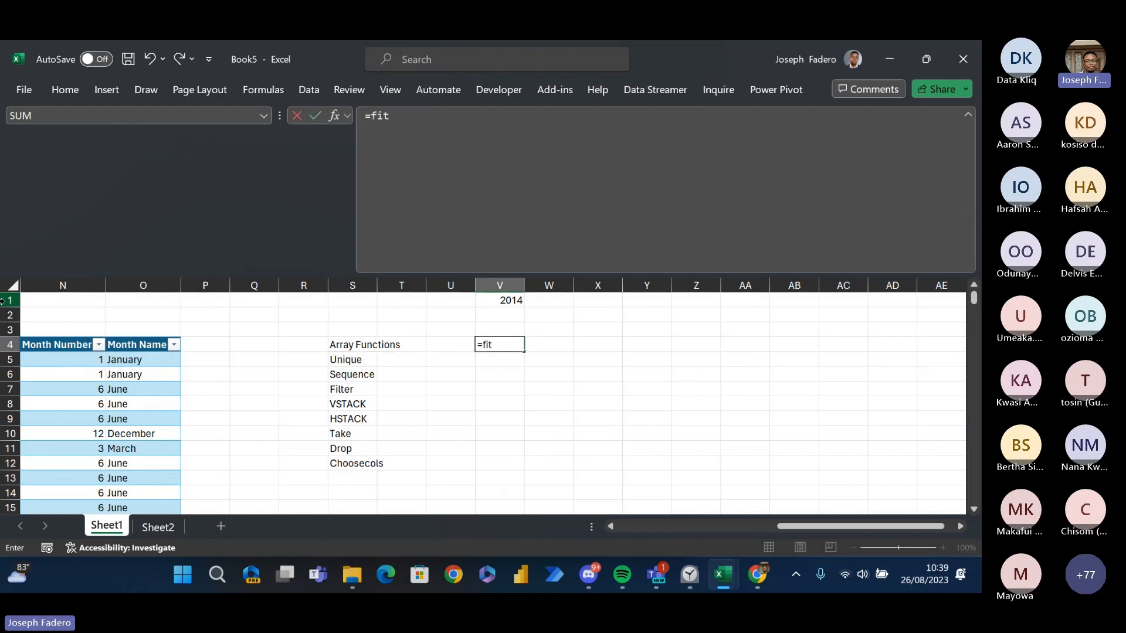
pyautogui.press('BackSpace')
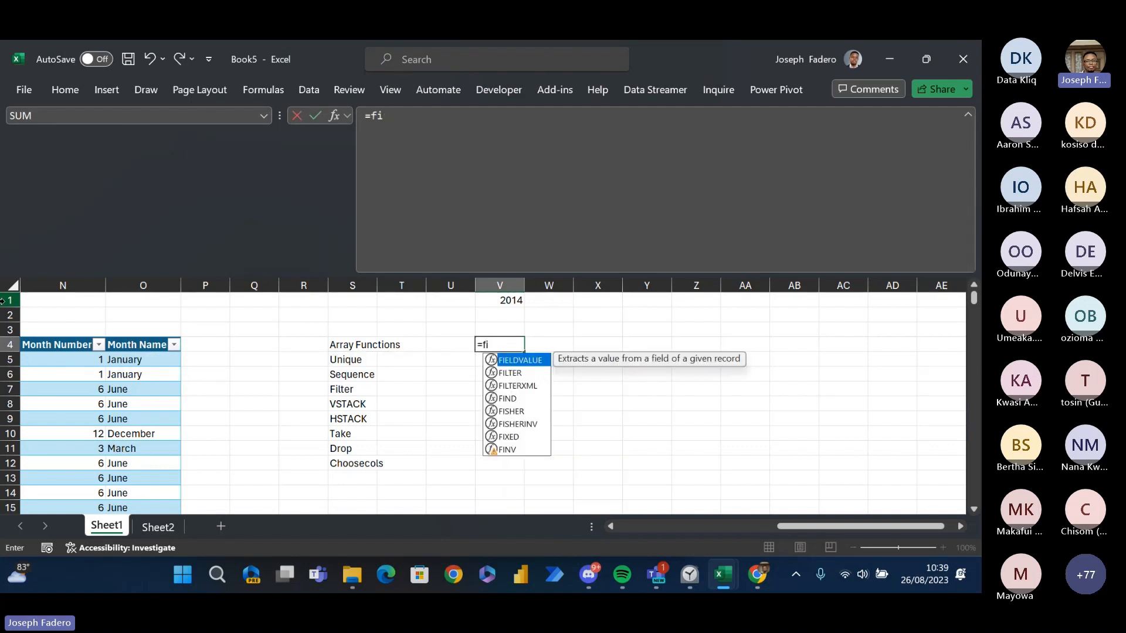
pyautogui.write('ltr')
pyautogui.press('BackSpace')
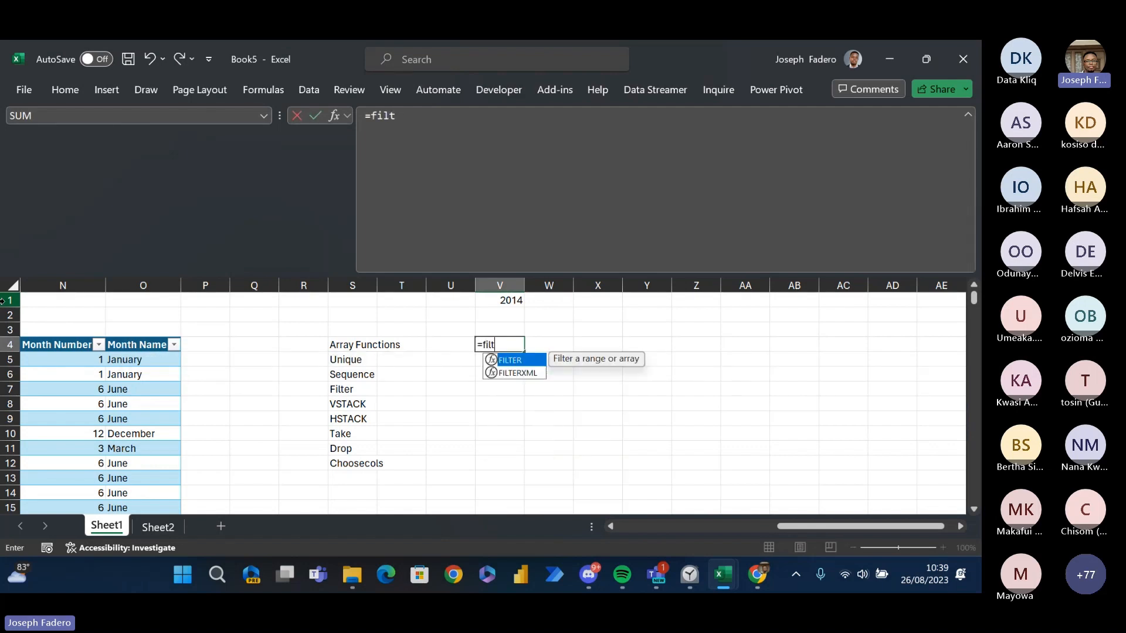
pyautogui.write('er')
pyautogui.press('Tab')
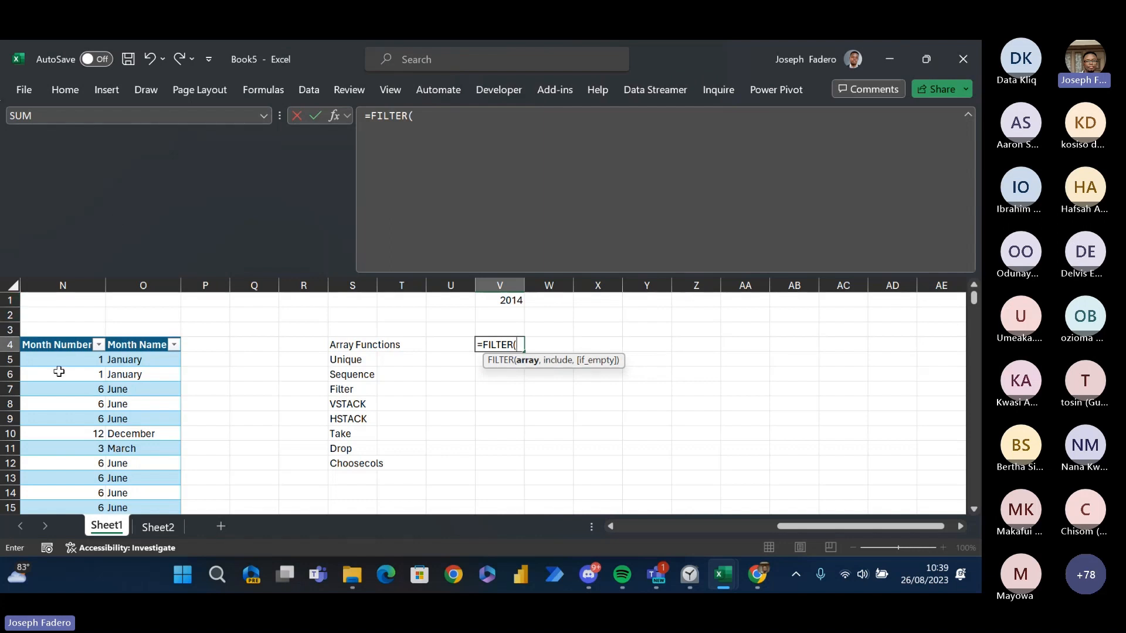
pyautogui.click(42, 346)
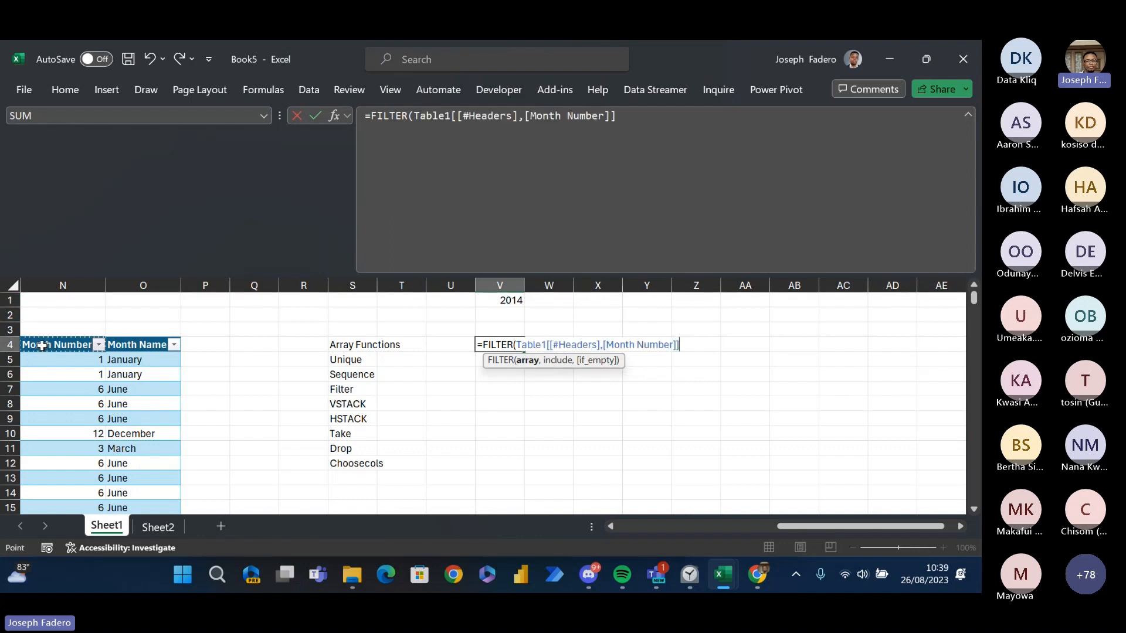
pyautogui.press('Left')
pyautogui.hotkey('ctrl', 'Left')
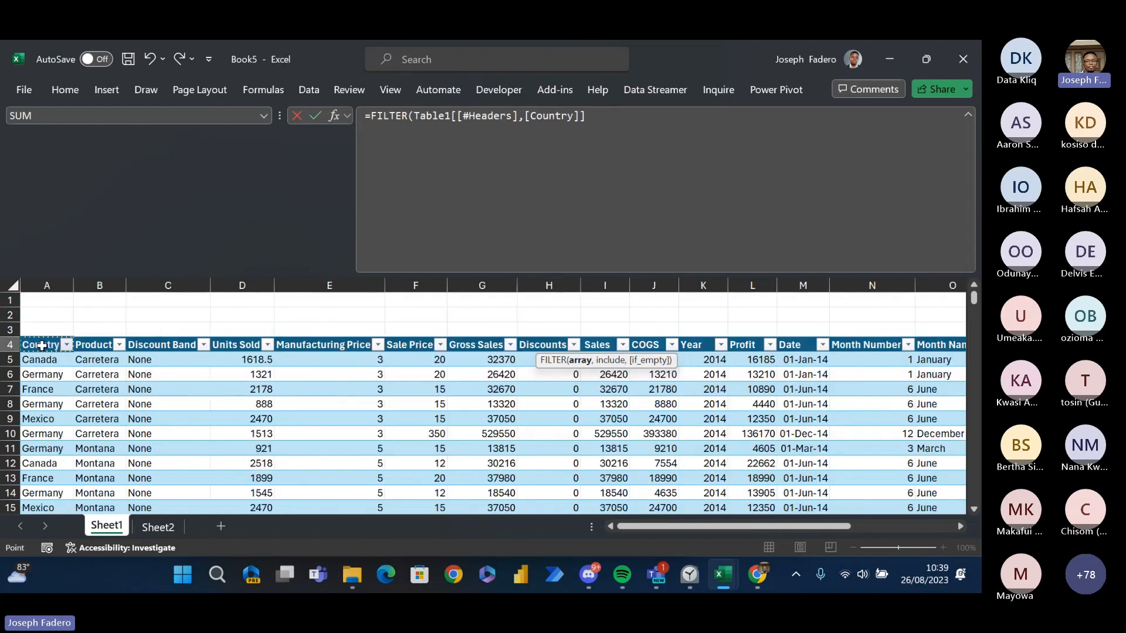
pyautogui.press('Down')
pyautogui.hotkey('ctrl', 'shift', 'Right')
pyautogui.hotkey('ctrl', 'shift', 'Down')
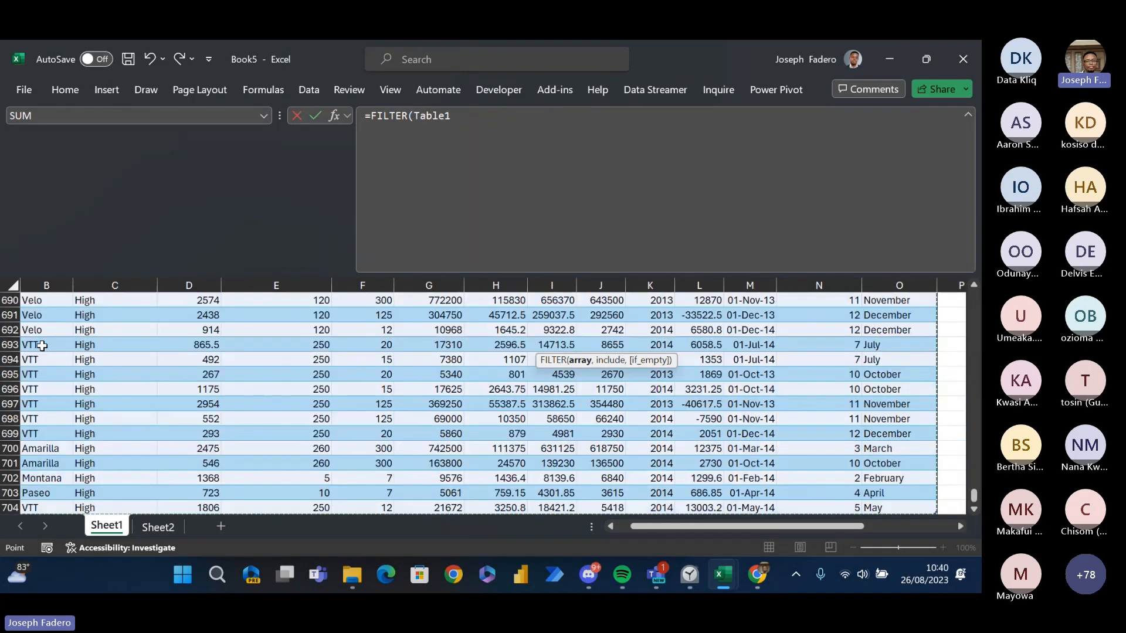
pyautogui.write(',')
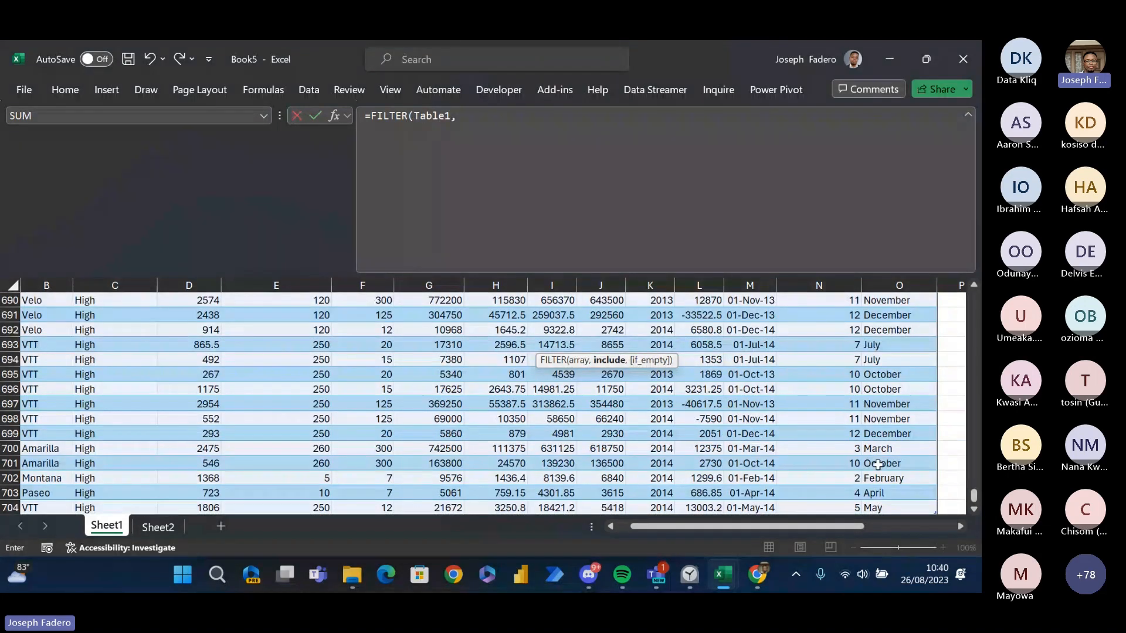
pyautogui.moveTo(974, 496); pyautogui.dragTo(957, 266)
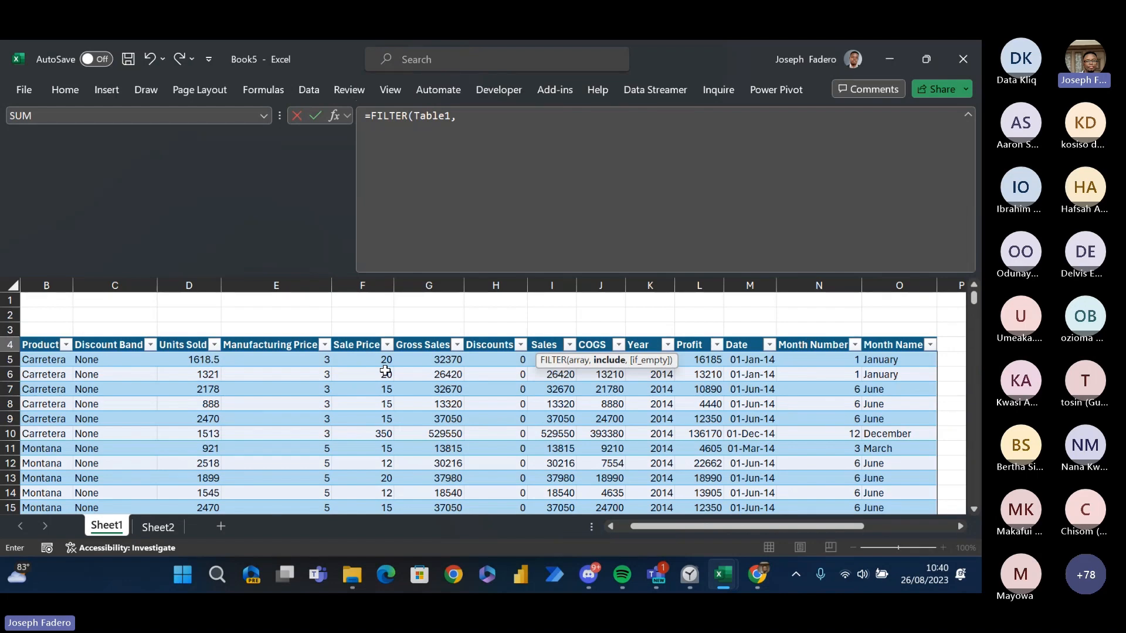
pyautogui.click(694, 236)
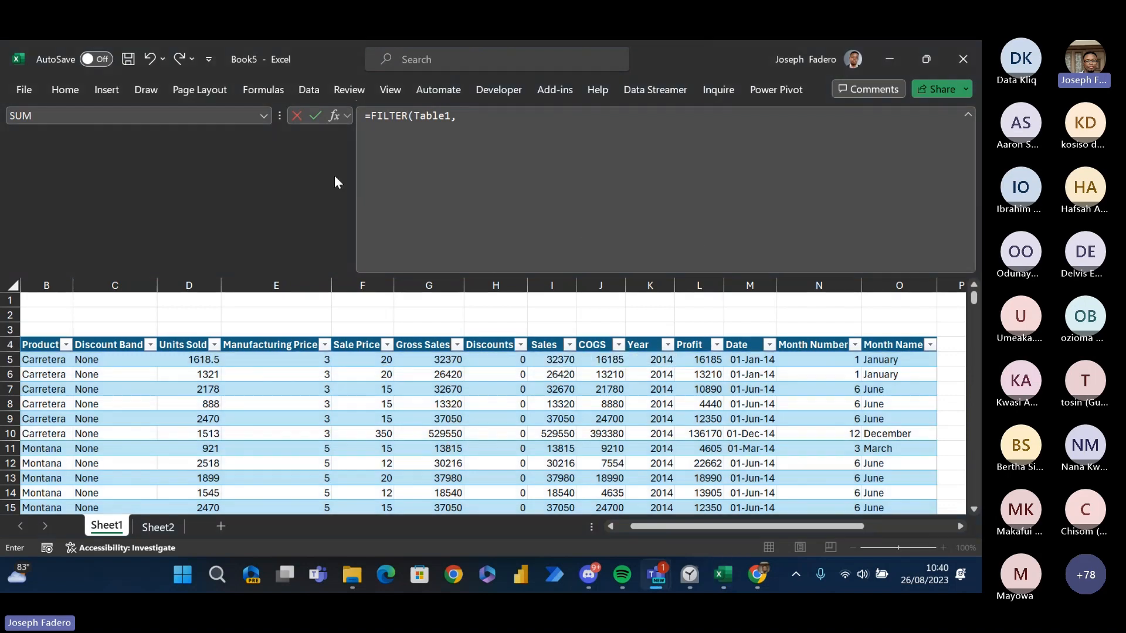
pyautogui.click(645, 370)
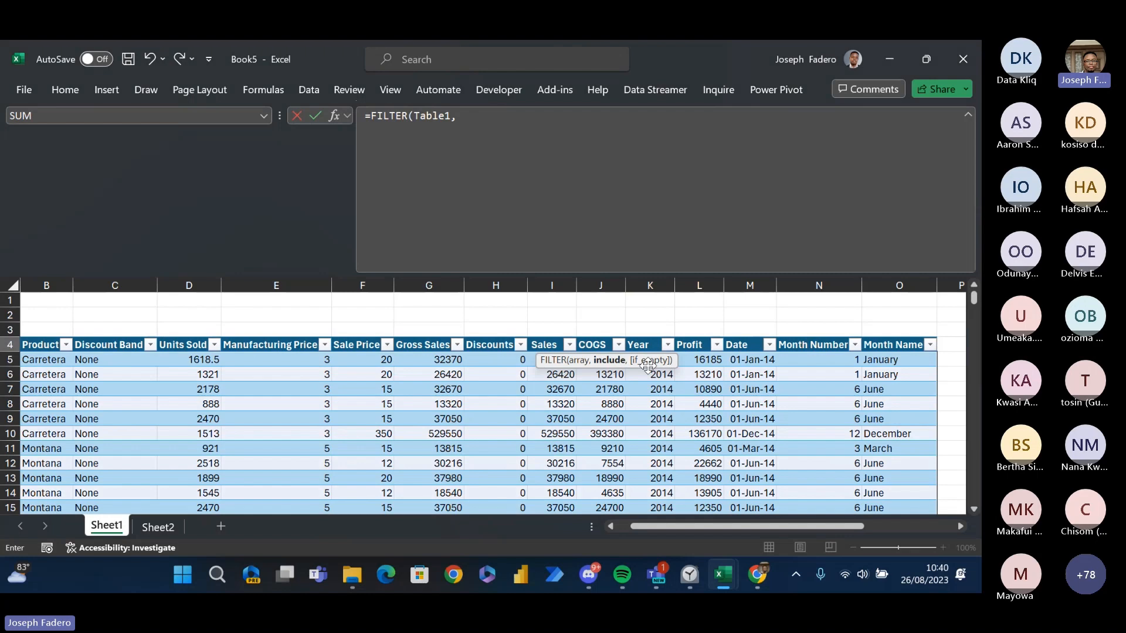
pyautogui.moveTo(648, 365); pyautogui.dragTo(885, 237)
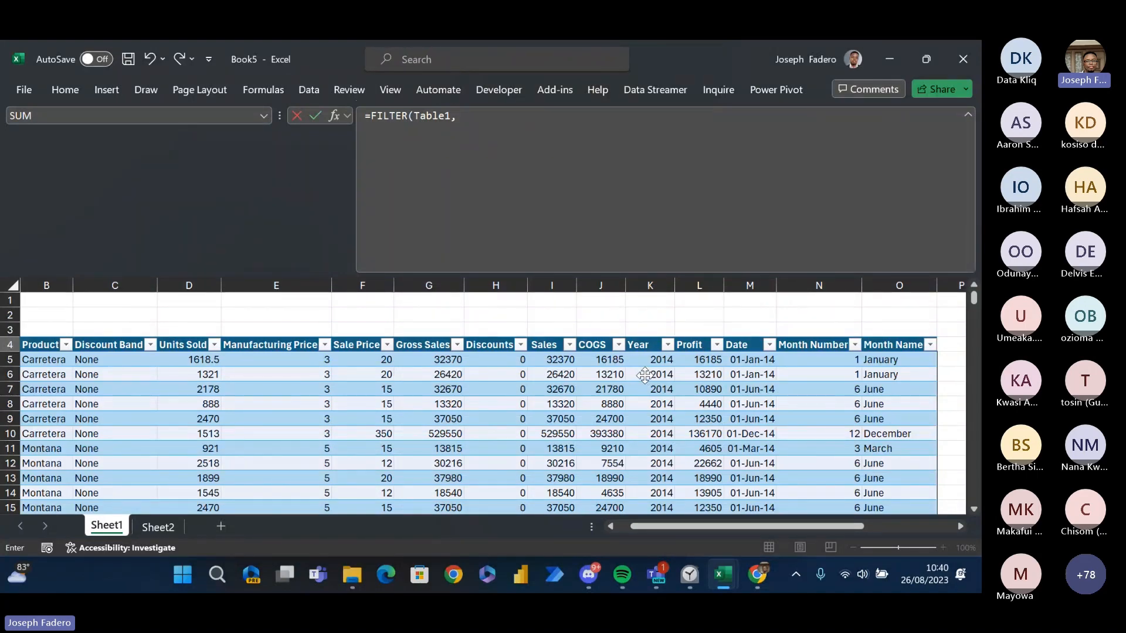
pyautogui.press('Escape')
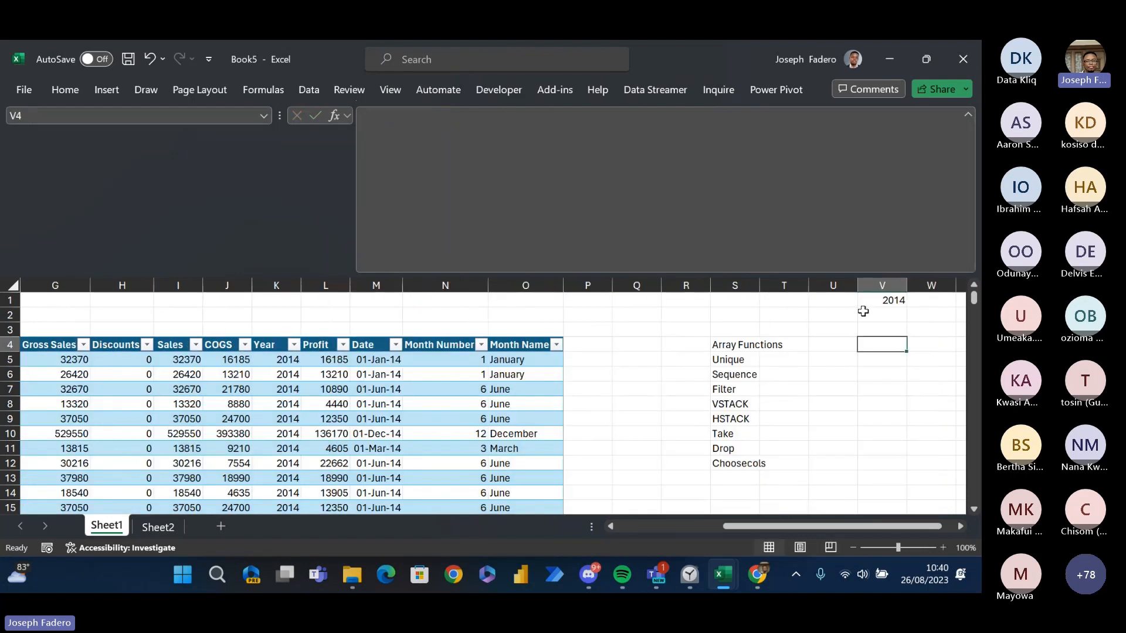
# - Start a FILTER formula in V4 with all data rows of the sales table, Table1, as its array
pyautogui.write('=FI')
pyautogui.press('Tab')
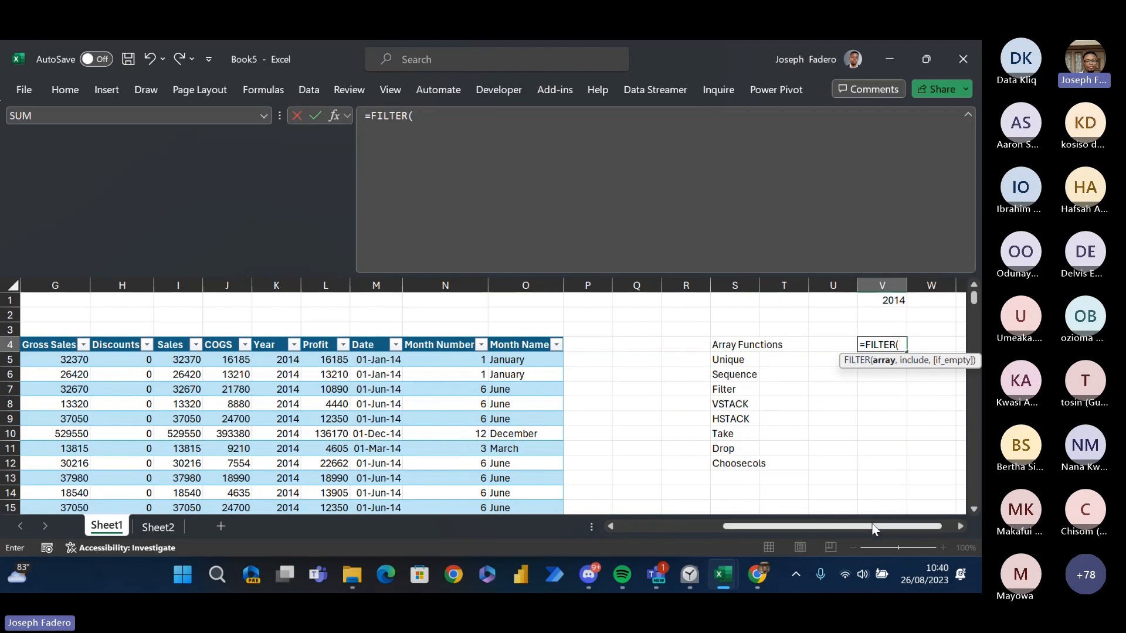
pyautogui.moveTo(873, 527); pyautogui.dragTo(405, 448)
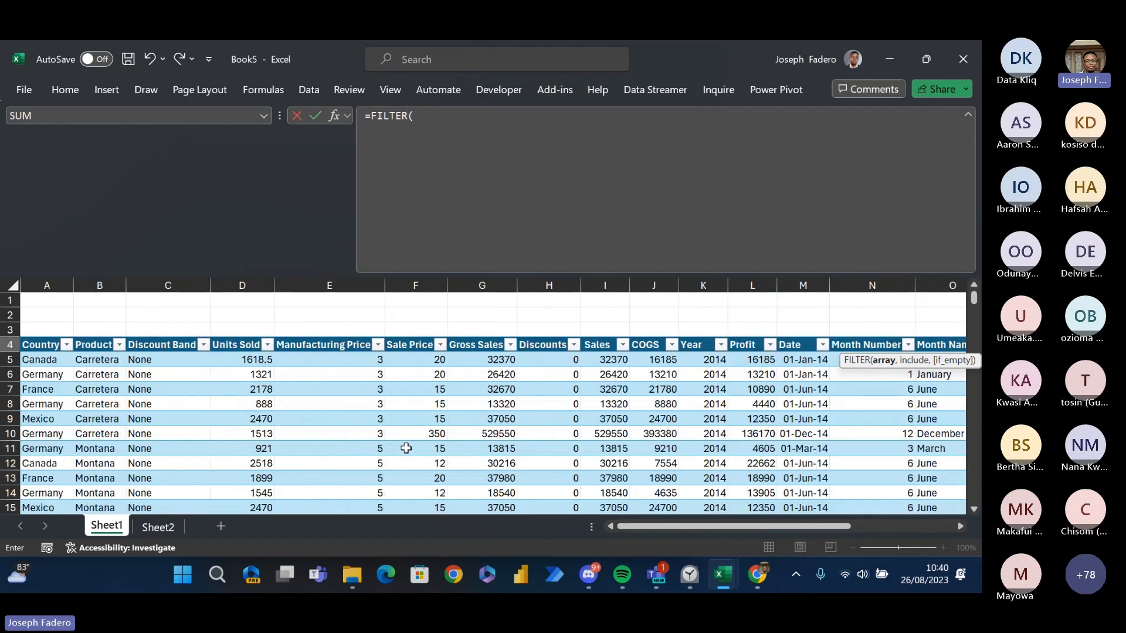
pyautogui.click(52, 359)
pyautogui.hotkey('ctrl', 'shift', 'Right')
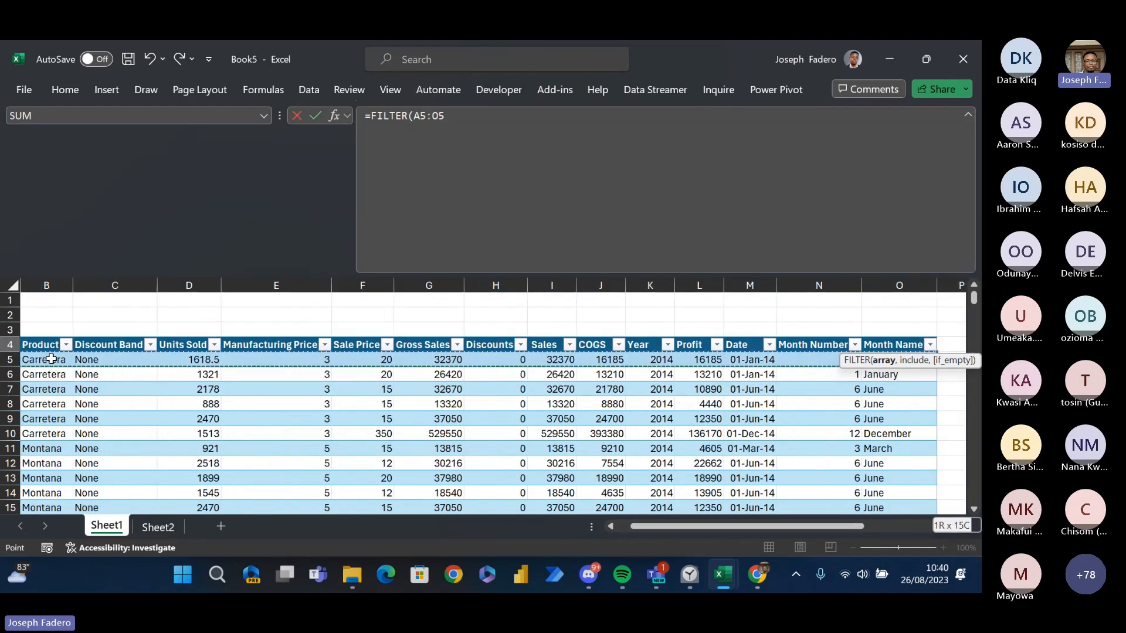
pyautogui.hotkey('ctrl', 'shift', 'Down')
pyautogui.write(',')
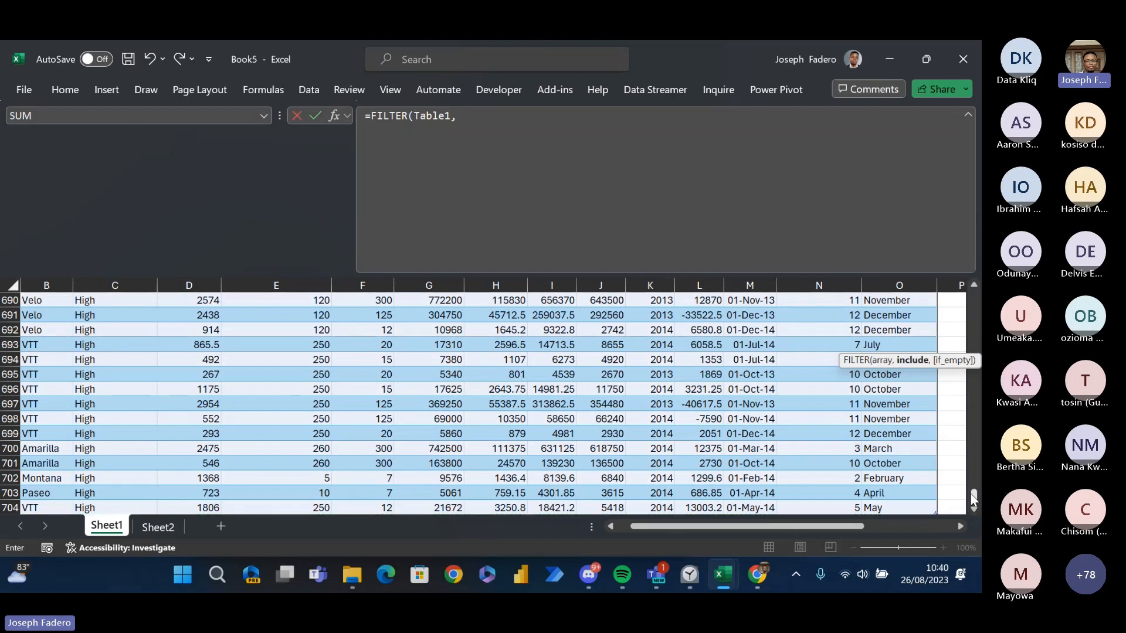
# - Complete V4's FILTER formula with the Year column greater than V1 as its condition: =FILTER(Table1,Table1[Year]>V1)
pyautogui.moveTo(970, 493); pyautogui.dragTo(976, 272)
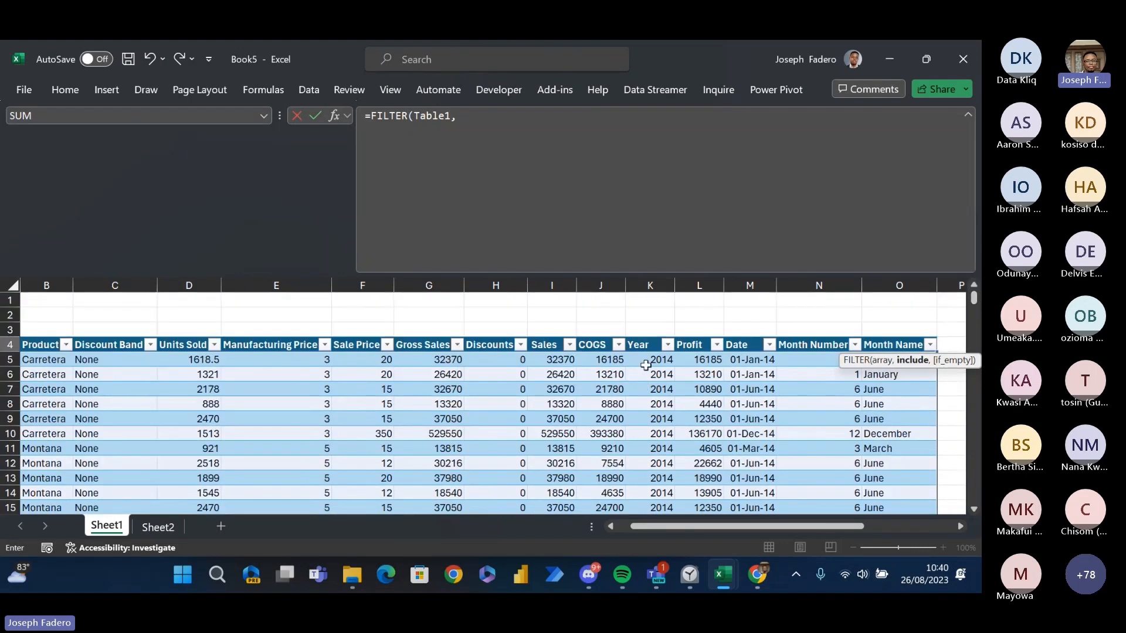
pyautogui.moveTo(646, 365); pyautogui.dragTo(646, 357)
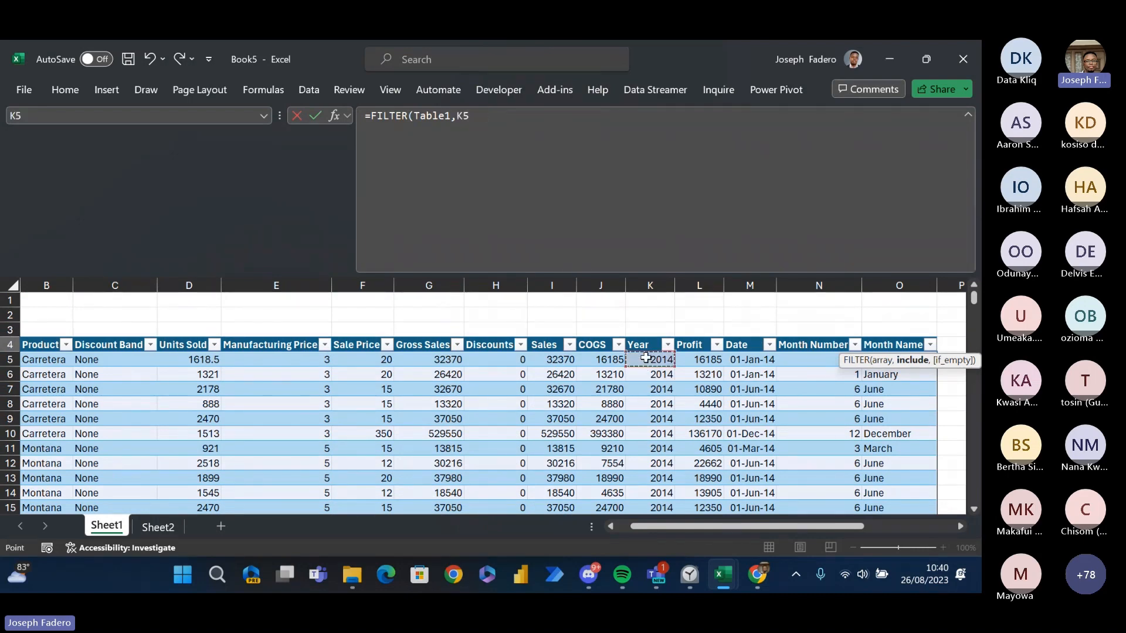
pyautogui.hotkey('ctrl', 'shift', 'Down')
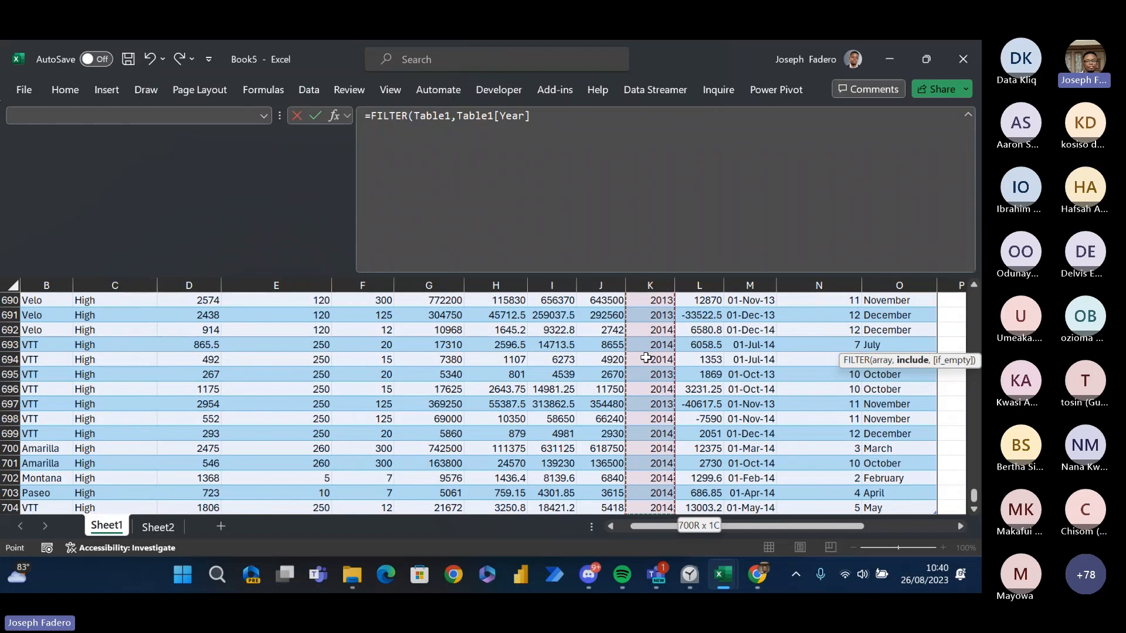
pyautogui.write('.')
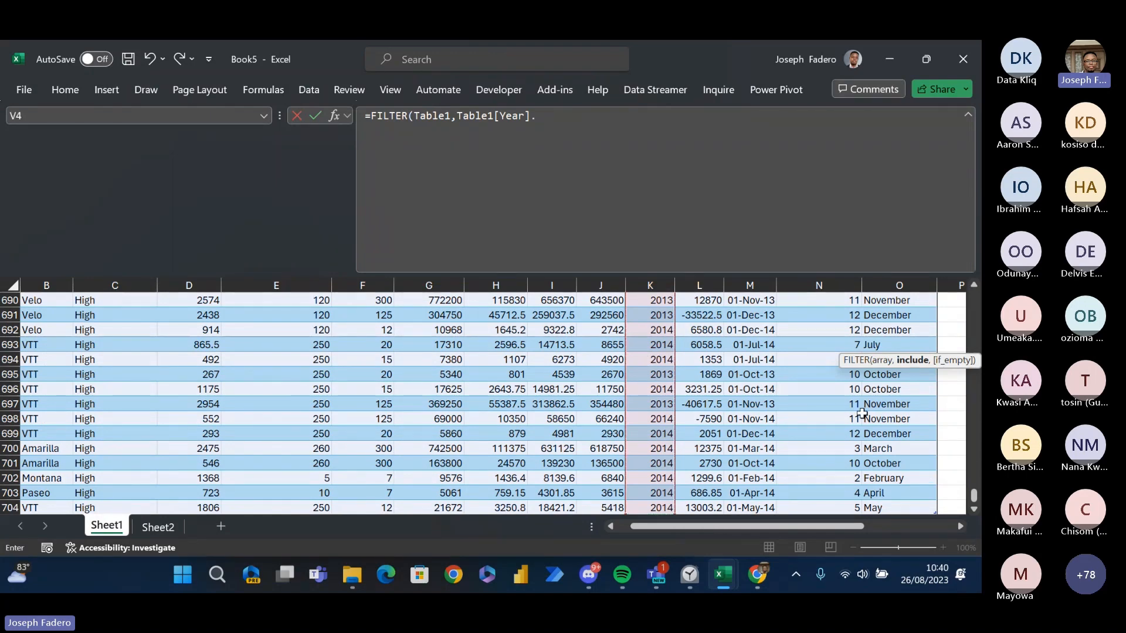
pyautogui.press('BackSpace')
pyautogui.write('>')
pyautogui.moveTo(975, 494); pyautogui.dragTo(975, 298)
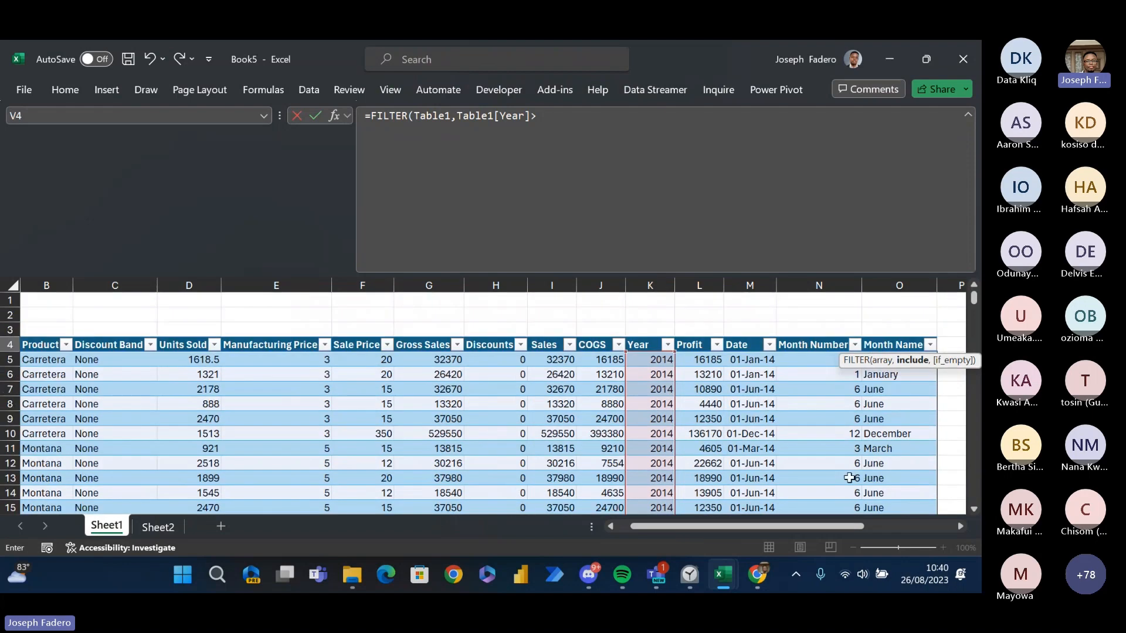
pyautogui.moveTo(824, 527); pyautogui.dragTo(934, 522)
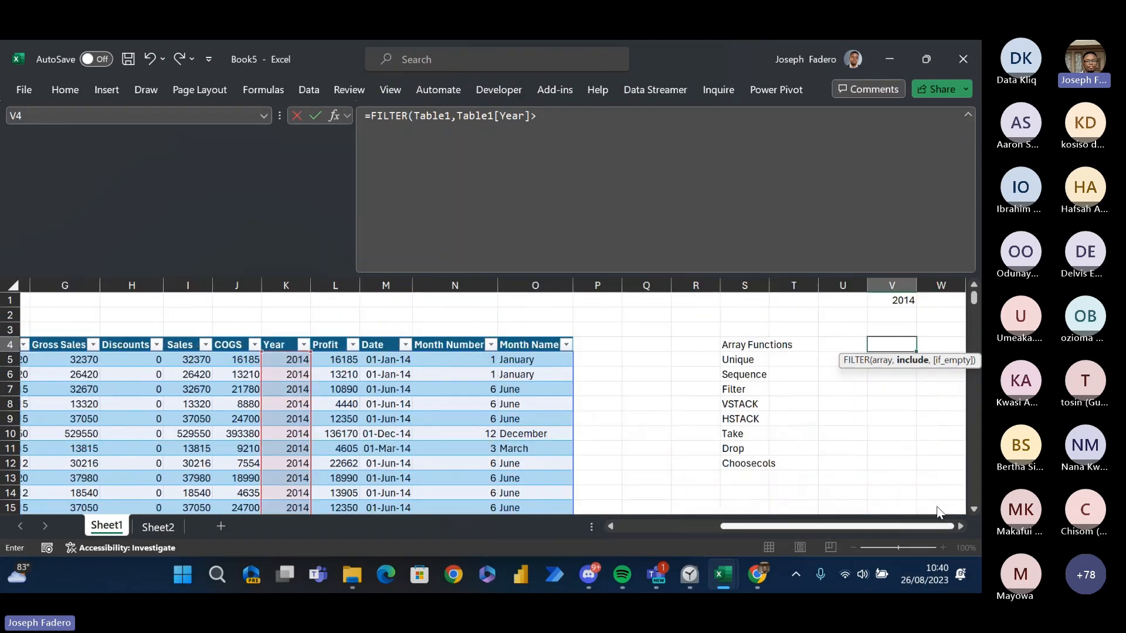
pyautogui.click(900, 300)
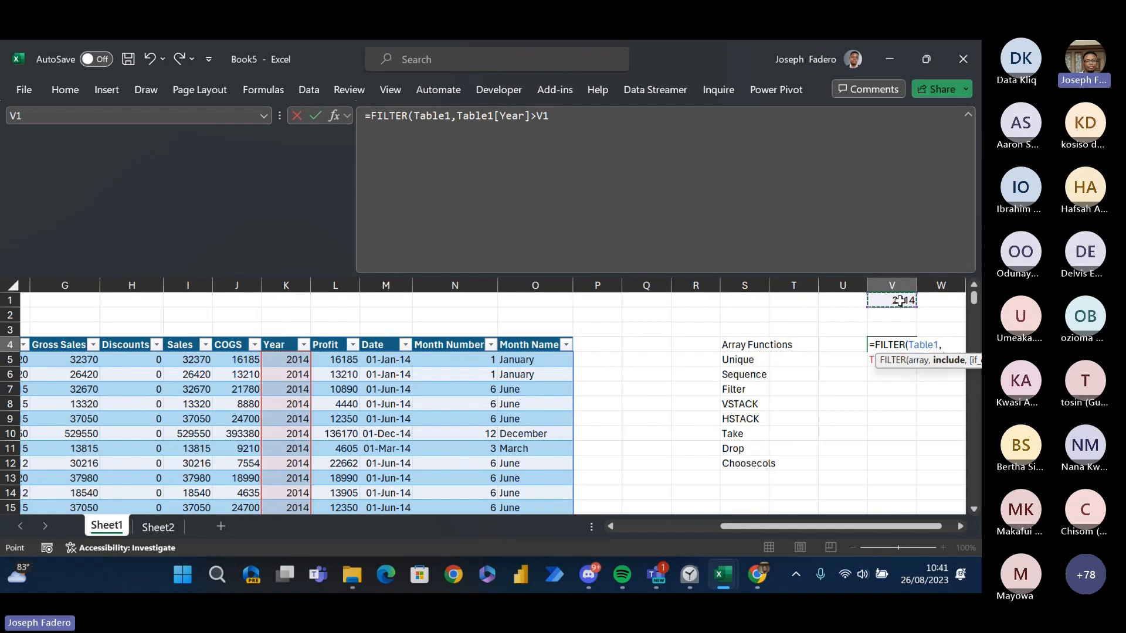
pyautogui.press('Return')
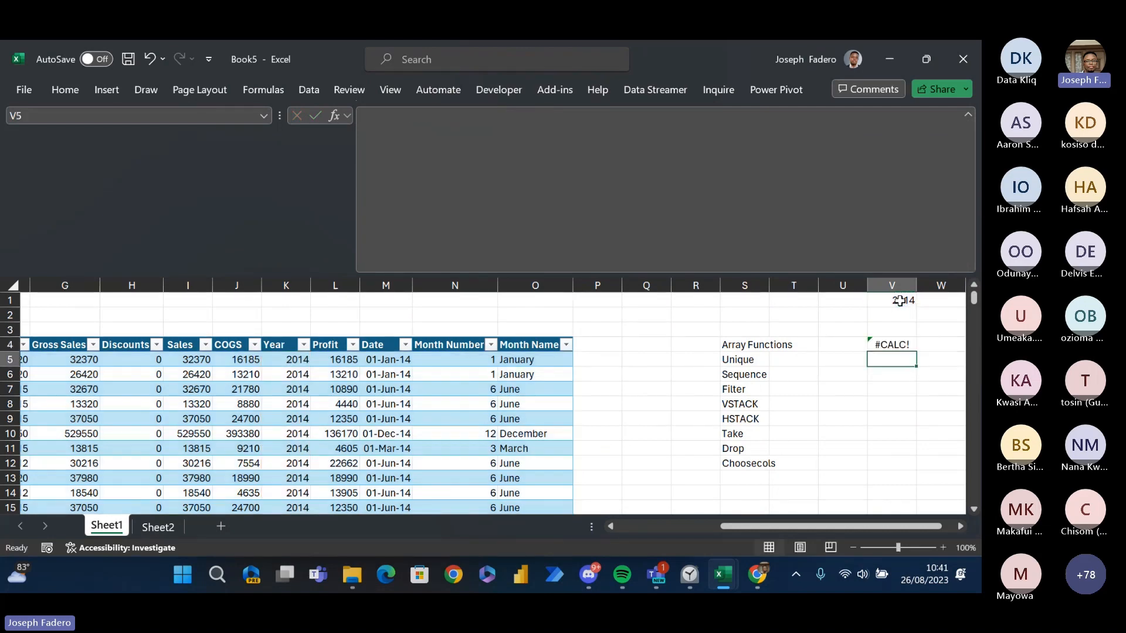
# - Replace the greater-than operator in V4's FILTER condition with less-than, giving =FILTER(Table1,Table1[Year]<V1)
pyautogui.press('Up')
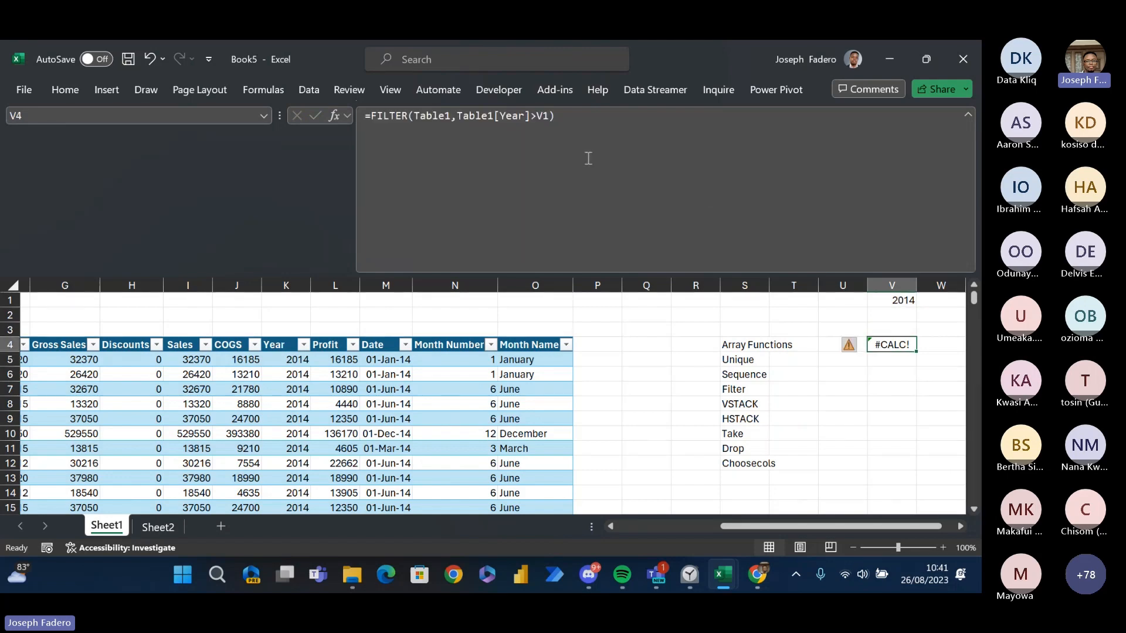
pyautogui.click(537, 117)
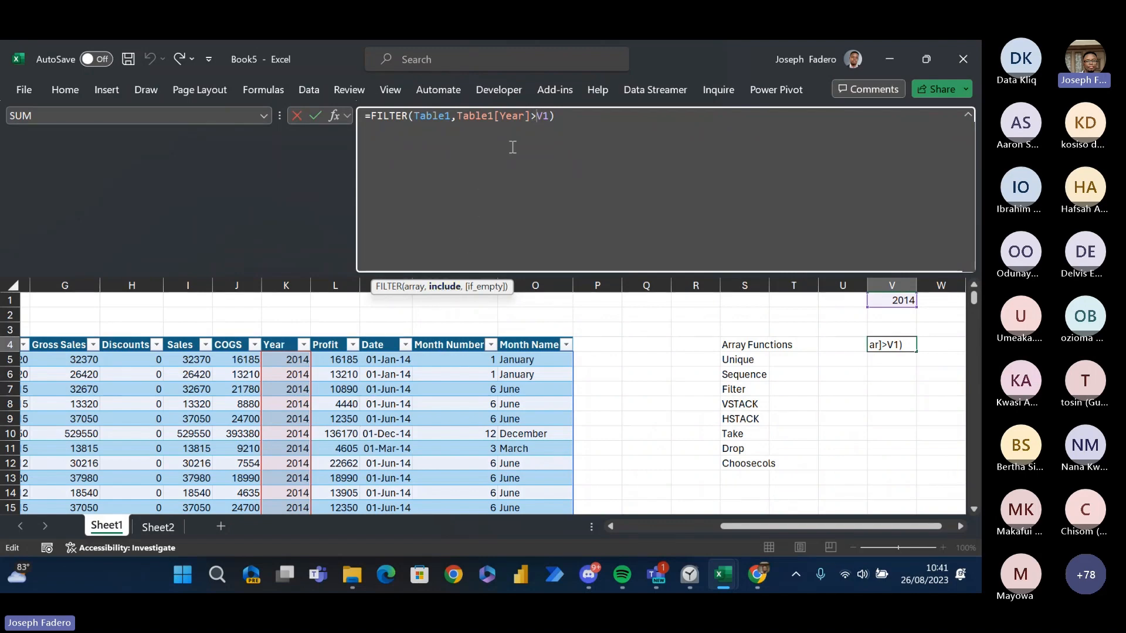
pyautogui.press('BackSpace')
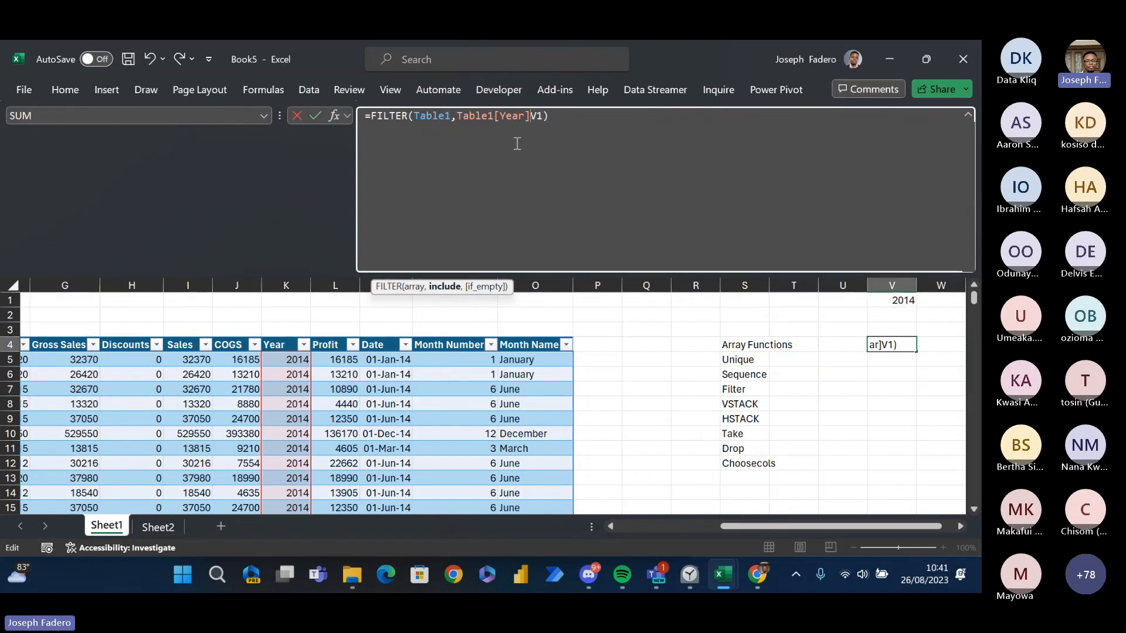
pyautogui.write('<')
pyautogui.press('Return')
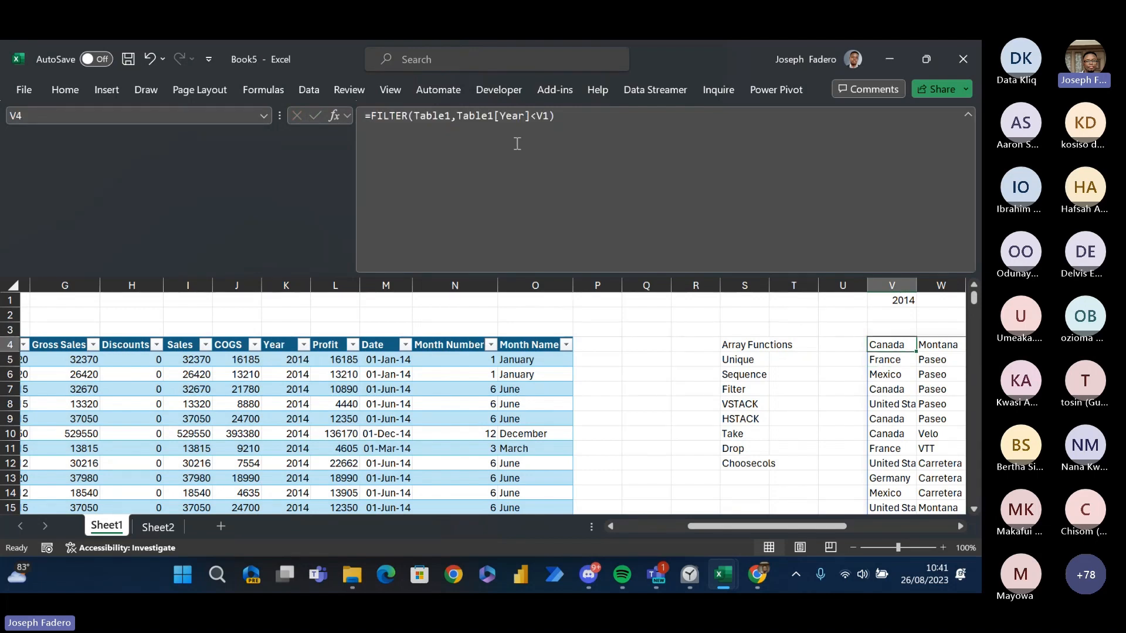
# - Look across the first row of the filtered sales records spilling from V4
pyautogui.press('Right')
pyautogui.press('Right')
pyautogui.press('Right')
pyautogui.press('Right')
pyautogui.press('Right')
pyautogui.press('Right')
pyautogui.press('Right')
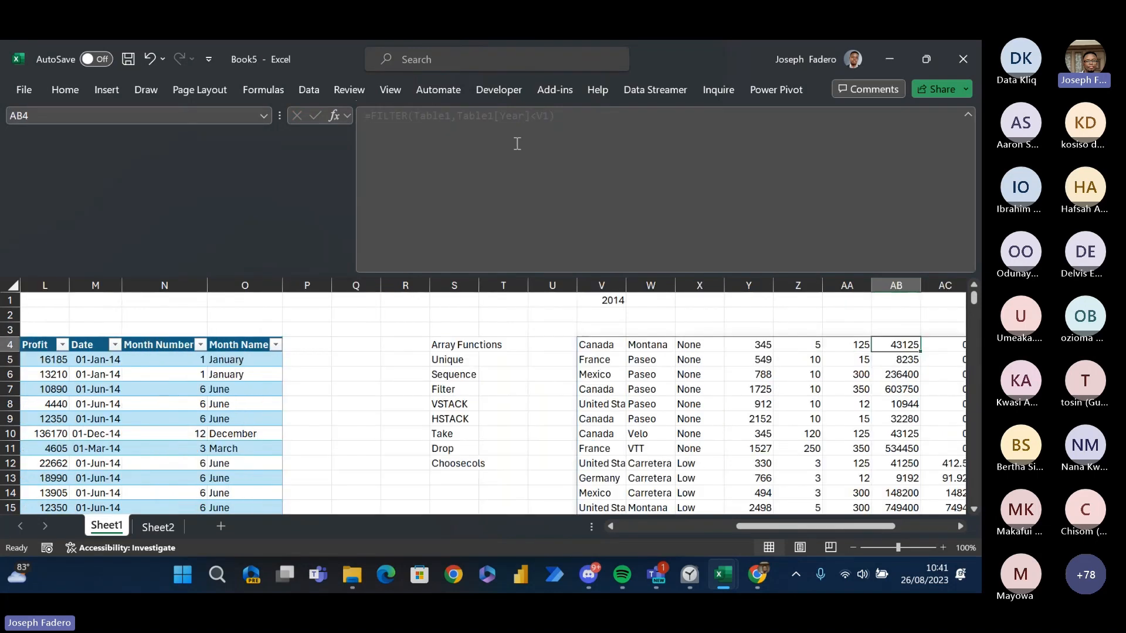
pyautogui.press('Left')
pyautogui.press('Left')
pyautogui.press('Left')
pyautogui.press('Left')
pyautogui.press('Left')
pyautogui.press('Left')
pyautogui.press('Left')
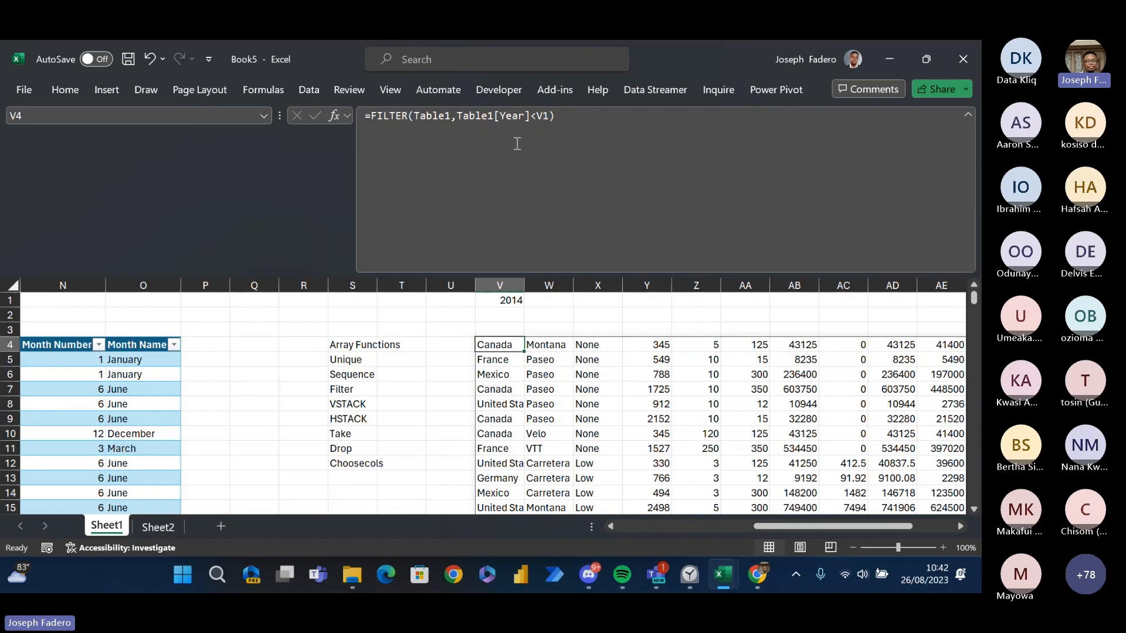
pyautogui.press('Right')
pyautogui.press('Left')
pyautogui.press('Left')
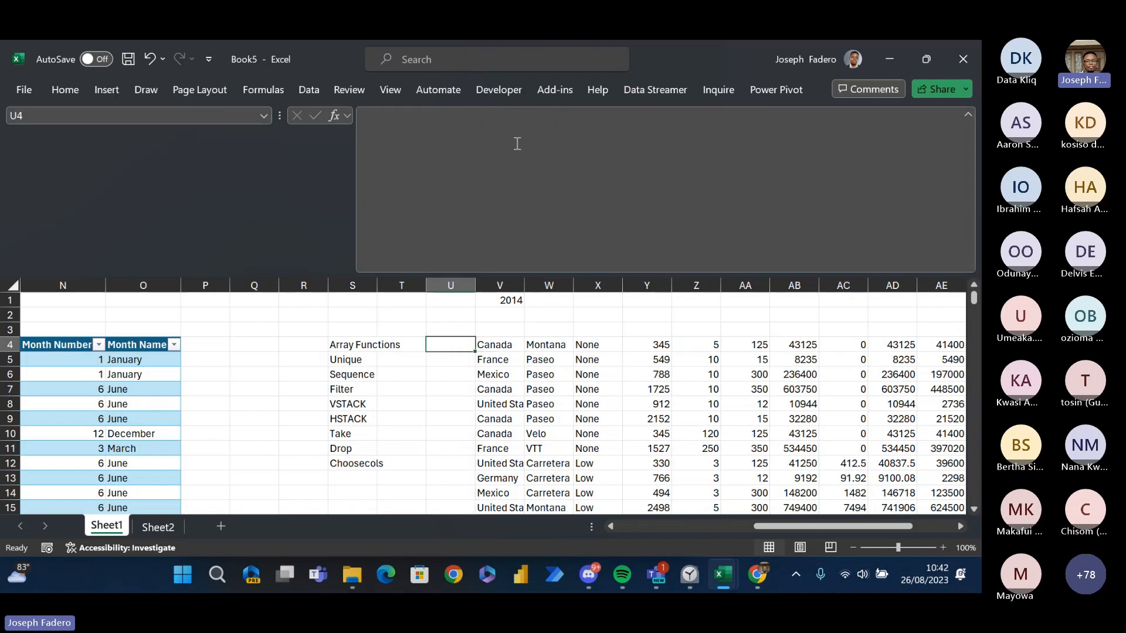
pyautogui.press('Right')
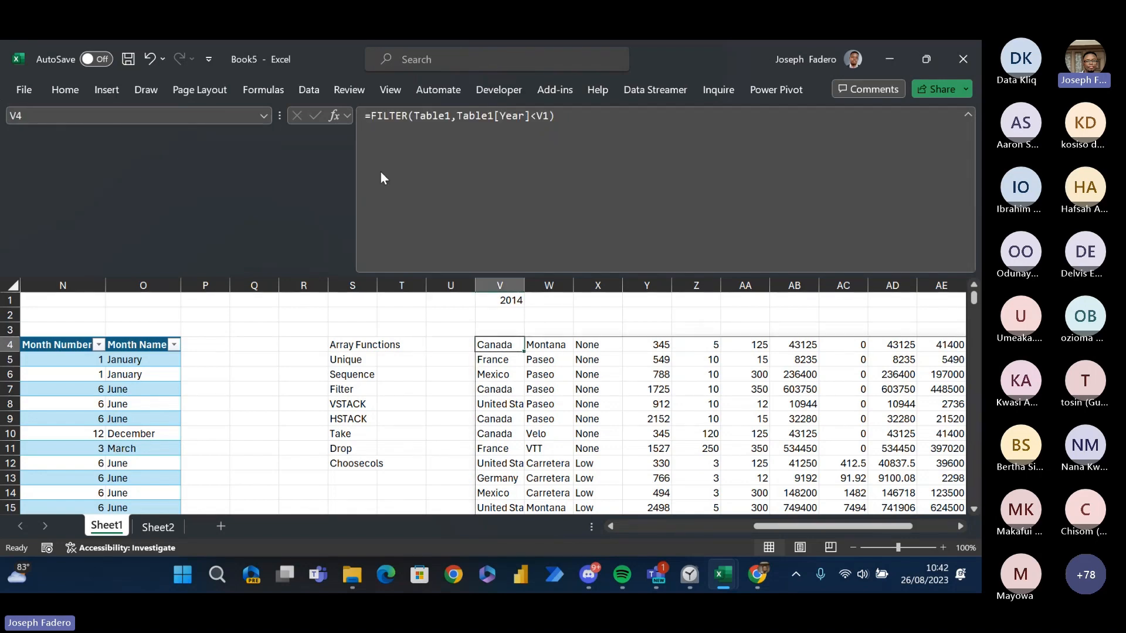
# - Examine the Year and month columns of the records filtered by V4's less-than condition, alongside the source sales table
pyautogui.click(354, 216)
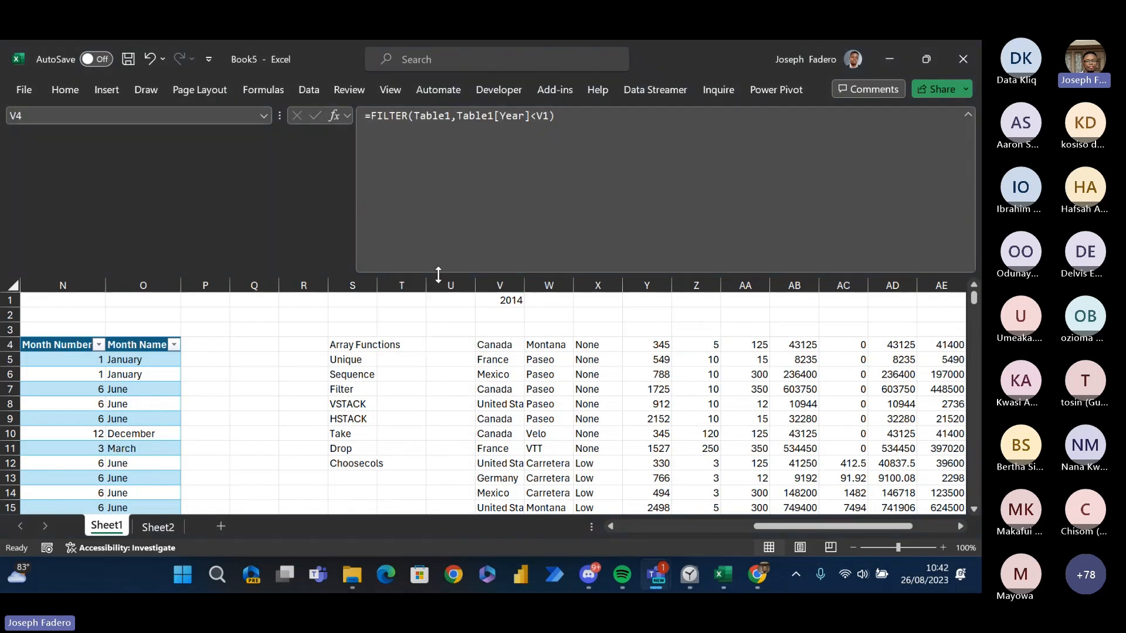
pyautogui.click(523, 346)
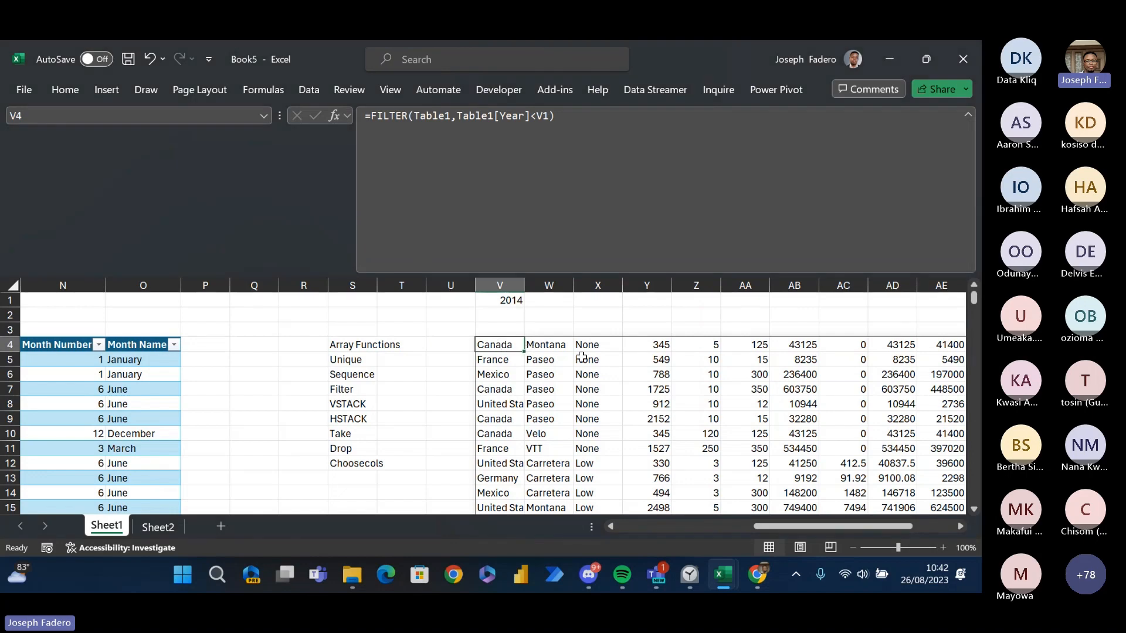
pyautogui.hscroll(2, 580, 356)
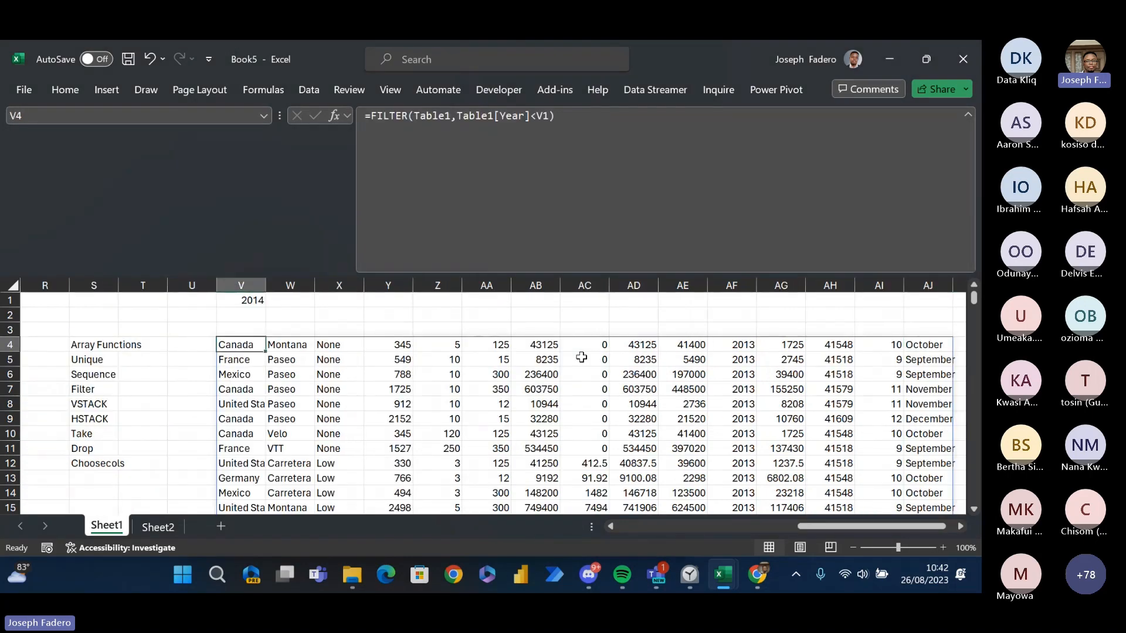
pyautogui.press('Down')
pyautogui.press('Down')
pyautogui.press('Up')
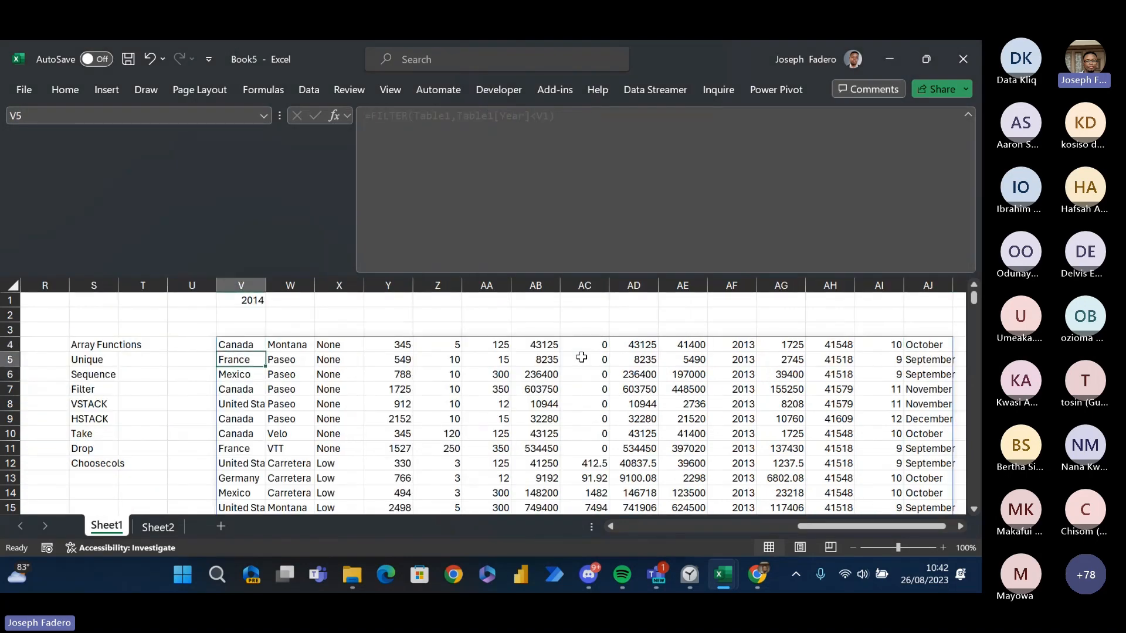
pyautogui.press('Up')
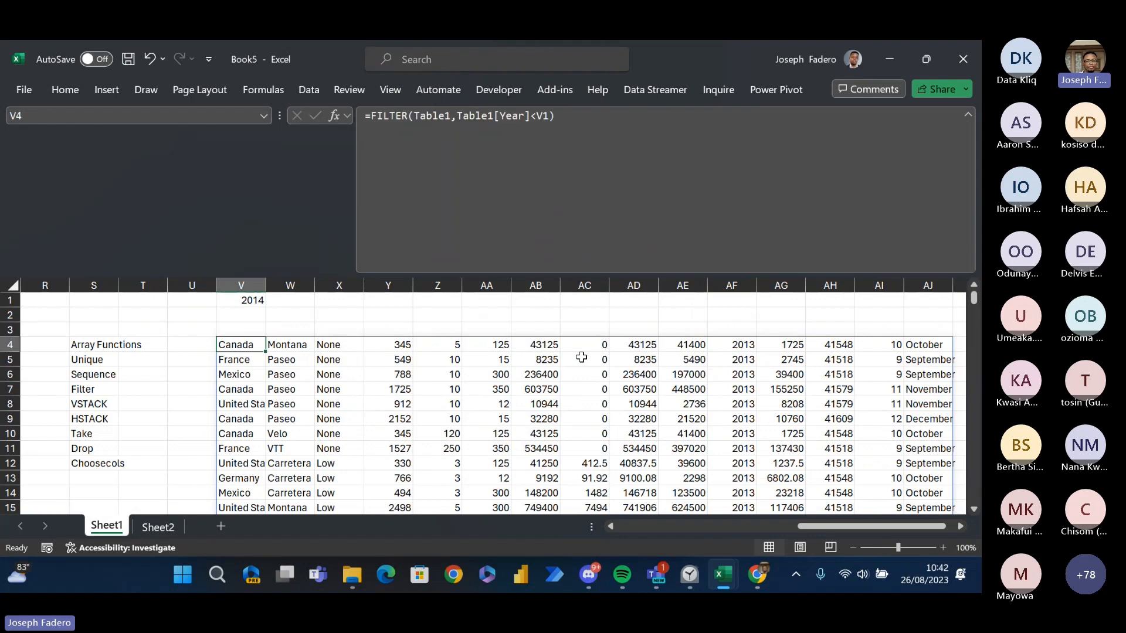
pyautogui.press('Left')
pyautogui.press('Left')
pyautogui.press('Left')
pyautogui.press('Left')
pyautogui.press('Left')
pyautogui.press('Left')
pyautogui.press('Left')
pyautogui.press('Left')
pyautogui.press('Left')
pyautogui.press('Left')
pyautogui.press('Right')
pyautogui.press('Right')
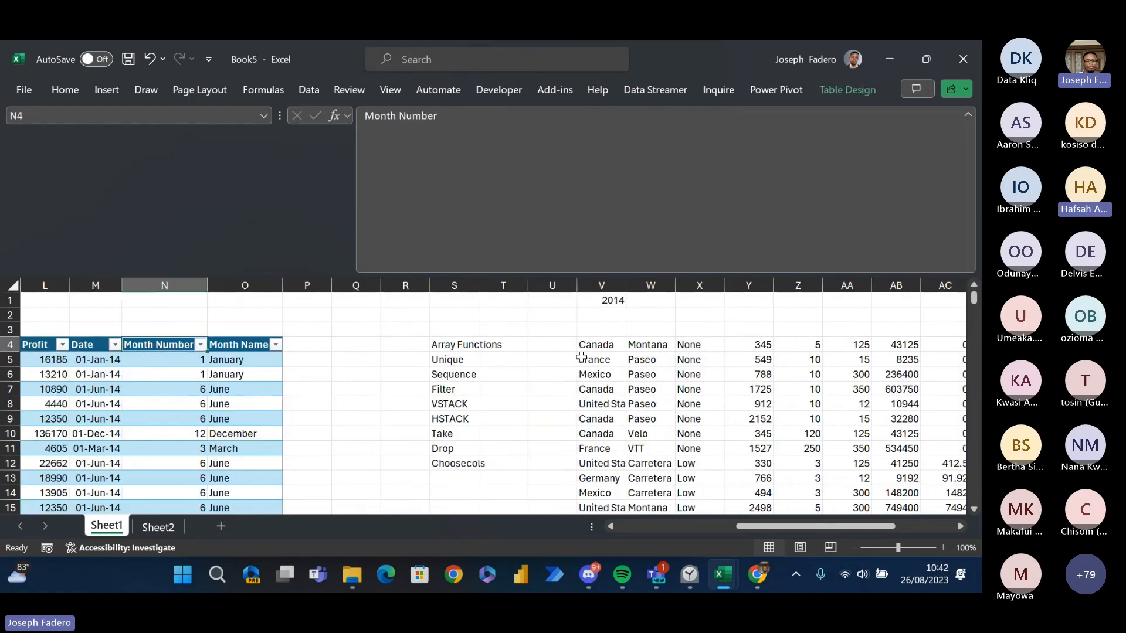
pyautogui.press('Right')
pyautogui.press('Right')
pyautogui.press('Right')
pyautogui.press('Right')
pyautogui.press('Right')
pyautogui.press('Right')
pyautogui.press('Right')
pyautogui.press('Right')
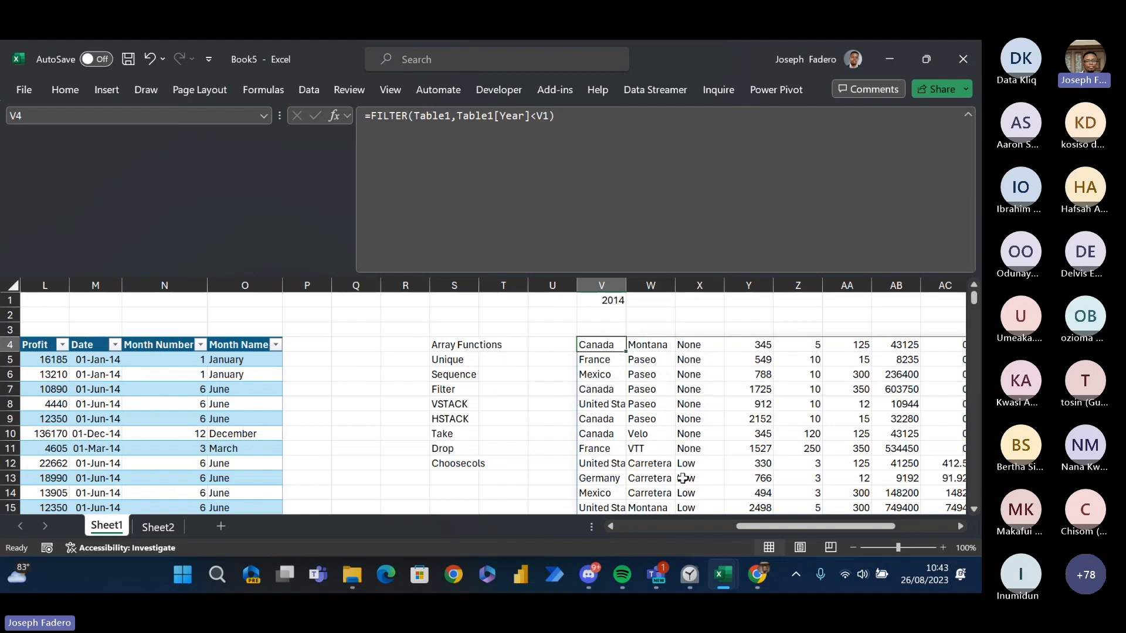
# - Replace the less-than operator in V4's FILTER condition with an equals sign, giving =FILTER(Table1,Table1[Year]=V1)
pyautogui.moveTo(749, 529); pyautogui.dragTo(734, 509)
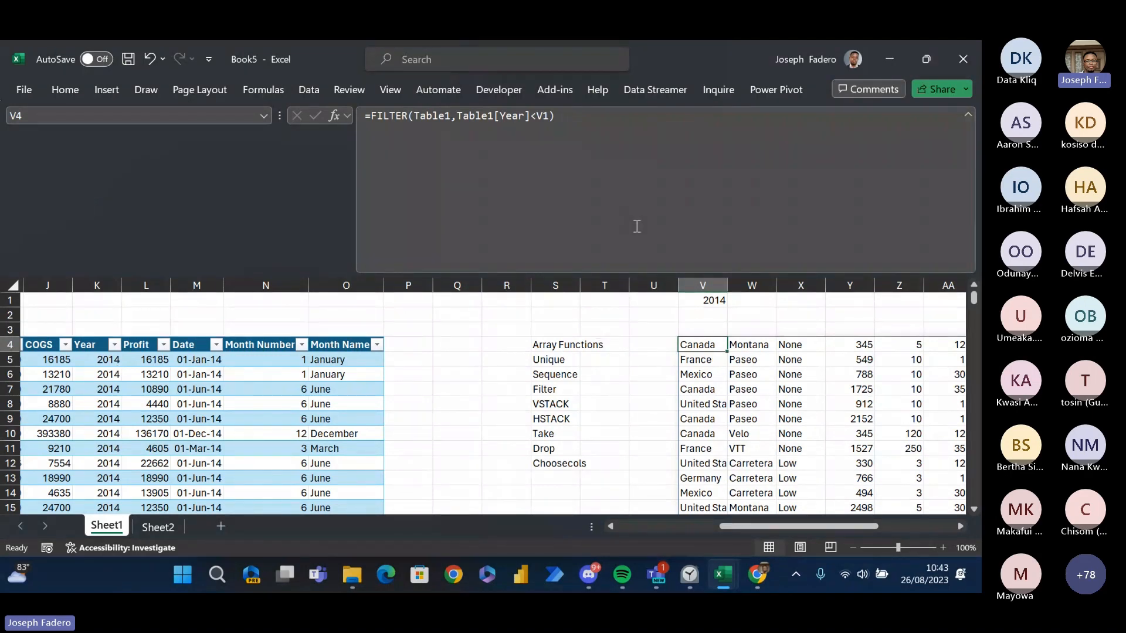
pyautogui.click(540, 116)
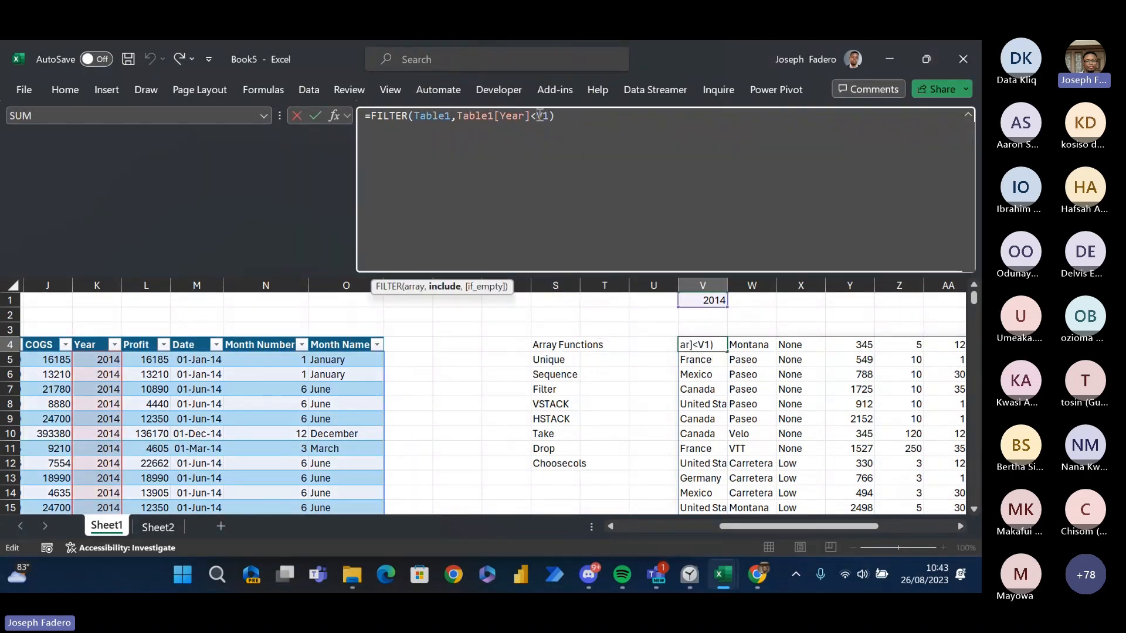
pyautogui.press('BackSpace')
pyautogui.write('=')
pyautogui.press('Return')
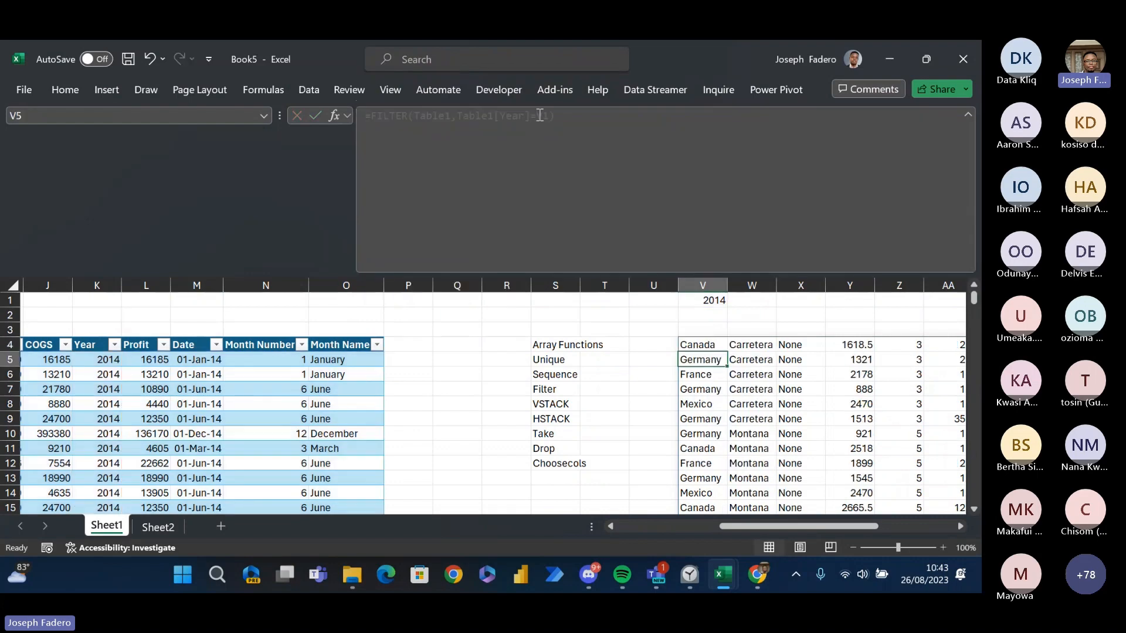
pyautogui.press('Up')
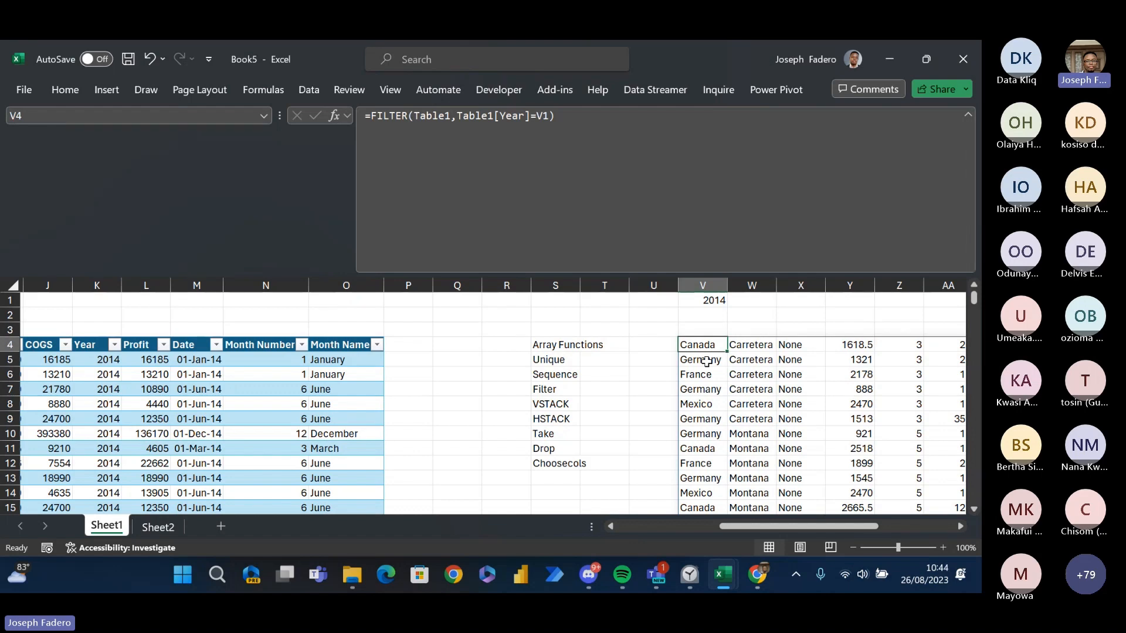
# - Review the extent of the filtered records spilling from V4, across all their columns and down their rows
pyautogui.press('Right')
pyautogui.press('Left')
pyautogui.hotkey('ctrl', 'shift', 'Right')
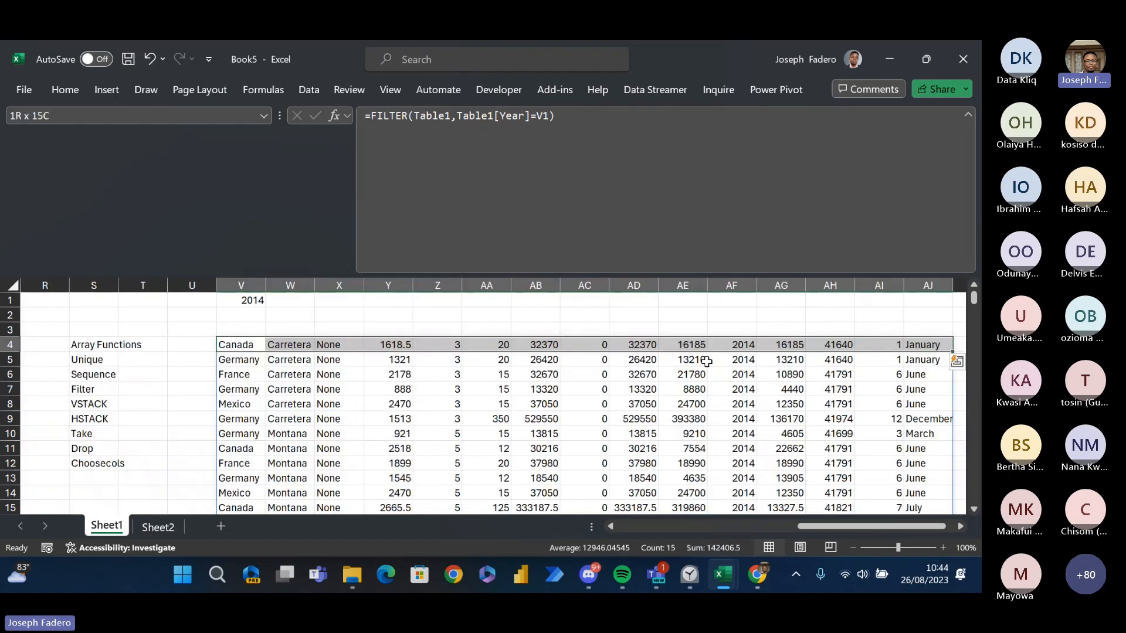
pyautogui.hotkey('ctrl', 'shift', 'Down')
pyautogui.press('Up')
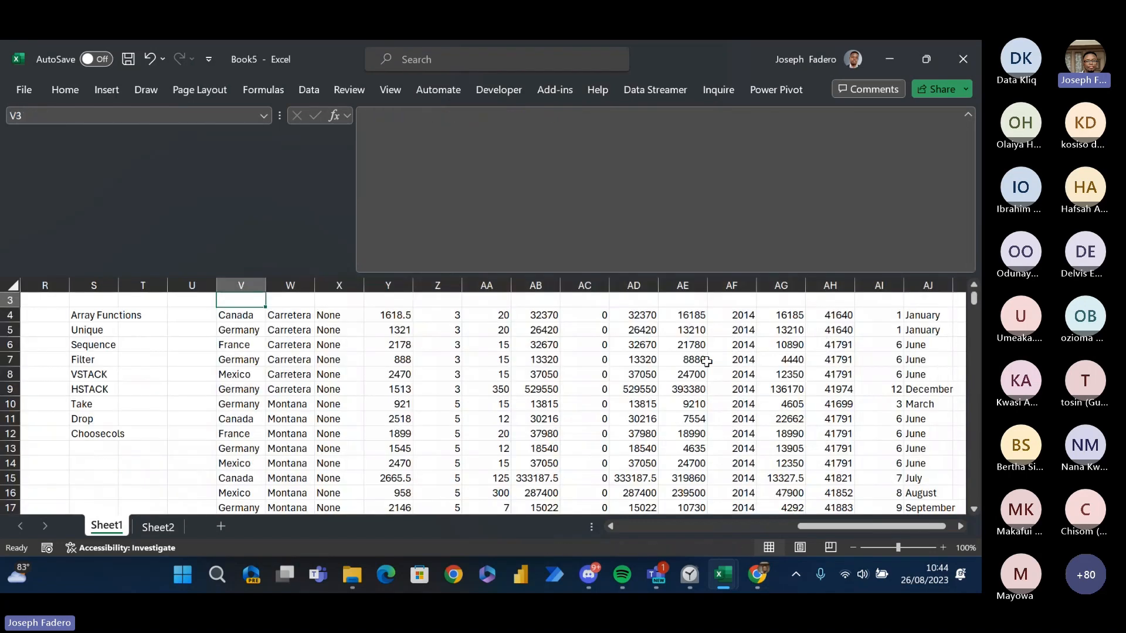
pyautogui.press('Left')
pyautogui.press('Left')
pyautogui.press('Right')
pyautogui.press('Right')
pyautogui.press('Right')
pyautogui.press('Right')
pyautogui.press('Up')
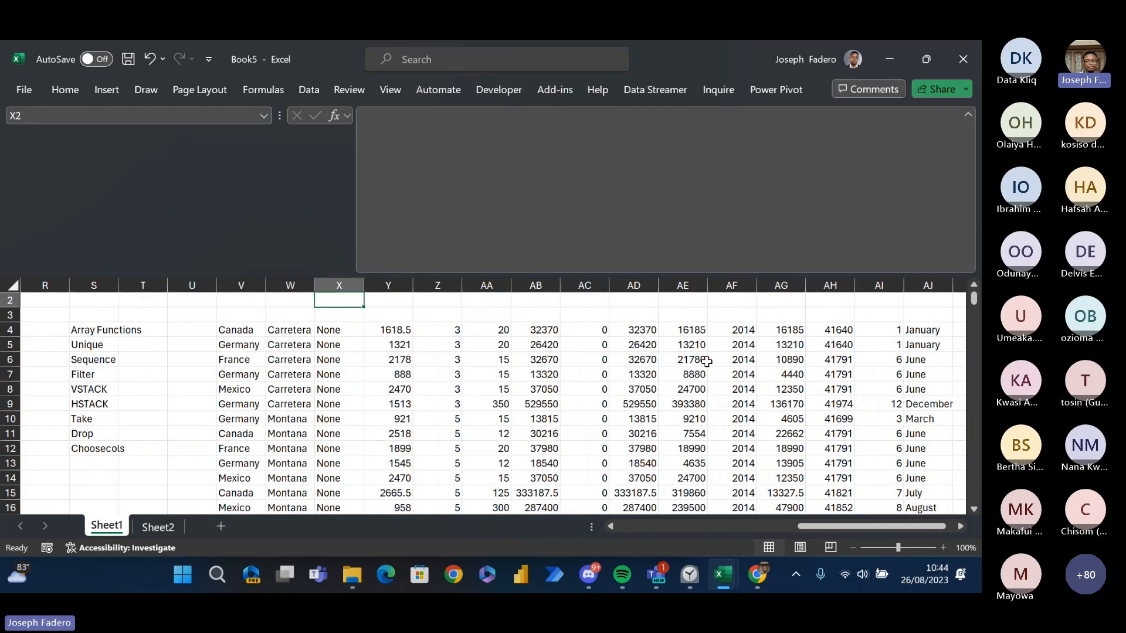
pyautogui.press('Up')
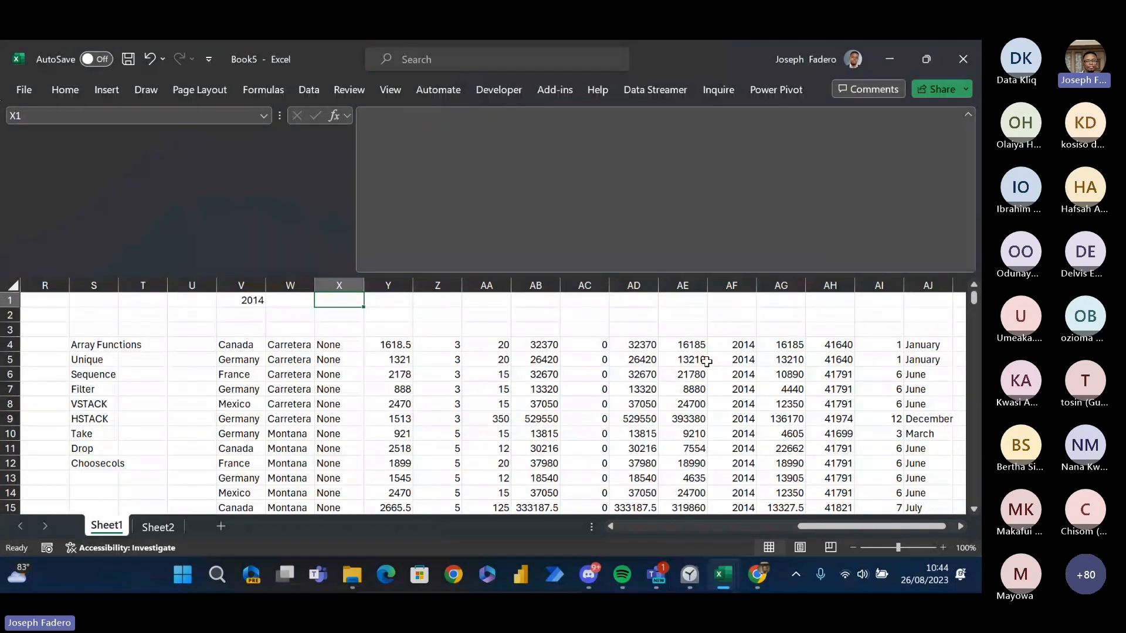
pyautogui.press('Down')
pyautogui.press('Down')
pyautogui.press('Down')
pyautogui.press('Down')
pyautogui.press('Left')
pyautogui.press('Left')
pyautogui.press('Up')
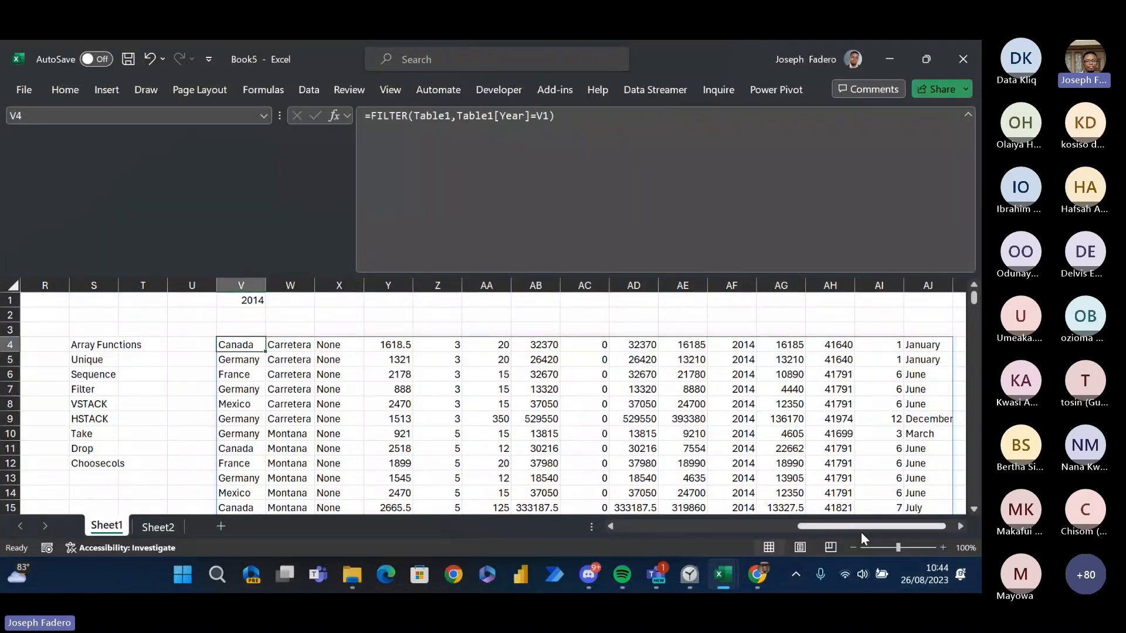
# - Swap the V1 criterion in V4's FILTER formula for the first Year cell, giving =FILTER(Table1,Table1[Year]=K5)
pyautogui.hscroll(-5, 861, 533)
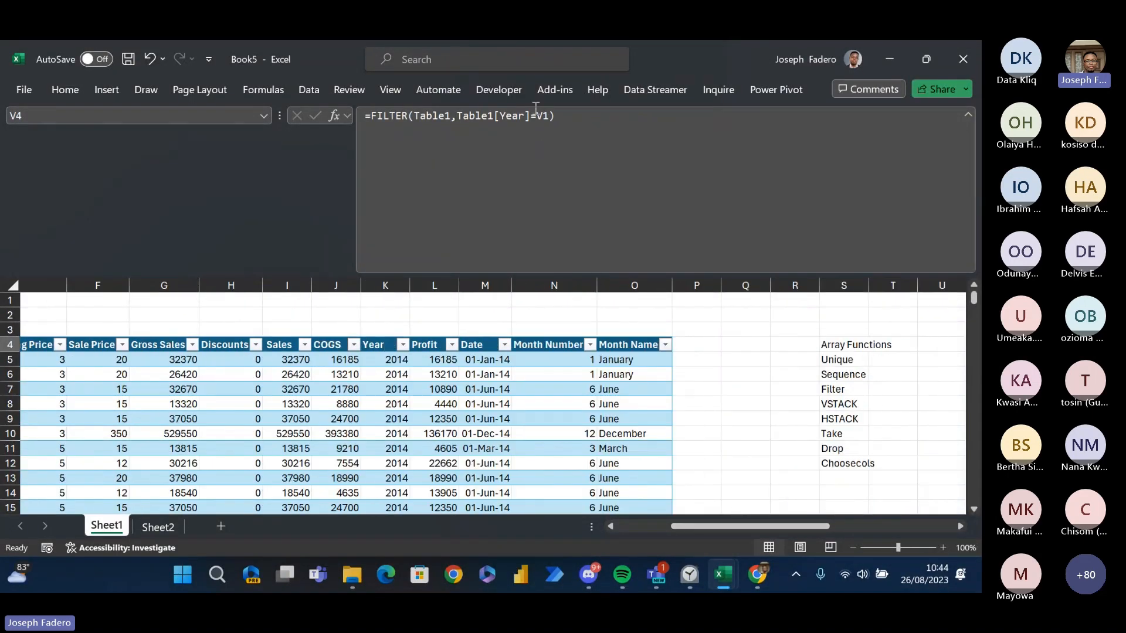
pyautogui.click(551, 112)
pyautogui.press('BackSpace')
pyautogui.press('BackSpace')
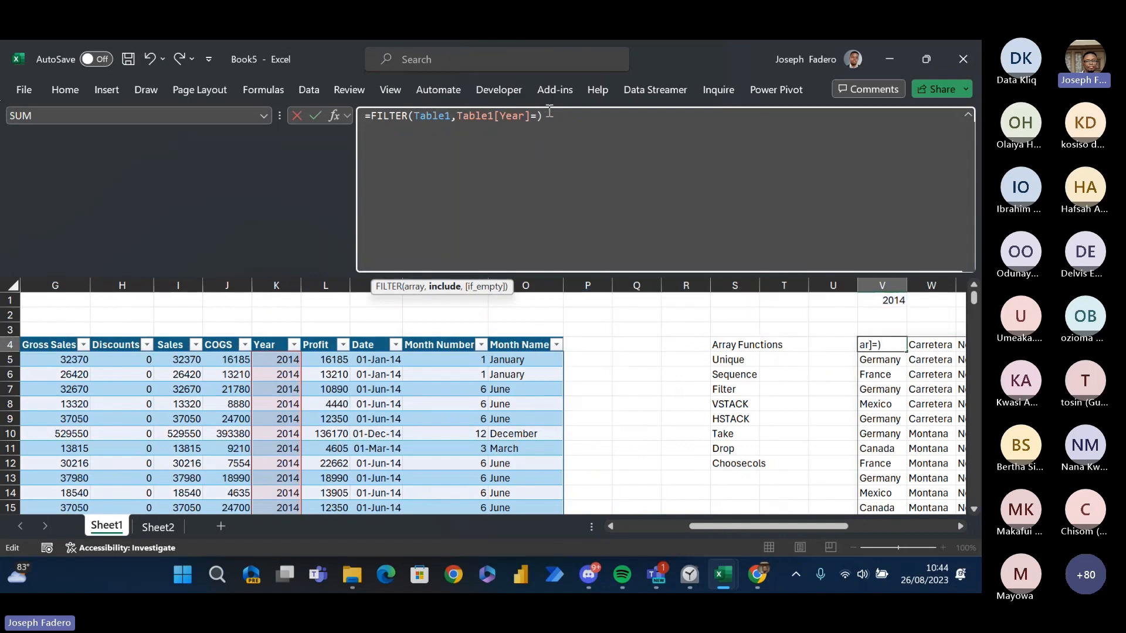
pyautogui.click(274, 365)
pyautogui.press('Return')
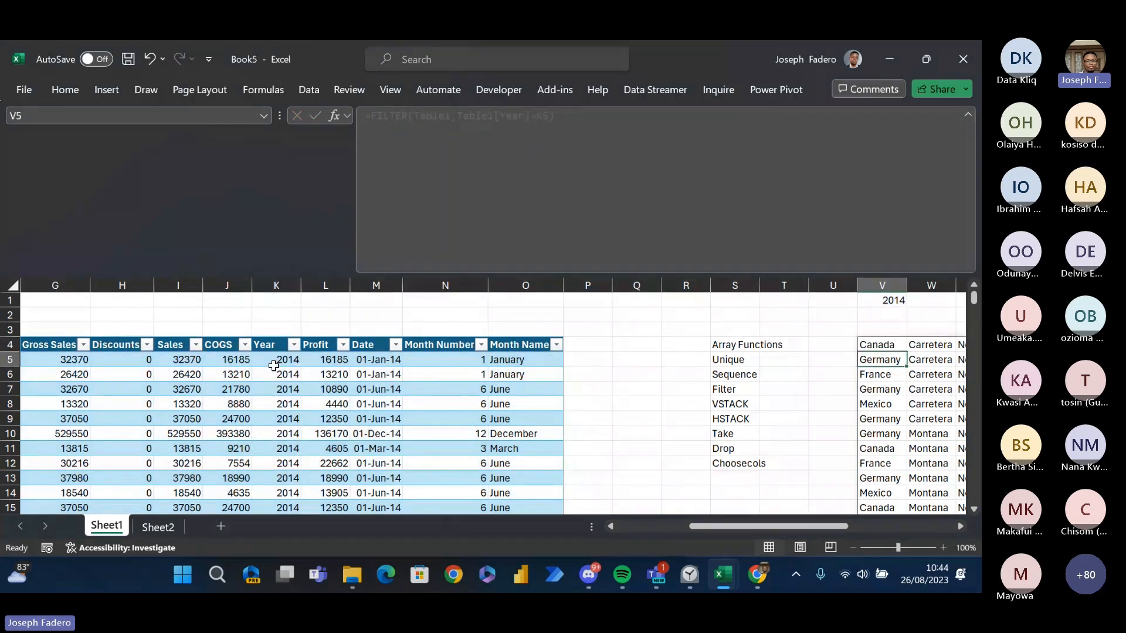
pyautogui.press('Up')
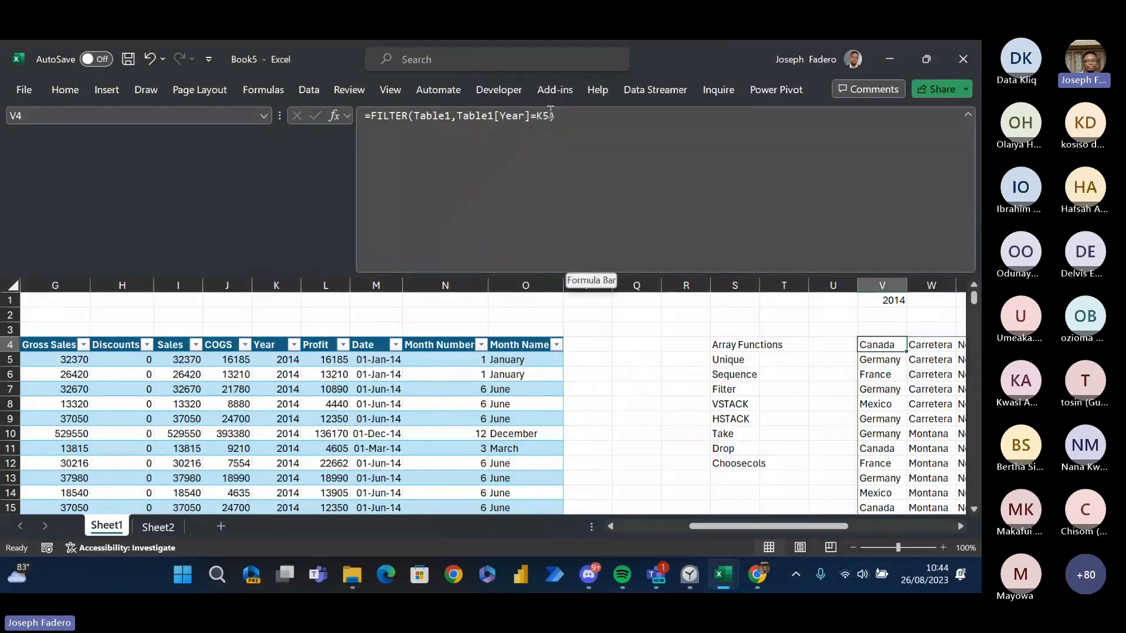
# - Point the criterion of V4's FILTER formula back to V1, giving =FILTER(Table1,Table1[Year]=V1)
pyautogui.click(552, 115)
pyautogui.press('BackSpace')
pyautogui.press('BackSpace')
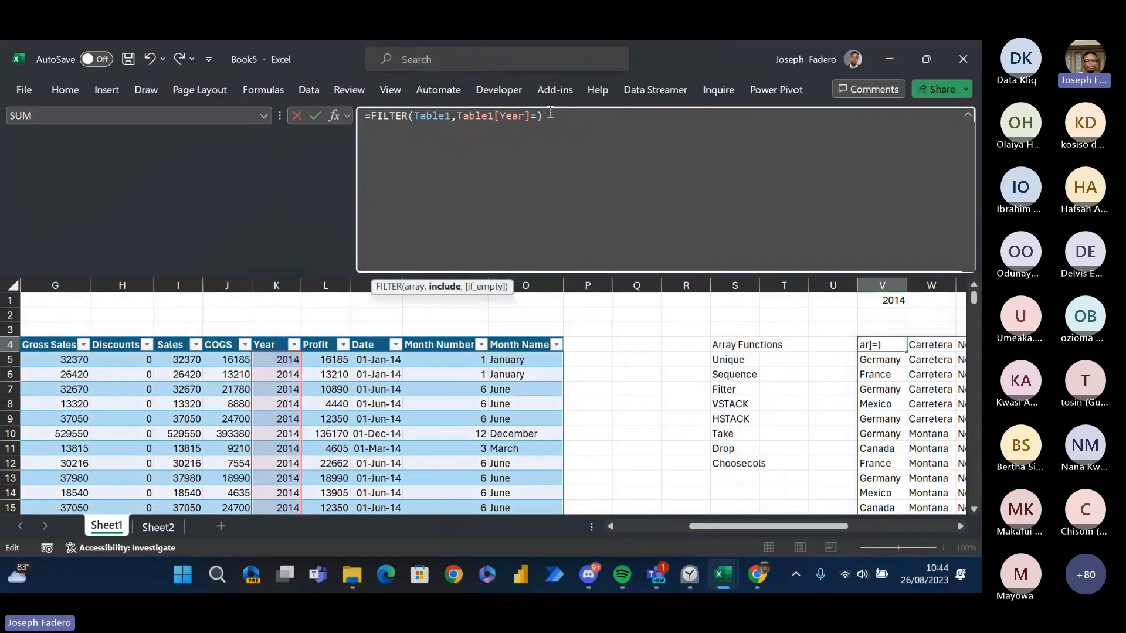
pyautogui.click(889, 299)
pyautogui.press('Return')
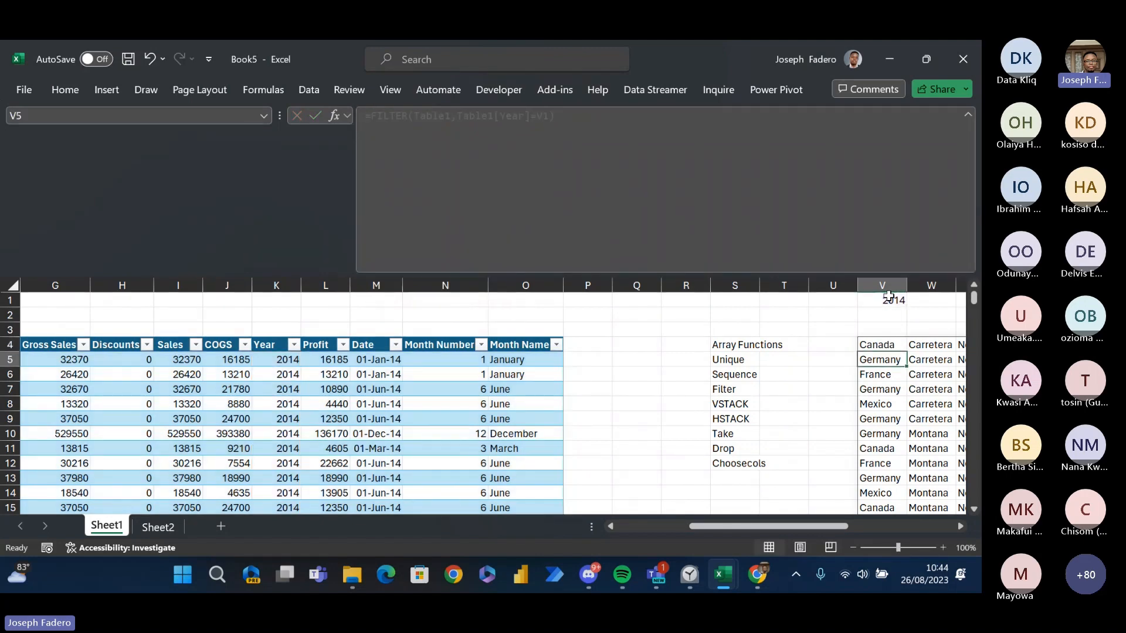
pyautogui.press('Up')
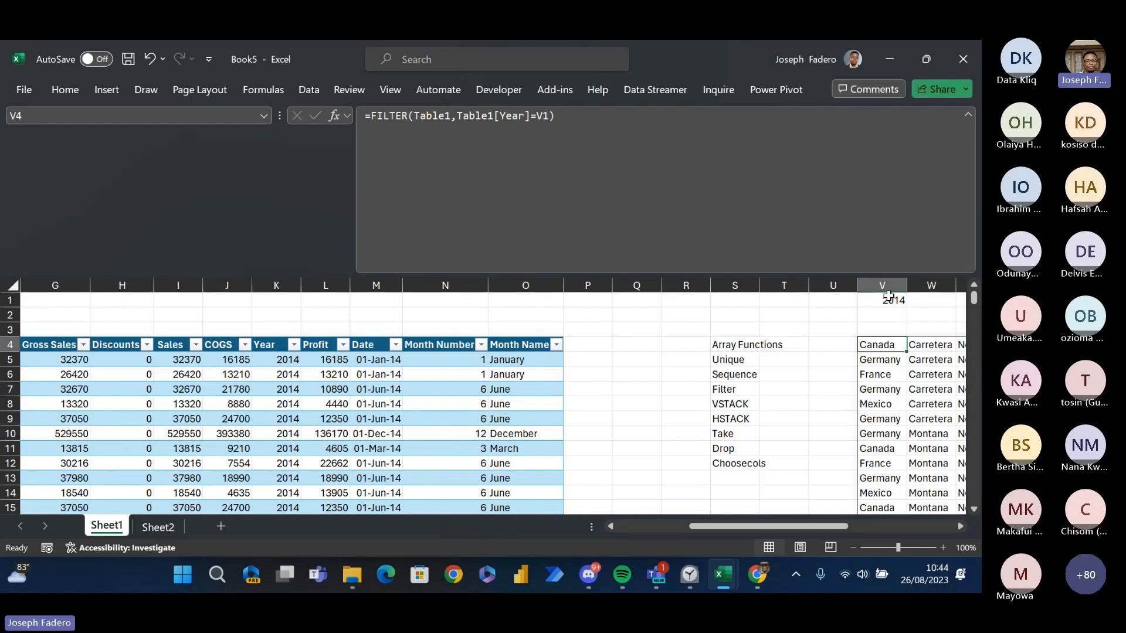
# - Go through the list of array functions in column S from Filter to the functions below it
pyautogui.press('Right')
pyautogui.press('Left')
pyautogui.press('Left')
pyautogui.press('Left')
pyautogui.press('Left')
pyautogui.press('Down')
pyautogui.press('Down')
pyautogui.press('Down')
pyautogui.press('Down')
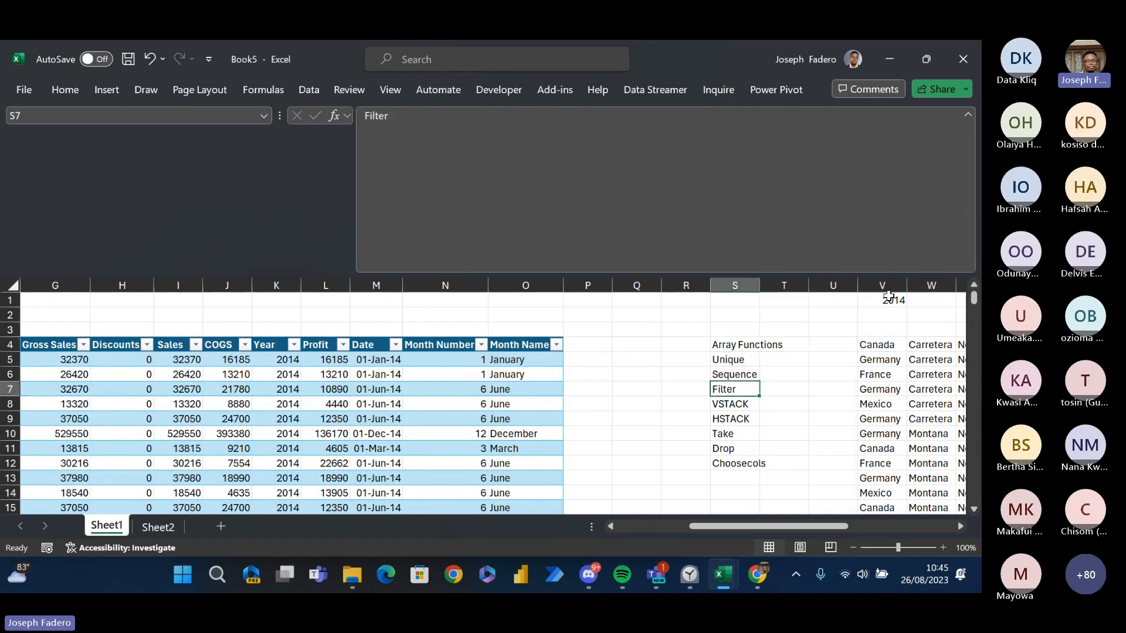
pyautogui.press('Down')
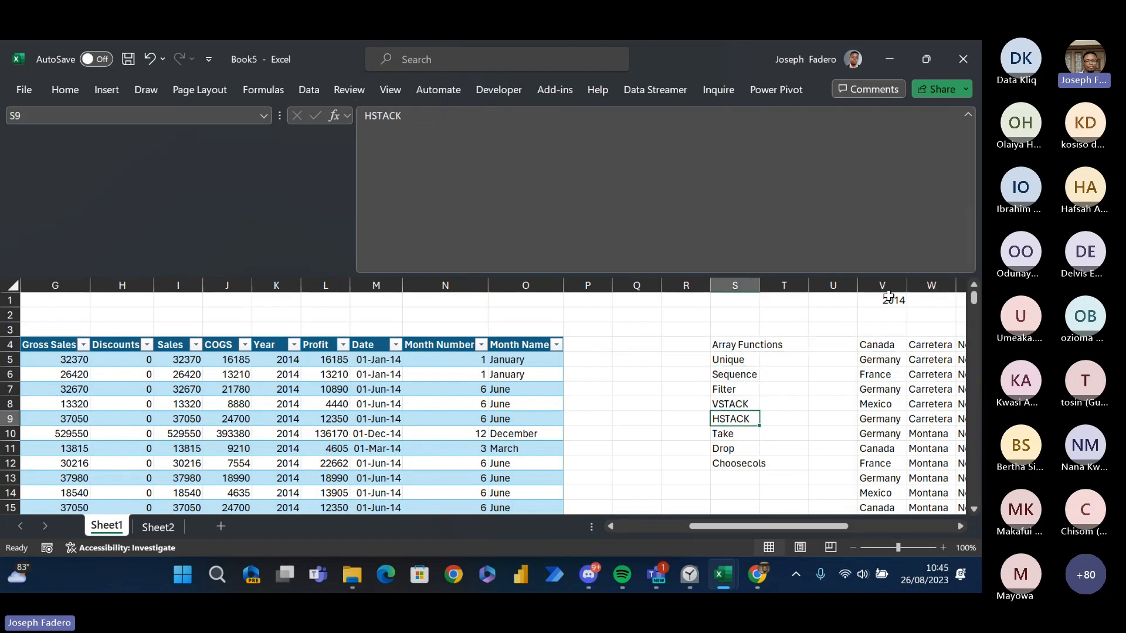
pyautogui.press('Down')
pyautogui.press('Up')
# - Look over the source sales table from its header to its last record and across its columns
pyautogui.press('Right')
pyautogui.press('Left')
pyautogui.press('Left')
pyautogui.press('Left')
pyautogui.press('Left')
pyautogui.press('Left')
pyautogui.press('Left')
pyautogui.press('Left')
pyautogui.press('Left')
pyautogui.press('Left')
pyautogui.press('Left')
pyautogui.press('Left')
pyautogui.press('Left')
pyautogui.press('Left')
pyautogui.press('Left')
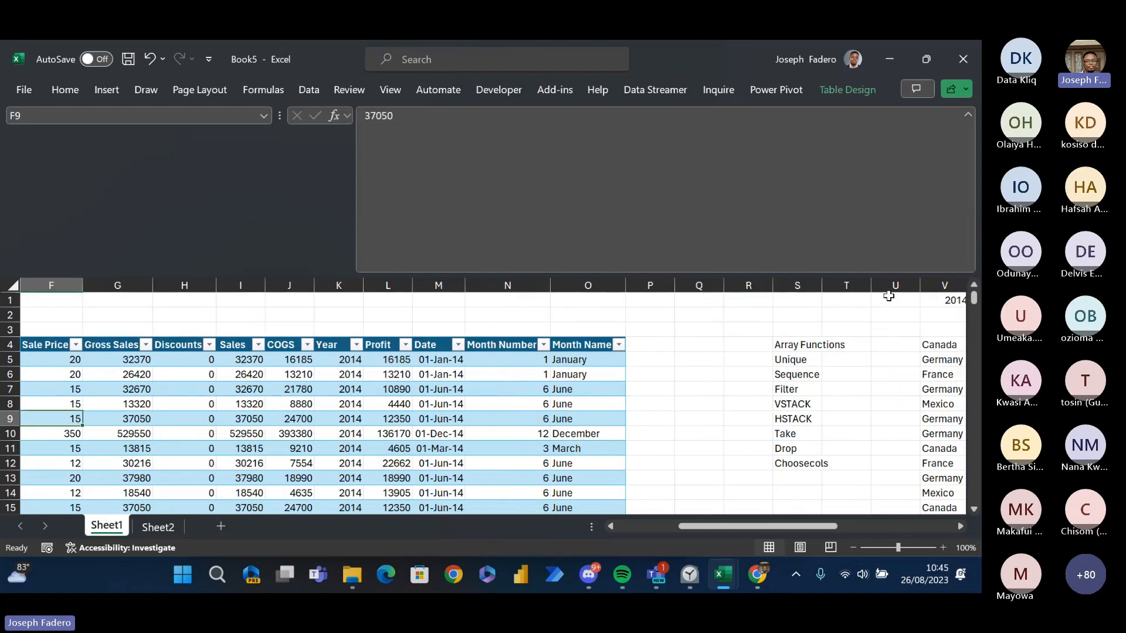
pyautogui.press('Left')
pyautogui.press('Left')
pyautogui.press('Left')
pyautogui.press('Left')
pyautogui.press('Left')
pyautogui.hotkey('ctrl', 'Down')
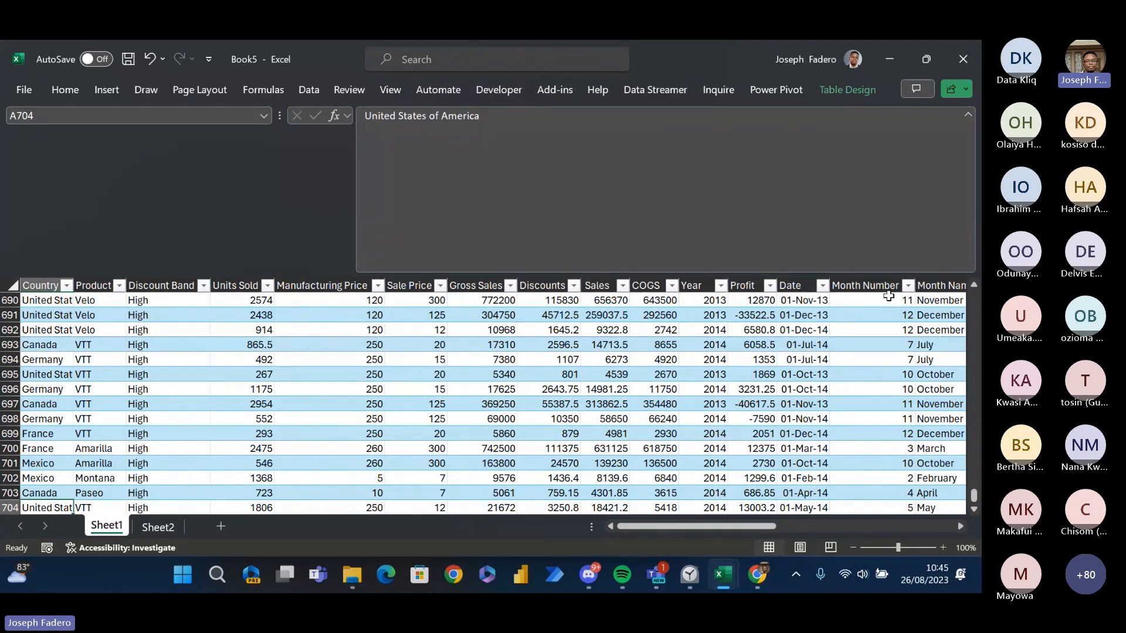
pyautogui.press('Up')
pyautogui.press('Up')
pyautogui.hotkey('ctrl', 'Up')
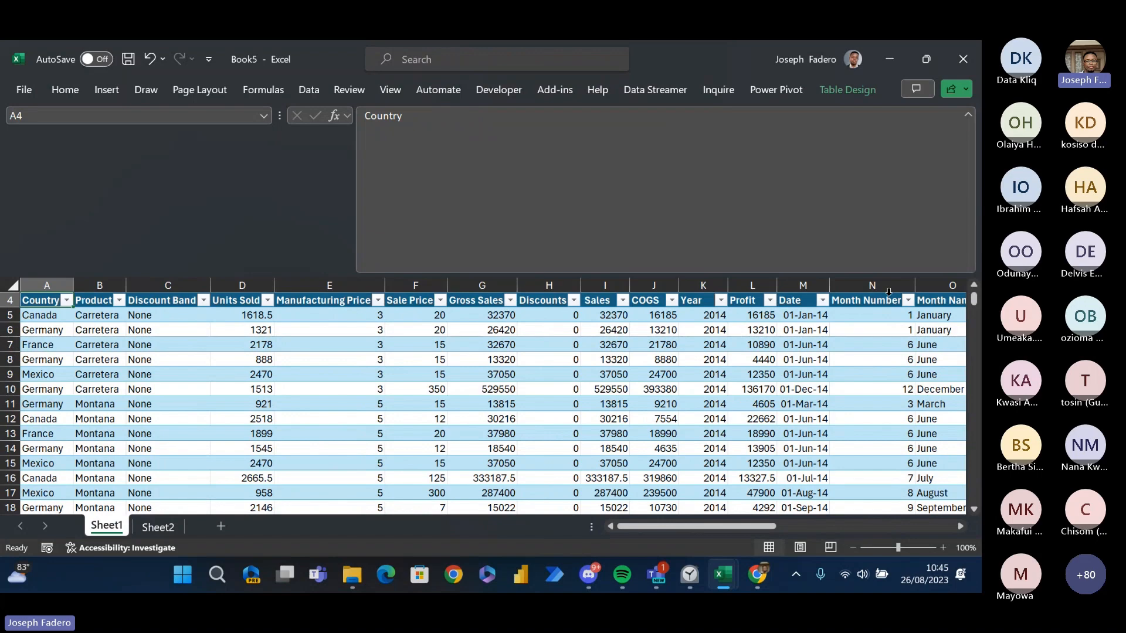
pyautogui.press('Down')
pyautogui.press('Down')
pyautogui.press('Down')
pyautogui.press('Down')
pyautogui.press('Down')
pyautogui.press('Down')
pyautogui.press('Down')
pyautogui.press('Down')
pyautogui.press('Down')
pyautogui.press('Down')
pyautogui.press('Down')
pyautogui.press('Down')
pyautogui.press('Down')
pyautogui.press('Down')
pyautogui.press('Down')
pyautogui.press('Down')
pyautogui.press('Down')
pyautogui.press('Down')
pyautogui.press('Down')
pyautogui.press('Down')
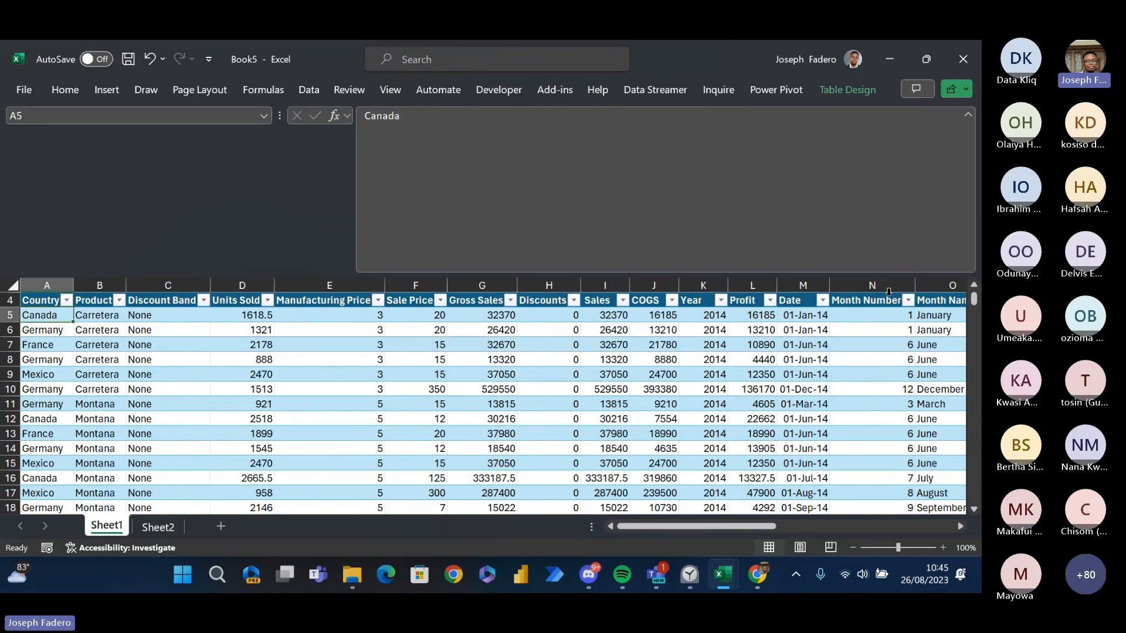
pyautogui.hotkey('shift', 'Right')
pyautogui.hotkey('shift', 'Right')
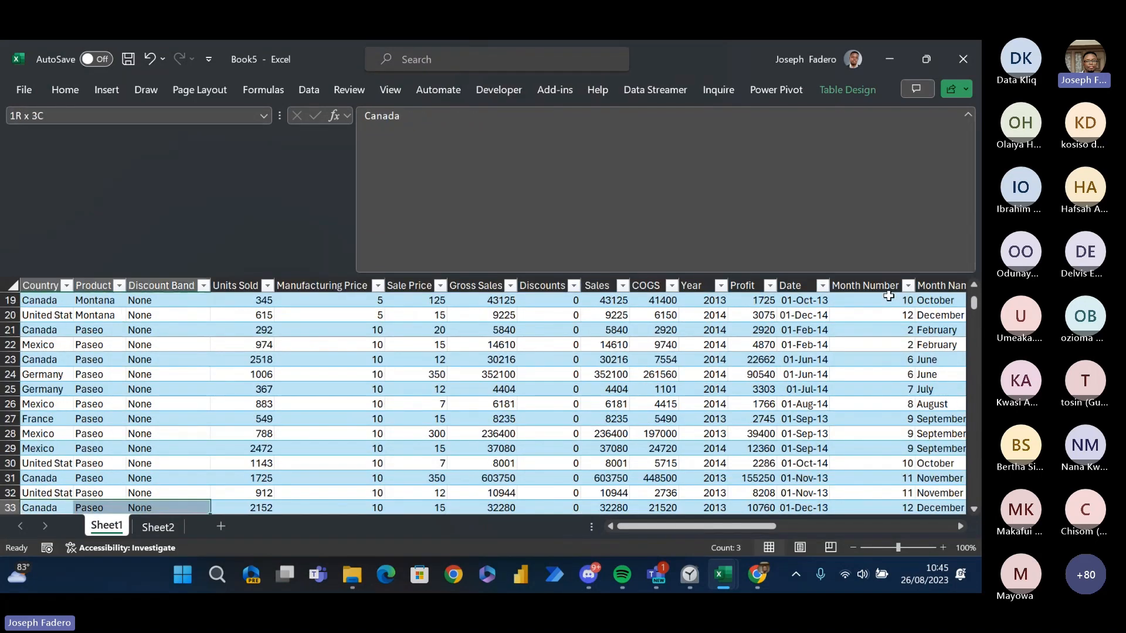
pyautogui.press('Right')
pyautogui.press('Right')
pyautogui.press('Right')
pyautogui.press('Right')
pyautogui.press('Right')
pyautogui.press('Right')
pyautogui.press('Right')
pyautogui.press('Right')
pyautogui.press('Right')
pyautogui.press('Right')
pyautogui.press('Right')
pyautogui.press('Right')
pyautogui.press('Right')
pyautogui.press('Right')
pyautogui.press('Right')
pyautogui.press('Right')
pyautogui.press('Left')
pyautogui.press('Left')
pyautogui.press('Left')
pyautogui.press('Left')
pyautogui.press('Left')
pyautogui.press('Left')
pyautogui.press('Left')
pyautogui.press('Left')
pyautogui.press('Left')
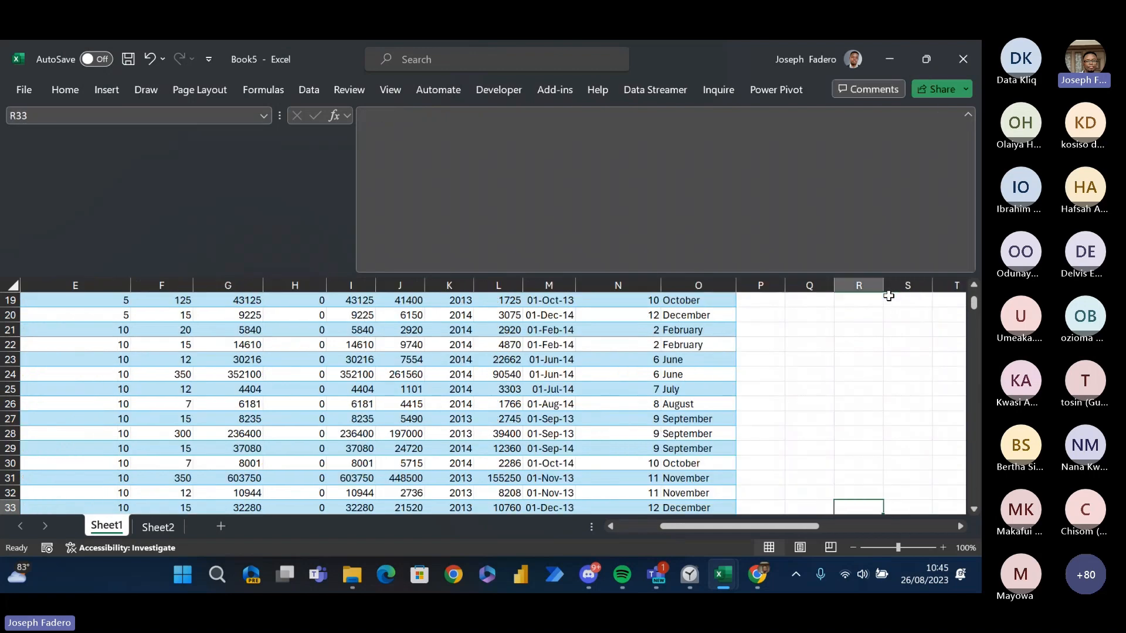
pyautogui.press('Up')
pyautogui.press('Up')
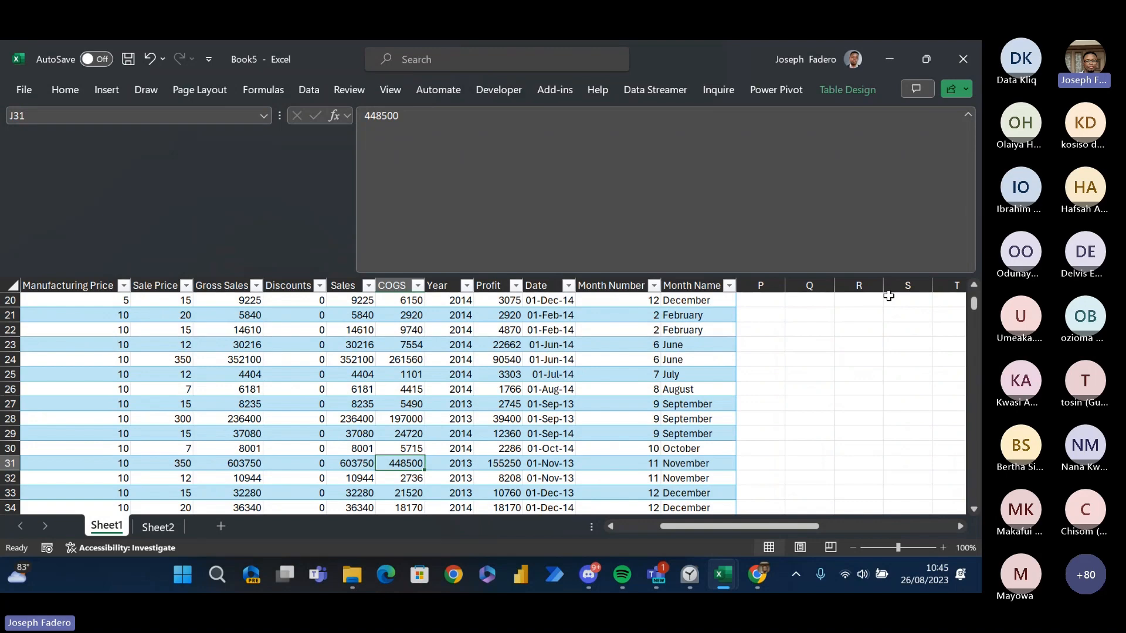
# - Return to the filtered records spilling from V4 and look over their first rows
pyautogui.hotkey('ctrl', 'Right')
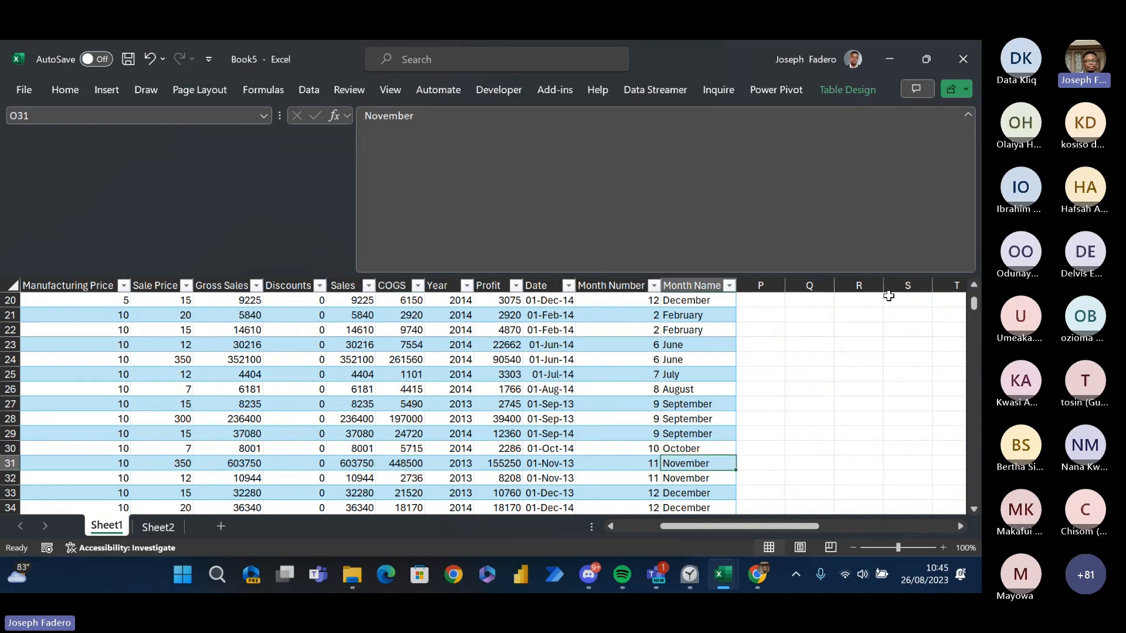
pyautogui.hotkey('ctrl', 'Right')
pyautogui.press('Up')
pyautogui.press('Up')
pyautogui.press('Up')
pyautogui.press('Up')
pyautogui.press('Up')
pyautogui.press('Up')
pyautogui.press('Up')
pyautogui.press('Up')
pyautogui.press('Up')
pyautogui.press('Up')
pyautogui.press('Up')
pyautogui.press('Up')
pyautogui.press('Up')
pyautogui.press('Up')
pyautogui.press('Up')
pyautogui.press('Up')
pyautogui.press('Up')
pyautogui.press('Up')
pyautogui.press('Up')
pyautogui.press('Up')
pyautogui.press('Up')
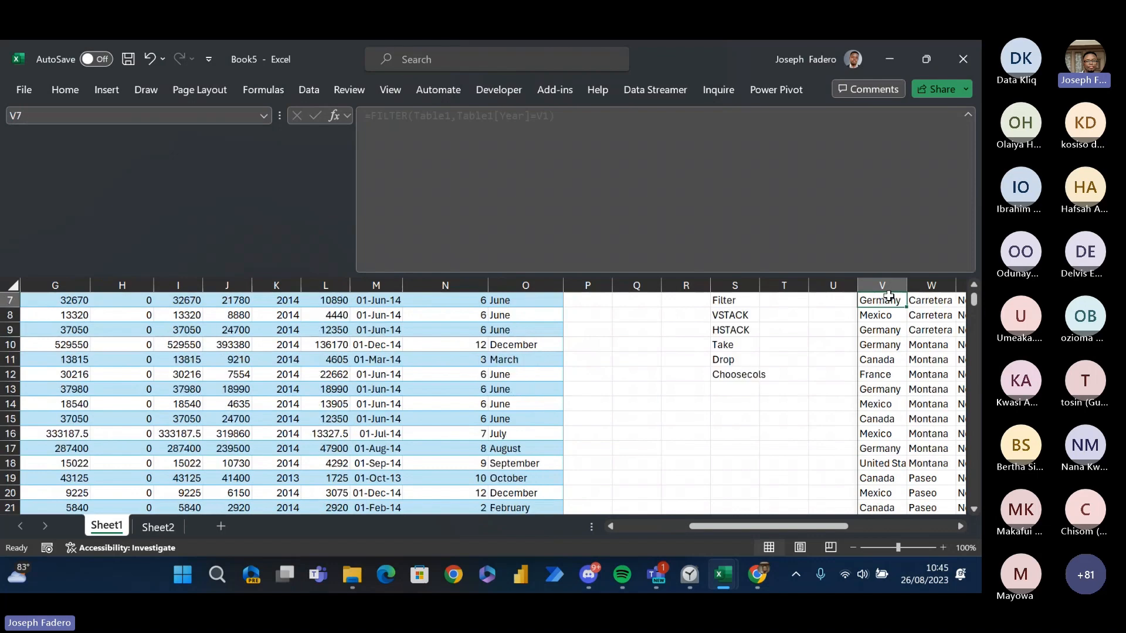
pyautogui.press('Down')
pyautogui.press('Down')
pyautogui.press('Down')
pyautogui.press('Right')
pyautogui.press('Right')
pyautogui.press('Right')
pyautogui.press('Right')
pyautogui.press('Right')
pyautogui.press('Right')
pyautogui.press('Right')
pyautogui.press('Right')
pyautogui.press('Right')
pyautogui.press('Right')
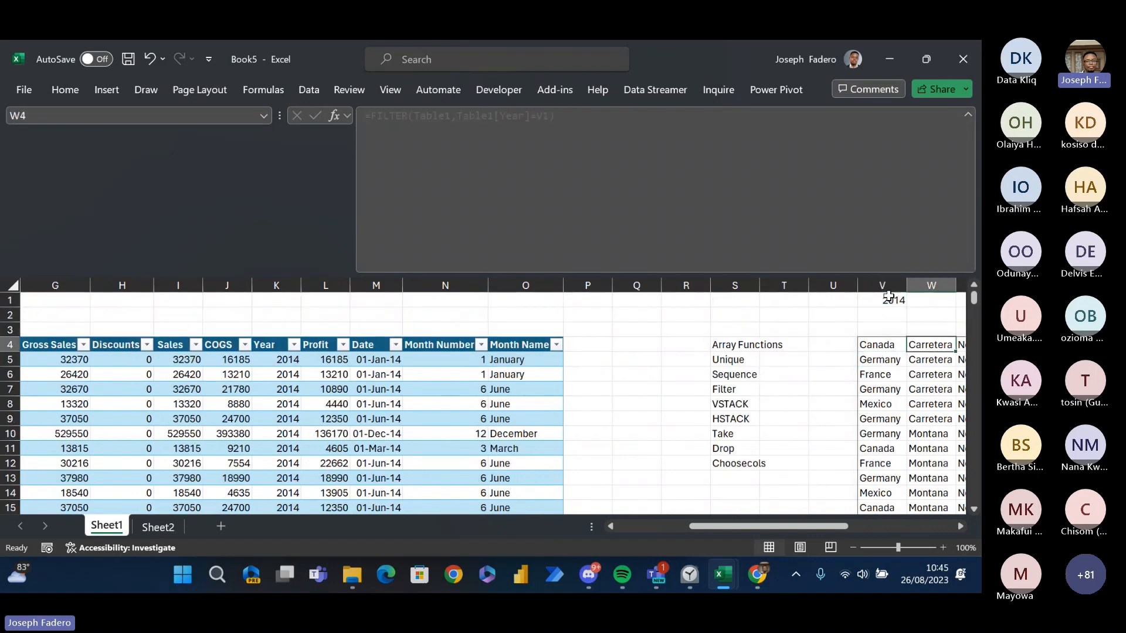
# - Look across the filtered records from the country column to the month names and return to the formula in V4
pyautogui.press('Right')
pyautogui.press('Right')
pyautogui.press('Right')
pyautogui.press('Right')
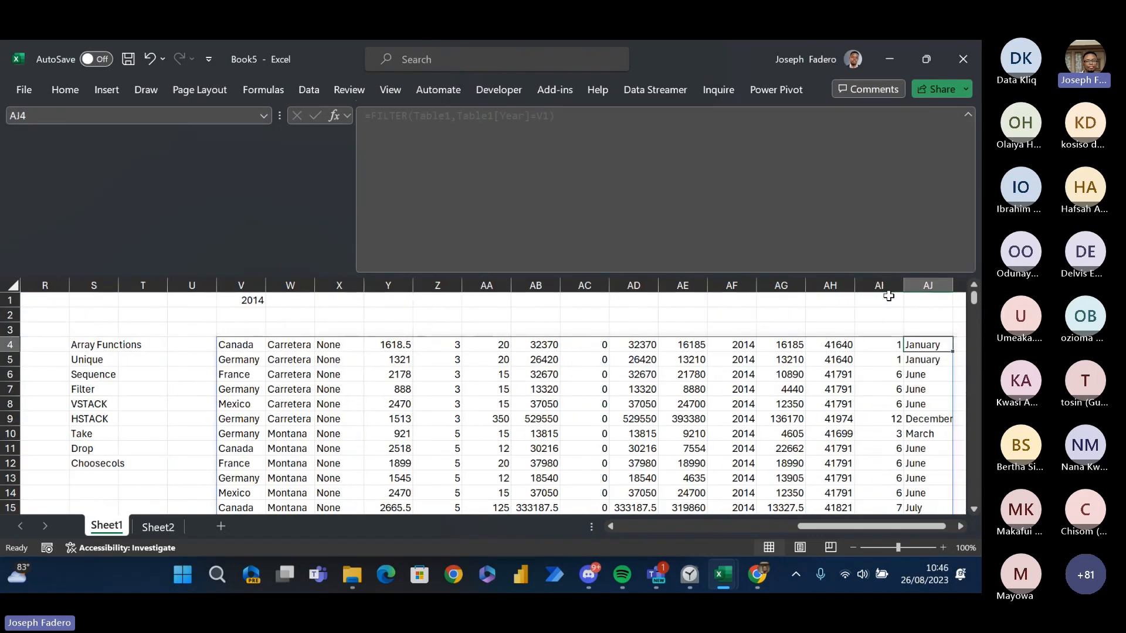
pyautogui.press('Left')
pyautogui.press('Left')
pyautogui.press('Left')
pyautogui.press('Left')
pyautogui.press('Left')
pyautogui.press('Left')
pyautogui.press('Left')
pyautogui.press('Left')
pyautogui.press('Left')
pyautogui.press('Left')
pyautogui.press('Left')
pyautogui.press('Left')
pyautogui.press('Left')
pyautogui.press('Left')
pyautogui.press('Left')
pyautogui.press('Left')
pyautogui.press('Left')
pyautogui.press('Left')
pyautogui.press('Up')
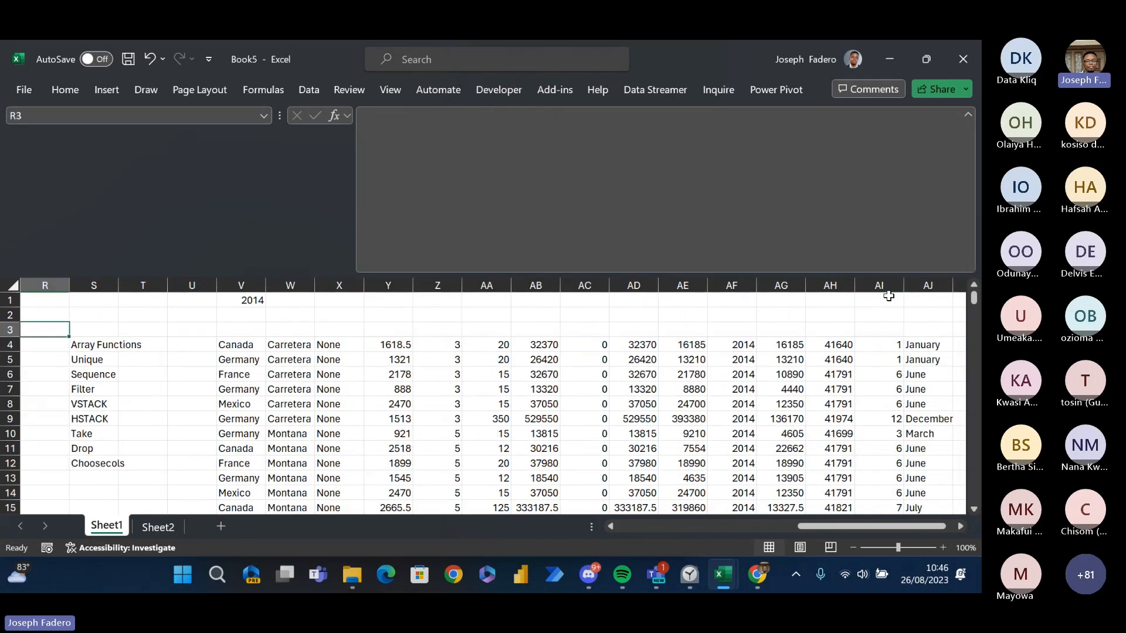
pyautogui.press('Right')
pyautogui.press('Right')
pyautogui.press('Right')
pyautogui.press('Right')
pyautogui.press('Down')
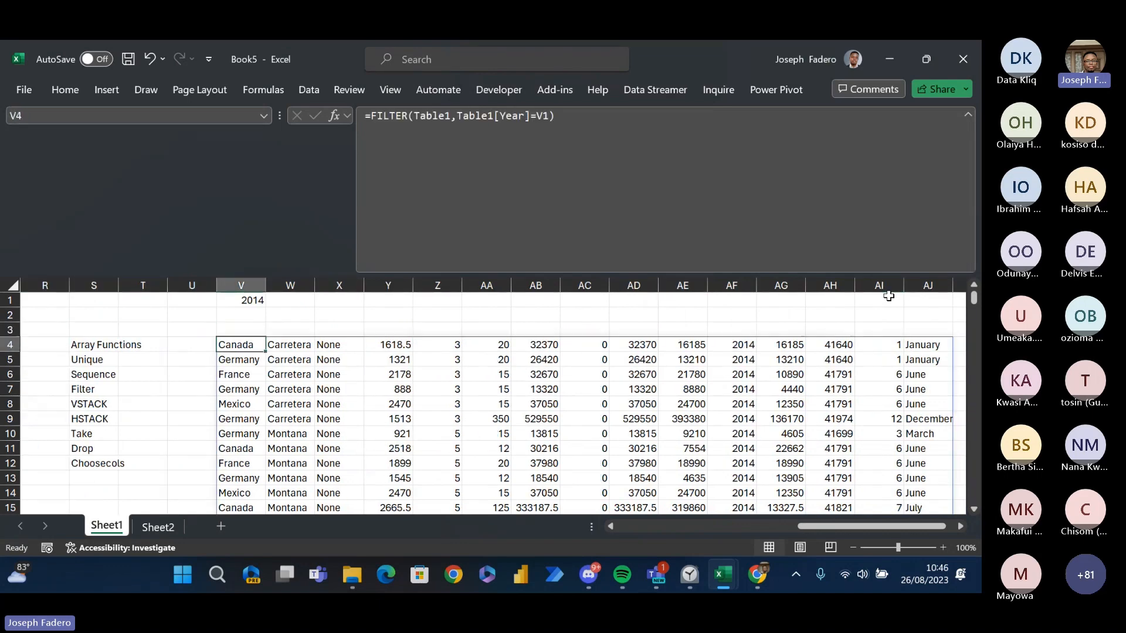
# - Copy the entire range of filtered 2014 records spilling from V4
pyautogui.hotkey('ctrl', 'shift', 'Down')
pyautogui.hotkey('ctrl', 'shift', 'Right')
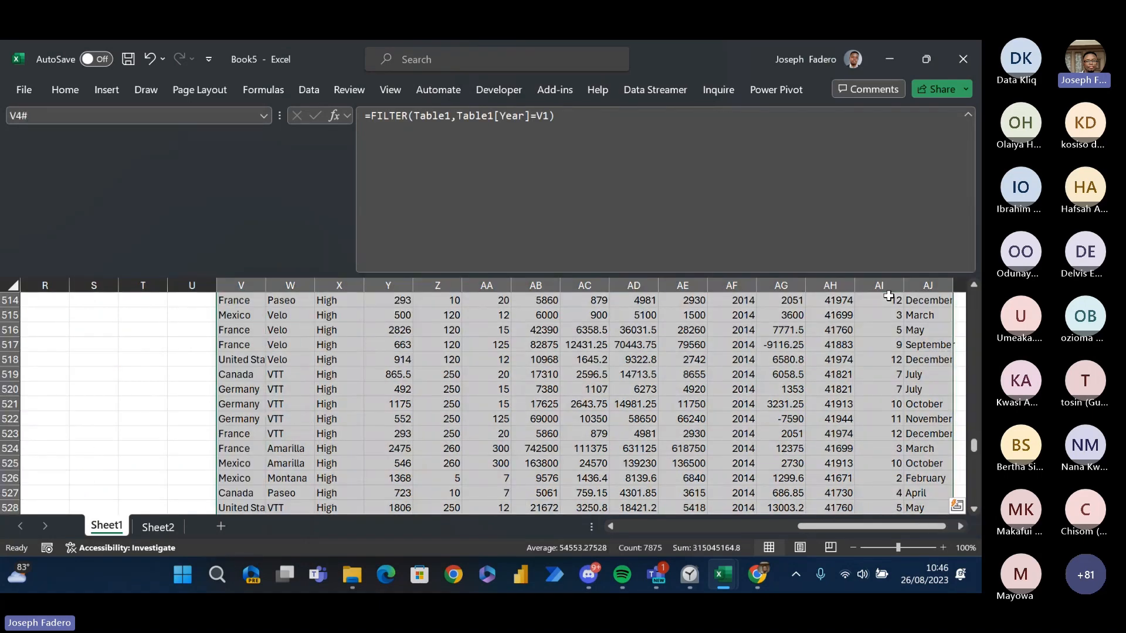
pyautogui.hotkey('ctrl', 'c')
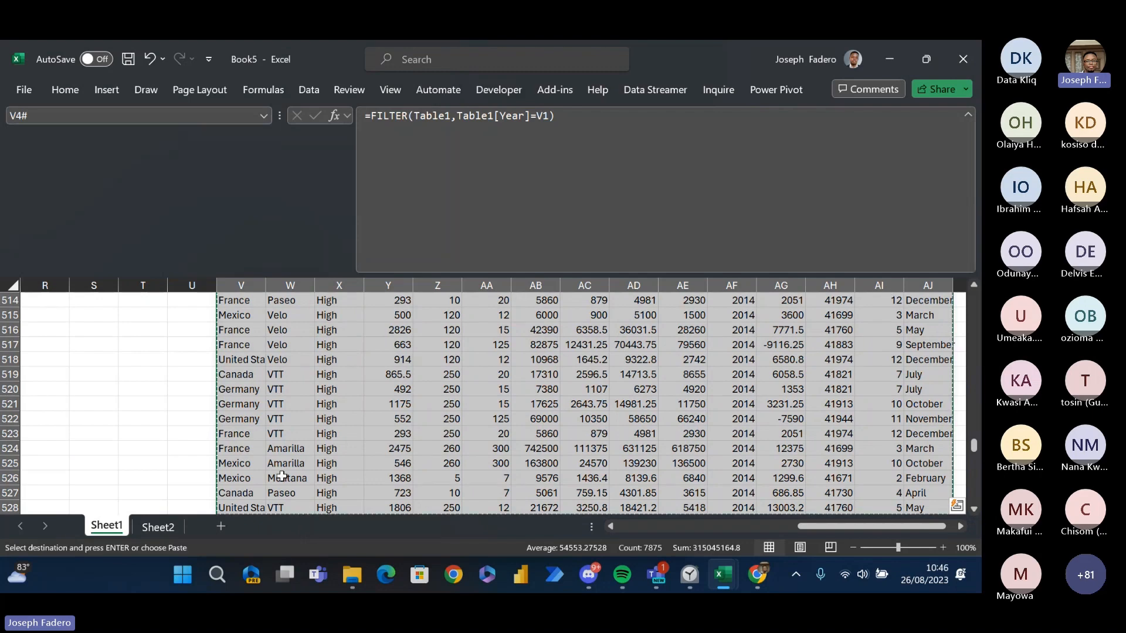
# - Add a new worksheet after Sheet2 and paste the copied 2014 records at A1 as values only
pyautogui.click(173, 536)
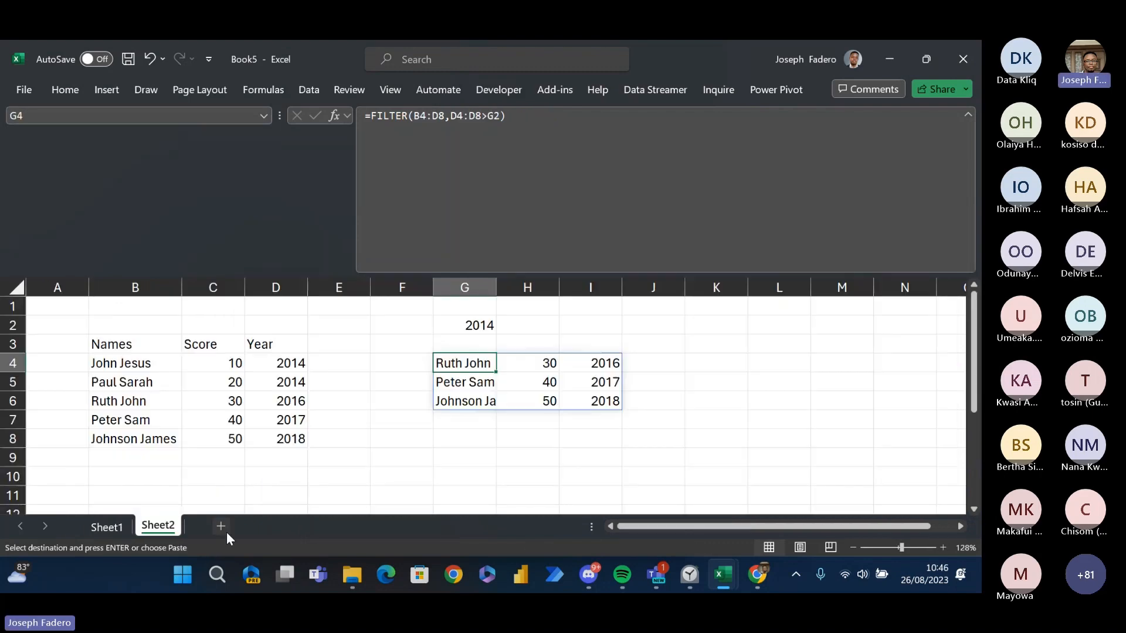
pyautogui.click(227, 532)
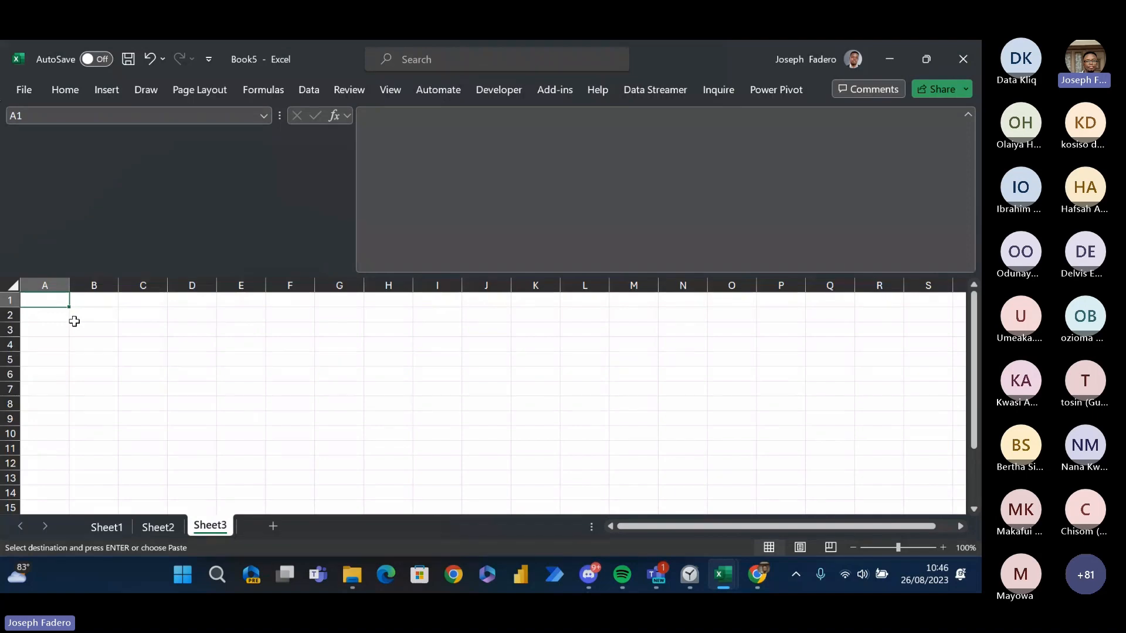
pyautogui.hotkey('ctrl', 'alt', 'v')
pyautogui.press('v')
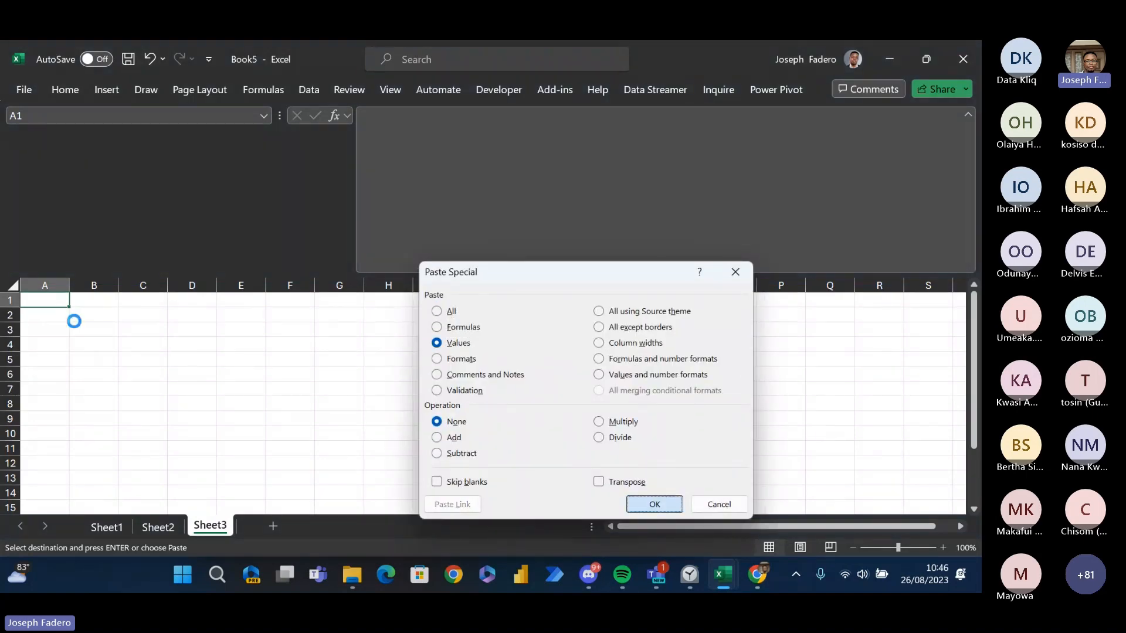
pyautogui.press('Return')
pyautogui.press('Right')
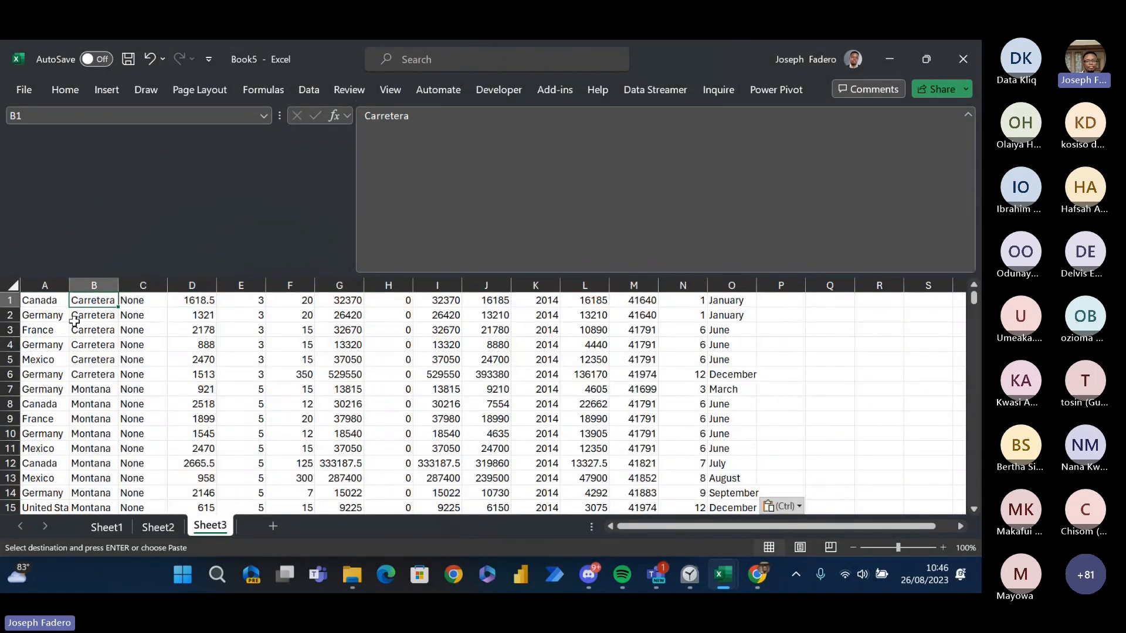
pyautogui.press('Left')
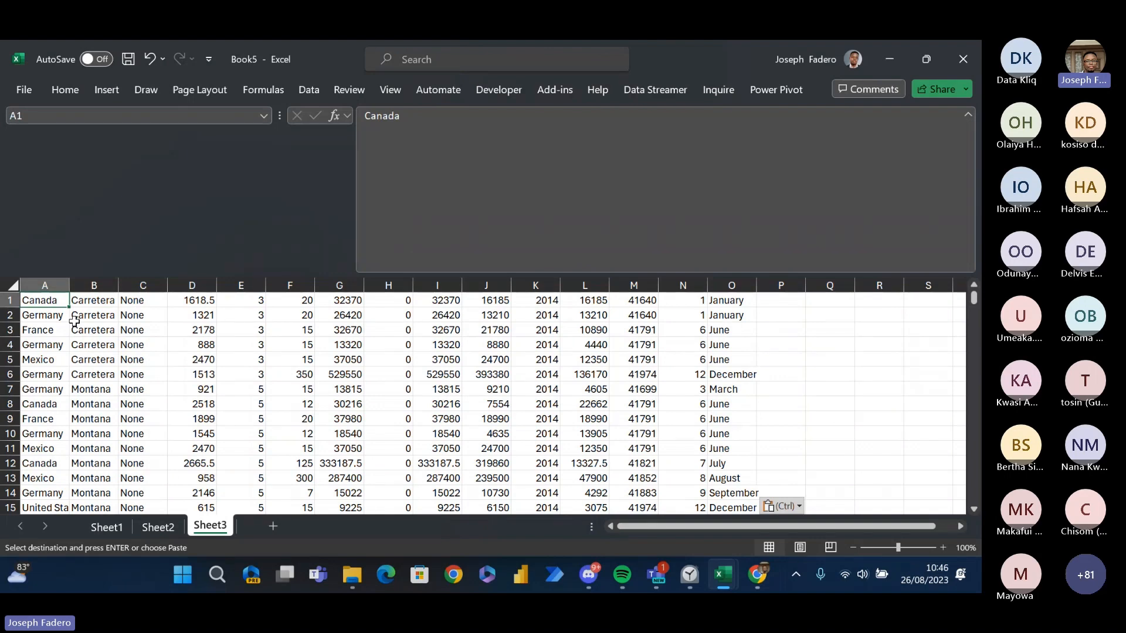
# - Return to Sheet1 and set the filter year in V1 to 2013
pyautogui.click(107, 530)
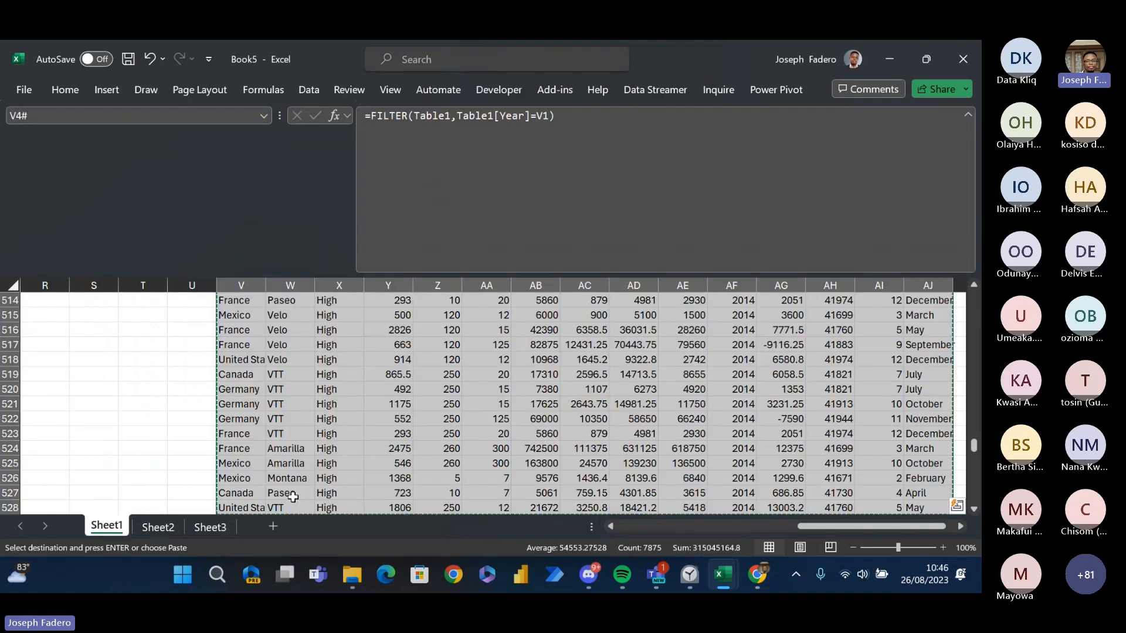
pyautogui.click(201, 529)
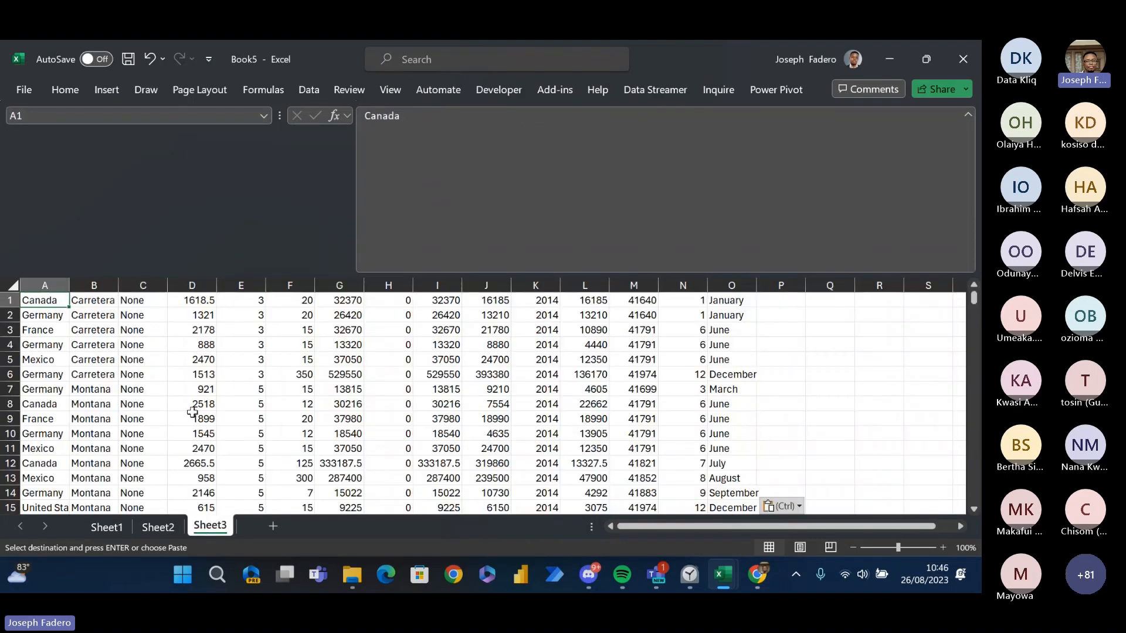
pyautogui.click(107, 528)
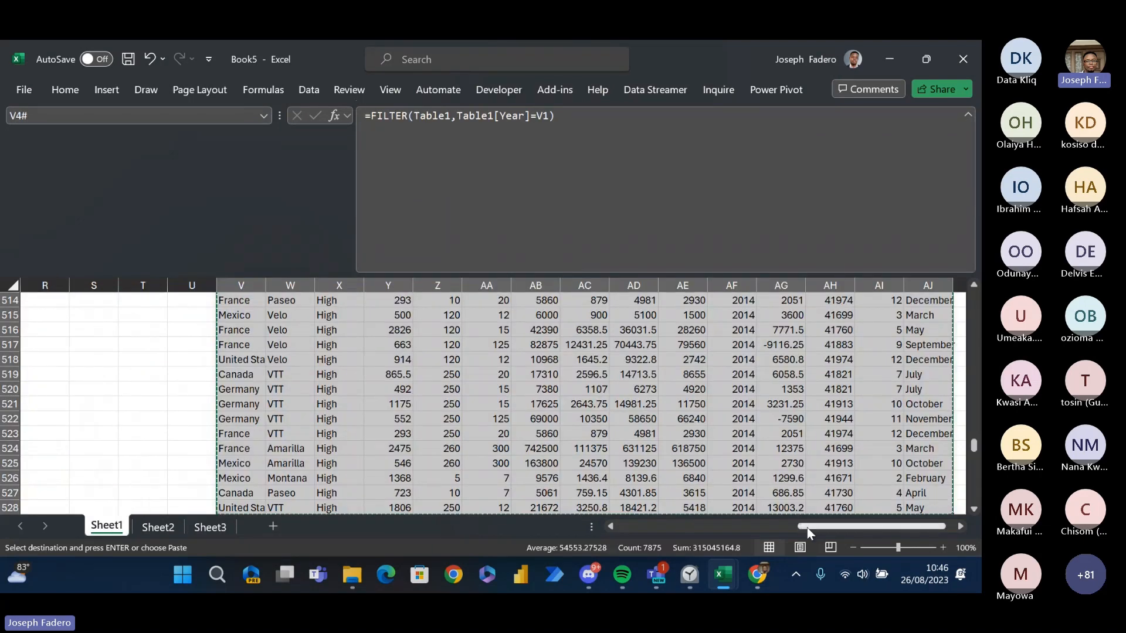
pyautogui.moveTo(809, 526); pyautogui.dragTo(778, 526)
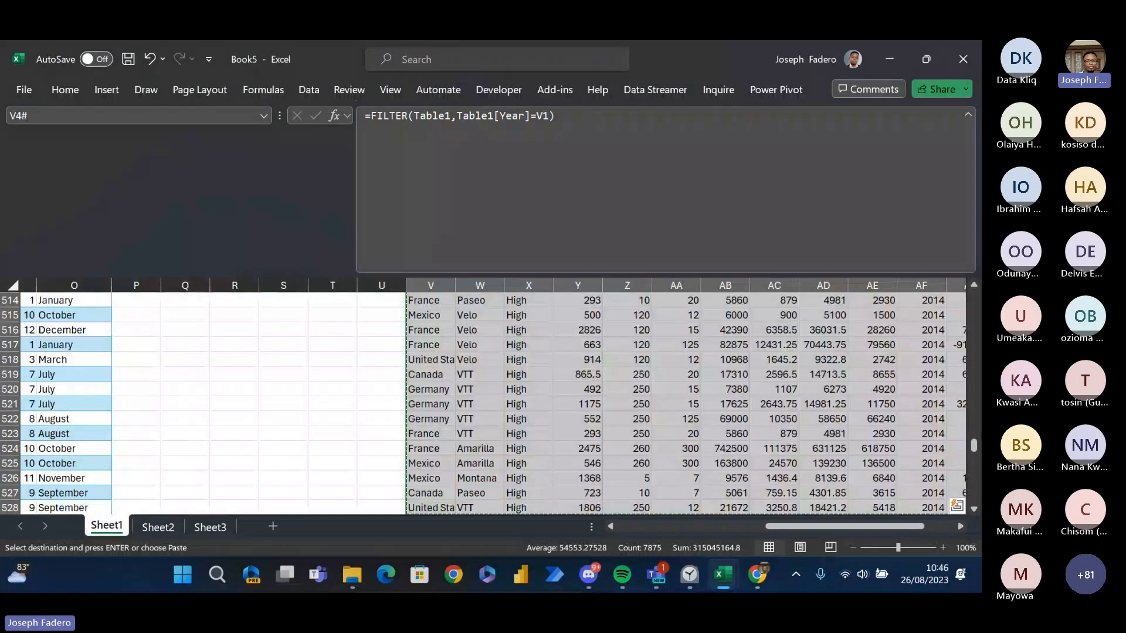
pyautogui.moveTo(974, 446); pyautogui.dragTo(974, 293)
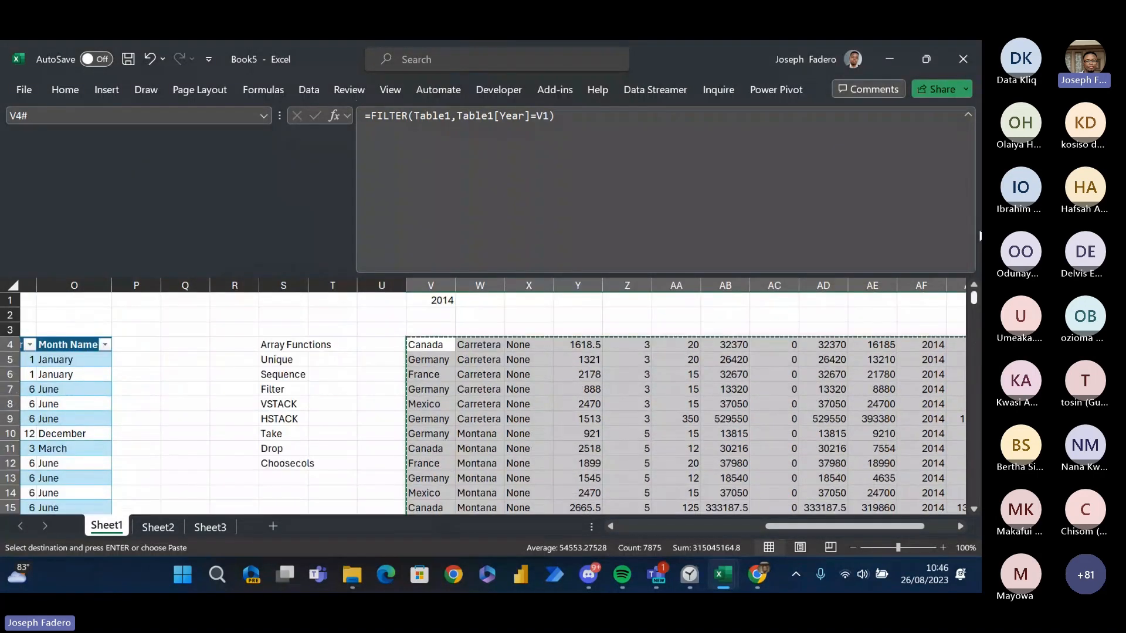
pyautogui.click(448, 300)
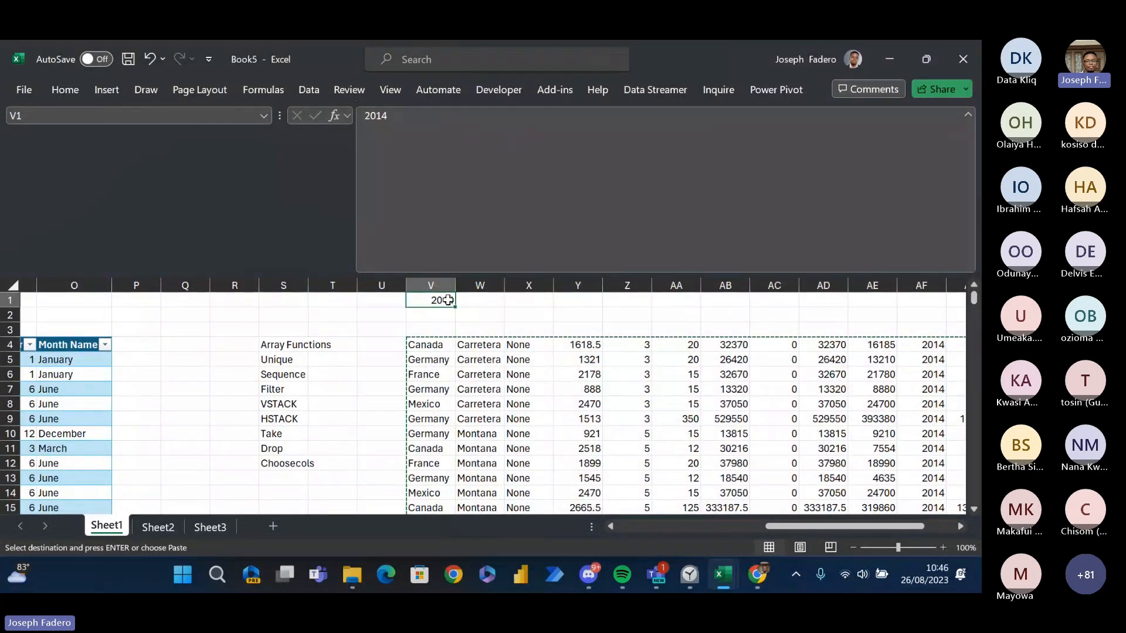
pyautogui.write('2014')
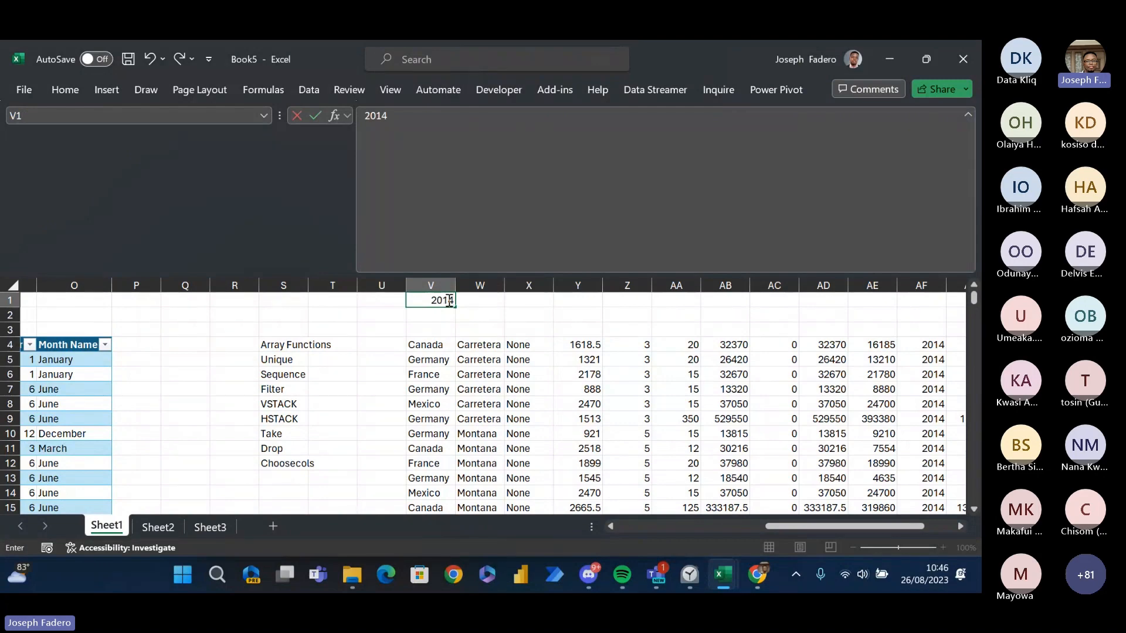
pyautogui.press('BackSpace')
pyautogui.write('3')
pyautogui.press('Return')
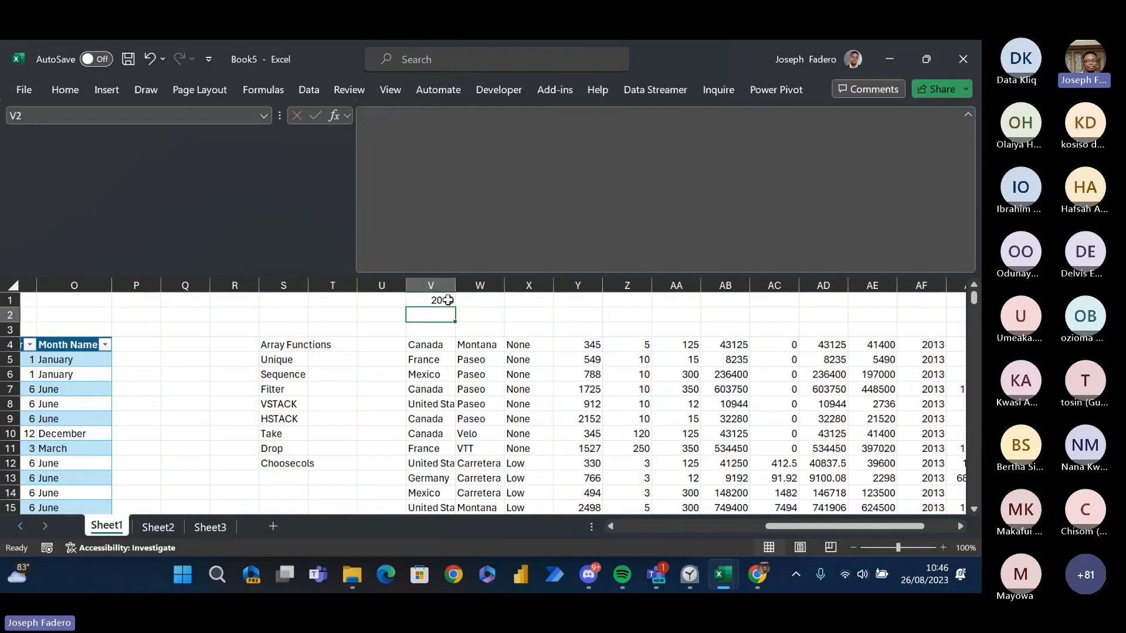
# - Copy the entire range of filtered 2013 records spilling from V4
pyautogui.press('Down')
pyautogui.press('Down')
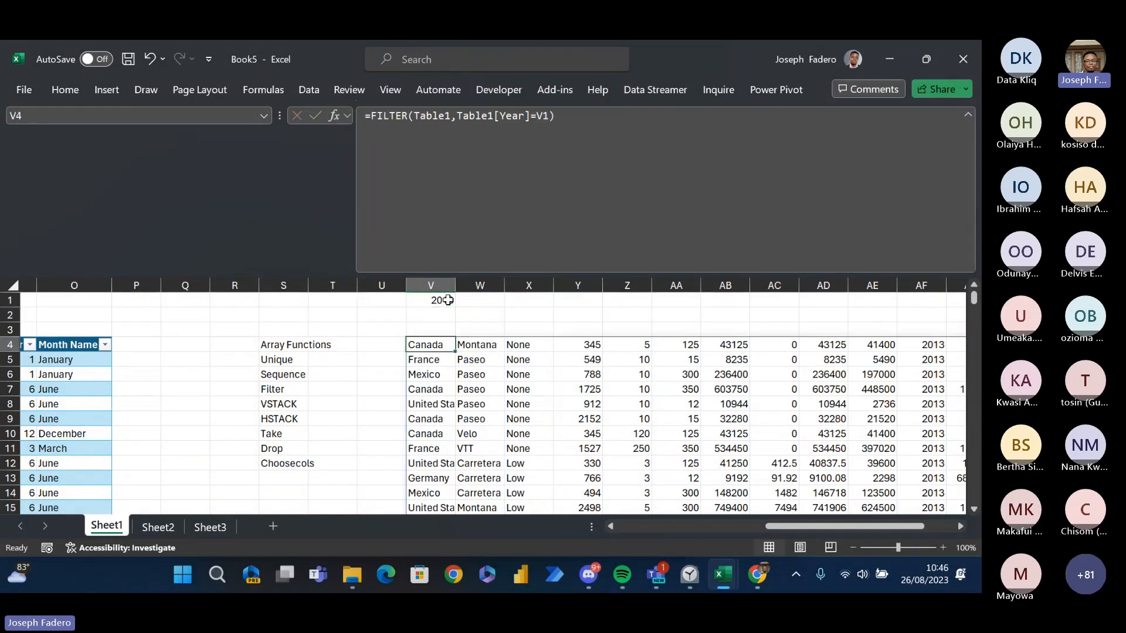
pyautogui.hotkey('ctrl', 'shift', 'Right')
pyautogui.hotkey('ctrl', 'shift', 'Down')
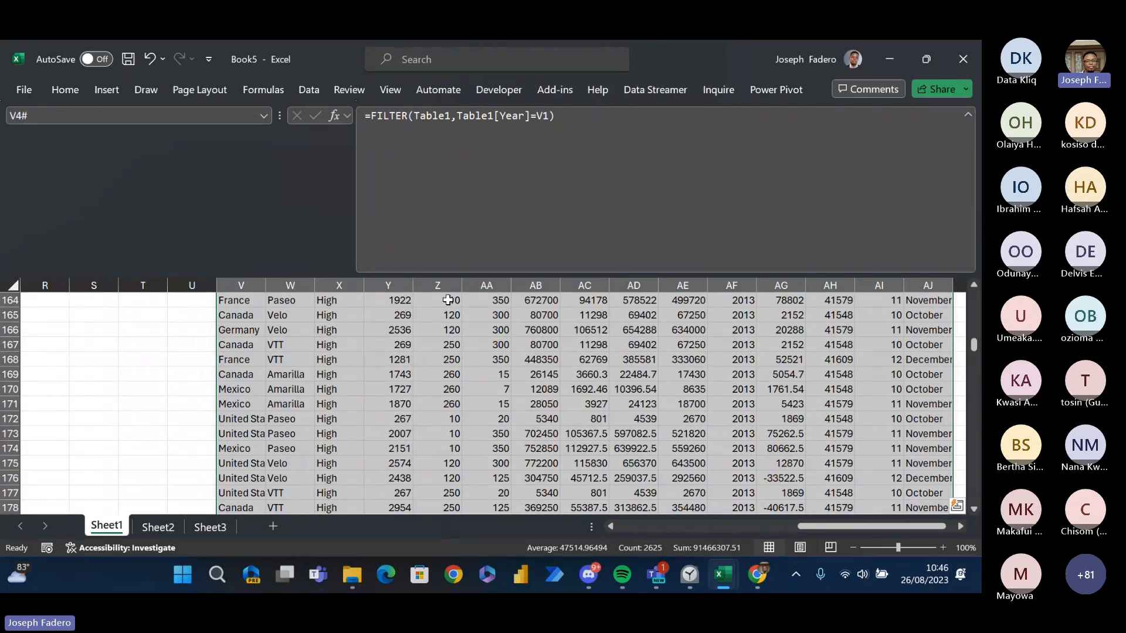
pyautogui.hotkey('ctrl', 'c')
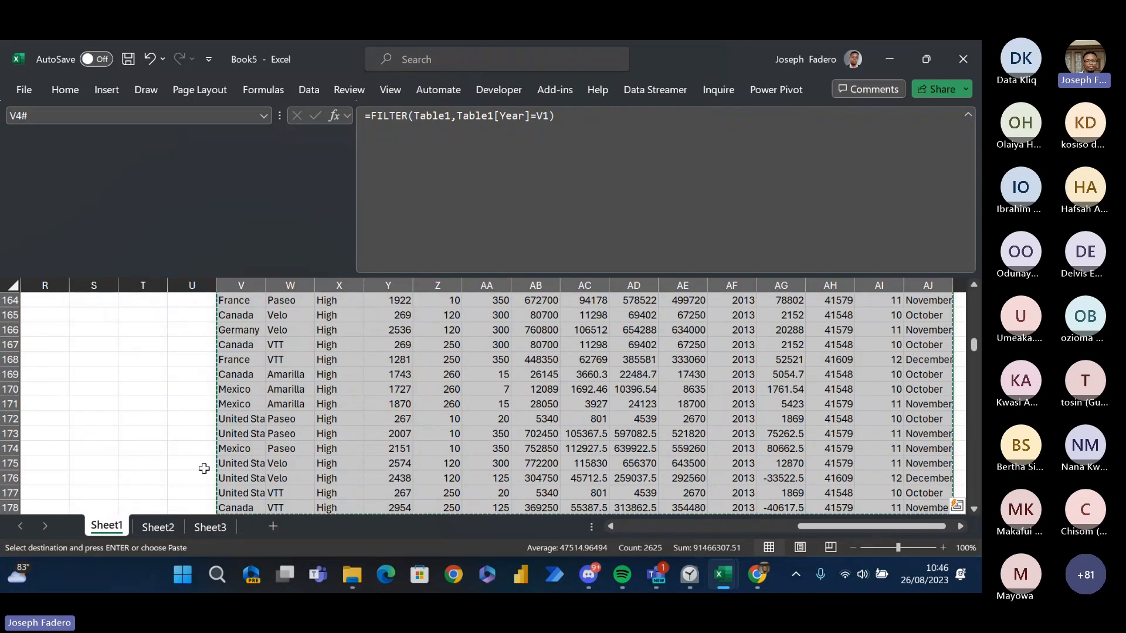
# - Add a new worksheet after Sheet3 and paste the copied 2013 records at A1 as values only
pyautogui.click(215, 526)
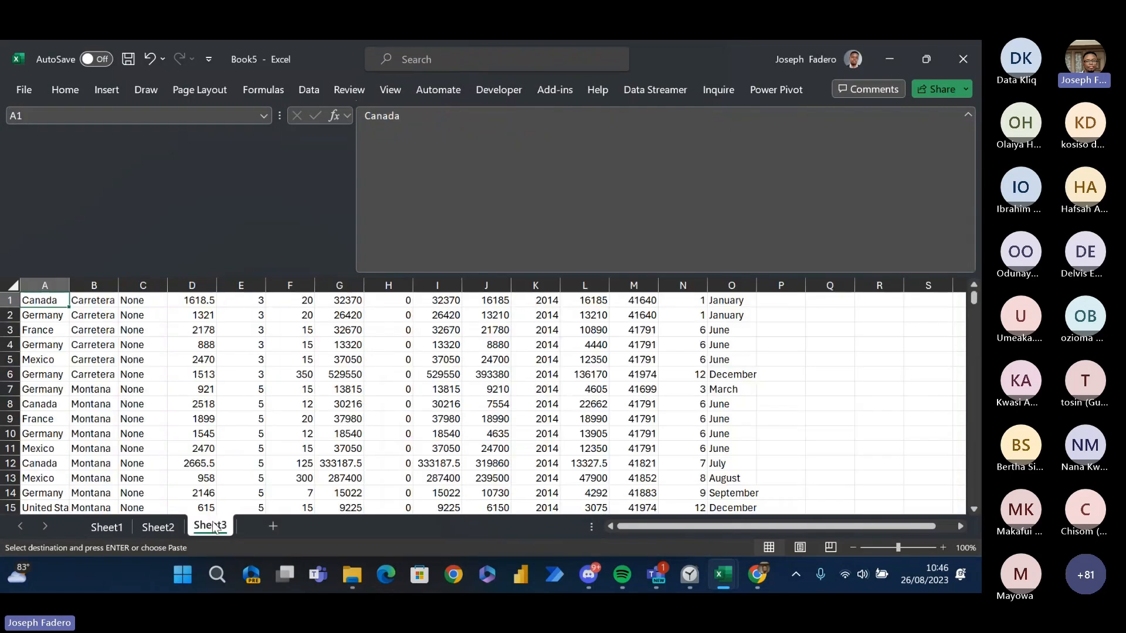
pyautogui.click(272, 526)
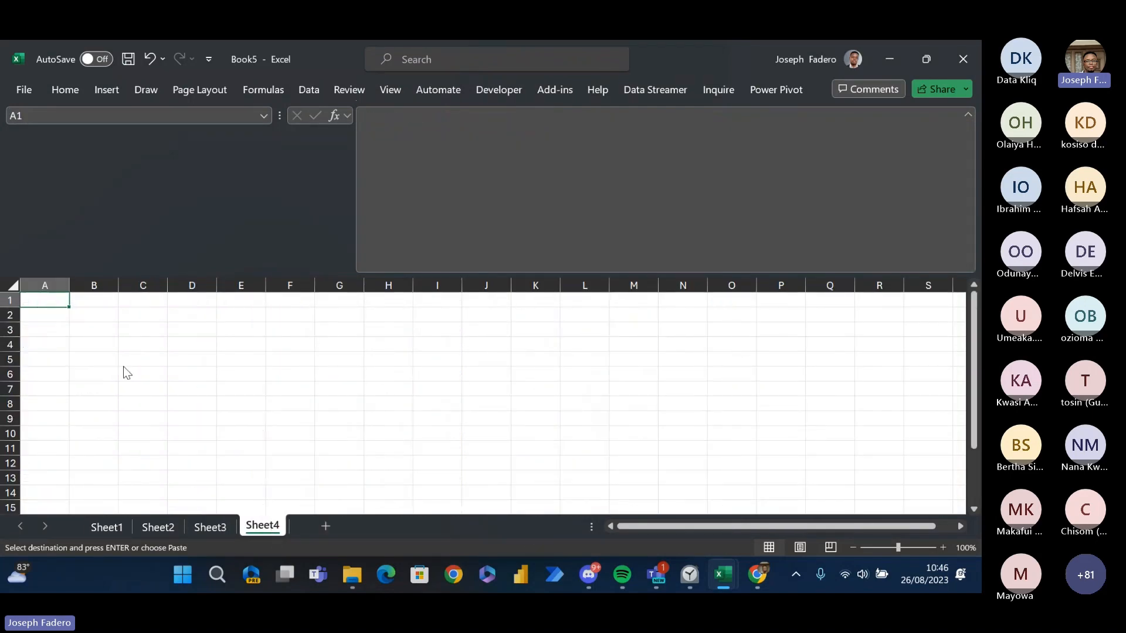
pyautogui.hotkey('ctrl', 'alt', 'v')
pyautogui.press('v')
pyautogui.press('Return')
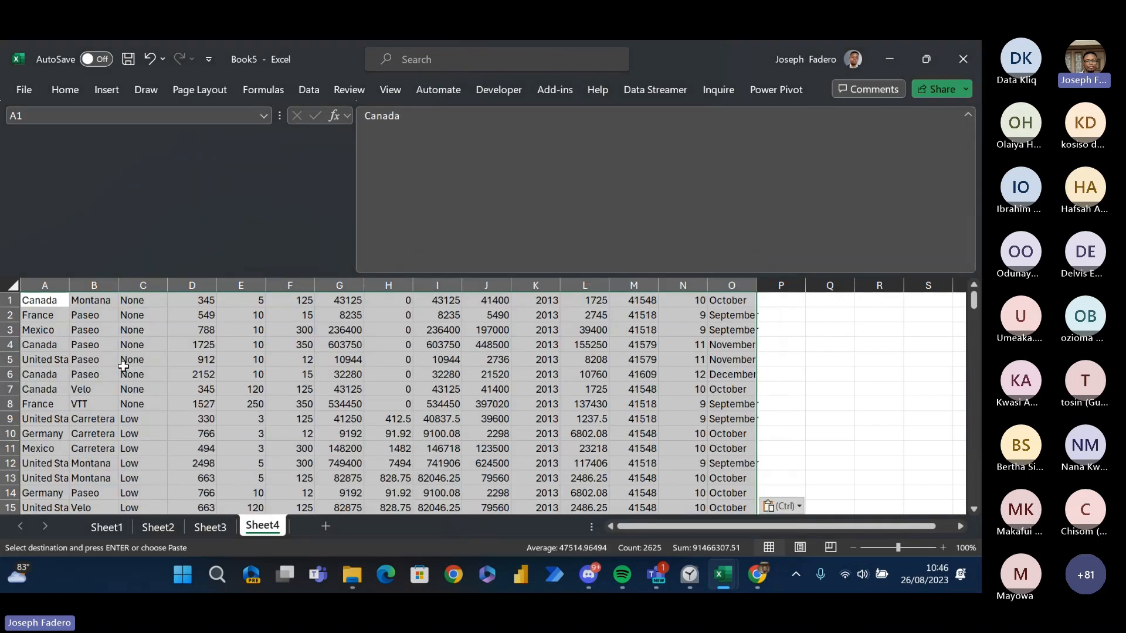
# - Format the serial numbers in column M of Sheet4 as dates in the 01-Oct-13 style, down to the last record
pyautogui.press('Right')
pyautogui.press('Right')
pyautogui.press('Right')
pyautogui.press('Right')
pyautogui.press('Right')
pyautogui.press('Right')
pyautogui.press('Right')
pyautogui.press('Right')
pyautogui.press('Right')
pyautogui.press('Right')
pyautogui.press('Right')
pyautogui.press('Right')
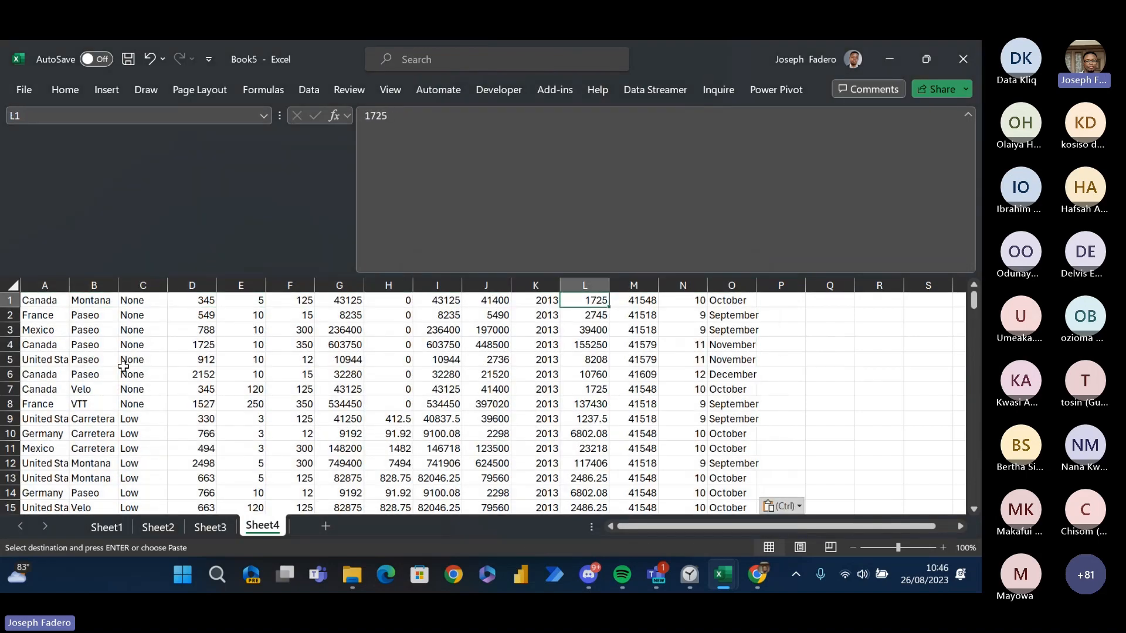
pyautogui.hotkey('ctrl', 'shift', 'Down')
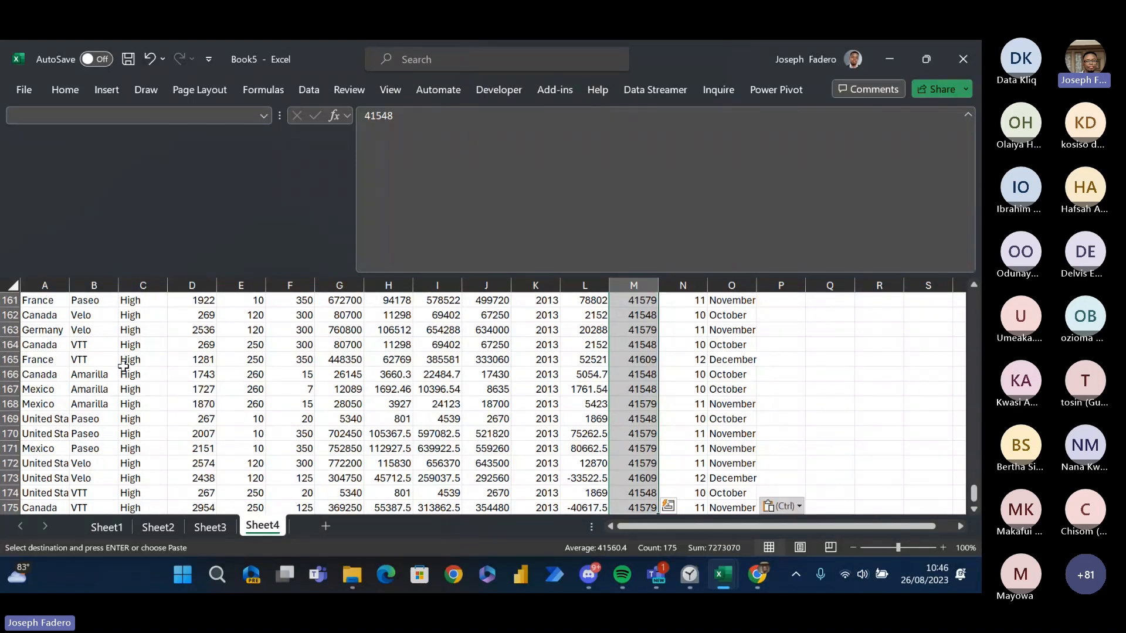
pyautogui.hotkey('ctrl', '1')
pyautogui.press('Return')
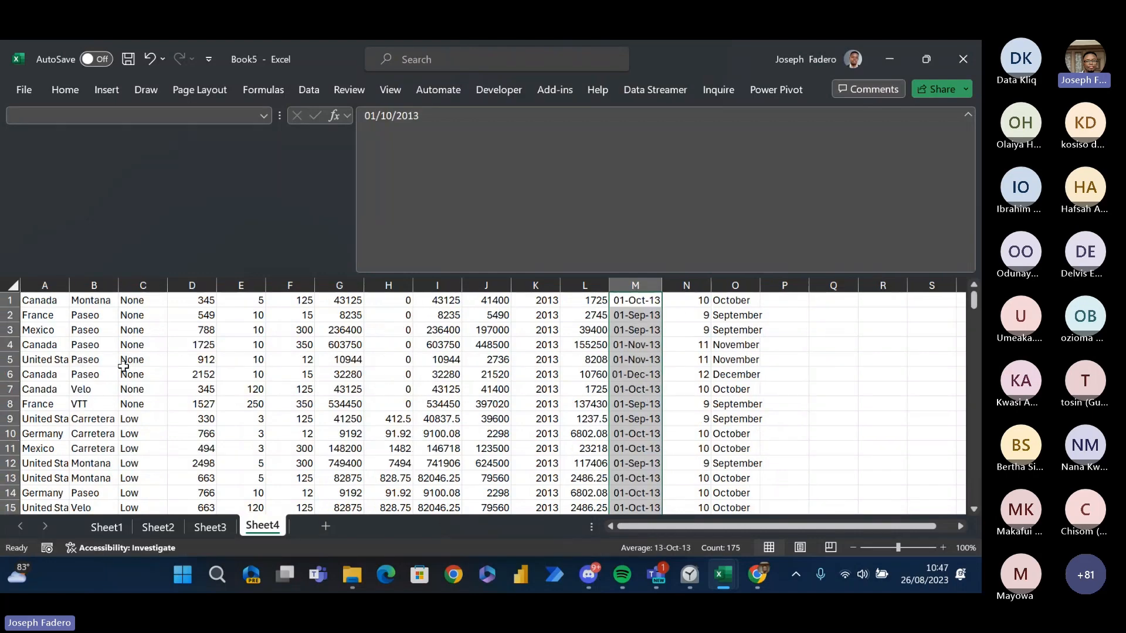
pyautogui.press('Down')
pyautogui.hotkey('ctrl', 'Left')
pyautogui.press('Down')
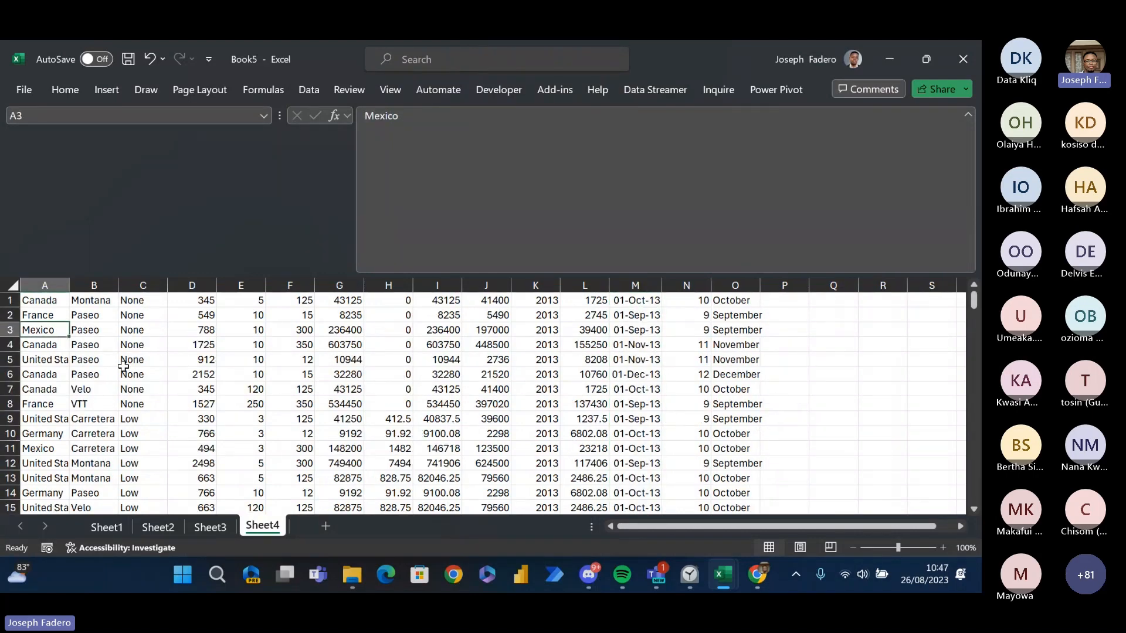
# - Rename Sheet3 as 2015
pyautogui.click(226, 530)
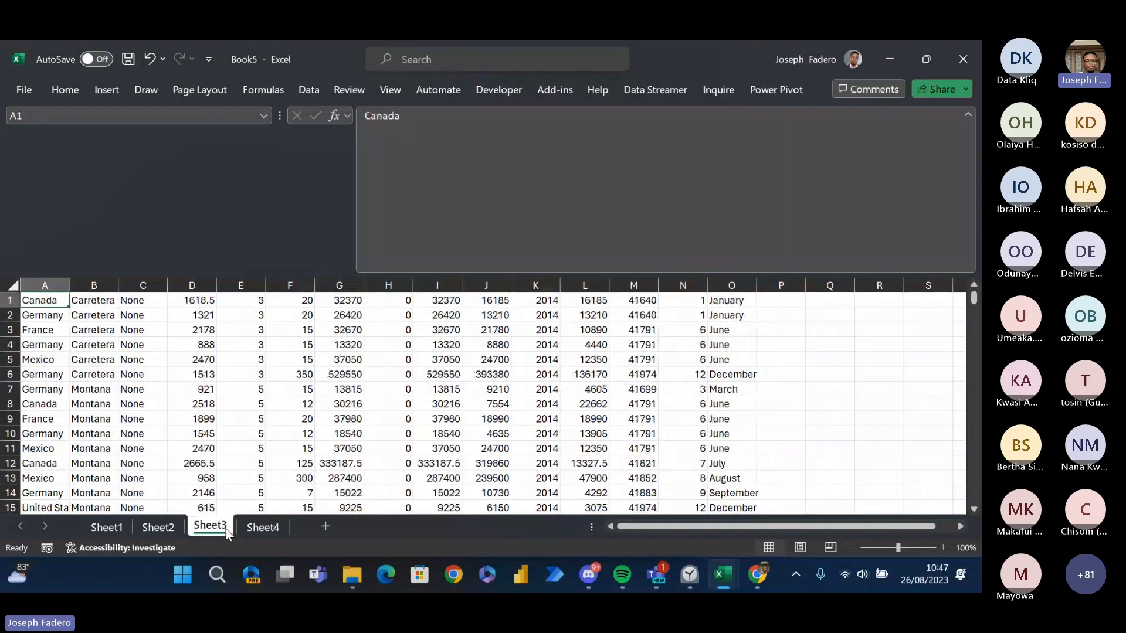
pyautogui.write('201')
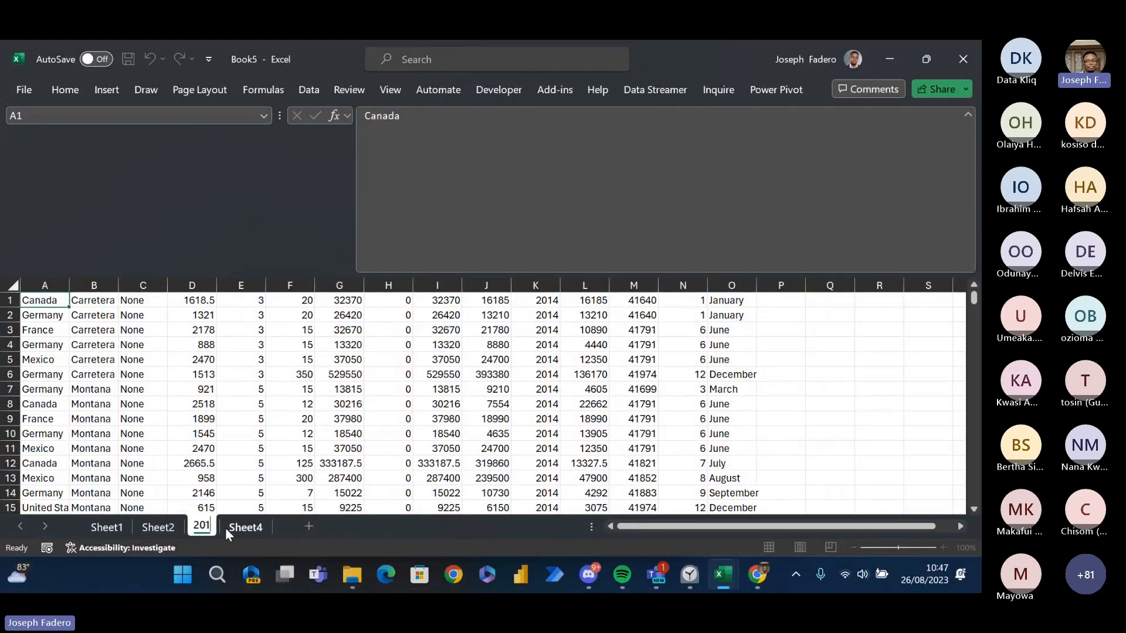
pyautogui.write('5')
pyautogui.press('Return')
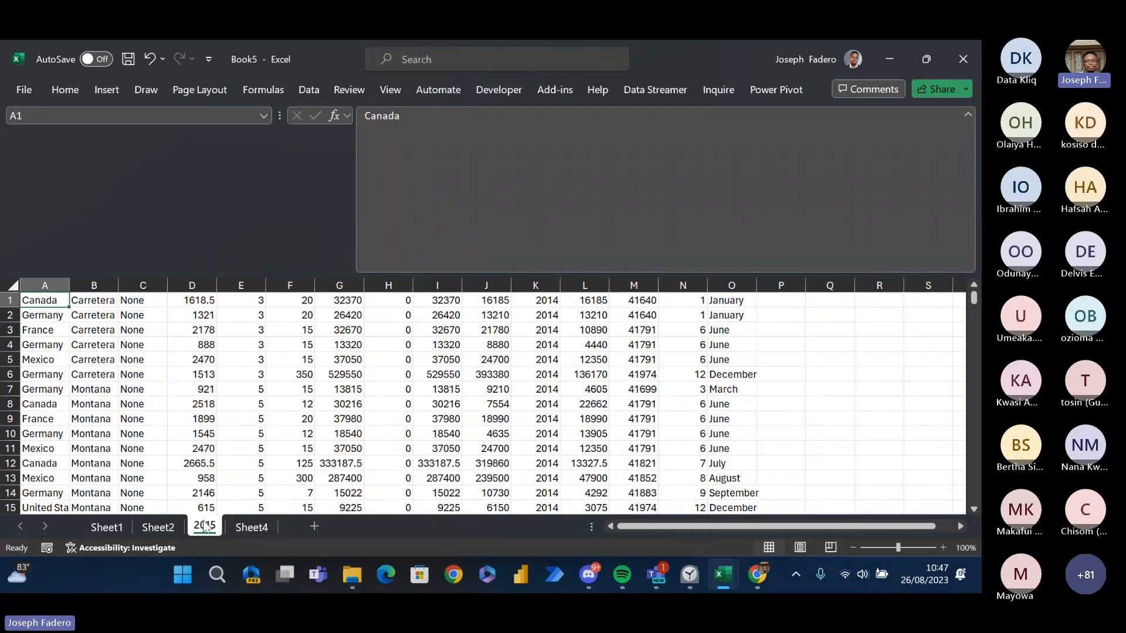
# - Correct the name of the 2015 worksheet to 2014
pyautogui.doubleClick(205, 526)
pyautogui.click(216, 528)
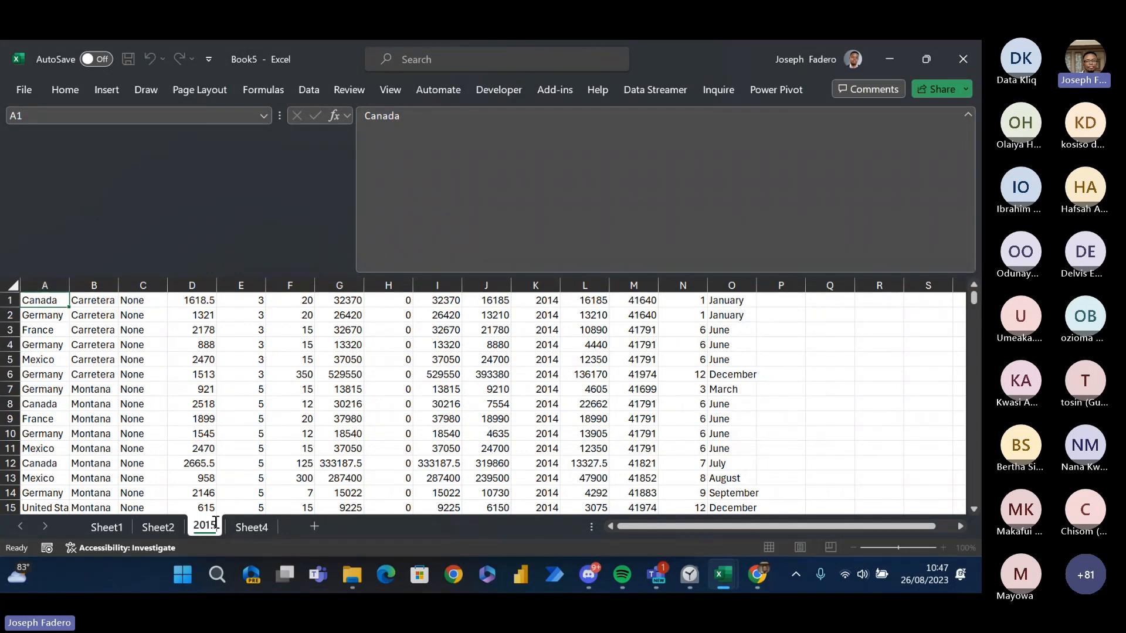
pyautogui.press('BackSpace')
pyautogui.write('4')
pyautogui.press('Return')
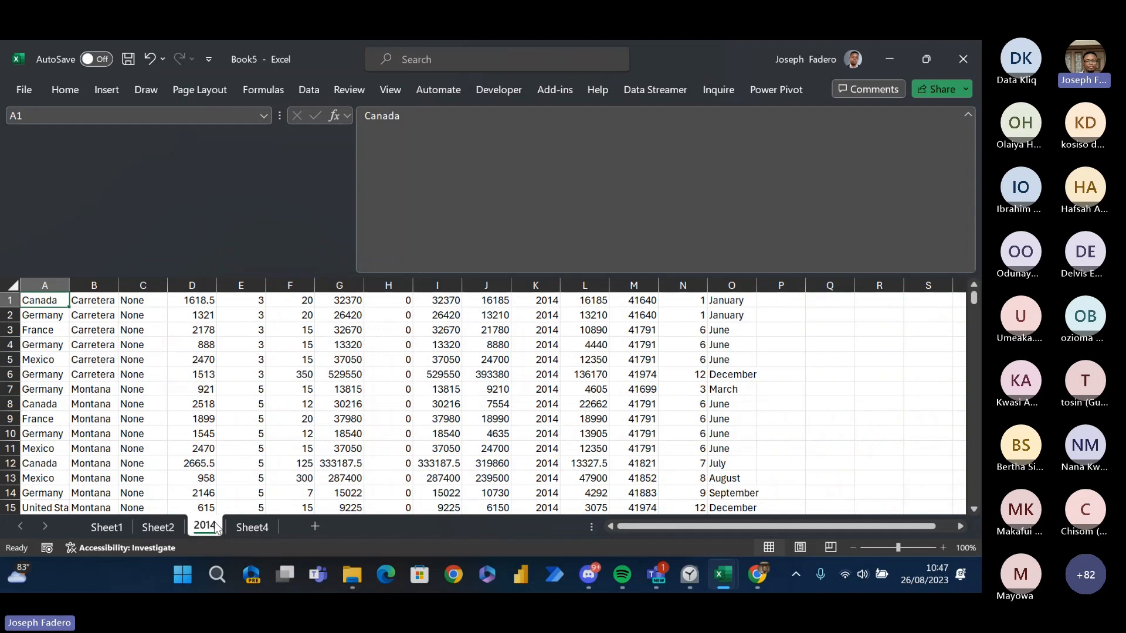
# - Rename Sheet4 as 2013 and add a new worksheet after it
pyautogui.click(249, 528)
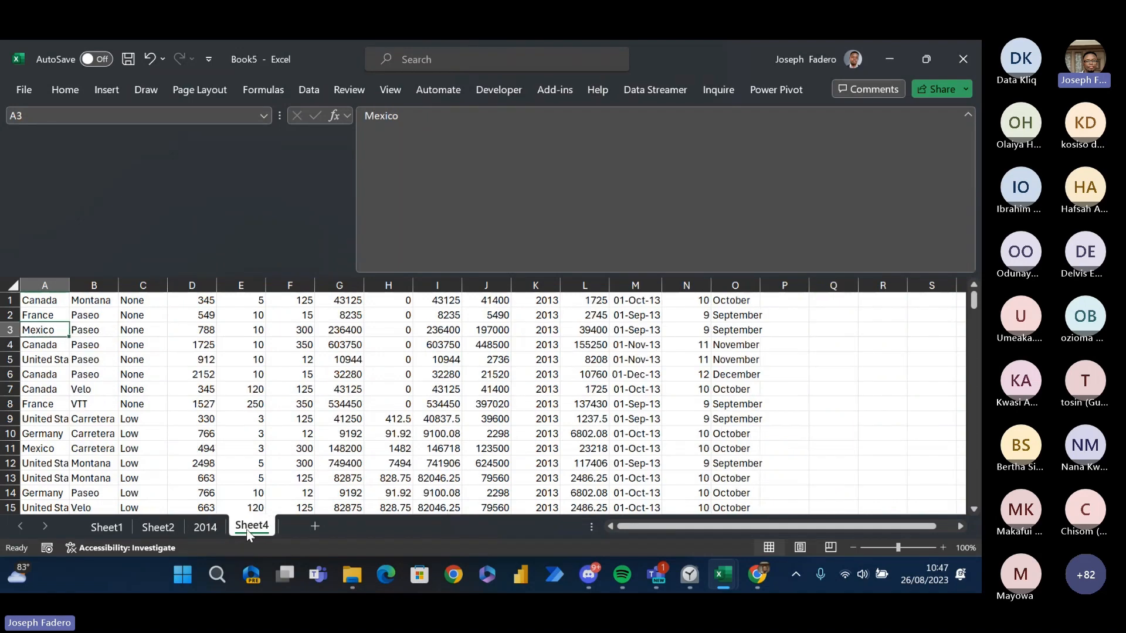
pyautogui.doubleClick(251, 526)
pyautogui.write('20')
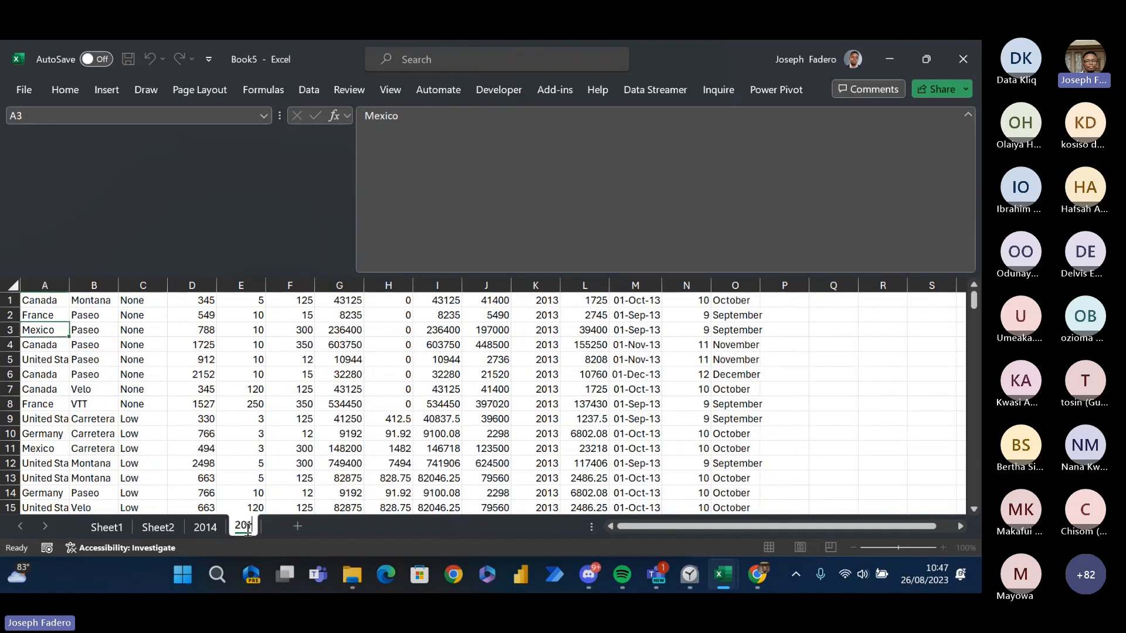
pyautogui.write('13')
pyautogui.press('Return')
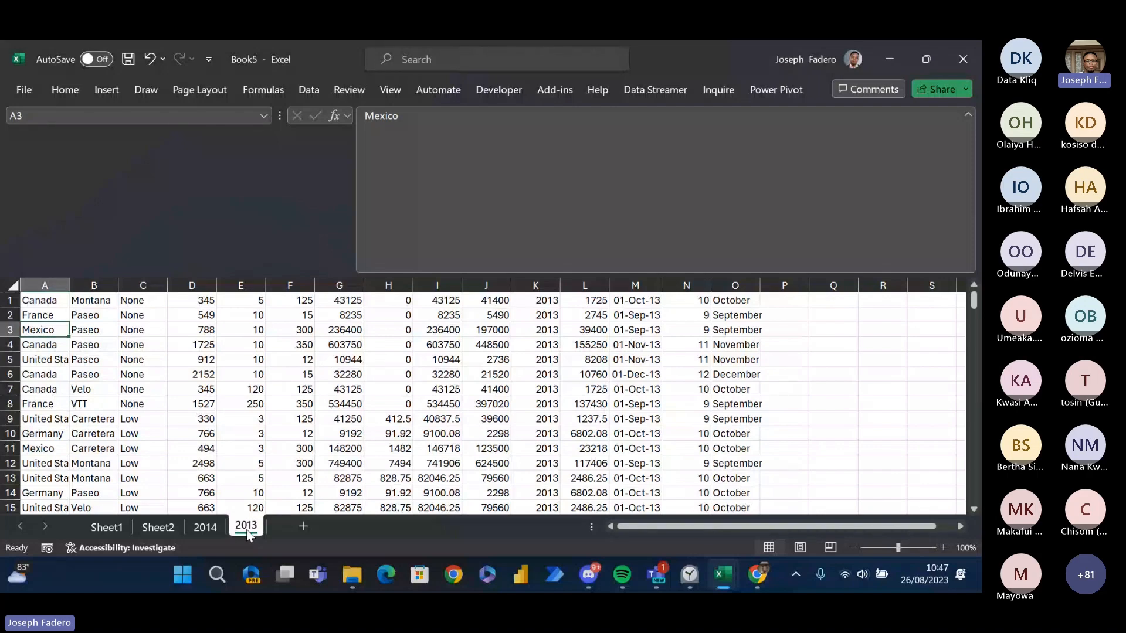
pyautogui.click(303, 527)
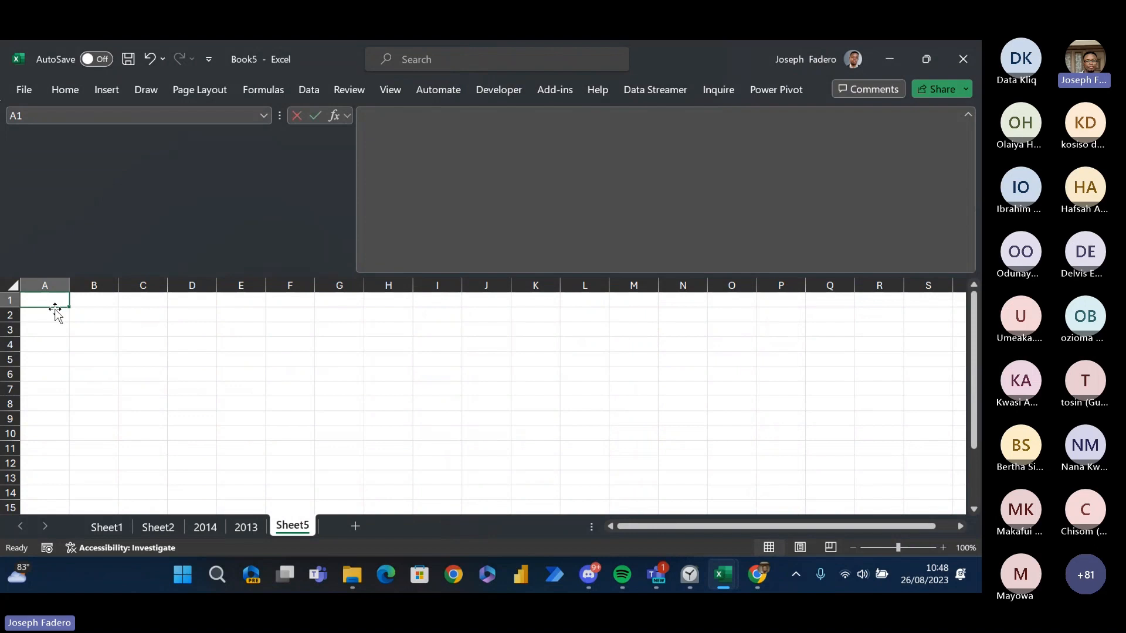
# - Review the arguments of the VSTACK function from cell A1 of the new sheet without entering the formula
pyautogui.write('=vst')
pyautogui.press('Tab')
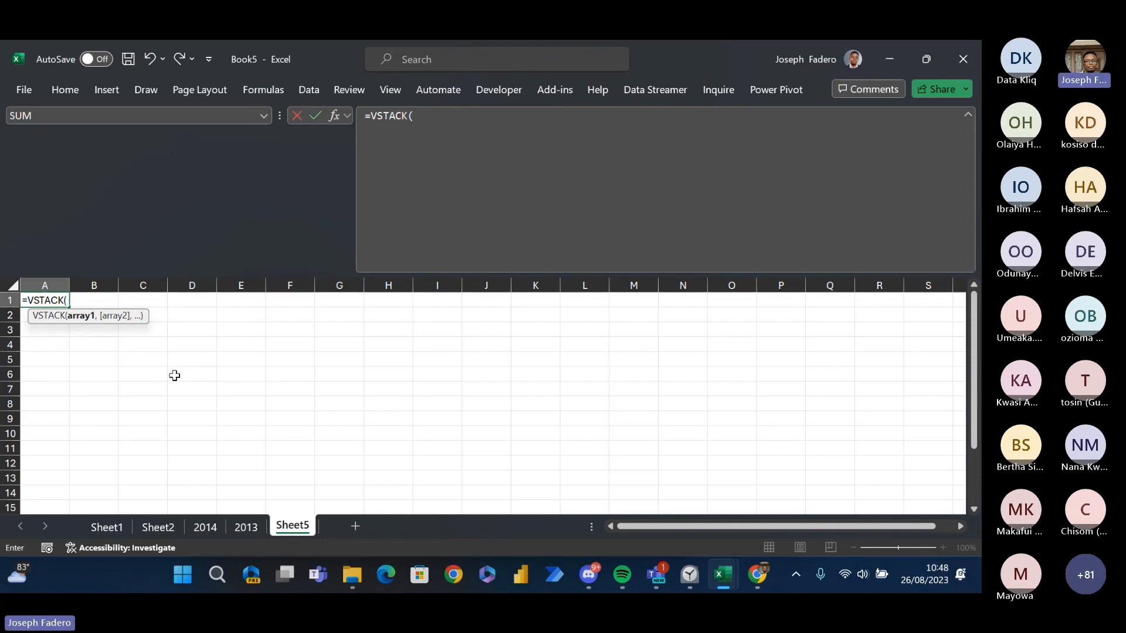
pyautogui.hotkey('ctrl', 'a')
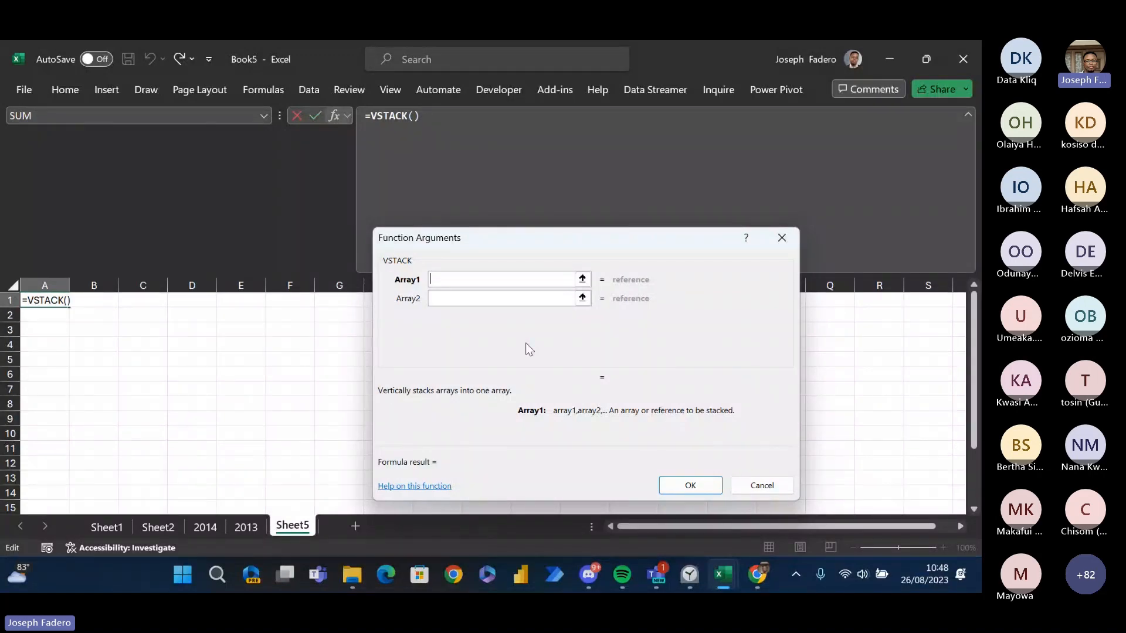
pyautogui.click(779, 485)
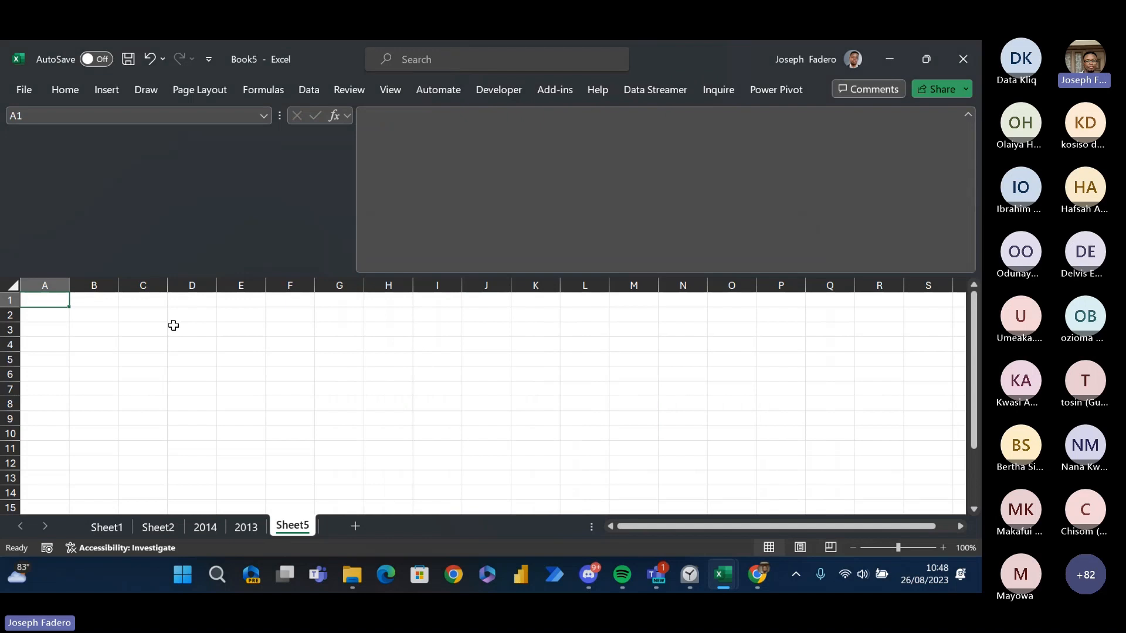
# - In A1 of Sheet5, enter a VSTACK formula that stacks A1:O525 of the 2014 sheet above A1:O175 of the 2013 sheet
pyautogui.write('=vsta')
pyautogui.press('Tab')
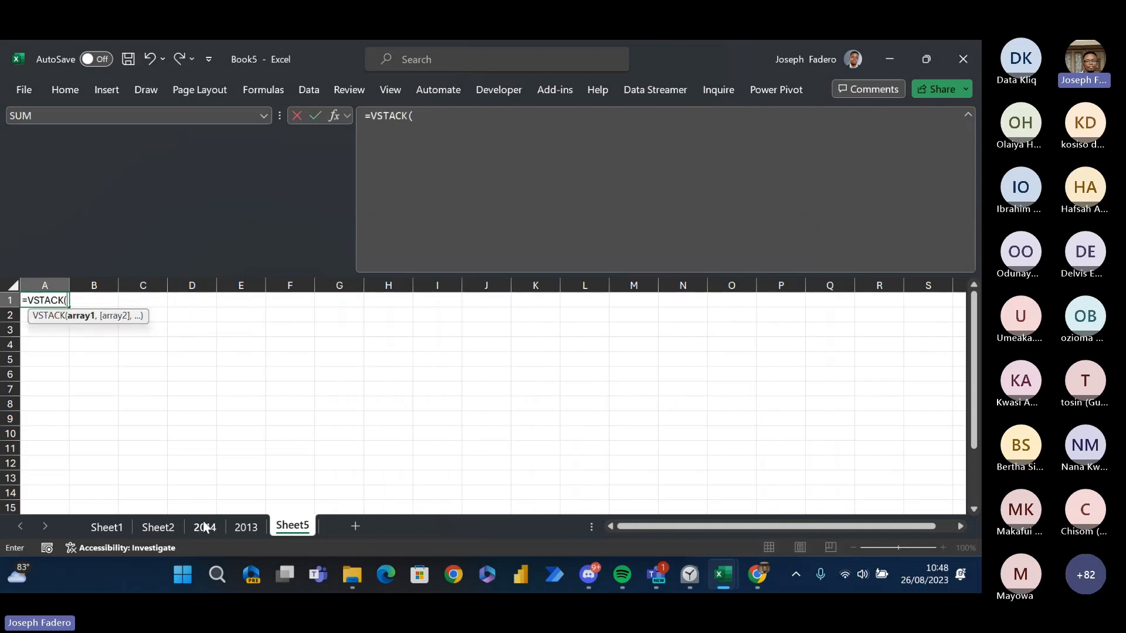
pyautogui.click(205, 527)
pyautogui.click(36, 302)
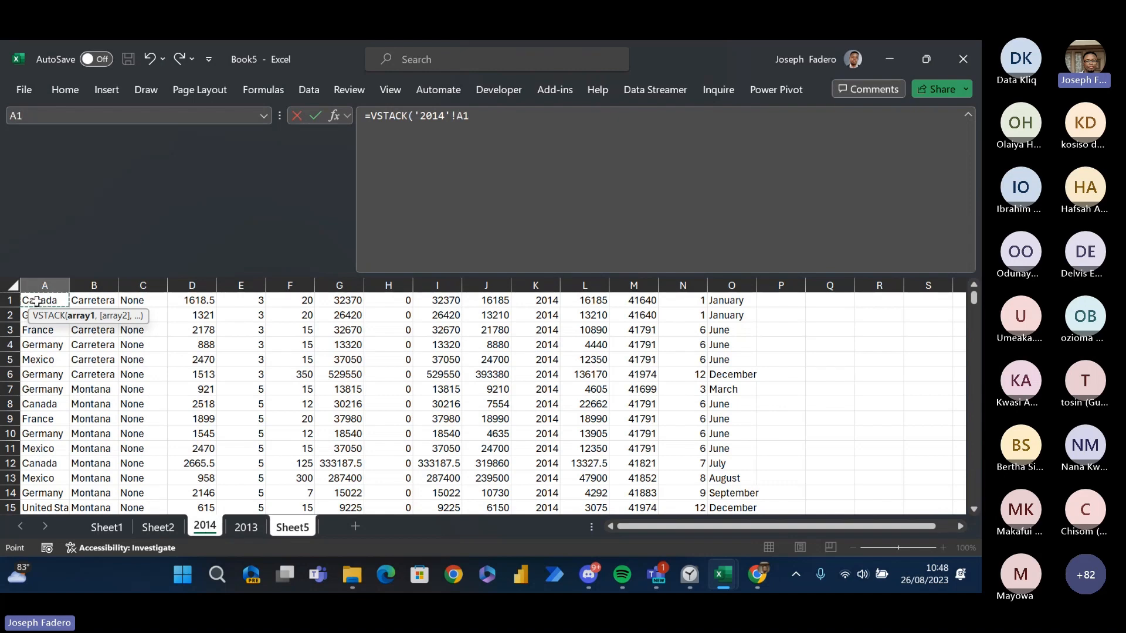
pyautogui.hotkey('ctrl', 'shift', 'Right')
pyautogui.hotkey('ctrl', 'shift', 'Down')
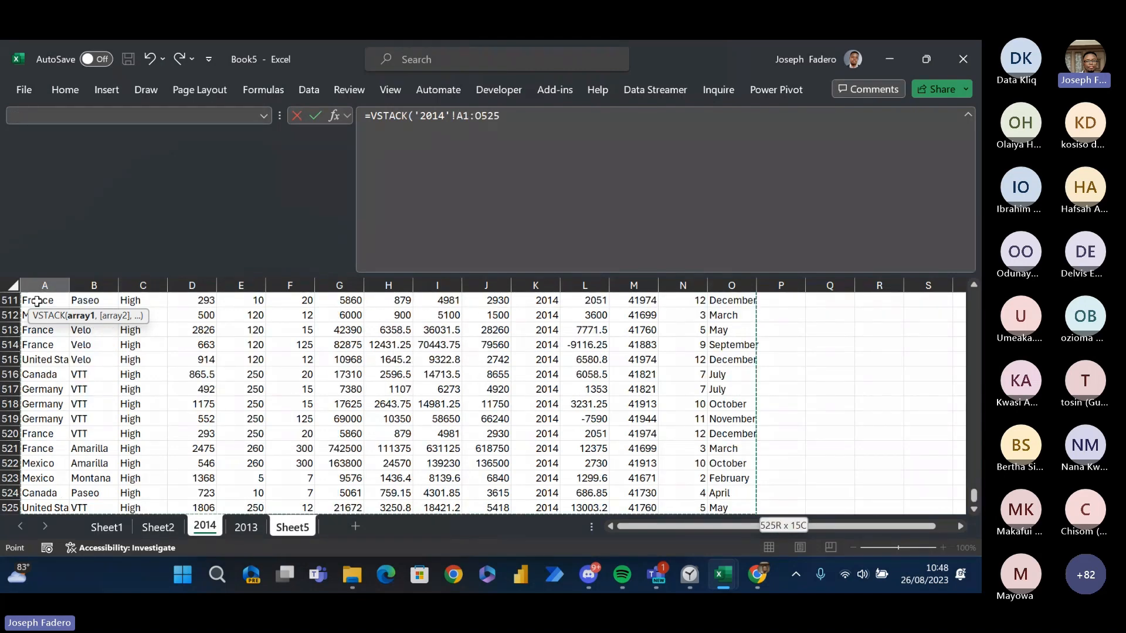
pyautogui.write(',')
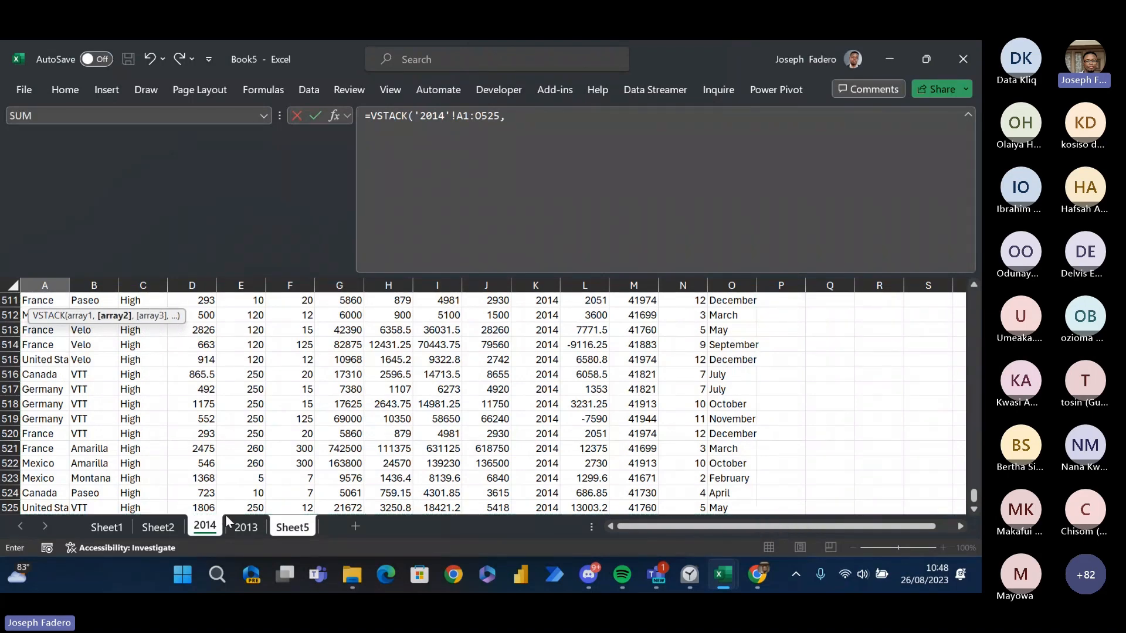
pyautogui.click(241, 526)
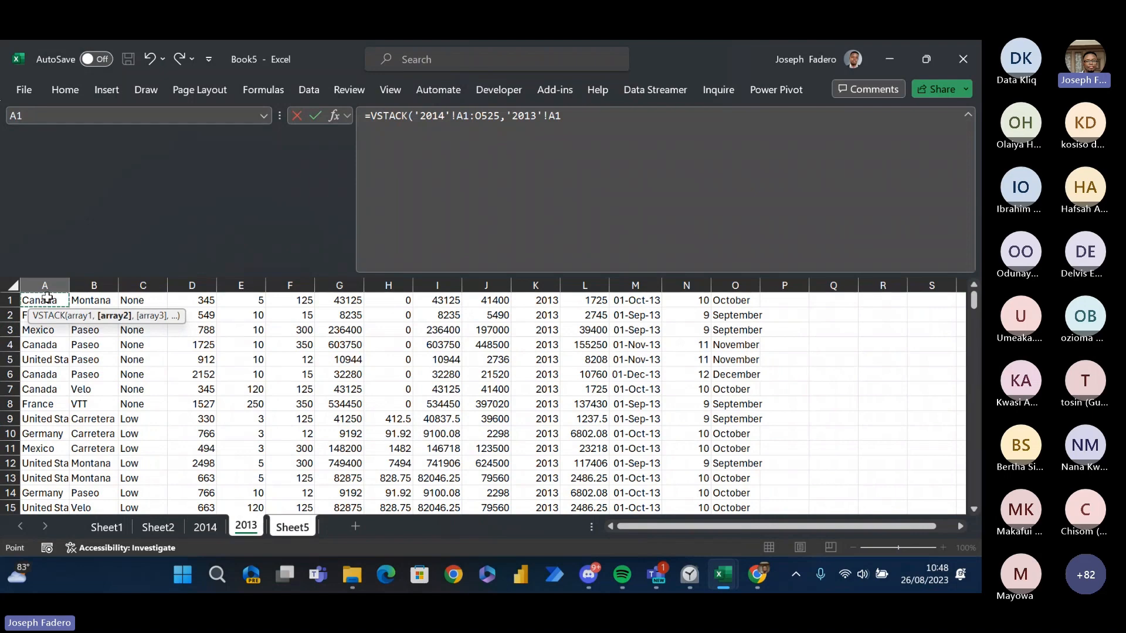
pyautogui.hotkey('ctrl', 'shift', 'Right')
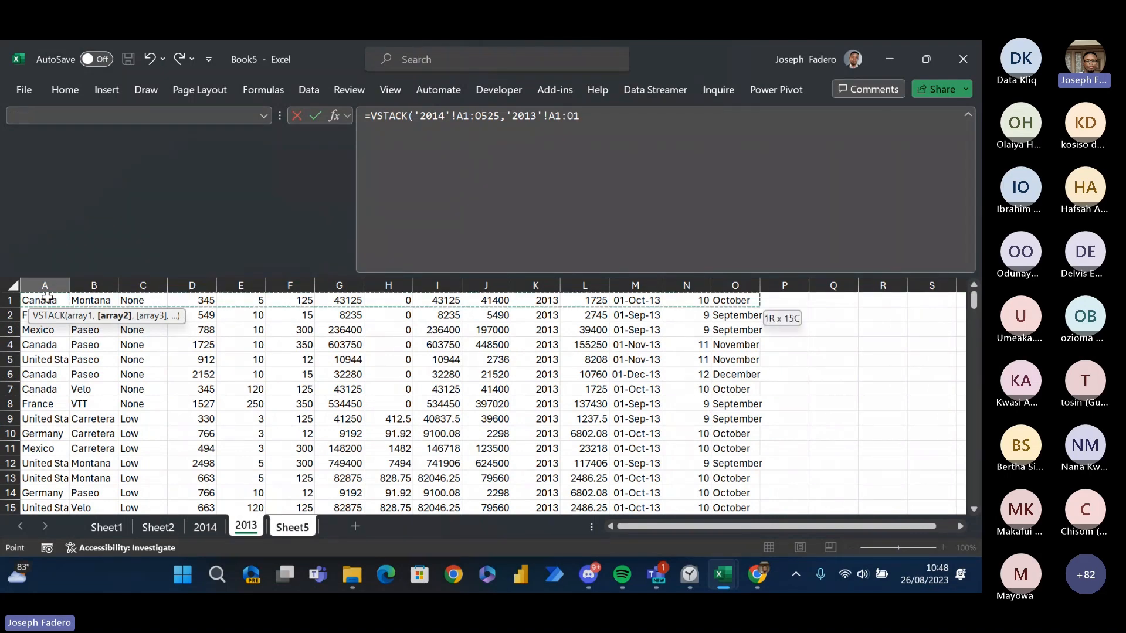
pyautogui.hotkey('ctrl', 'shift', 'Down')
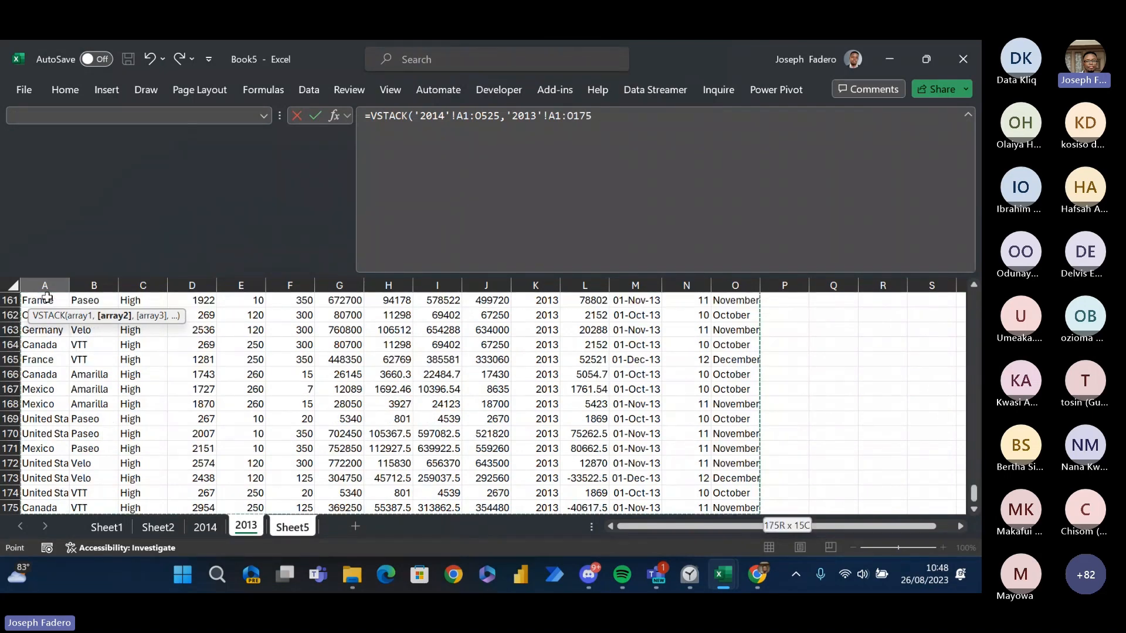
pyautogui.press('Return')
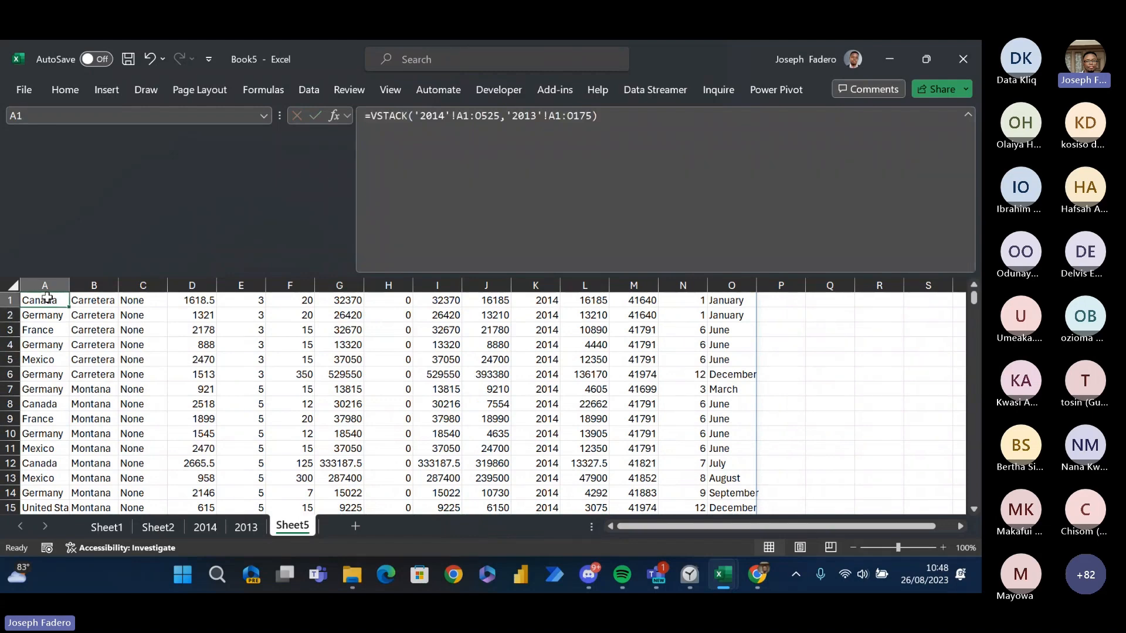
# - Examine the year column in the last and first rows of the stacked records on Sheet5
pyautogui.hotkey('ctrl', 'Down')
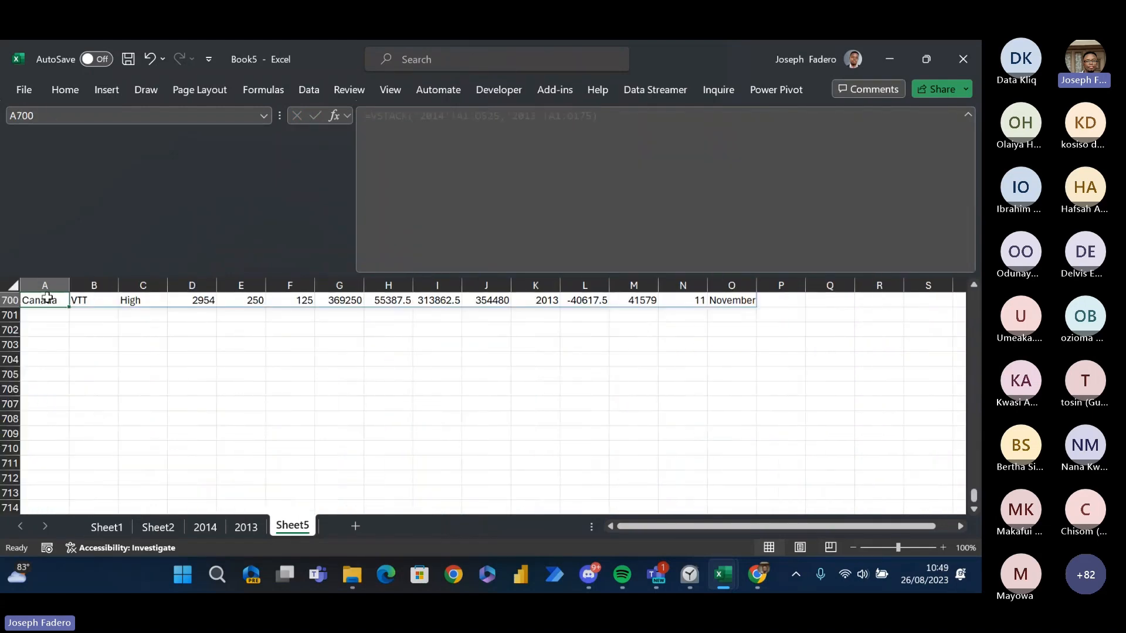
pyautogui.press('Right')
pyautogui.press('Right')
pyautogui.press('Right')
pyautogui.press('Right')
pyautogui.press('Right')
pyautogui.press('Right')
pyautogui.press('Right')
pyautogui.press('Right')
pyautogui.press('Right')
pyautogui.press('Right')
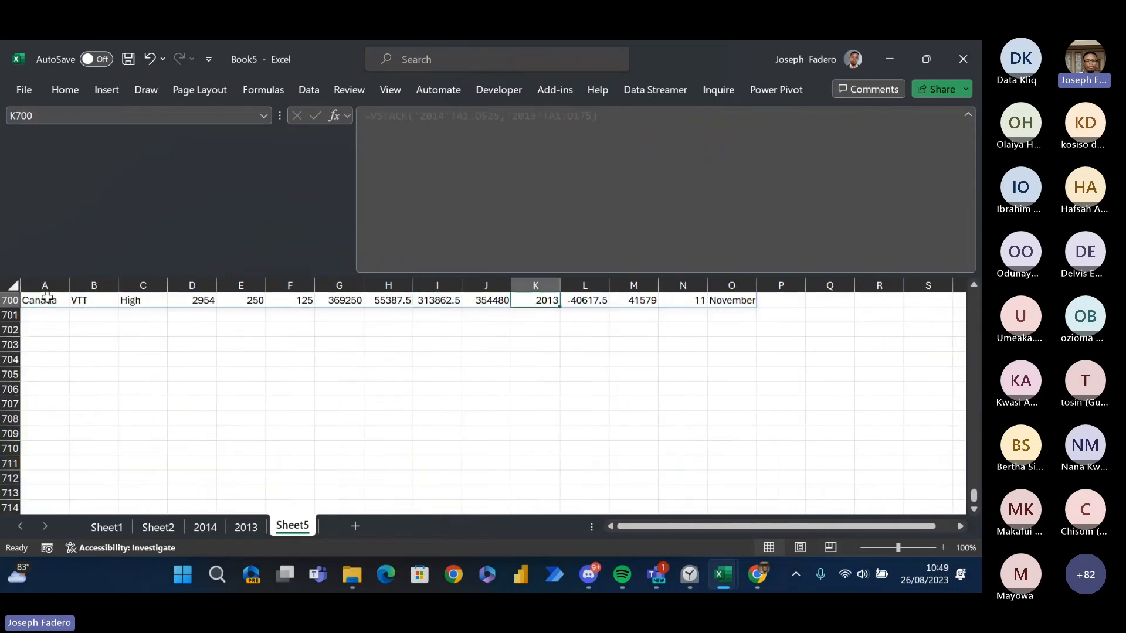
pyautogui.press('Right')
pyautogui.press('Left')
pyautogui.hotkey('ctrl', 'Up')
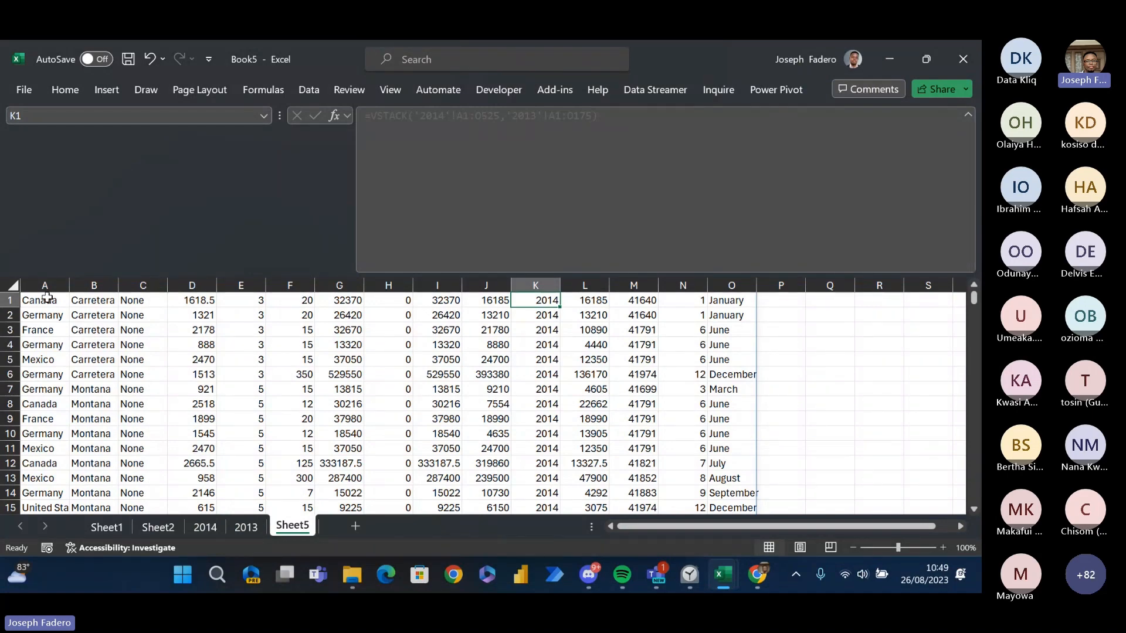
pyautogui.press('Left')
pyautogui.press('Left')
pyautogui.press('Left')
pyautogui.press('Left')
pyautogui.press('Left')
pyautogui.press('Left')
pyautogui.press('Left')
pyautogui.press('Left')
pyautogui.press('Left')
pyautogui.press('Left')
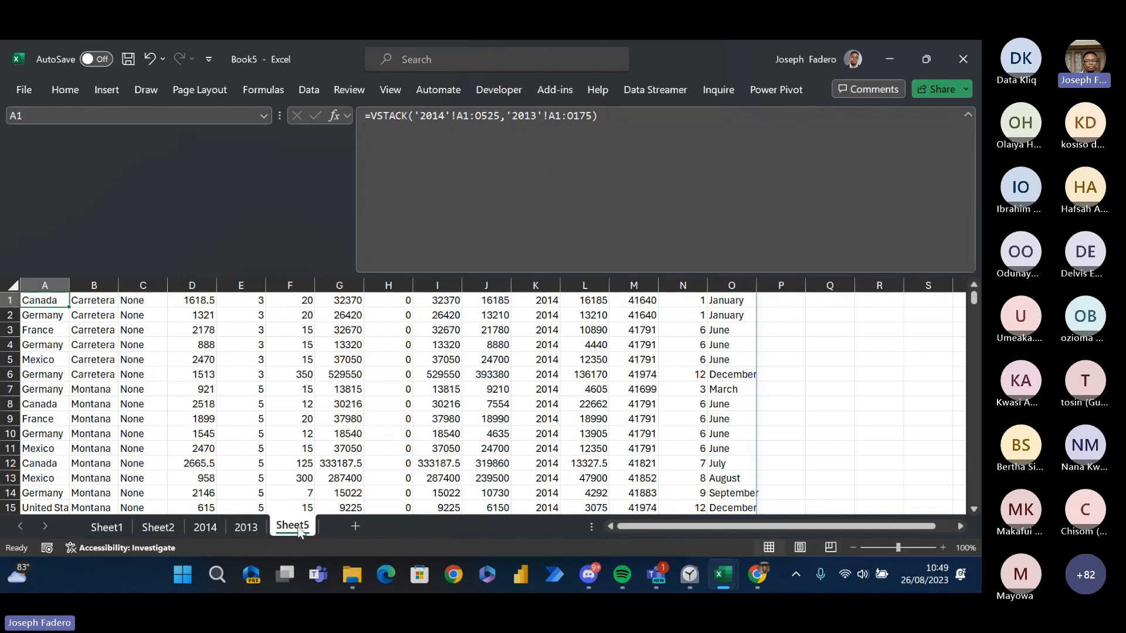
# - On Sheet1, examine the list of array functions and the first row of the FILTER result at V4
pyautogui.moveTo(17, 574)
pyautogui.click(106, 531)
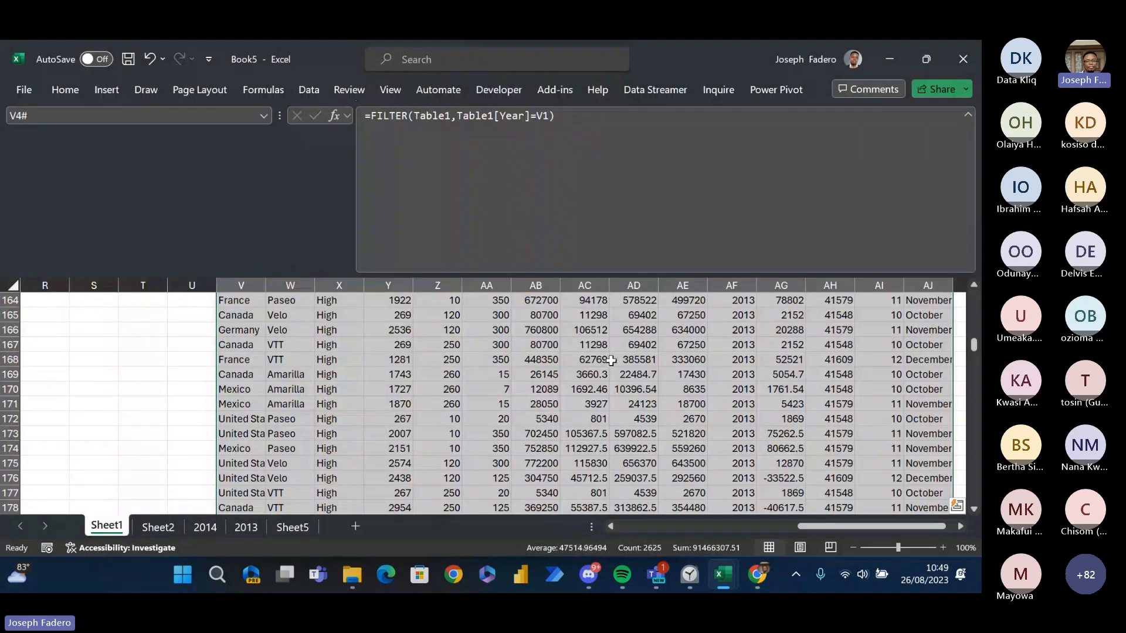
pyautogui.click(577, 370)
pyautogui.hotkey('ctrl', 'Left')
pyautogui.hotkey('ctrl', 'Left')
pyautogui.hotkey('ctrl', 'Right')
pyautogui.hotkey('ctrl', 'Up')
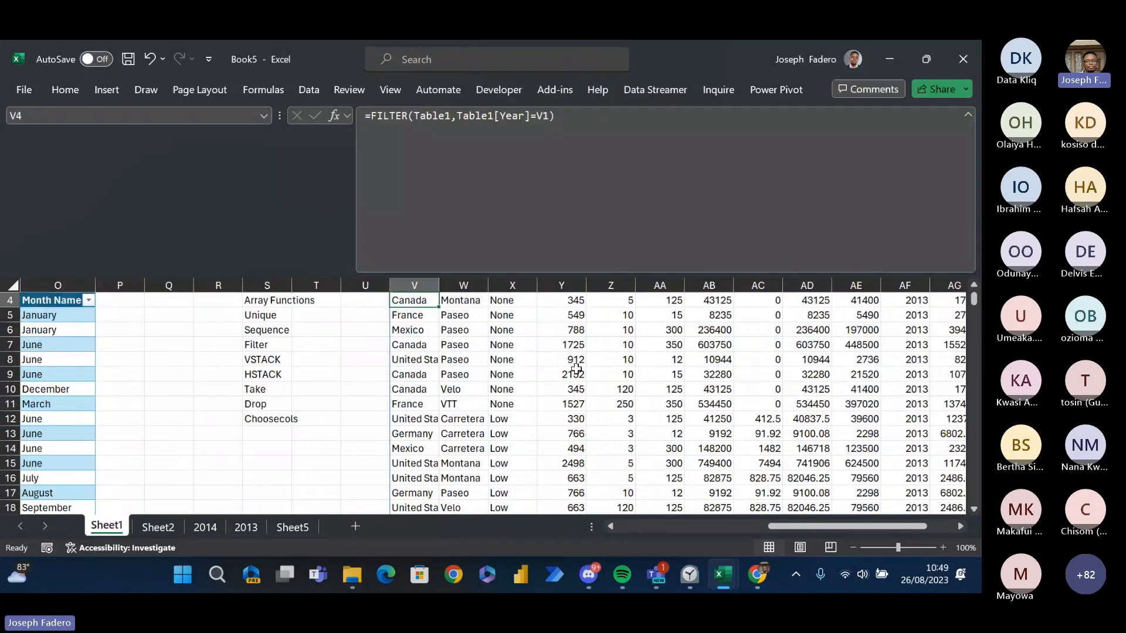
pyautogui.hotkey('ctrl', 'Up')
pyautogui.press('Down')
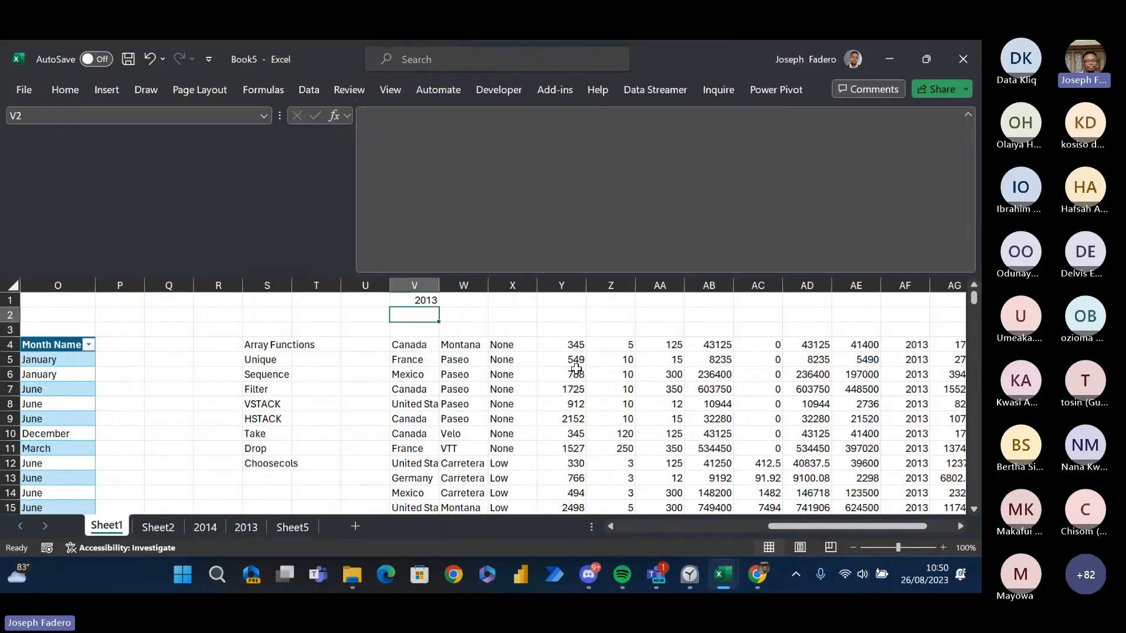
pyautogui.press('Down')
pyautogui.press('Down')
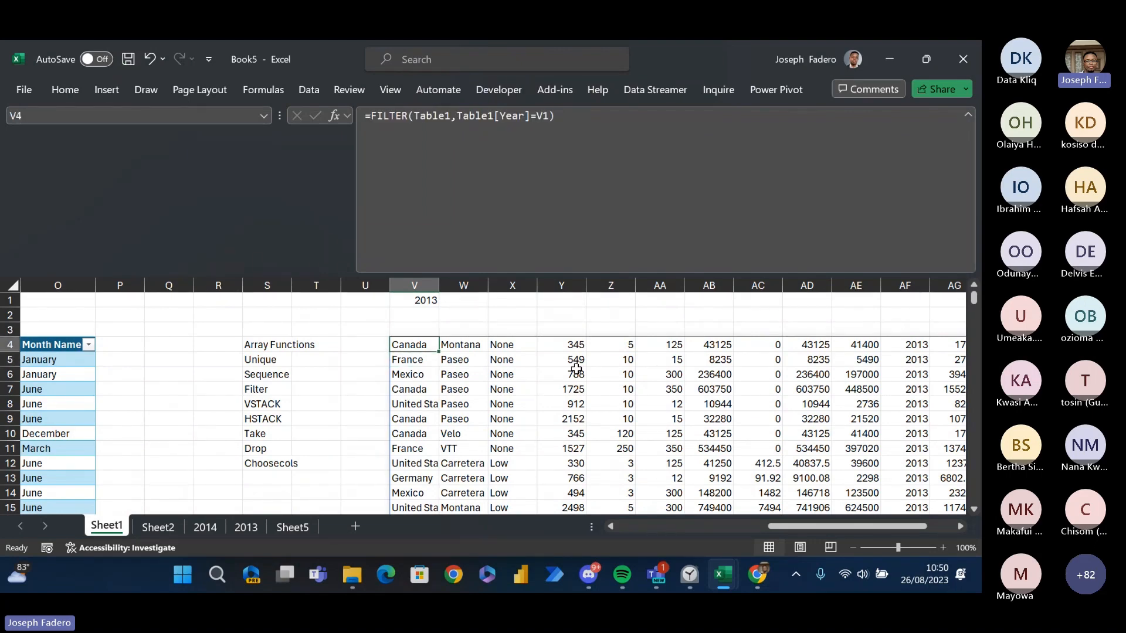
pyautogui.hotkey('ctrl', 'shift', 'Right')
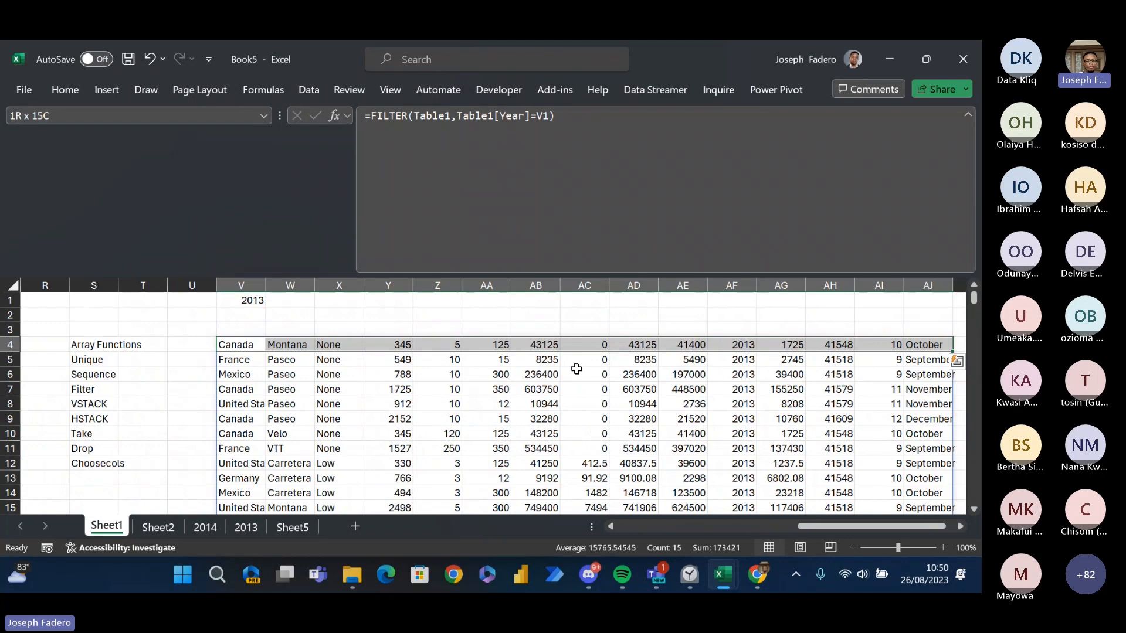
# - Review the array, rows and columns arguments of the TAKE function from cell AA1 of Sheet1 without entering the formula
pyautogui.press('Up')
pyautogui.press('Up')
pyautogui.press('Right')
pyautogui.press('Right')
pyautogui.press('Right')
pyautogui.press('Right')
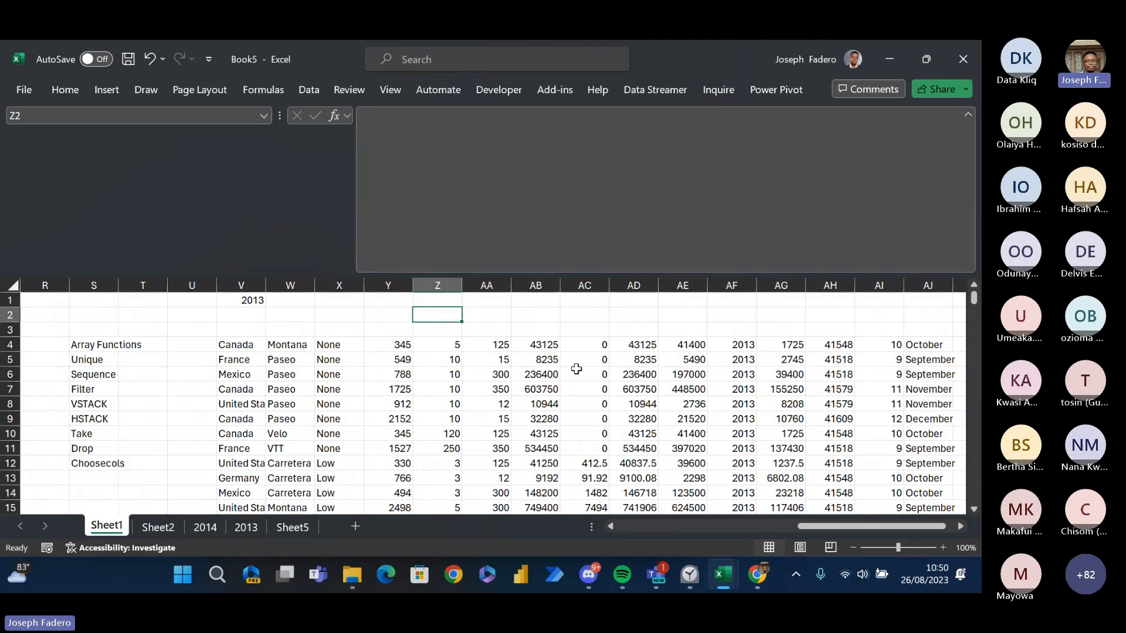
pyautogui.press('Up')
pyautogui.press('Right')
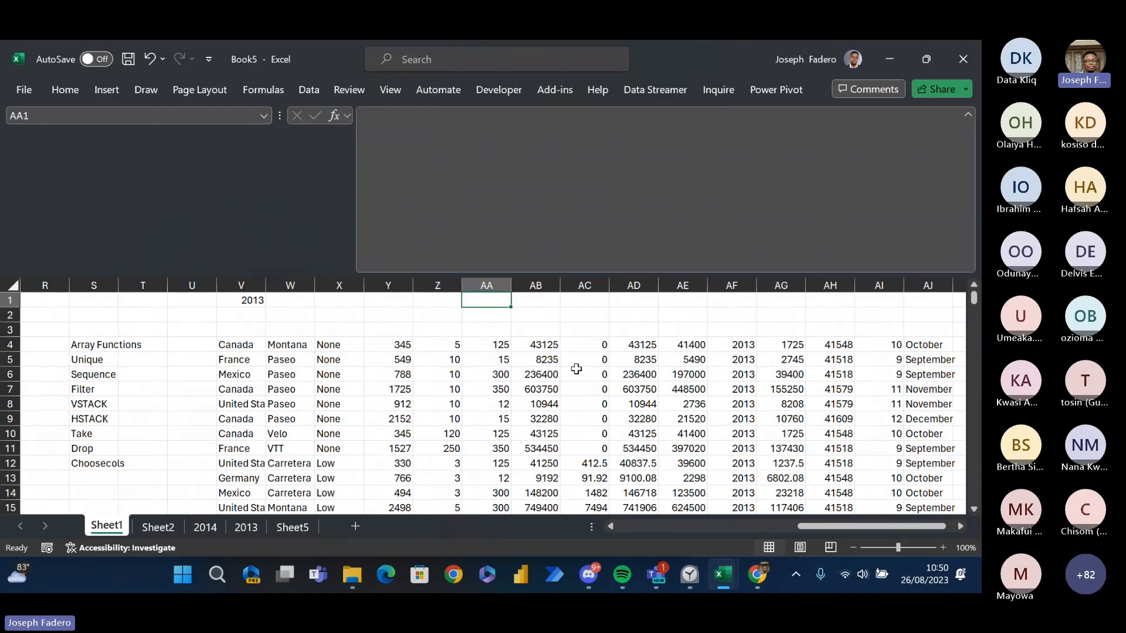
pyautogui.write('=')
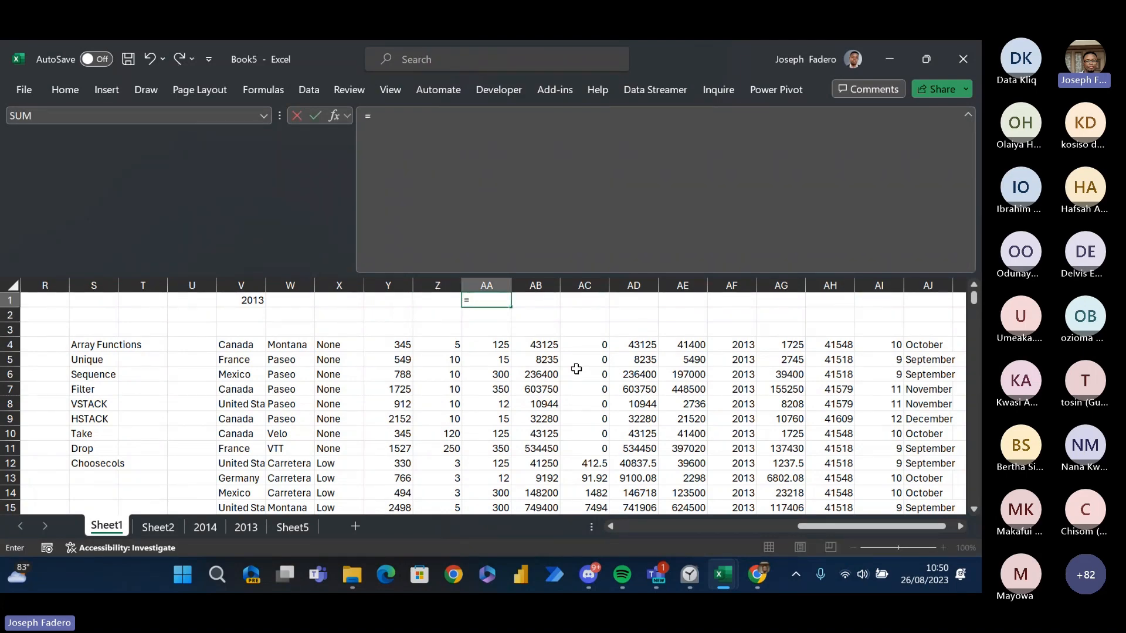
pyautogui.write('take')
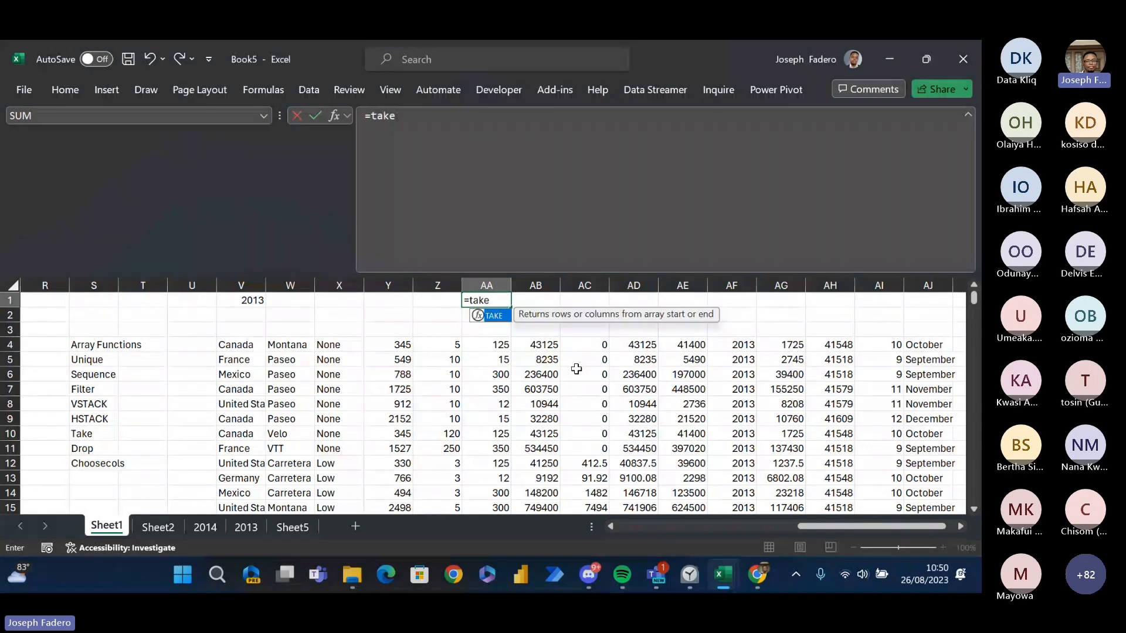
pyautogui.press('Tab')
pyautogui.hotkey('ctrl', 'a')
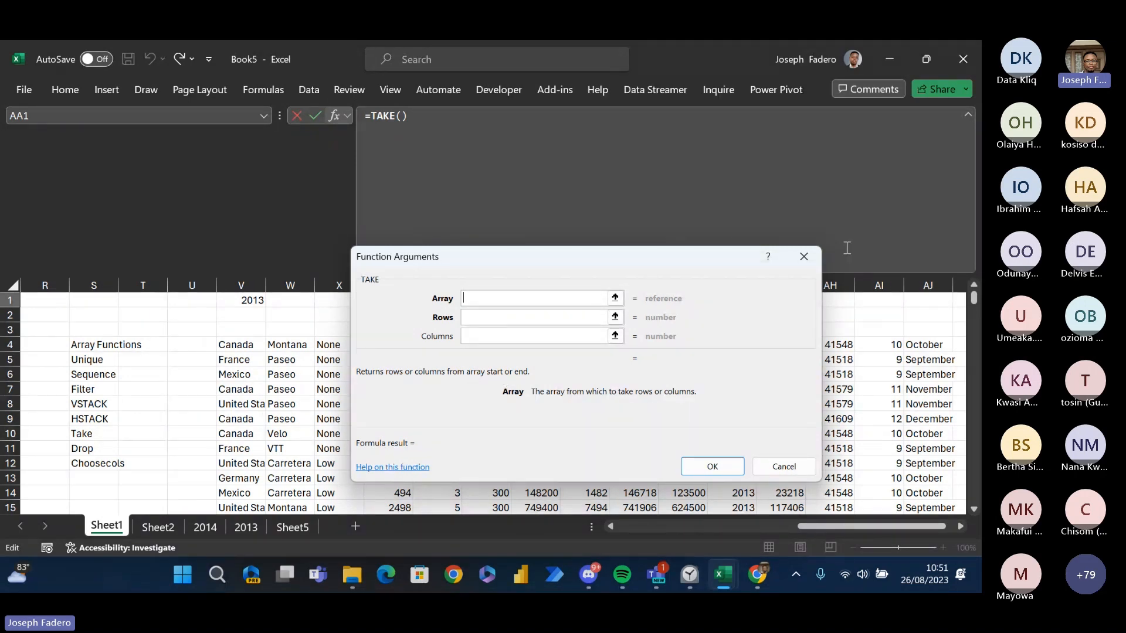
pyautogui.click(803, 256)
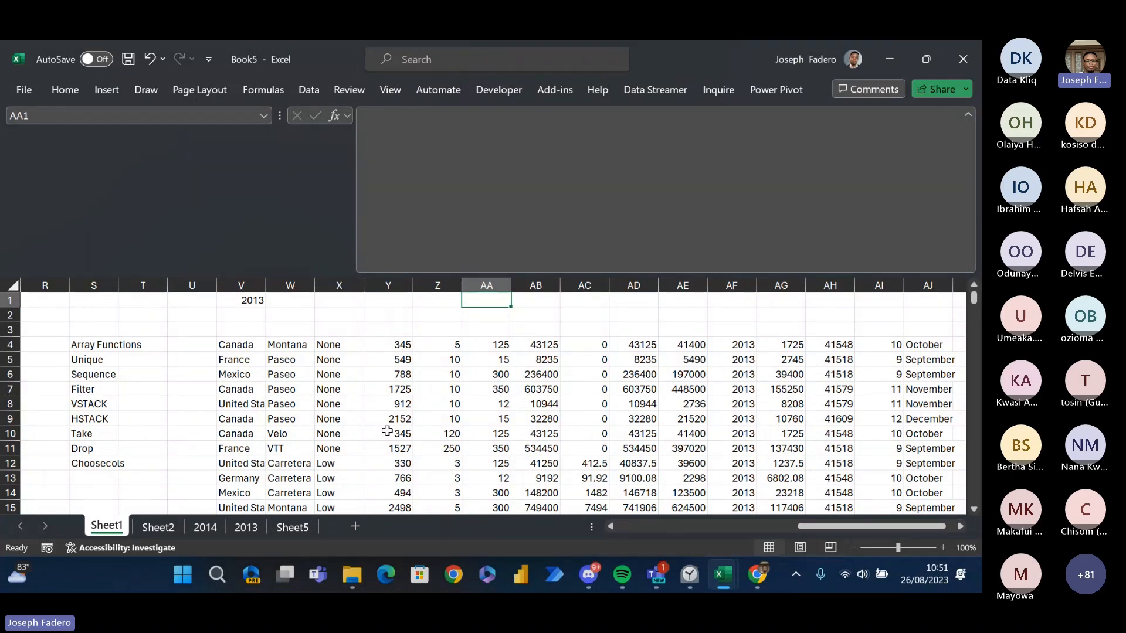
pyautogui.press('Down')
pyautogui.press('Down')
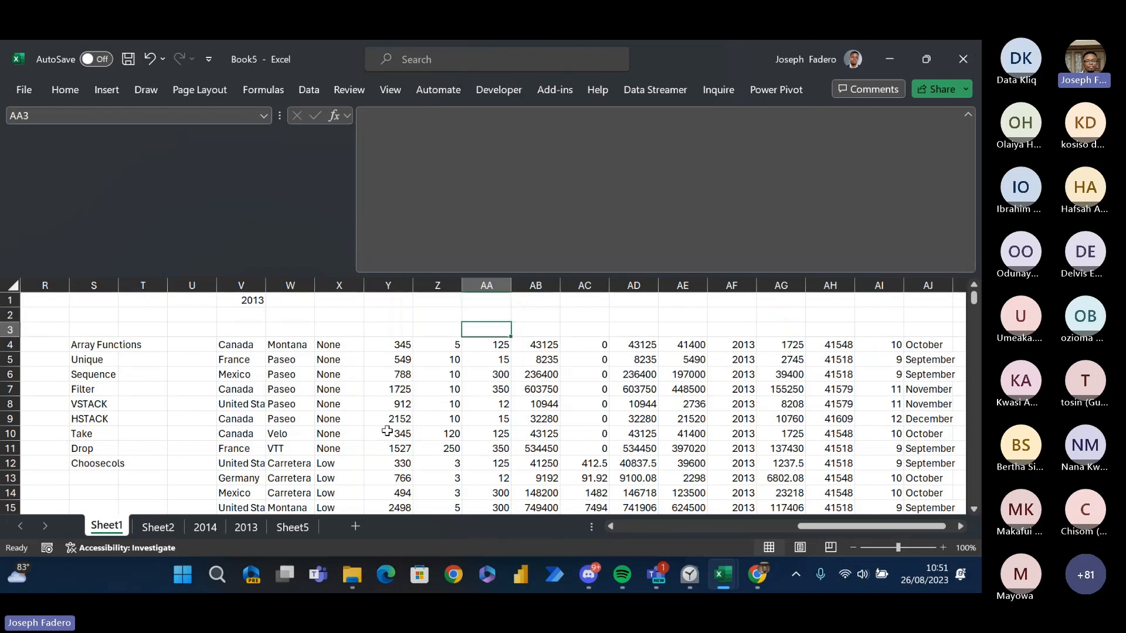
pyautogui.press('Down')
pyautogui.hotkey('ctrl', 'Left')
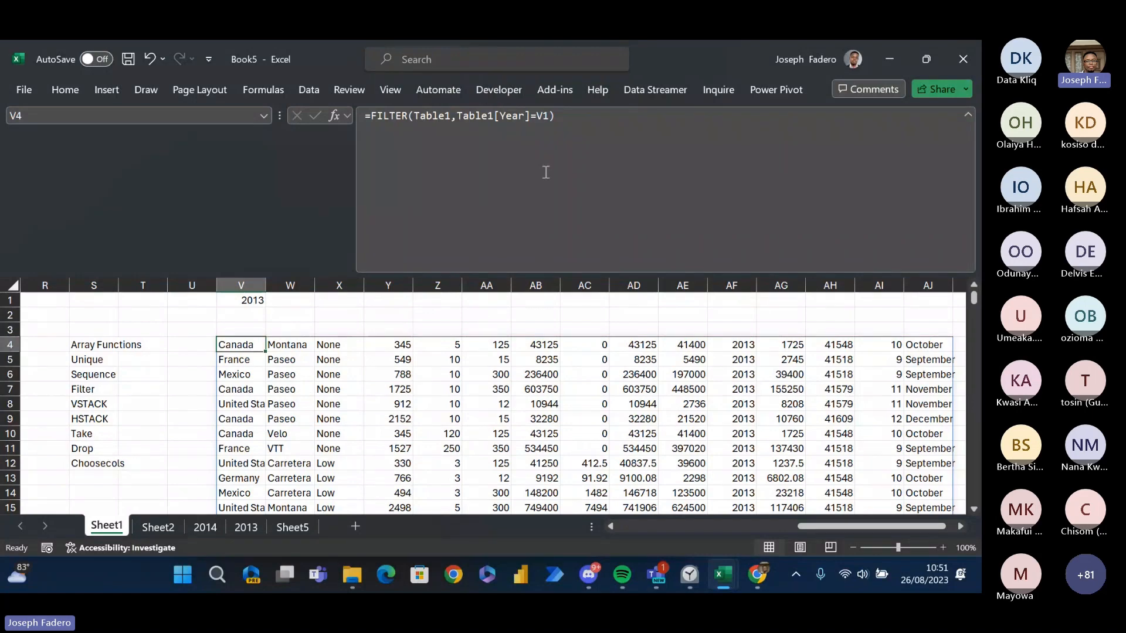
pyautogui.click(379, 111)
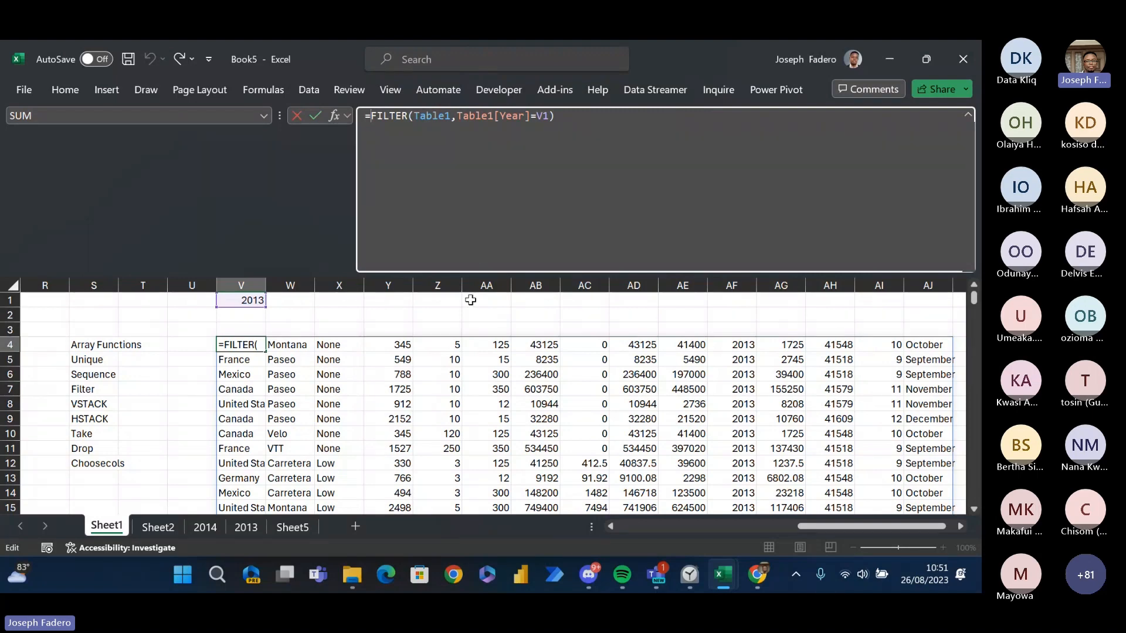
pyautogui.press('Return')
pyautogui.hotkey('ctrl', 'pagedown')
pyautogui.hotkey('ctrl', 'pagedown')
pyautogui.hotkey('ctrl', 'pagedown')
pyautogui.hotkey('ctrl', 'pagedown')
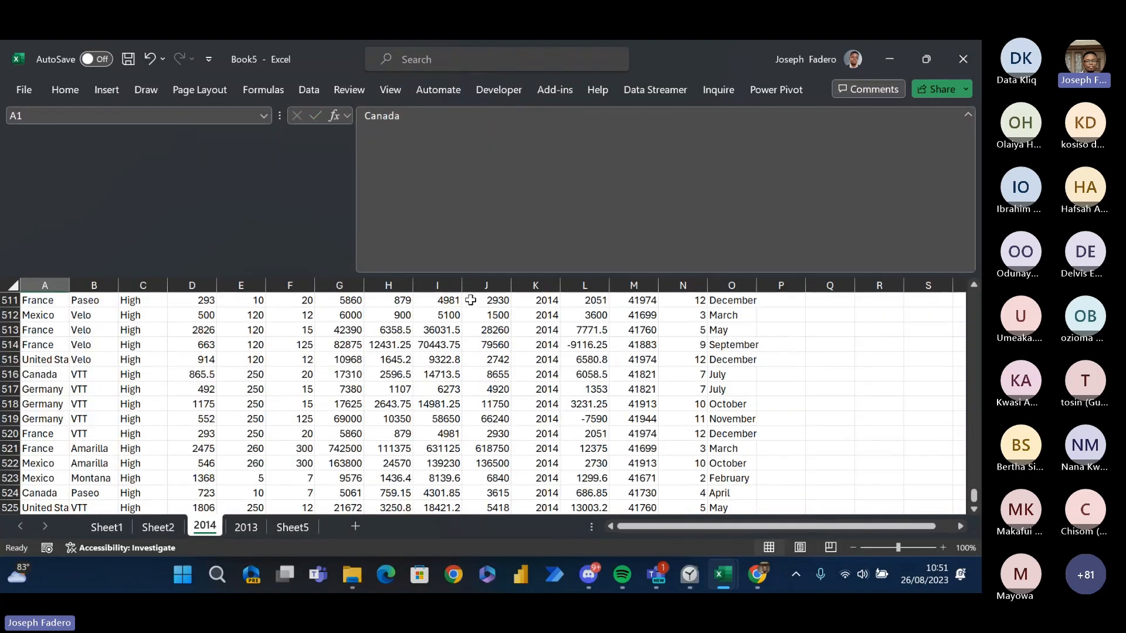
pyautogui.hotkey('ctrl', 'pageup')
pyautogui.hotkey('ctrl', 'pageup')
pyautogui.hotkey('ctrl', 'pageup')
pyautogui.hotkey('ctrl', 'pageup')
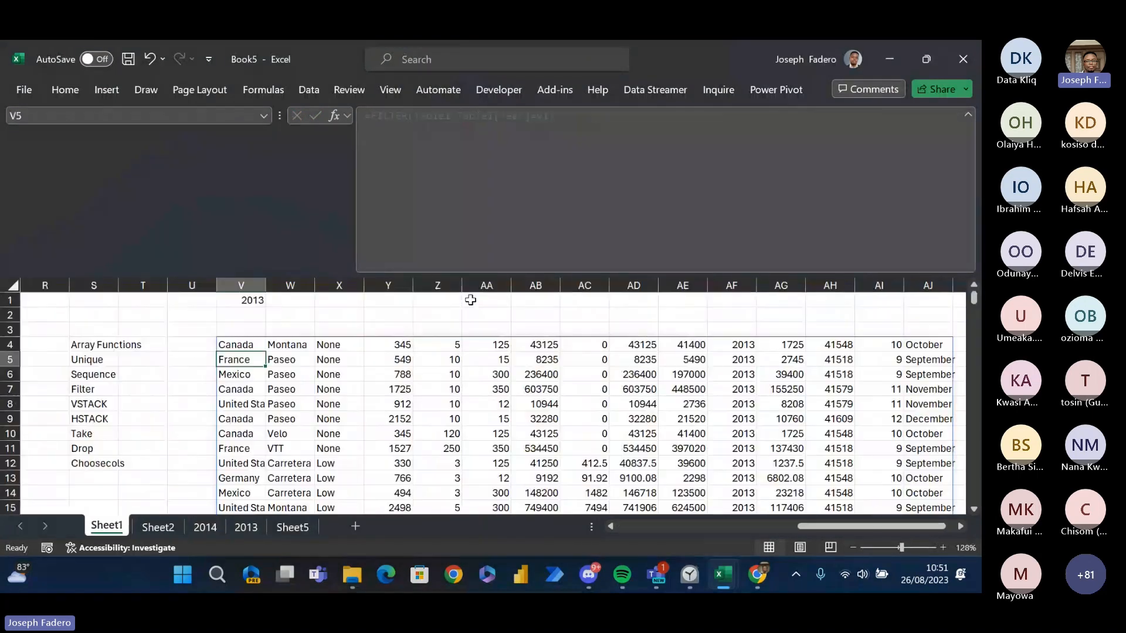
# - Add a new sheet after Sheet5 and enter "Input of One" in its cell C3
pyautogui.hotkey('ctrl', 'pagedown')
pyautogui.hotkey('ctrl', 'pagedown')
pyautogui.hotkey('ctrl', 'pagedown')
pyautogui.hotkey('ctrl', 'pagedown')
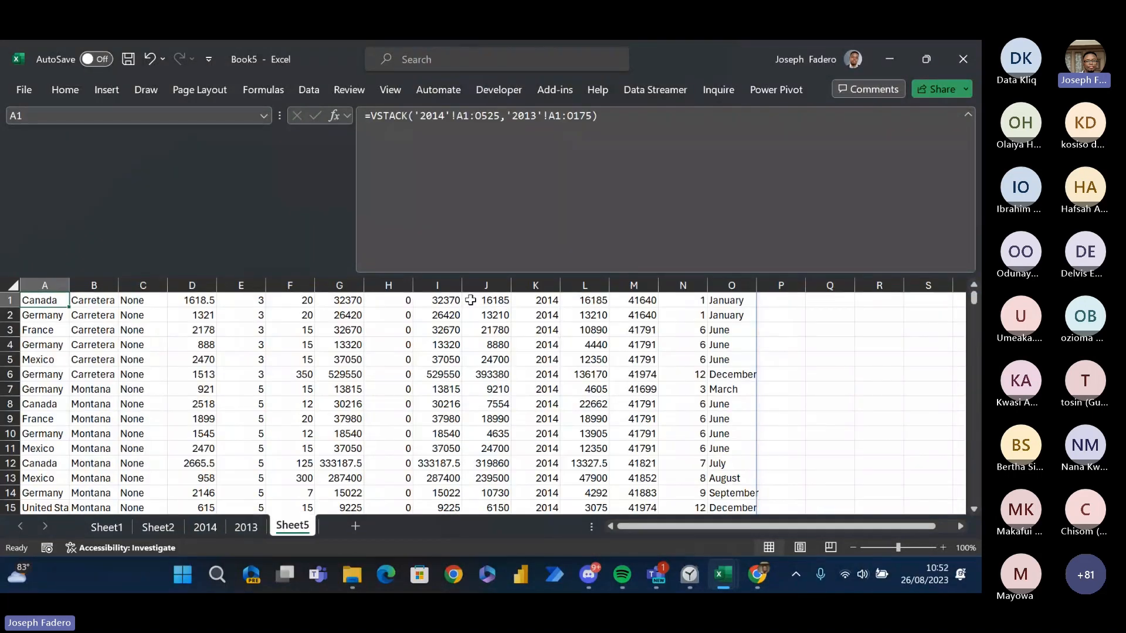
pyautogui.click(355, 528)
pyautogui.click(178, 327)
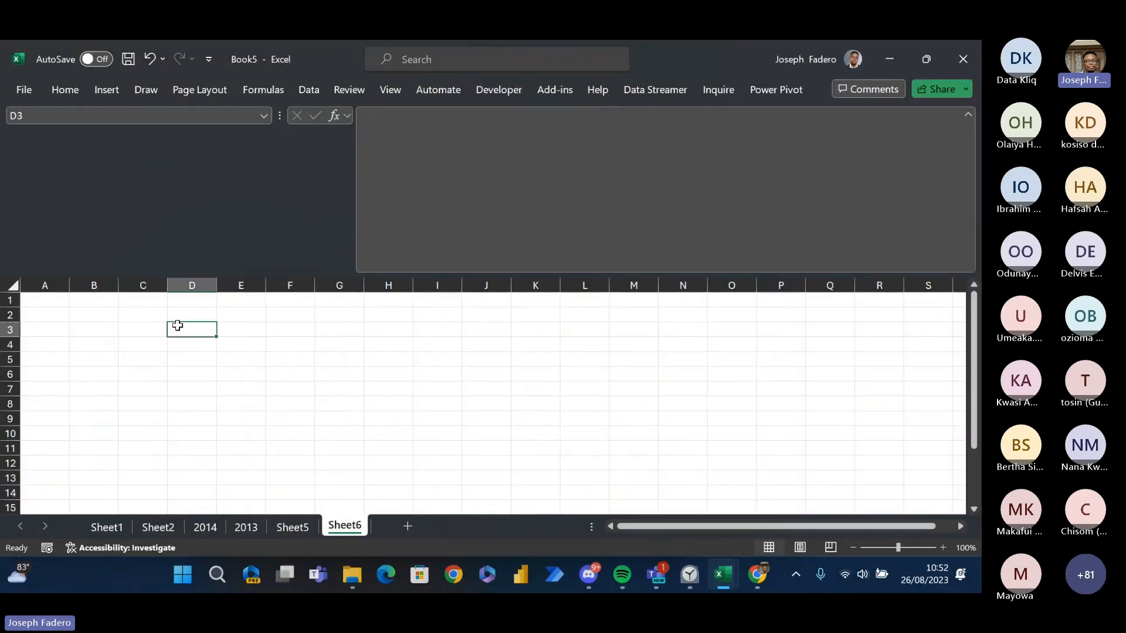
pyautogui.click(130, 333)
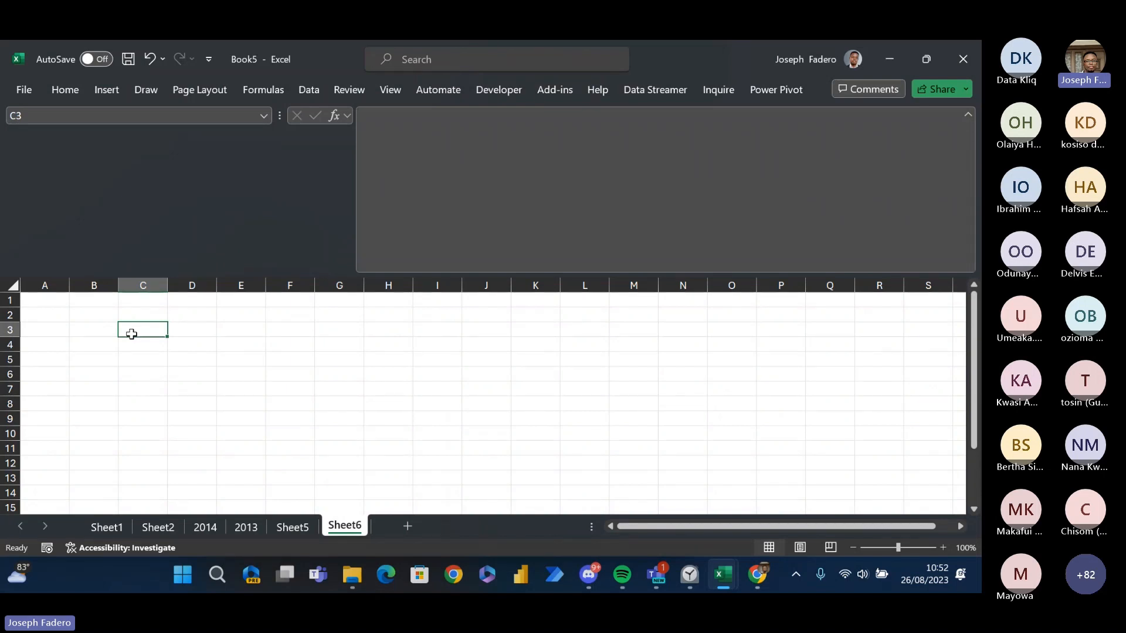
pyautogui.write('Input')
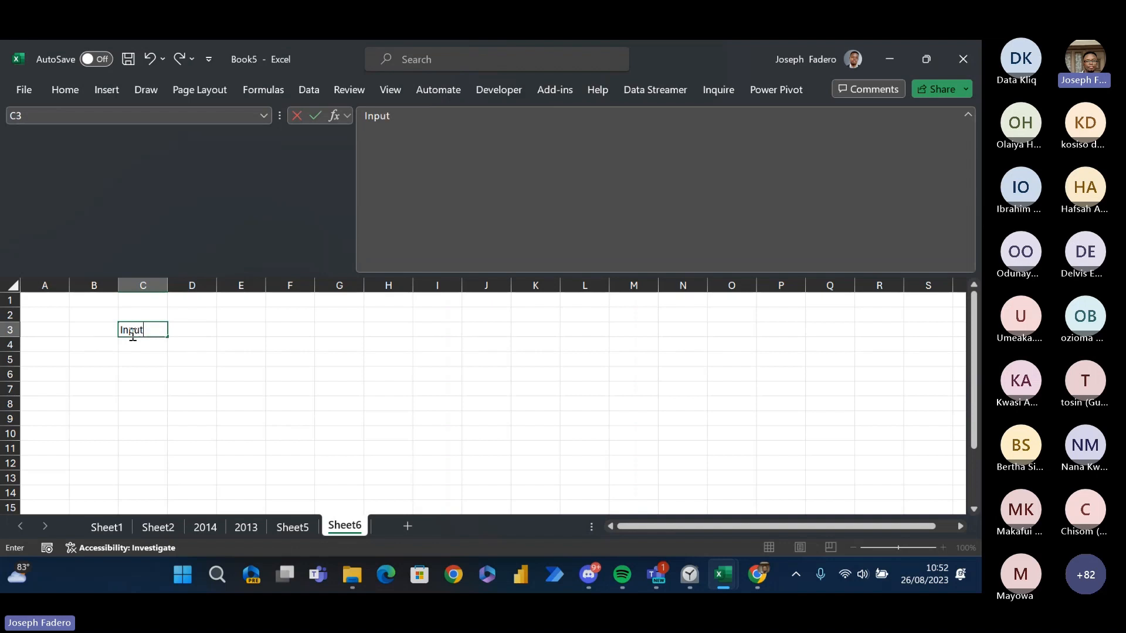
pyautogui.write(' of One')
pyautogui.press('Return')
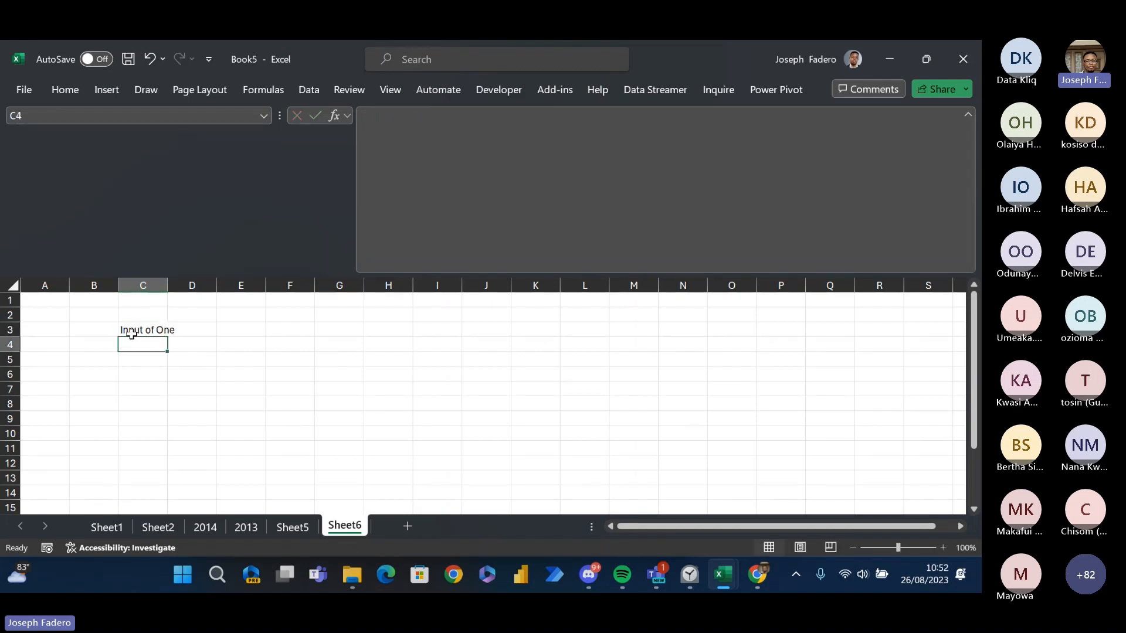
# - Enter "Output of the other one" in C4 of Sheet6
pyautogui.write('Outp')
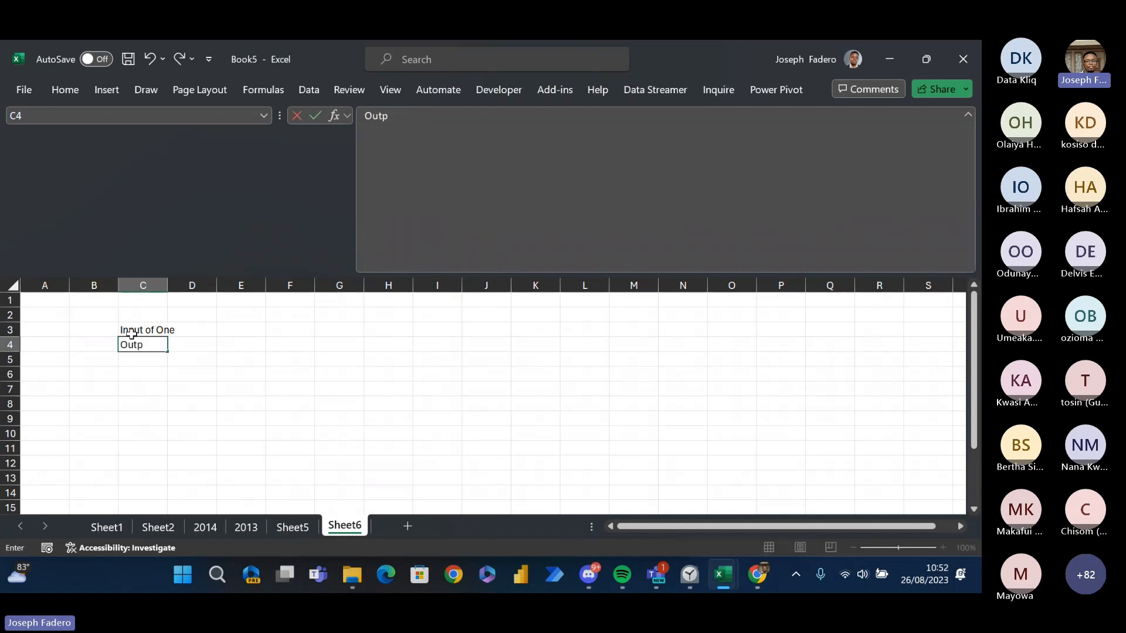
pyautogui.write('ut of the other one')
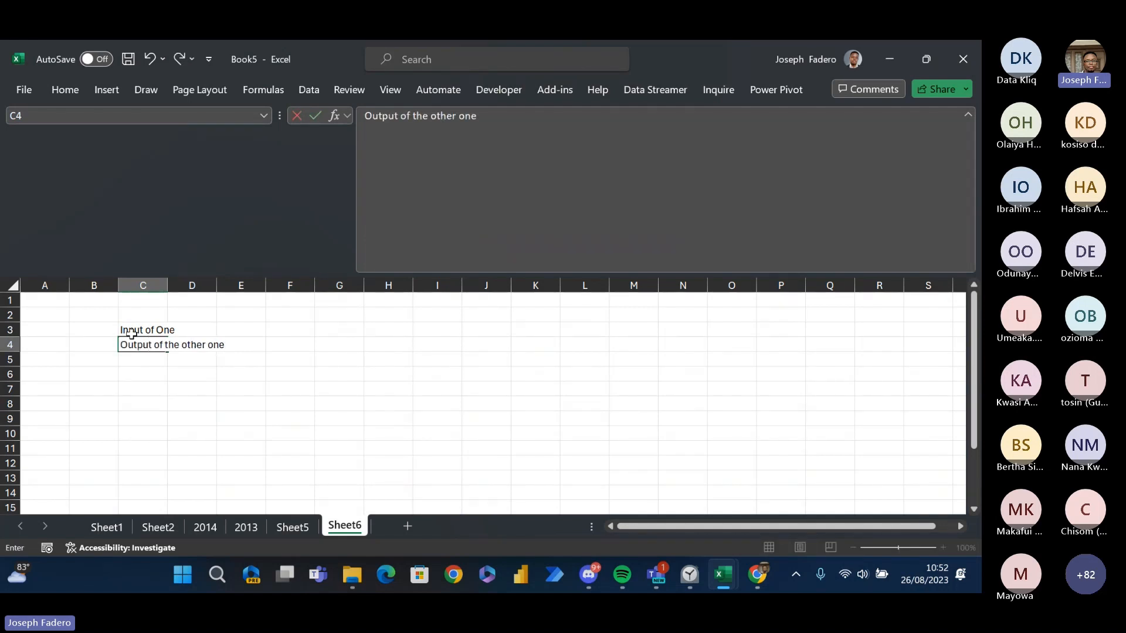
pyautogui.press('Return')
# - Review the input and output notes in C3 and C4 of Sheet6
pyautogui.press('Up')
pyautogui.press('Up')
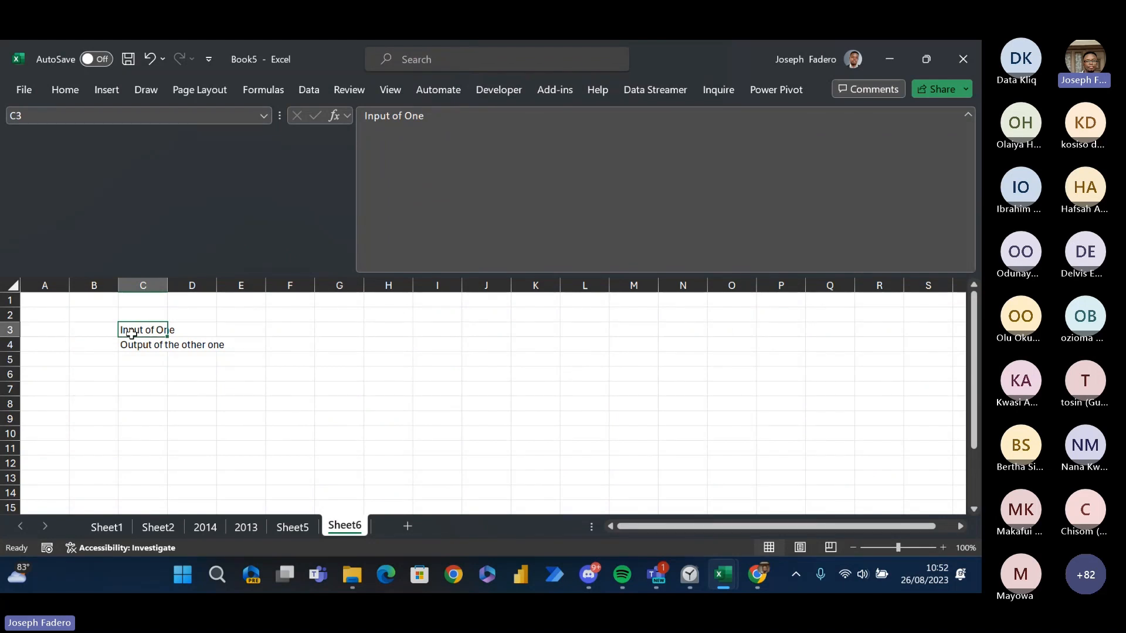
pyautogui.press('Down')
pyautogui.press('Up')
pyautogui.press('Down')
pyautogui.press('Up')
pyautogui.press('Down')
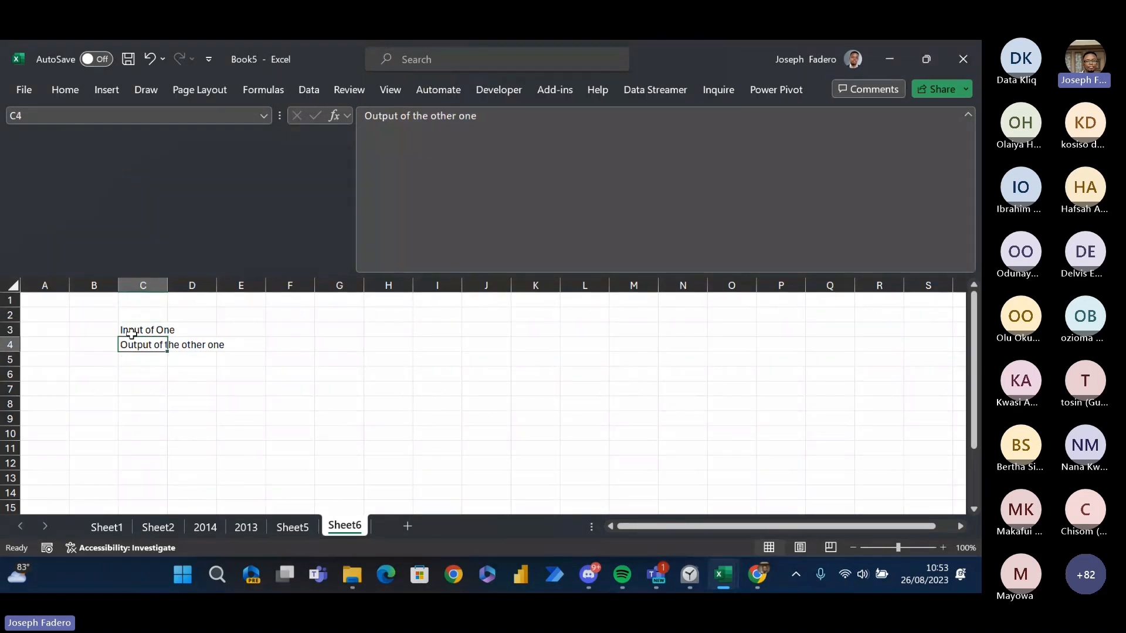
pyautogui.press('Up')
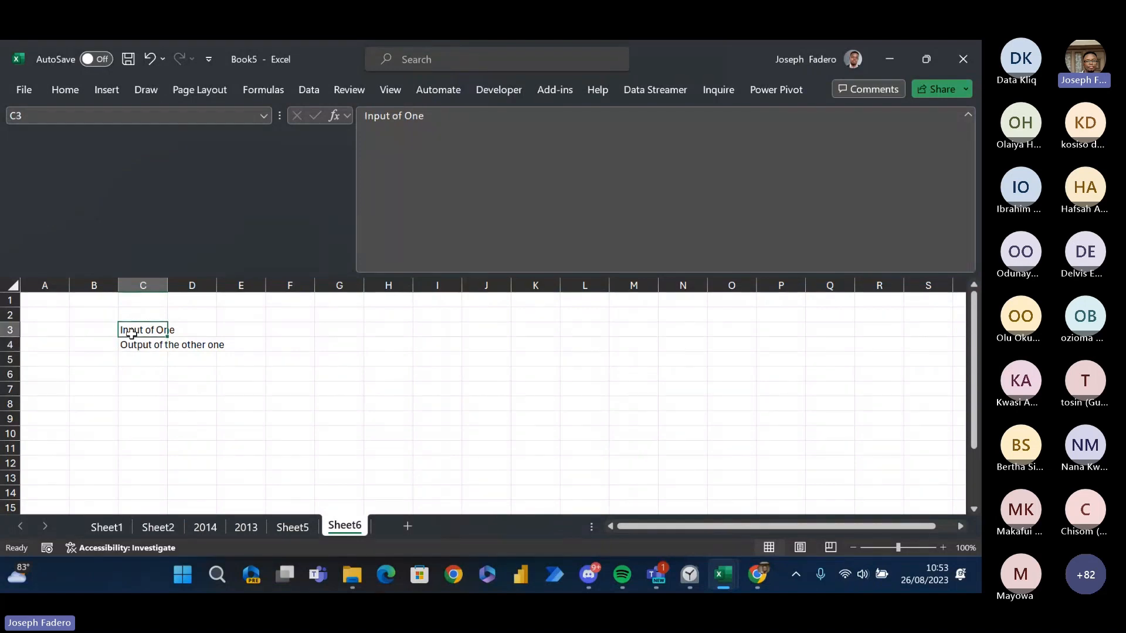
pyautogui.press('Down')
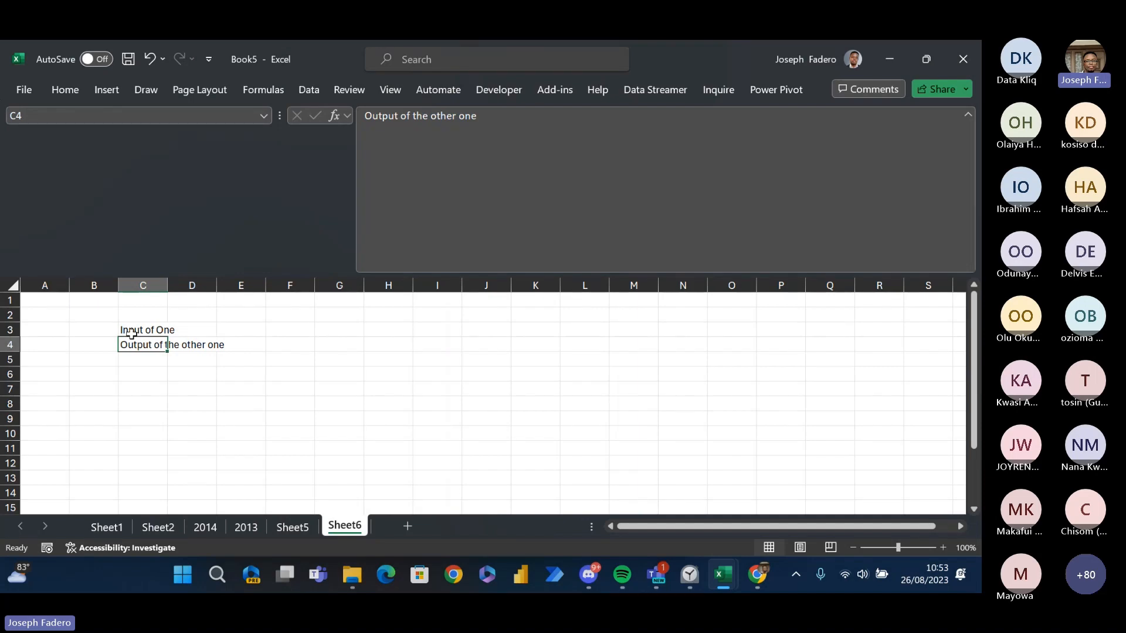
# - On Sheet1, review the TAKE function's arguments from cell AD2 without entering the formula
pyautogui.hotkey('ctrl', 'pageup')
pyautogui.hotkey('ctrl', 'pageup')
pyautogui.hotkey('ctrl', 'pageup')
pyautogui.hotkey('ctrl', 'pageup')
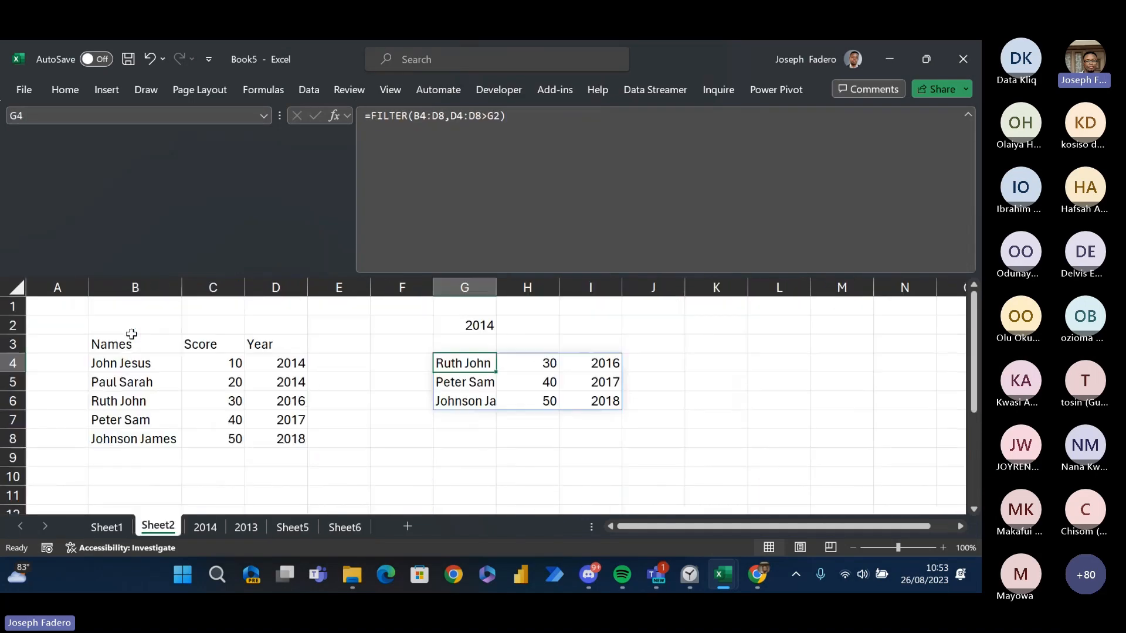
pyautogui.hotkey('ctrl', 'pageup')
pyautogui.hotkey('ctrl', 'Down')
pyautogui.hotkey('ctrl', 'Up')
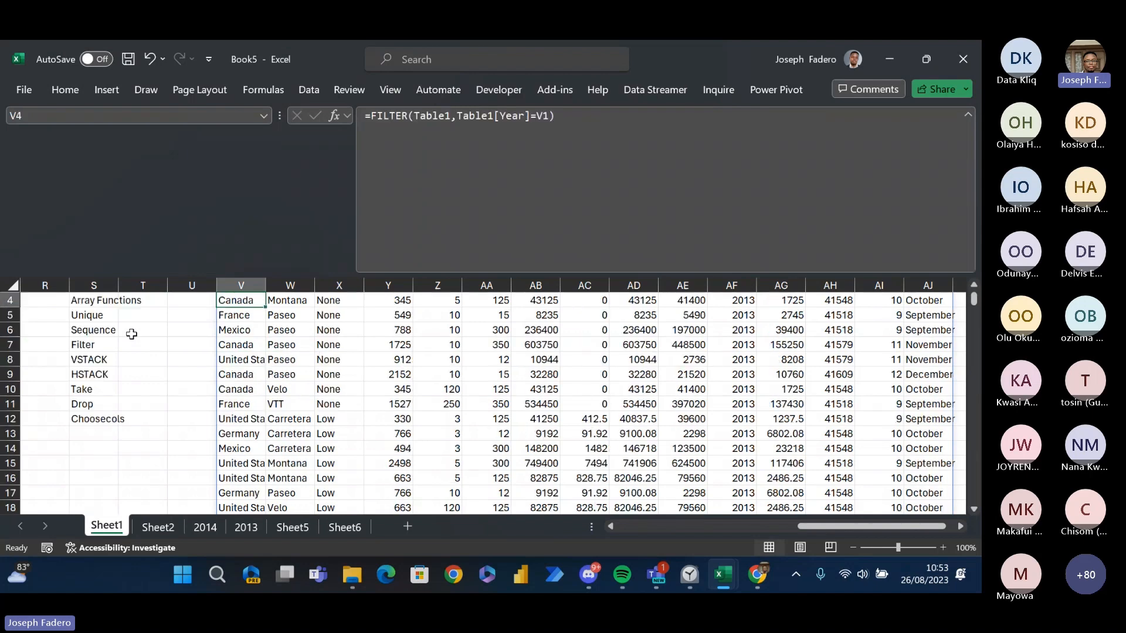
pyautogui.hotkey('ctrl', 'Up')
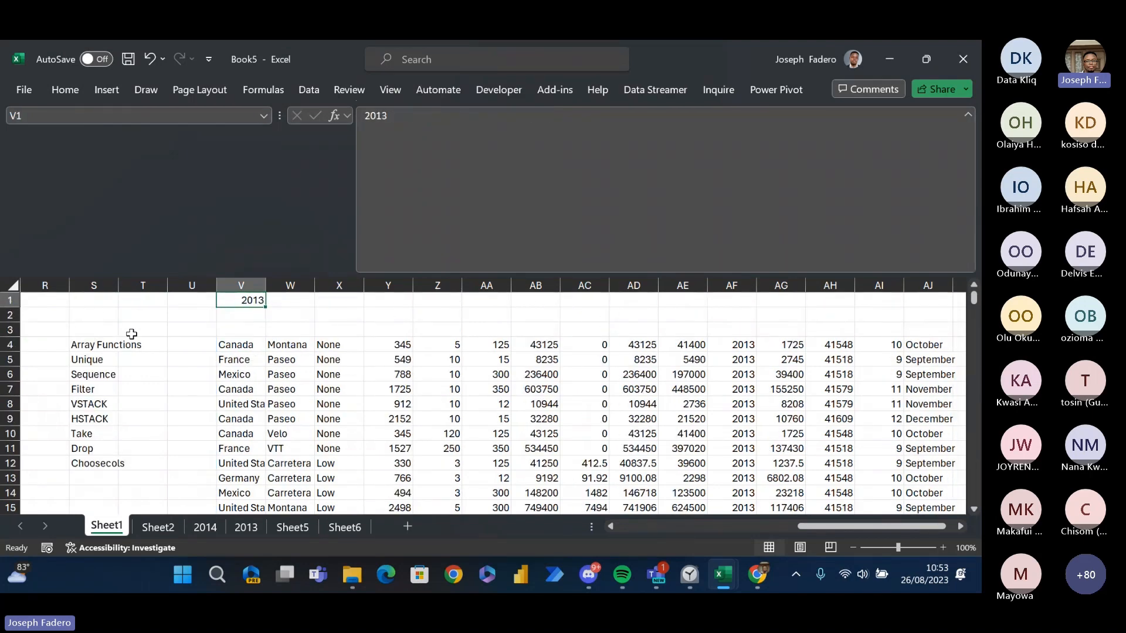
pyautogui.press('Right')
pyautogui.press('Right')
pyautogui.press('Right')
pyautogui.press('Right')
pyautogui.press('Right')
pyautogui.press('Right')
pyautogui.press('Right')
pyautogui.press('Right')
pyautogui.press('Down')
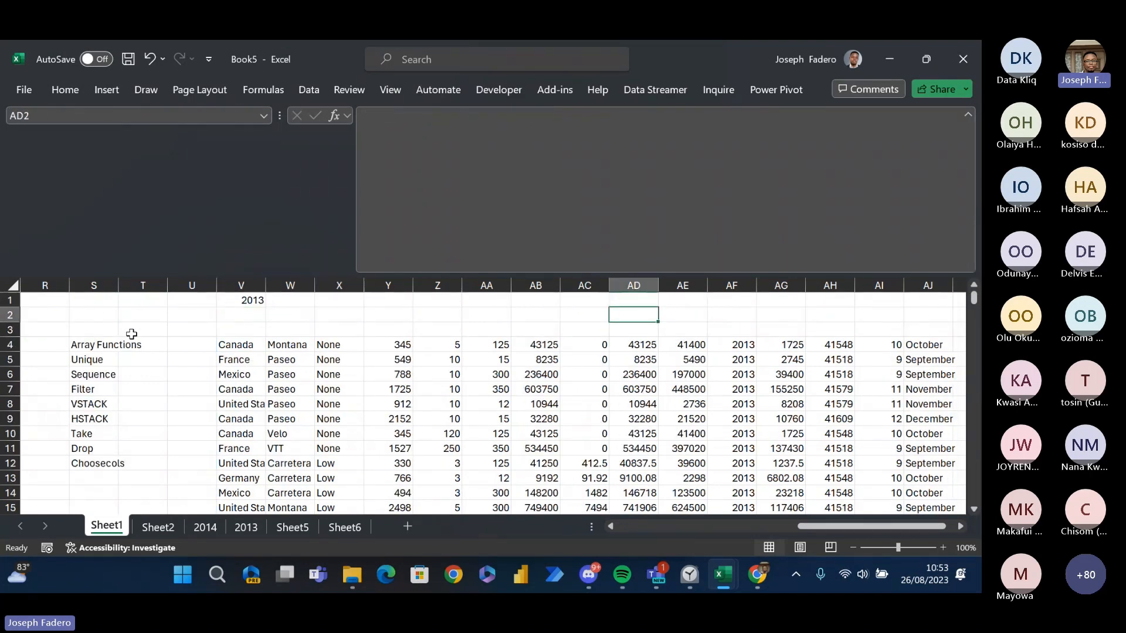
pyautogui.write('=ta')
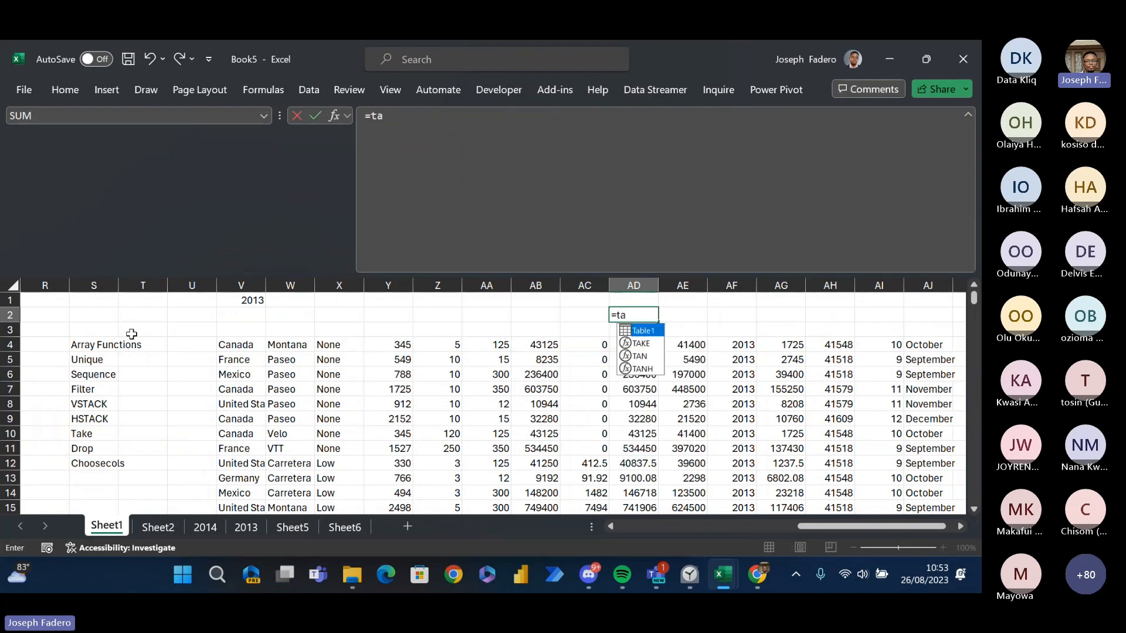
pyautogui.press('Tab')
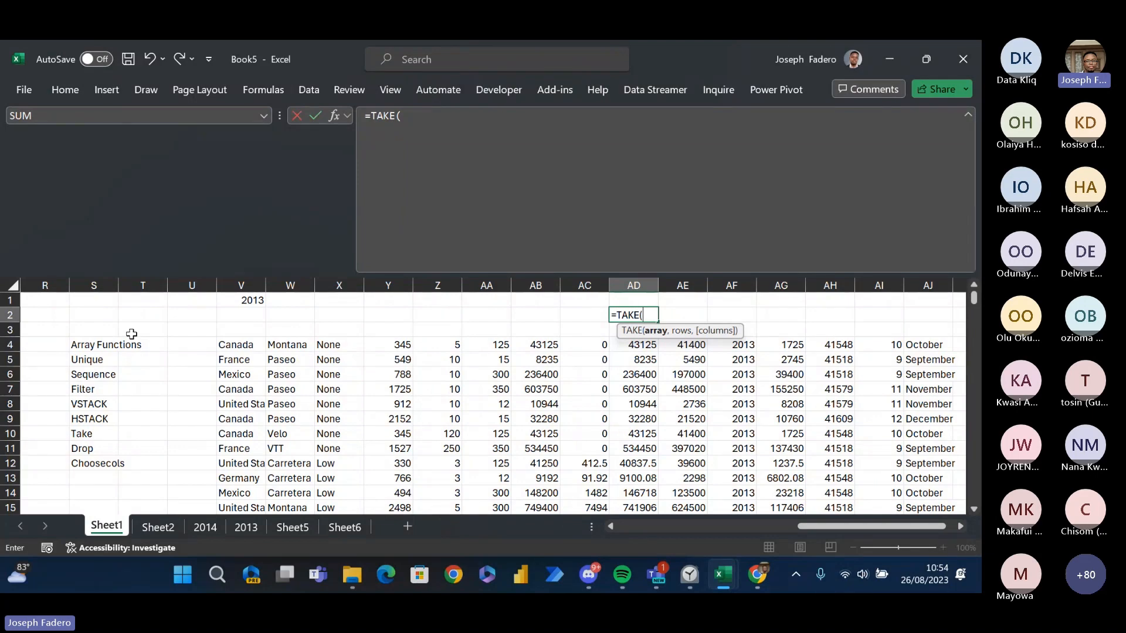
pyautogui.press('BackSpace')
pyautogui.press('BackSpace')
pyautogui.press('BackSpace')
pyautogui.press('BackSpace')
pyautogui.press('BackSpace')
pyautogui.press('BackSpace')
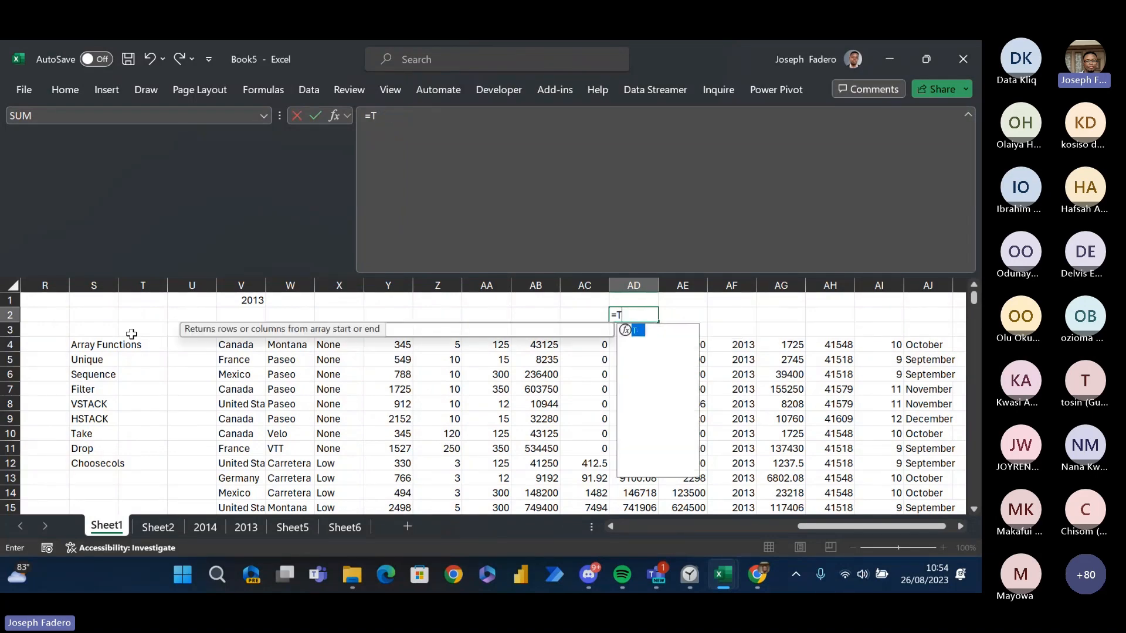
pyautogui.press('Return')
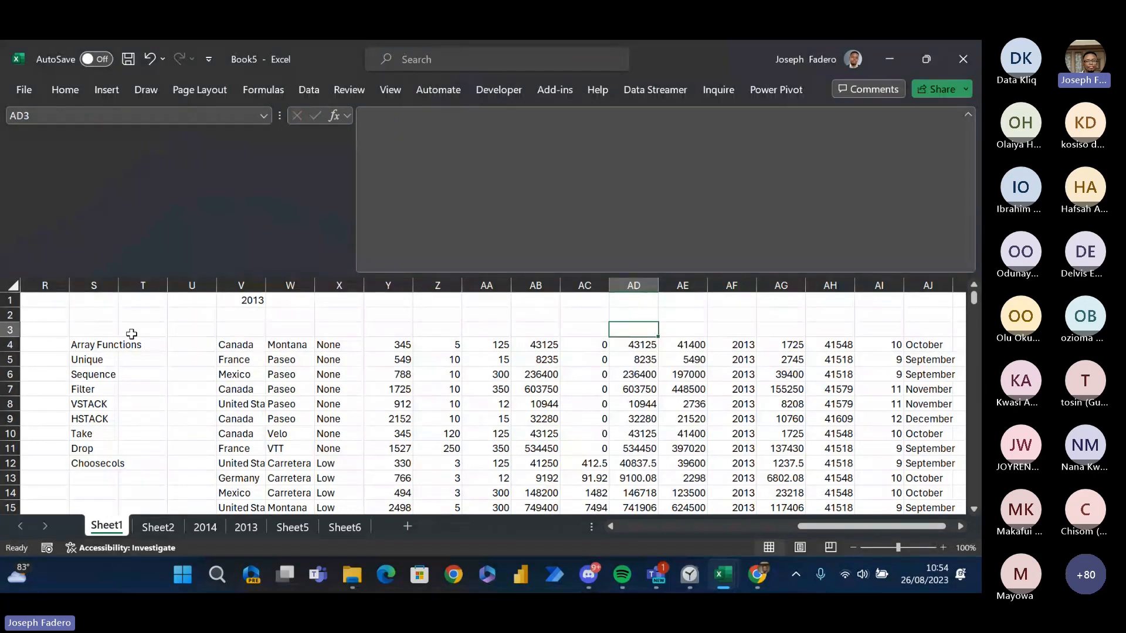
# - Examine the FILTER formula in V4 that returns the Table1 records for the year in V1
pyautogui.press('Down')
pyautogui.press('Left')
pyautogui.press('Left')
pyautogui.press('Left')
pyautogui.press('Left')
pyautogui.press('Left')
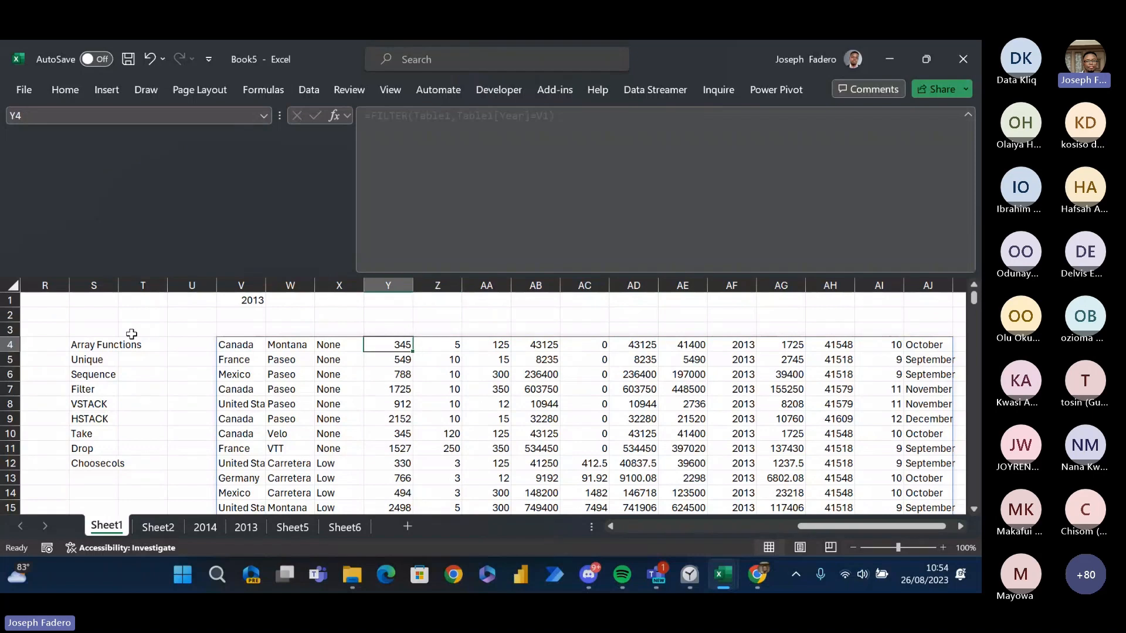
pyautogui.press('Left')
pyautogui.press('Left')
pyautogui.press('Left')
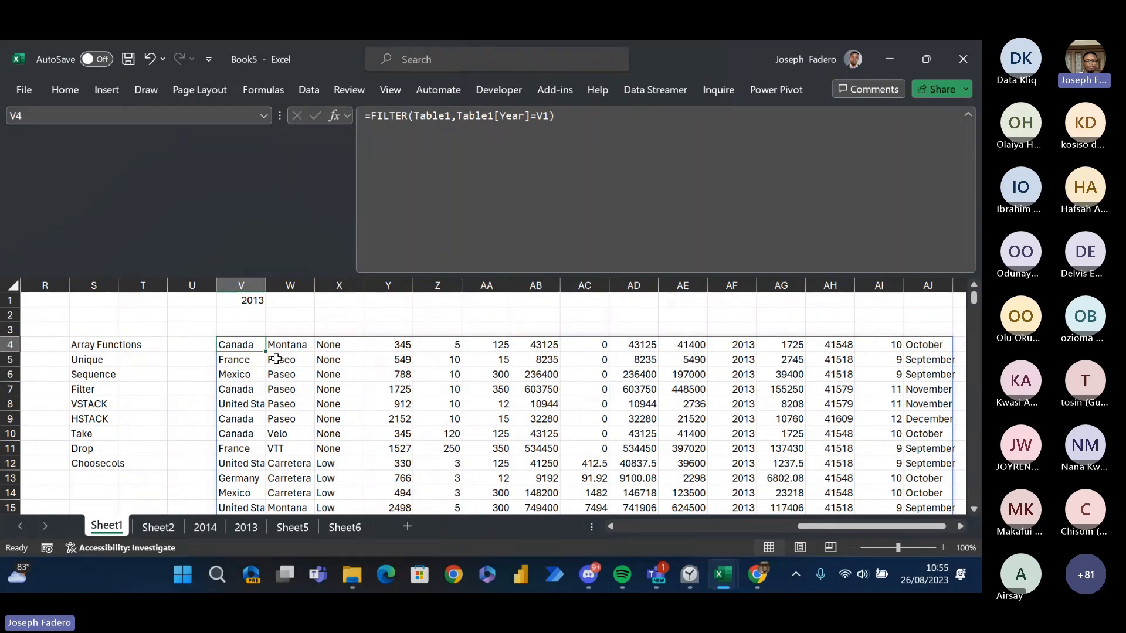
pyautogui.click(463, 157)
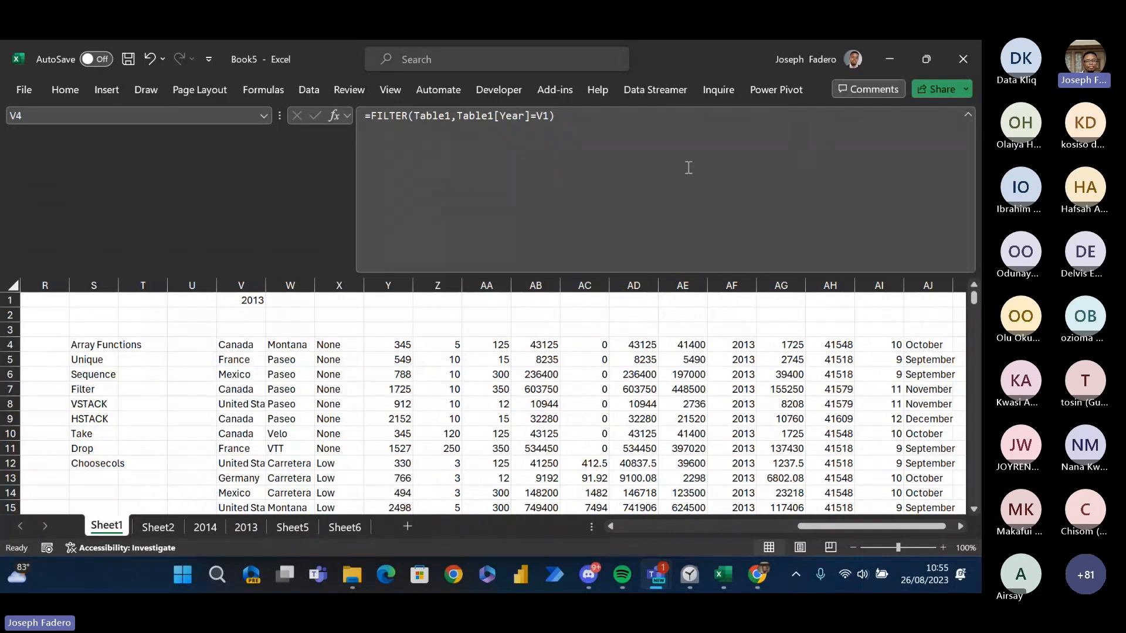
# - Review the TAKE function's description and arguments from cell Z2, leaving the cell empty
pyautogui.click(457, 308)
pyautogui.click(457, 314)
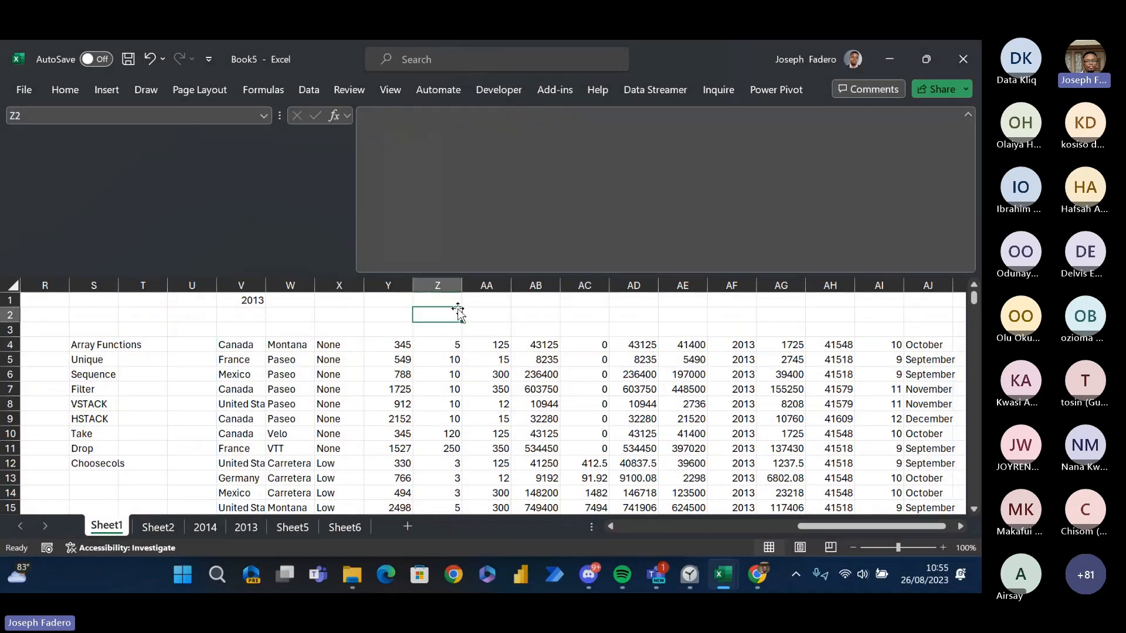
pyautogui.write('=take')
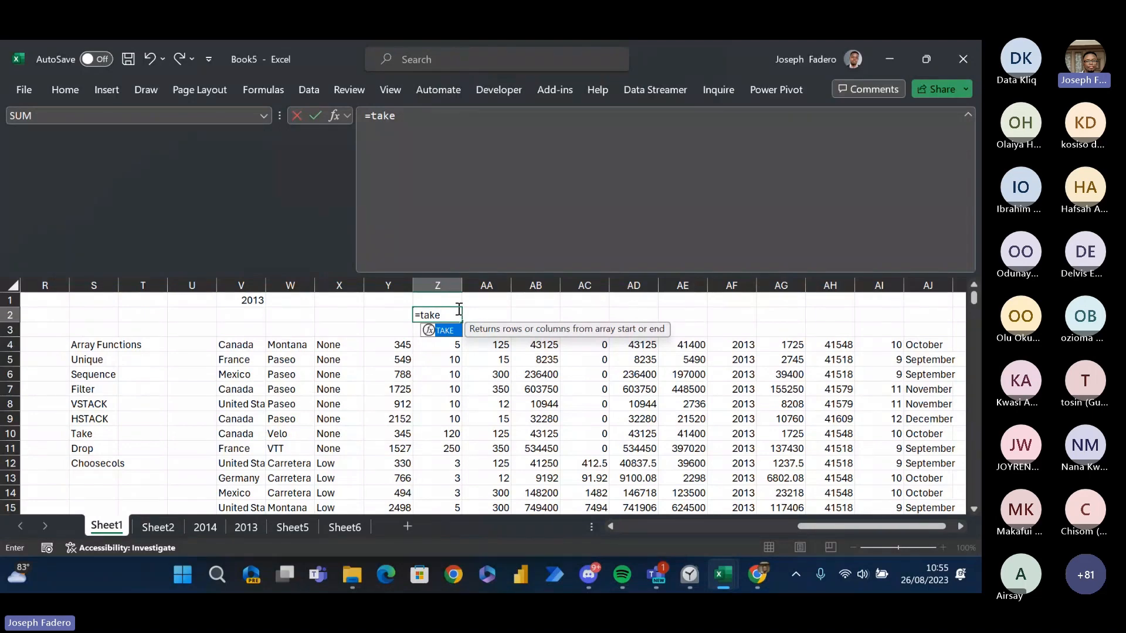
pyautogui.press('Tab')
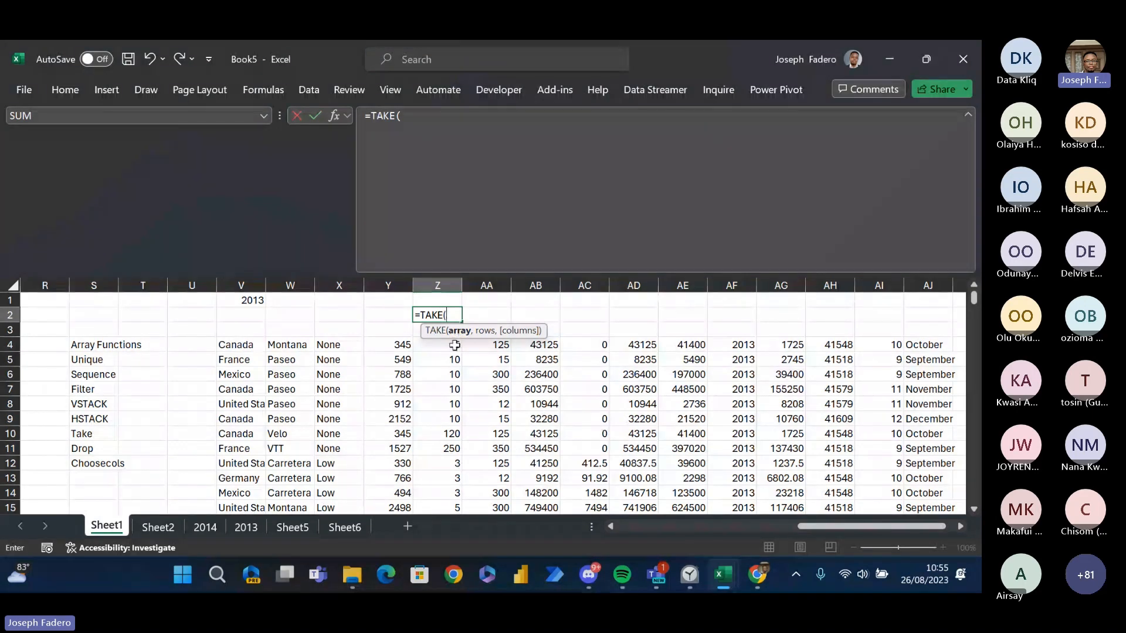
pyautogui.press('BackSpace')
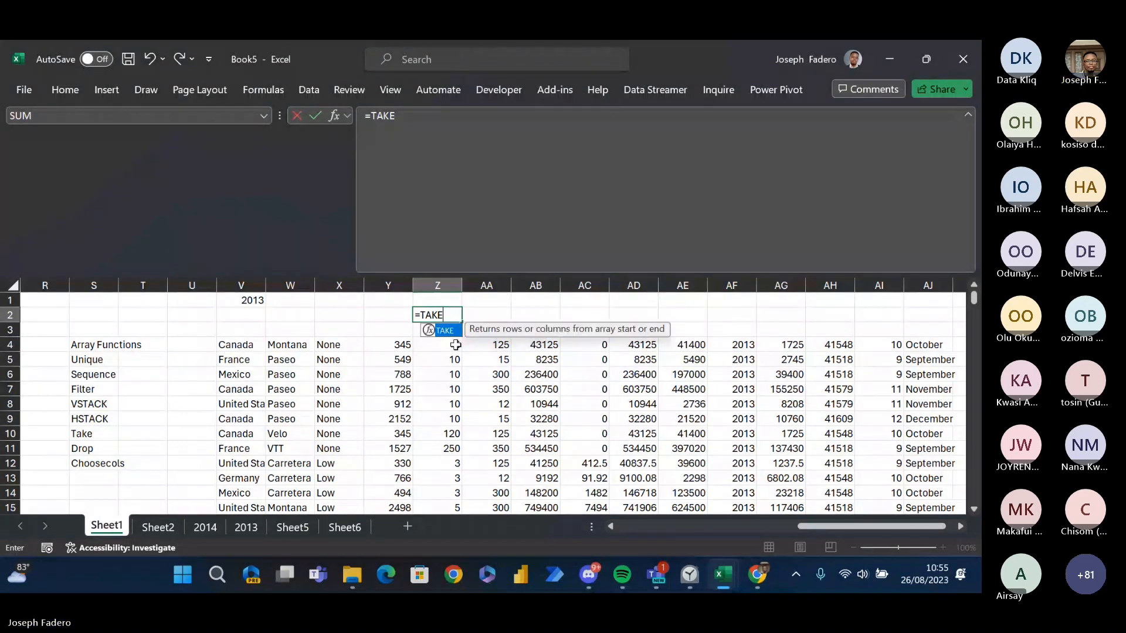
pyautogui.press('Escape')
pyautogui.click(456, 345)
pyautogui.press('Up')
pyautogui.press('Up')
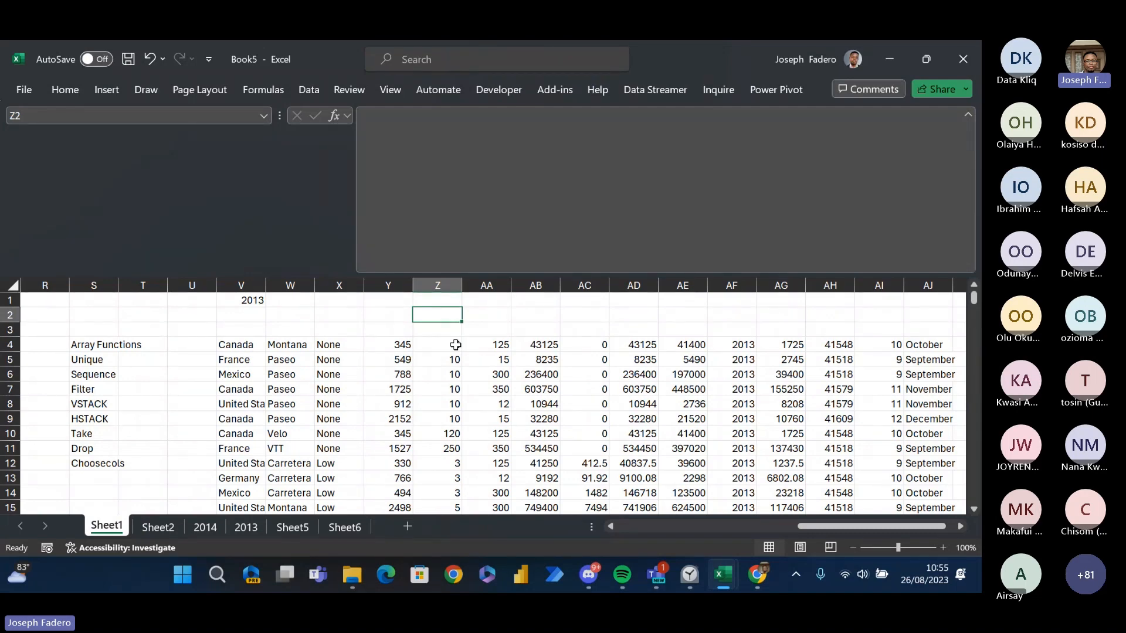
# - Inspect the FILTER formula at the first cell of the filtered records, V4
pyautogui.press('Down')
pyautogui.press('Left')
pyautogui.press('Left')
pyautogui.press('Left')
pyautogui.press('Left')
pyautogui.press('Down')
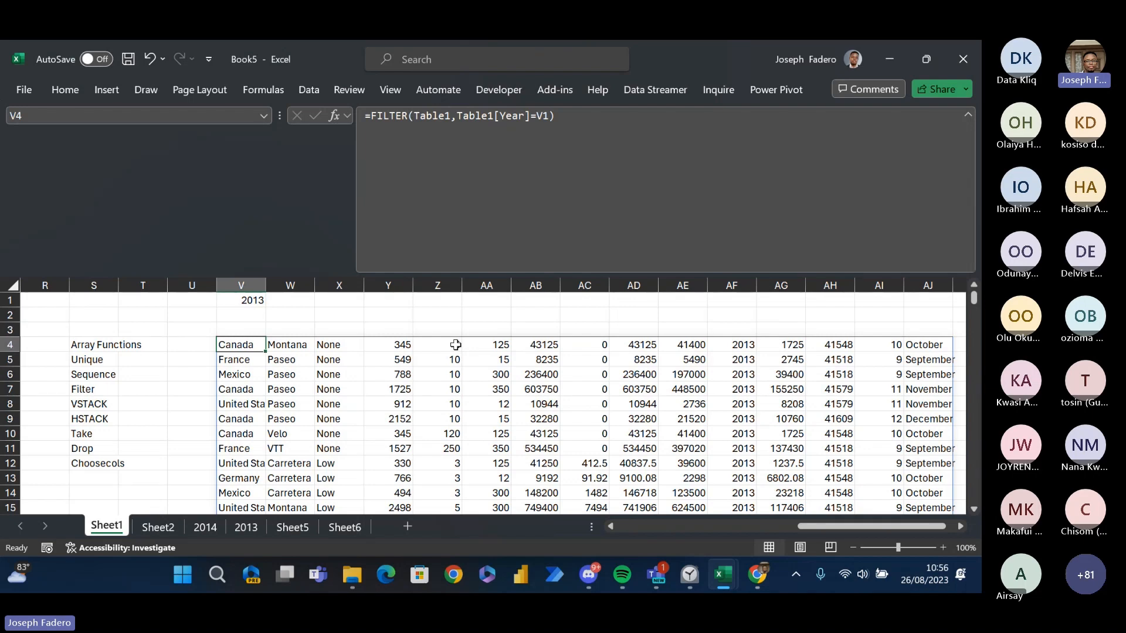
# - Check which years the Year column of the source table offers for filtering, keeping all records shown
pyautogui.press('Left')
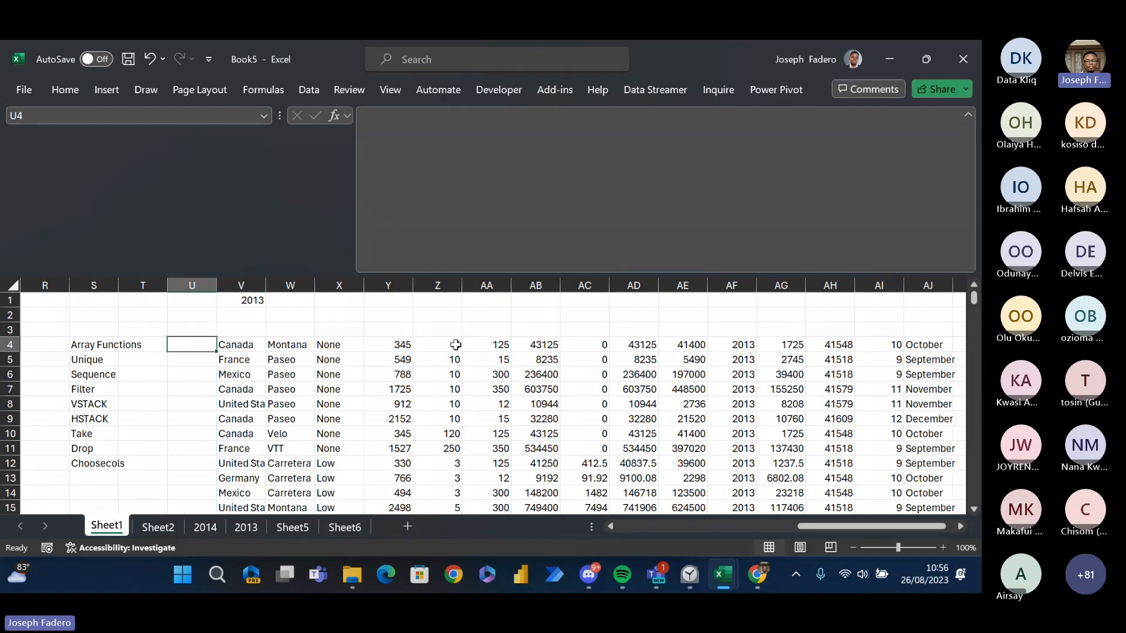
pyautogui.press('Left')
pyautogui.press('Left')
pyautogui.press('Left')
pyautogui.press('Left')
pyautogui.press('Left')
pyautogui.press('Left')
pyautogui.press('Left')
pyautogui.press('Left')
pyautogui.press('Left')
pyautogui.press('Left')
pyautogui.press('Left')
pyautogui.press('Left')
pyautogui.press('Left')
pyautogui.press('Left')
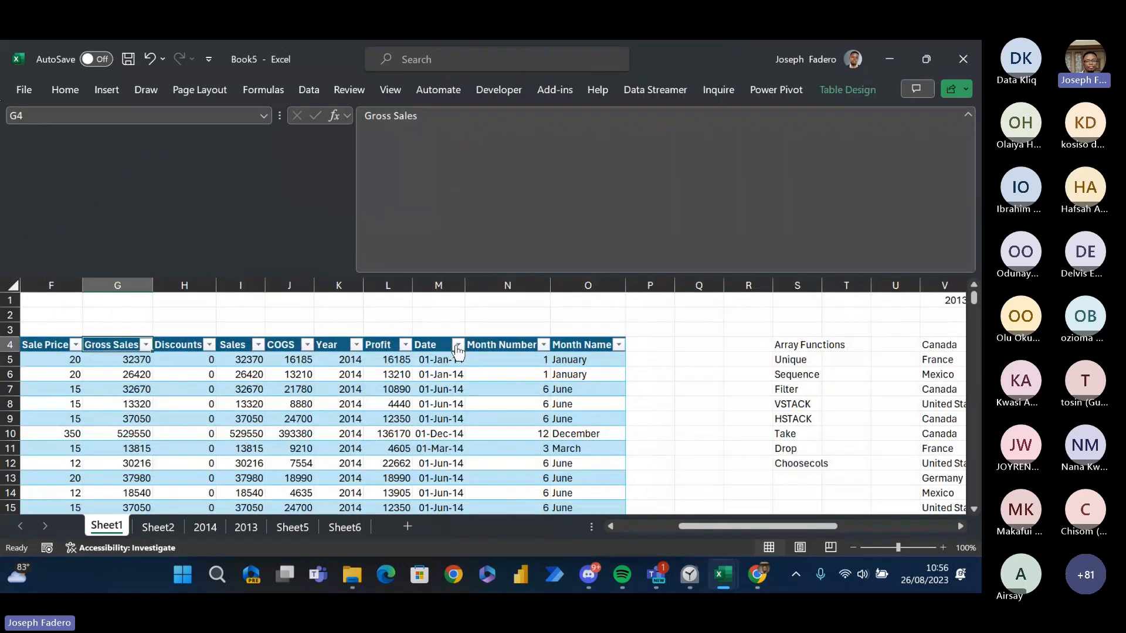
pyautogui.press('Right')
pyautogui.press('Right')
pyautogui.press('Right')
pyautogui.press('Right')
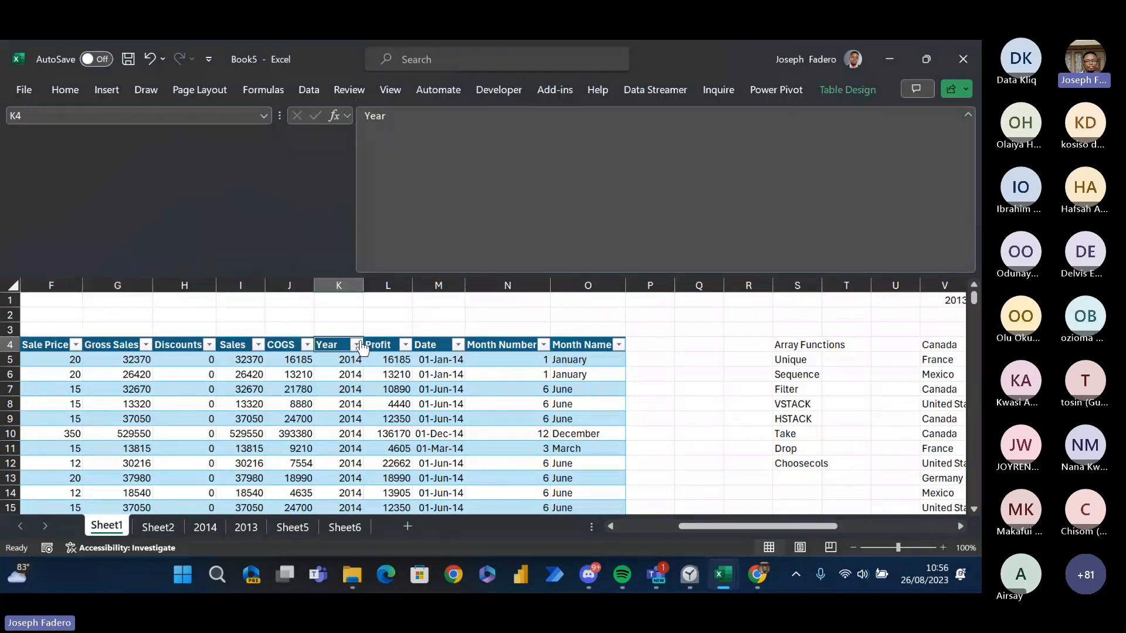
pyautogui.click(356, 345)
pyautogui.click(185, 404)
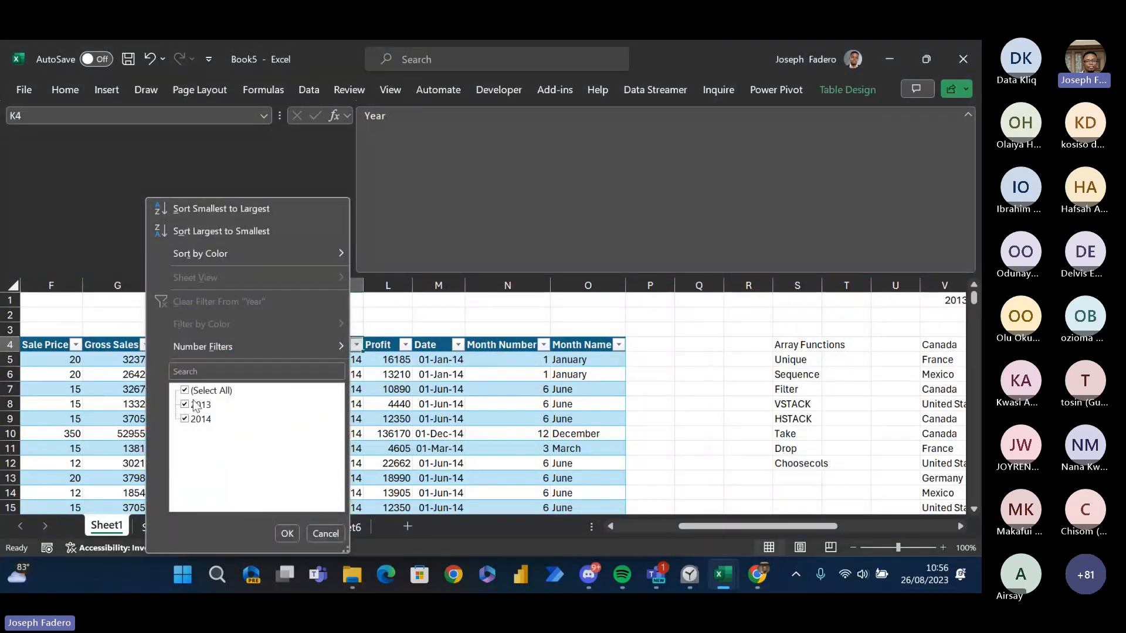
pyautogui.click(288, 533)
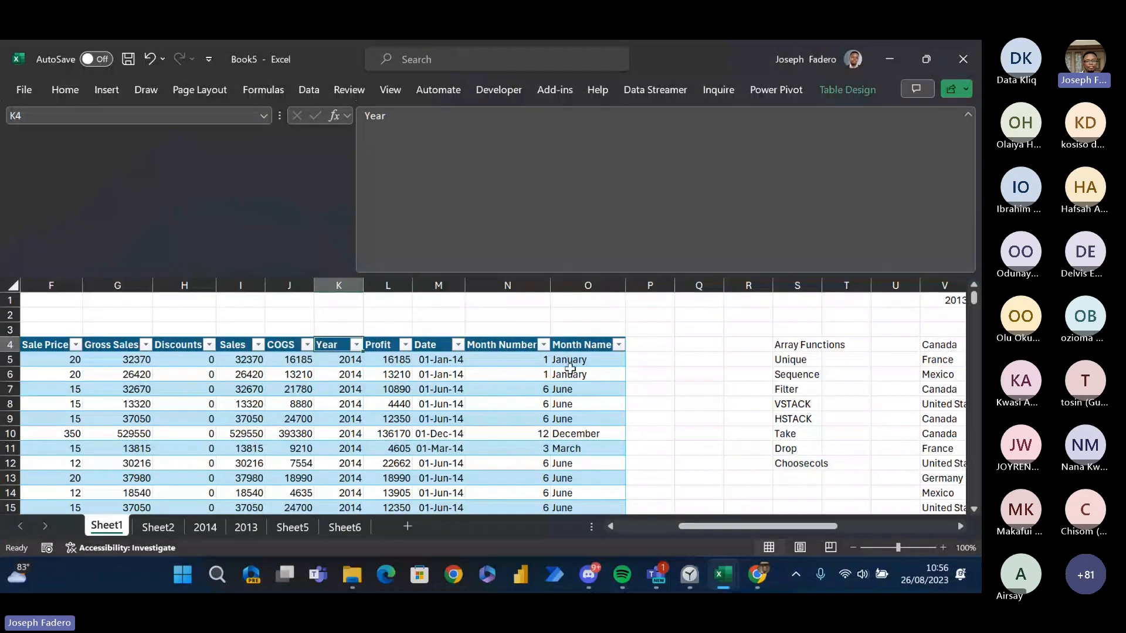
# - Compare the source table with the 2013 FILTER result starting at V4
pyautogui.click(569, 390)
pyautogui.press('Right')
pyautogui.press('Right')
pyautogui.press('Right')
pyautogui.press('Right')
pyautogui.press('Right')
pyautogui.press('Right')
pyautogui.press('Right')
pyautogui.press('Right')
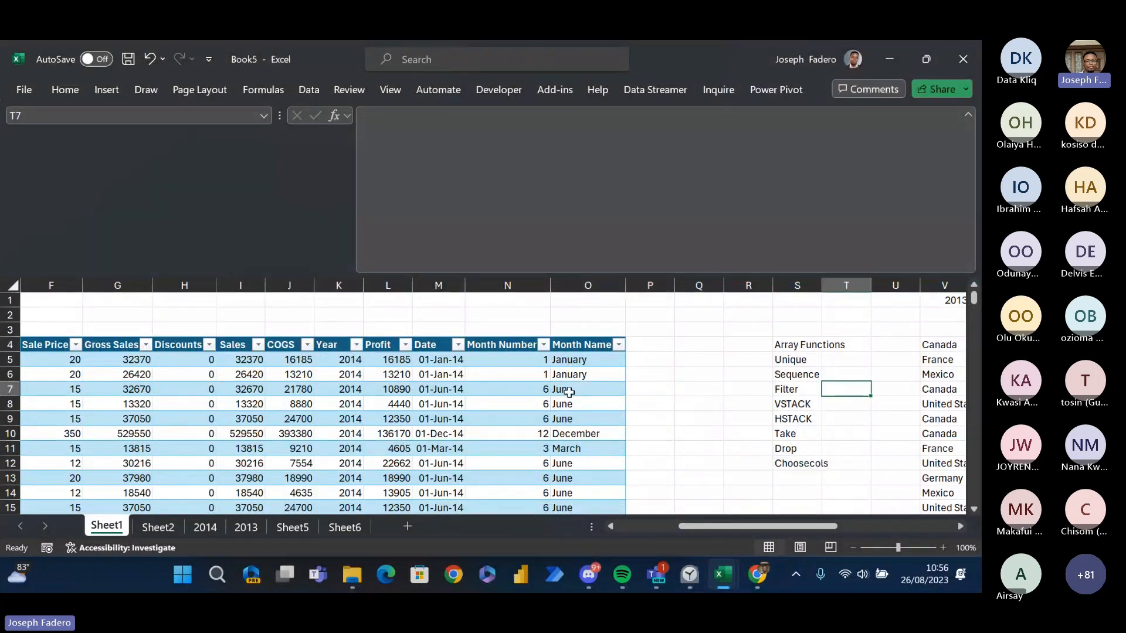
pyautogui.press('Right')
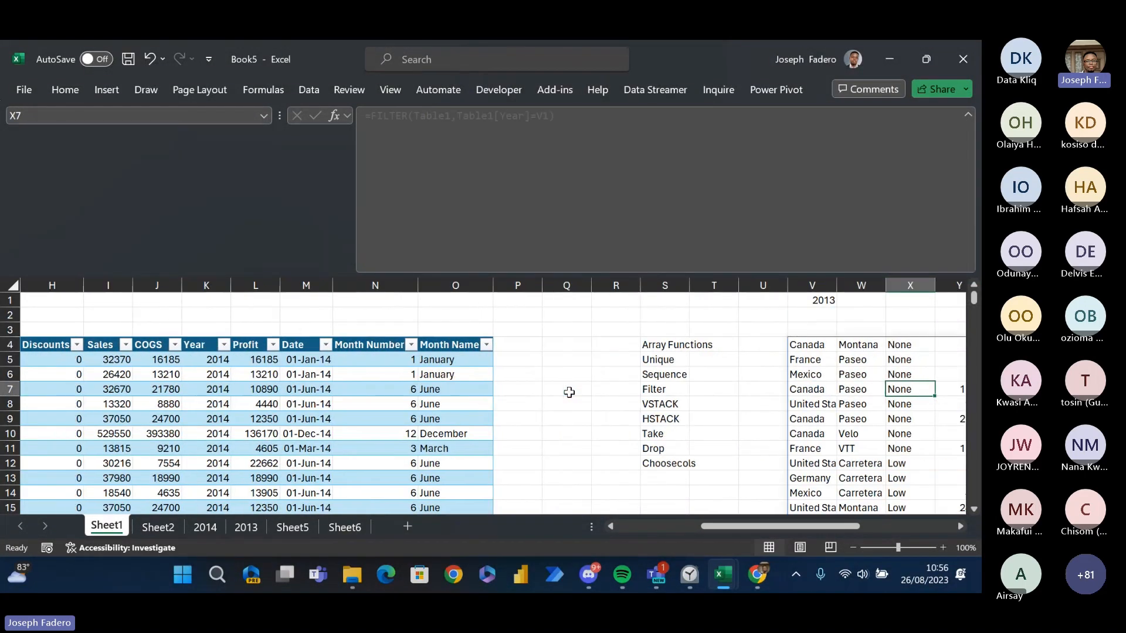
# - Examine the filtered 2013 records spilled from V4 and the year criterion in V1
pyautogui.press('Left')
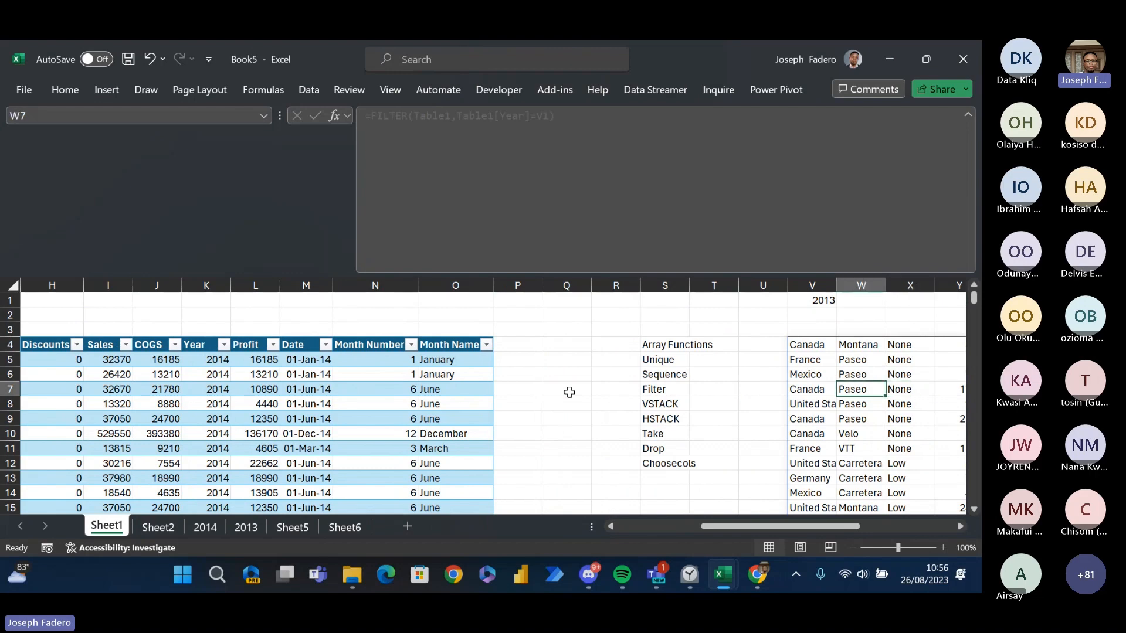
pyautogui.press('Right')
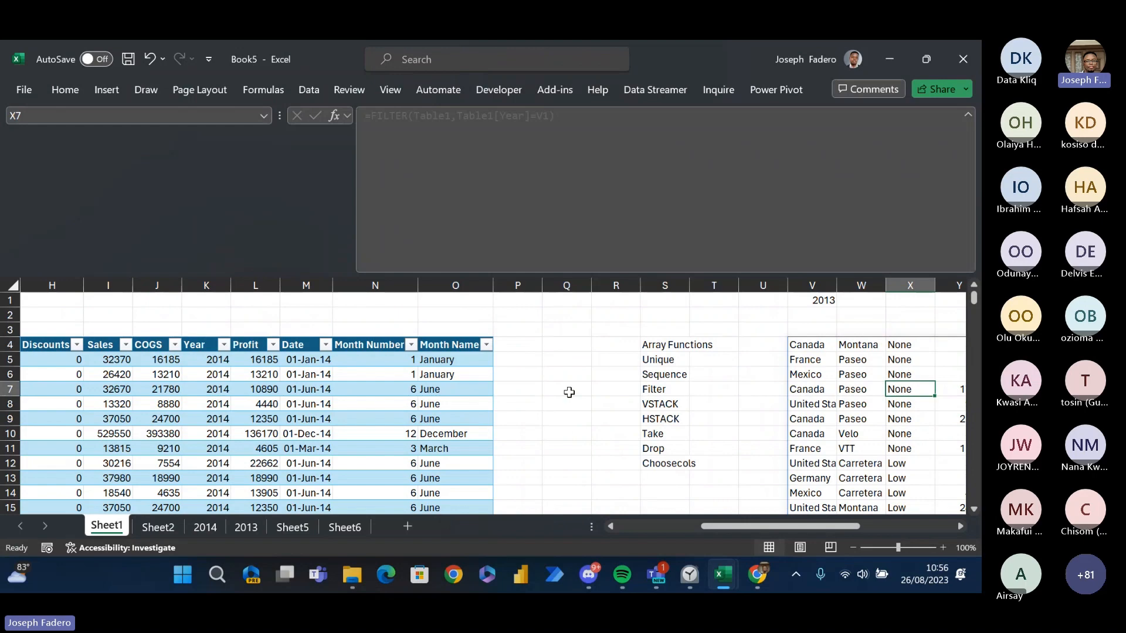
pyautogui.press('Left')
pyautogui.press('Left')
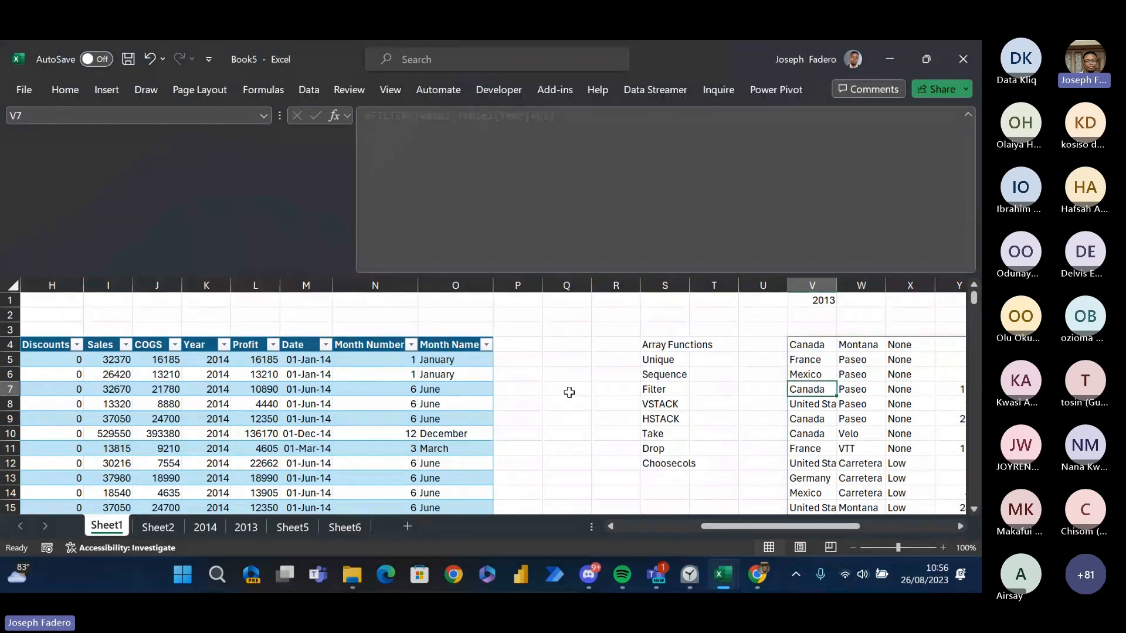
pyautogui.press('Down')
pyautogui.press('Down')
pyautogui.press('Up')
pyautogui.press('Up')
pyautogui.press('Up')
pyautogui.press('Up')
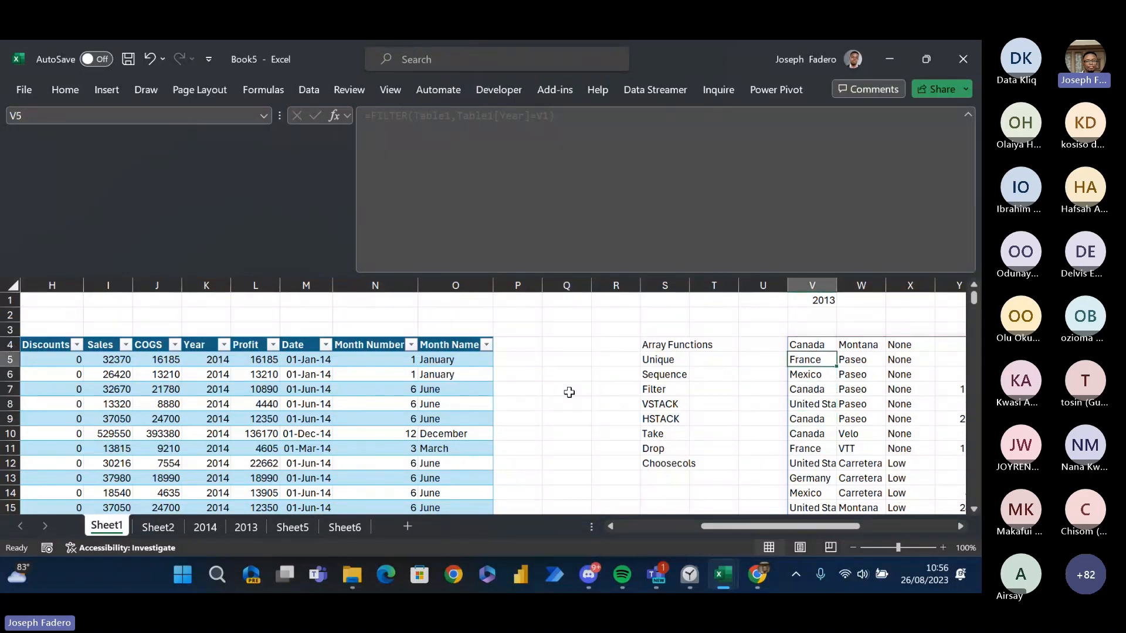
pyautogui.press('Up')
pyautogui.press('Up')
pyautogui.press('Up')
pyautogui.press('Up')
pyautogui.press('Right')
pyautogui.press('Right')
pyautogui.press('Right')
pyautogui.press('Left')
pyautogui.press('Left')
pyautogui.press('Left')
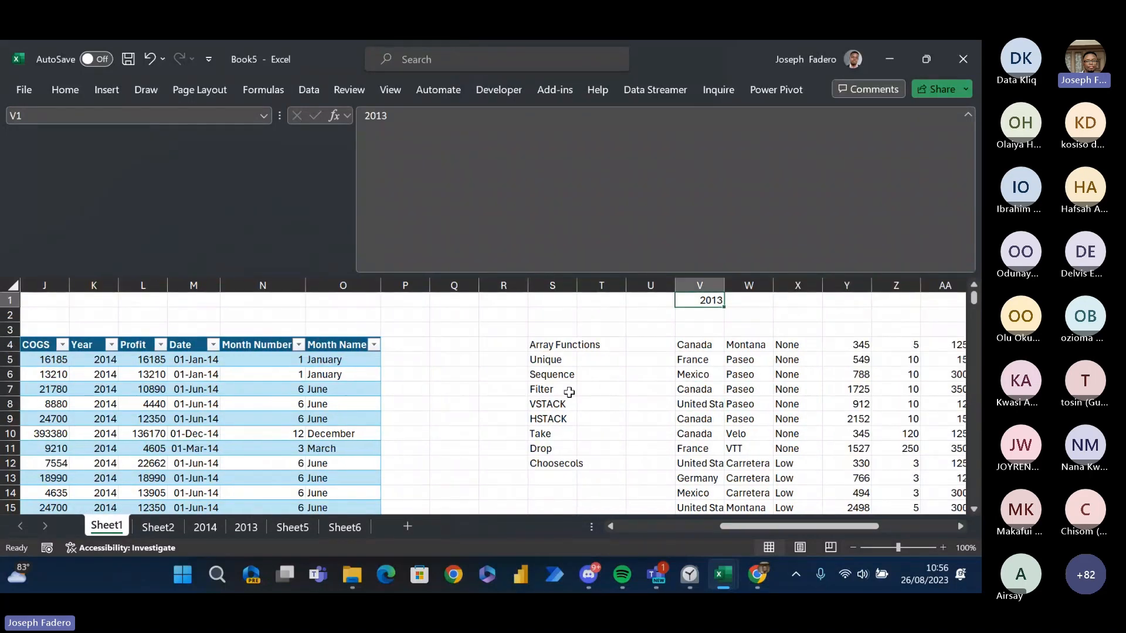
# - Wrap the FILTER formula in V4 inside TAKE to return only the first 3 rows
pyautogui.press('Down')
pyautogui.press('Down')
pyautogui.press('Down')
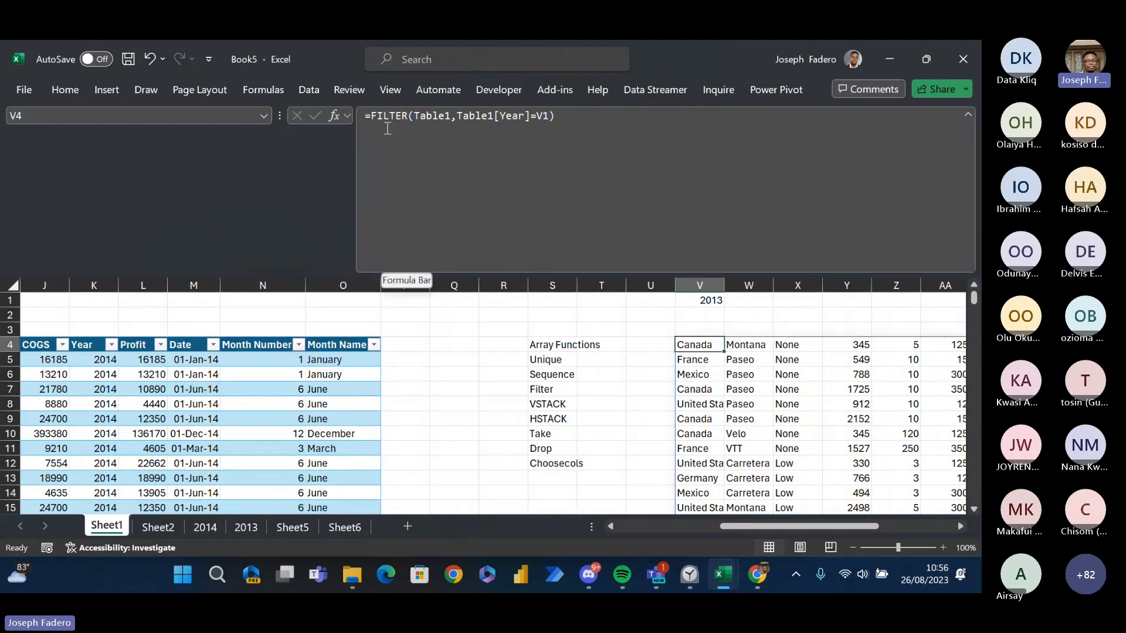
pyautogui.click(374, 113)
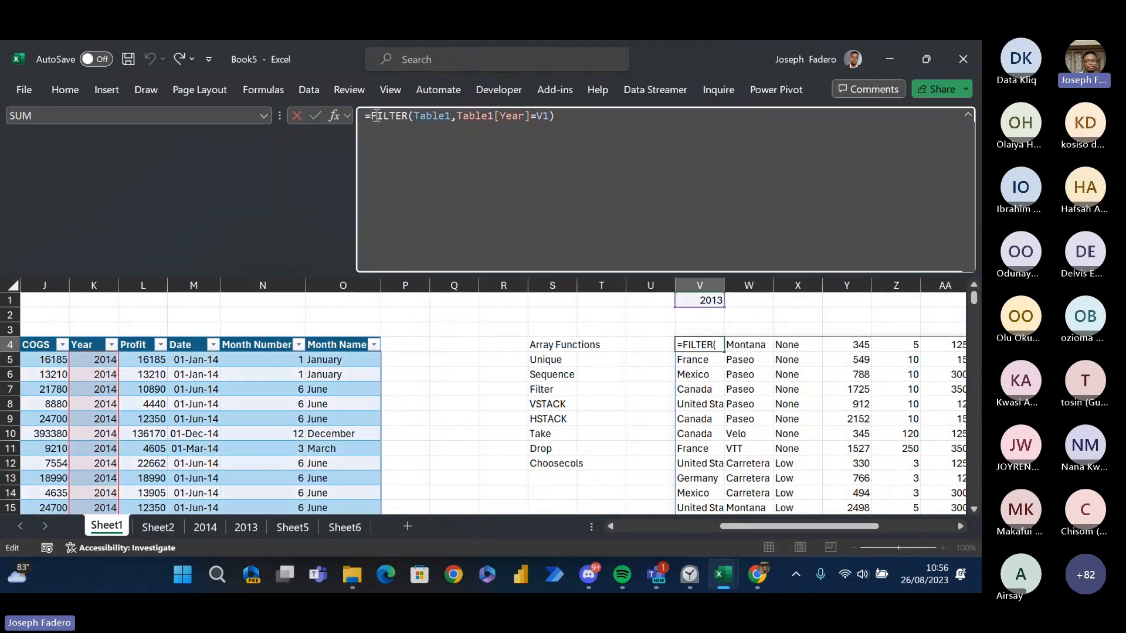
pyautogui.write('Take')
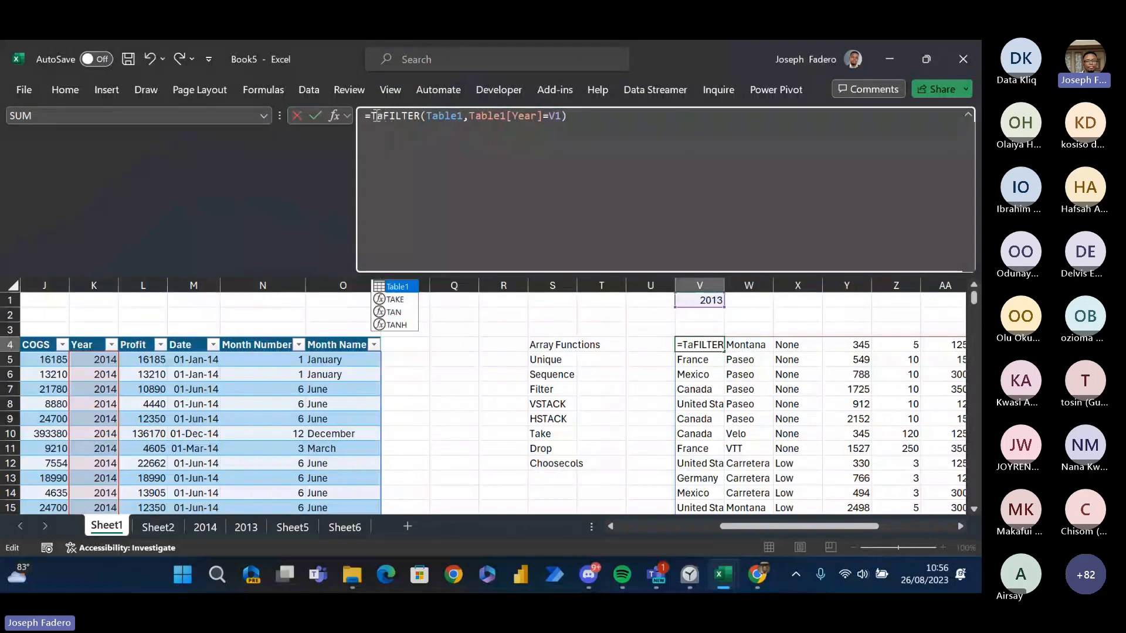
pyautogui.press('Tab')
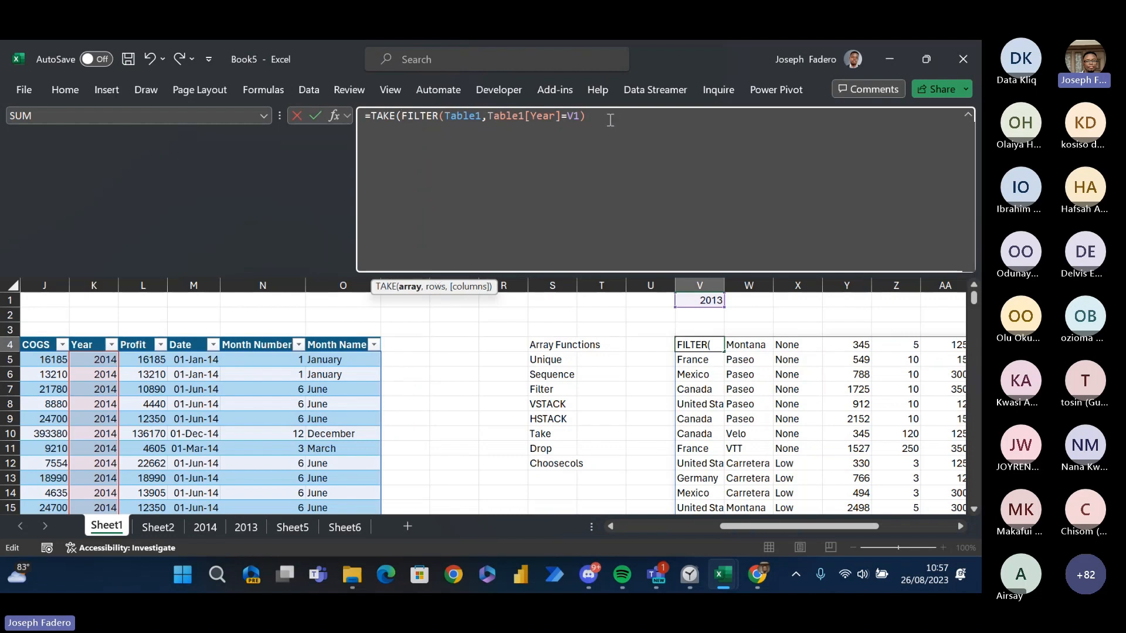
pyautogui.click(610, 119)
pyautogui.write(',')
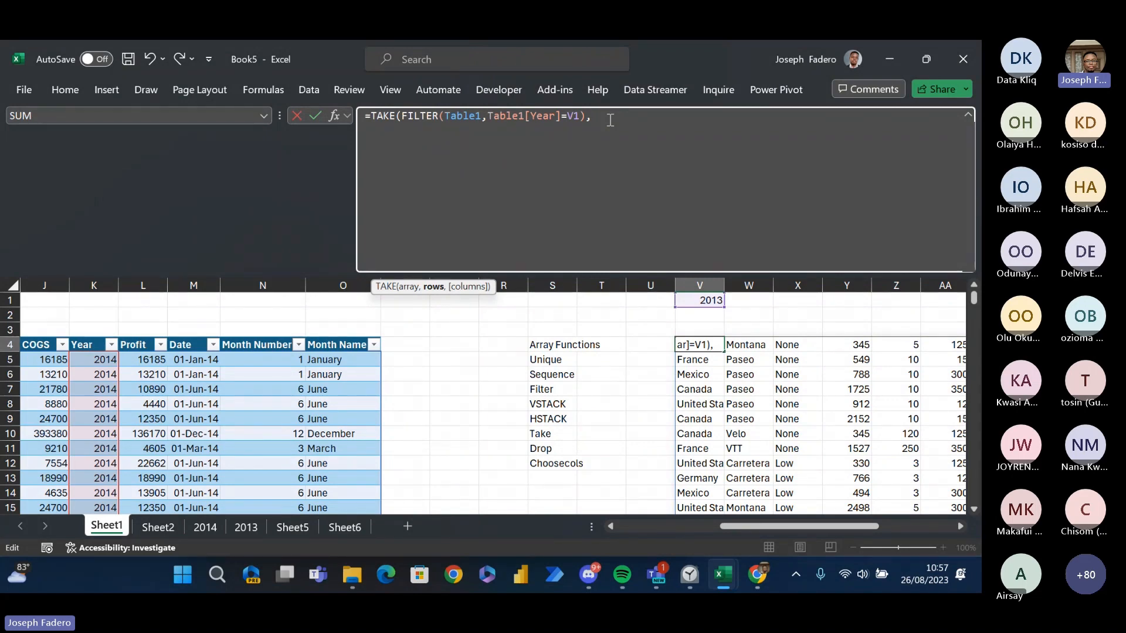
pyautogui.write('3)')
pyautogui.press('Return')
# - Review all columns of the TAKE result and its formula in V4
pyautogui.press('Right')
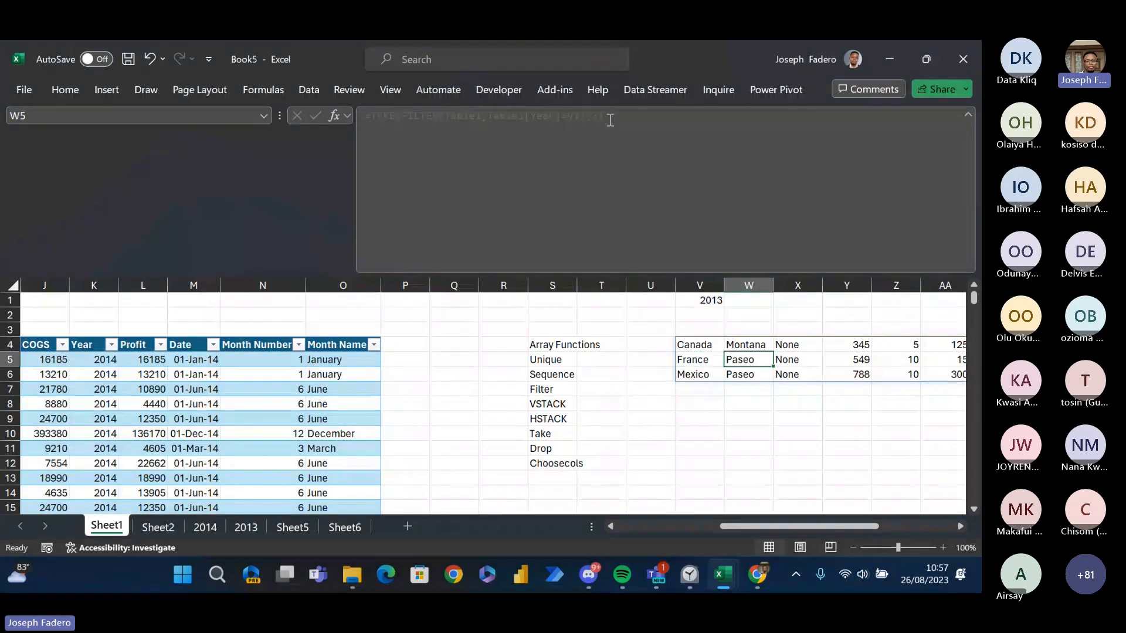
pyautogui.press('Right')
pyautogui.press('Right')
pyautogui.press('Right')
pyautogui.press('Right')
pyautogui.press('Right')
pyautogui.press('Right')
pyautogui.press('Right')
pyautogui.press('Right')
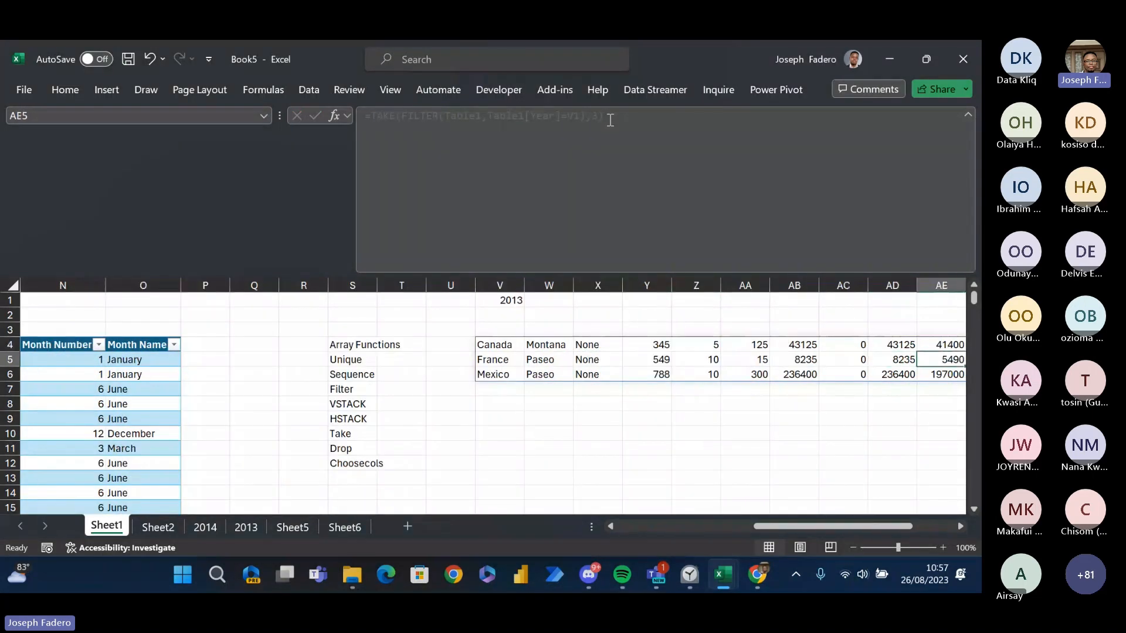
pyautogui.press('Right')
pyautogui.press('Right')
pyautogui.press('Right')
pyautogui.press('Right')
pyautogui.press('Left')
pyautogui.press('Left')
pyautogui.press('Left')
pyautogui.press('Left')
pyautogui.press('Left')
pyautogui.press('Left')
pyautogui.press('Left')
pyautogui.press('Left')
pyautogui.press('Left')
pyautogui.press('Left')
pyautogui.press('Left')
pyautogui.press('Left')
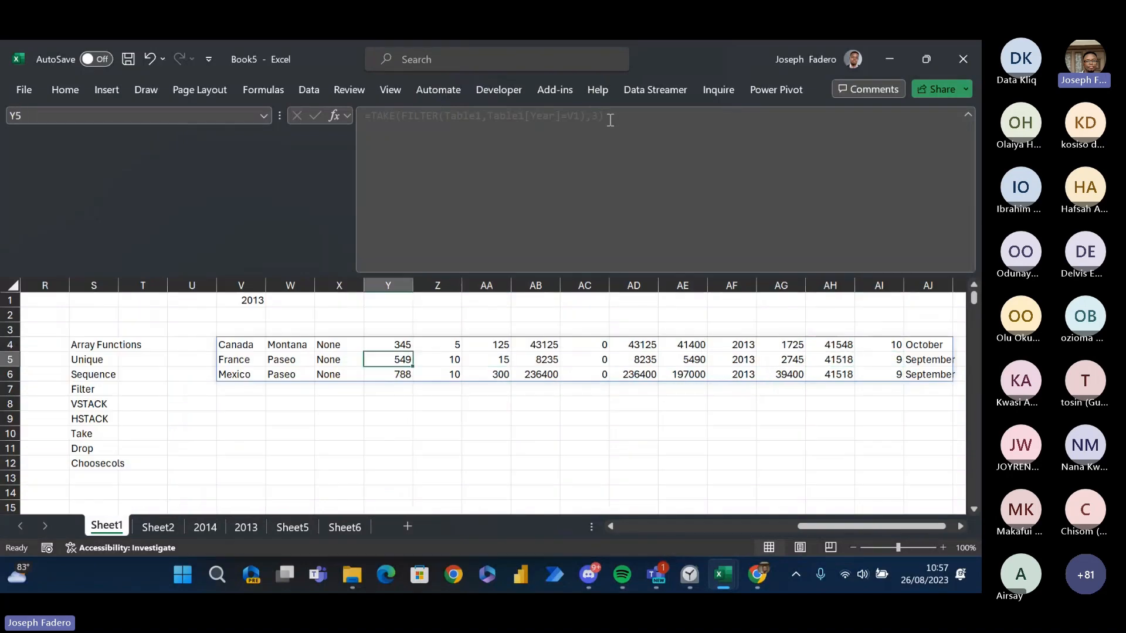
pyautogui.press('Left')
pyautogui.press('Left')
pyautogui.press('Up')
pyautogui.press('Right')
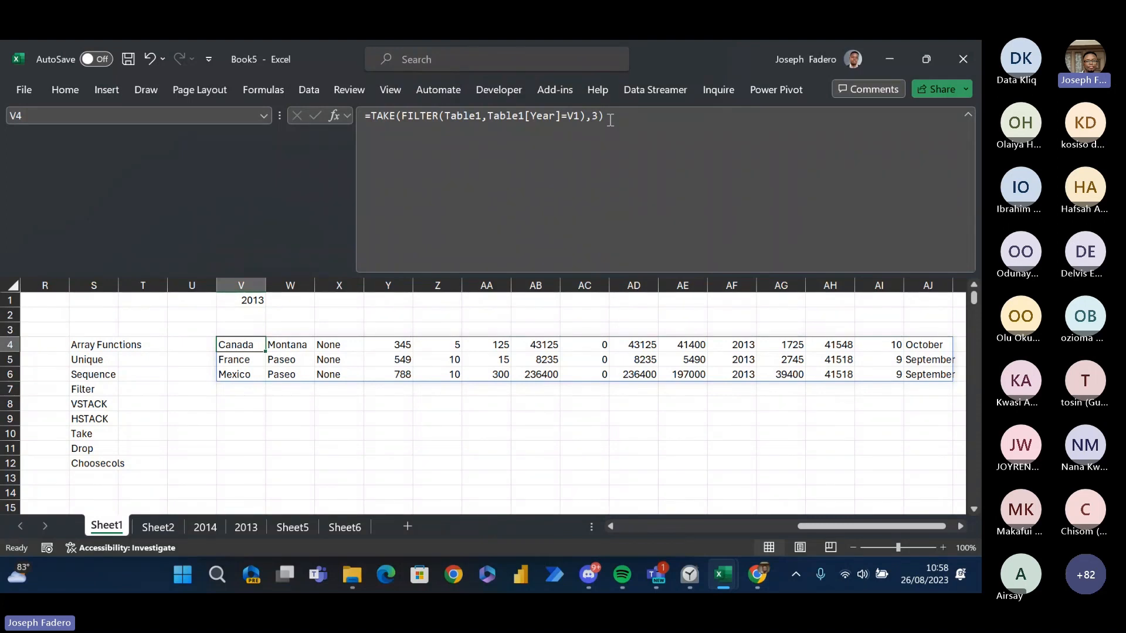
pyautogui.moveTo(855, 526); pyautogui.dragTo(845, 498)
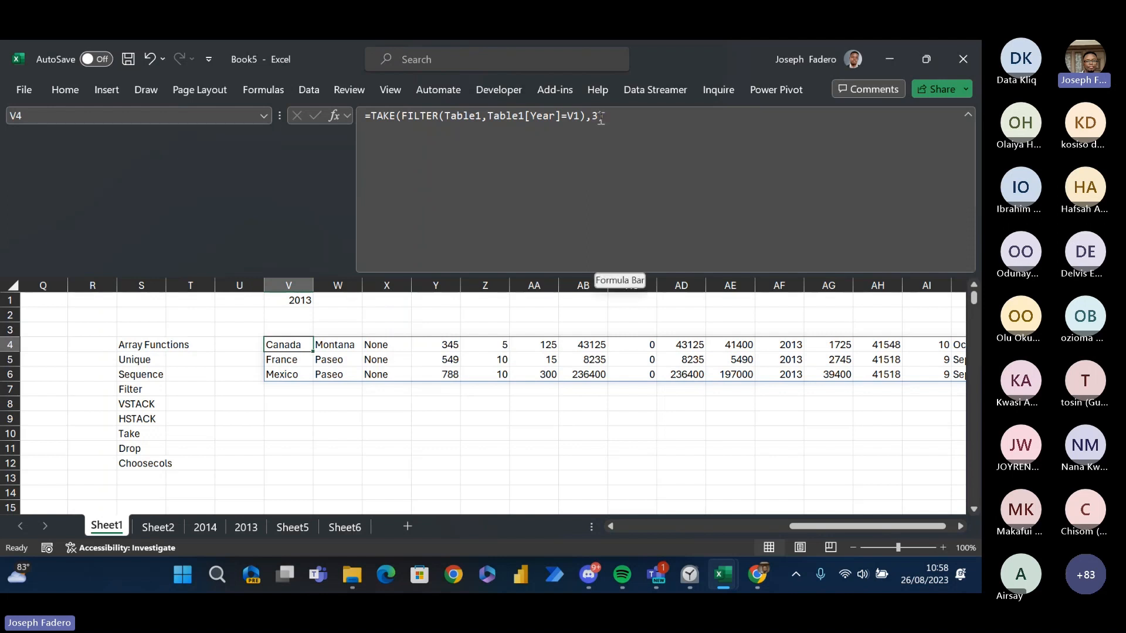
# - Nest SORTBY around the FILTER inside V4's TAKE formula and add a separator for the by_array1 argument
pyautogui.moveTo(601, 117); pyautogui.dragTo(401, 107)
pyautogui.click(402, 111)
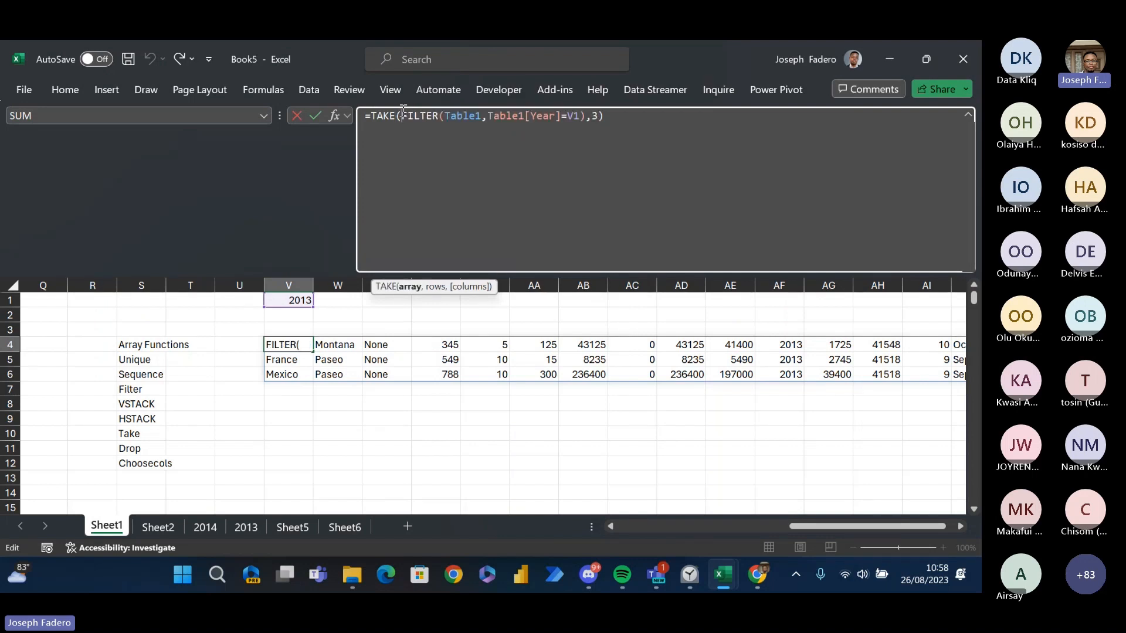
pyautogui.write('sortn')
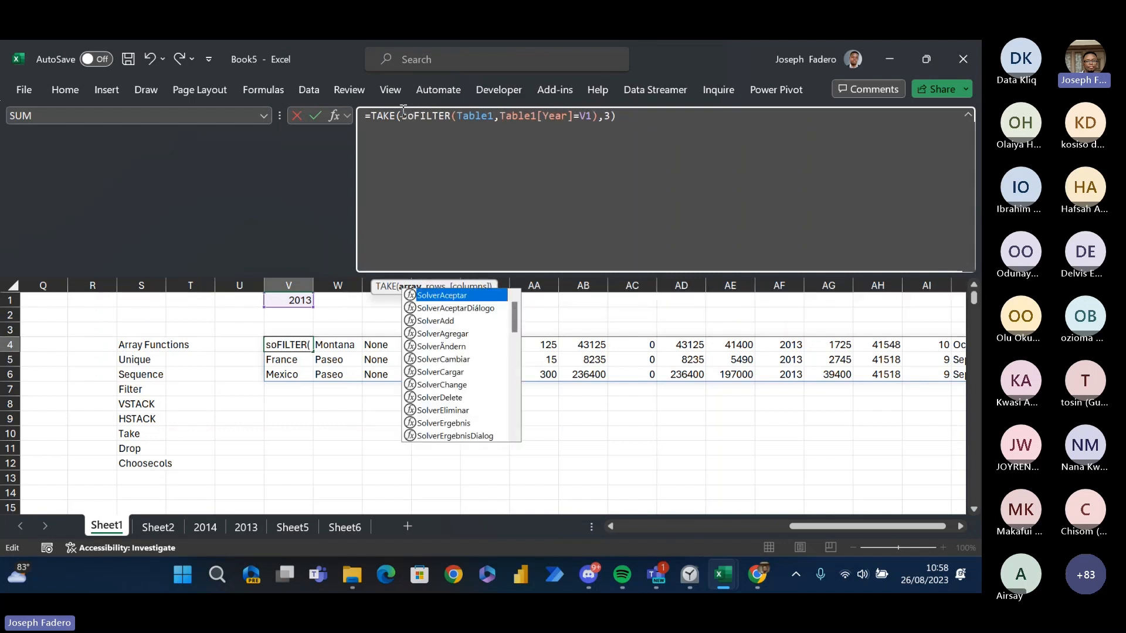
pyautogui.press('BackSpace')
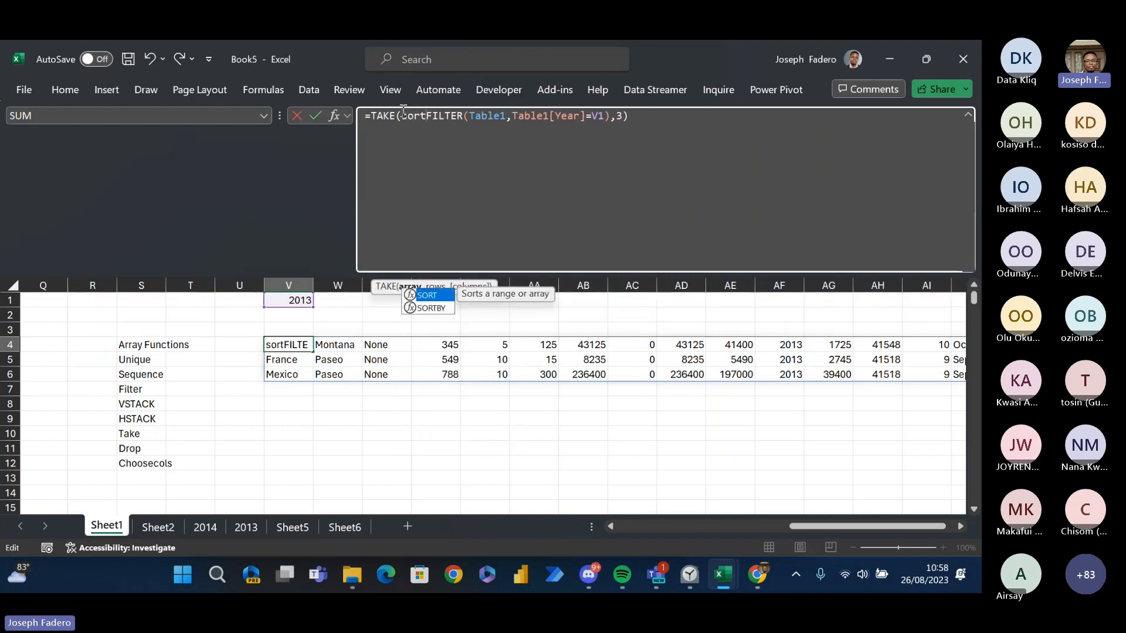
pyautogui.press('Down')
pyautogui.press('Tab')
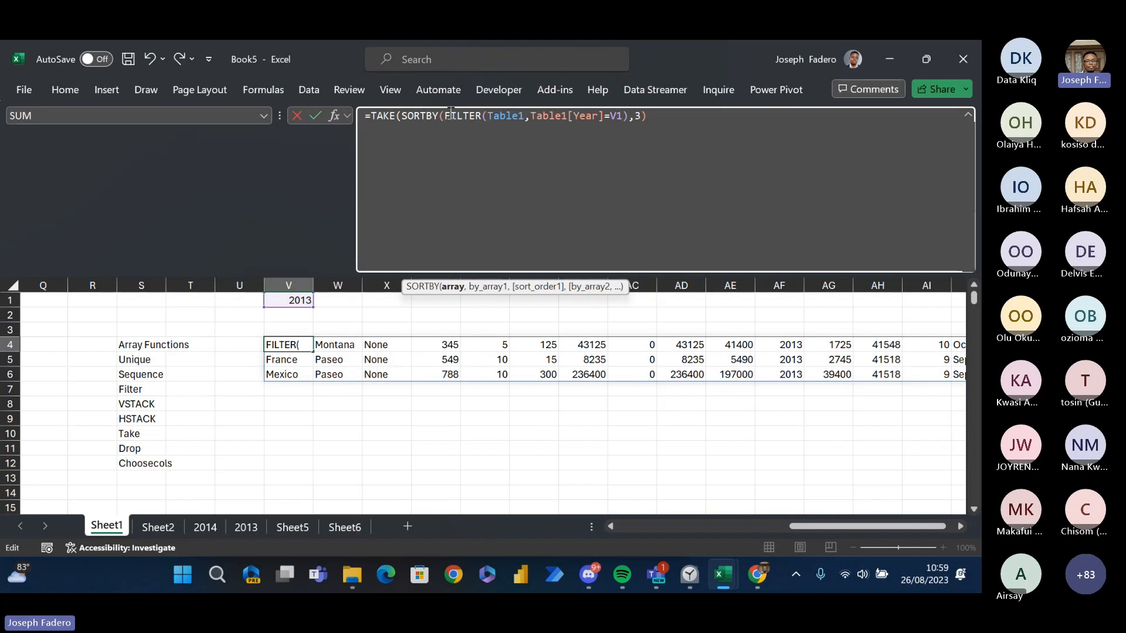
pyautogui.click(625, 115)
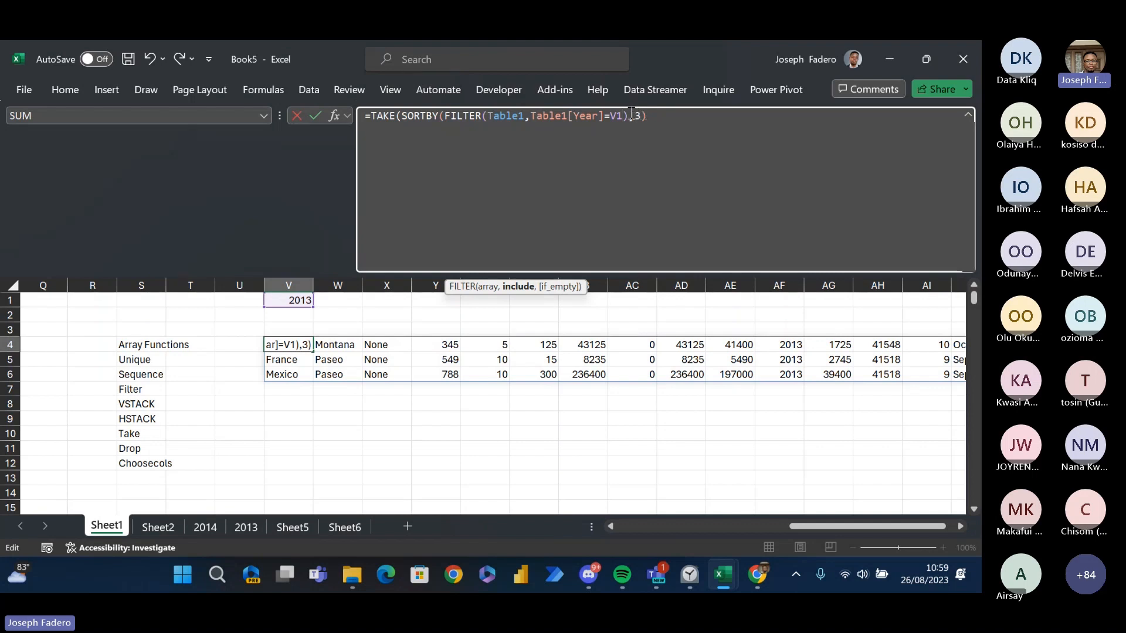
pyautogui.click(632, 115)
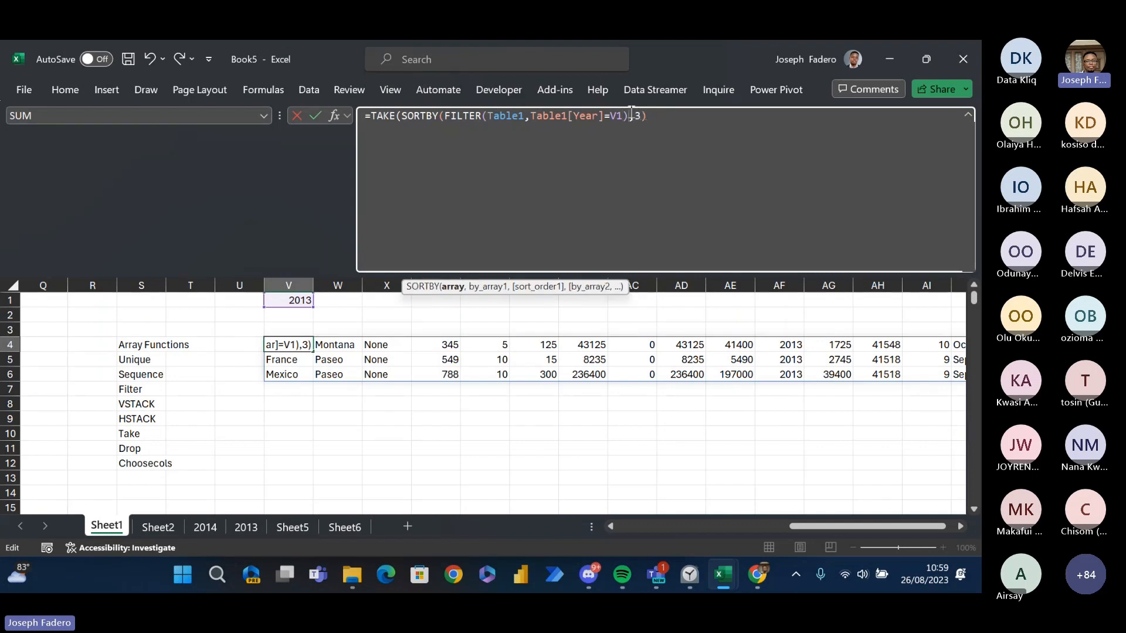
pyautogui.write(',')
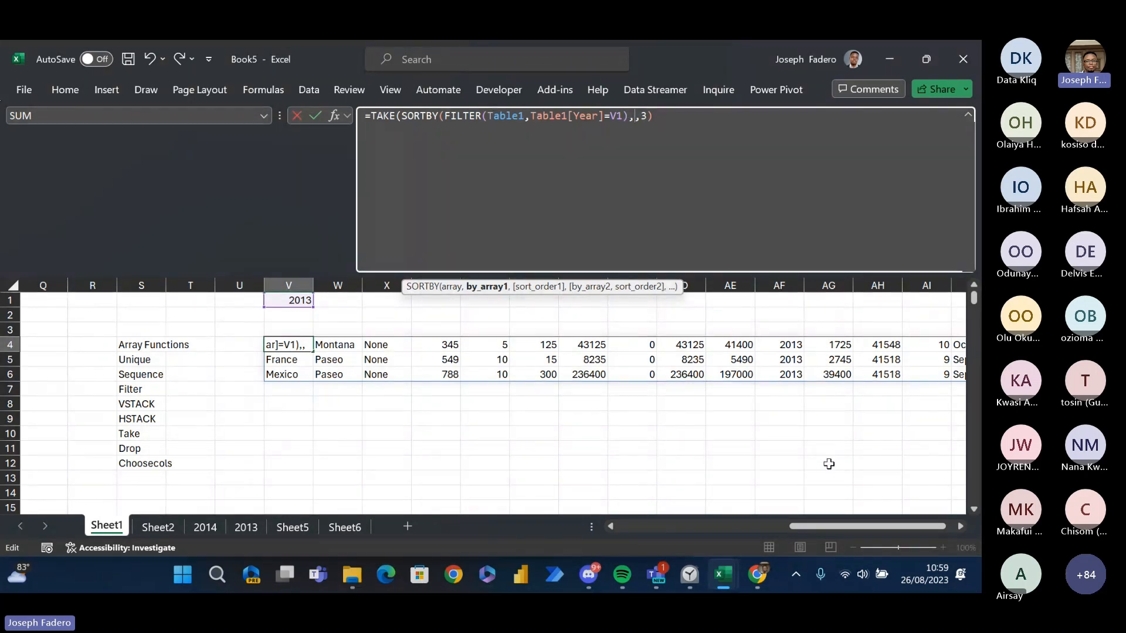
# - Remove TAKE's rows argument of 3 from V4's formula, keeping one separator after FILTER for SORTBY's by_array1
pyautogui.moveTo(862, 528); pyautogui.dragTo(733, 352)
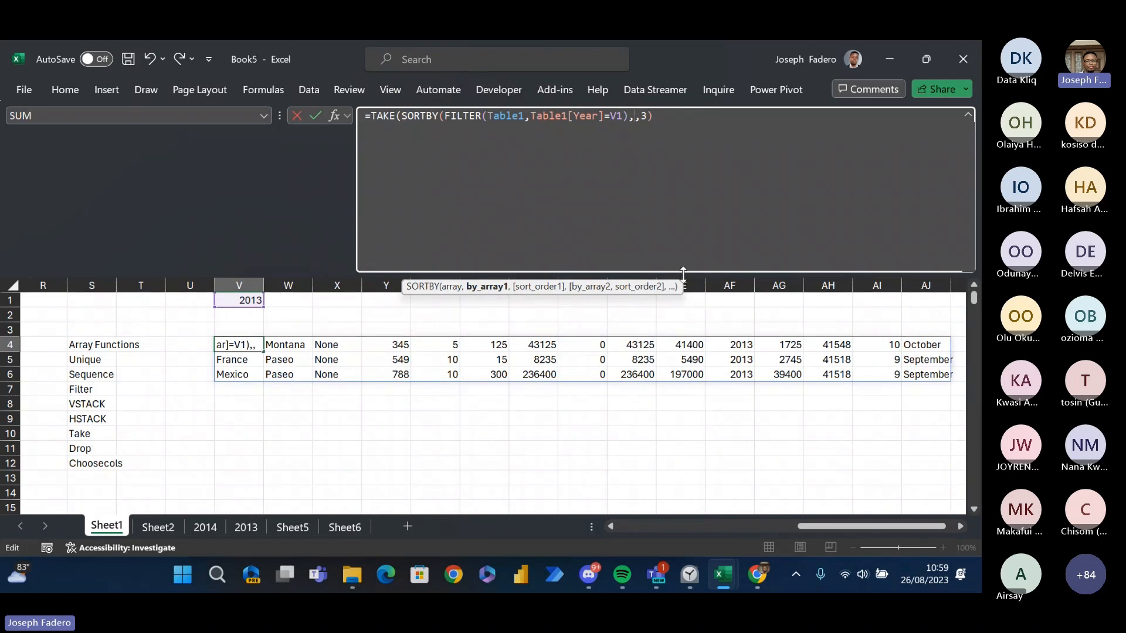
pyautogui.click(647, 116)
pyautogui.press('BackSpace')
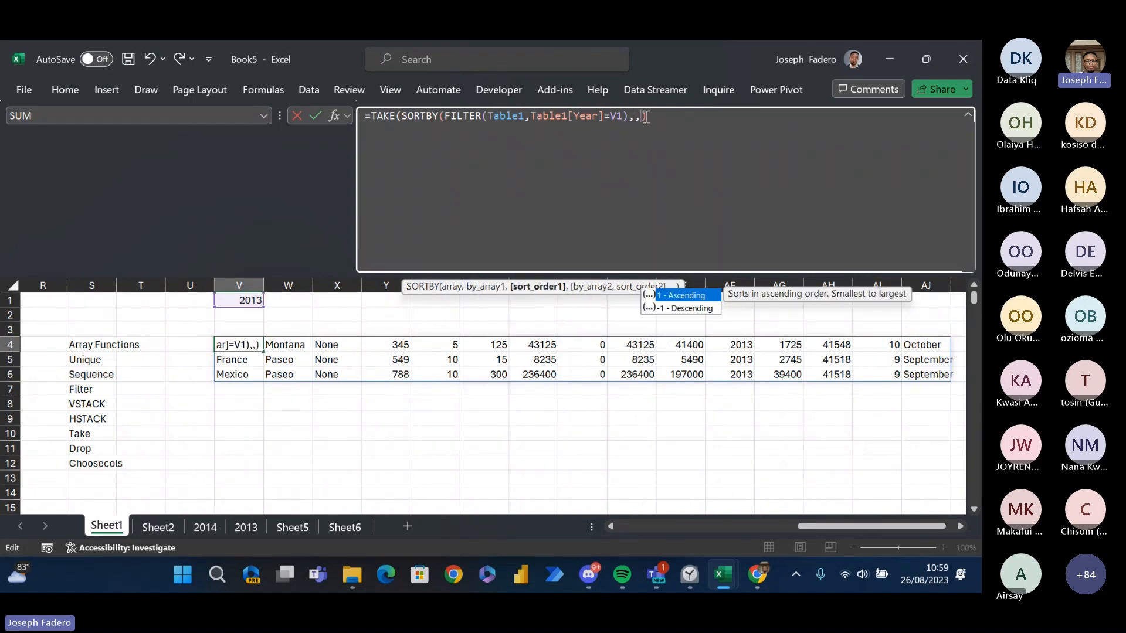
pyautogui.press('BackSpace')
pyautogui.press('BackSpace')
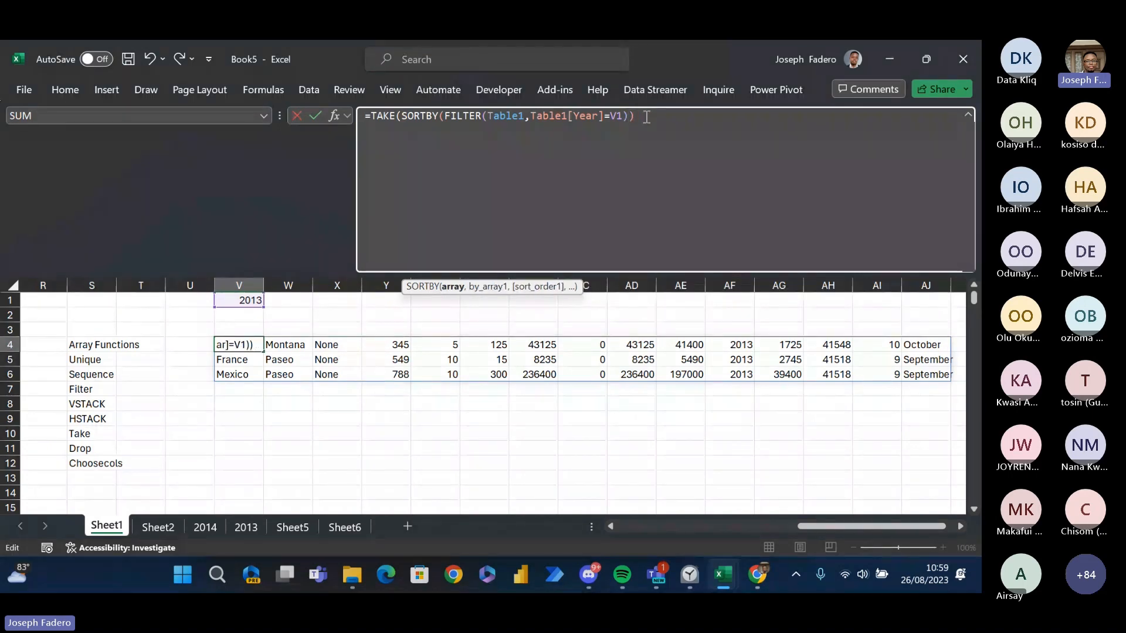
pyautogui.write(',')
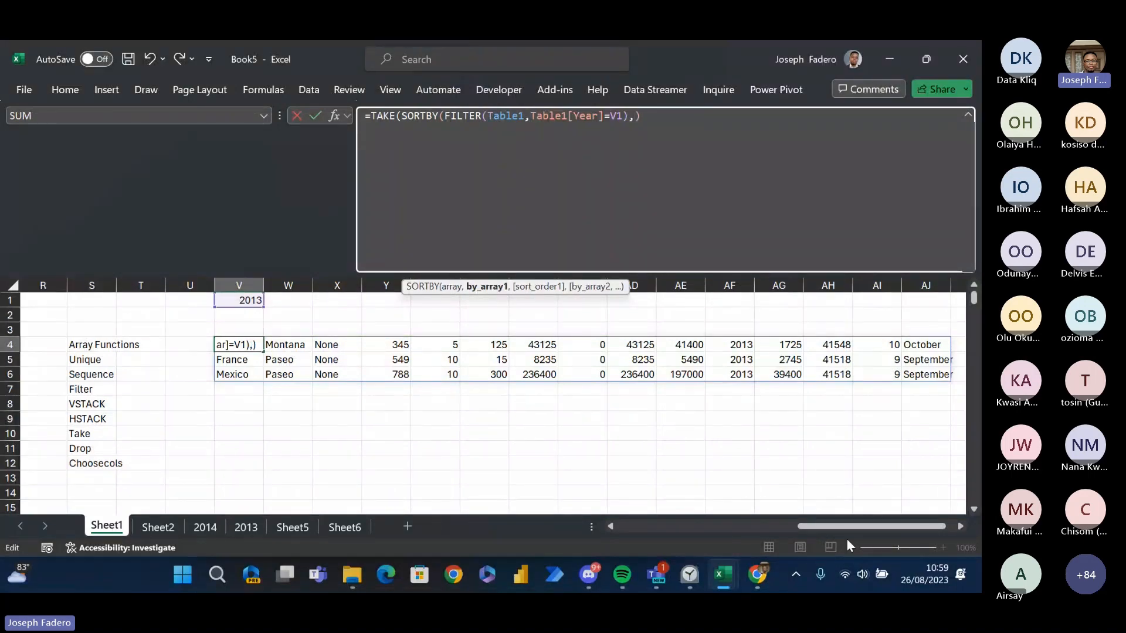
# - Use the entire Sales column of Table1 as SORTBY's by_array1 argument
pyautogui.moveTo(842, 528); pyautogui.dragTo(649, 442)
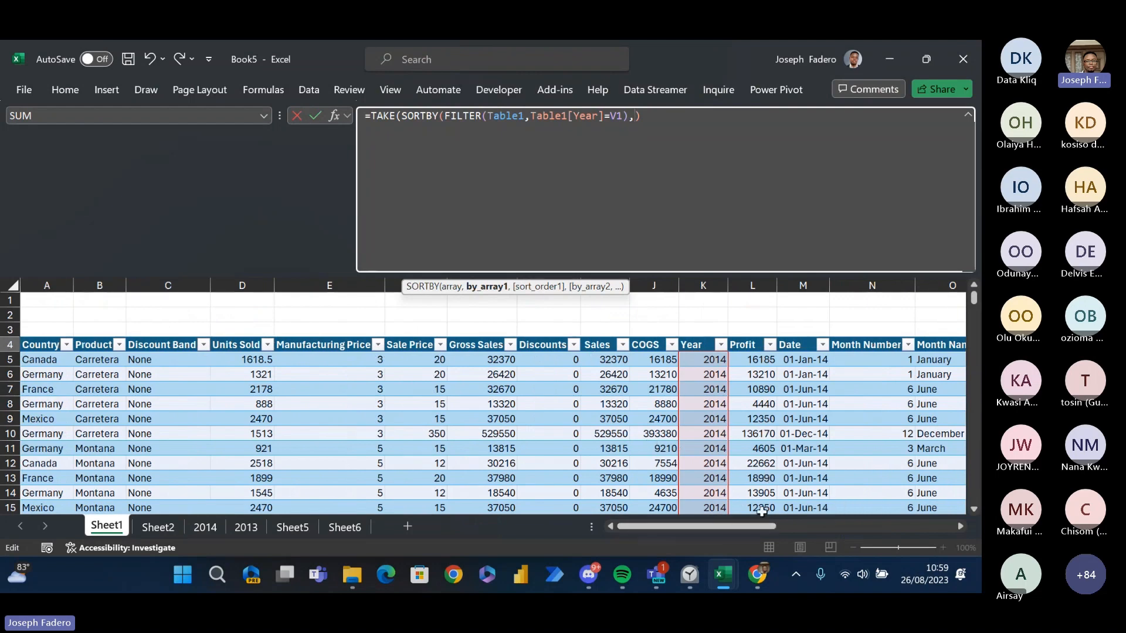
pyautogui.moveTo(758, 522); pyautogui.dragTo(953, 462)
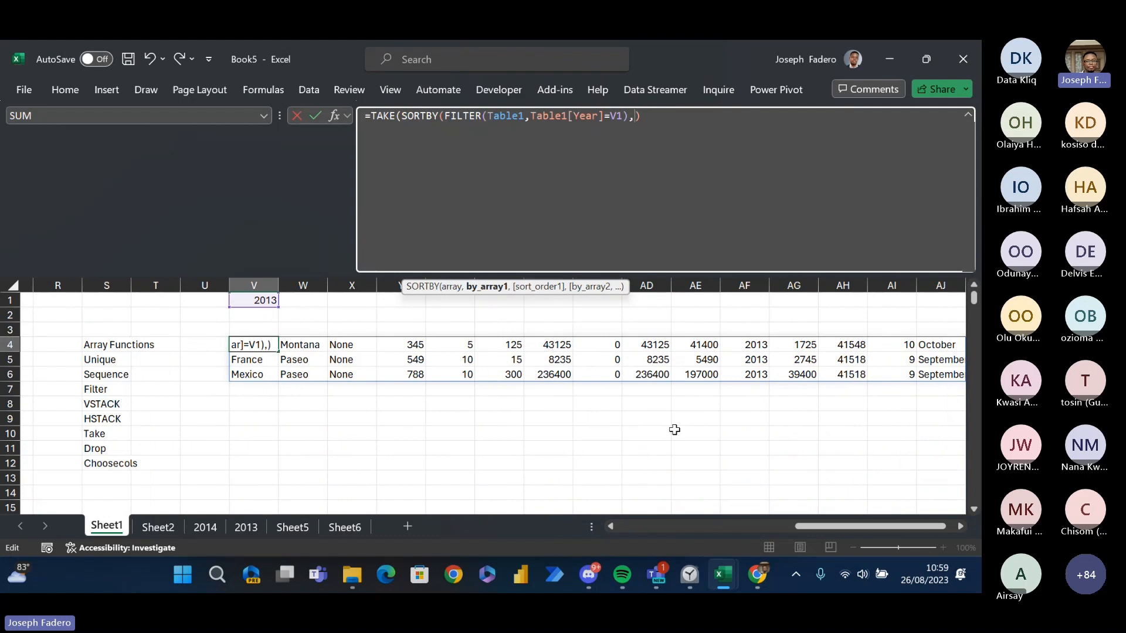
pyautogui.moveTo(808, 527); pyautogui.dragTo(622, 500)
pyautogui.click(436, 362)
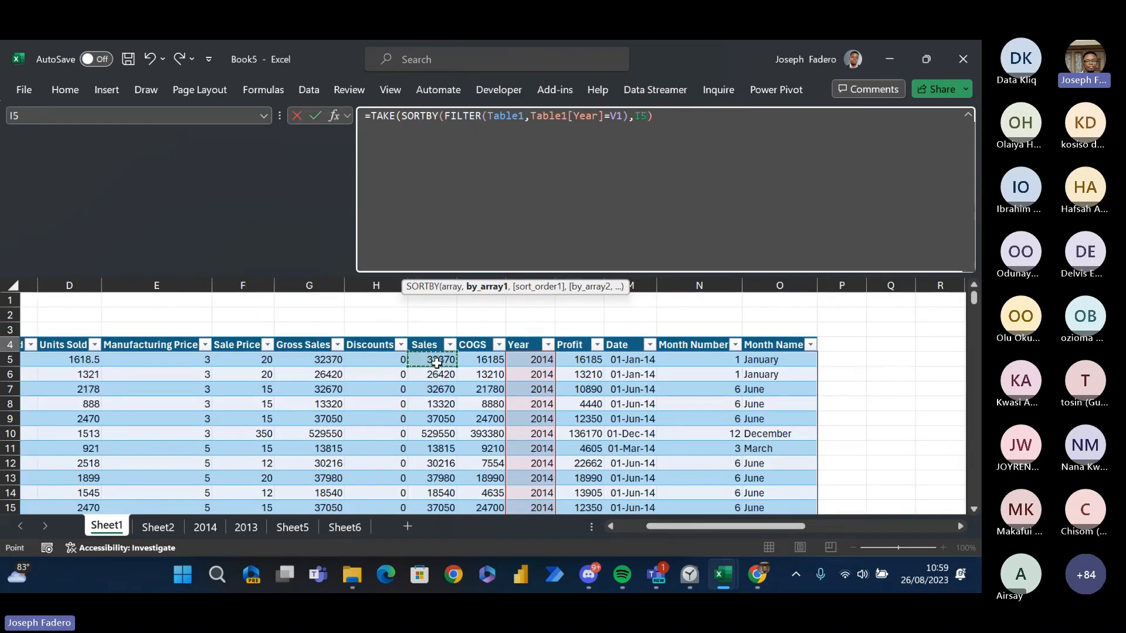
pyautogui.hotkey('ctrl', 'shift', 'Down')
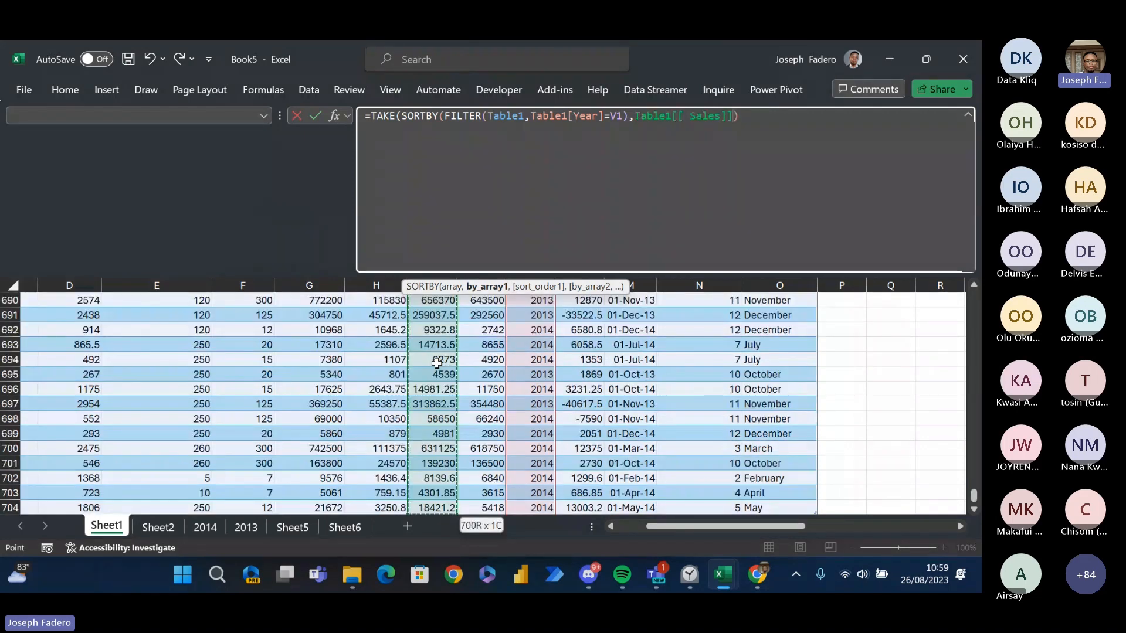
# - Try to set SORTBY's sort_order1 argument in V4's formula to Descend
pyautogui.write(',')
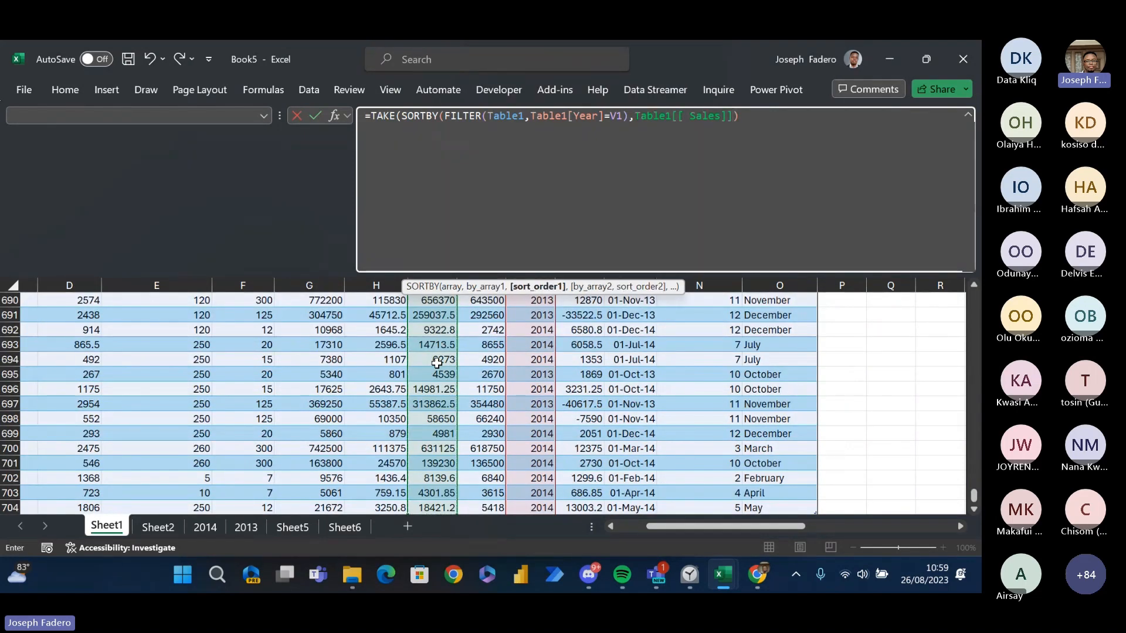
pyautogui.press('Escape')
pyautogui.write('Desc')
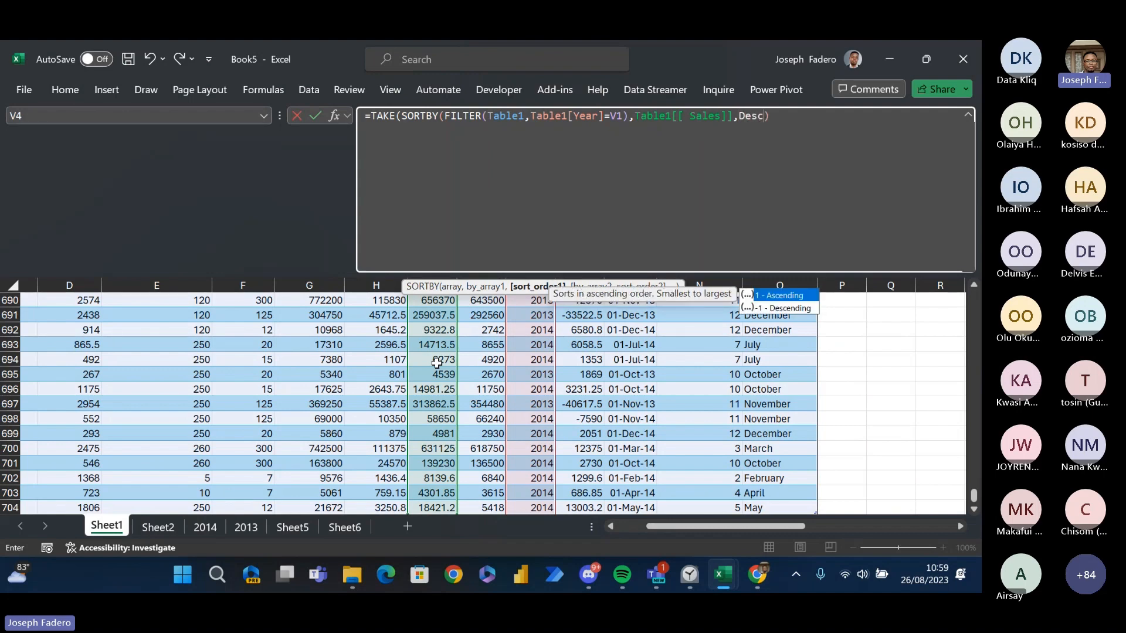
pyautogui.write('end')
pyautogui.click(832, 116)
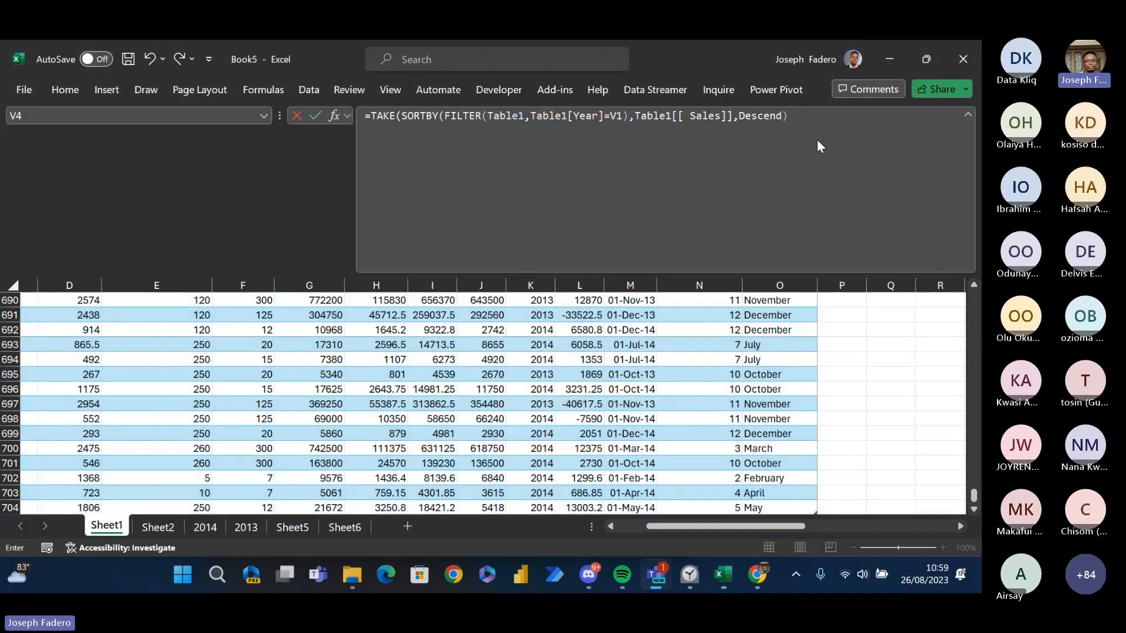
pyautogui.click(781, 117)
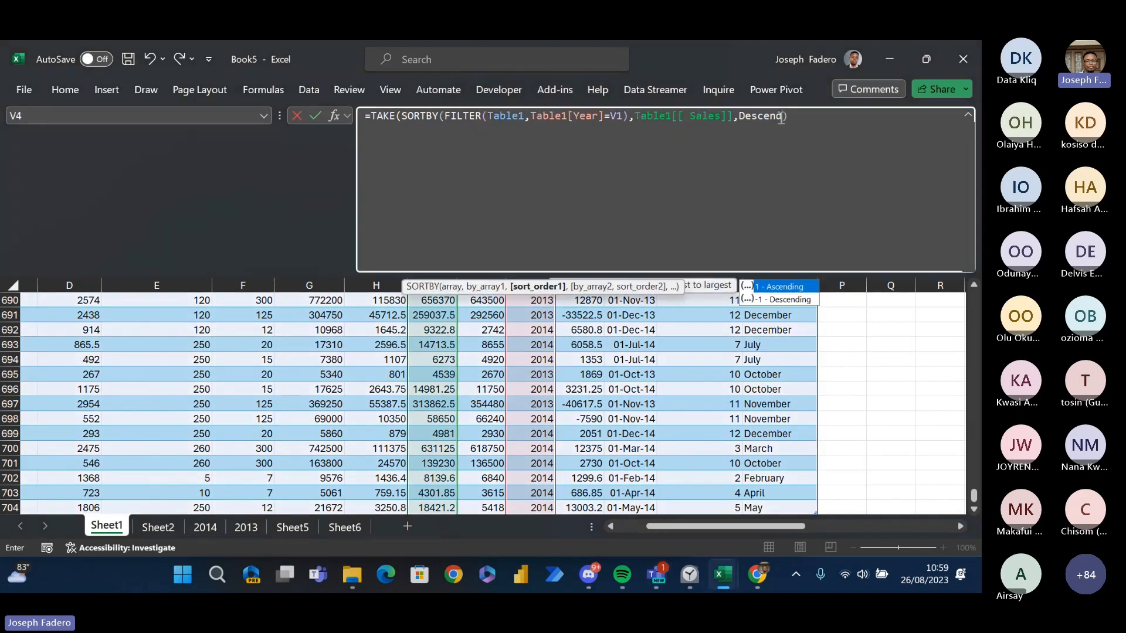
pyautogui.click(777, 300)
pyautogui.write('`')
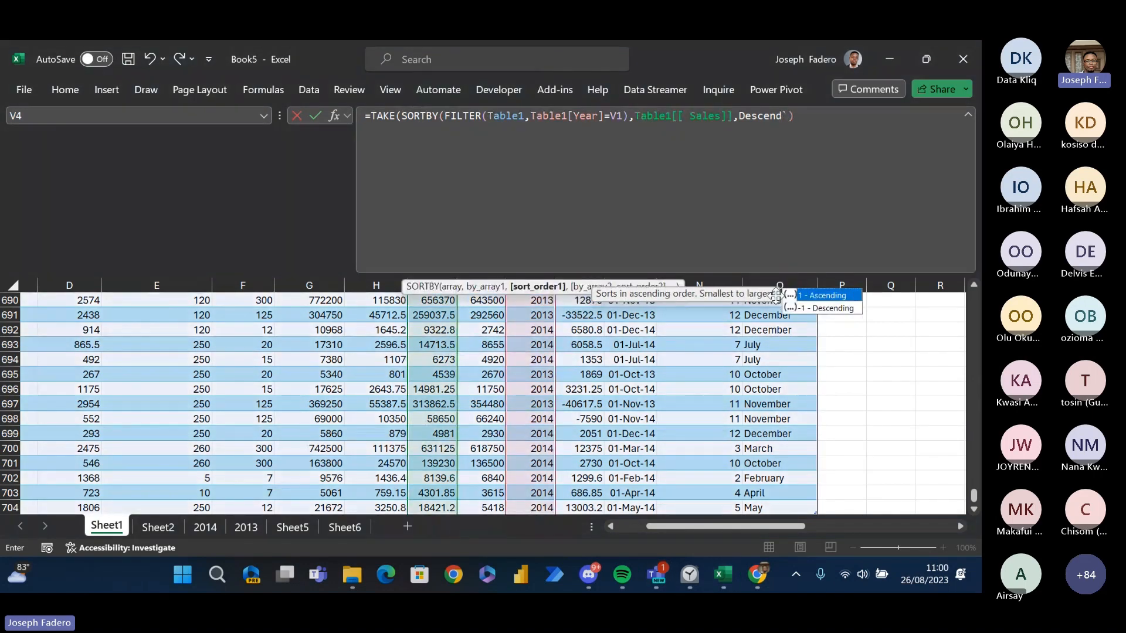
# - Replace the Descend text in V4's formula with -1 as SORTBY's sort_order1 argument
pyautogui.click(786, 120)
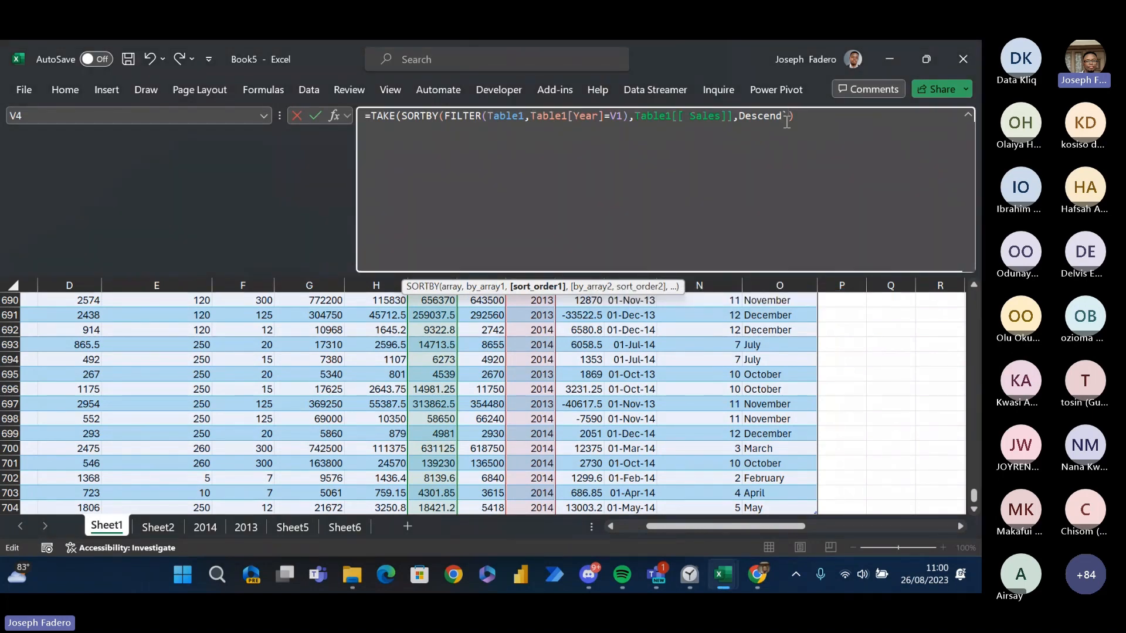
pyautogui.write(')')
pyautogui.press('BackSpace')
pyautogui.press('BackSpace')
pyautogui.press('BackSpace')
pyautogui.press('BackSpace')
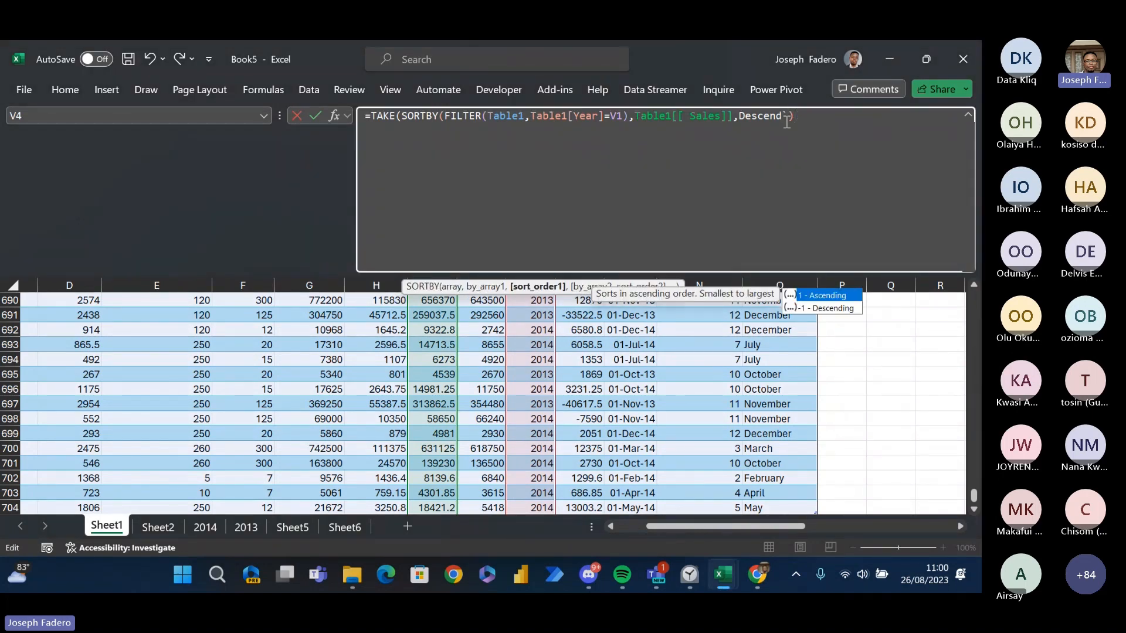
pyautogui.press('BackSpace')
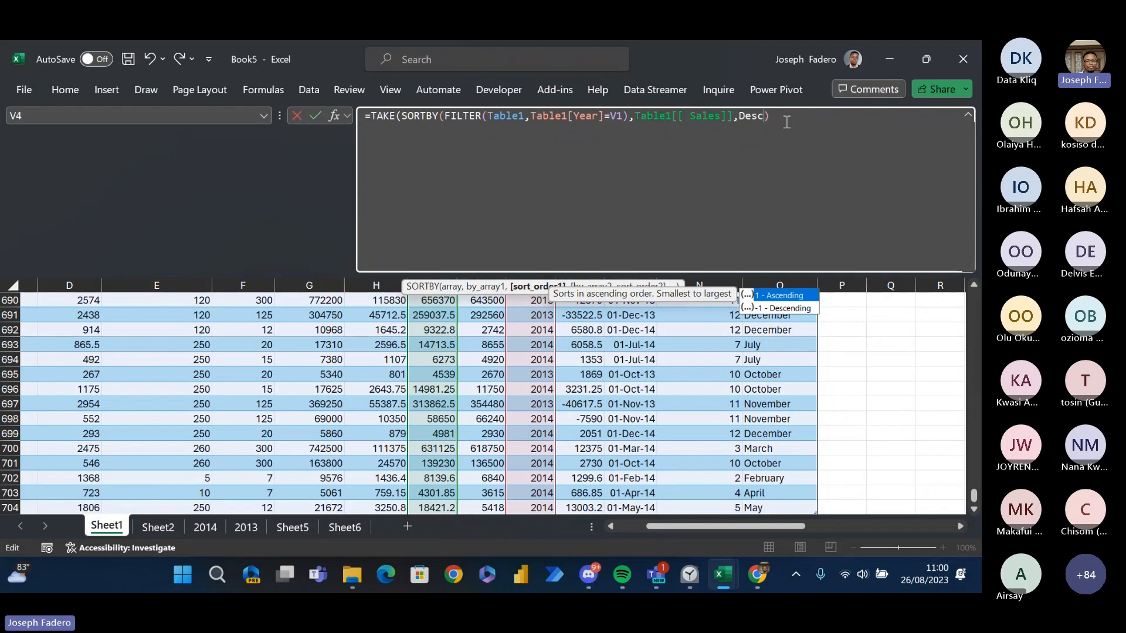
pyautogui.press('BackSpace')
pyautogui.press('BackSpace')
pyautogui.press('BackSpace')
pyautogui.press('BackSpace')
pyautogui.write('1')
pyautogui.press('BackSpace')
pyautogui.write('-1')
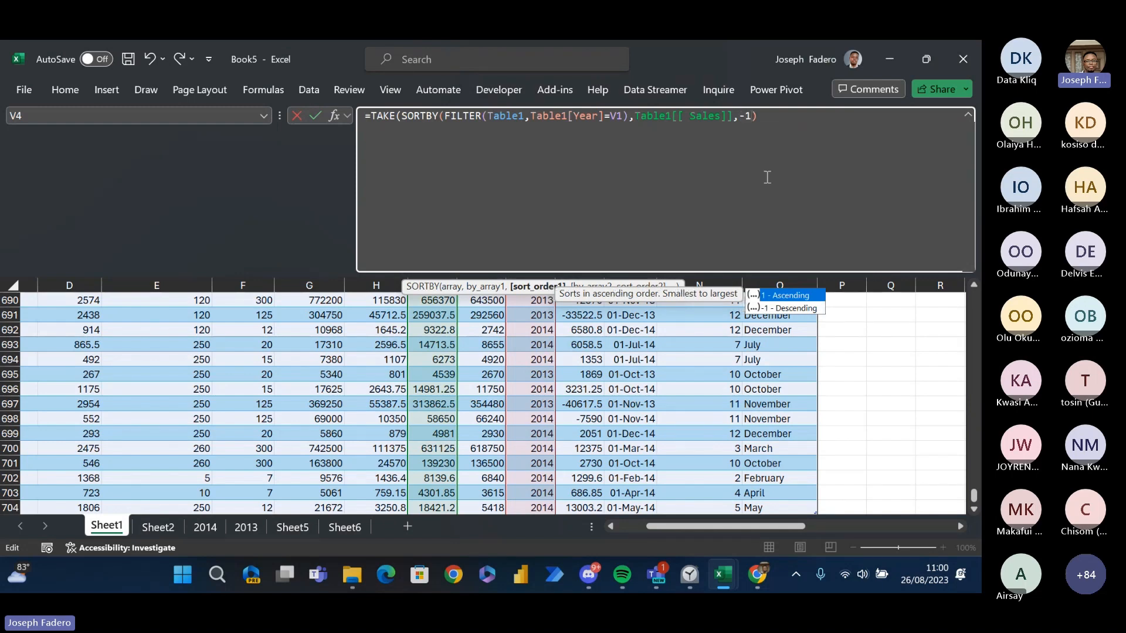
pyautogui.write(',')
pyautogui.press('BackSpace')
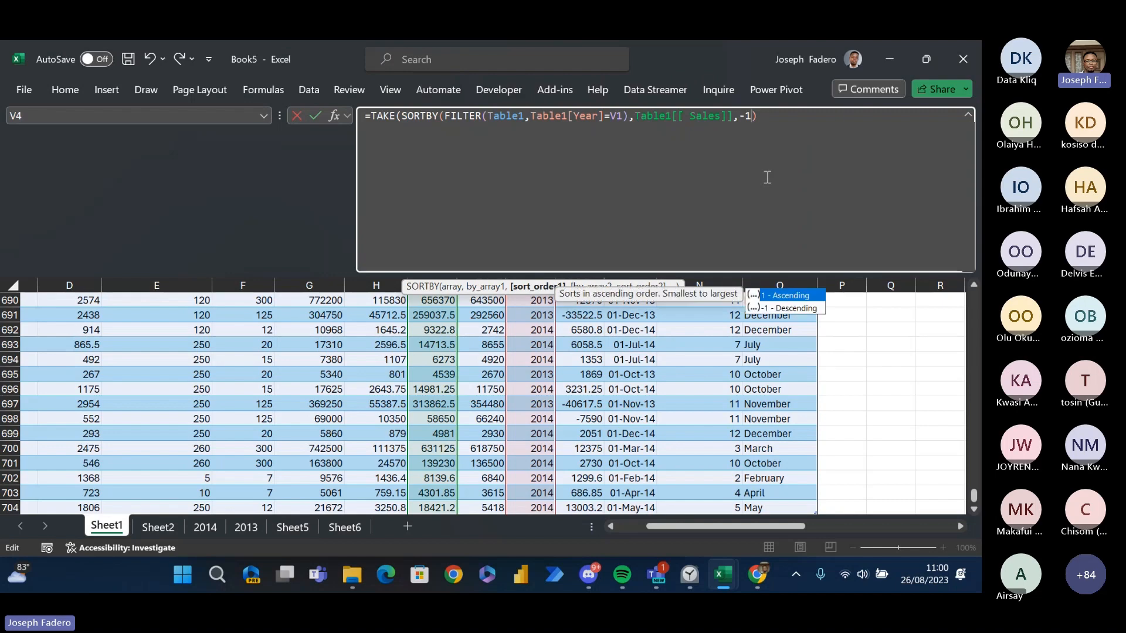
# - Close the SORTBY function, set TAKE's rows argument to 3 and commit V4's formula
pyautogui.write('),')
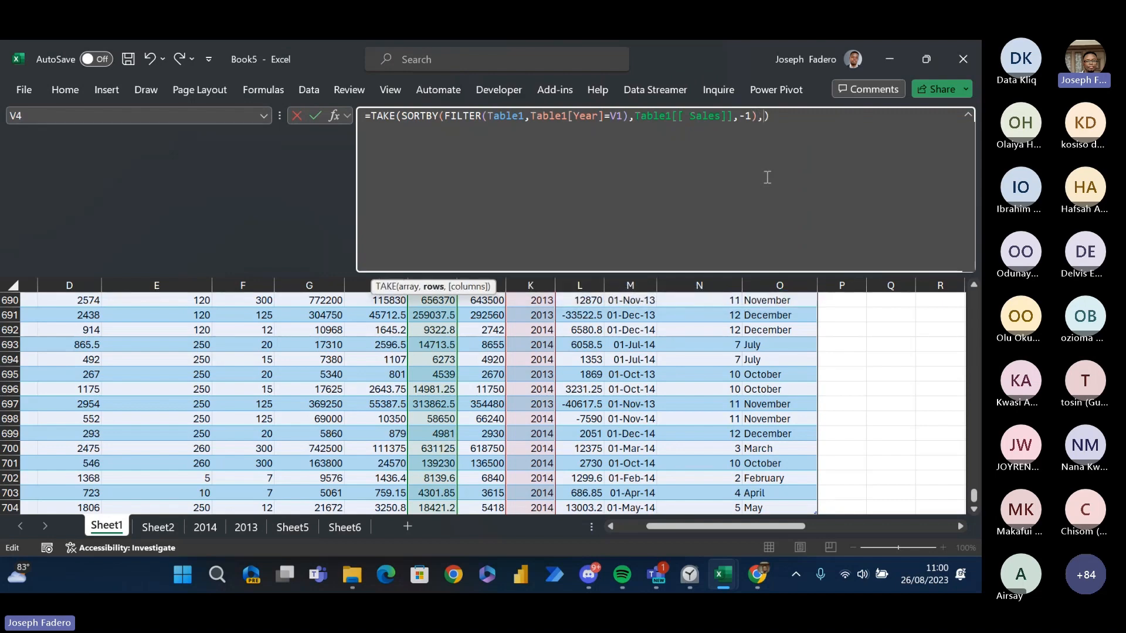
pyautogui.write('3')
pyautogui.write(')')
pyautogui.press('BackSpace')
pyautogui.press('Return')
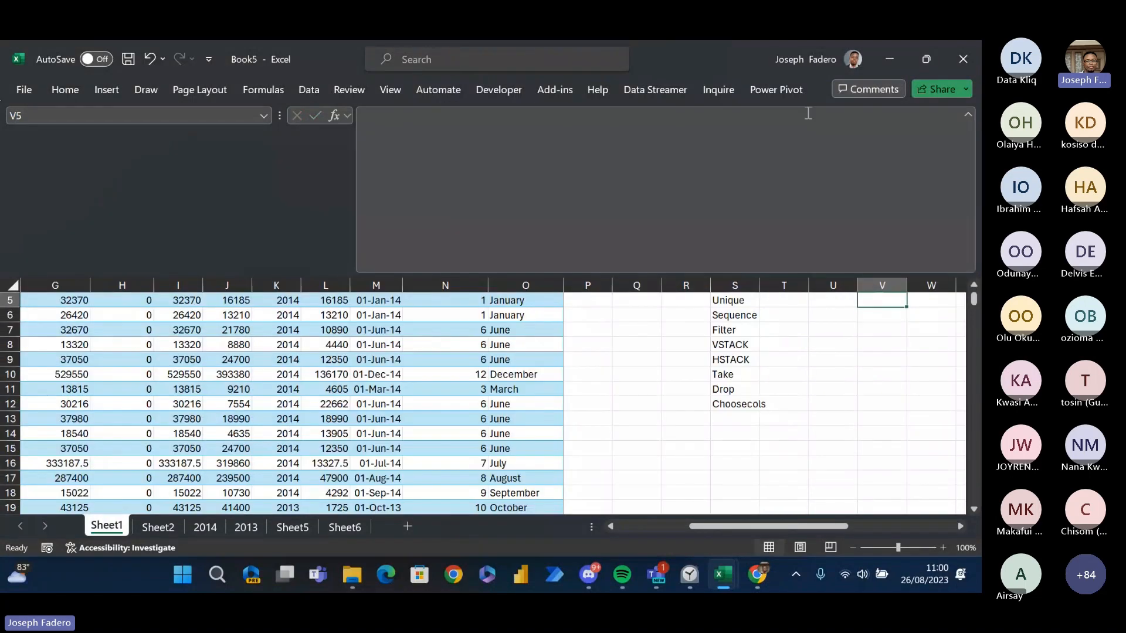
# - Inspect SORTBY's Table1 Sales reference in V4's formula and commit the formula again
pyautogui.press('Up')
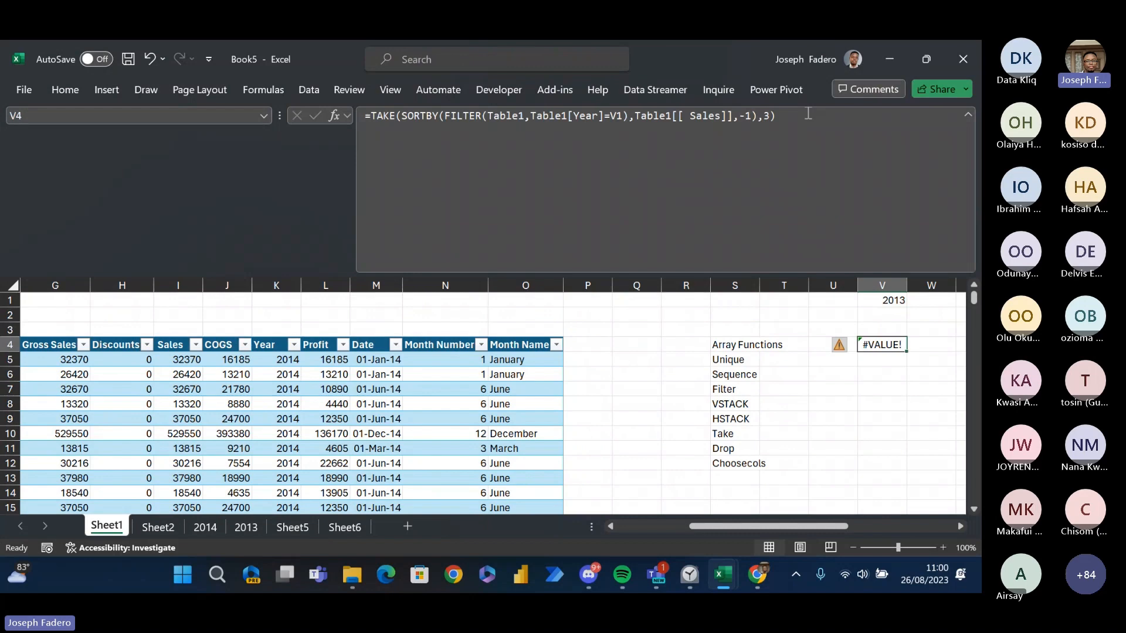
pyautogui.click(709, 120)
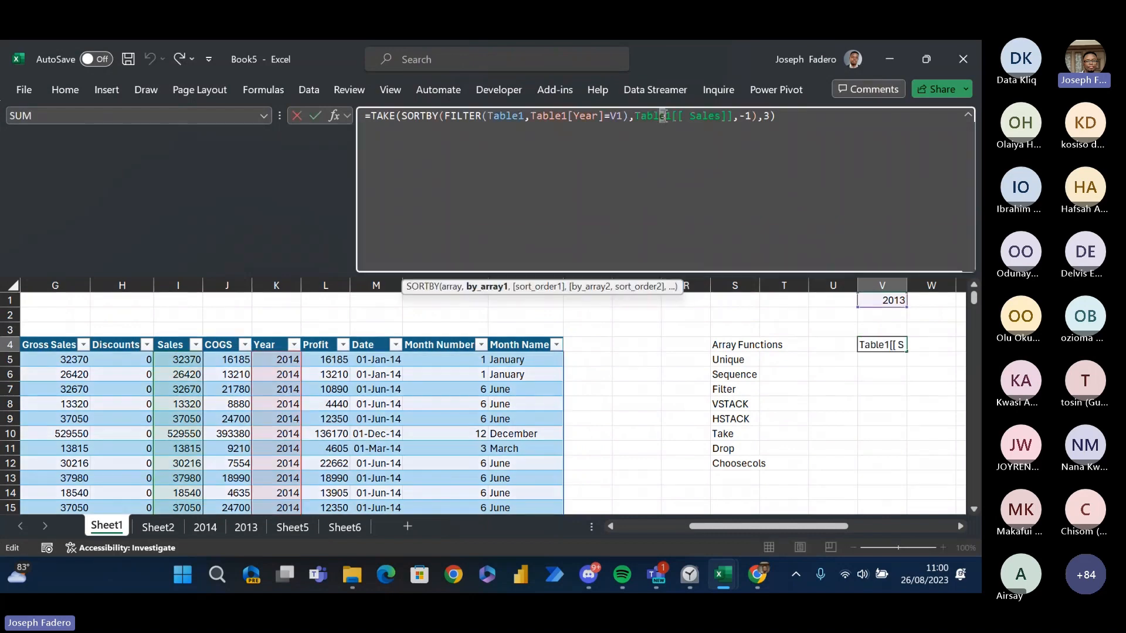
pyautogui.click(684, 117)
pyautogui.press('Return')
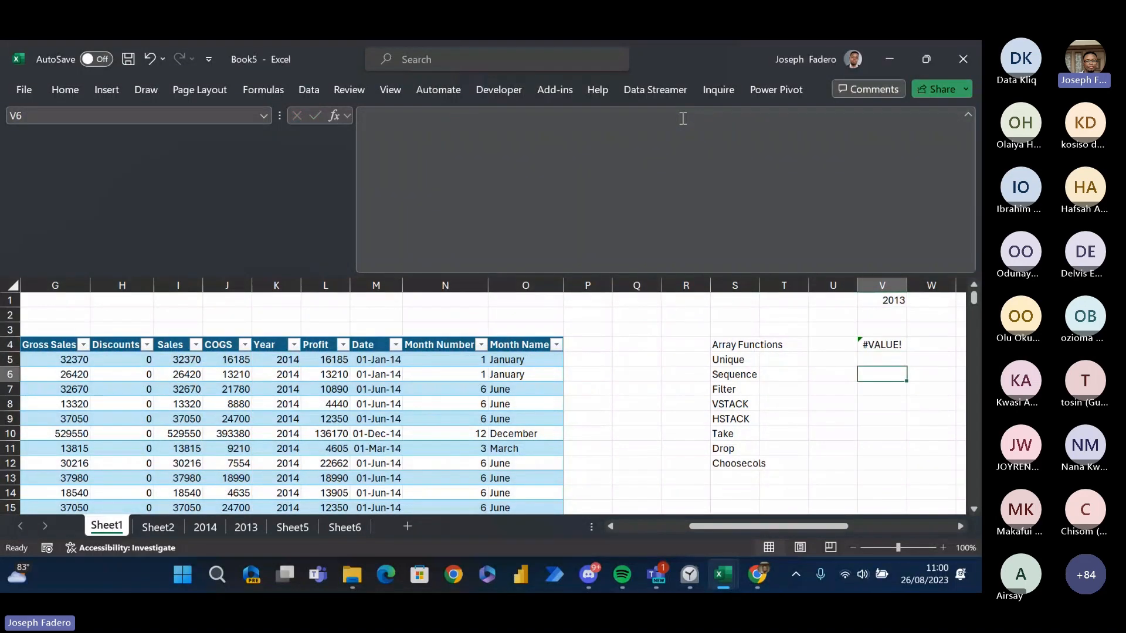
# - Clear the nested TAKE, SORTBY and FILTER formula from cell V4
pyautogui.press('Left')
pyautogui.press('Up')
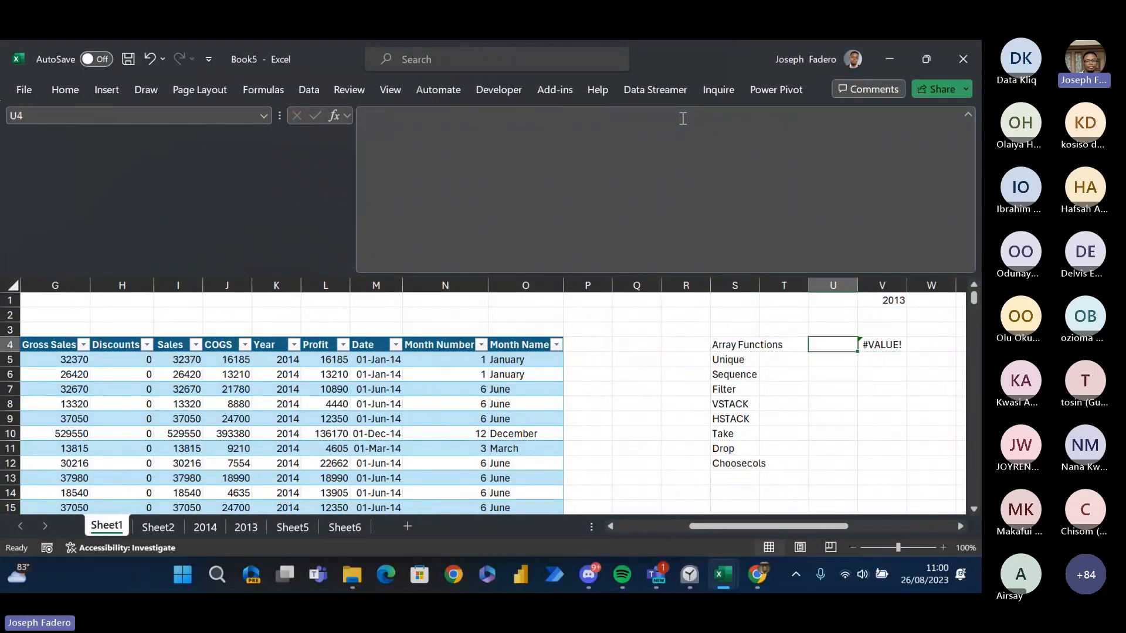
pyautogui.press('Right')
pyautogui.press('Delete')
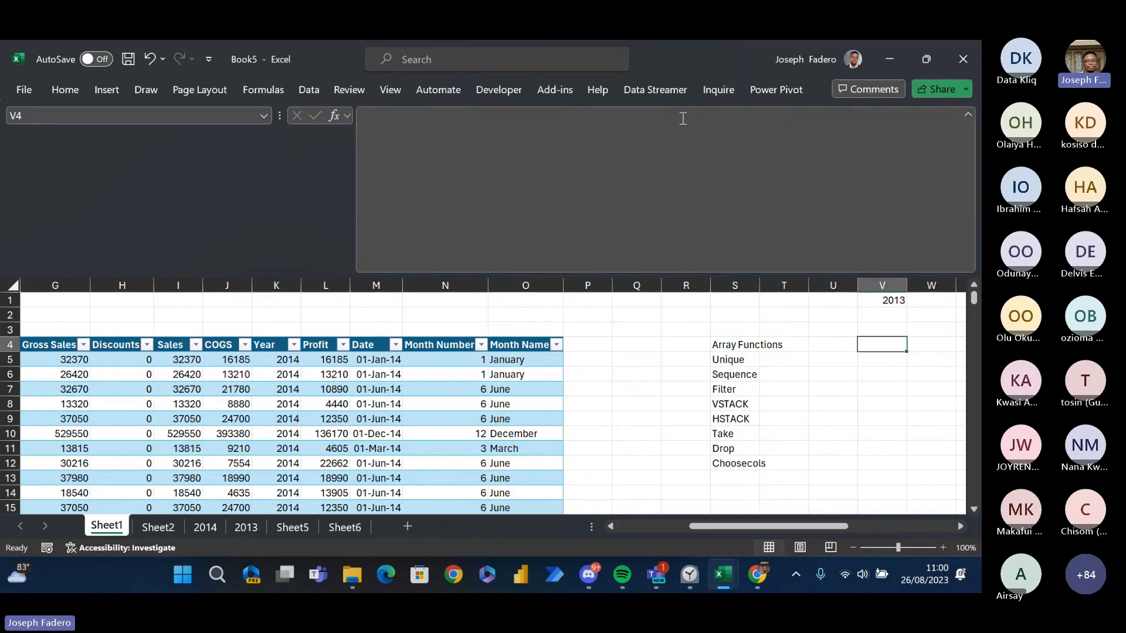
pyautogui.press('Left')
pyautogui.press('Left')
pyautogui.press('Left')
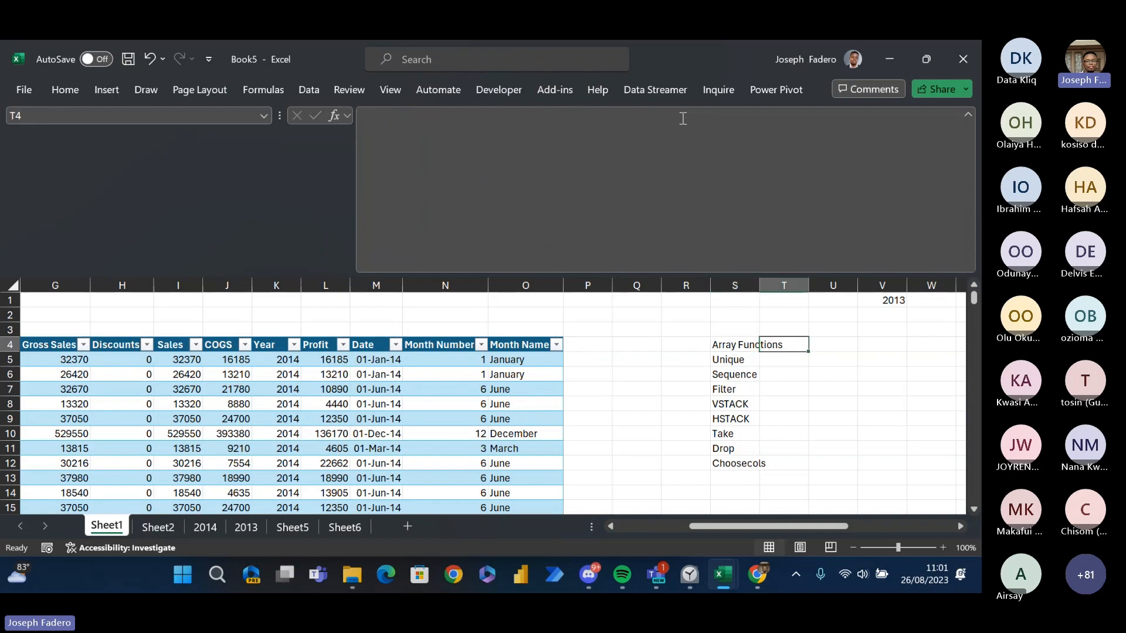
pyautogui.press('Down')
pyautogui.press('Down')
pyautogui.press('Down')
pyautogui.press('Down')
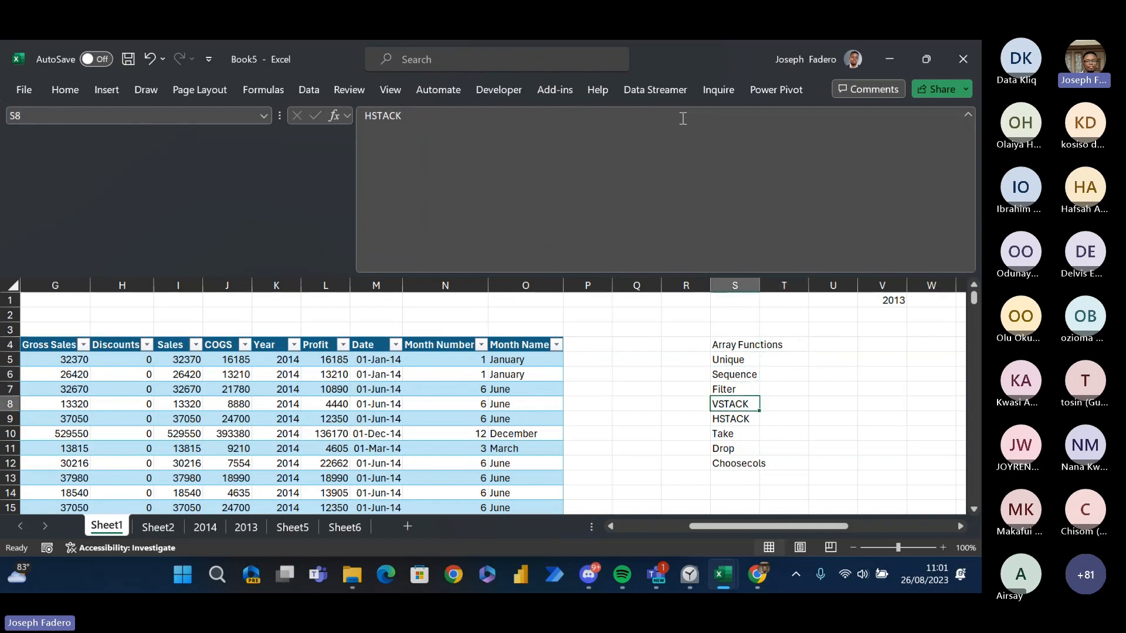
pyautogui.press('Up')
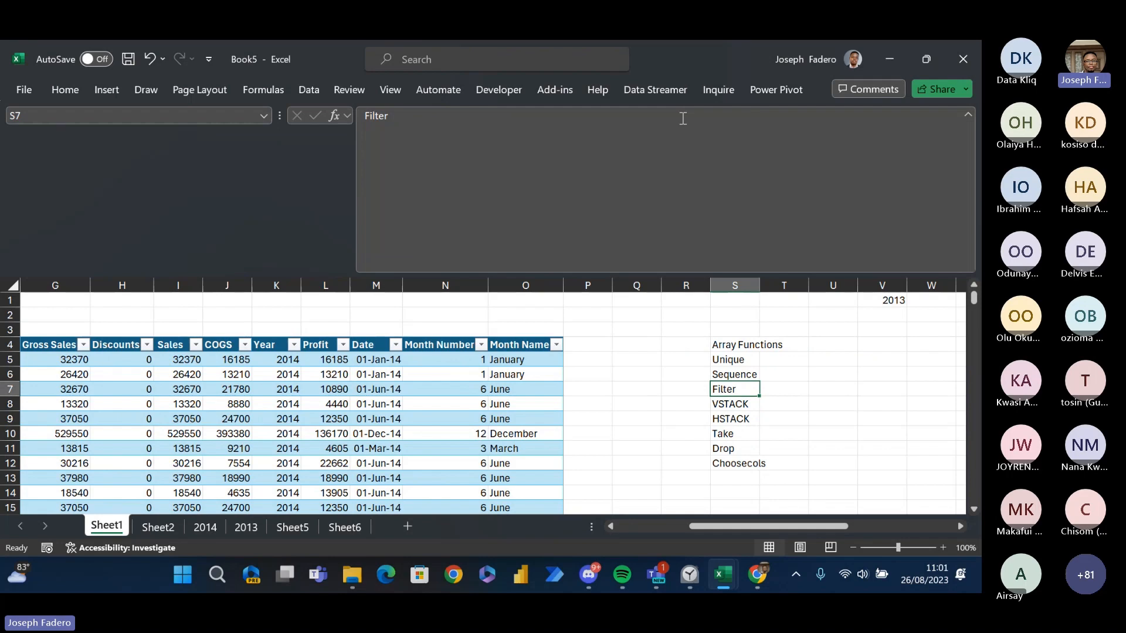
pyautogui.press('Right')
pyautogui.press('Up')
pyautogui.press('Left')
pyautogui.press('Up')
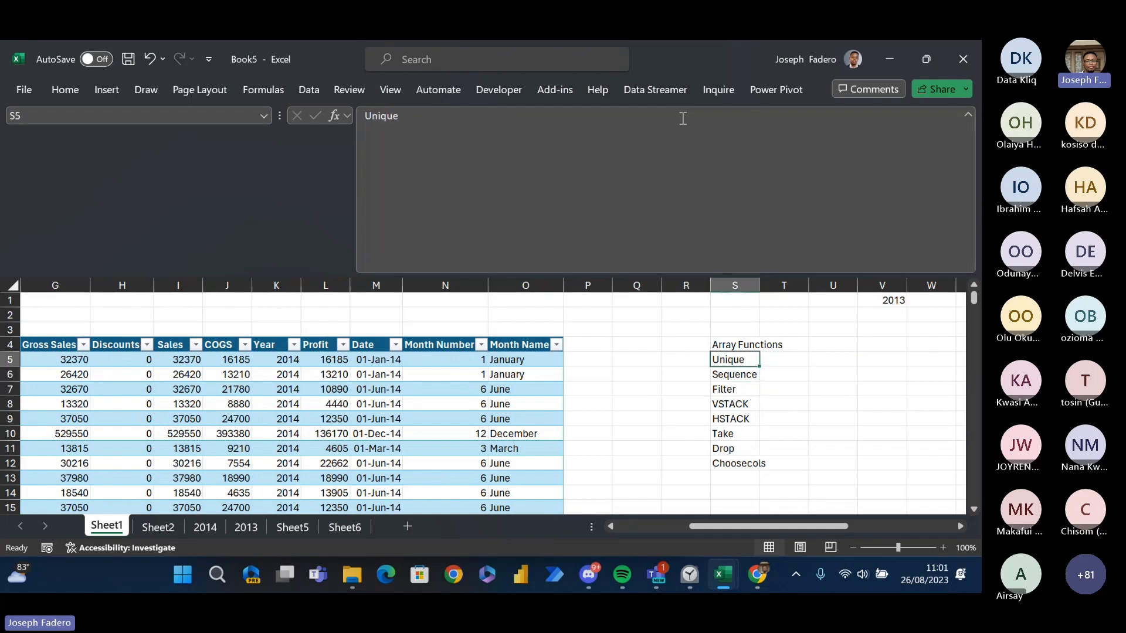
pyautogui.press('Right')
pyautogui.press('Right')
pyautogui.press('Right')
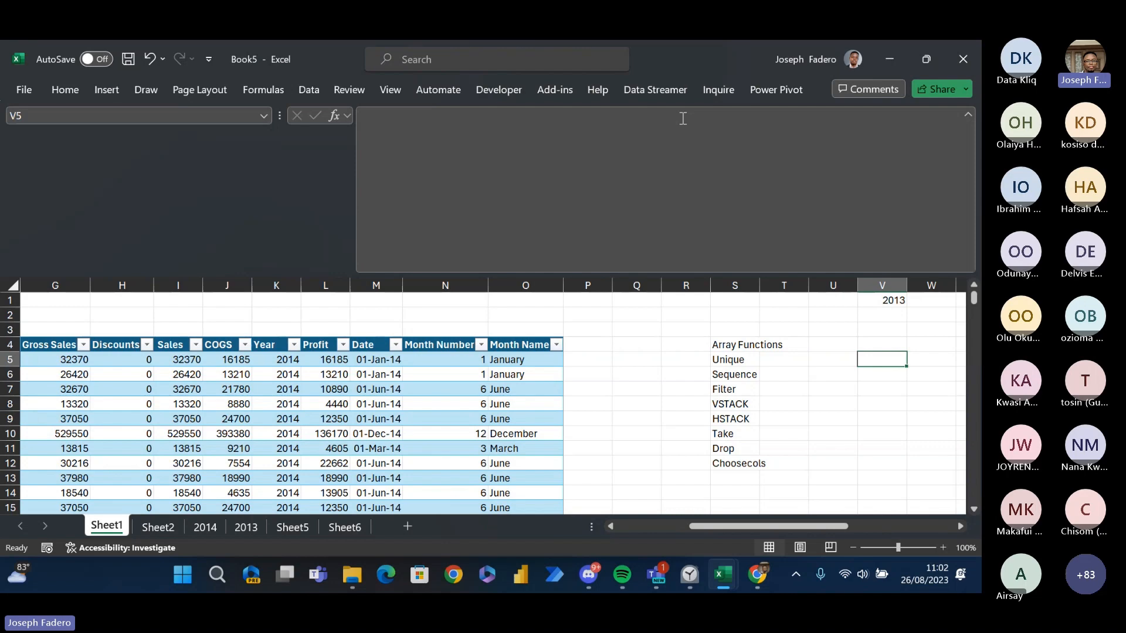
# - Clear the 2013 criterion from cell V1 on Sheet1
pyautogui.press('Up')
pyautogui.press('Up')
pyautogui.press('Up')
pyautogui.press('Up')
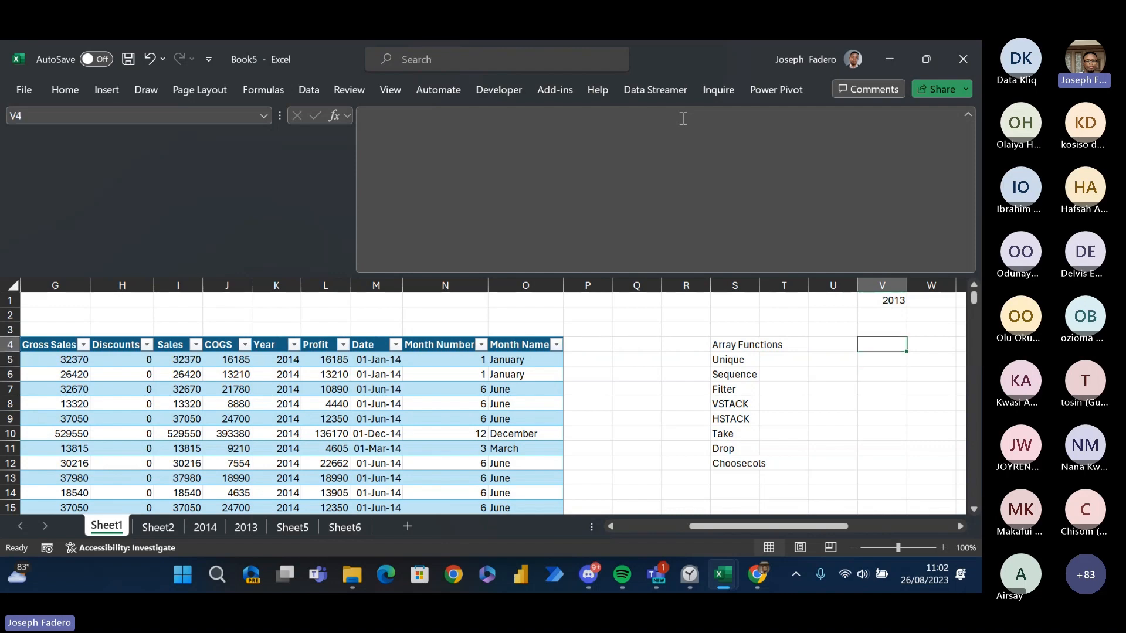
pyautogui.press('Delete')
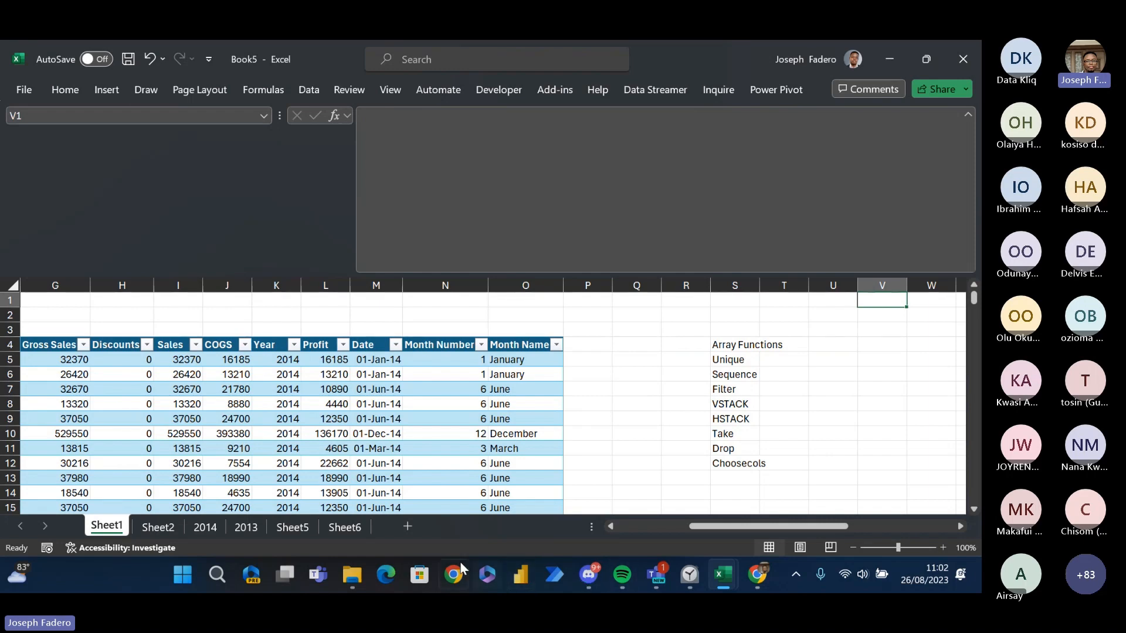
# - Switch to Microsoft Edge, restore the previously open pages and show Data Modeling Fundamentals-2.pdf
pyautogui.click(376, 573)
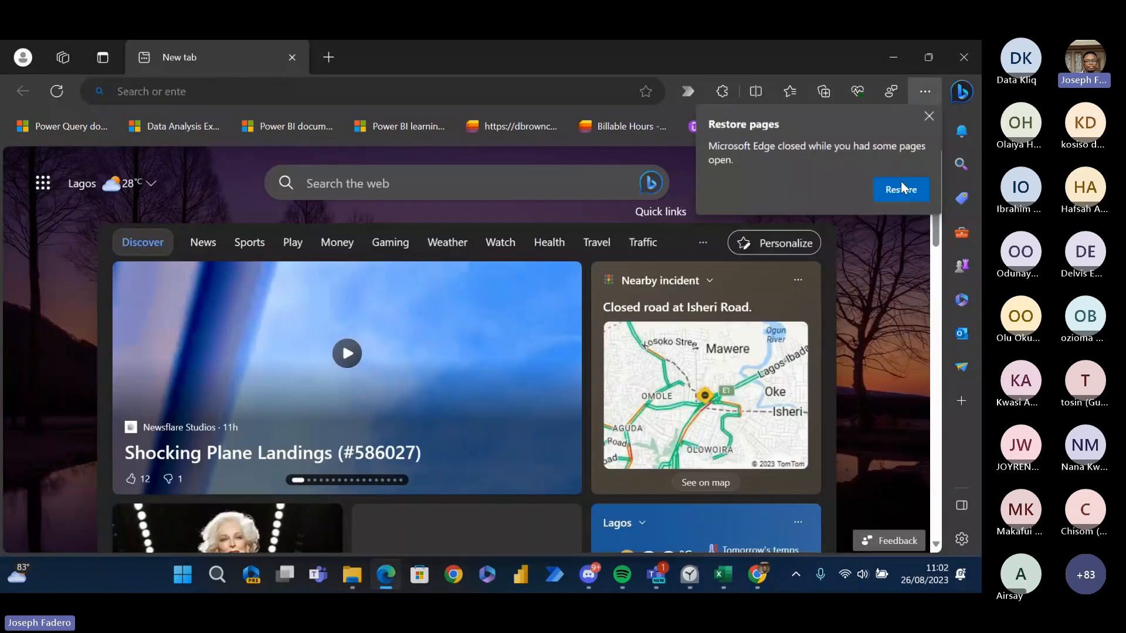
pyautogui.click(900, 182)
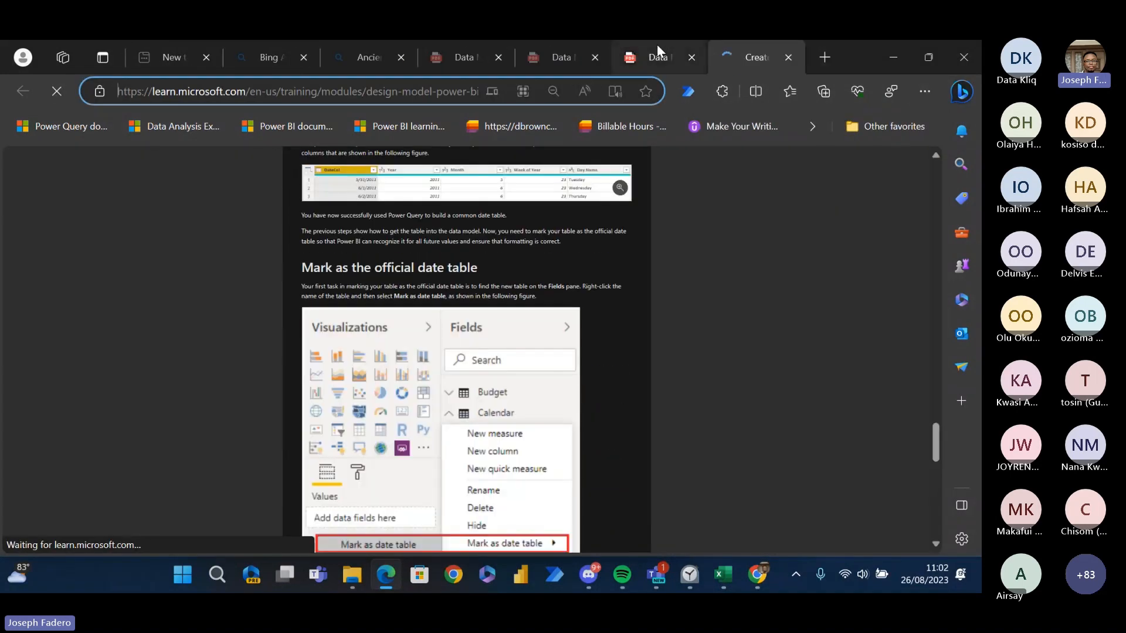
pyautogui.click(656, 53)
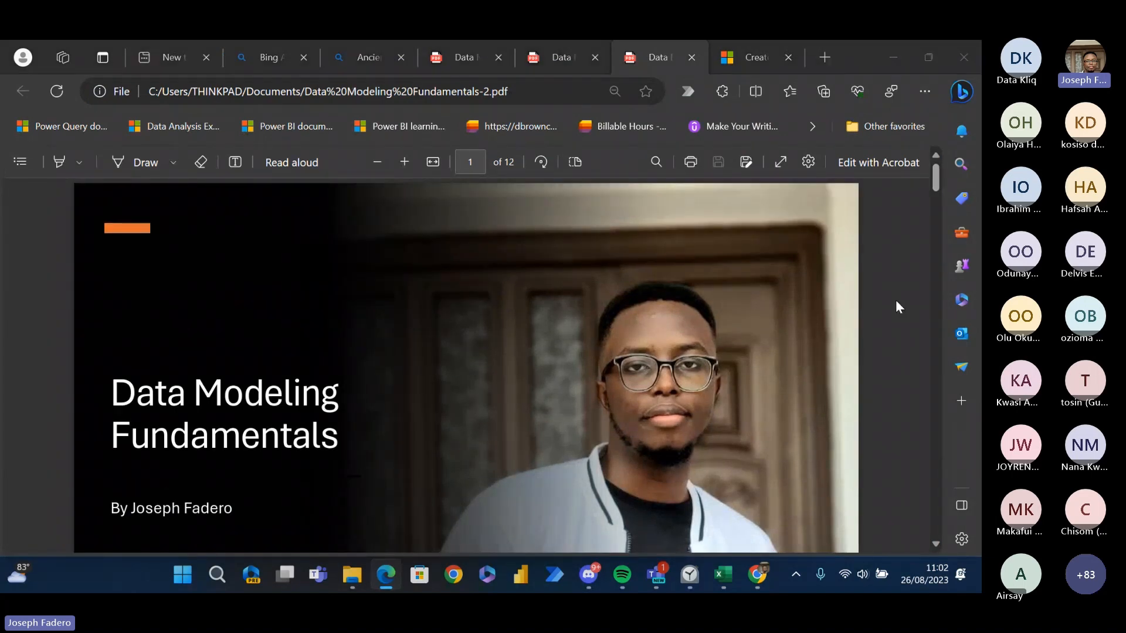
# - Look through the open windows and bring up the Datakliq Cohort 3 Training meeting in Microsoft Teams
pyautogui.hotkey('alt', 'Tab')
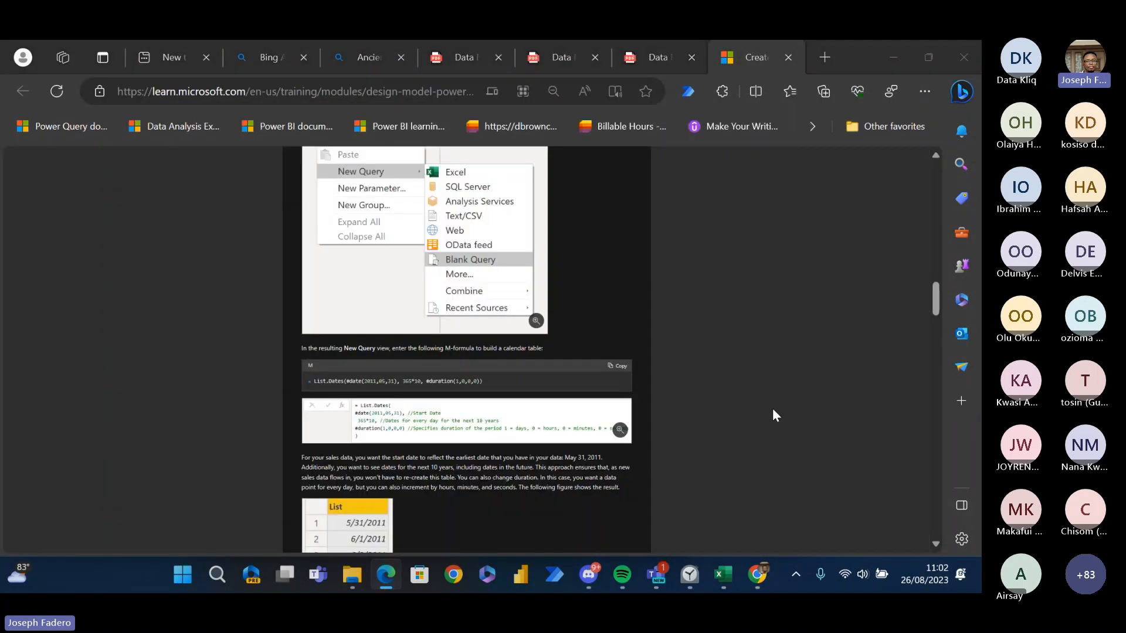
pyautogui.hotkey('alt', 'Tab')
pyautogui.hotkey('alt', 'Tab')
pyautogui.press('Tab')
pyautogui.hotkey('alt', 'shift', 'Tab')
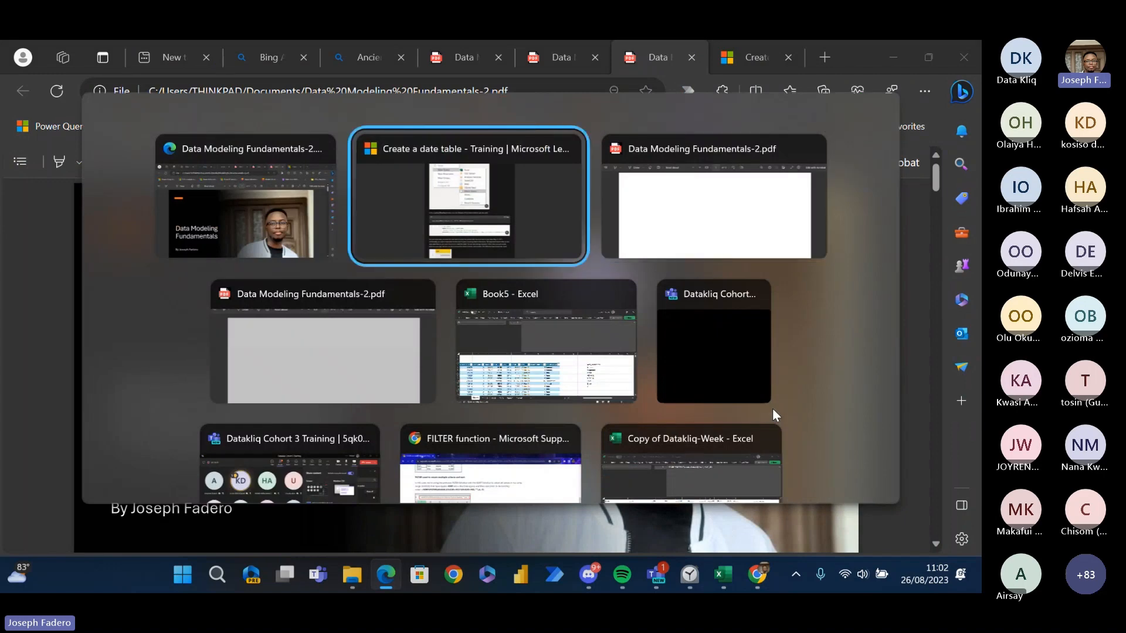
pyautogui.press('Tab')
pyautogui.press('Down')
pyautogui.press('Left')
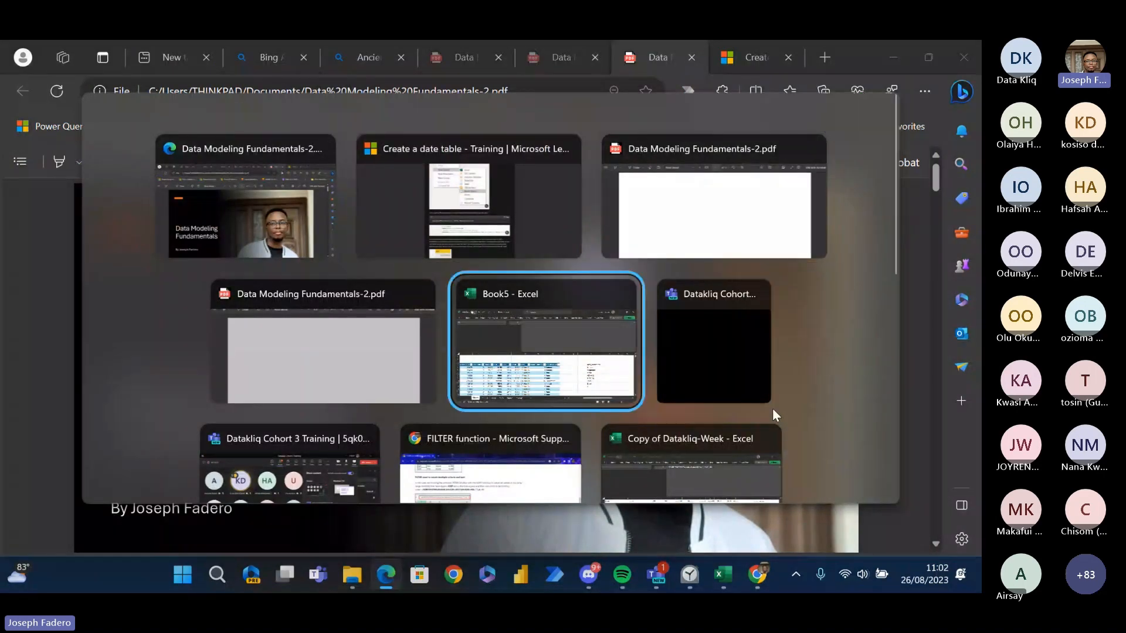
pyautogui.press('Down')
pyautogui.press('Left')
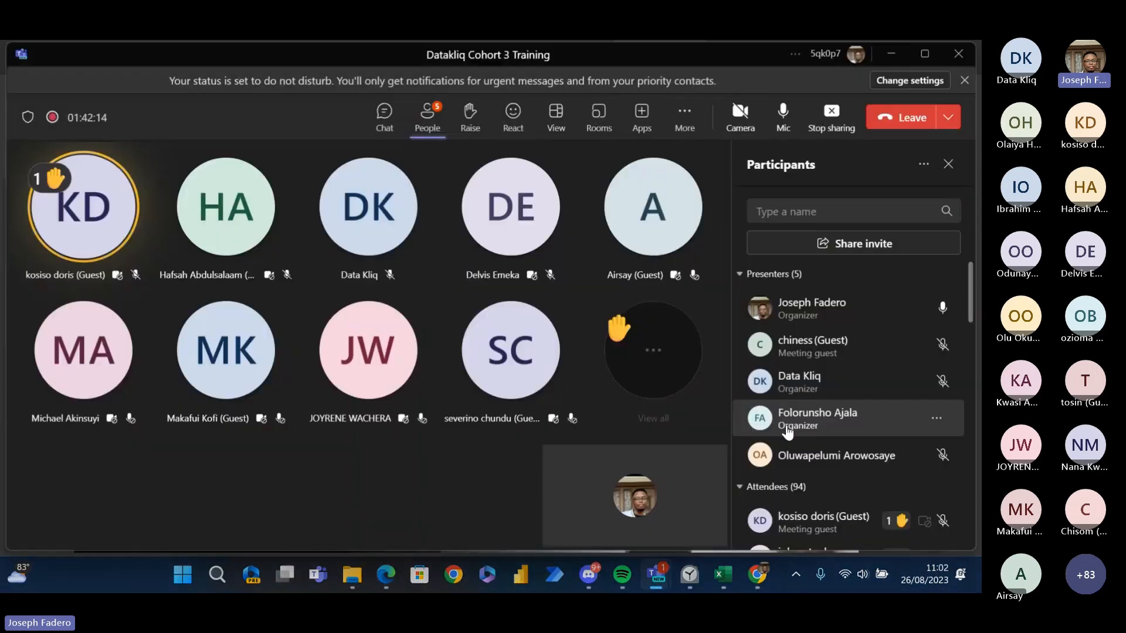
# - Switch to Discord and open the notes-resources channel of the Datakliq server
pyautogui.click(591, 569)
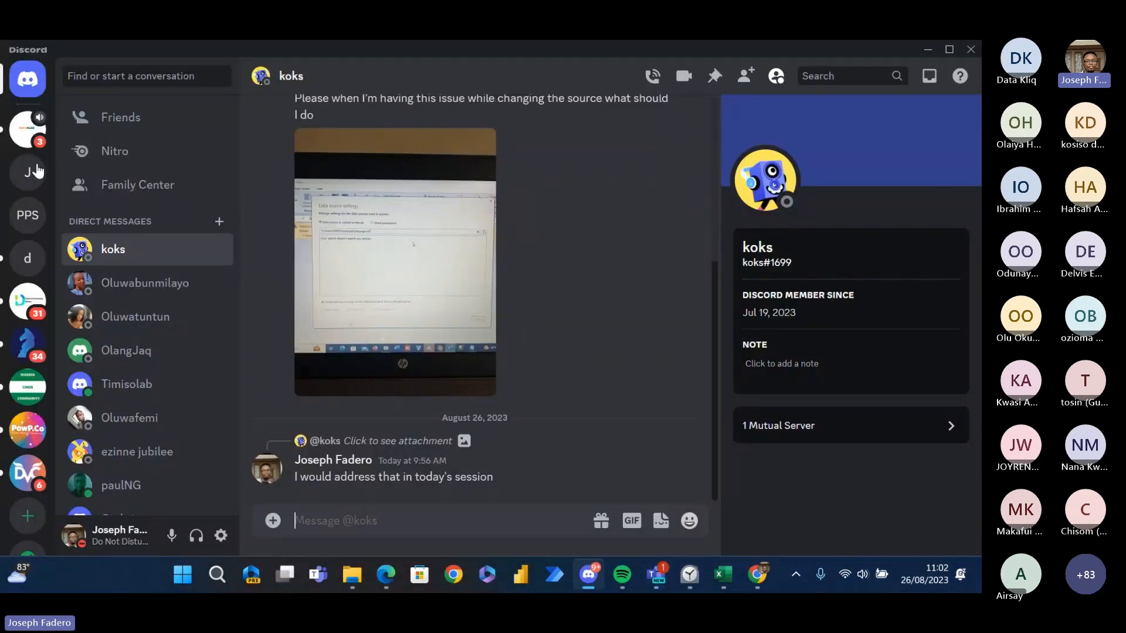
pyautogui.click(25, 139)
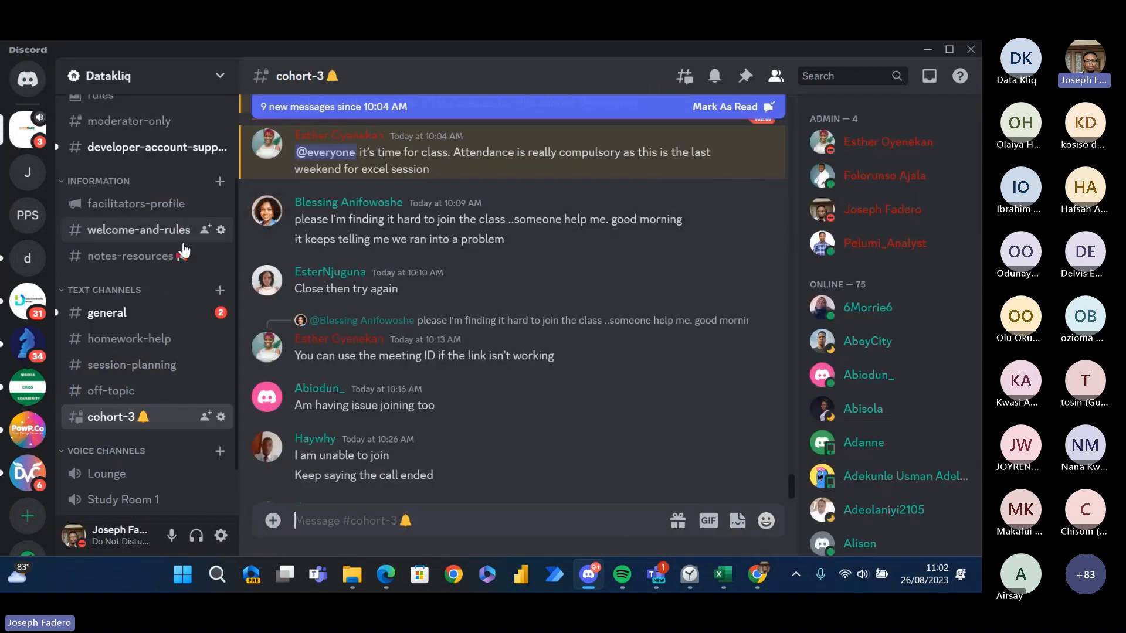
pyautogui.click(152, 262)
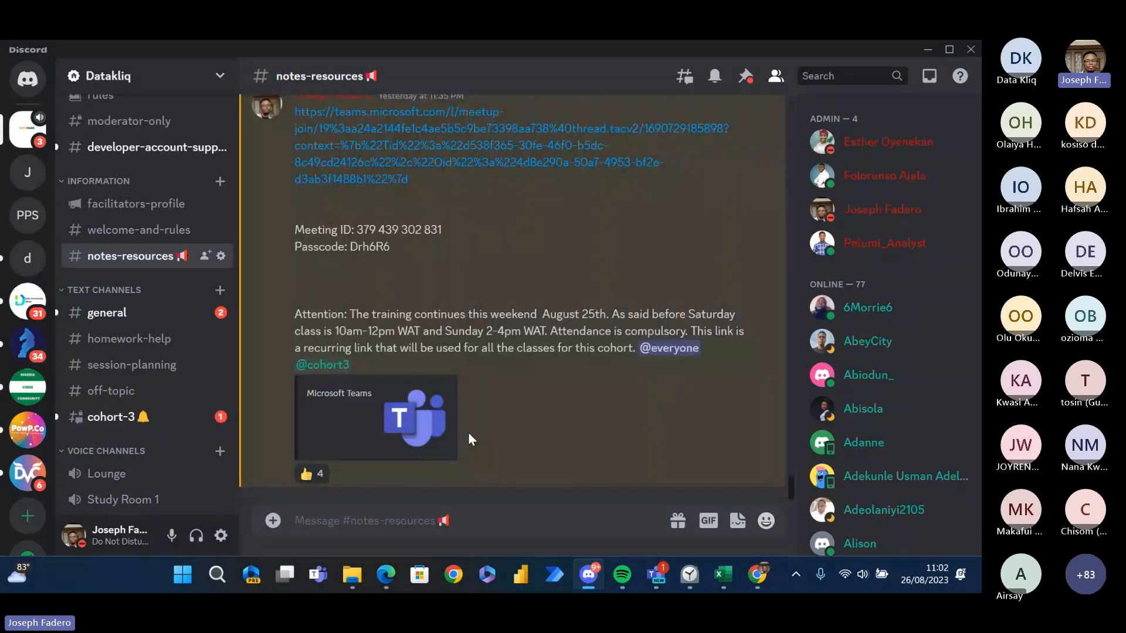
pyautogui.click(273, 521)
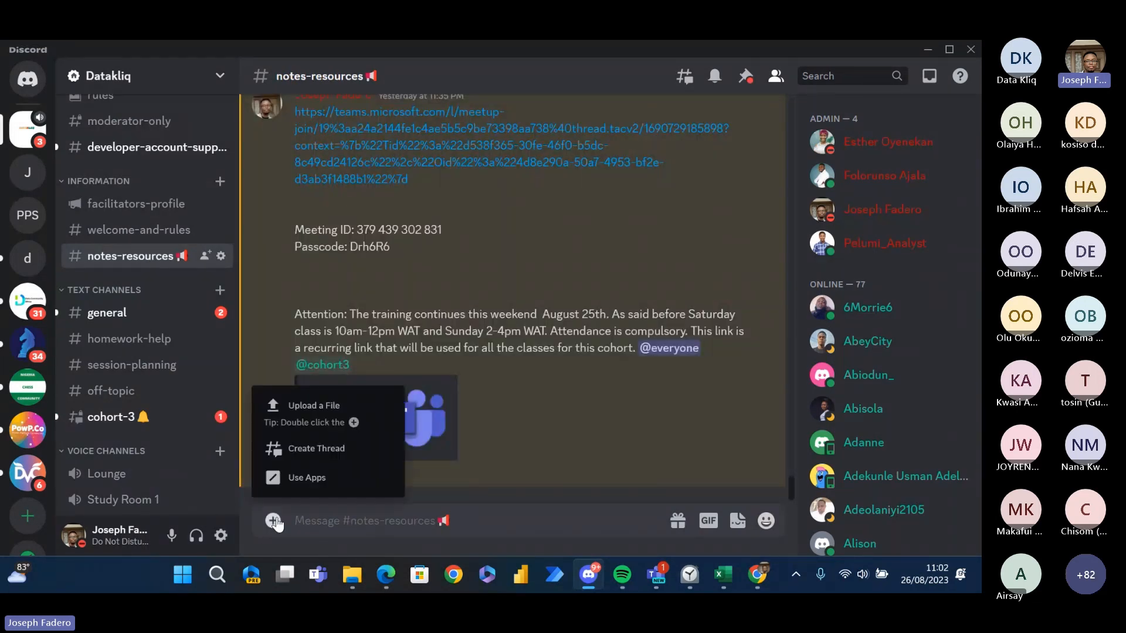
pyautogui.click(325, 407)
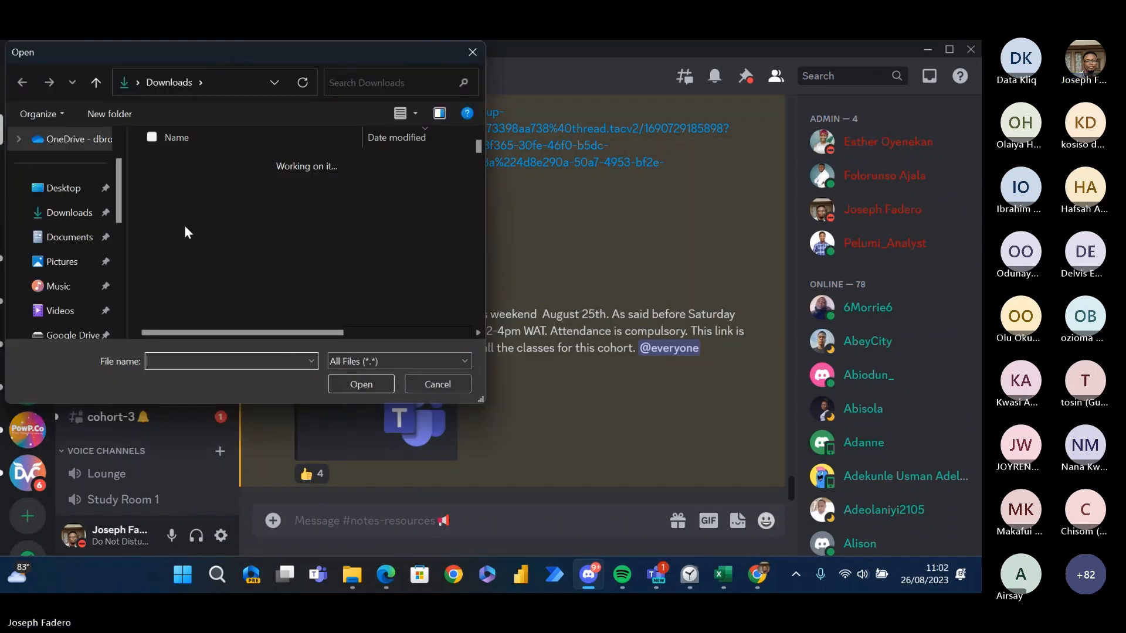
pyautogui.moveTo(121, 185); pyautogui.dragTo(129, 291)
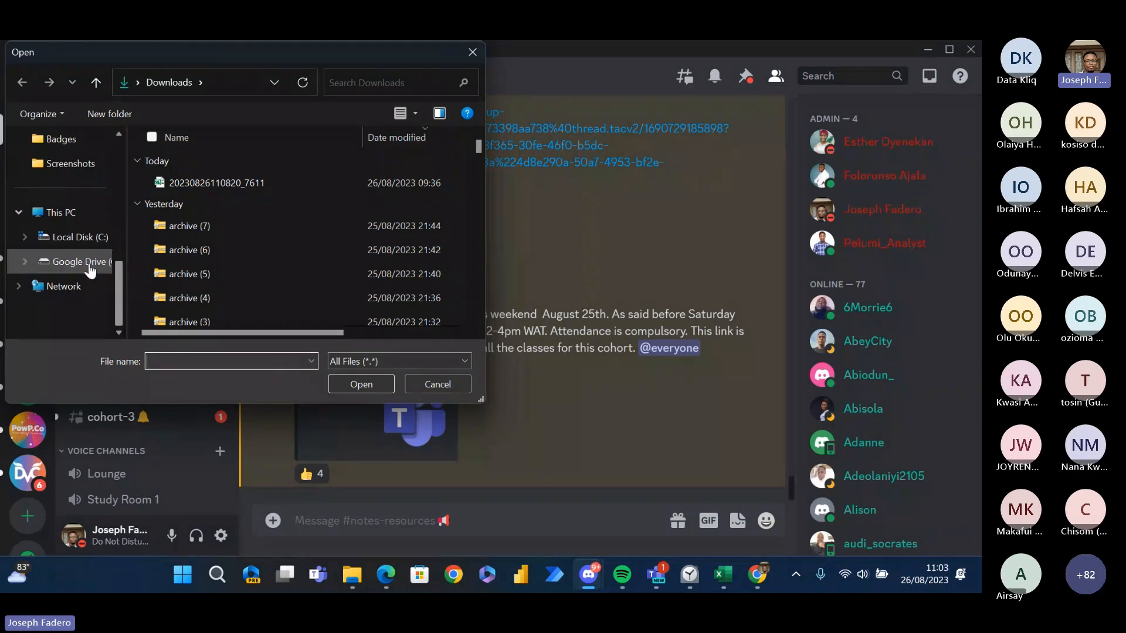
pyautogui.click(24, 260)
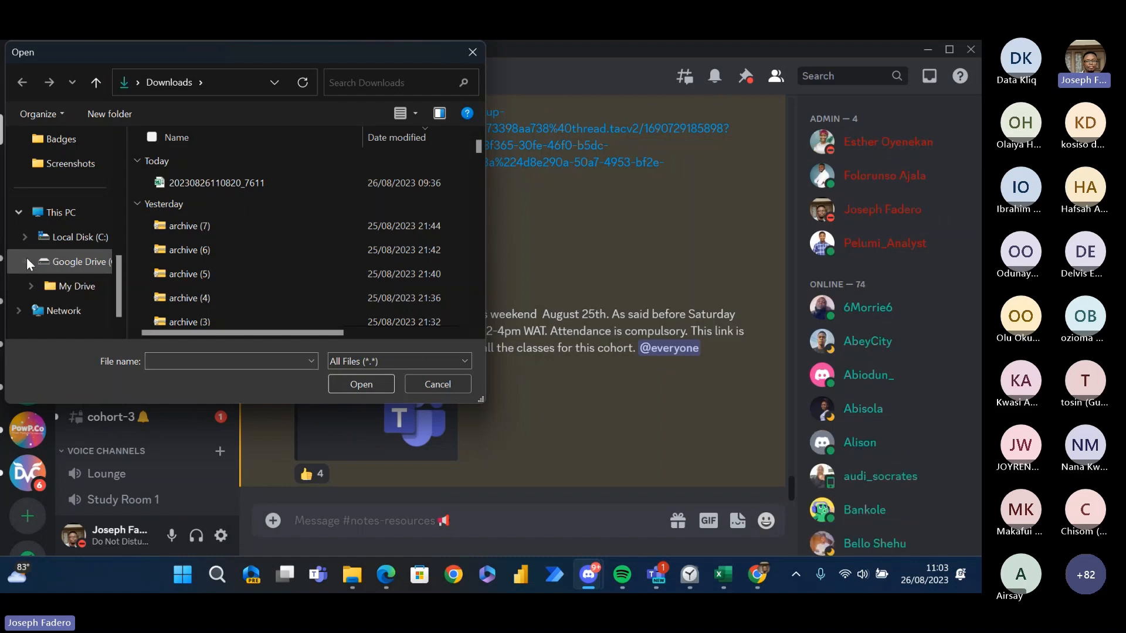
pyautogui.click(30, 285)
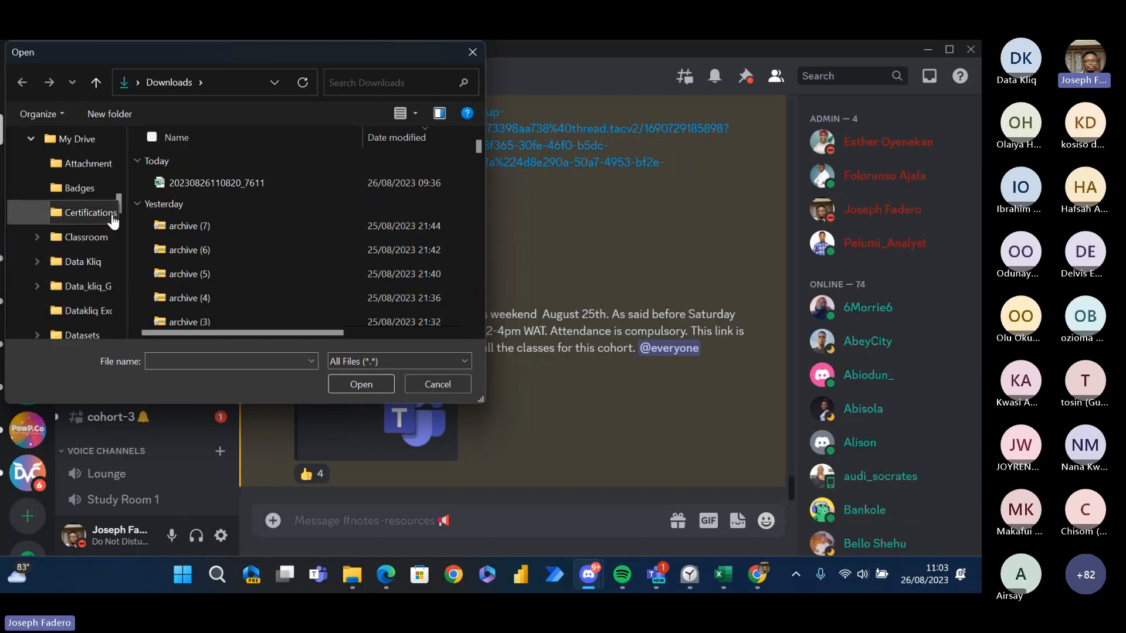
pyautogui.moveTo(117, 202)
pyautogui.mouseDown()
pyautogui.moveTo(123, 259)
pyautogui.moveTo(129, 163)
pyautogui.moveTo(127, 188)
pyautogui.mouseUp()
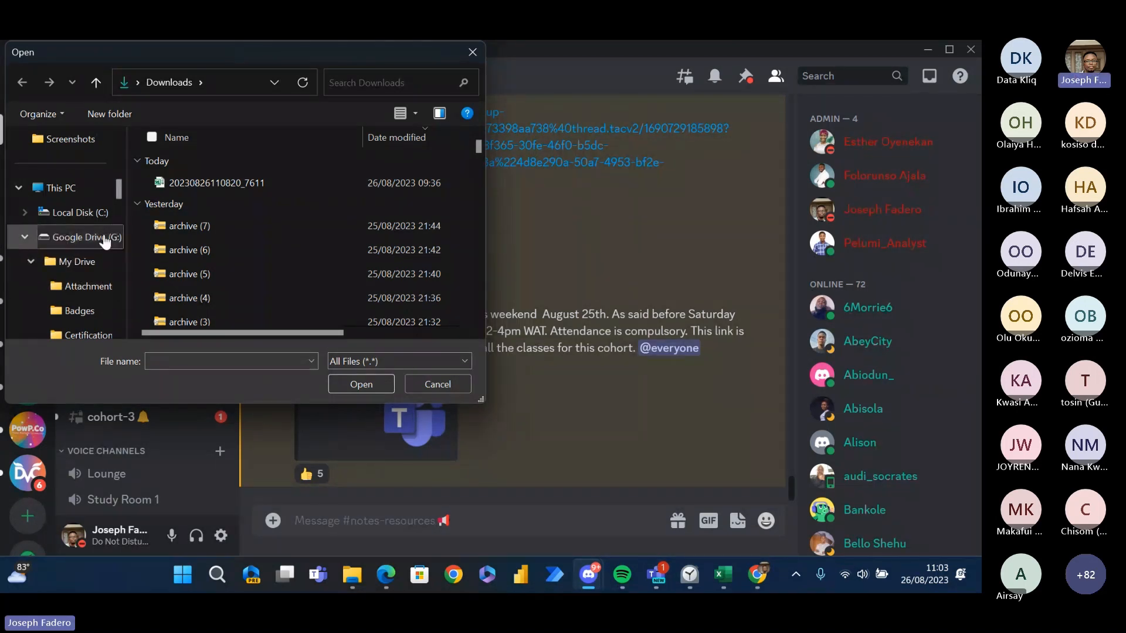
pyautogui.moveTo(120, 181); pyautogui.dragTo(126, 203)
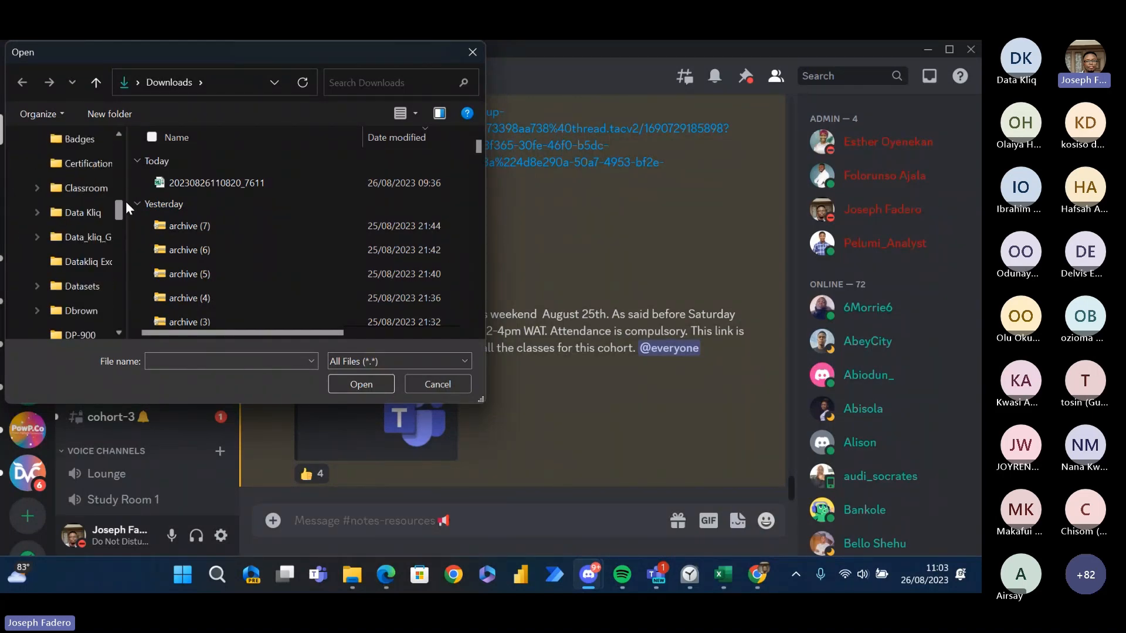
pyautogui.click(36, 212)
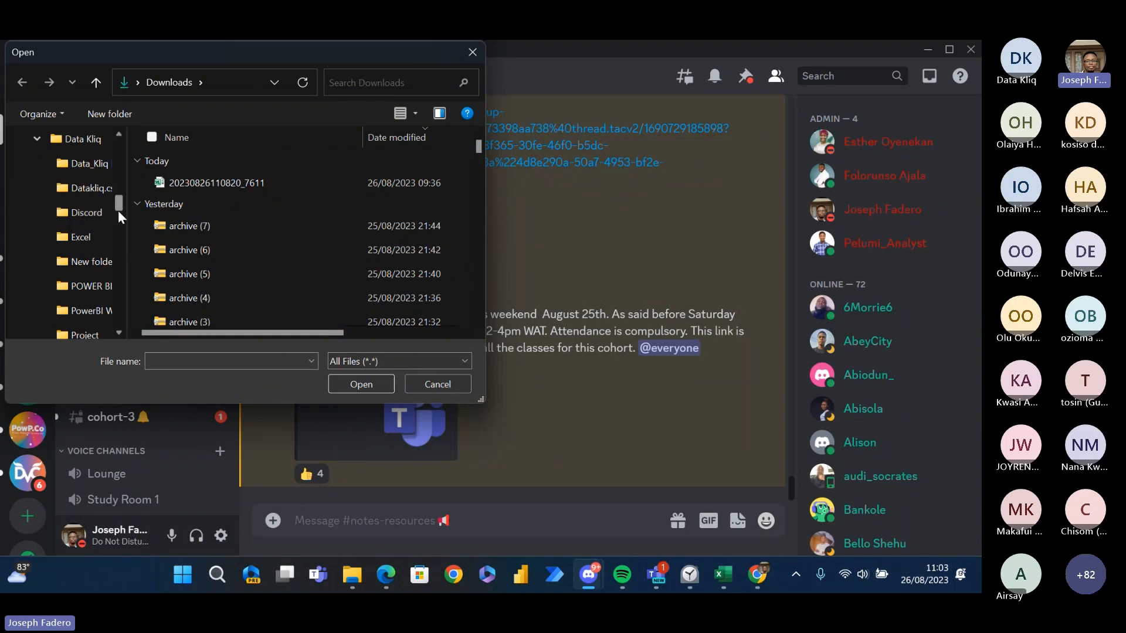
pyautogui.moveTo(118, 205); pyautogui.dragTo(115, 224)
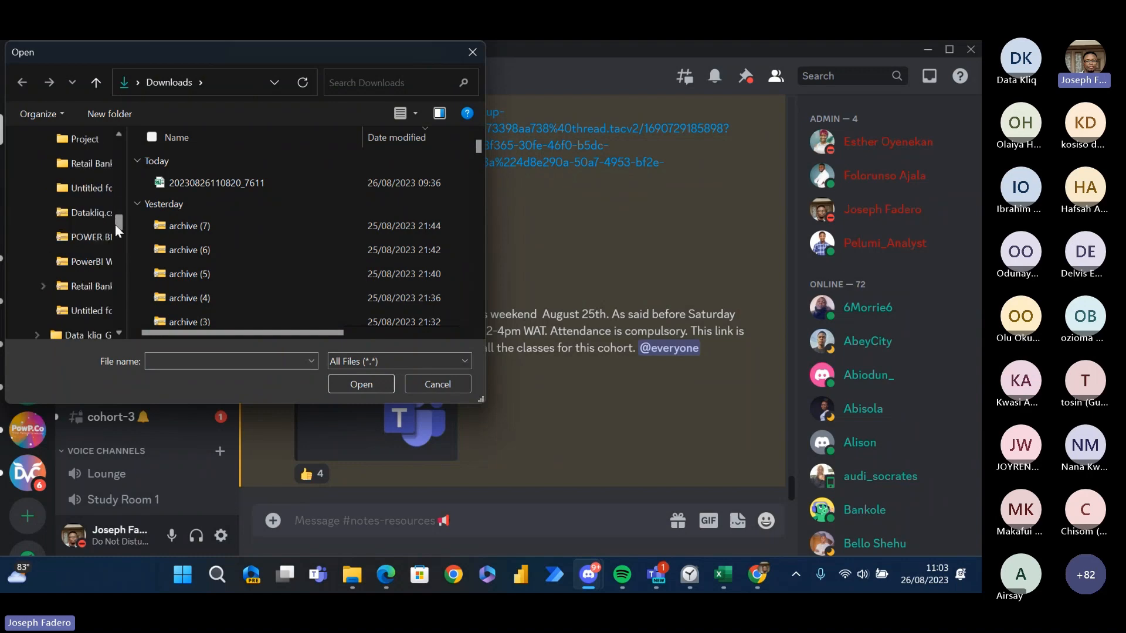
pyautogui.click(472, 53)
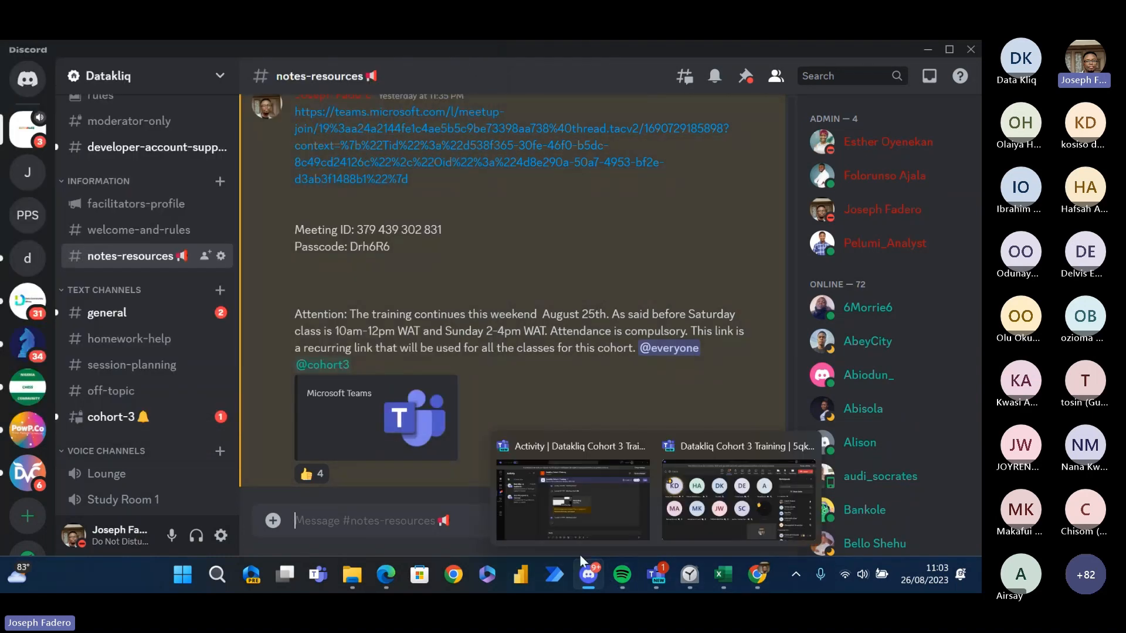
# - Return to Data Modeling Fundamentals-2.pdf in Microsoft Edge and review the Outline slide on page 2
pyautogui.click(383, 579)
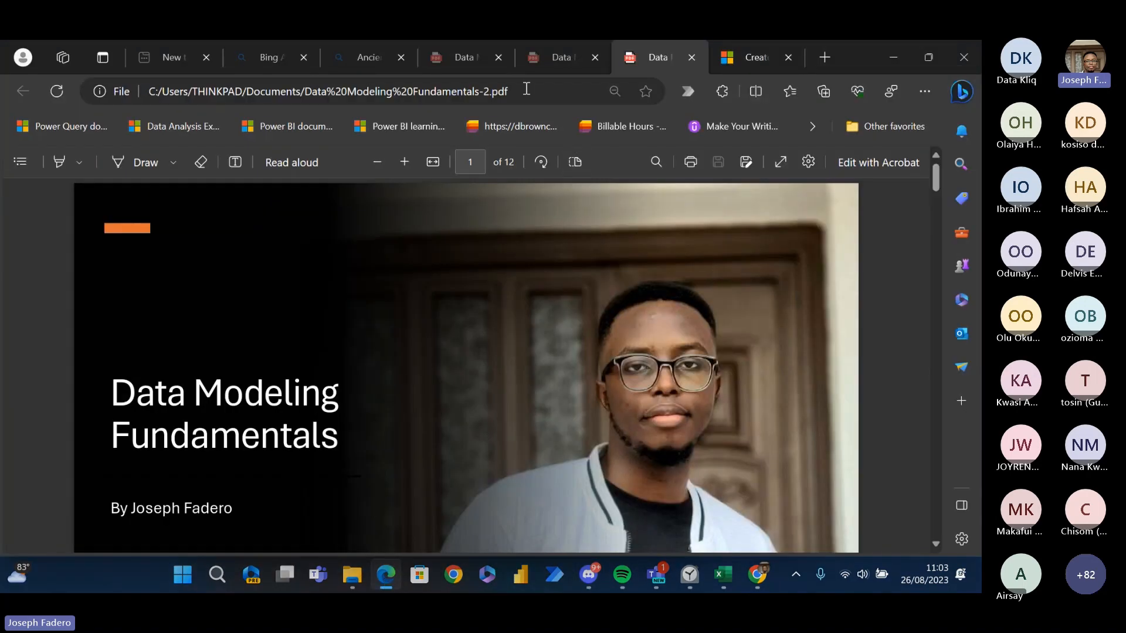
pyautogui.click(441, 97)
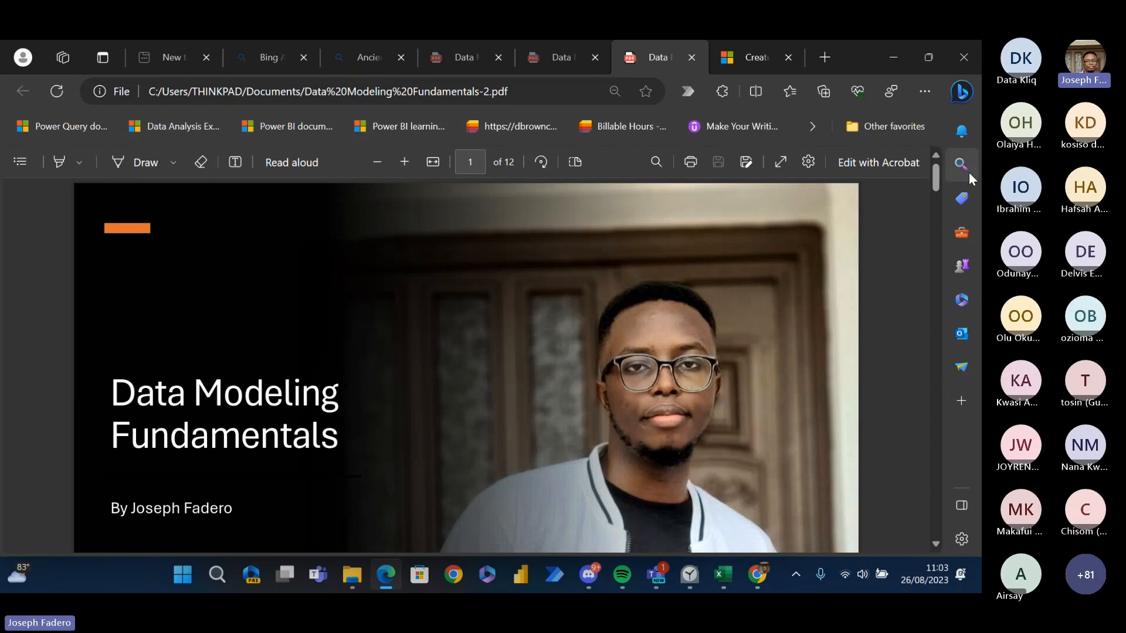
pyautogui.moveTo(934, 172); pyautogui.dragTo(937, 194)
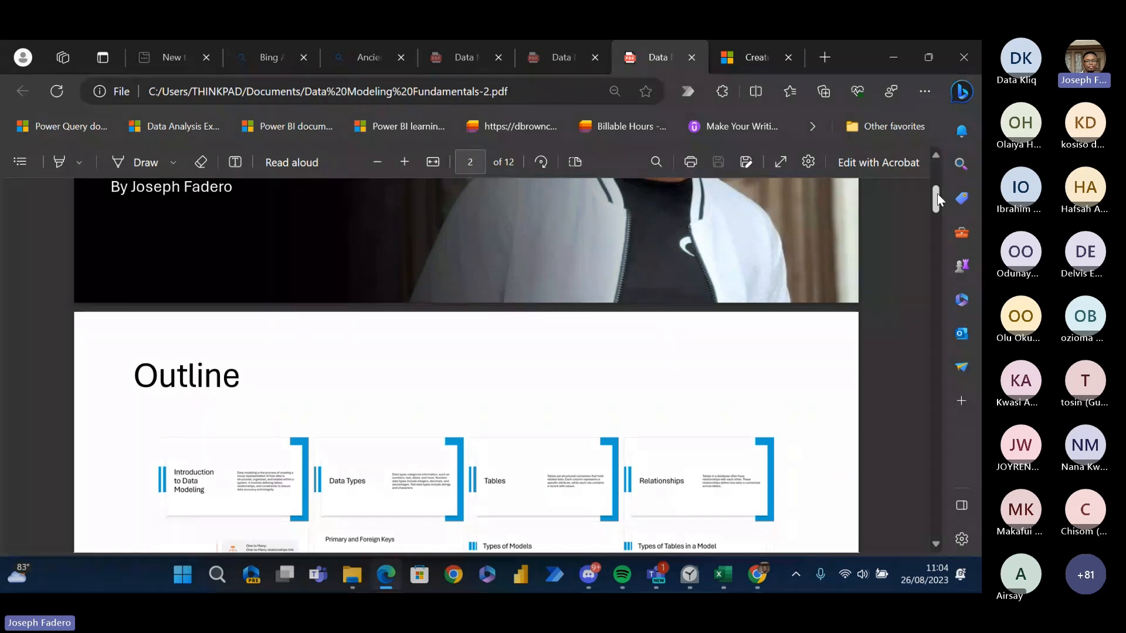
pyautogui.moveTo(937, 193); pyautogui.dragTo(941, 207)
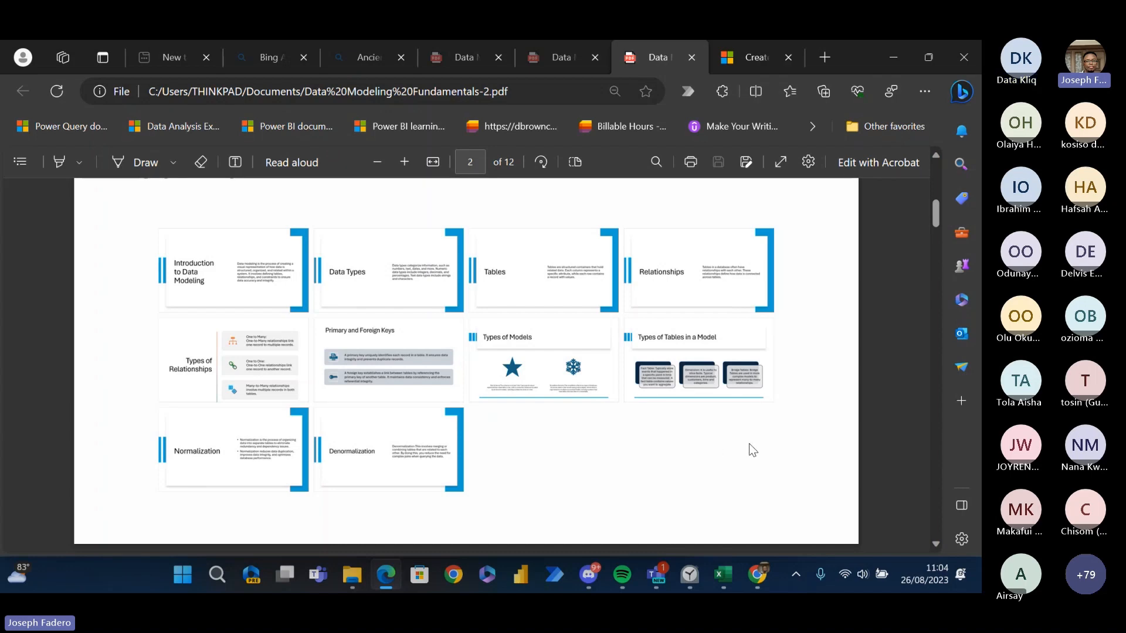
# - Switch back to the Book5 workbook in Excel and select the Sequence entry in the Array Functions list
pyautogui.moveTo(727, 580)
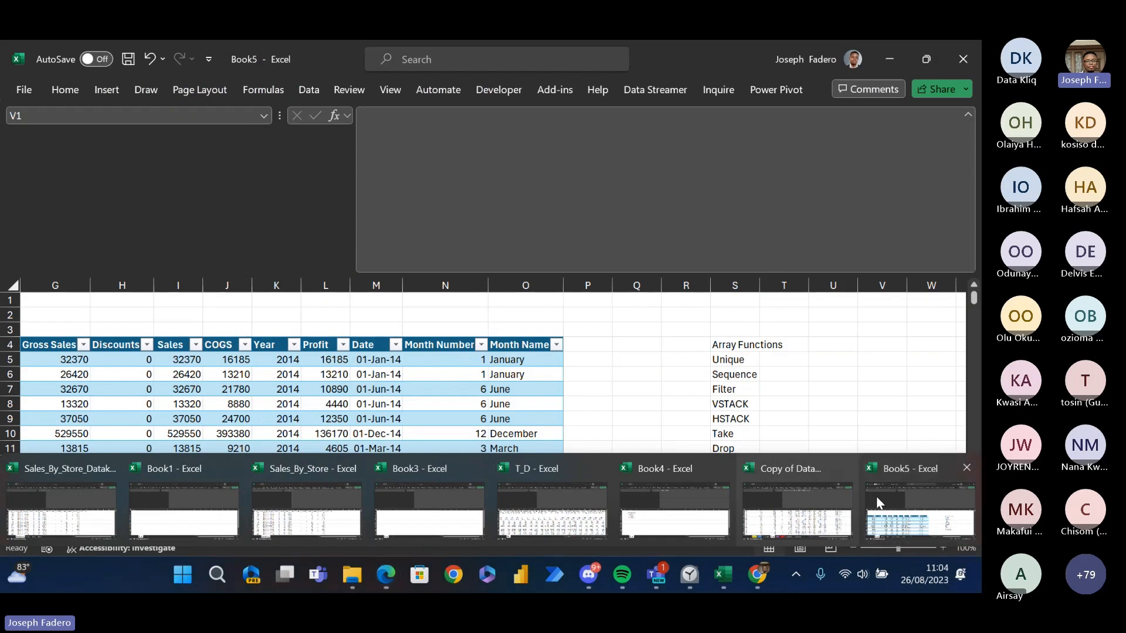
pyautogui.click(874, 497)
pyautogui.click(816, 330)
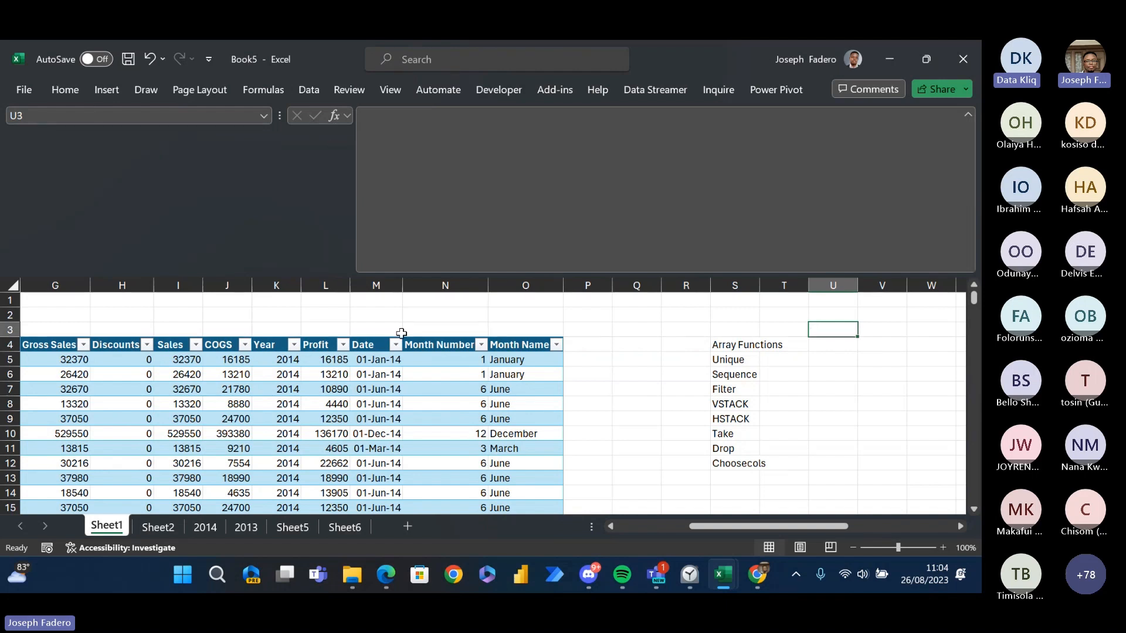
pyautogui.click(774, 373)
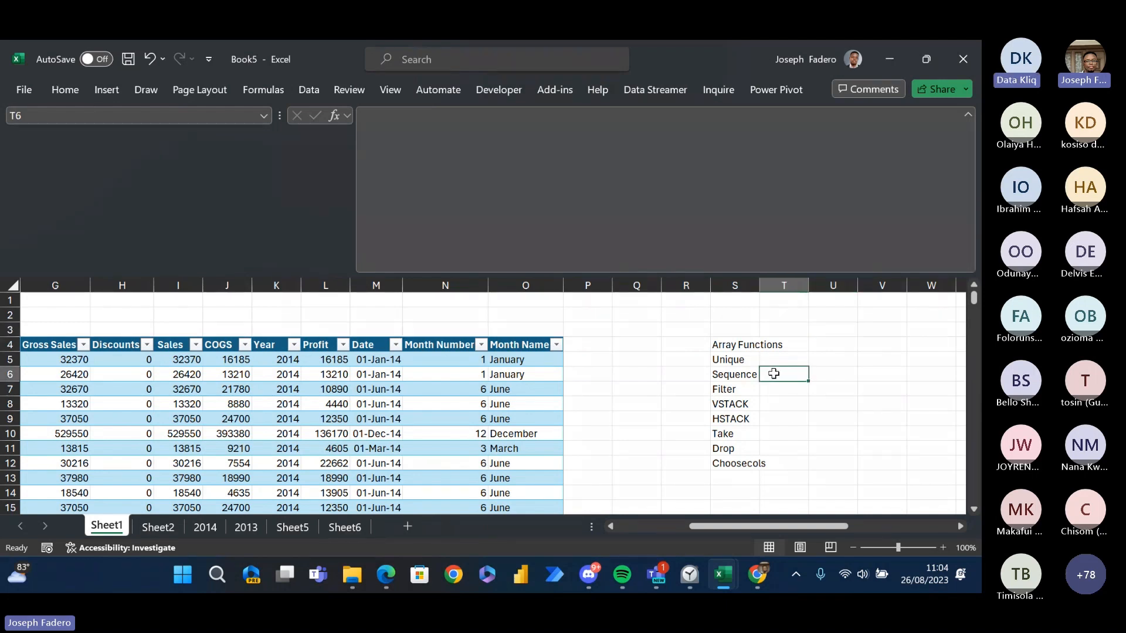
pyautogui.press('Left')
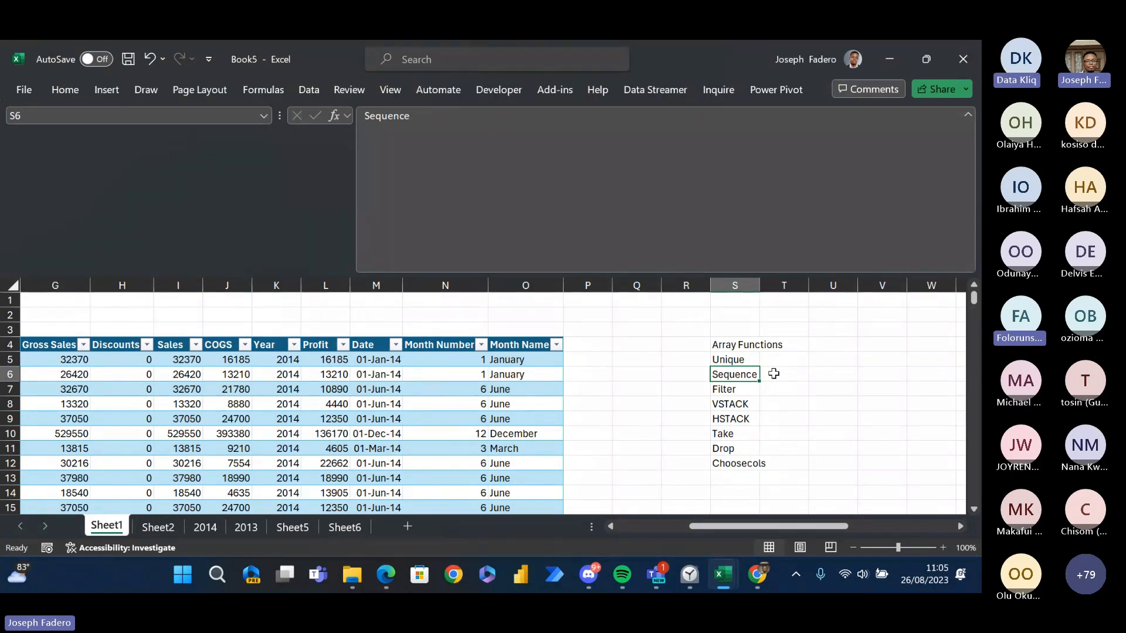
pyautogui.press('Up')
pyautogui.press('Right')
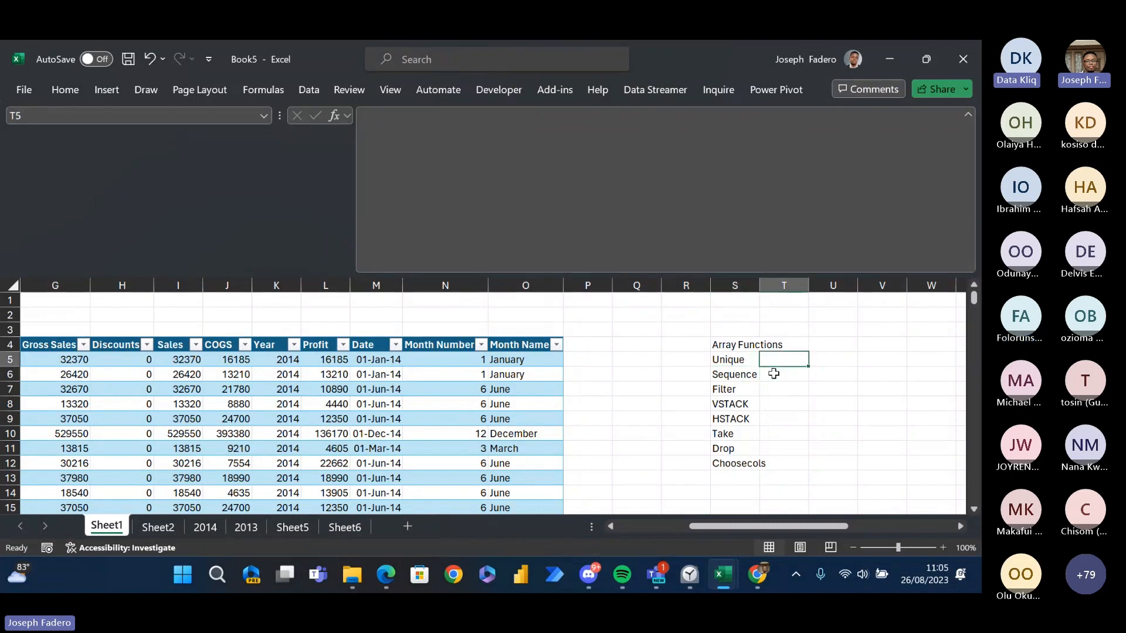
pyautogui.press('Up')
pyautogui.press('Right')
pyautogui.press('Right')
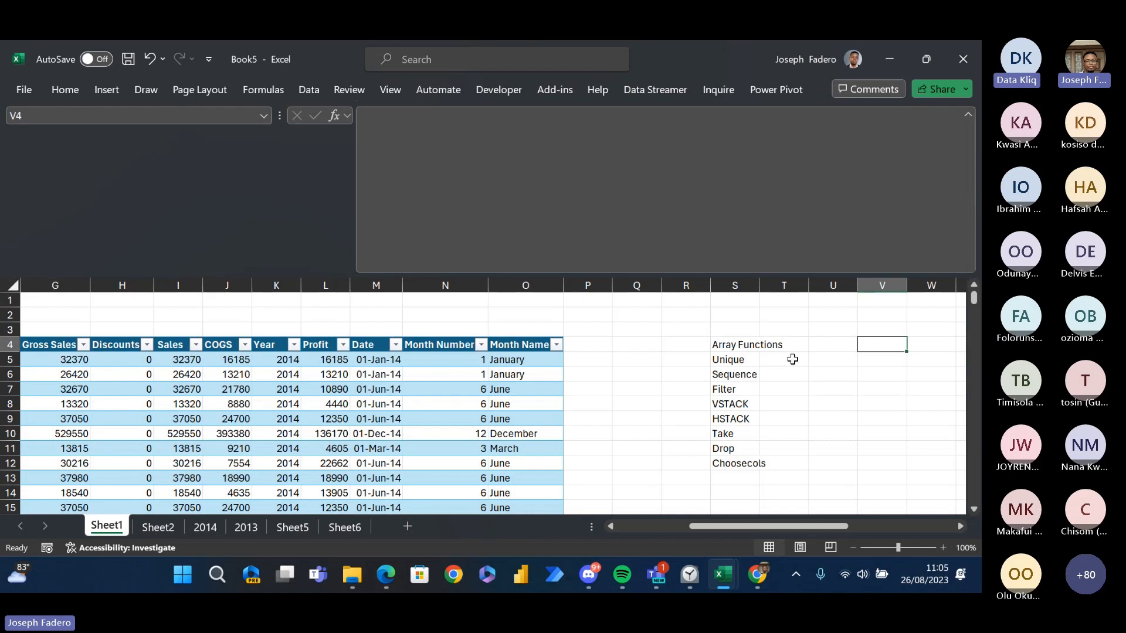
pyautogui.click(792, 359)
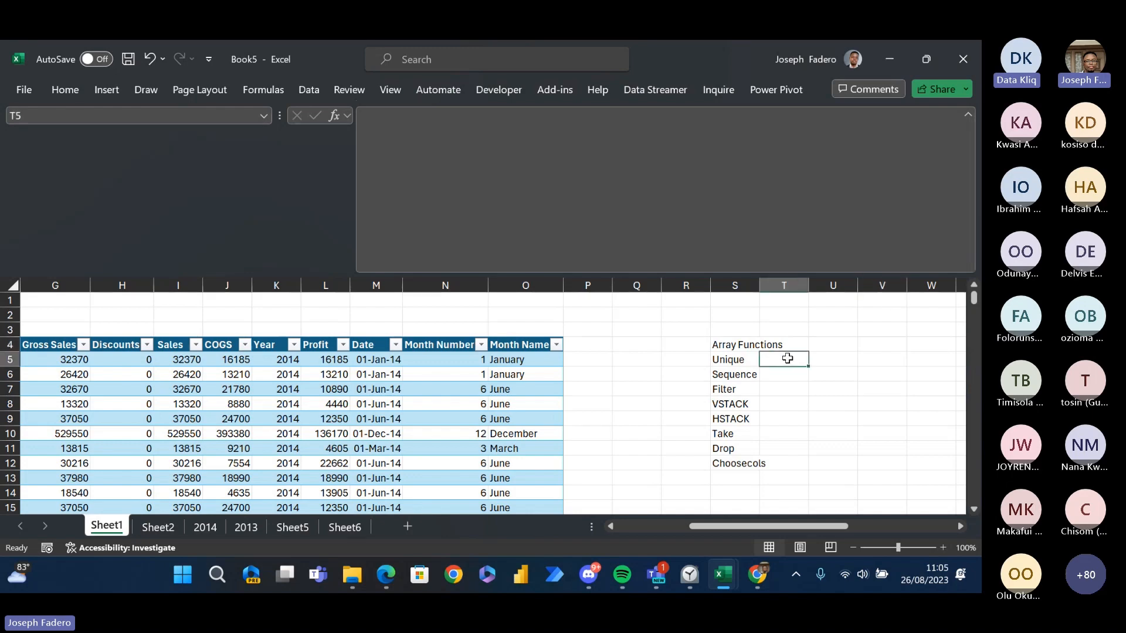
pyautogui.click(450, 317)
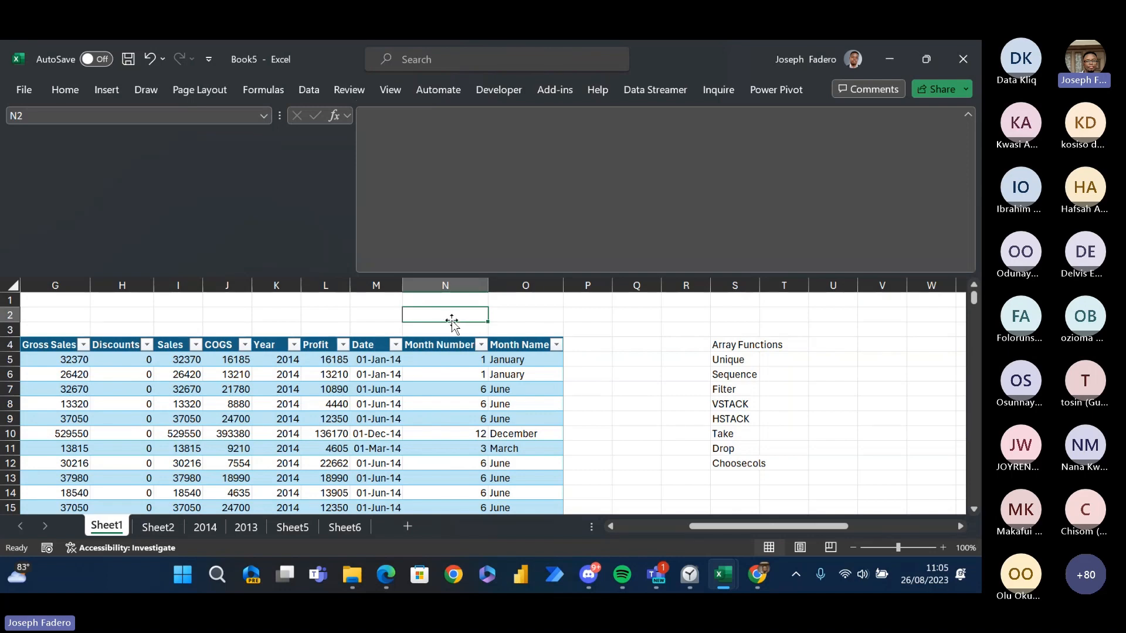
pyautogui.click(723, 575)
pyautogui.moveTo(687, 563)
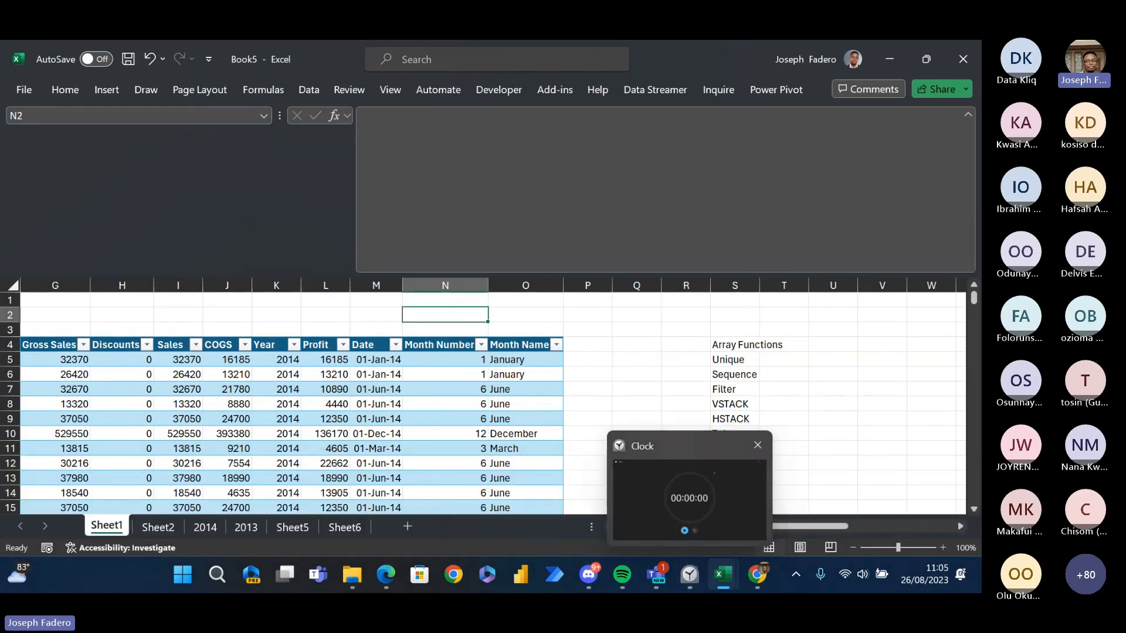
# - Switch to the Copy of Datakliq-Week workbook and close it without saving its changes
pyautogui.moveTo(733, 578)
pyautogui.moveTo(812, 489)
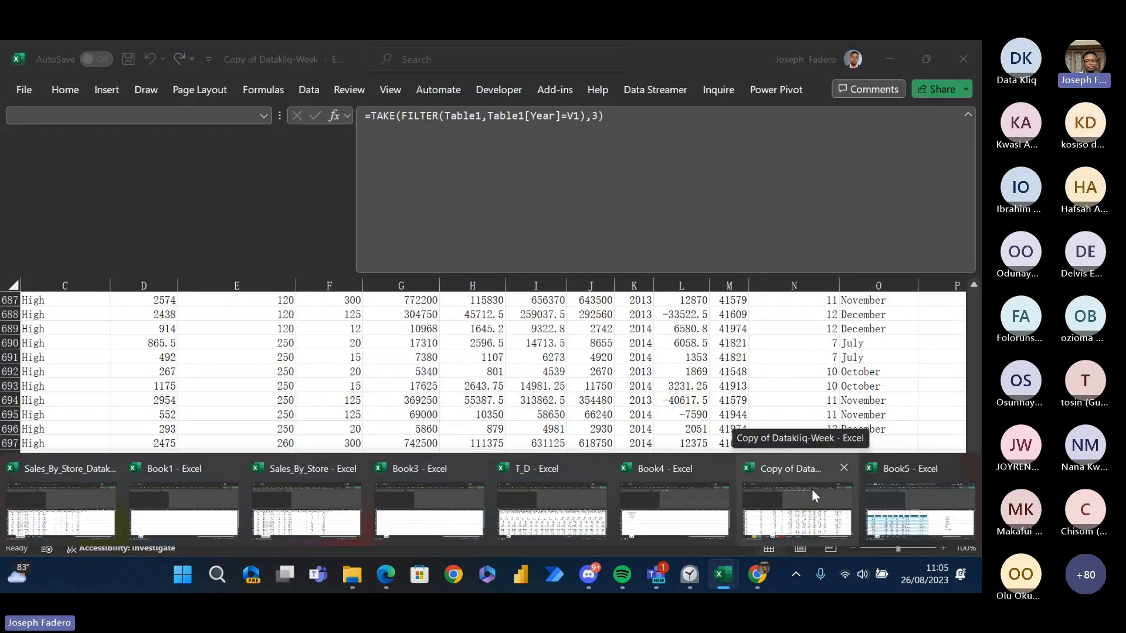
pyautogui.click(812, 489)
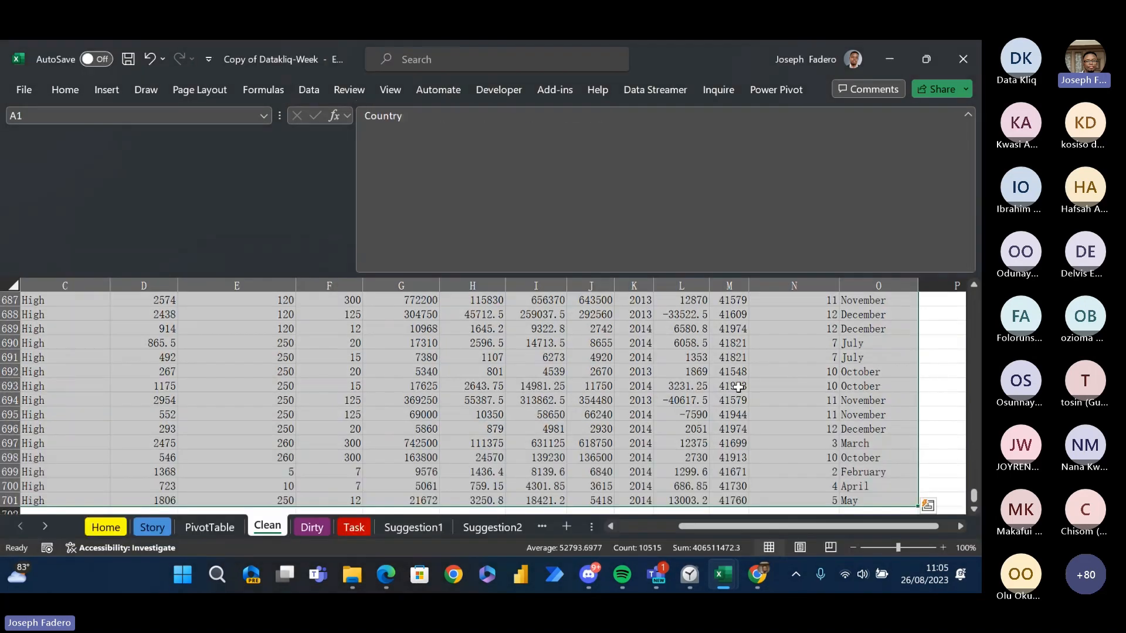
pyautogui.click(729, 357)
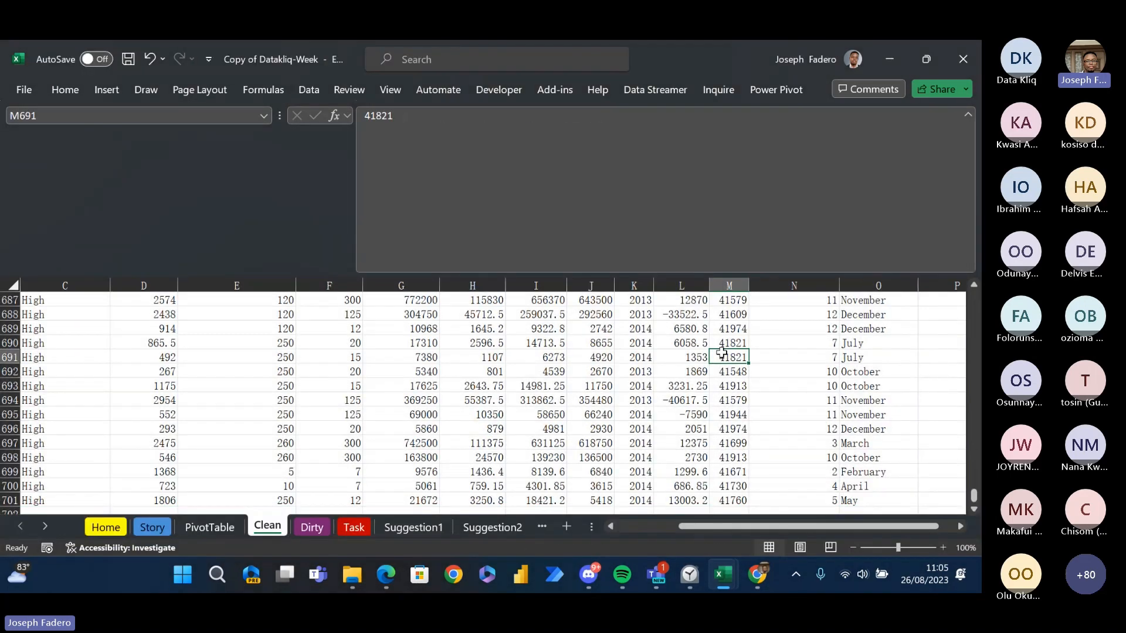
pyautogui.click(963, 59)
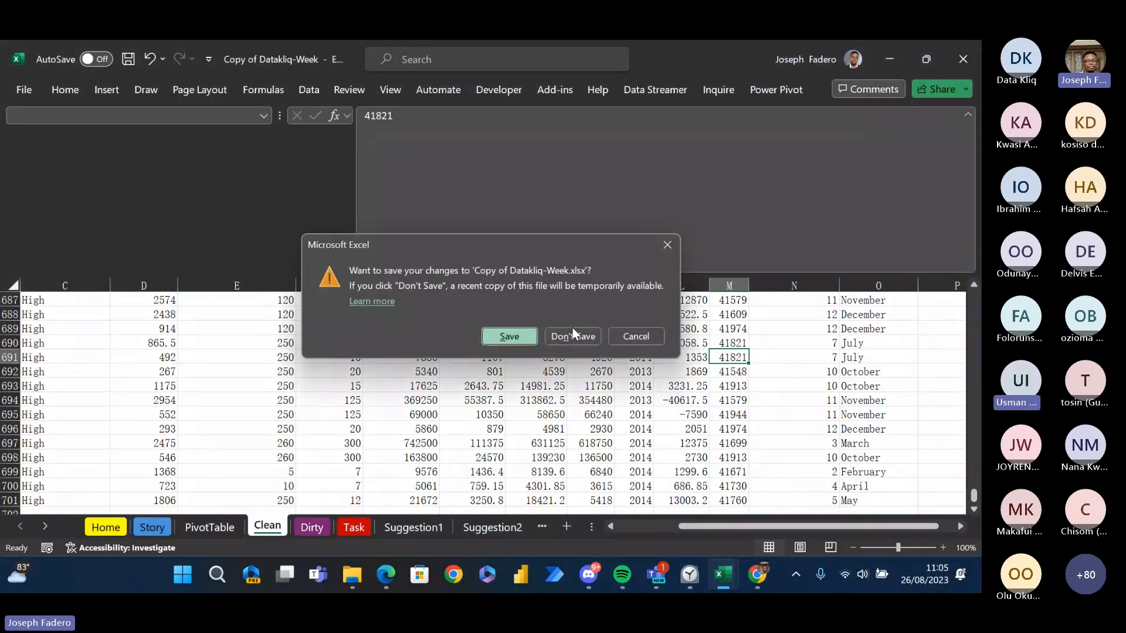
pyautogui.click(572, 335)
pyautogui.click(597, 364)
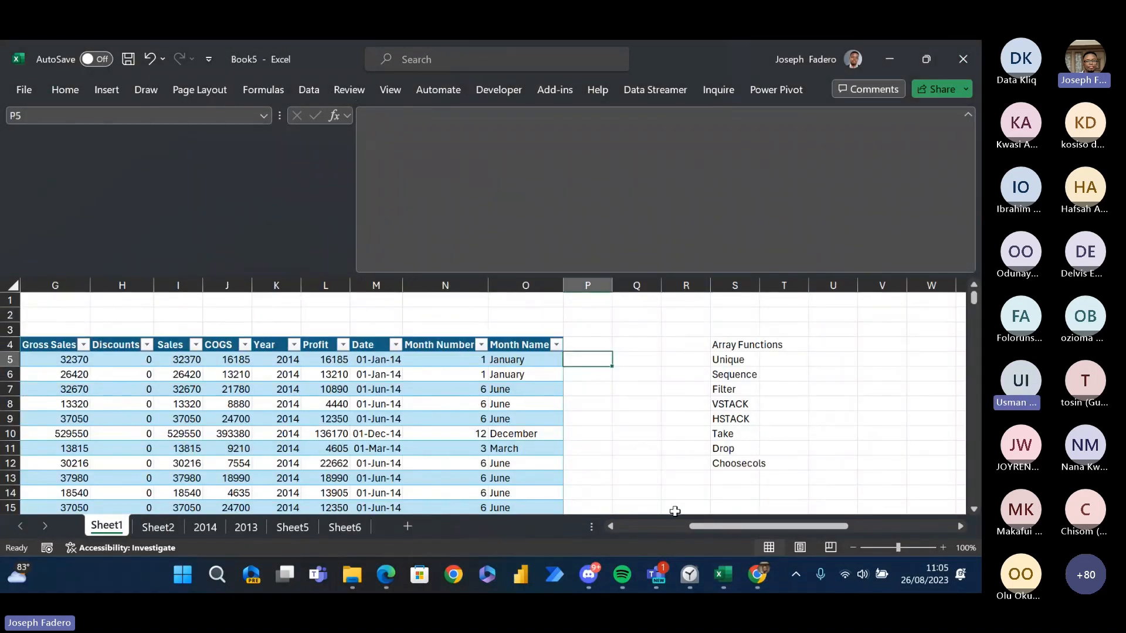
# - Collapse the expanded formula bar in Book5 so more rows of Sheet1 are shown
pyautogui.moveTo(729, 589)
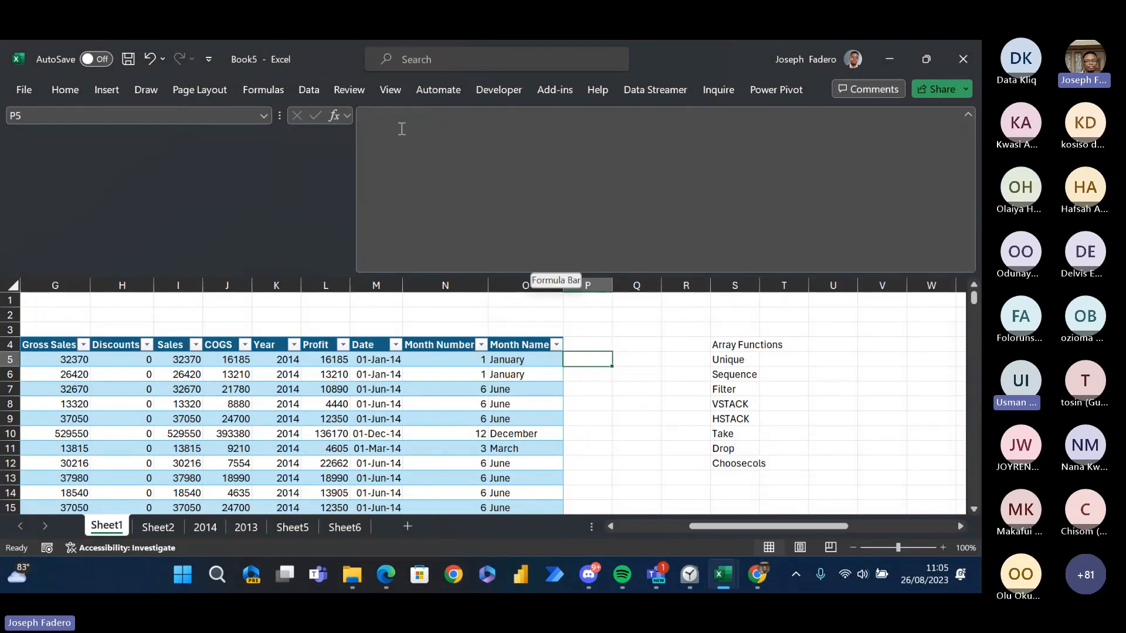
pyautogui.click(967, 114)
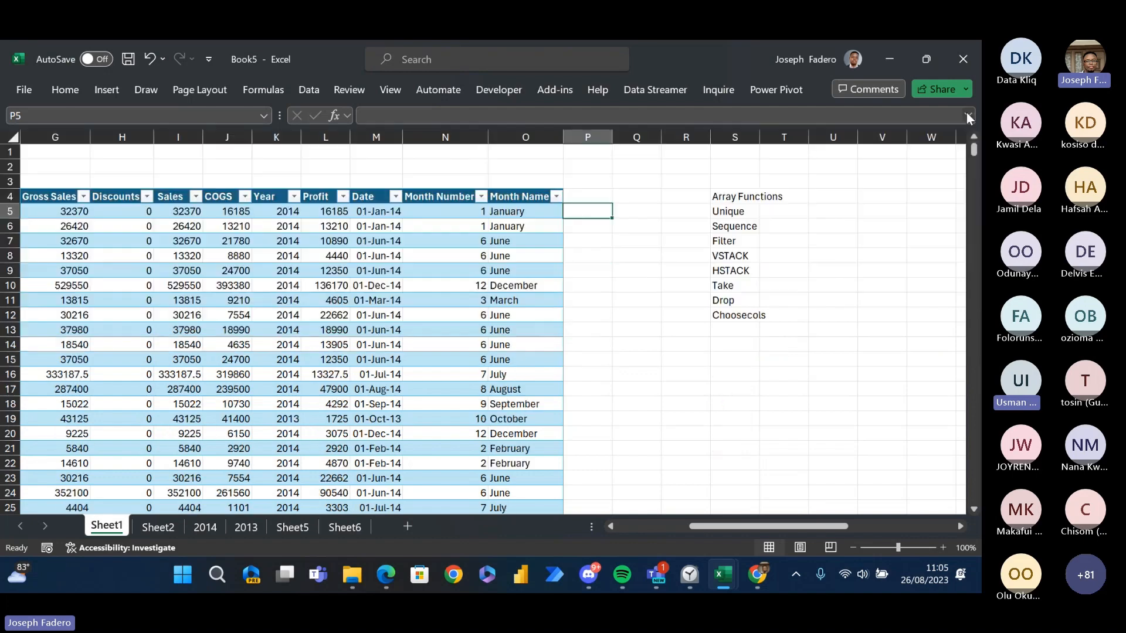
pyautogui.click(777, 226)
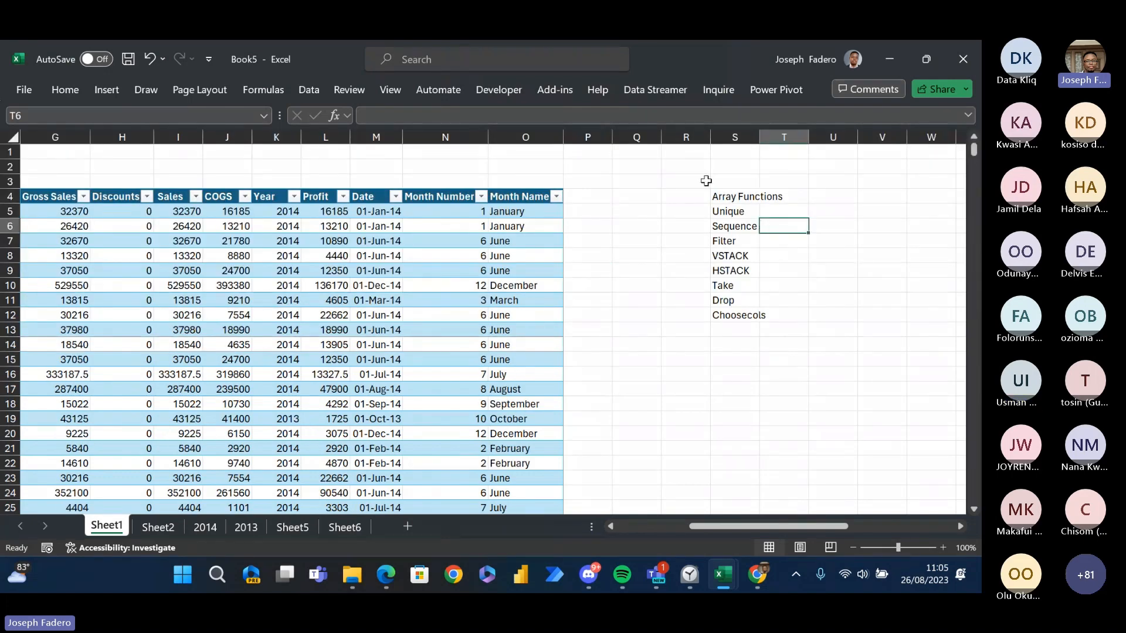
pyautogui.click(729, 195)
pyautogui.press('Right')
pyautogui.press('Right')
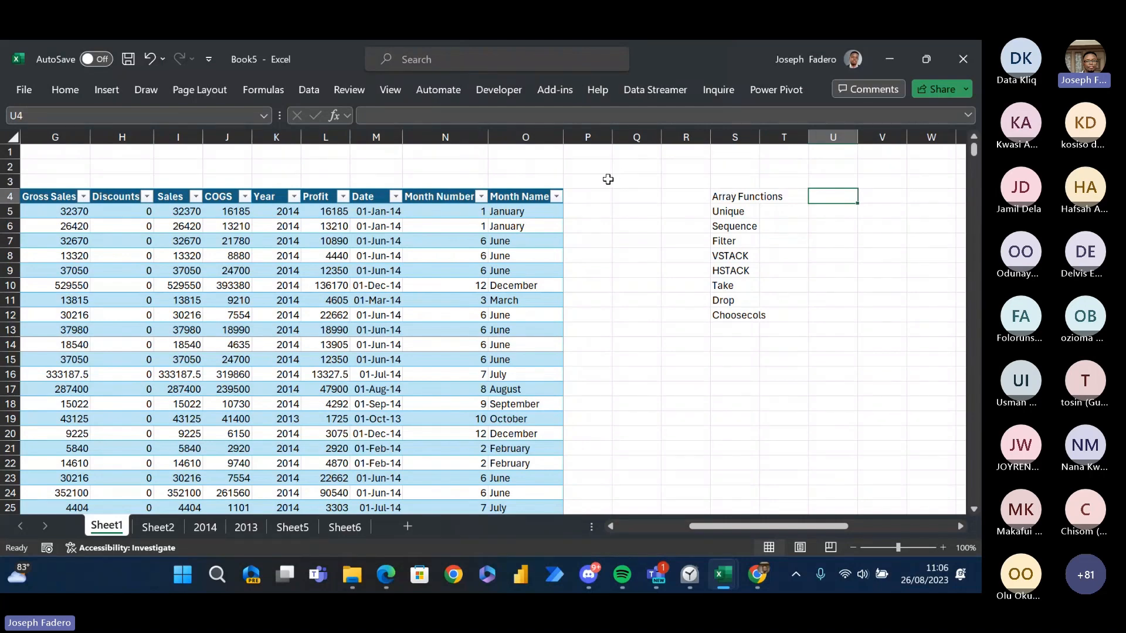
pyautogui.click(607, 256)
pyautogui.click(651, 316)
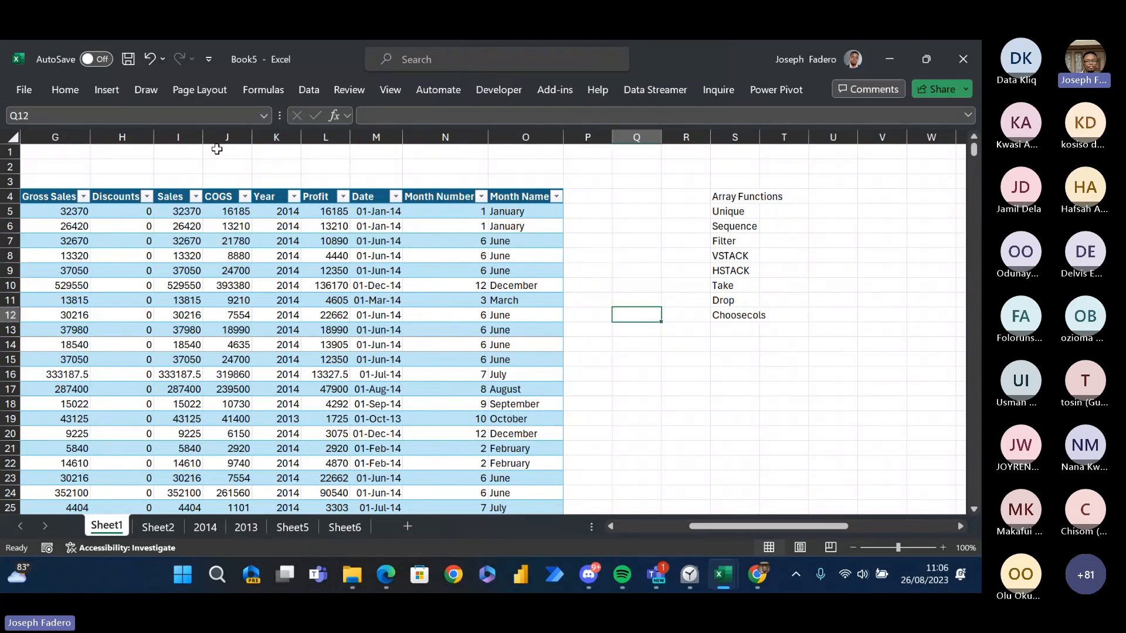
pyautogui.click(61, 89)
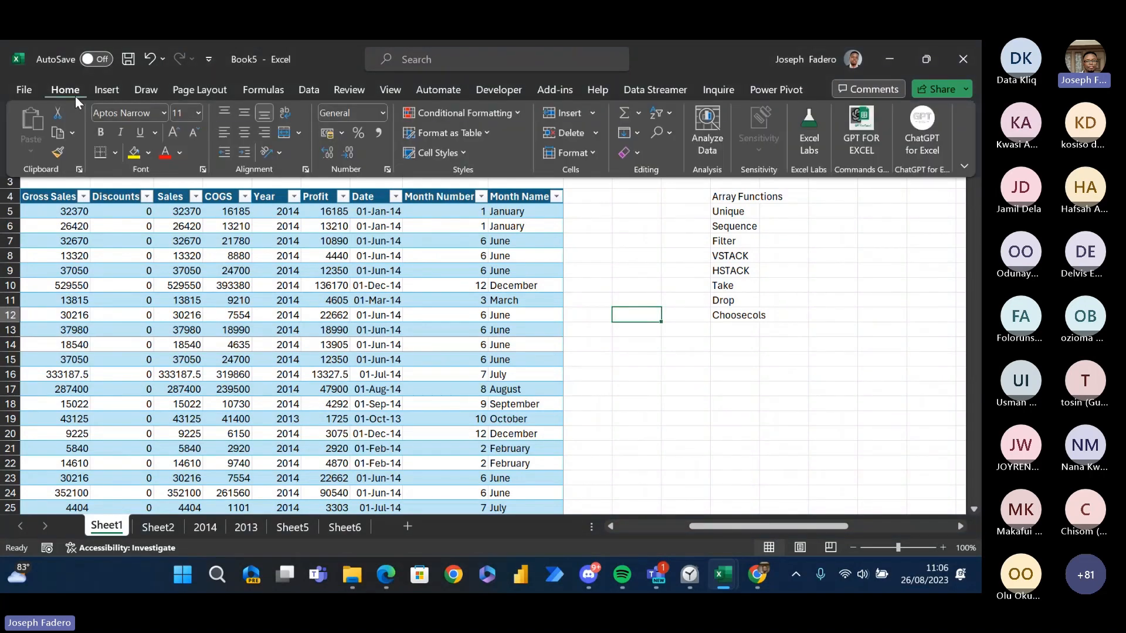
pyautogui.click(766, 328)
pyautogui.click(764, 329)
pyautogui.click(802, 289)
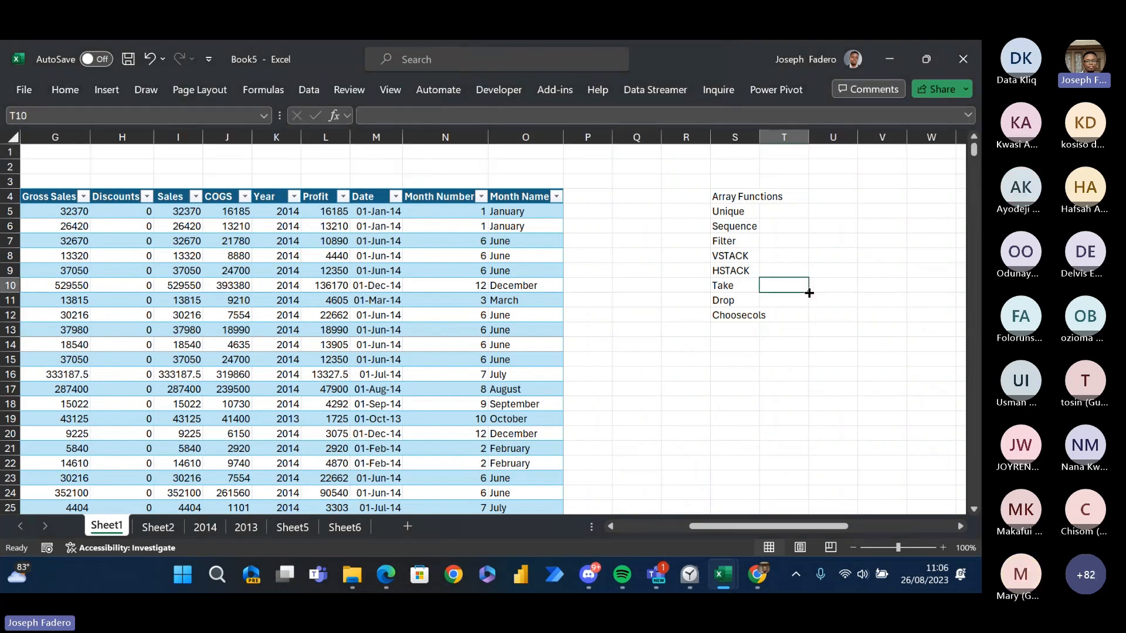
pyautogui.click(832, 253)
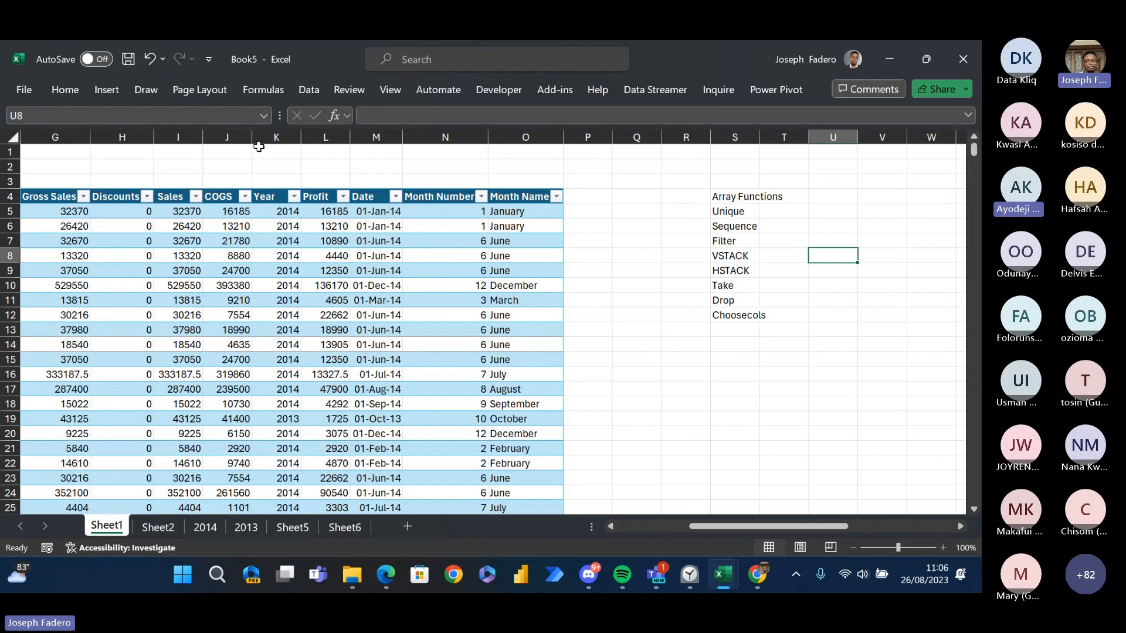
# - Open the recent workbook Sales_By_Store_Datakliq stored on OneDrive
pyautogui.click(72, 91)
pyautogui.click(33, 88)
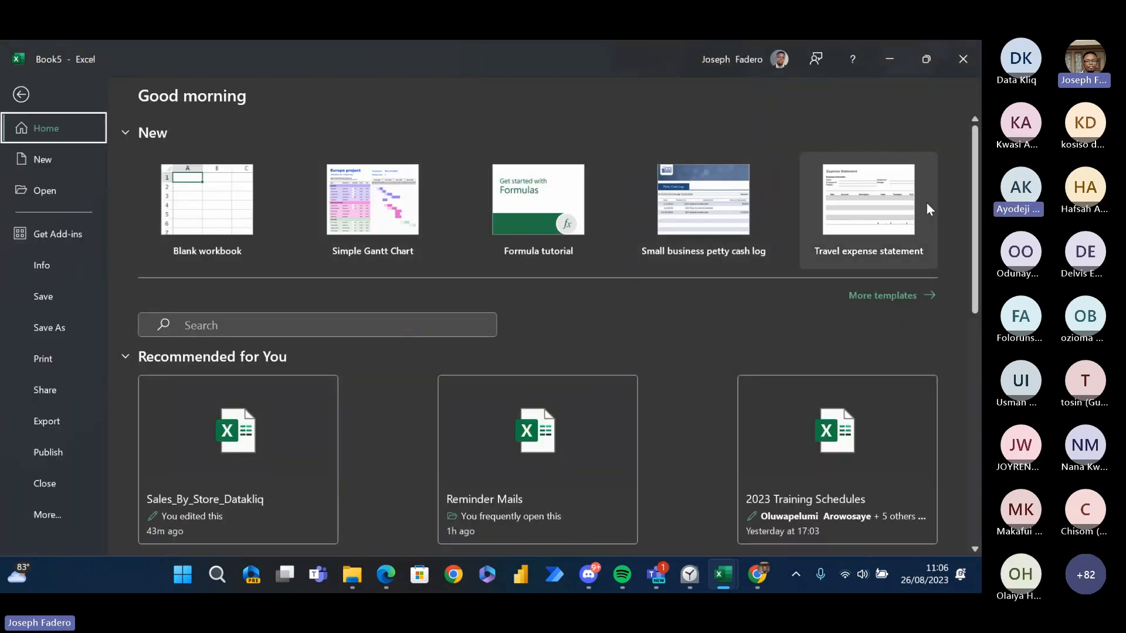
pyautogui.scroll(-5, 974, 215)
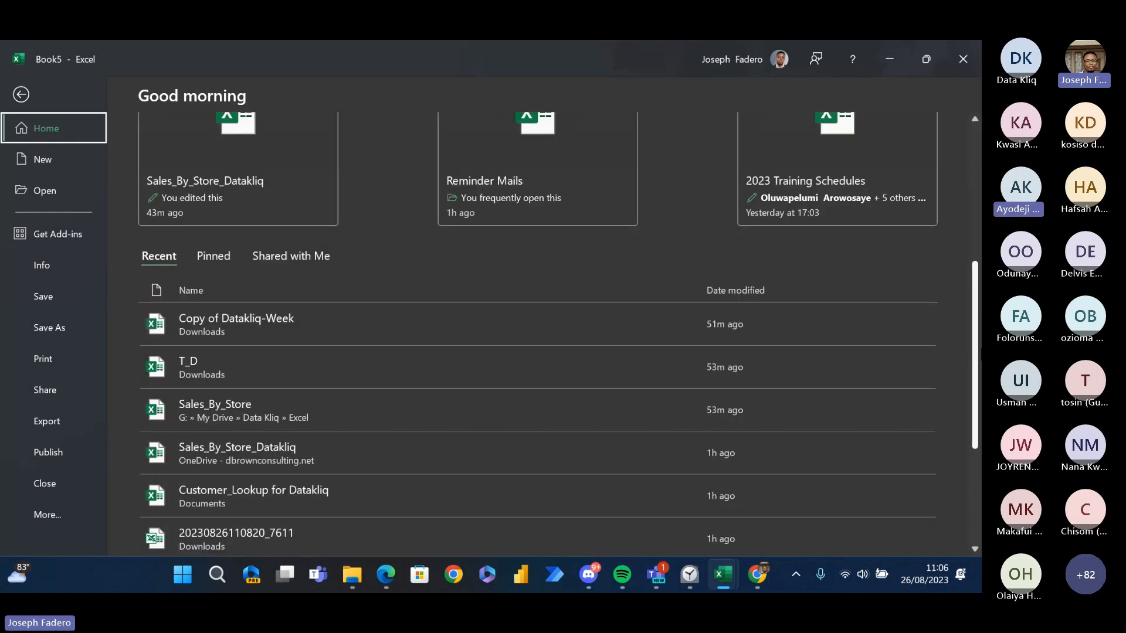
pyautogui.scroll(-3, 398, 292)
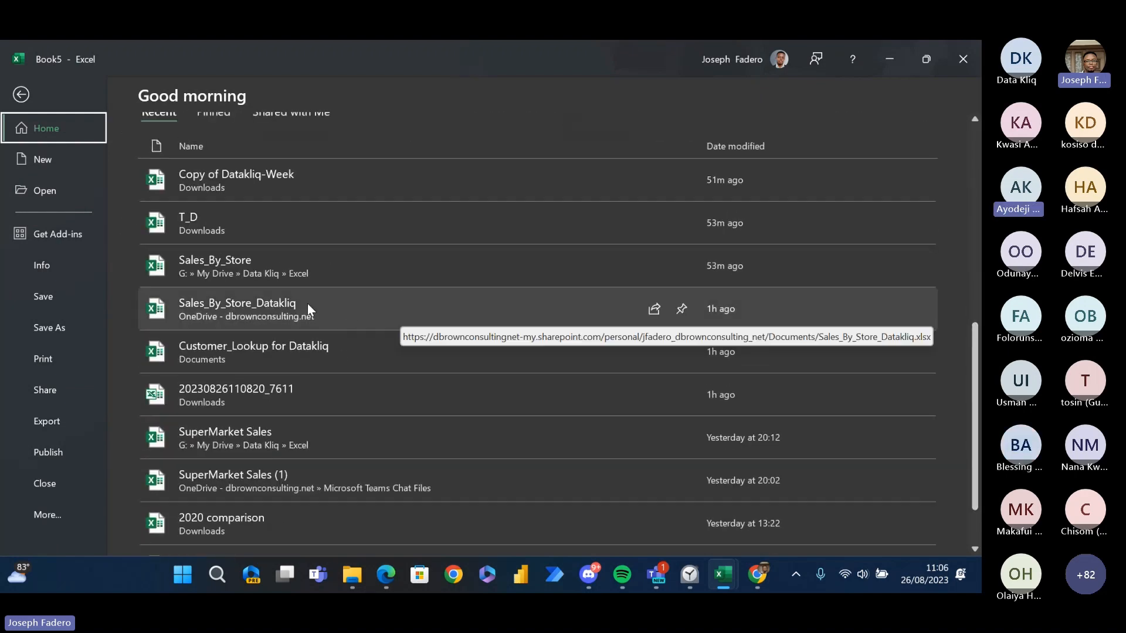
pyautogui.click(293, 311)
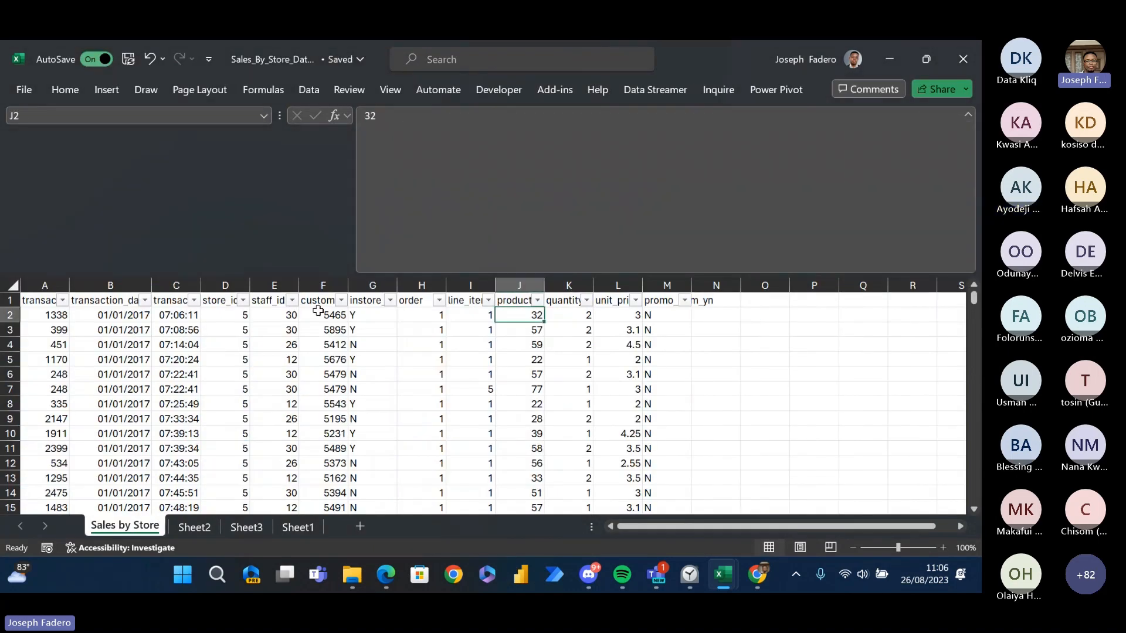
# - Check the extent of the Sales by Store data by jumping to its last row and returning to cell A2
pyautogui.click(443, 336)
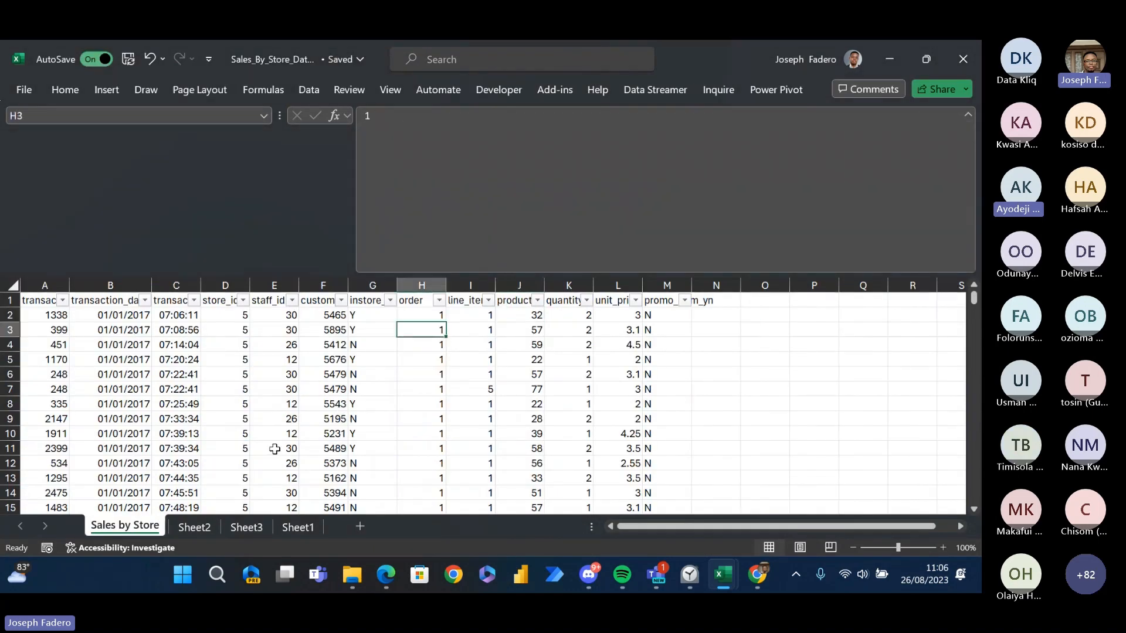
pyautogui.click(188, 407)
pyautogui.press('Home')
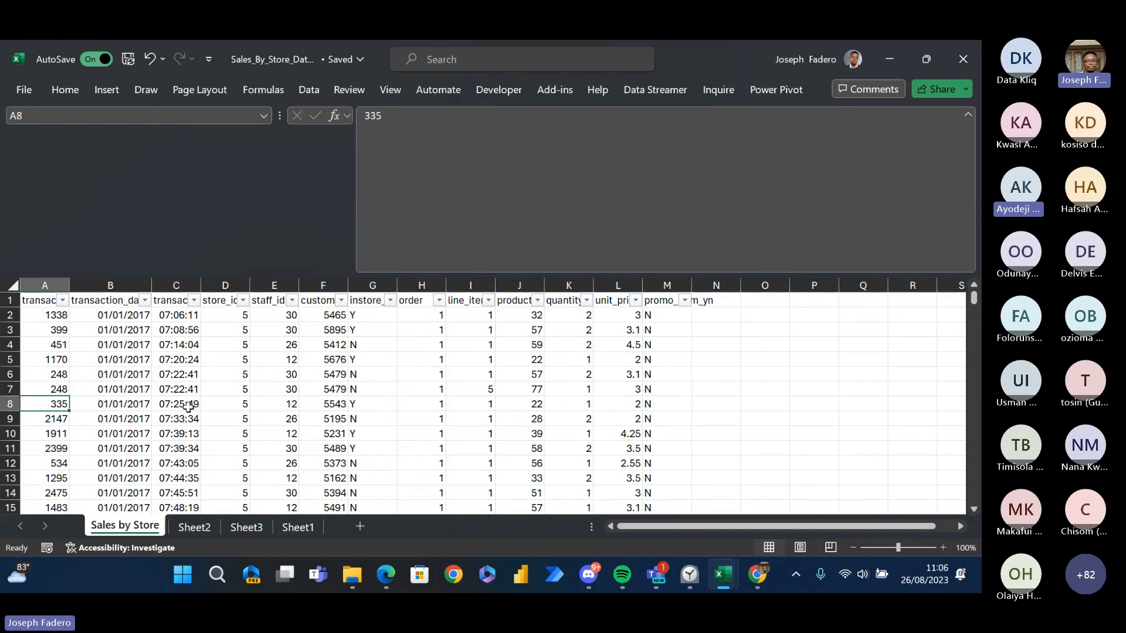
pyautogui.hotkey('ctrl', 'Down')
pyautogui.hotkey('ctrl', 'Up')
pyautogui.press('Down')
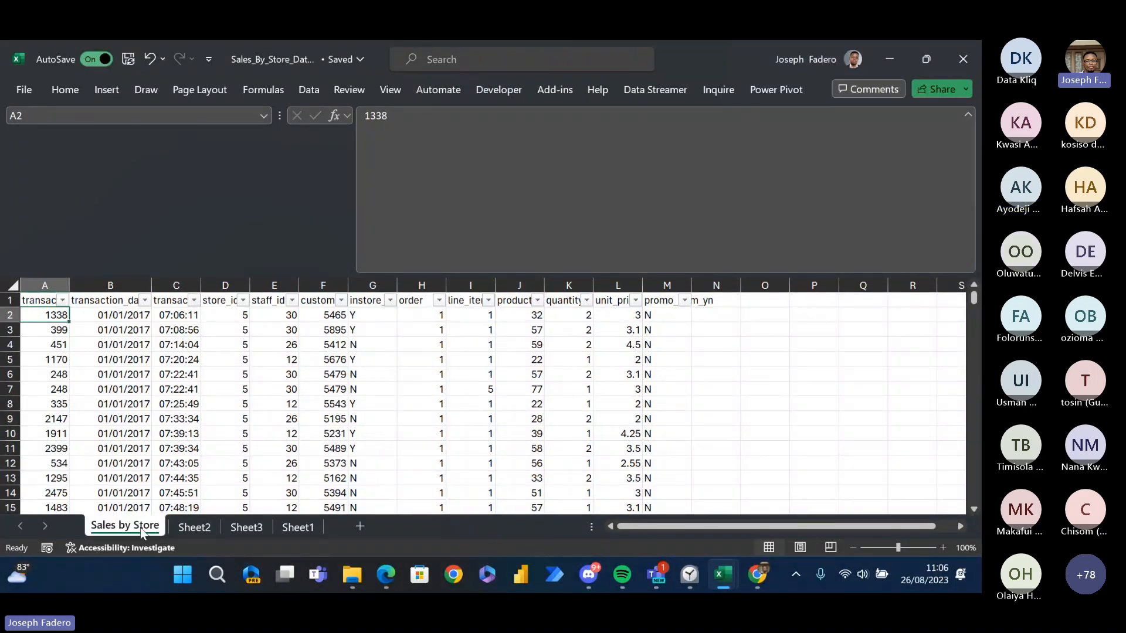
# - Copy the Sales by Store sheet into a new workbook, keeping the original in place
pyautogui.rightClick(142, 531)
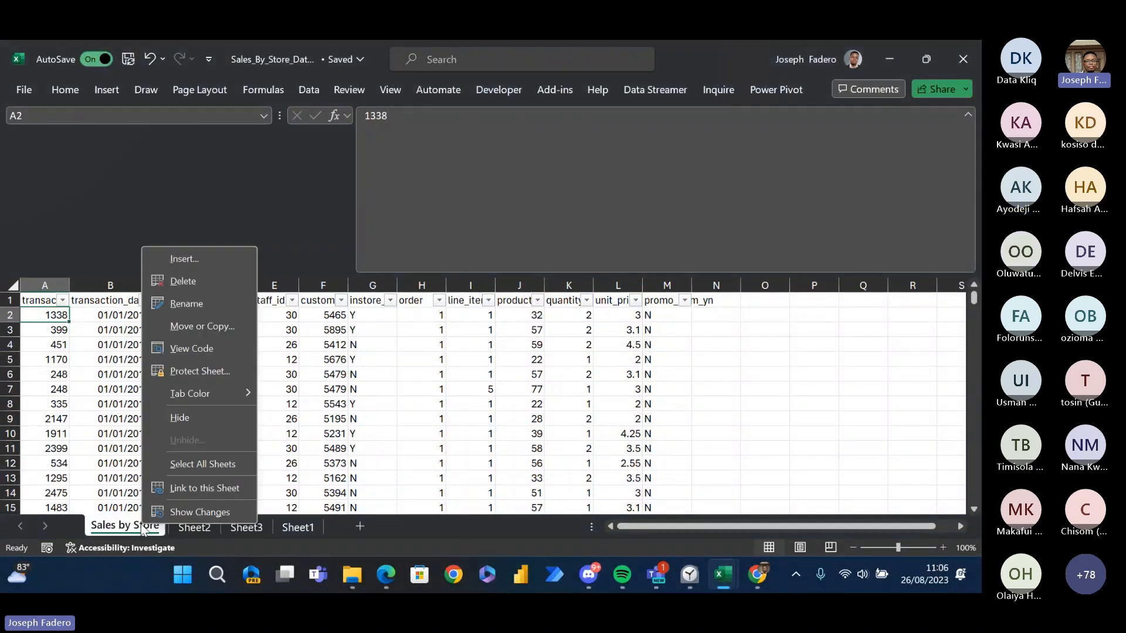
pyautogui.click(227, 325)
pyautogui.click(170, 365)
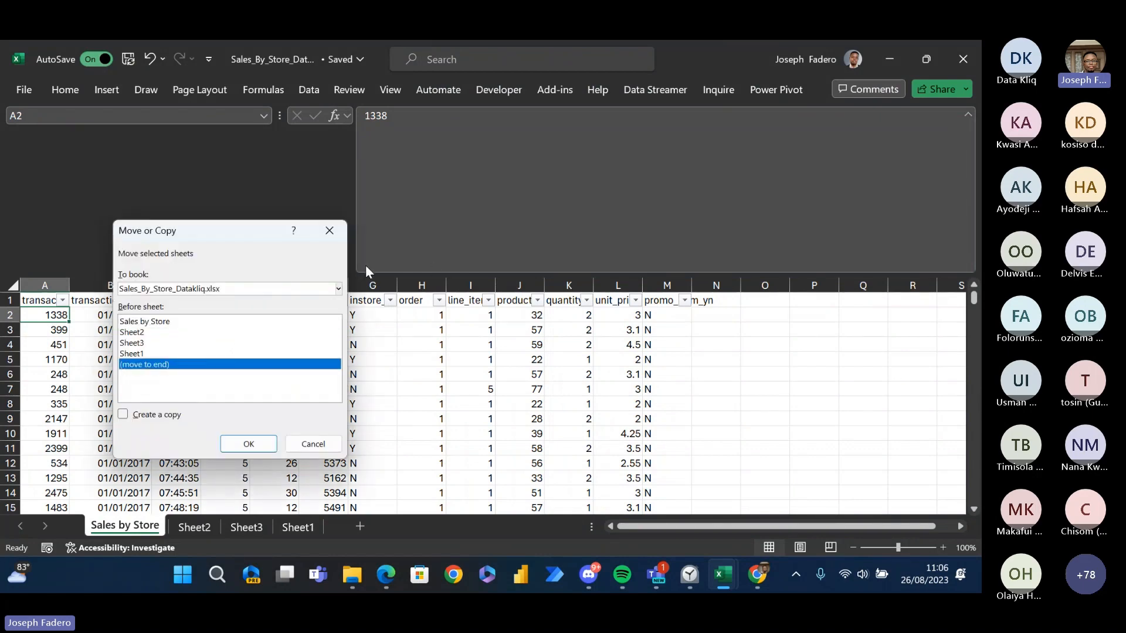
pyautogui.click(339, 289)
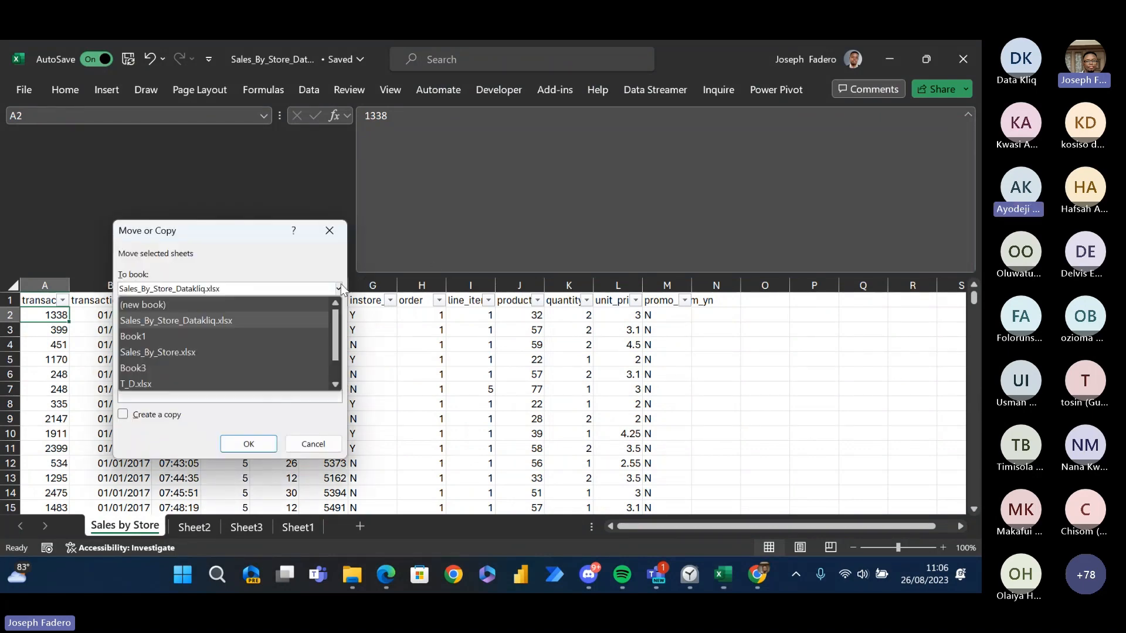
pyautogui.click(258, 304)
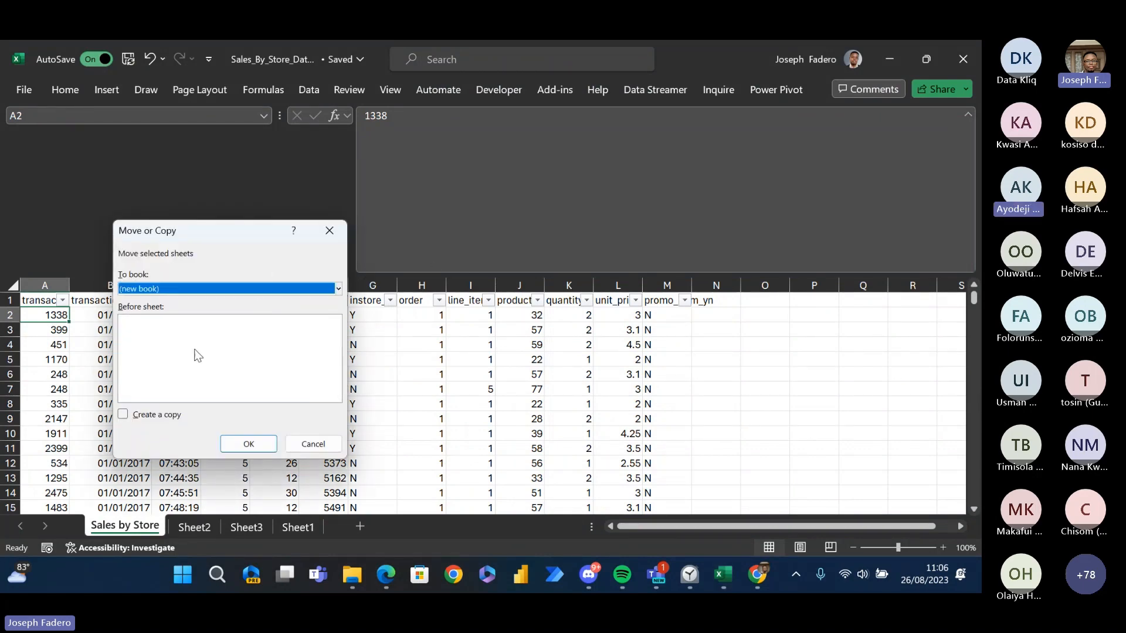
pyautogui.click(124, 414)
pyautogui.click(238, 445)
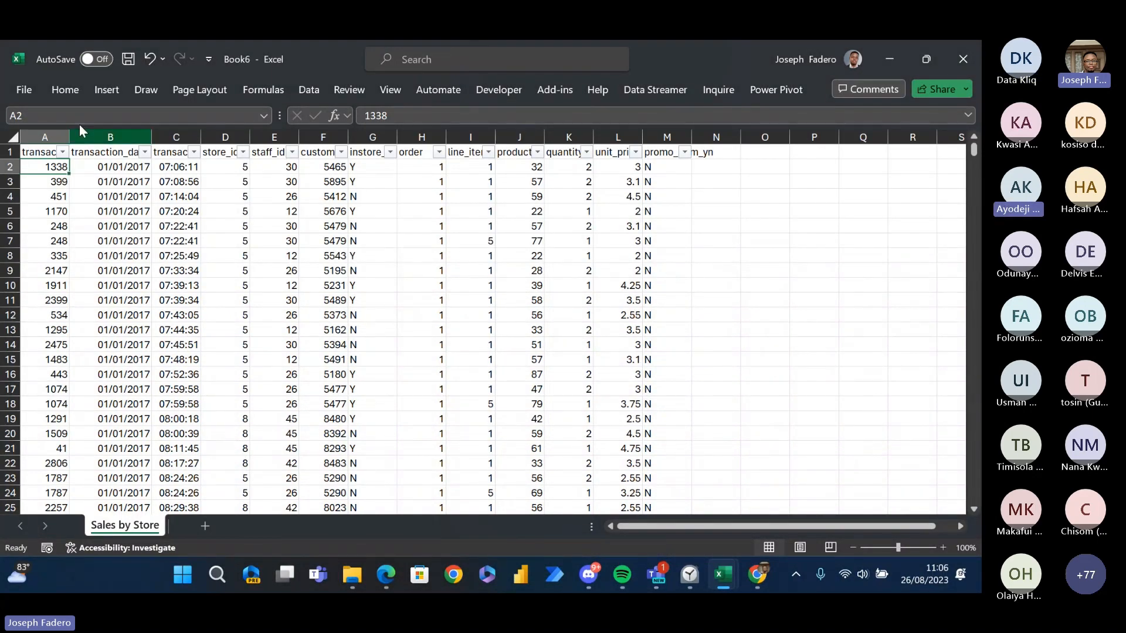
# - Start saving the new workbook as a separate file and choose the Downloads folder as its location
pyautogui.click(26, 90)
pyautogui.click(57, 331)
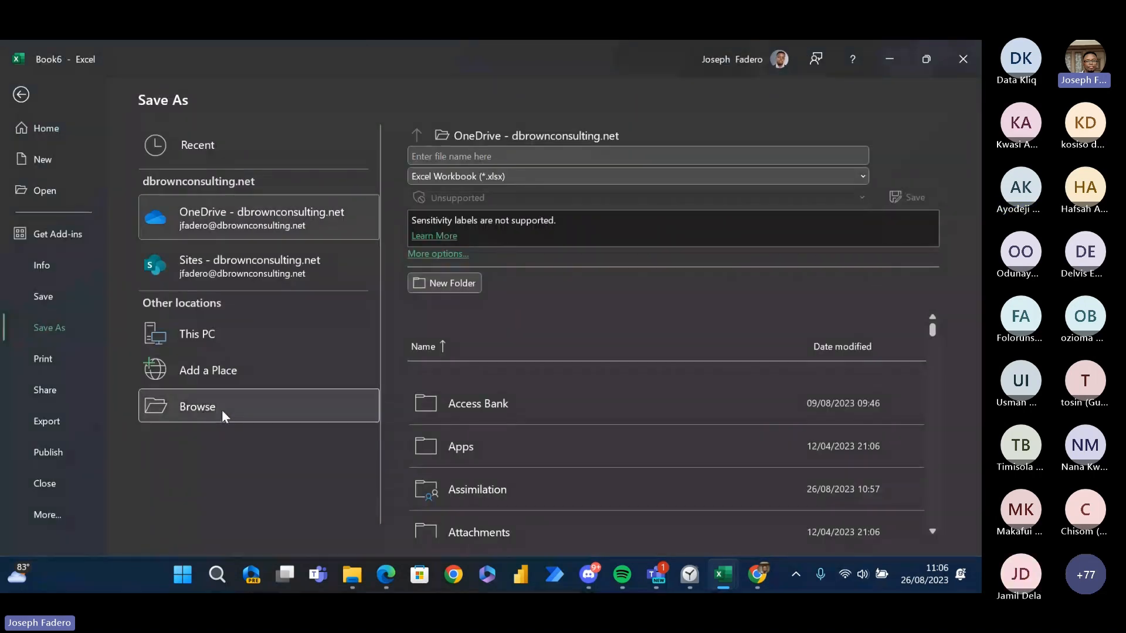
pyautogui.click(235, 410)
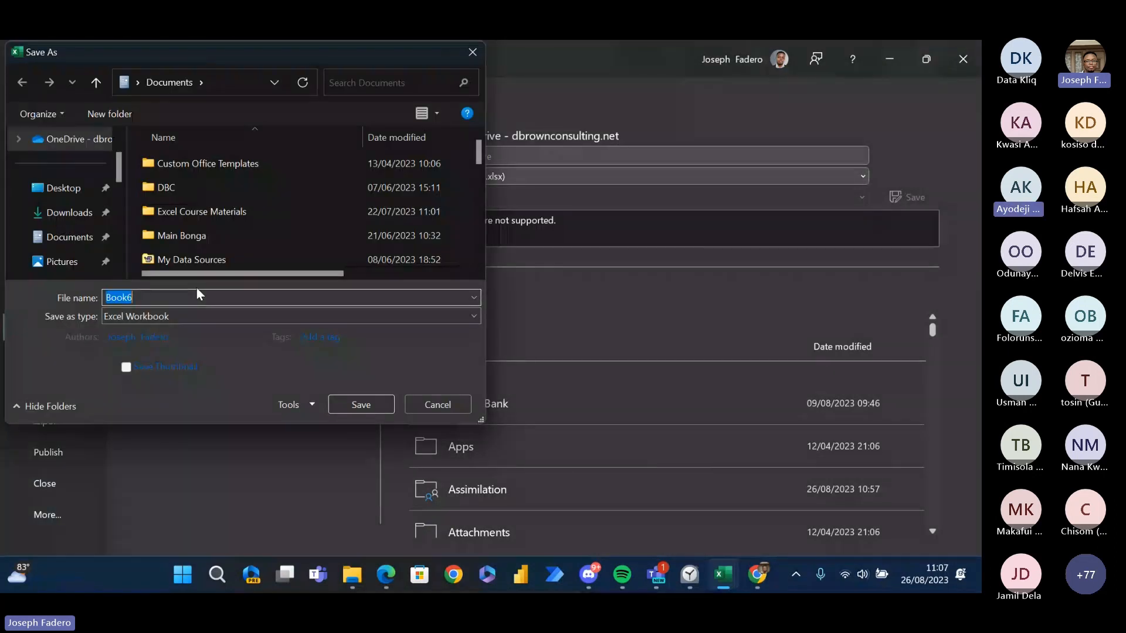
pyautogui.click(69, 212)
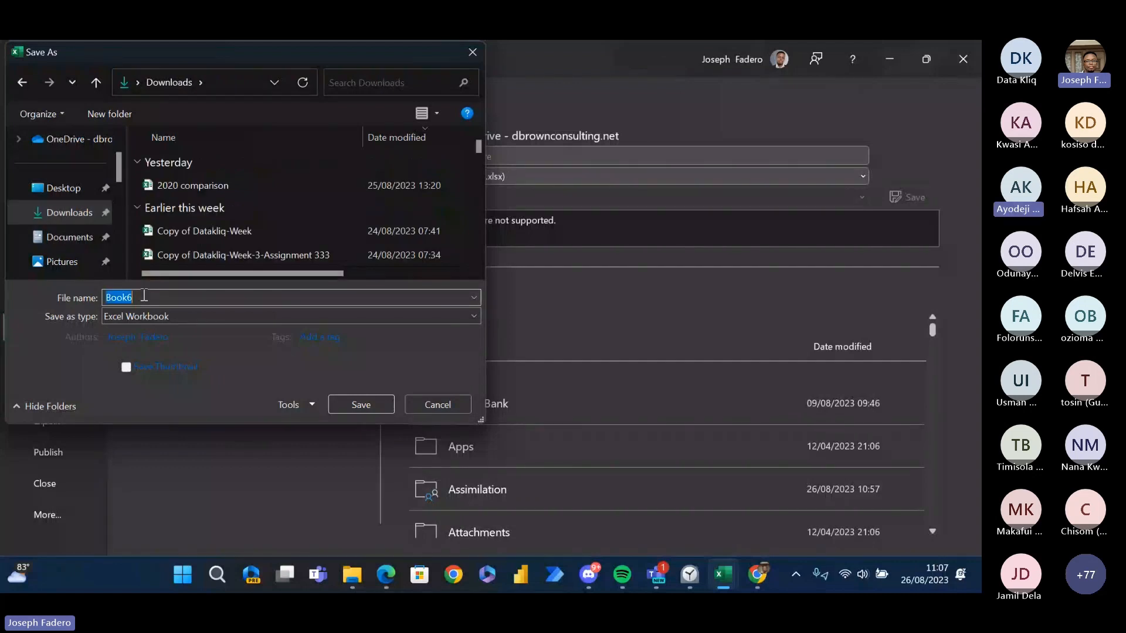
# - Try to save the workbook in Downloads as an Excel Workbook named Sales_By_Store
pyautogui.write('SS')
pyautogui.write('al')
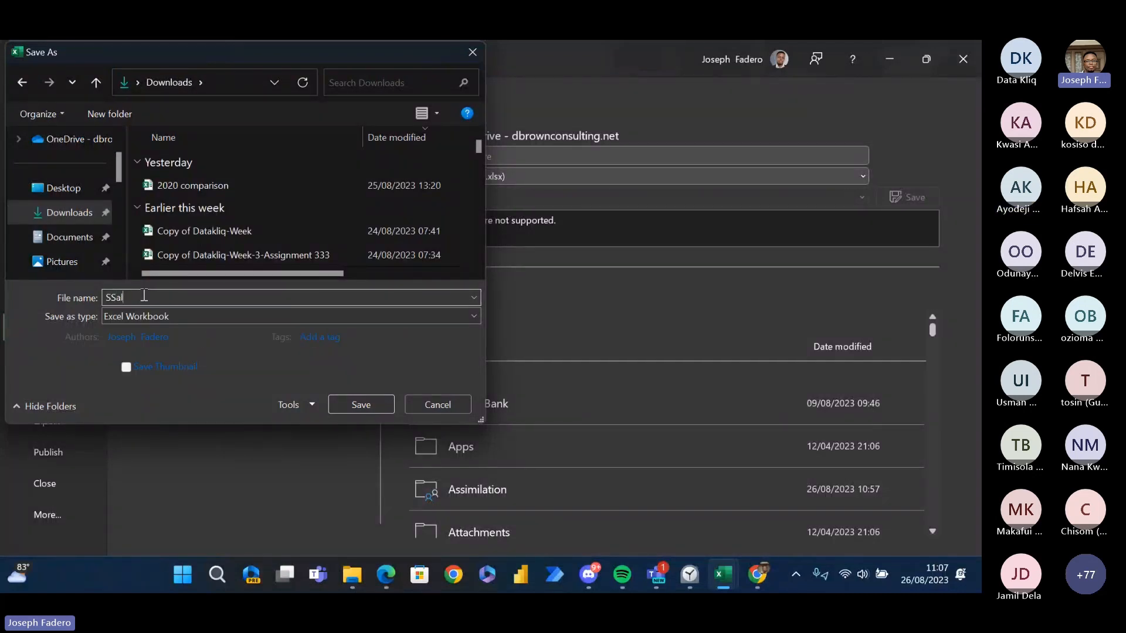
pyautogui.press('BackSpace')
pyautogui.write('a')
pyautogui.press('BackSpace')
pyautogui.press('BackSpace')
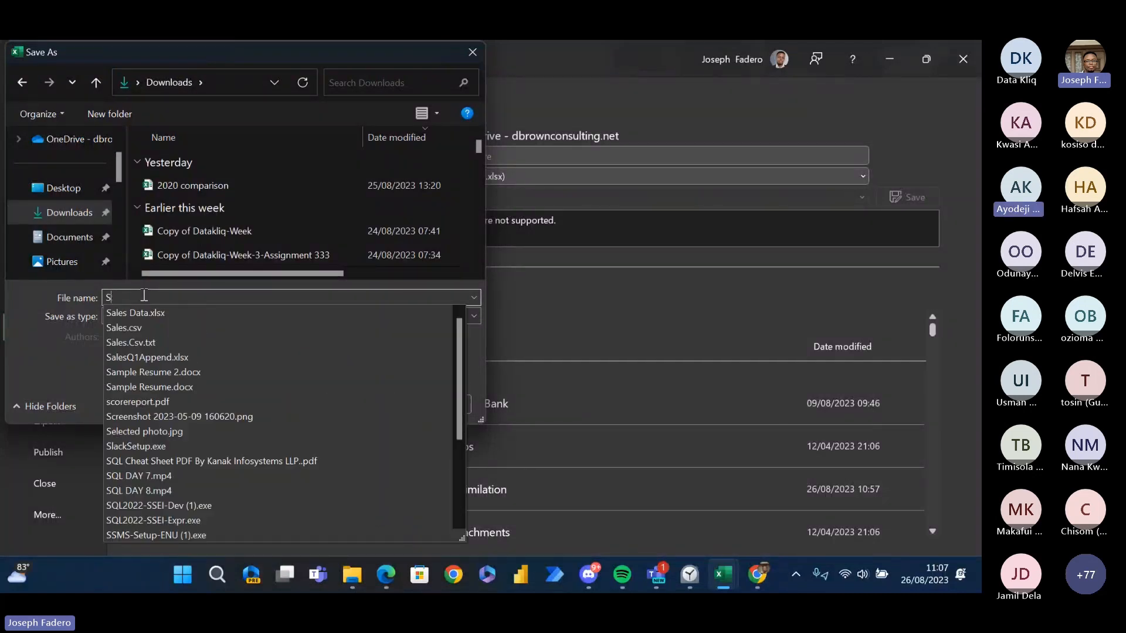
pyautogui.write('ales')
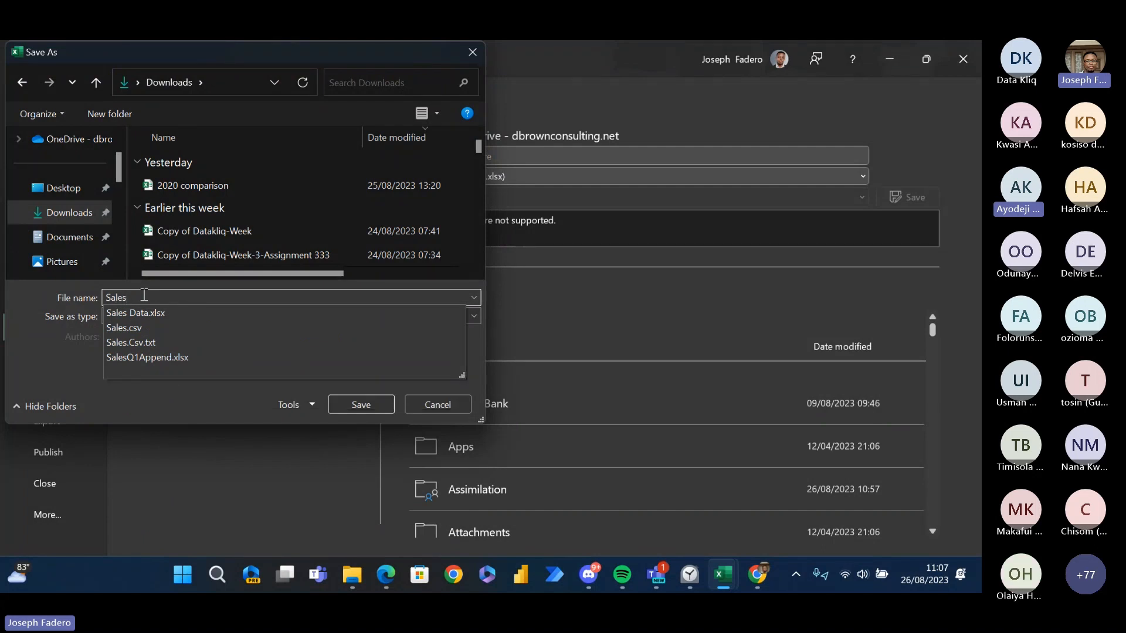
pyautogui.write(' B')
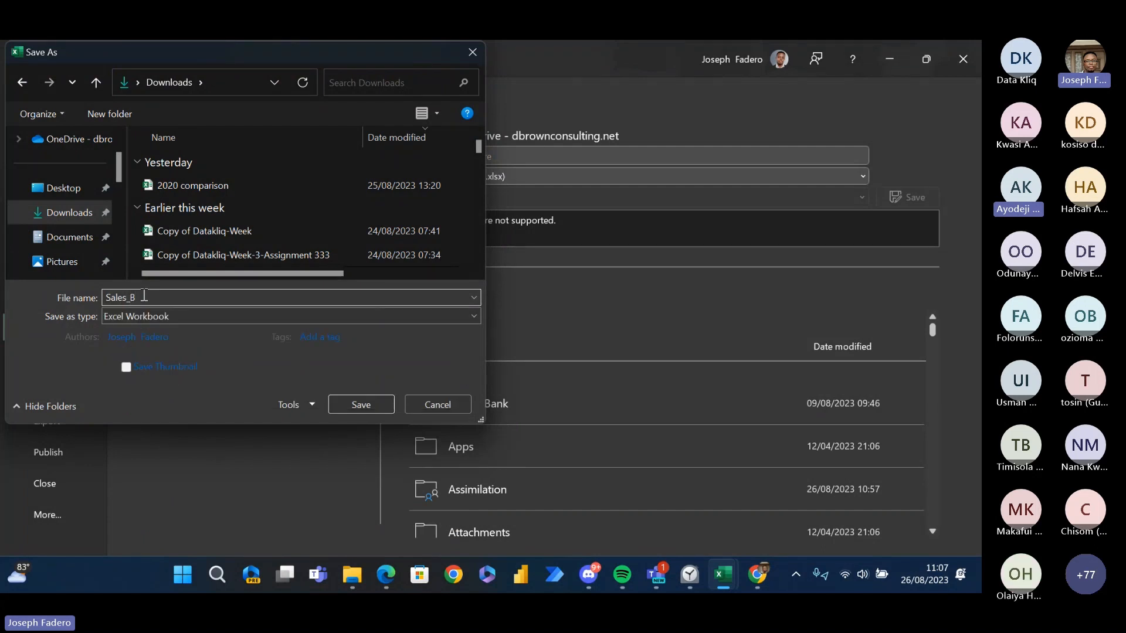
pyautogui.write('y_Store')
pyautogui.scroll(-1, 116, 185)
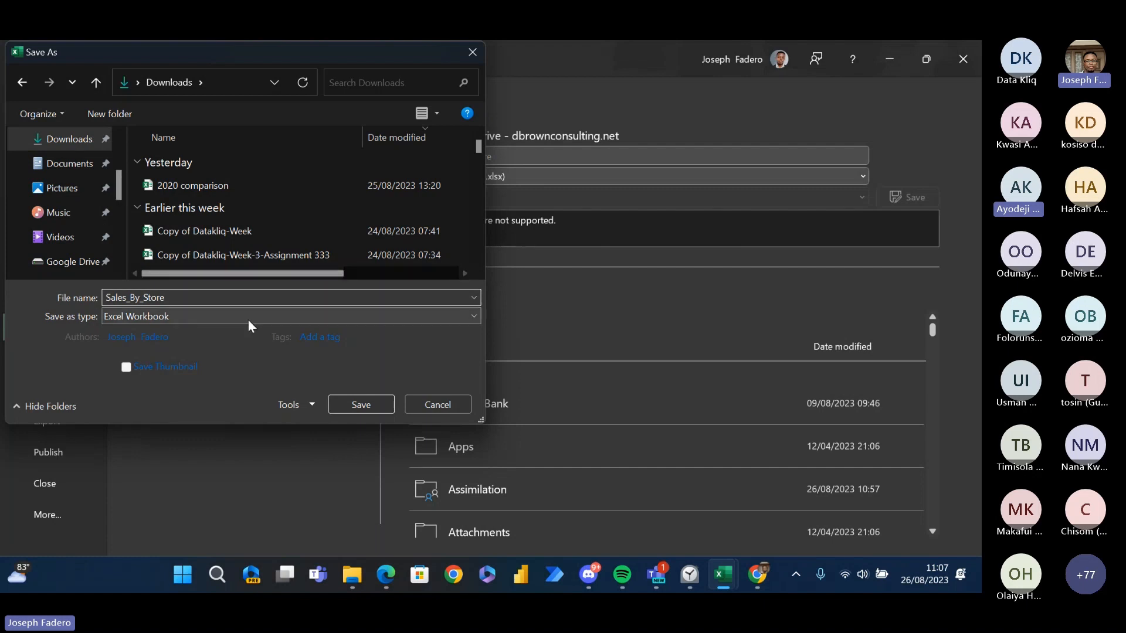
pyautogui.click(362, 405)
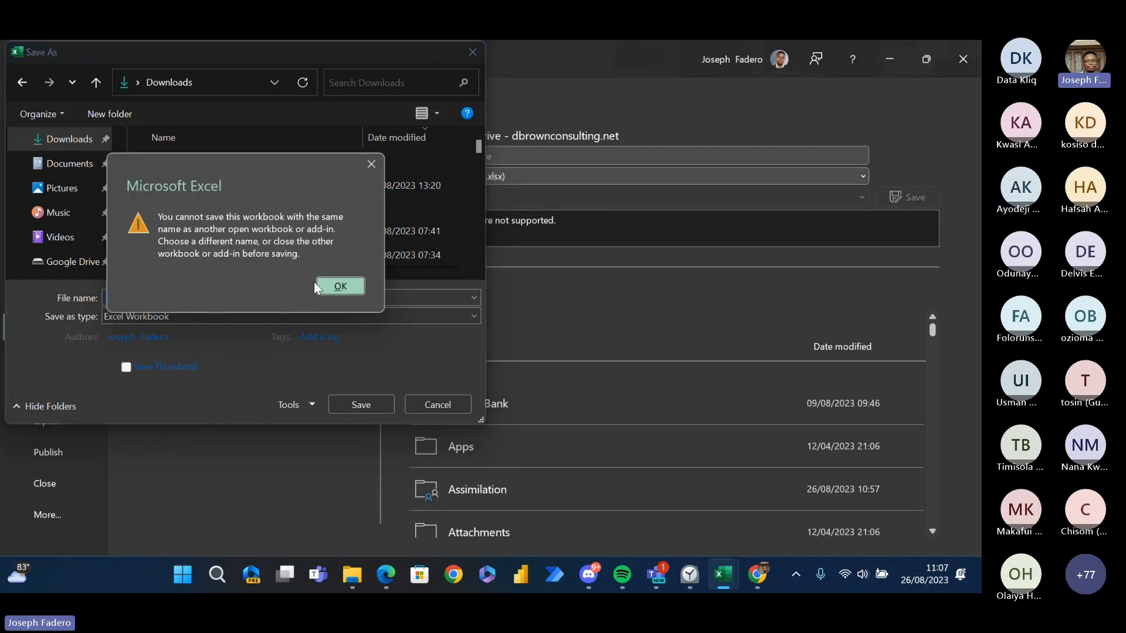
pyautogui.click(347, 292)
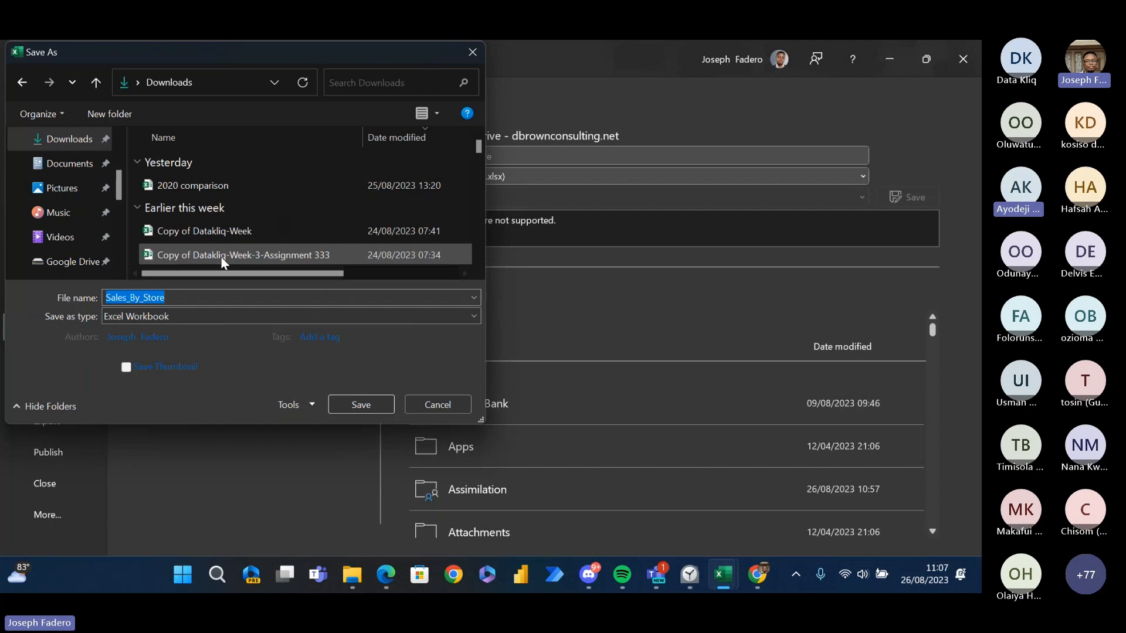
# - Remove the underscores from the file name to make it SalesByStore and save the Excel Workbook in Downloads
pyautogui.click(146, 293)
pyautogui.press('BackSpace')
pyautogui.press('BackSpace')
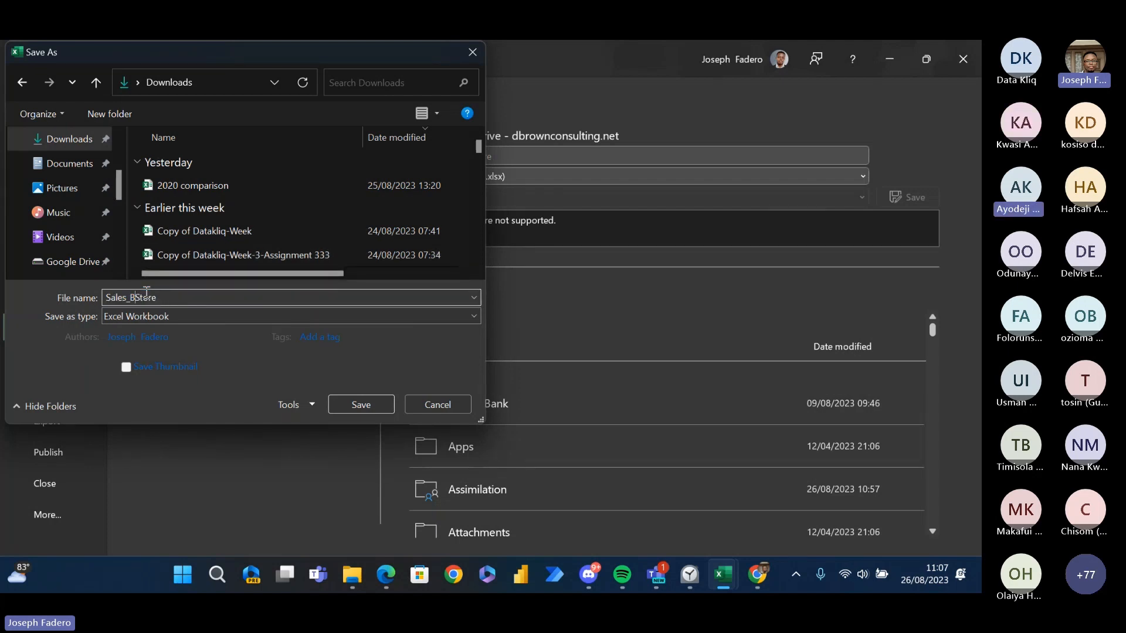
pyautogui.press('Left')
pyautogui.press('BackSpace')
pyautogui.press('Right')
pyautogui.write('y')
pyautogui.moveTo(119, 181); pyautogui.dragTo(118, 160)
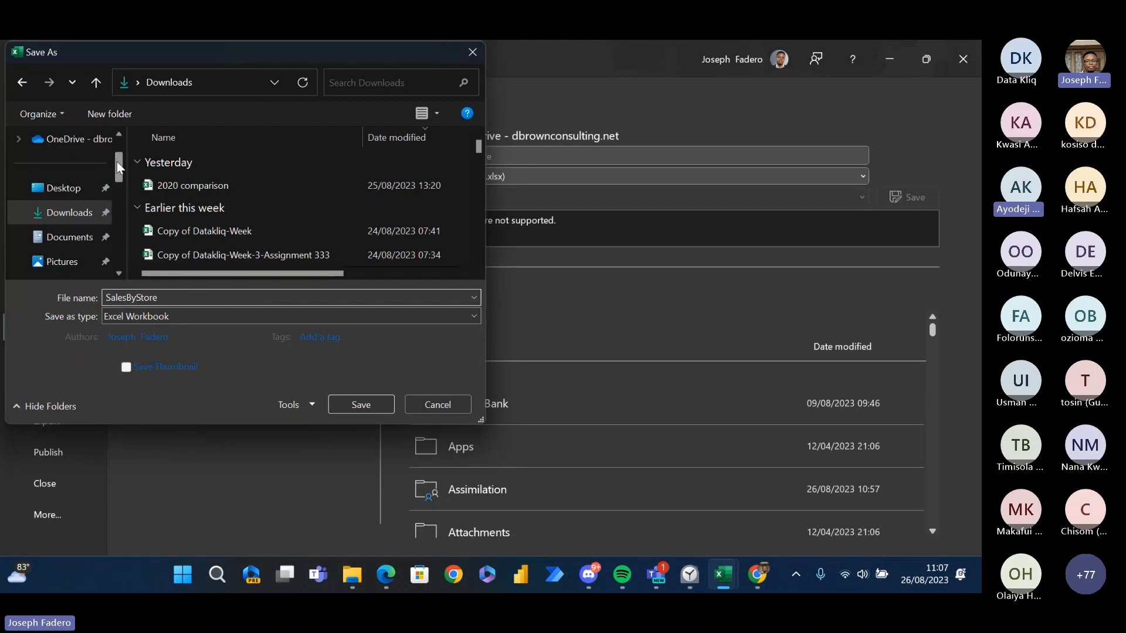
pyautogui.click(362, 402)
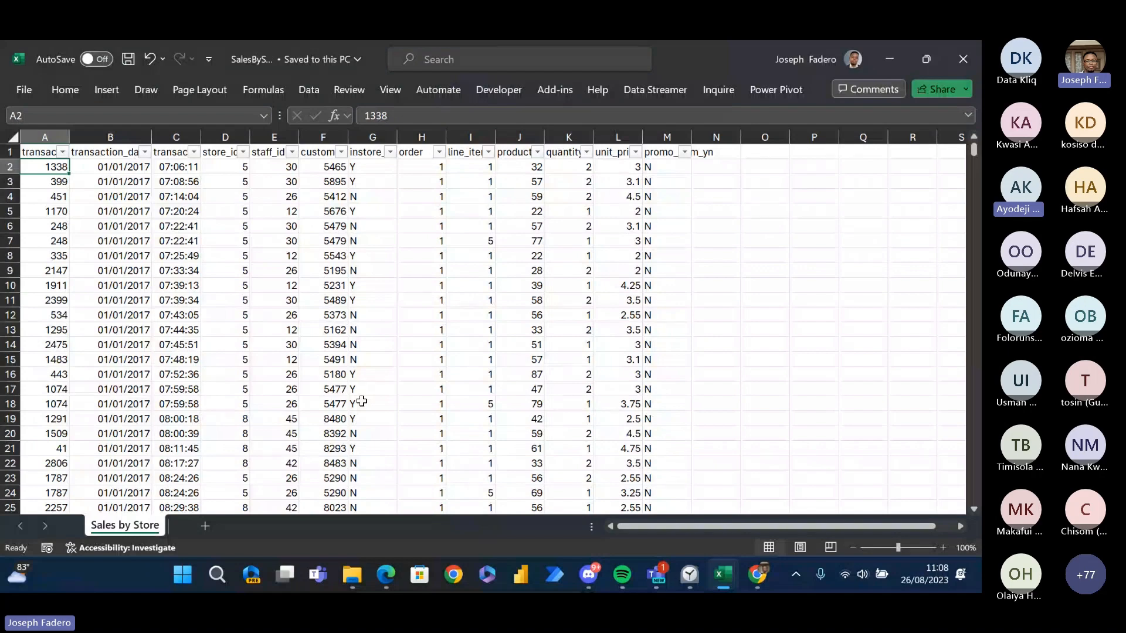
# - Save a copy of the workbook in Downloads as SalesByStore in CSV UTF-8 (Comma delimited) format
pyautogui.click(23, 89)
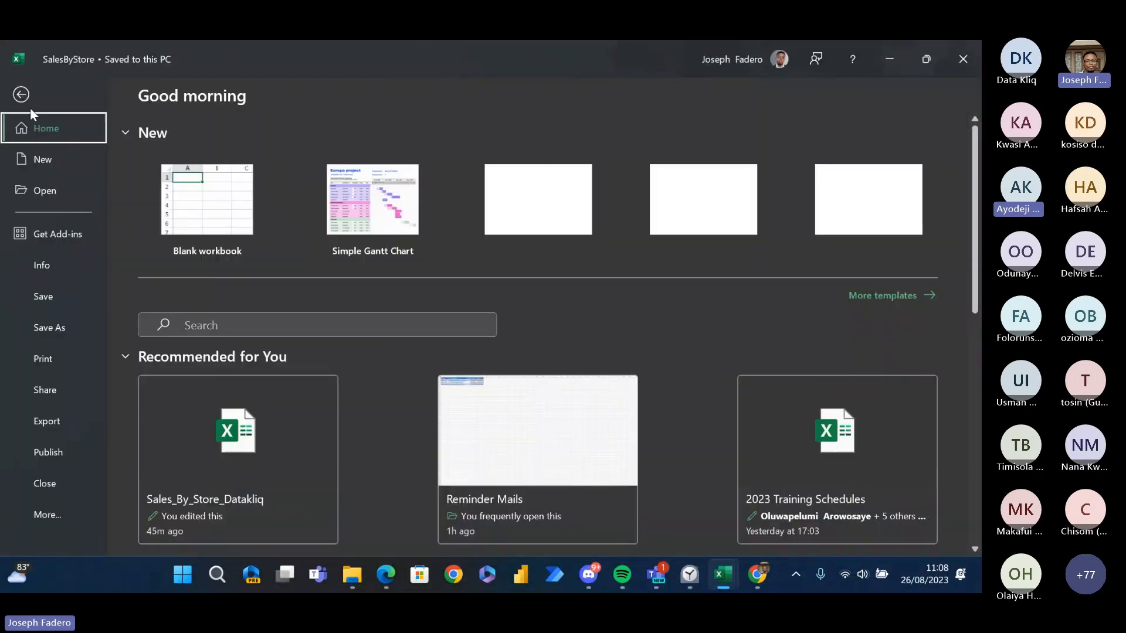
pyautogui.click(53, 326)
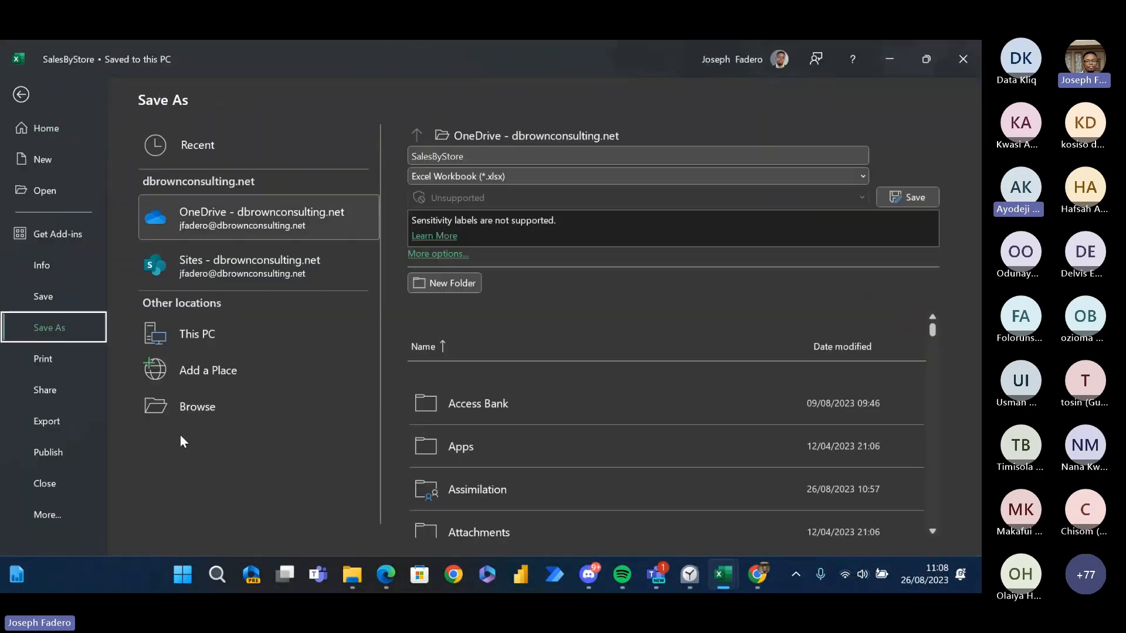
pyautogui.click(196, 418)
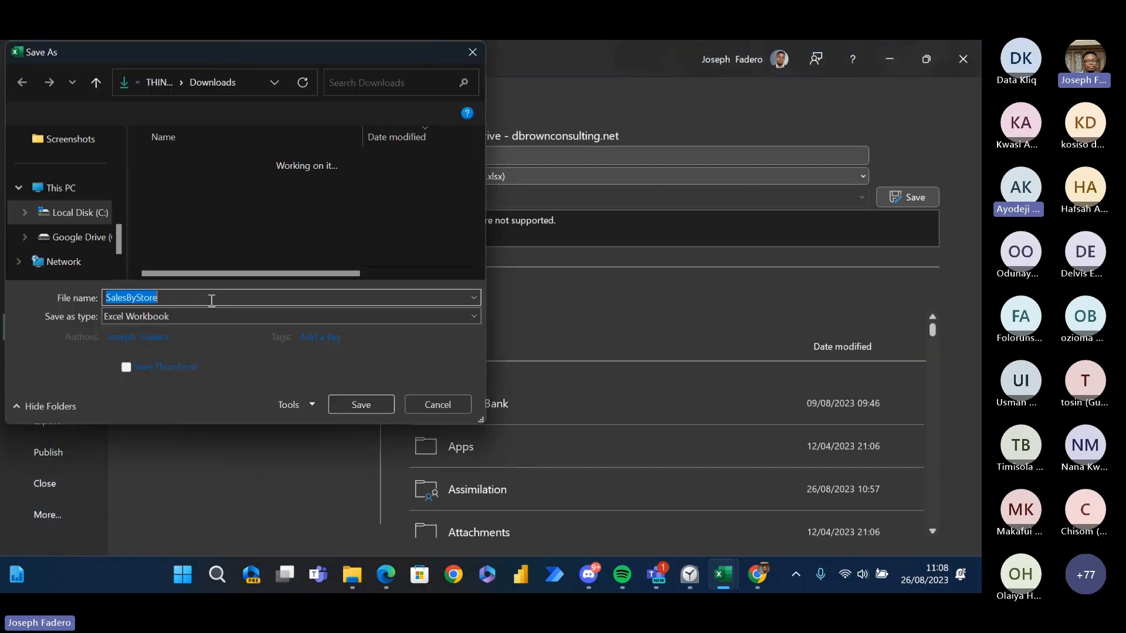
pyautogui.click(221, 321)
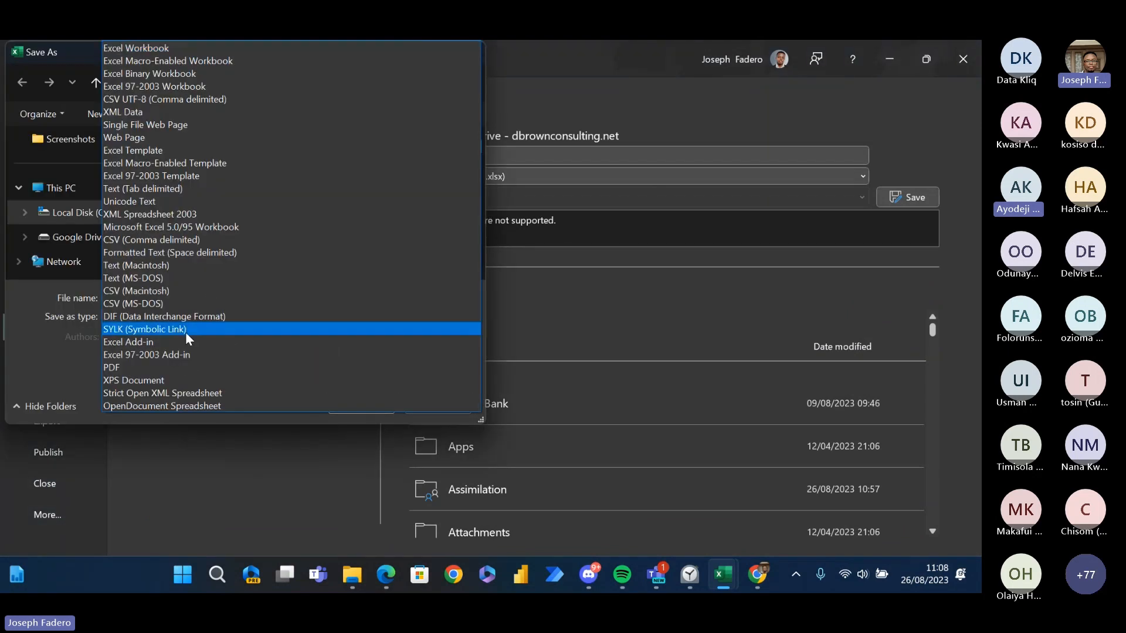
pyautogui.click(165, 100)
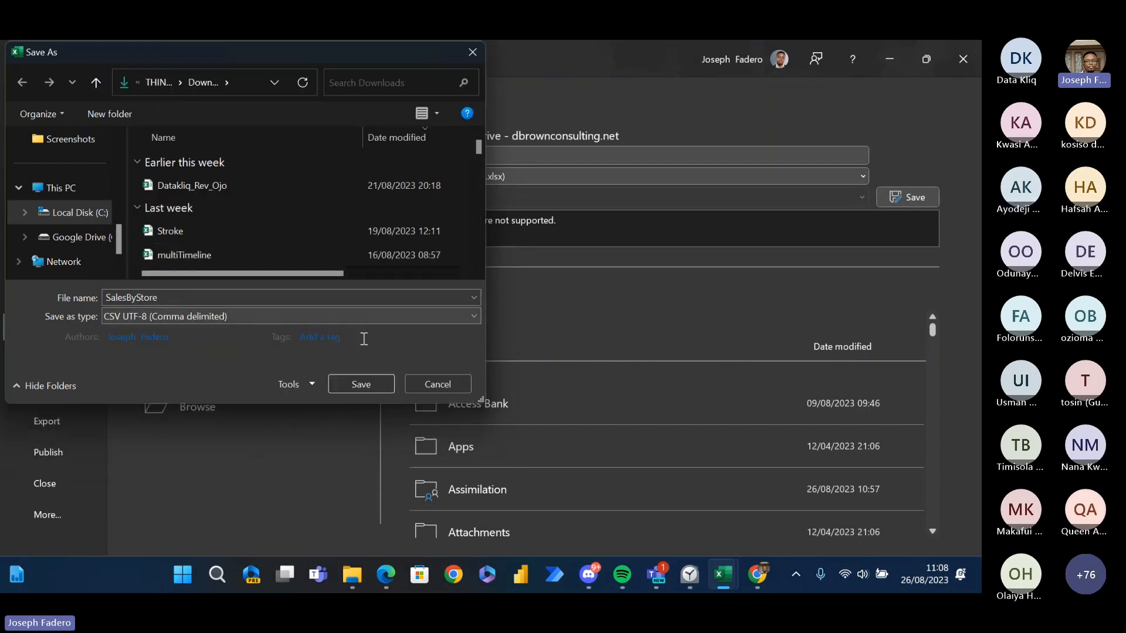
pyautogui.click(383, 378)
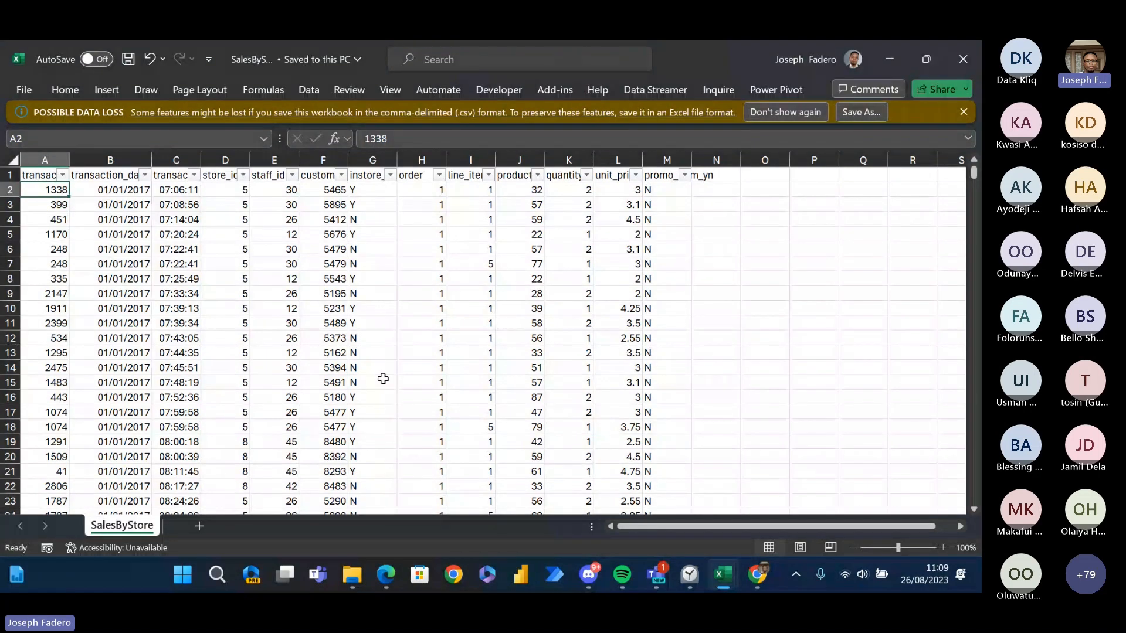
# - Examine the extent of the data in the SalesByStore CSV by going to its last row and back up to the first records
pyautogui.press('Down')
pyautogui.hotkey('ctrl', 'Down')
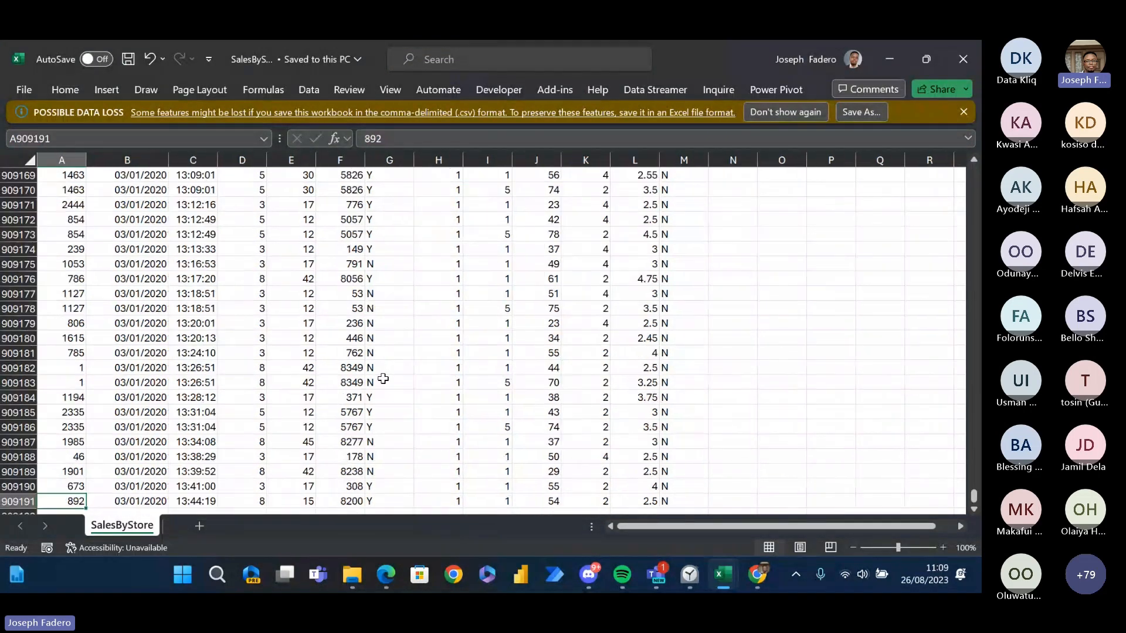
pyautogui.press('Up')
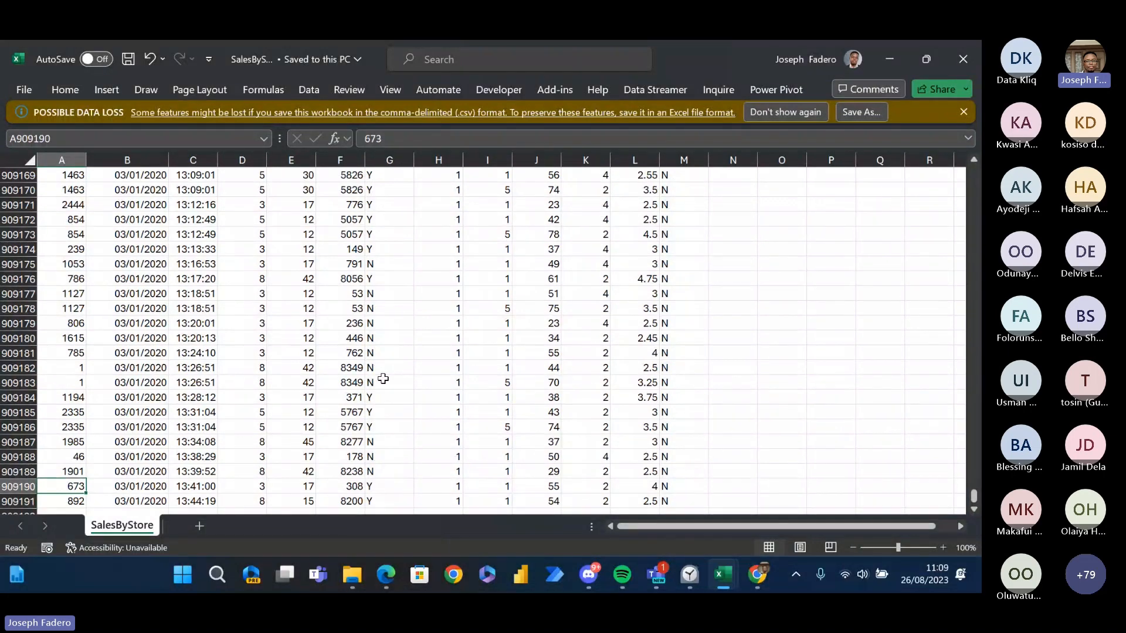
pyautogui.click(719, 335)
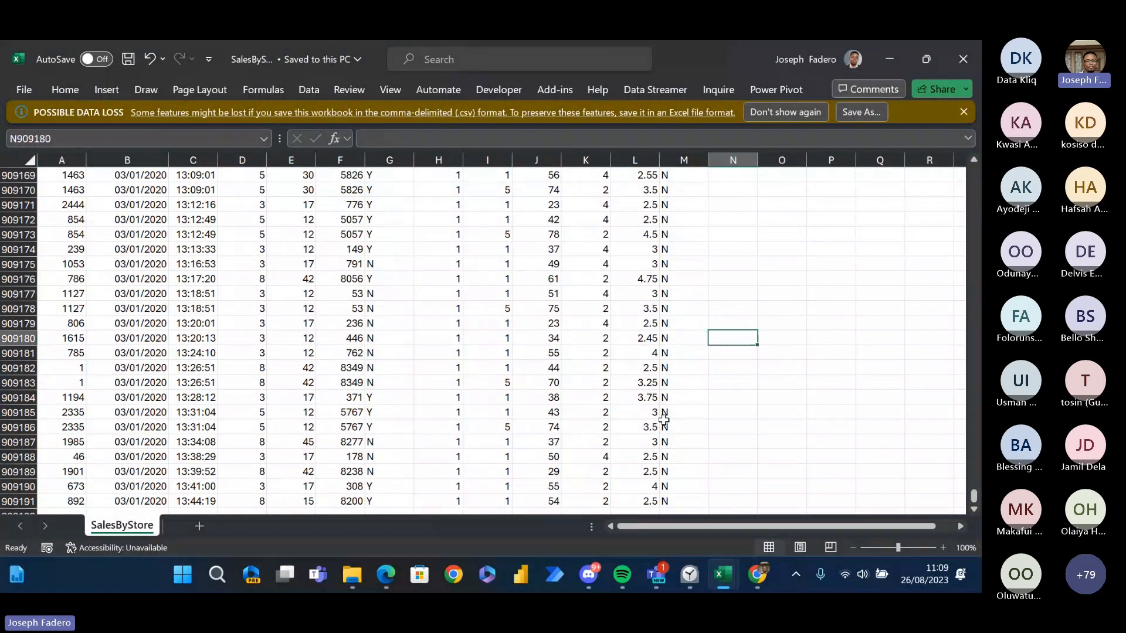
pyautogui.moveTo(707, 572)
pyautogui.click(761, 235)
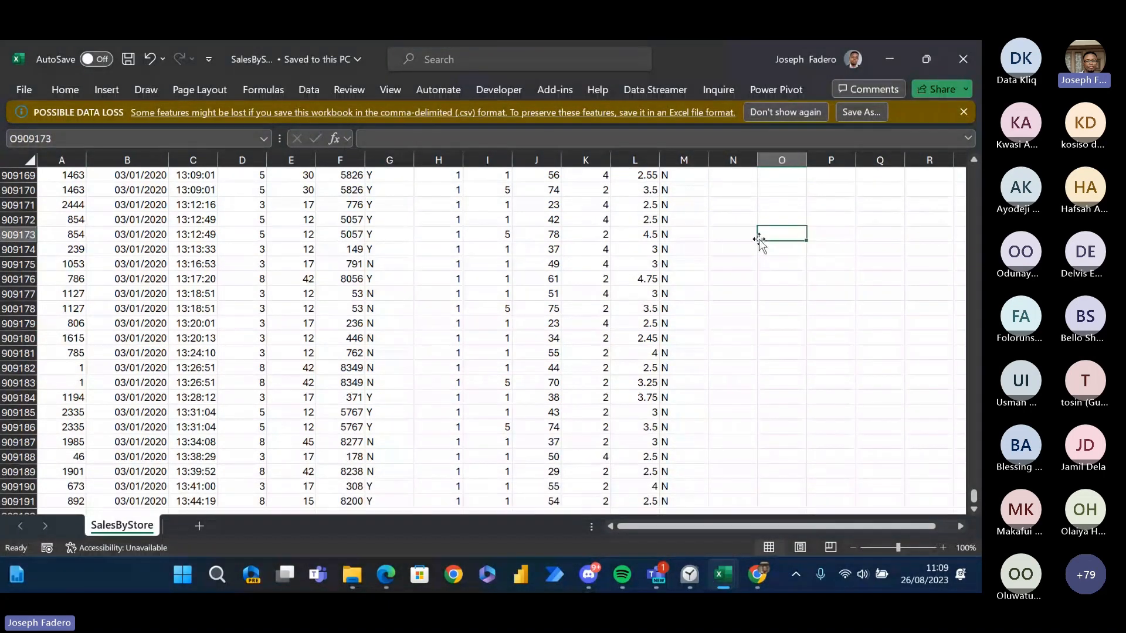
pyautogui.click(684, 275)
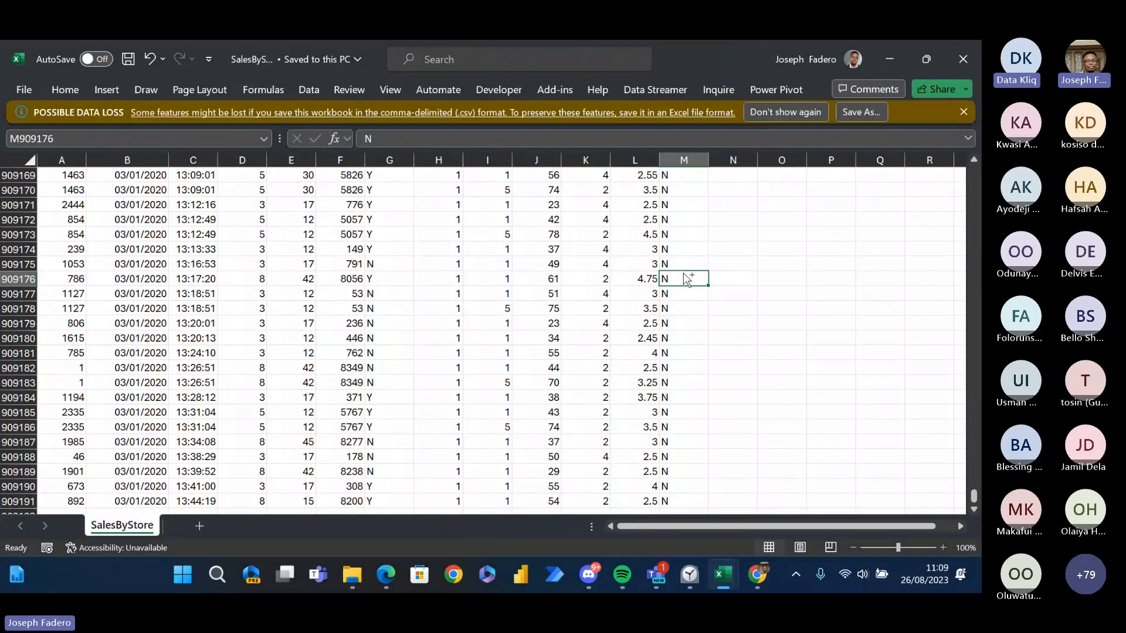
pyautogui.hotkey('ctrl', 'Up')
pyautogui.press('Down')
pyautogui.press('Left')
pyautogui.press('Left')
pyautogui.press('Left')
pyautogui.press('Left')
pyautogui.press('Left')
pyautogui.press('Left')
pyautogui.press('Left')
pyautogui.press('Left')
pyautogui.press('Left')
pyautogui.press('Left')
pyautogui.press('Left')
pyautogui.press('Left')
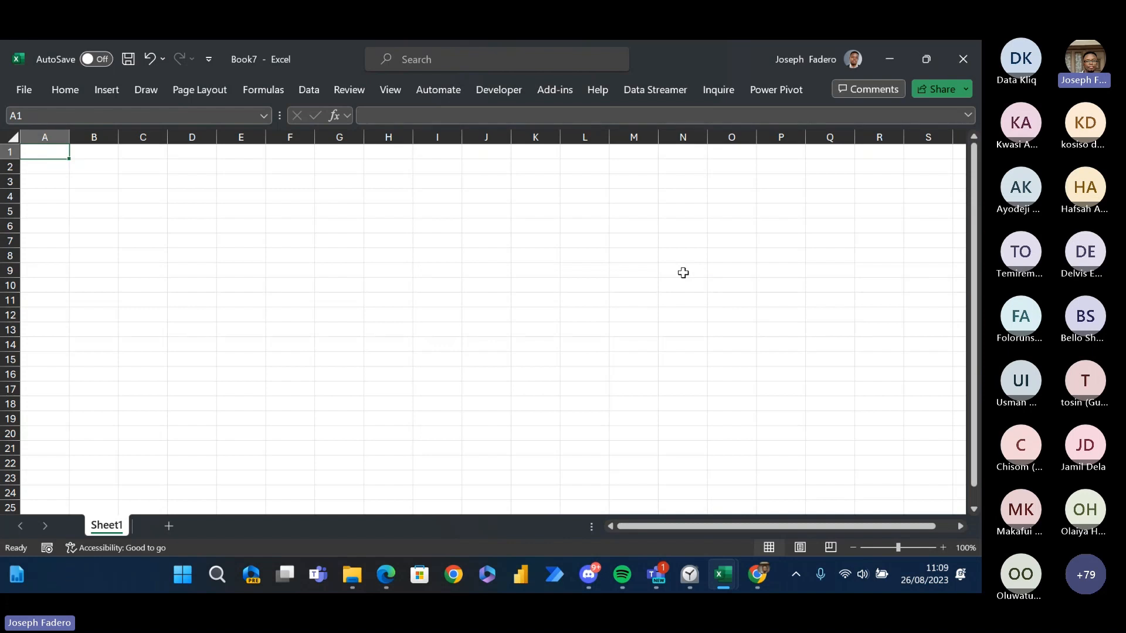
# - Import the SalesByStore CSV file from Downloads into the blank workbook and open it for transformation in Power Query
pyautogui.click(313, 90)
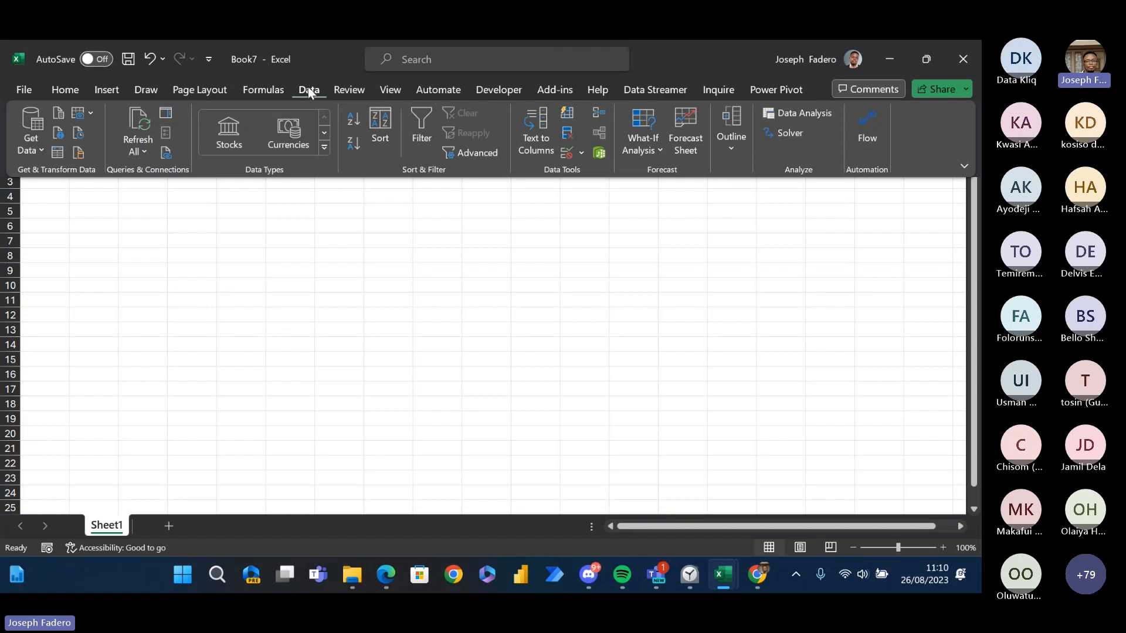
pyautogui.click(22, 143)
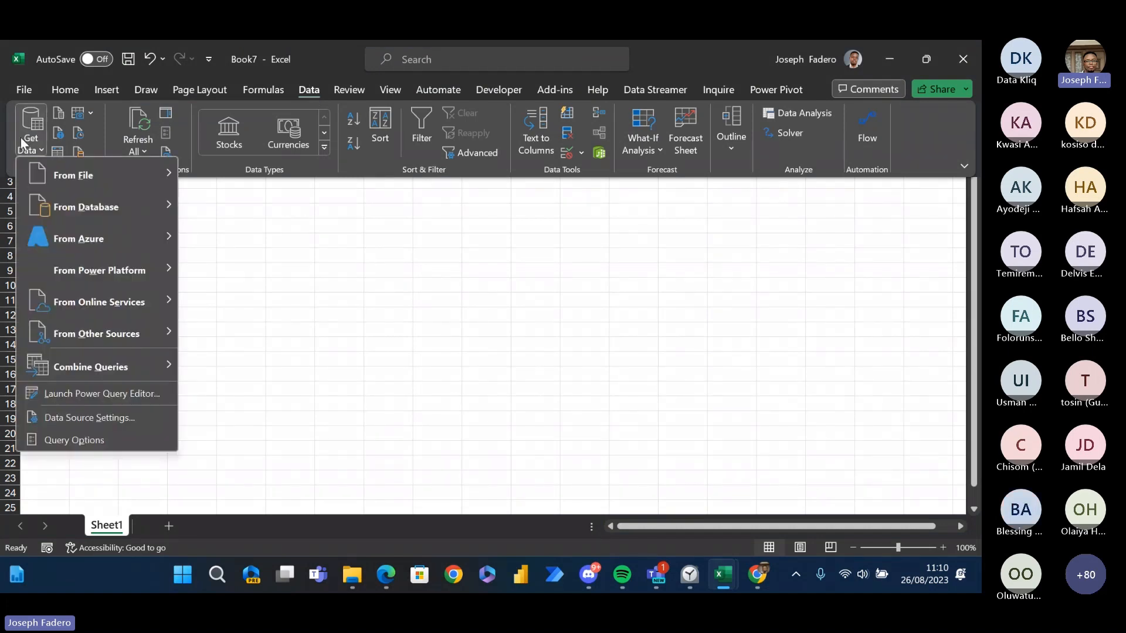
pyautogui.moveTo(85, 170)
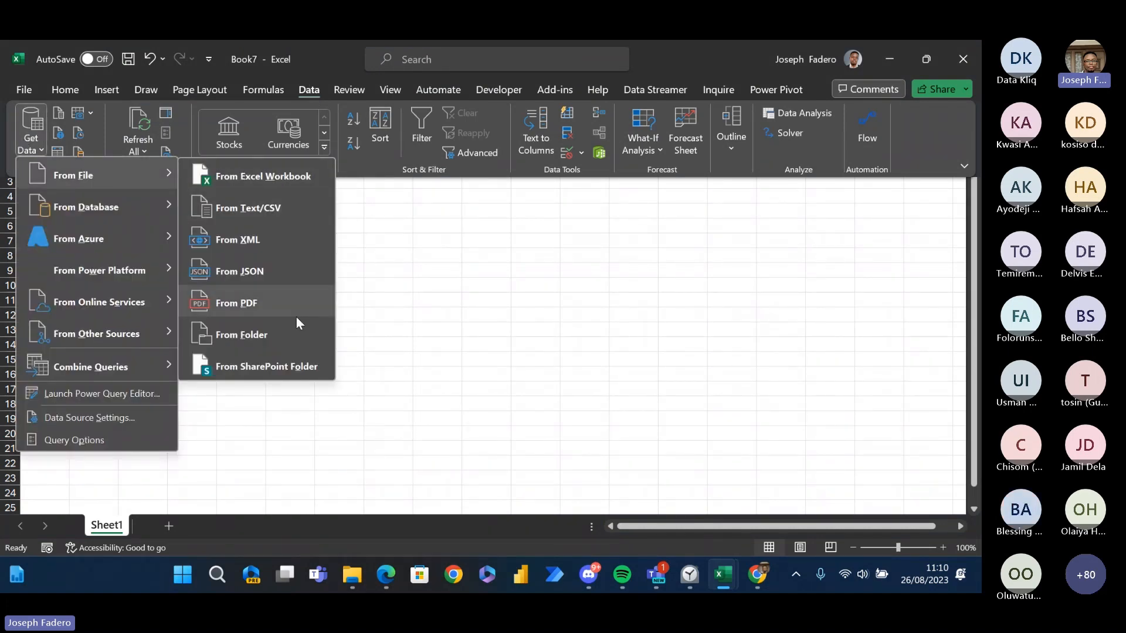
pyautogui.click(263, 207)
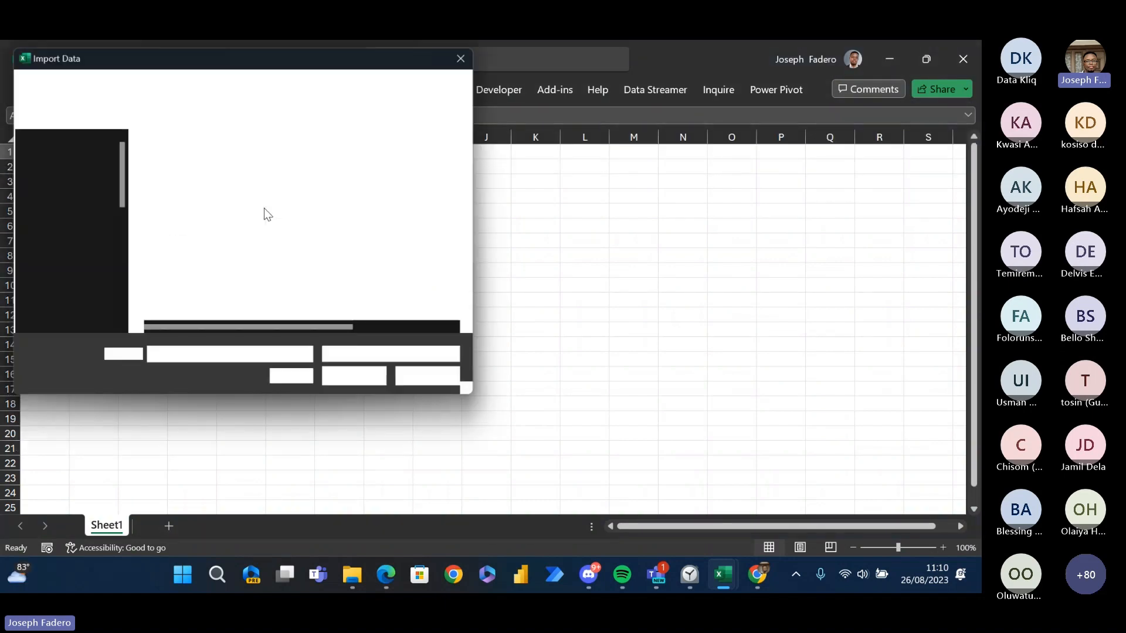
pyautogui.click(247, 186)
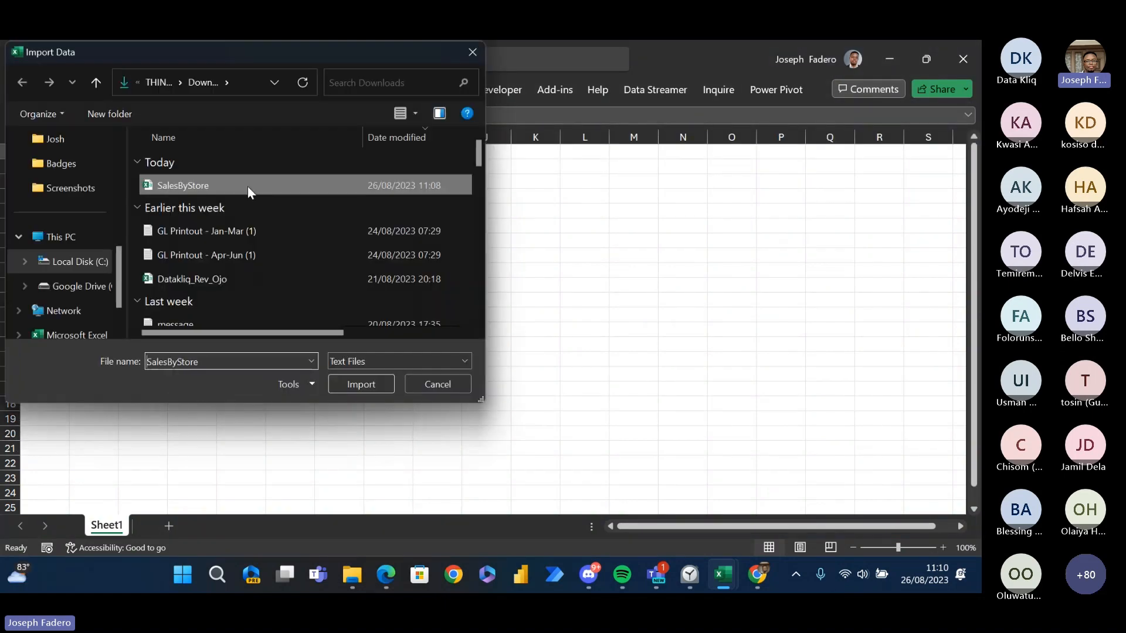
pyautogui.click(372, 387)
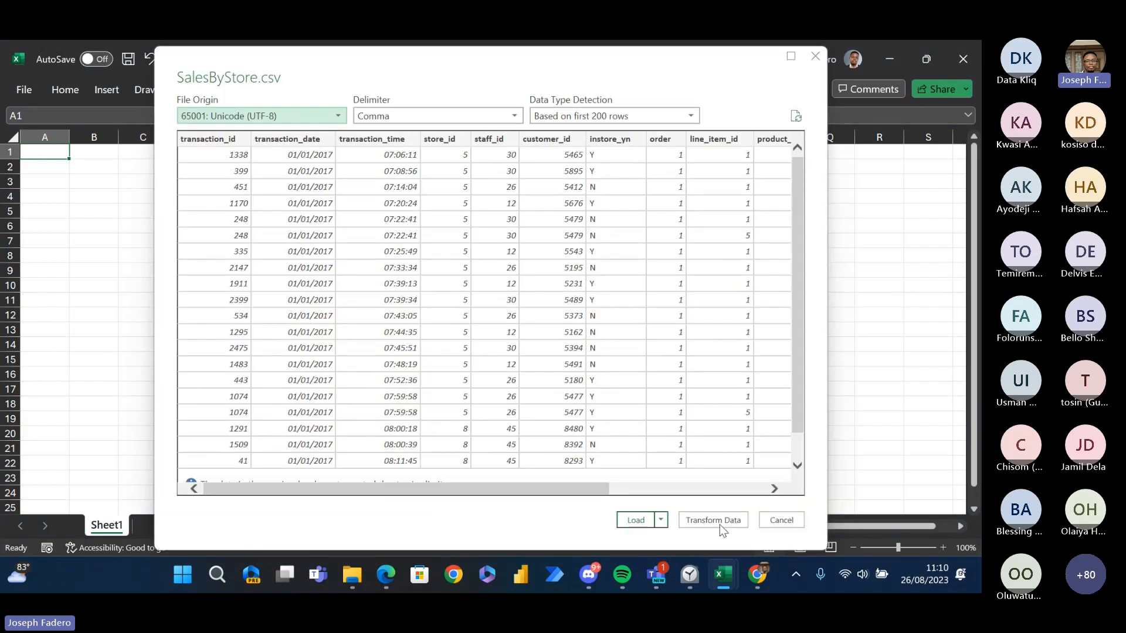
pyautogui.click(719, 524)
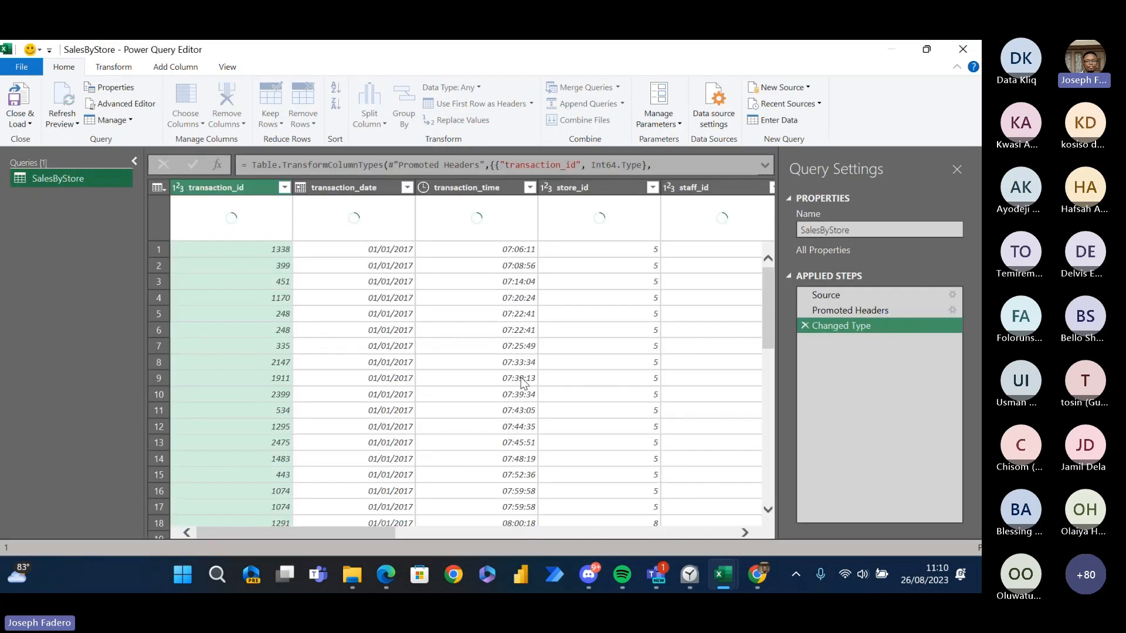
pyautogui.click(238, 318)
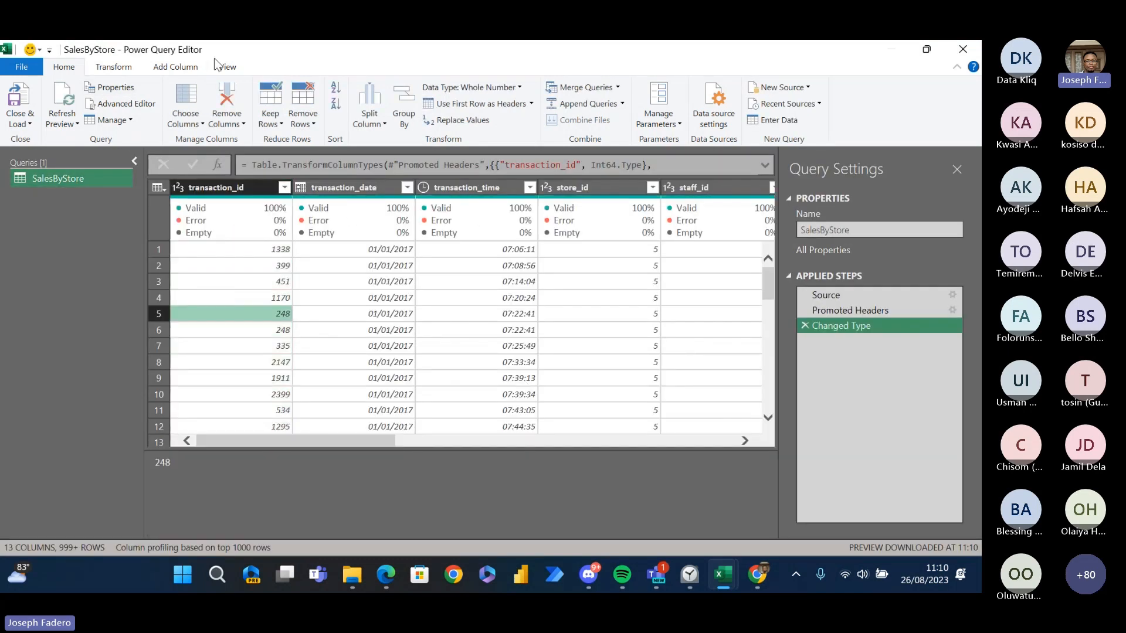
pyautogui.click(140, 66)
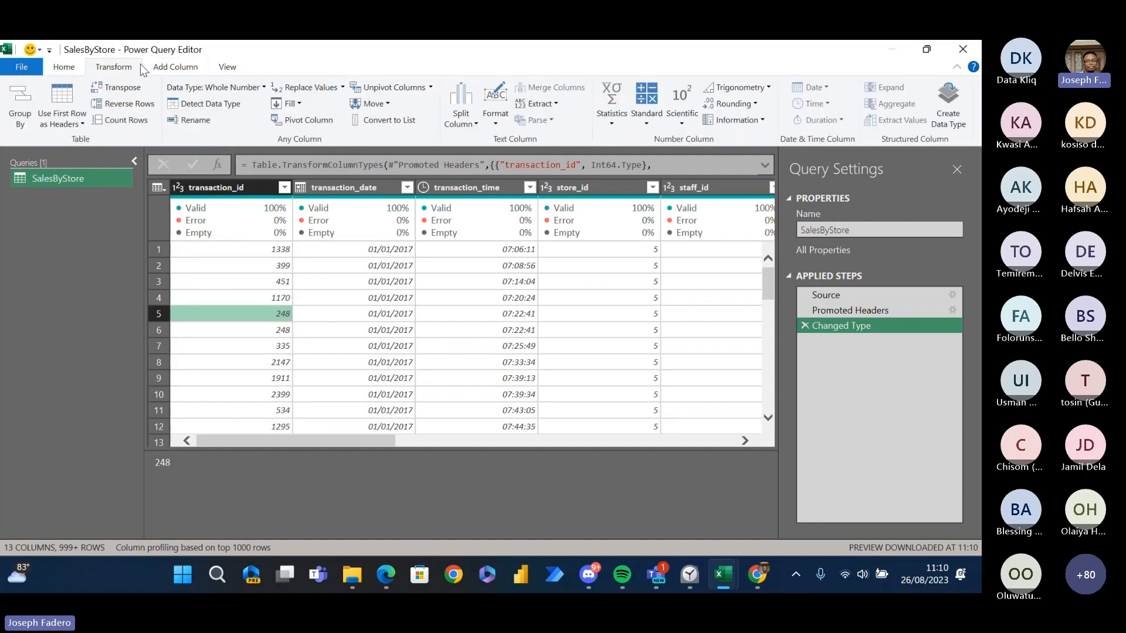
pyautogui.click(78, 67)
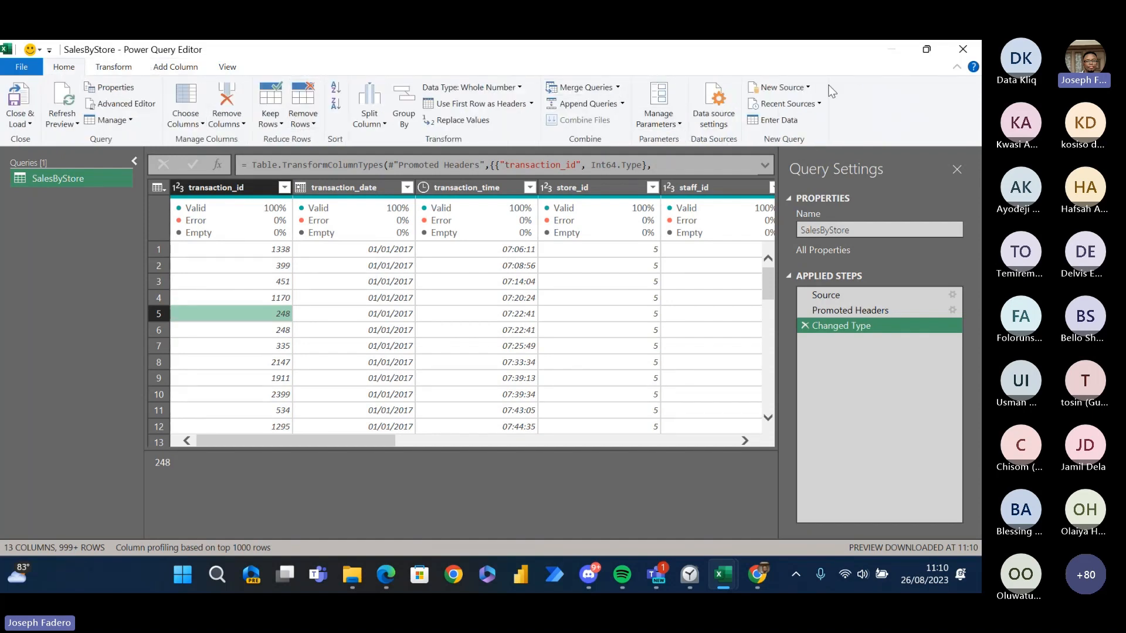
# - Start adding a new Text/CSV source in Power Query and expand My Drive on Google Drive to locate the PBI folder
pyautogui.click(802, 89)
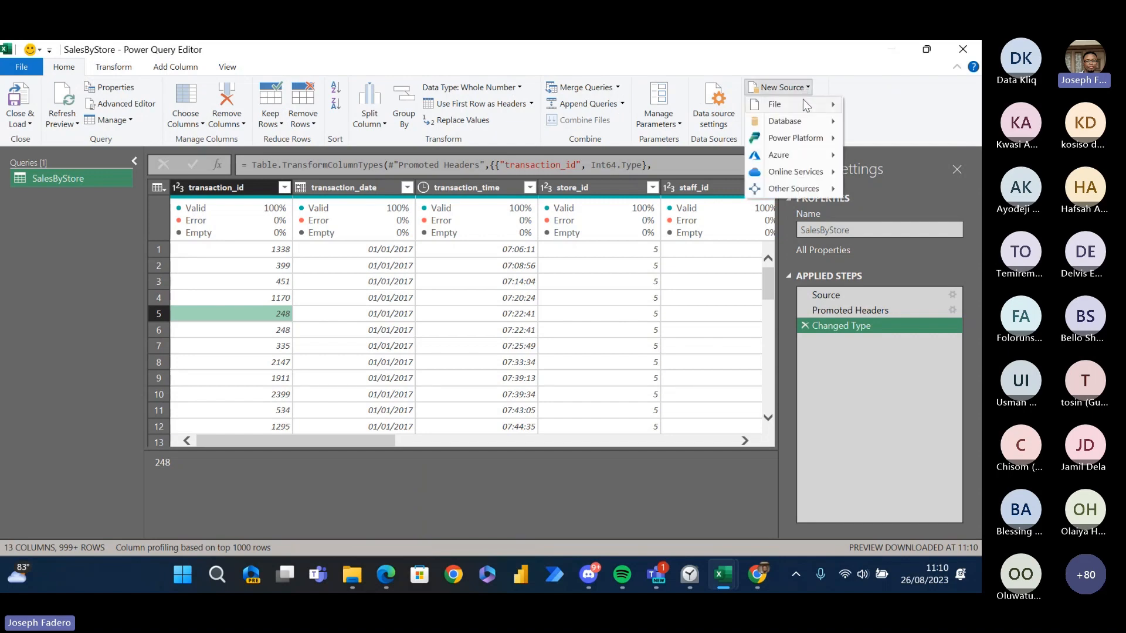
pyautogui.moveTo(803, 101)
pyautogui.click(910, 154)
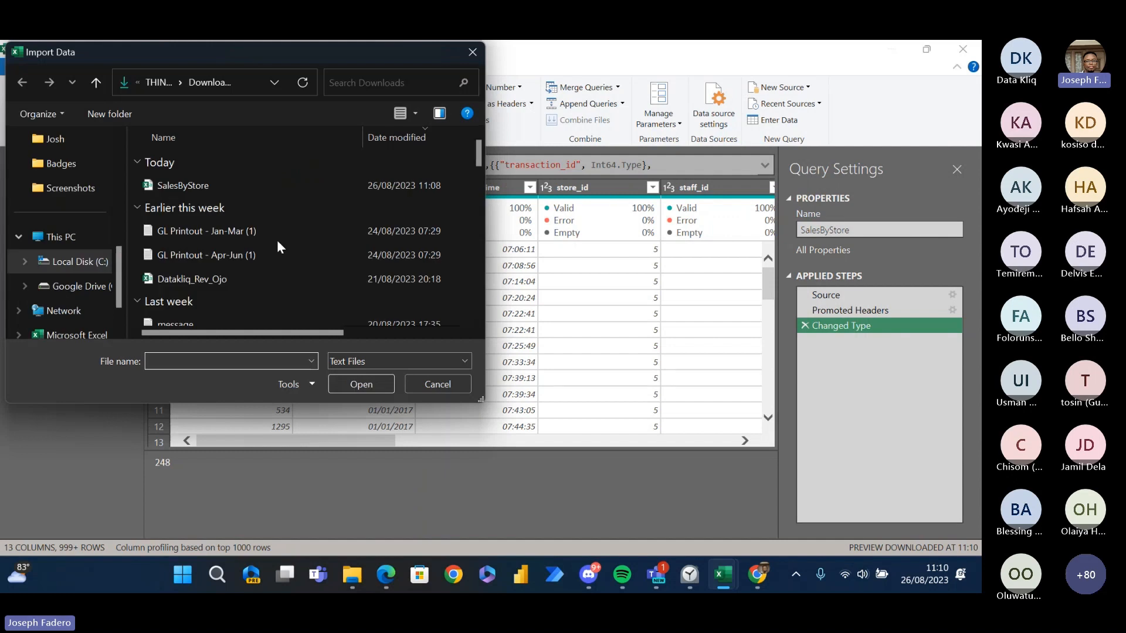
pyautogui.moveTo(118, 259); pyautogui.dragTo(124, 308)
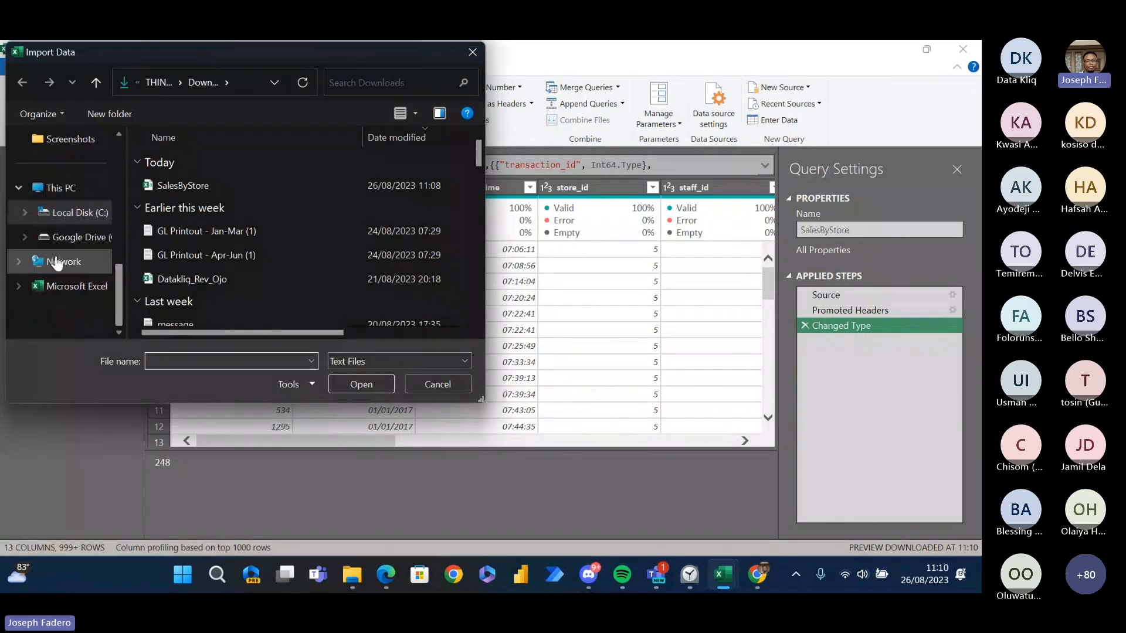
pyautogui.click(24, 238)
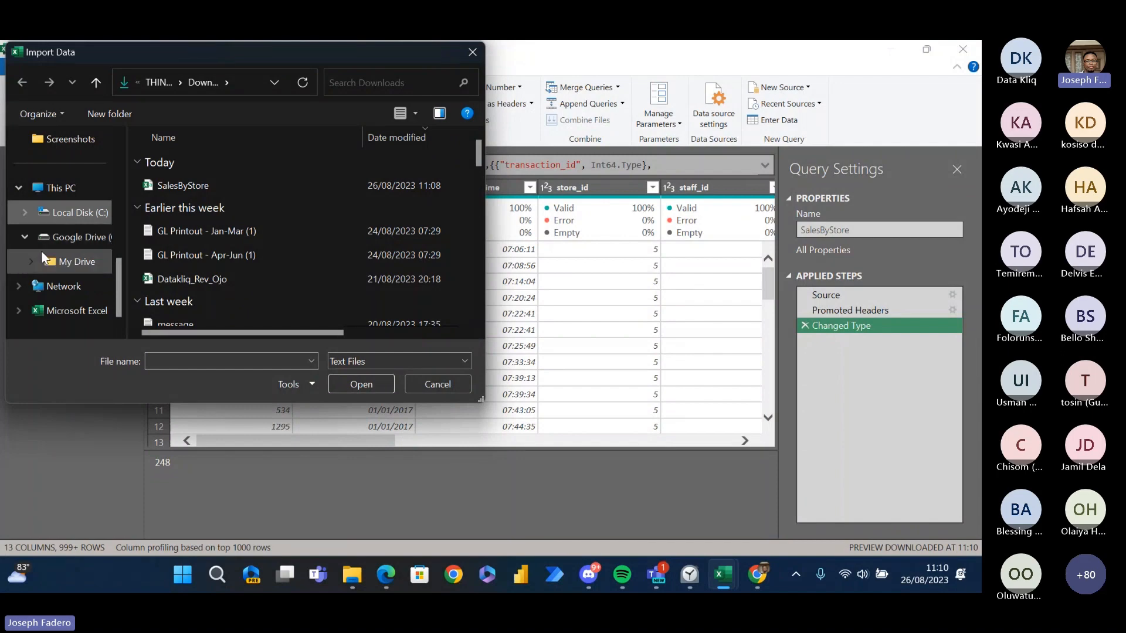
pyautogui.click(31, 262)
pyautogui.moveTo(120, 202); pyautogui.dragTo(116, 254)
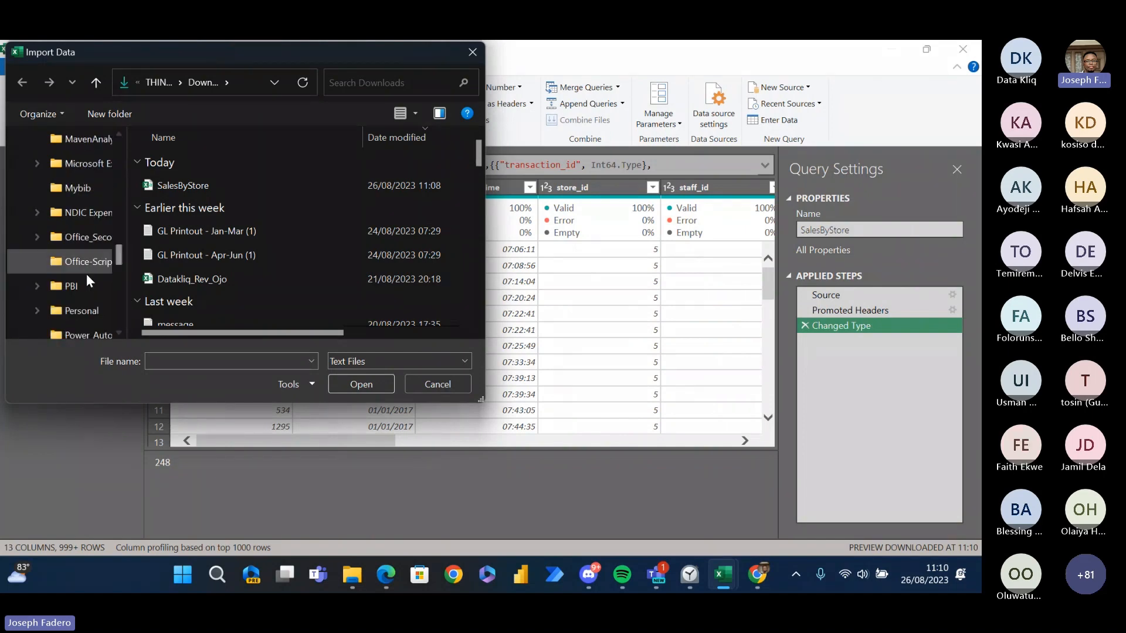
# - Import the Product Lookup CSV from PBI > Advanced DAX for Power BI > Advanced DAX Data Files as a new query
pyautogui.click(71, 286)
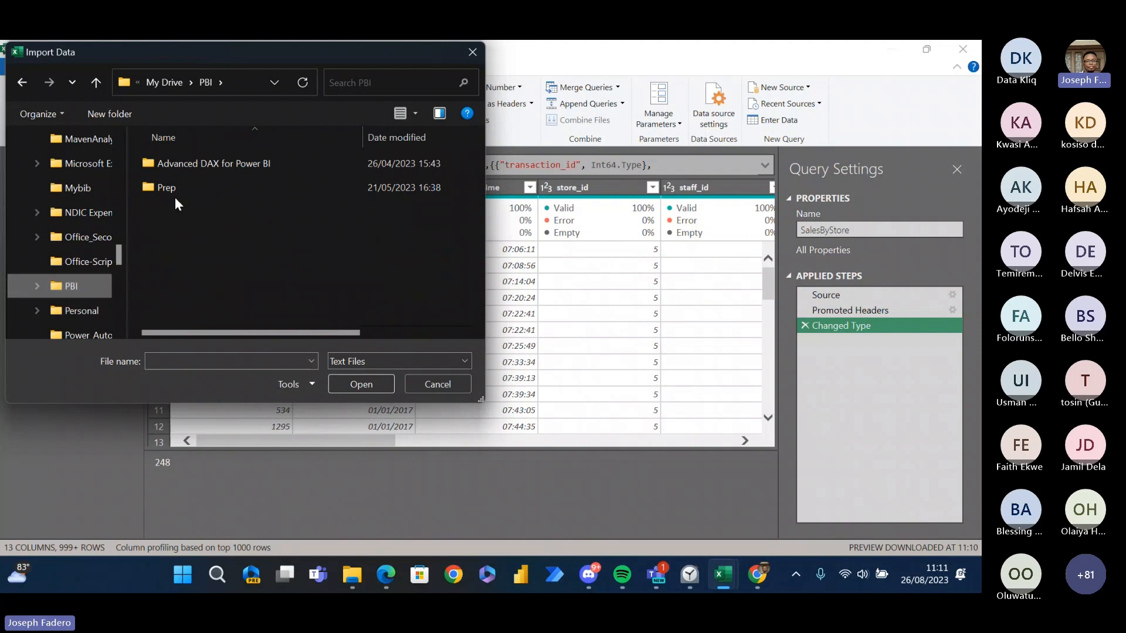
pyautogui.click(170, 168)
pyautogui.doubleClick(170, 168)
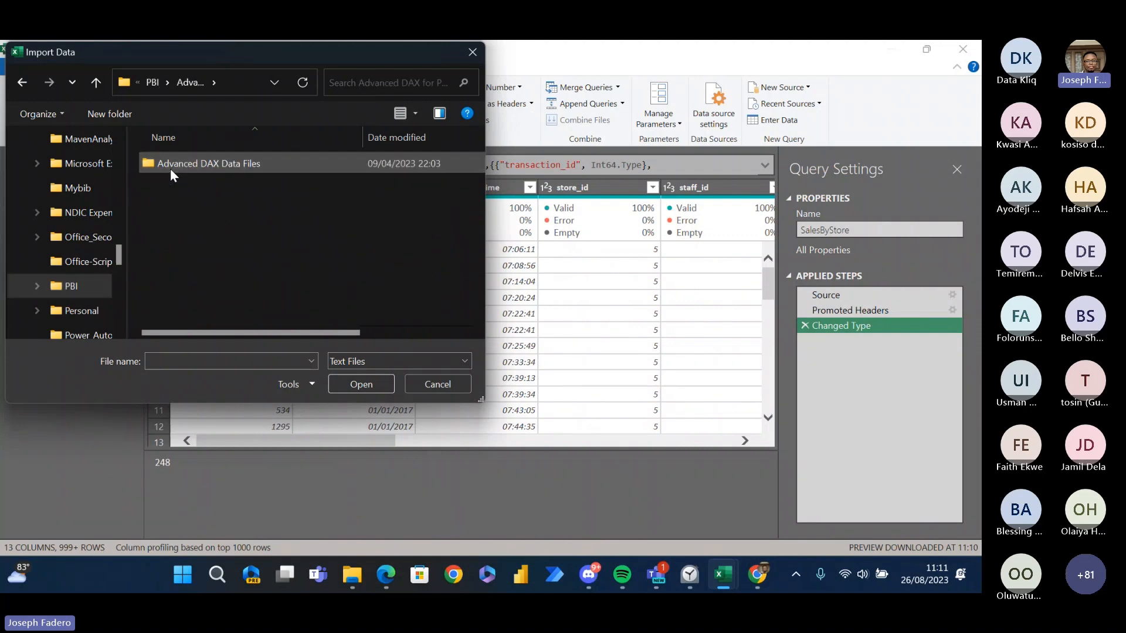
pyautogui.doubleClick(177, 168)
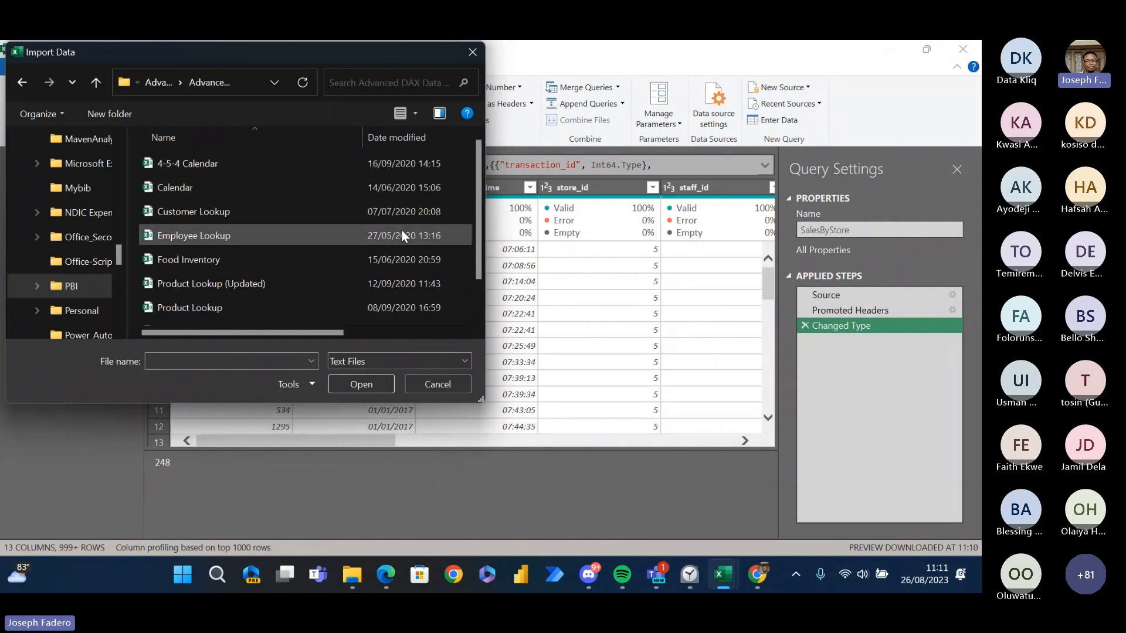
pyautogui.moveTo(479, 227); pyautogui.dragTo(480, 284)
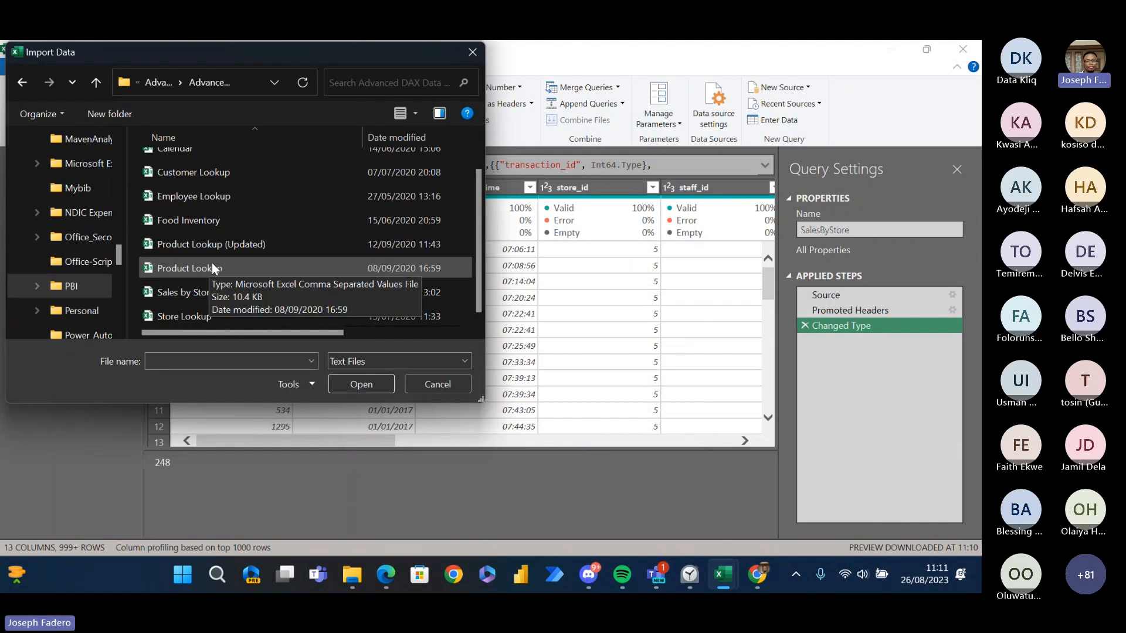
pyautogui.click(167, 267)
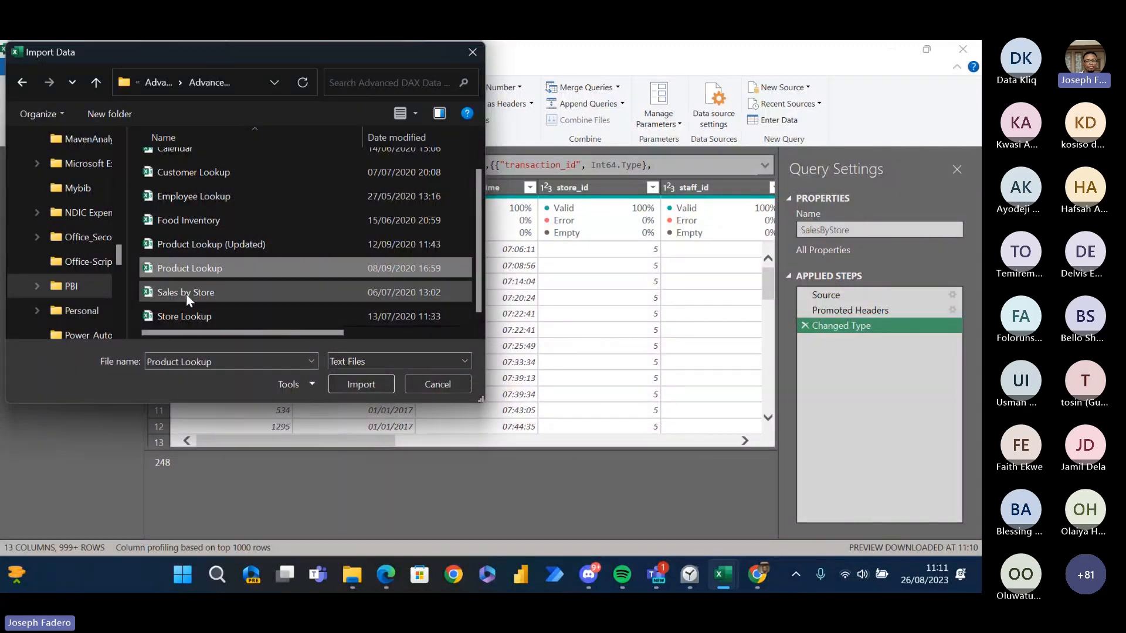
pyautogui.click(362, 386)
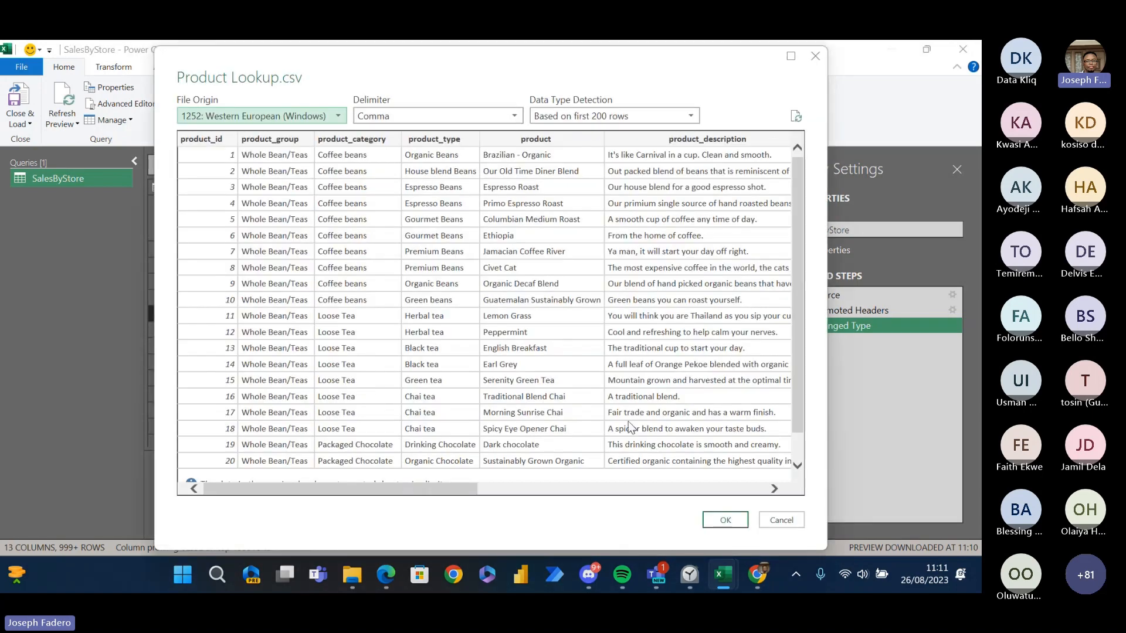
pyautogui.click(730, 523)
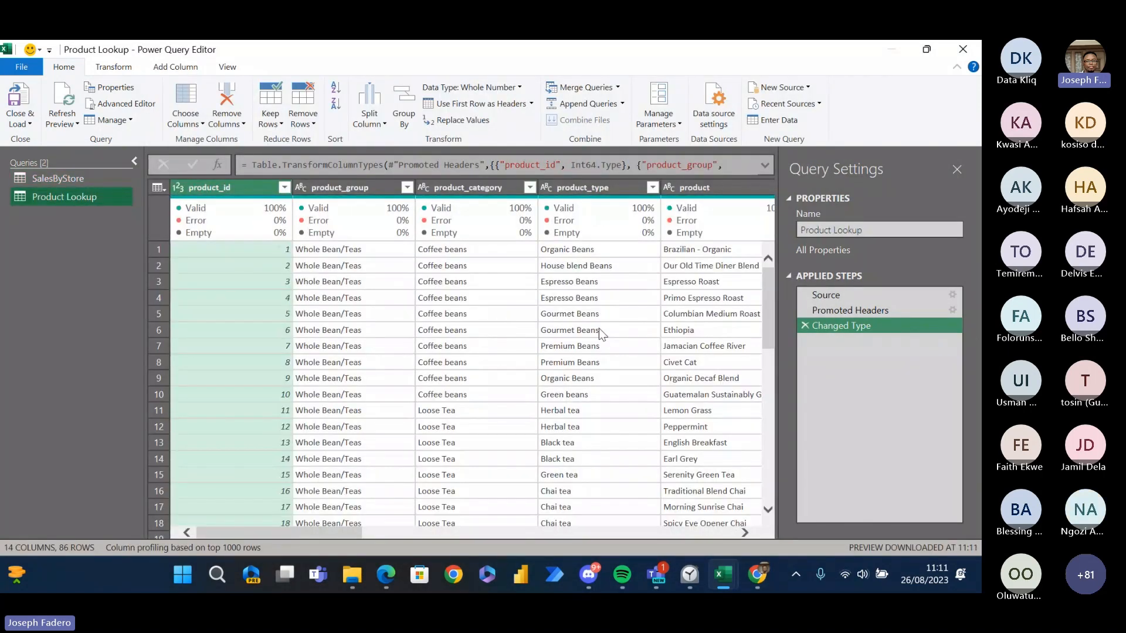
pyautogui.click(806, 88)
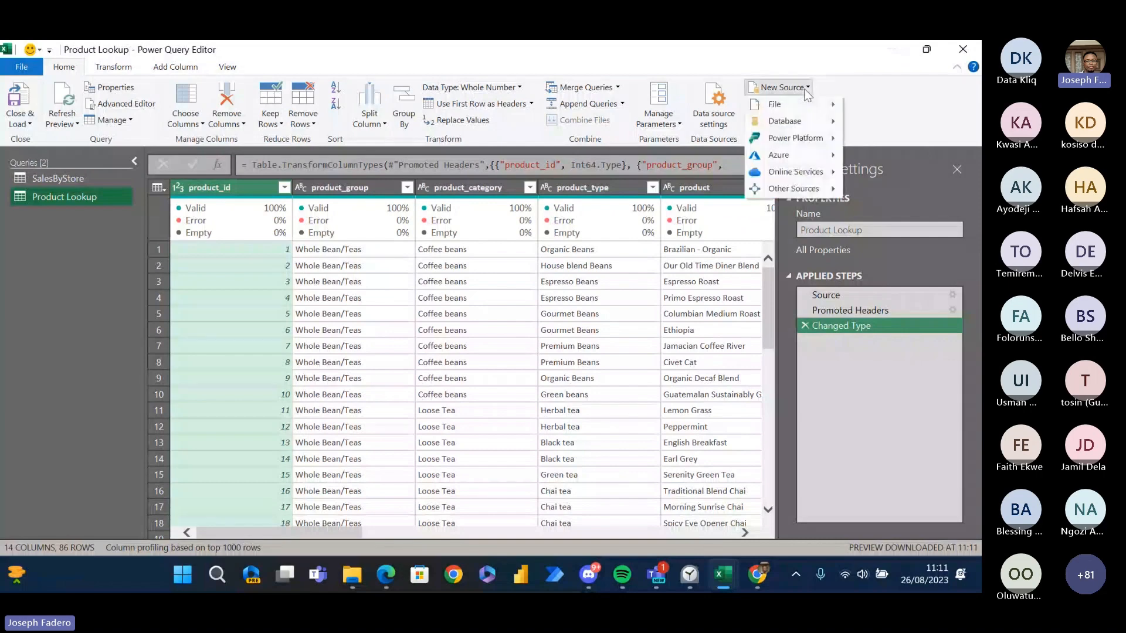
pyautogui.moveTo(804, 107)
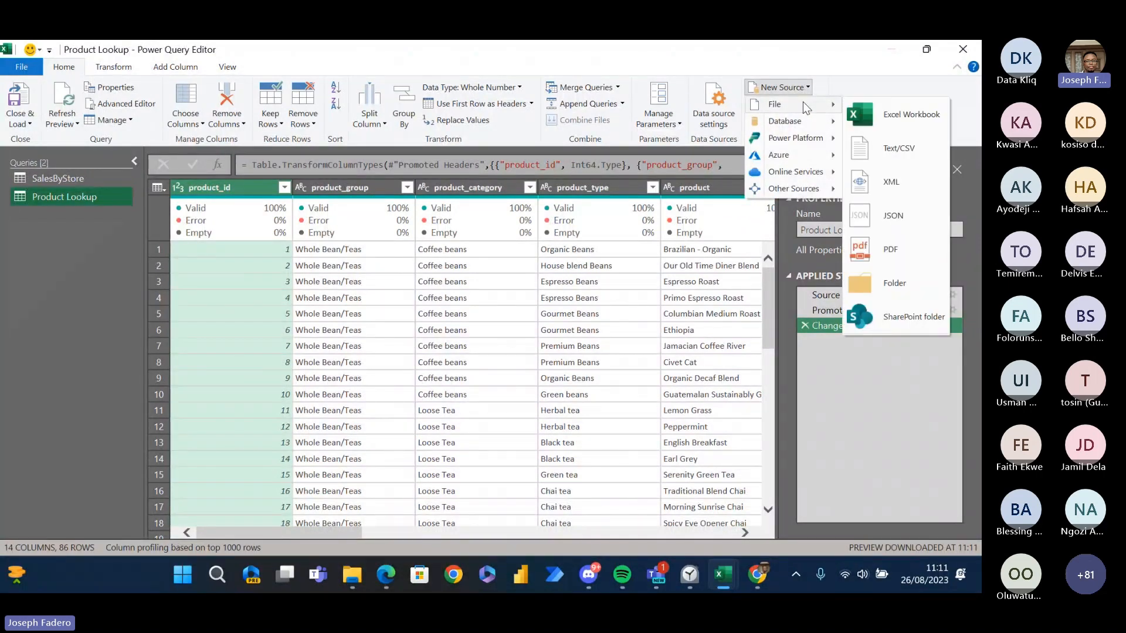
pyautogui.click(899, 149)
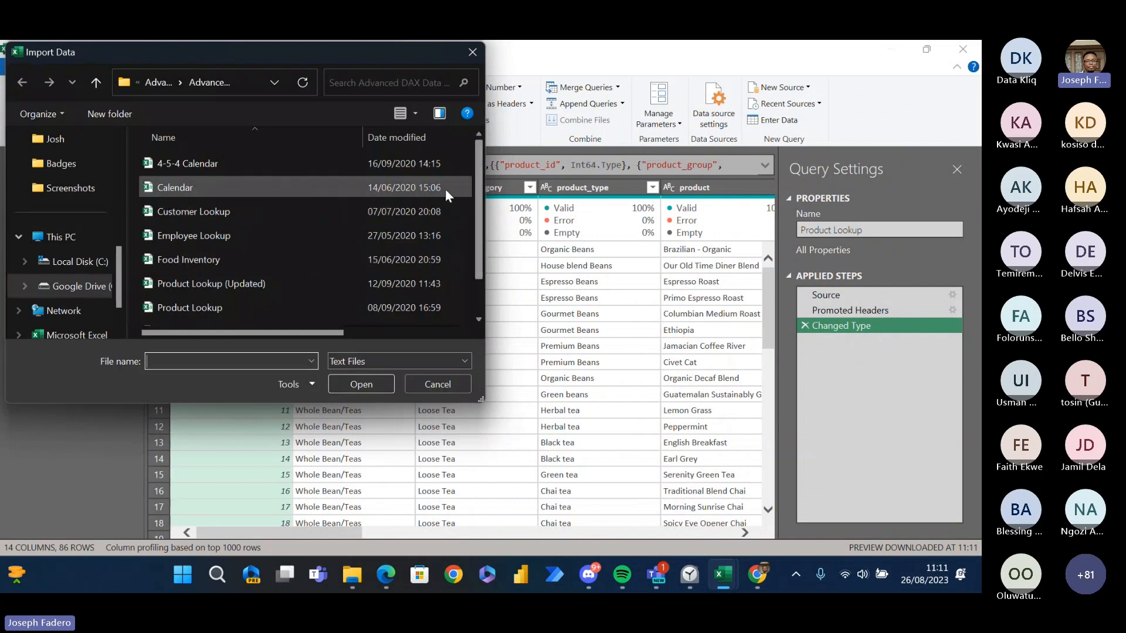
pyautogui.click(262, 253)
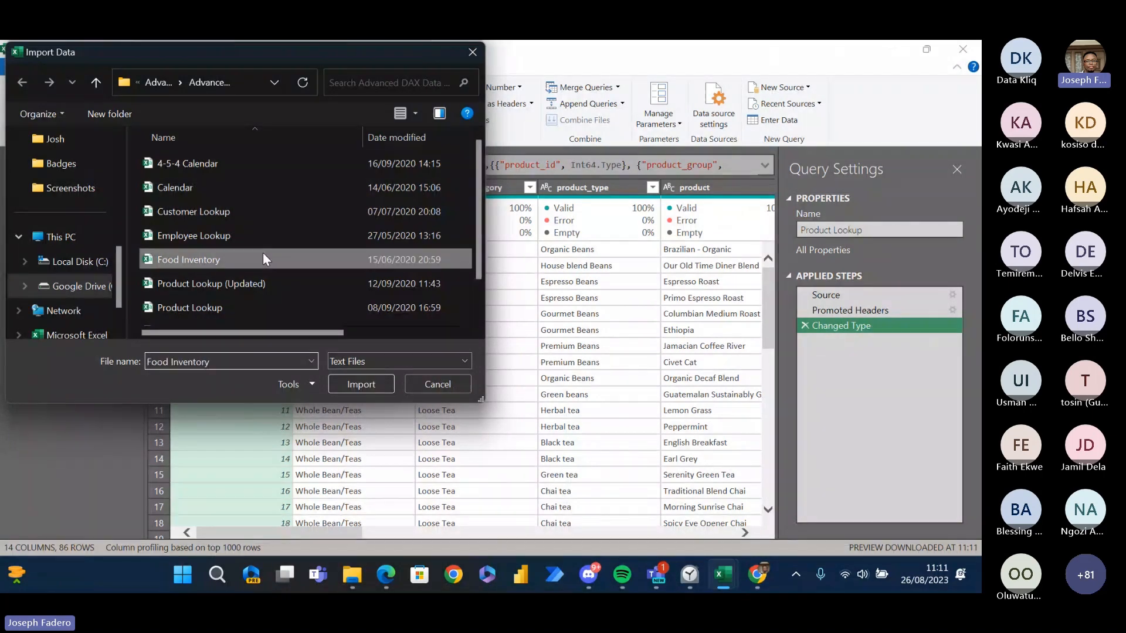
pyautogui.click(361, 384)
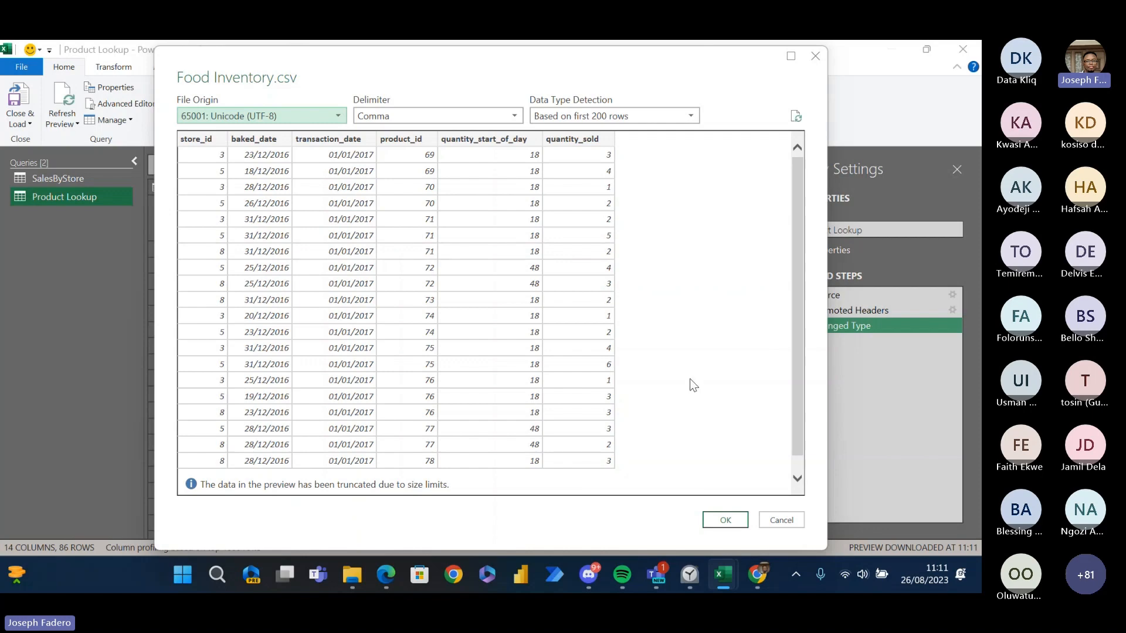
pyautogui.click(815, 56)
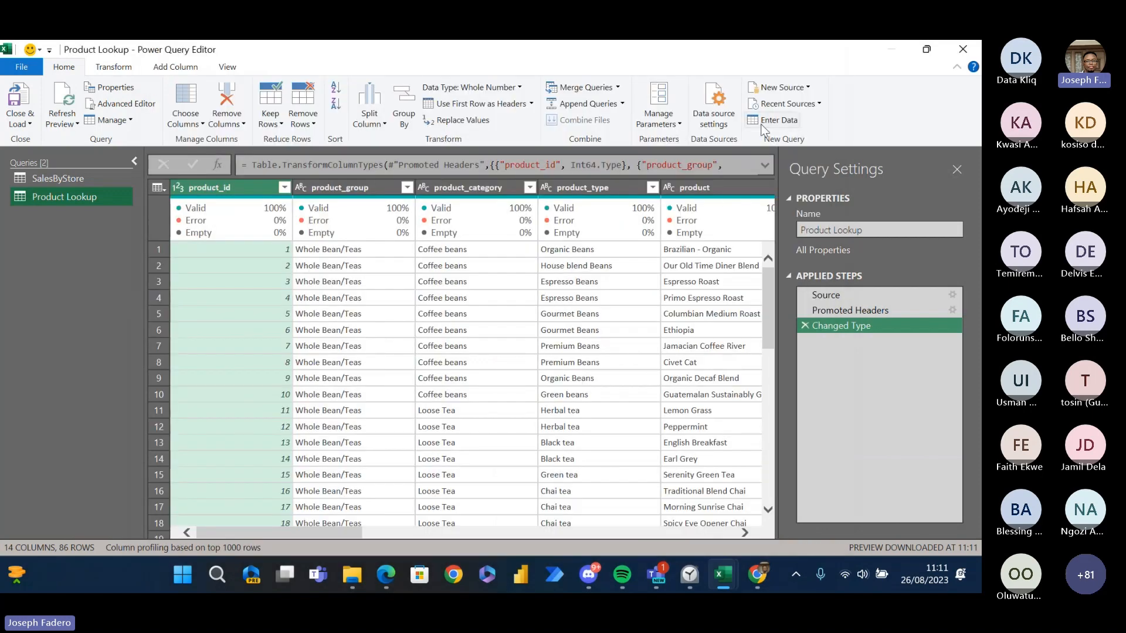
# - Import the Customer Lookup CSV from the Advanced DAX Data Files folder as a new Text/CSV source
pyautogui.click(795, 89)
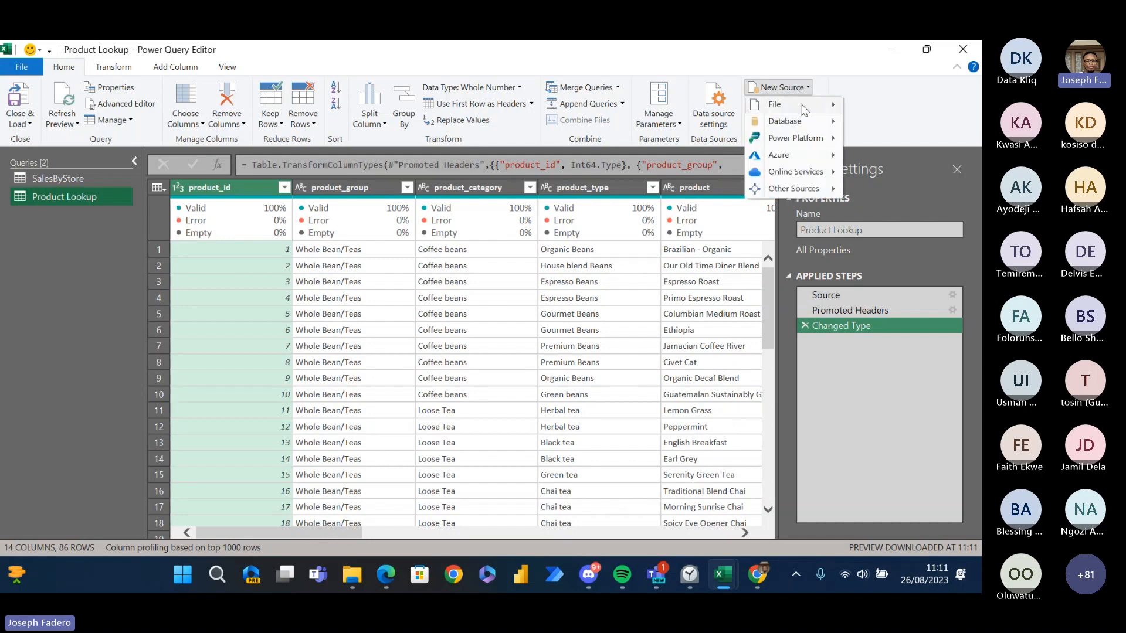
pyautogui.moveTo(801, 104)
pyautogui.click(891, 149)
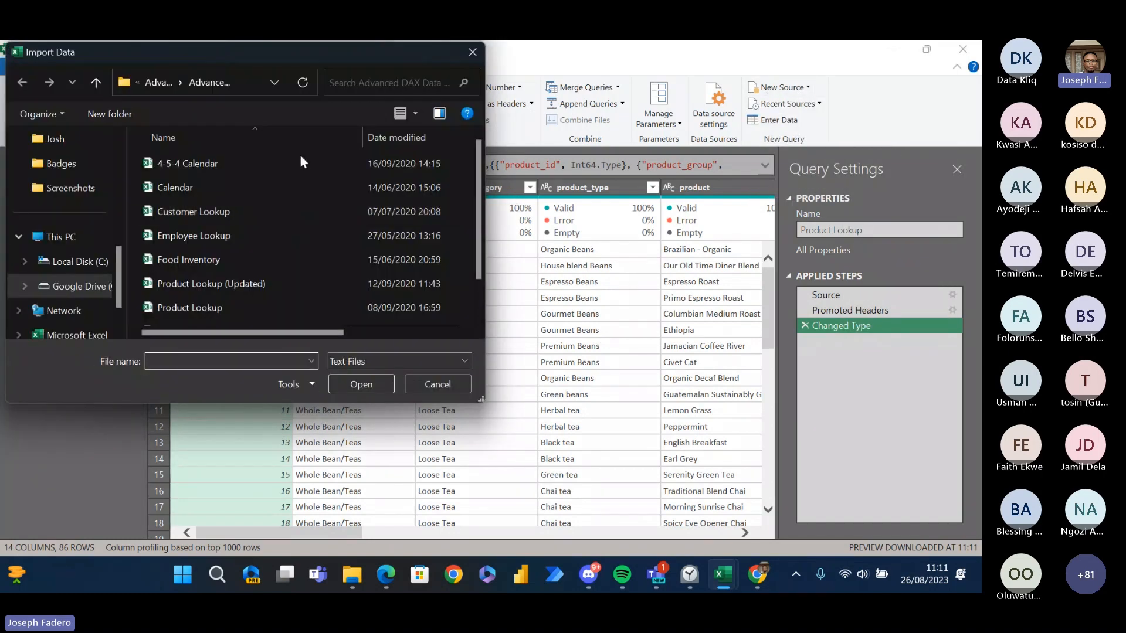
pyautogui.scroll(-1, 469, 210)
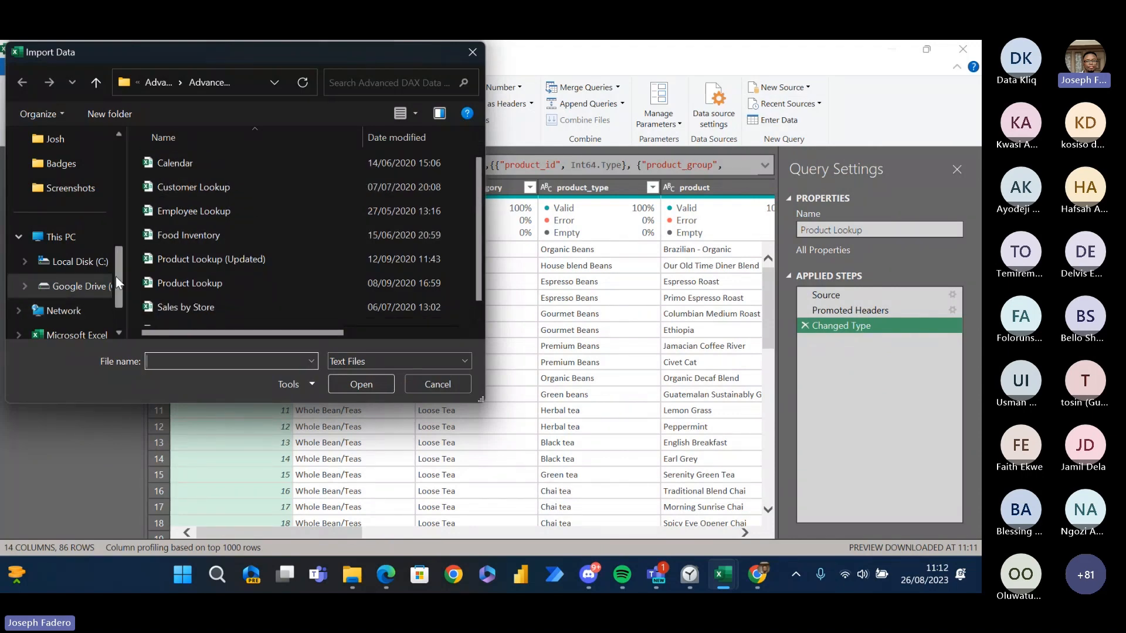
pyautogui.moveTo(118, 279); pyautogui.dragTo(119, 304)
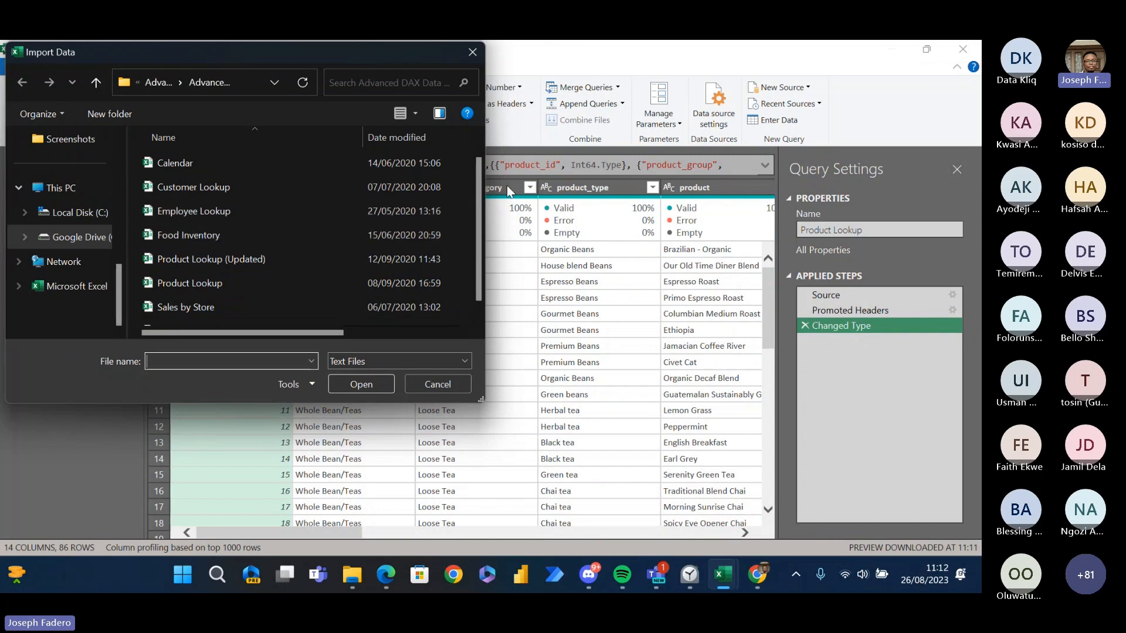
pyautogui.moveTo(476, 164); pyautogui.dragTo(478, 147)
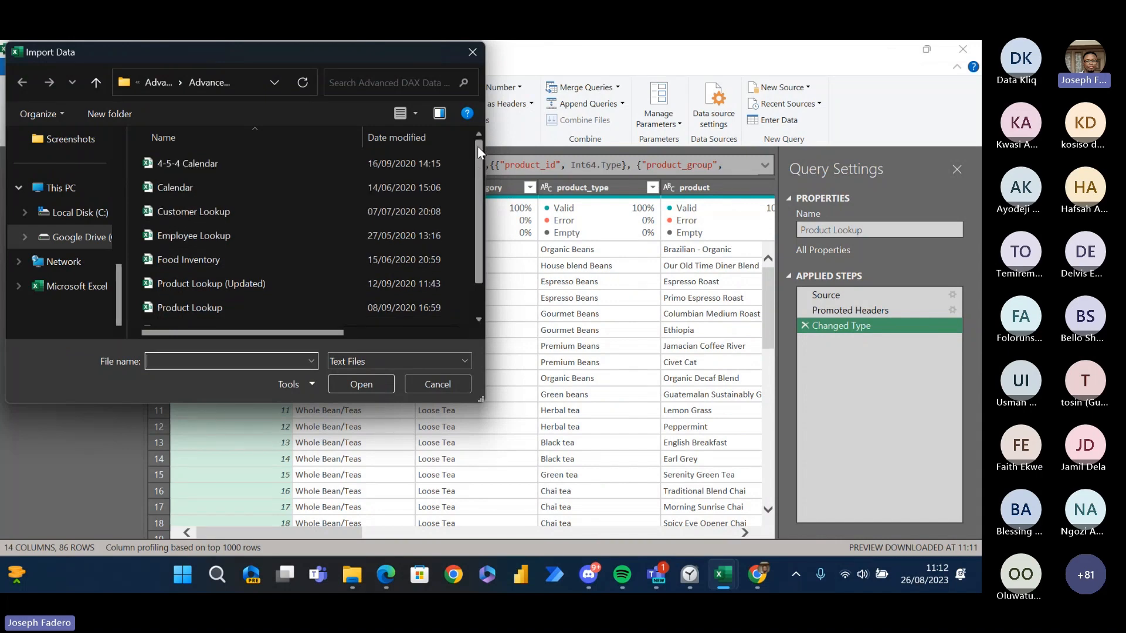
pyautogui.click(300, 215)
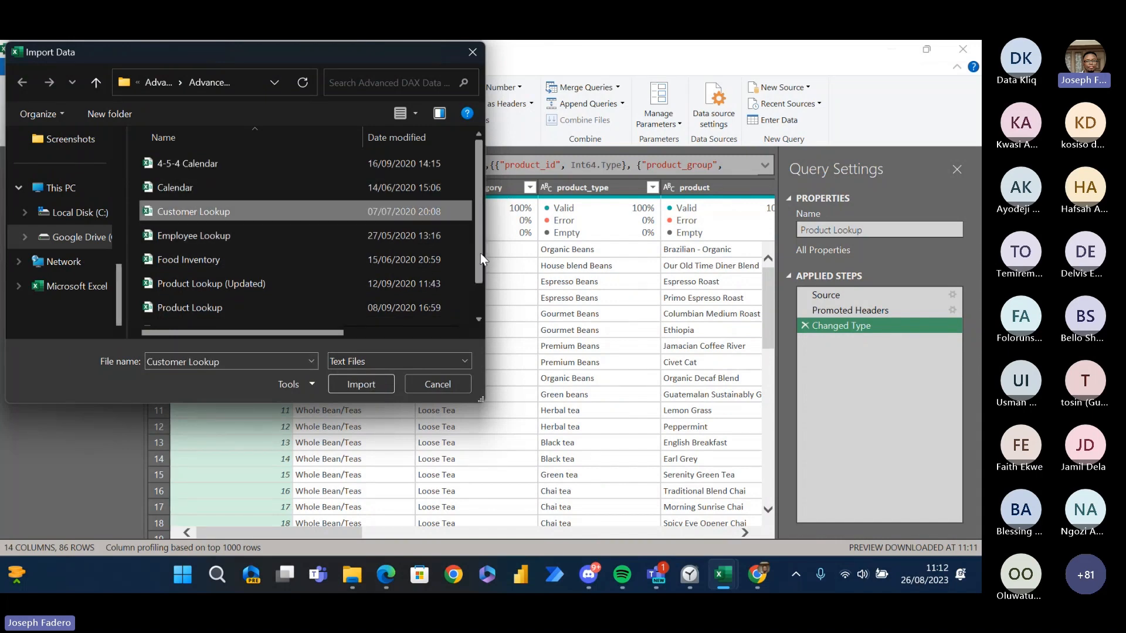
pyautogui.moveTo(480, 253); pyautogui.dragTo(486, 287)
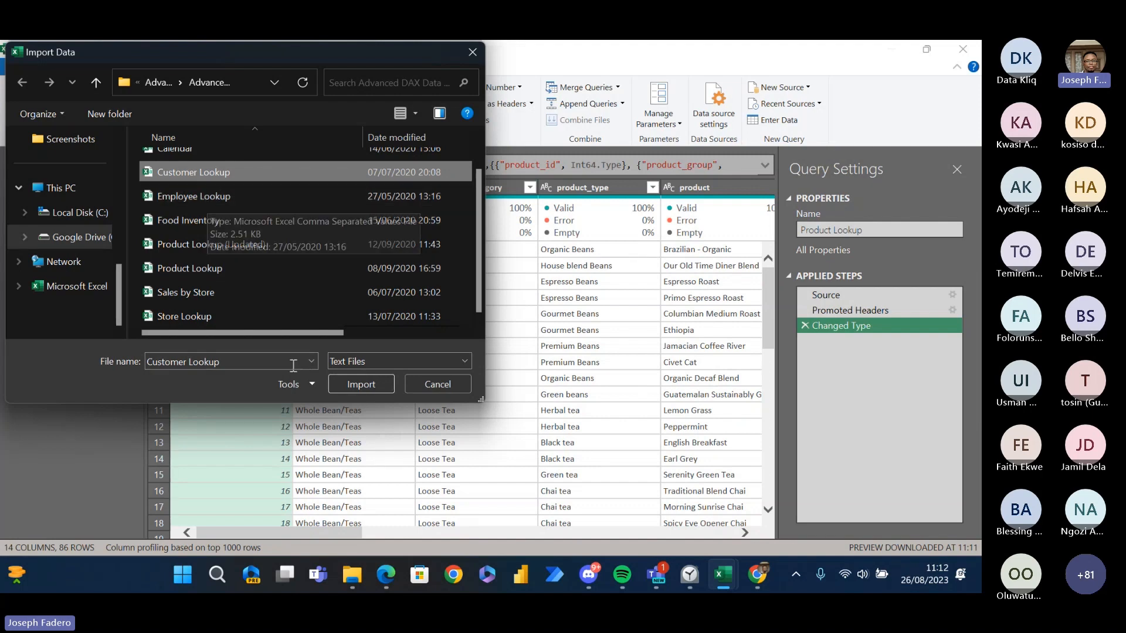
pyautogui.click(355, 385)
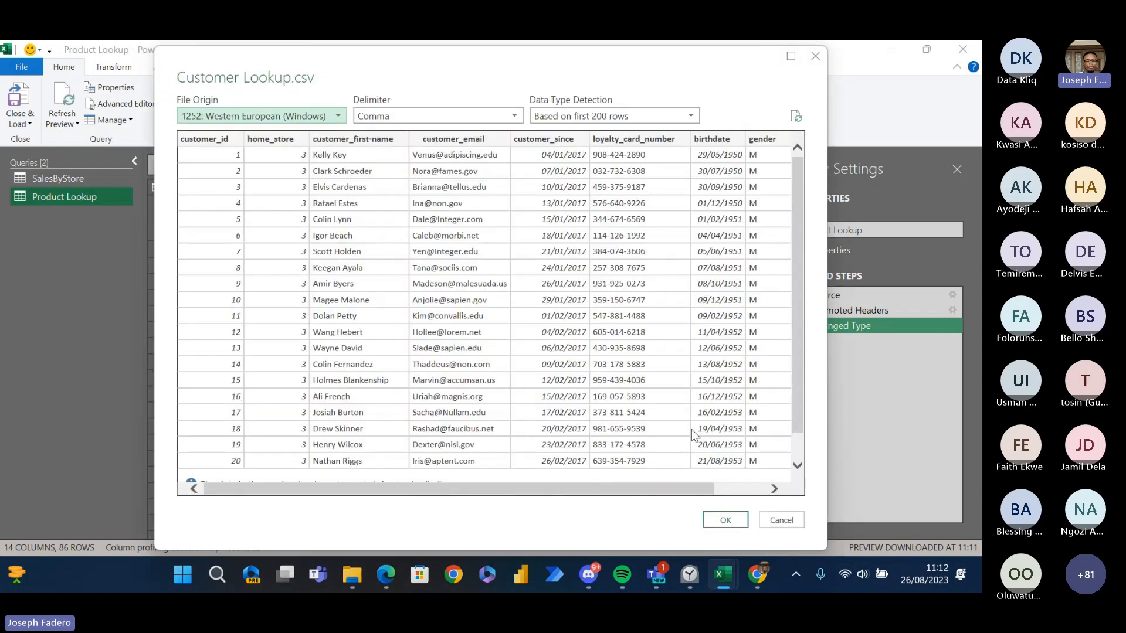
pyautogui.click(730, 518)
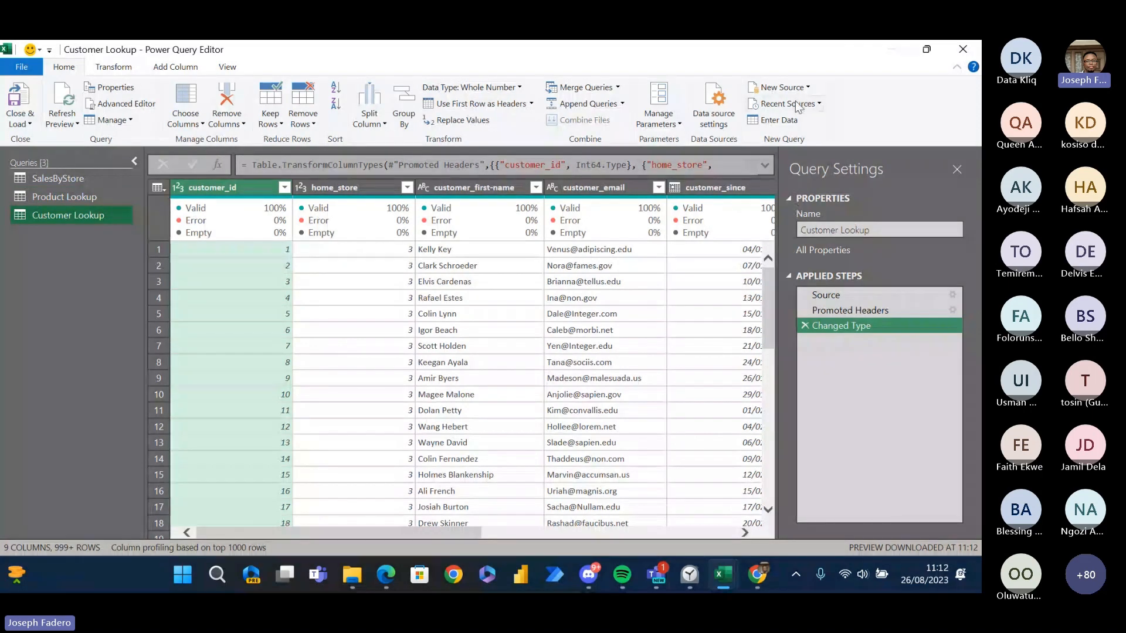
# - Add the Employee Lookup CSV from the Advanced DAX Data Files folder as another Text/CSV query
pyautogui.click(807, 88)
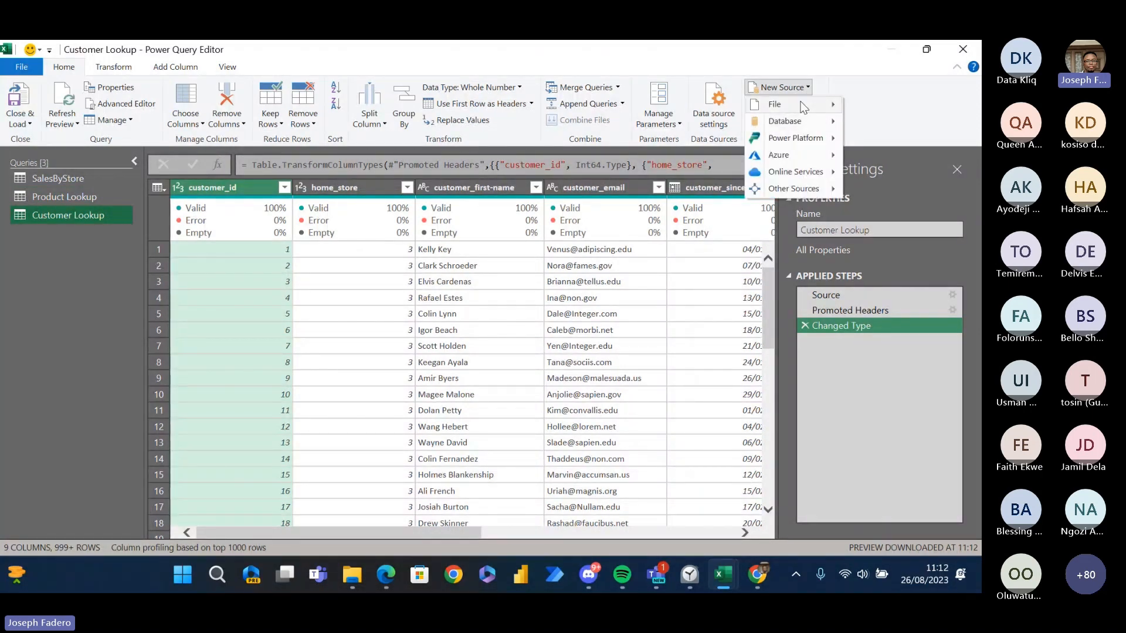
pyautogui.moveTo(804, 107)
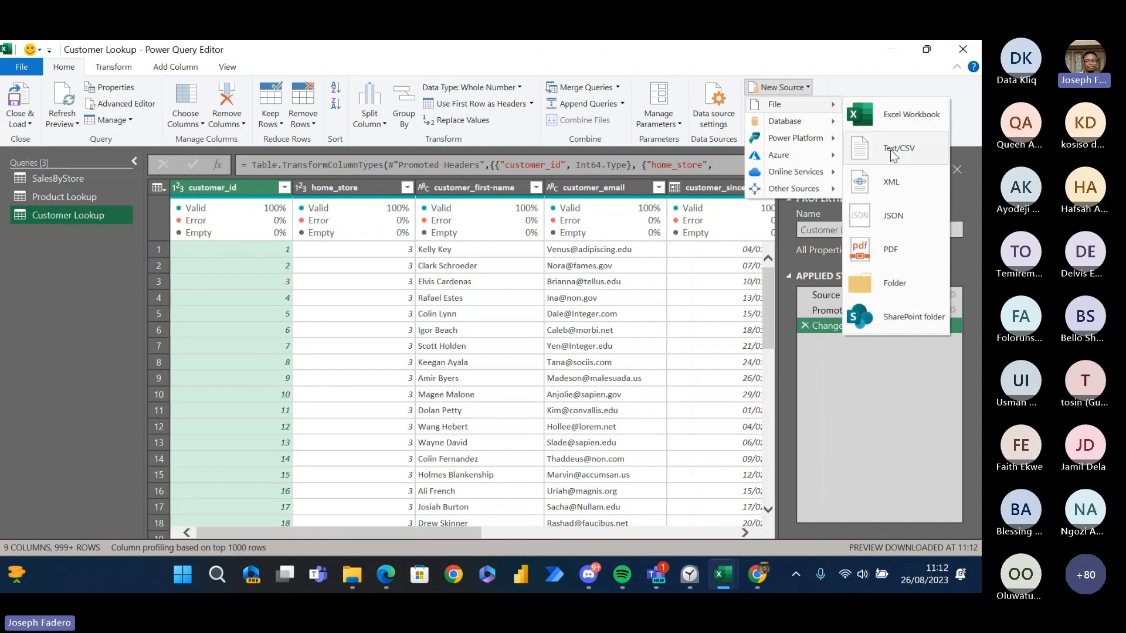
pyautogui.click(891, 152)
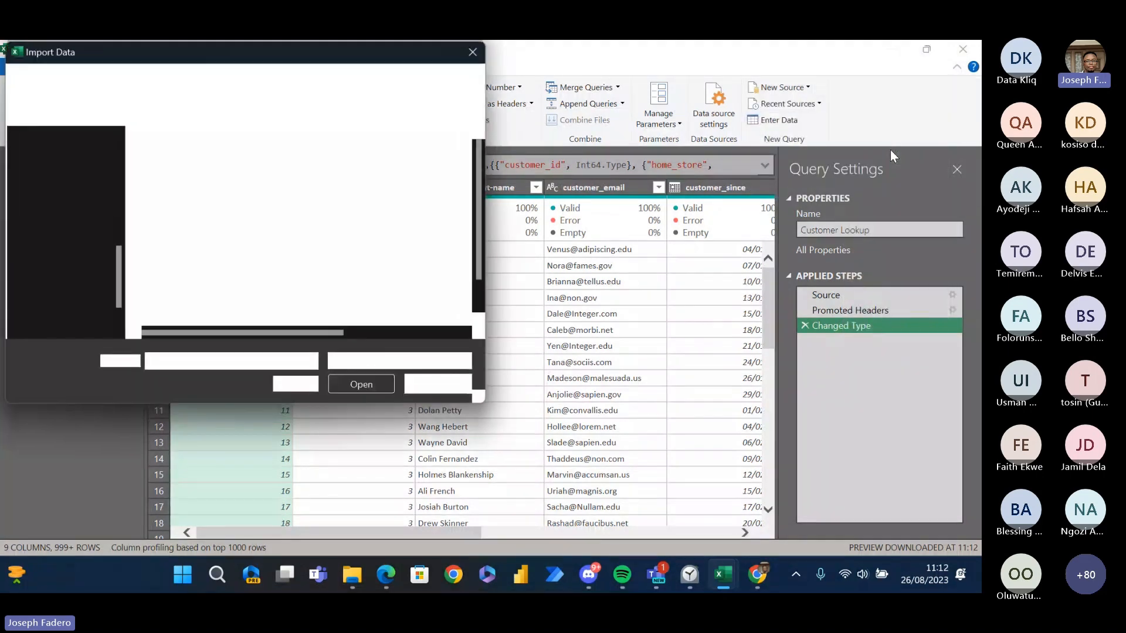
pyautogui.scroll(-1, 476, 274)
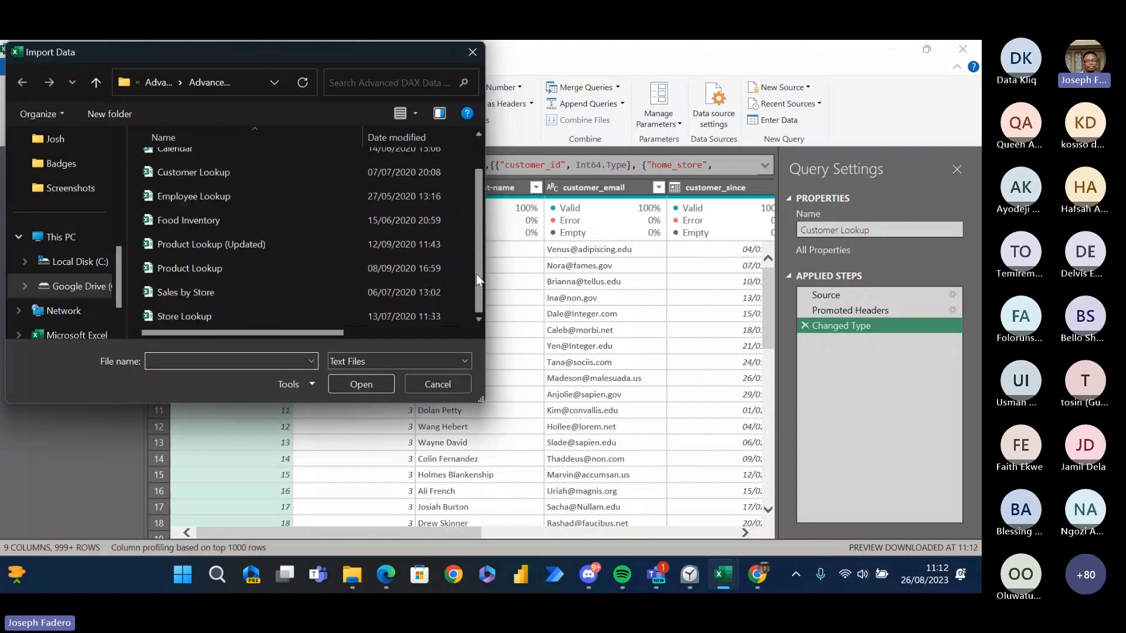
pyautogui.click(212, 196)
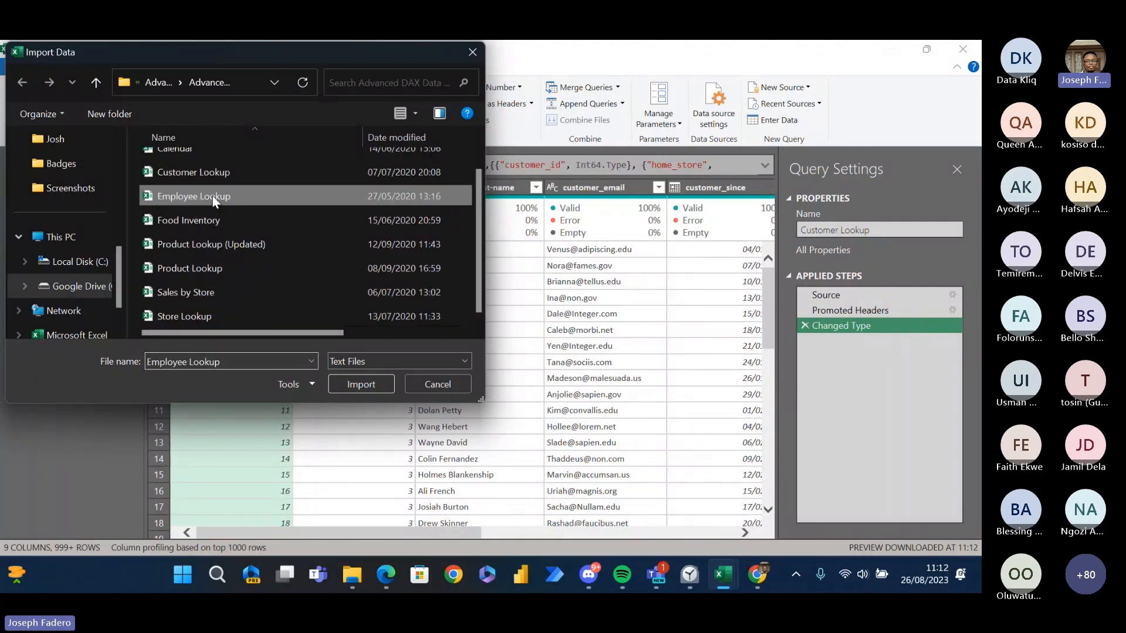
pyautogui.click(360, 382)
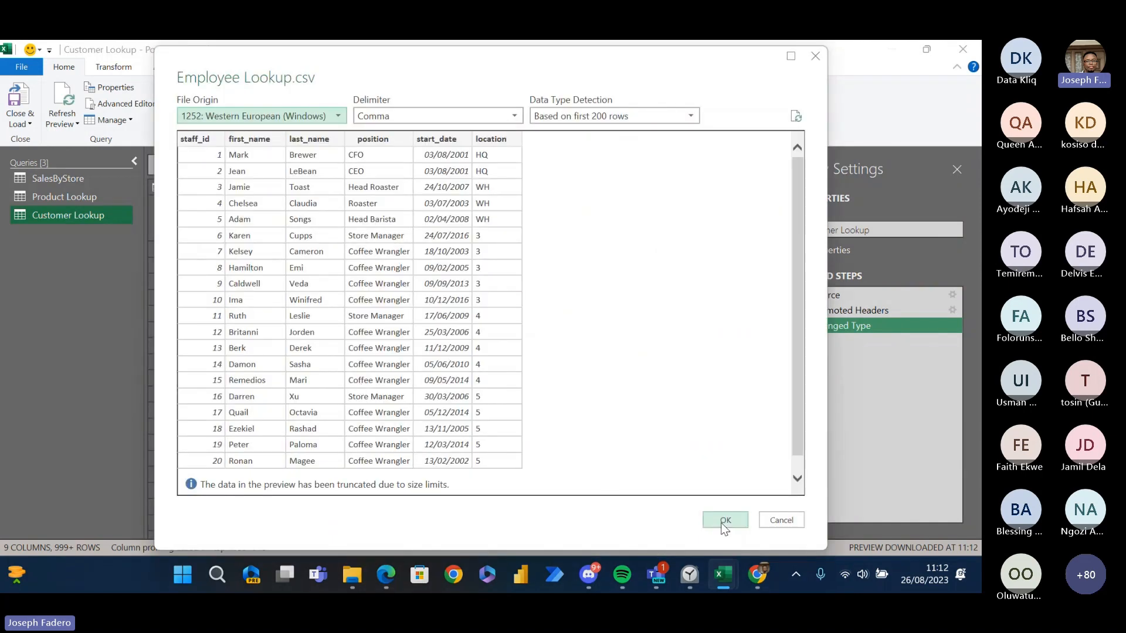
pyautogui.click(723, 524)
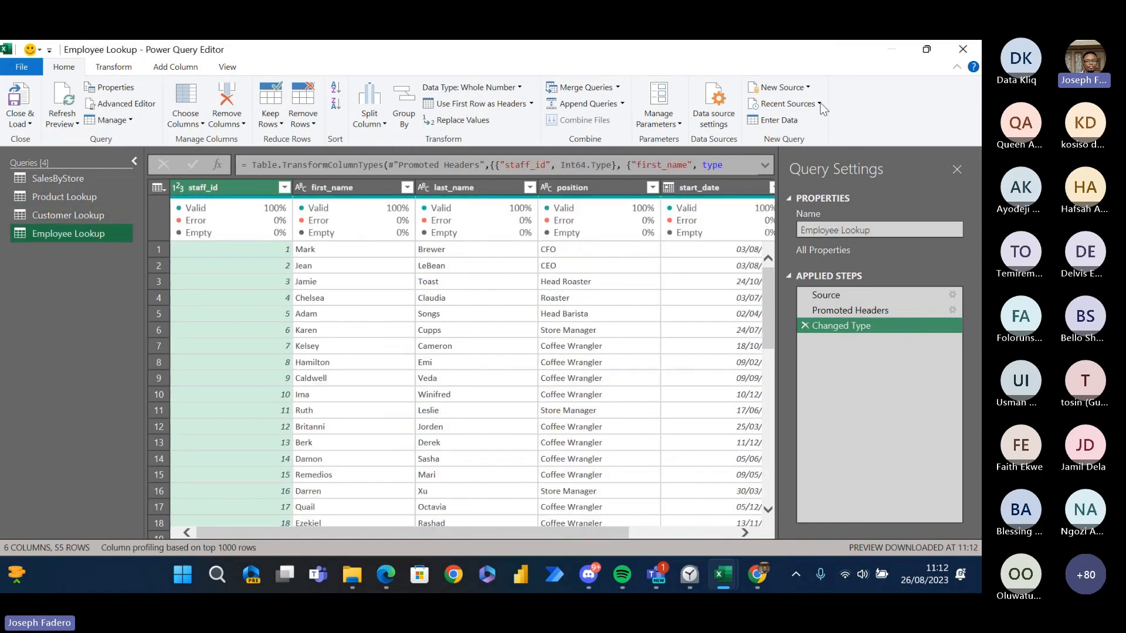
# - Import the Store Lookup CSV from the Advanced DAX Data Files folder as a new Text/CSV query
pyautogui.click(783, 87)
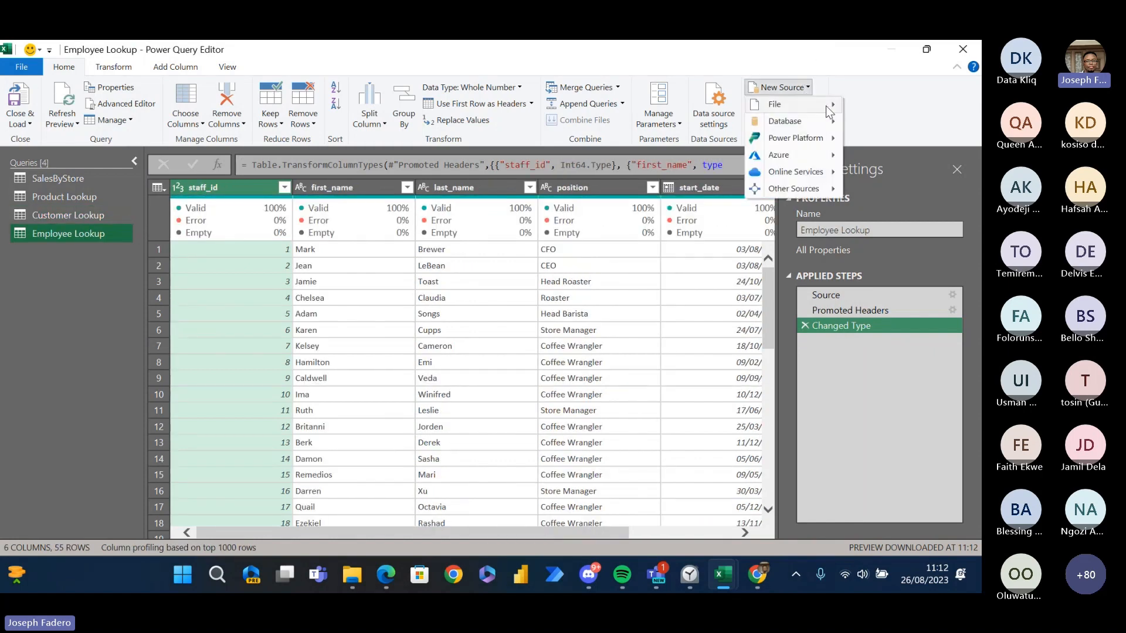
pyautogui.moveTo(825, 105)
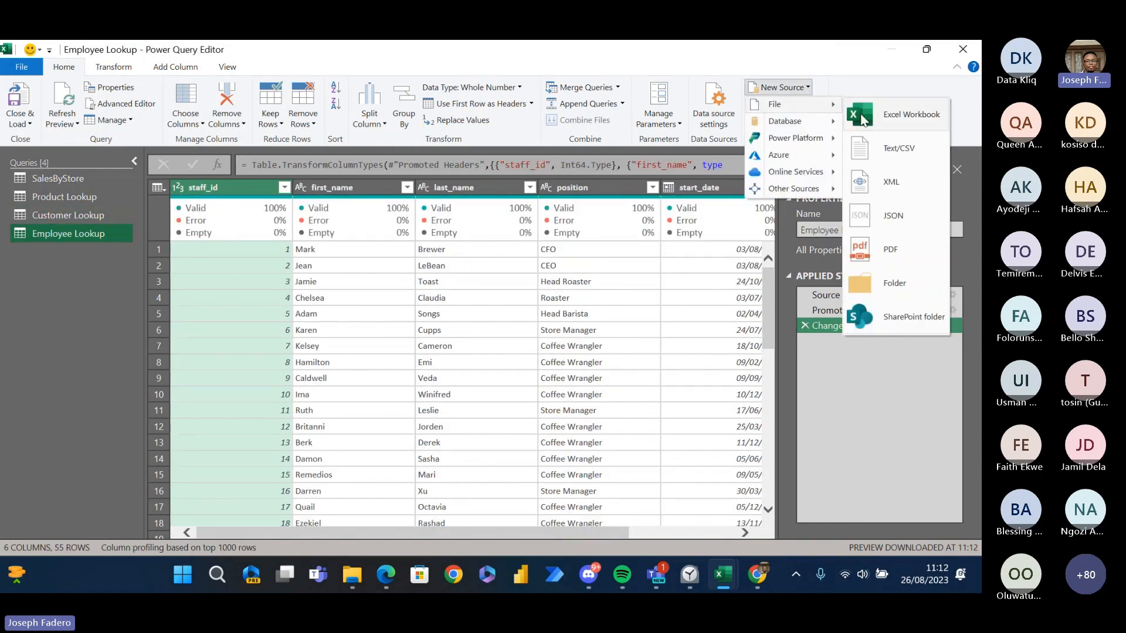
pyautogui.click(914, 153)
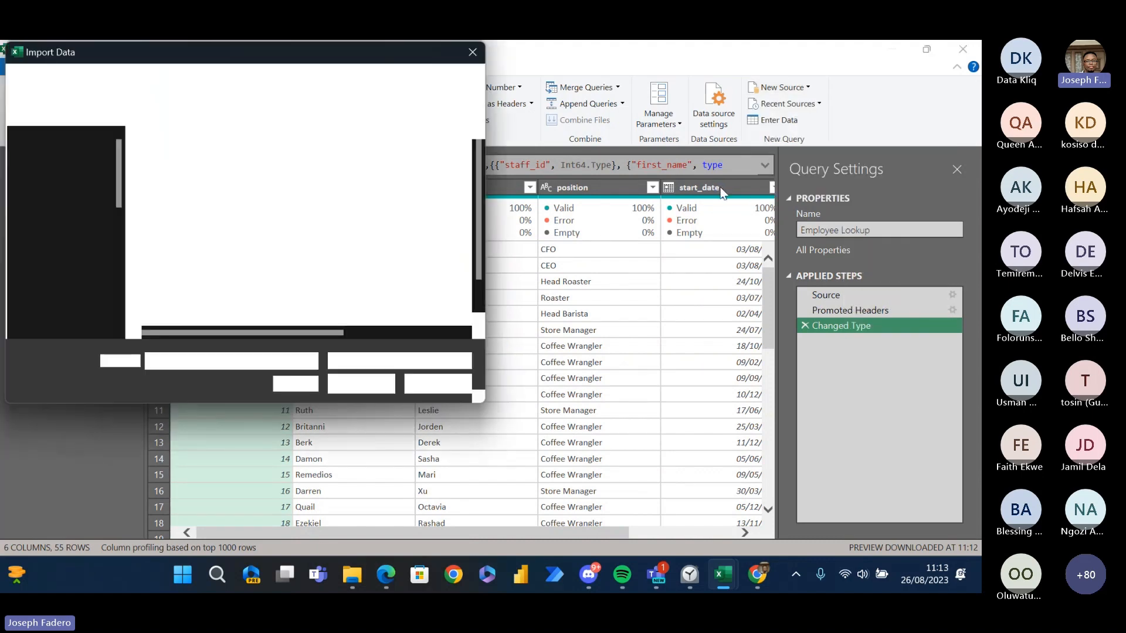
pyautogui.scroll(-1, 475, 296)
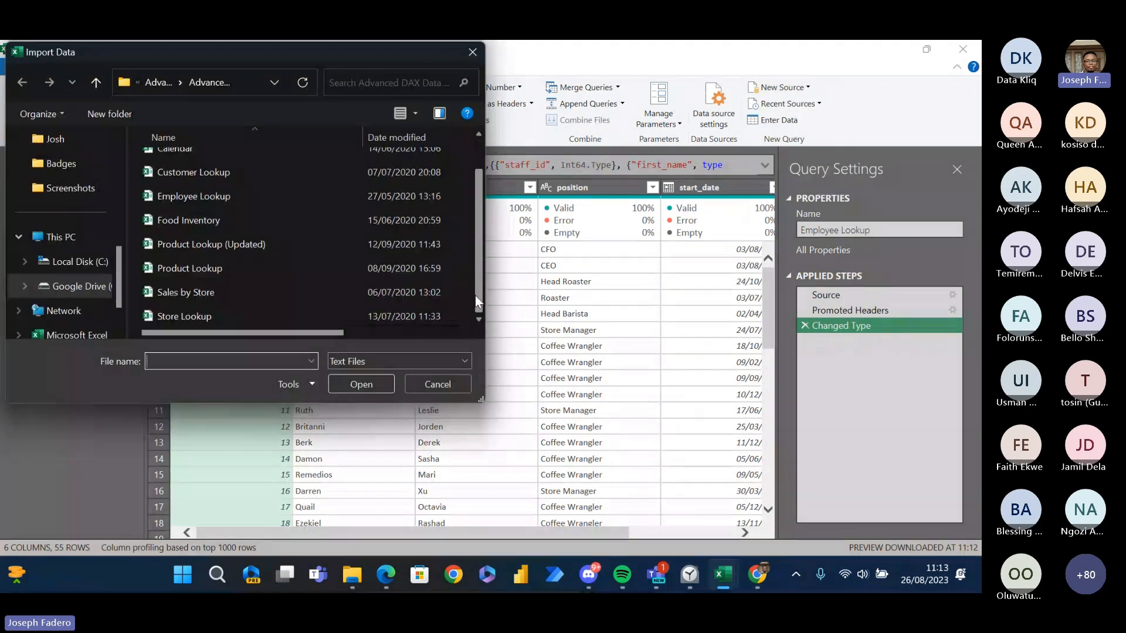
pyautogui.click(285, 317)
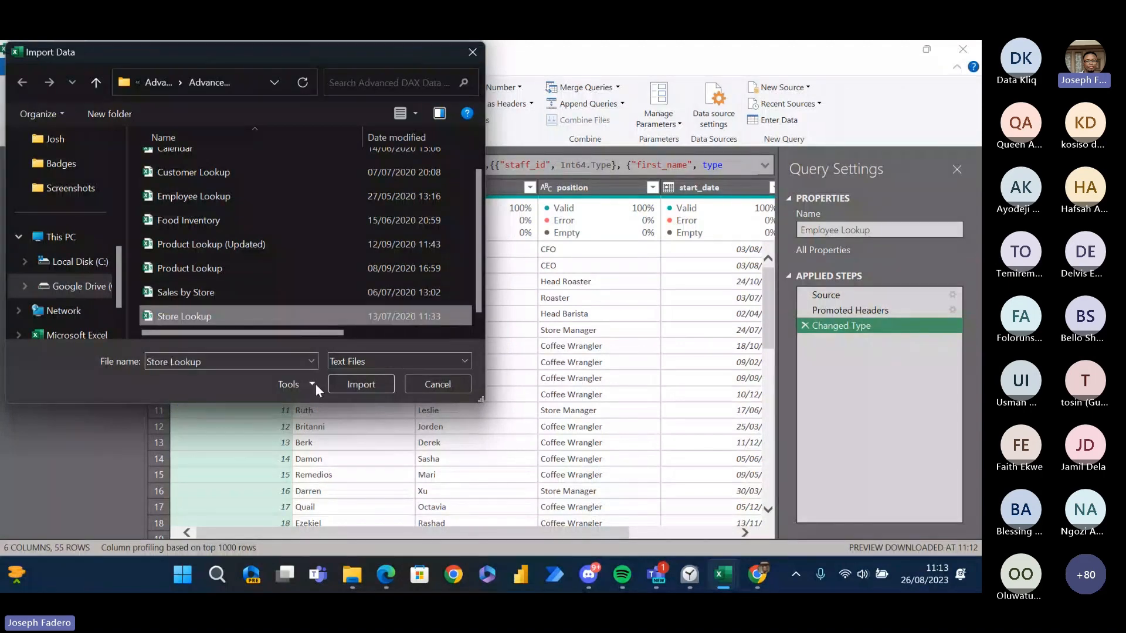
pyautogui.click(352, 385)
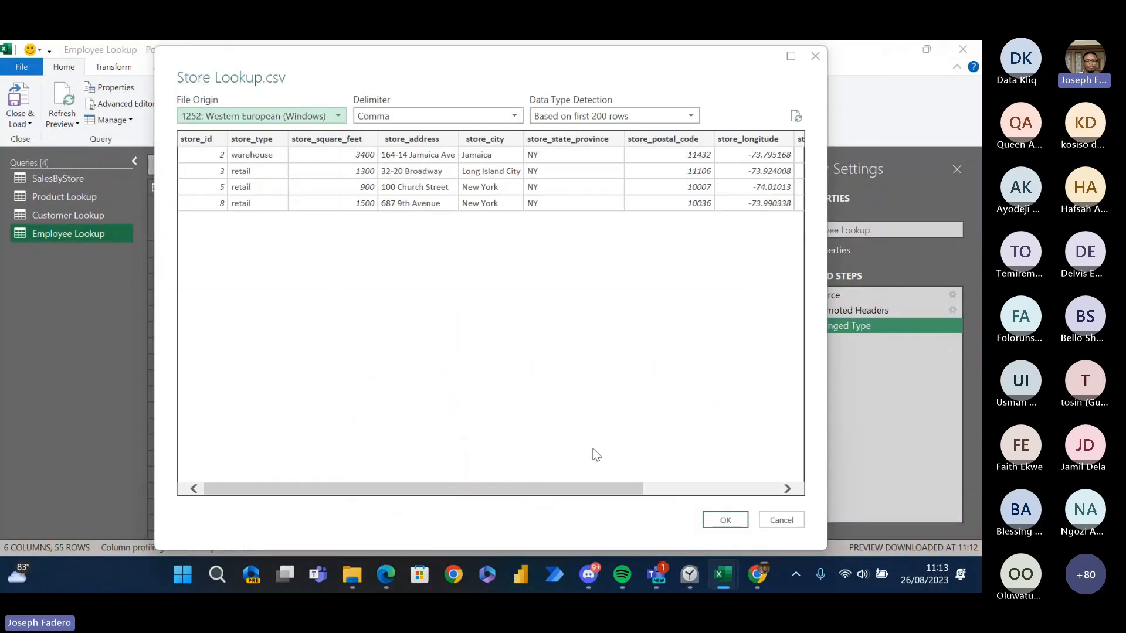
pyautogui.click(724, 520)
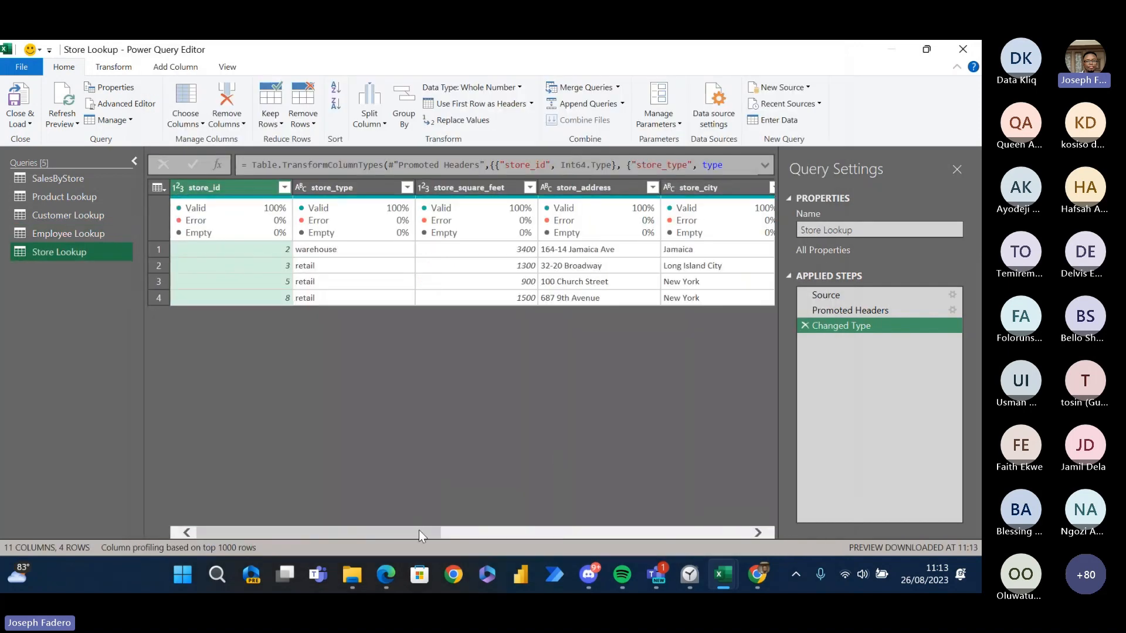
pyautogui.moveTo(418, 530); pyautogui.dragTo(318, 401)
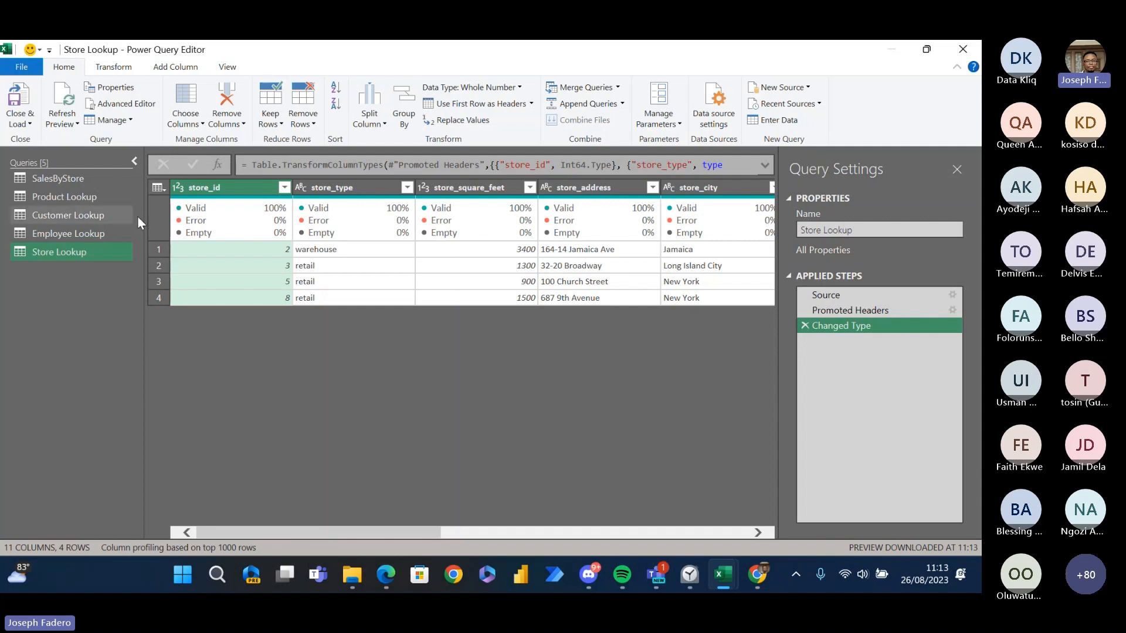
# - Close Power Query and load all the queries as Only Create Connection, adding the data to the Data Model
pyautogui.click(82, 178)
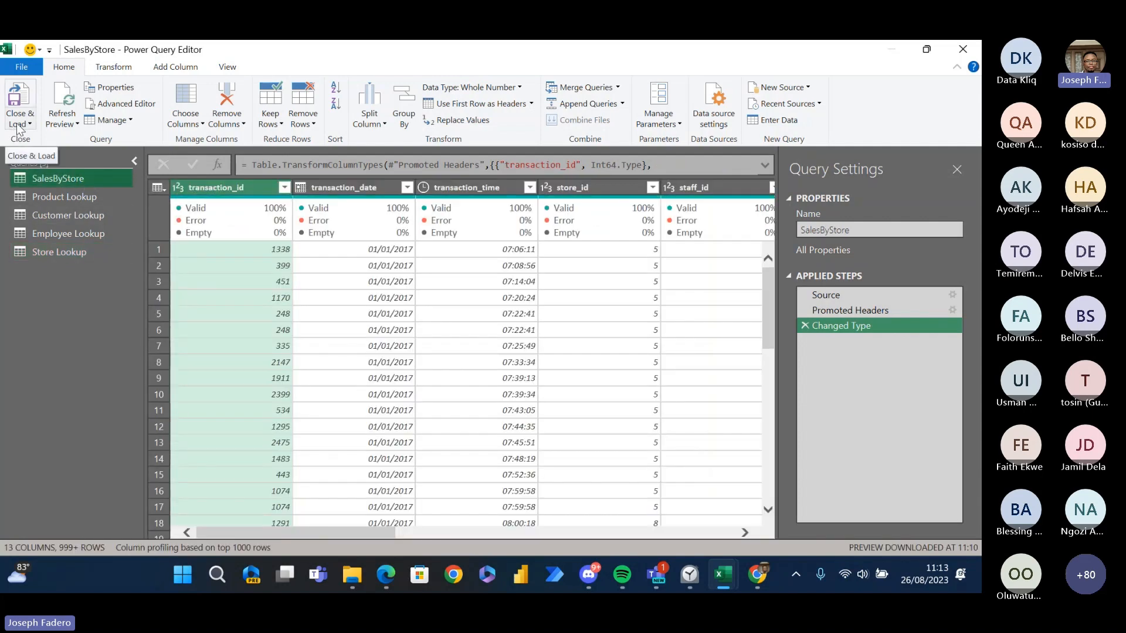
pyautogui.click(19, 127)
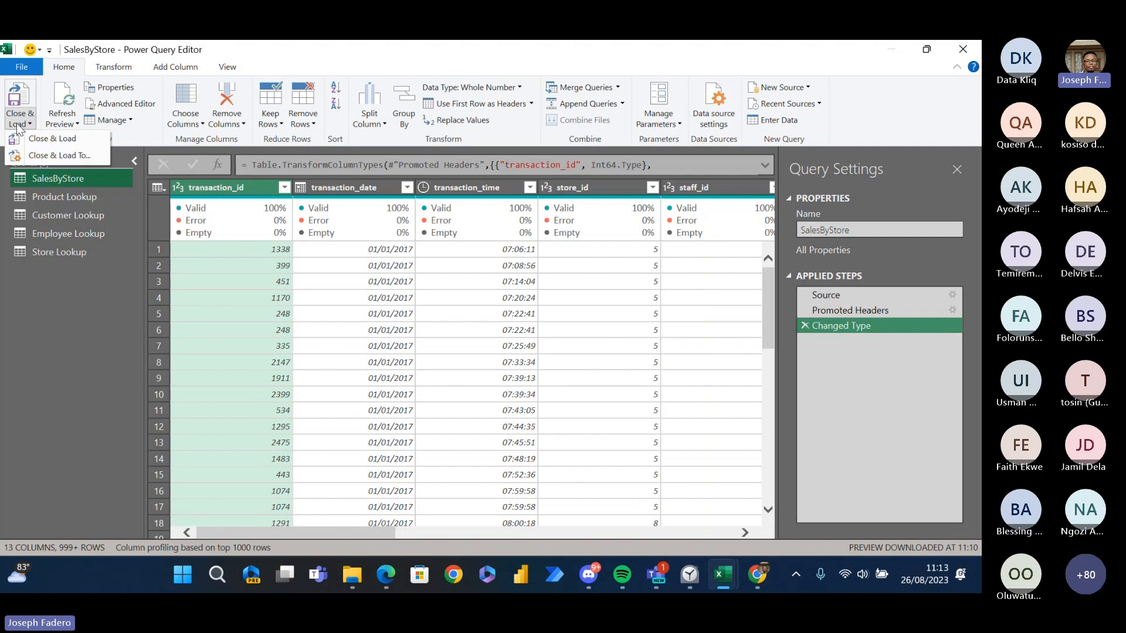
pyautogui.click(57, 159)
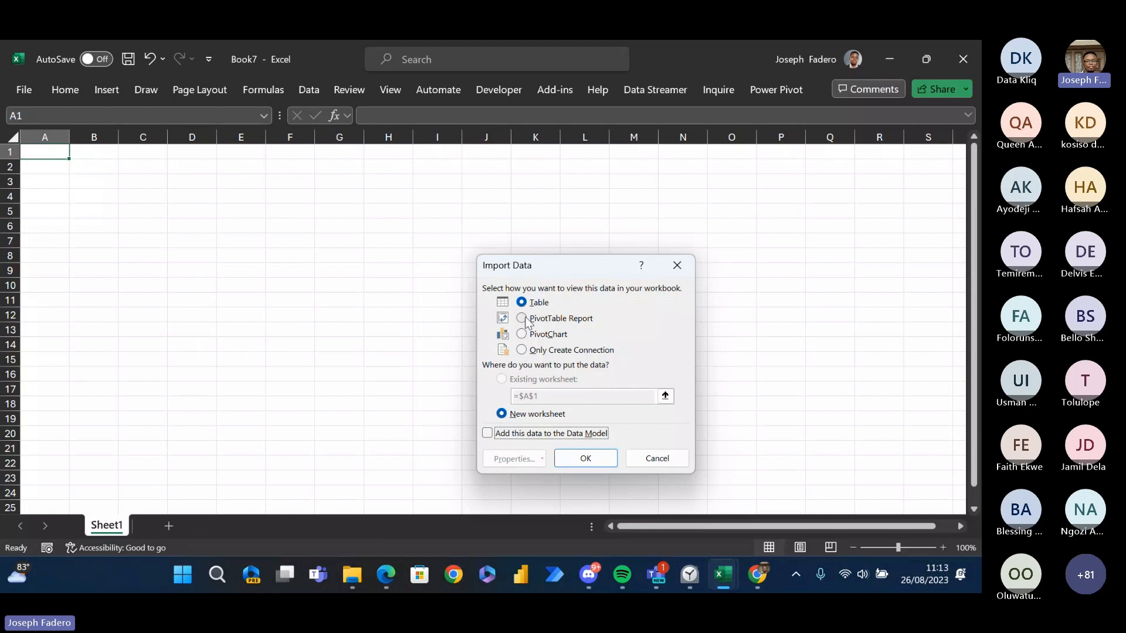
pyautogui.click(524, 352)
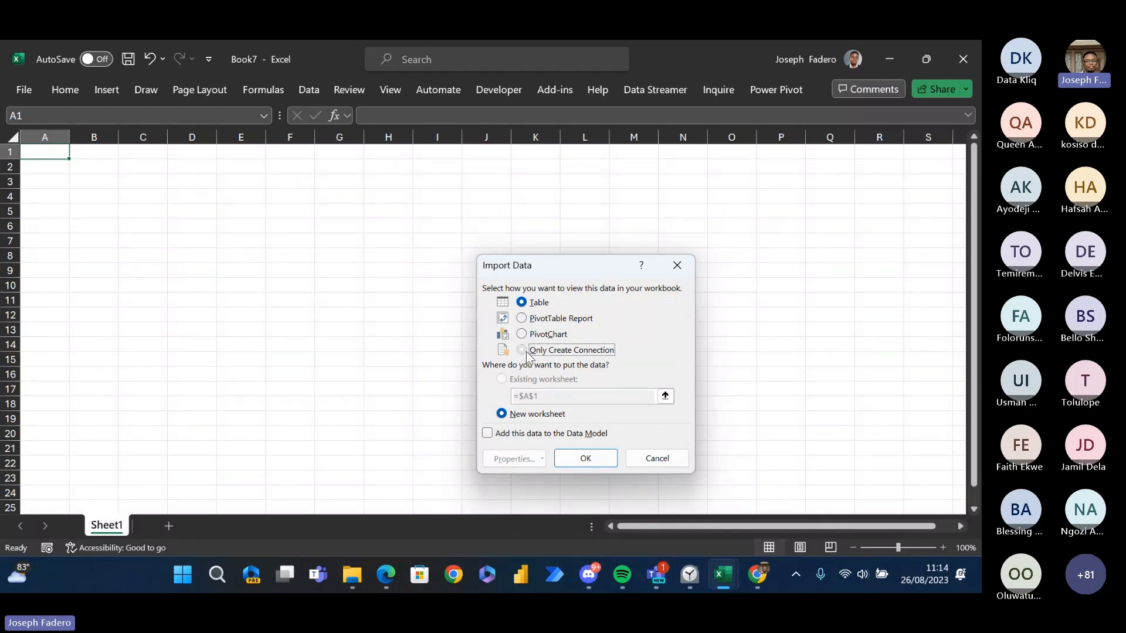
pyautogui.click(493, 437)
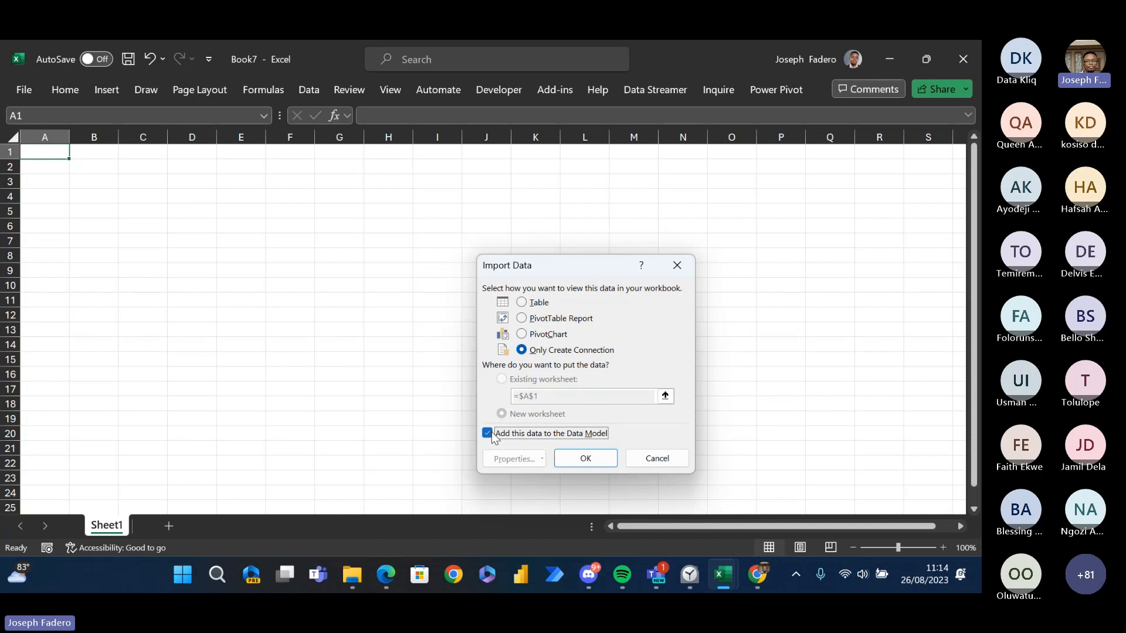
pyautogui.click(603, 462)
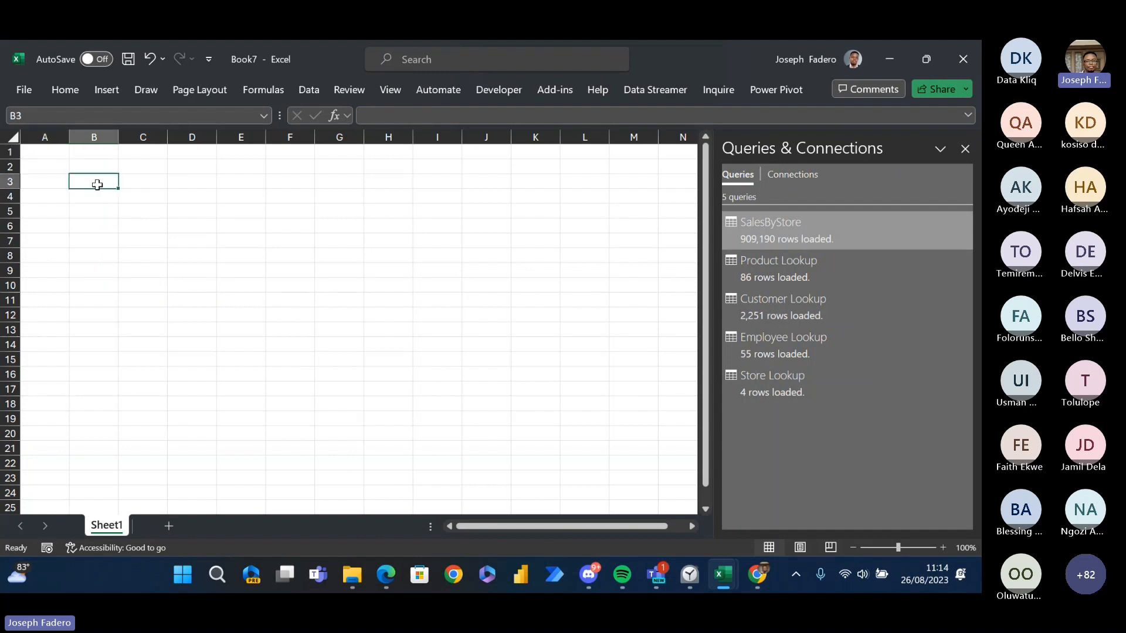
pyautogui.click(66, 180)
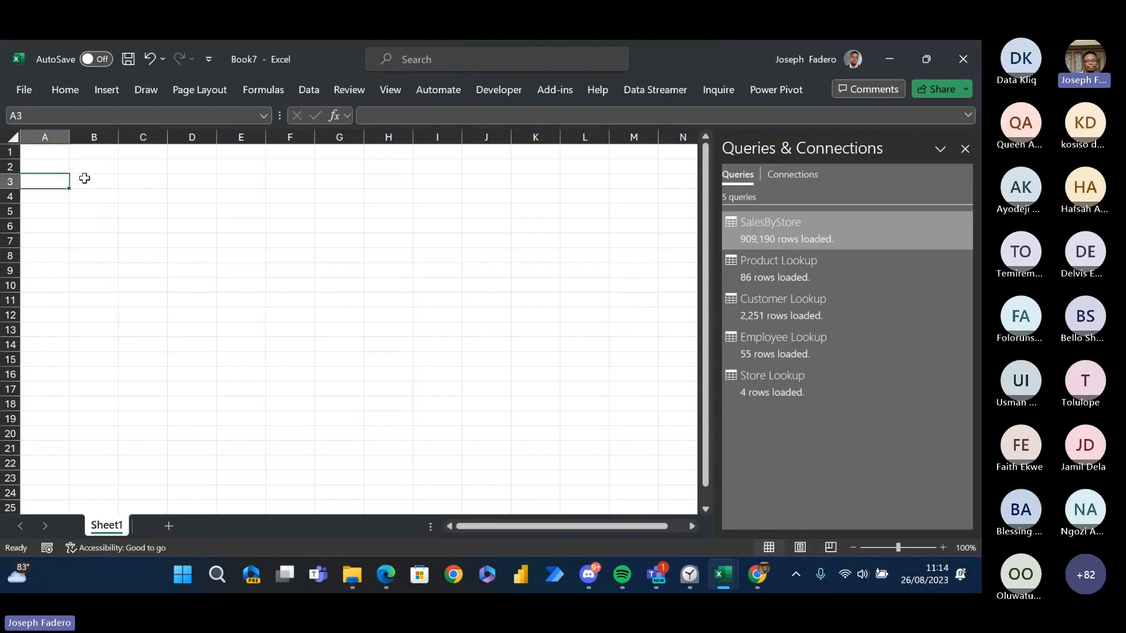
pyautogui.click(104, 179)
pyautogui.click(59, 183)
pyautogui.click(132, 180)
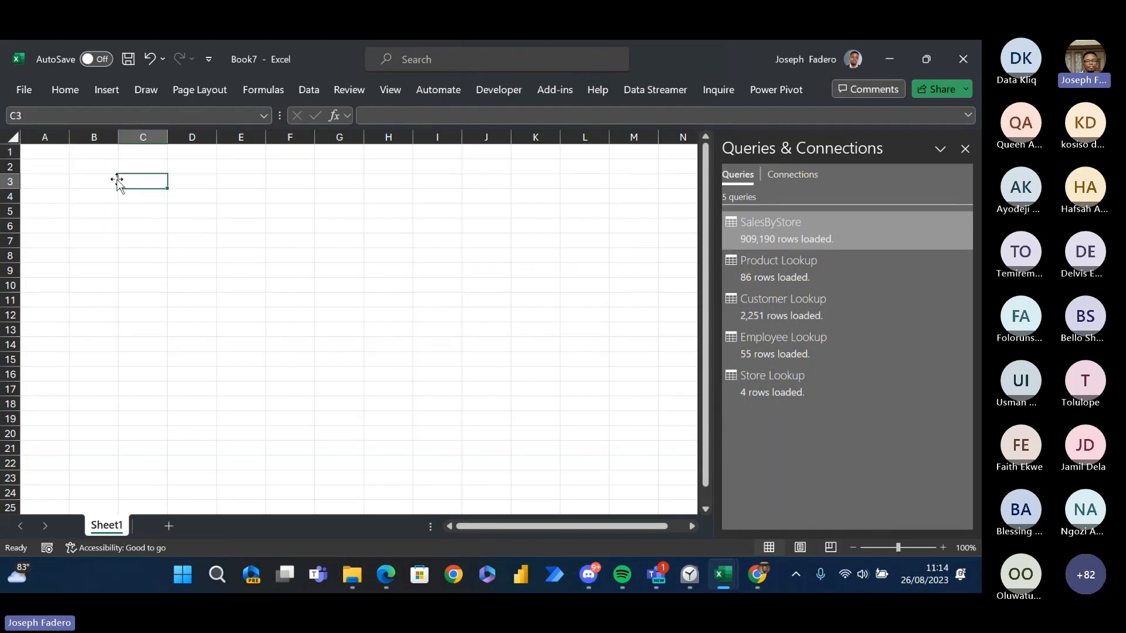
pyautogui.click(74, 162)
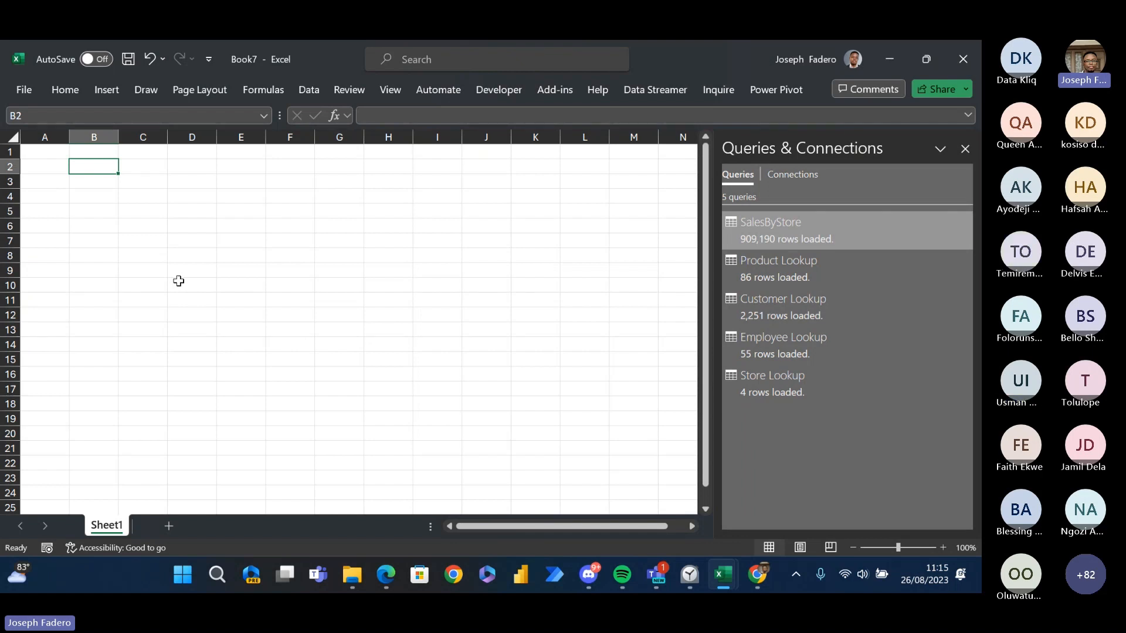
pyautogui.press('Up')
pyautogui.press('Left')
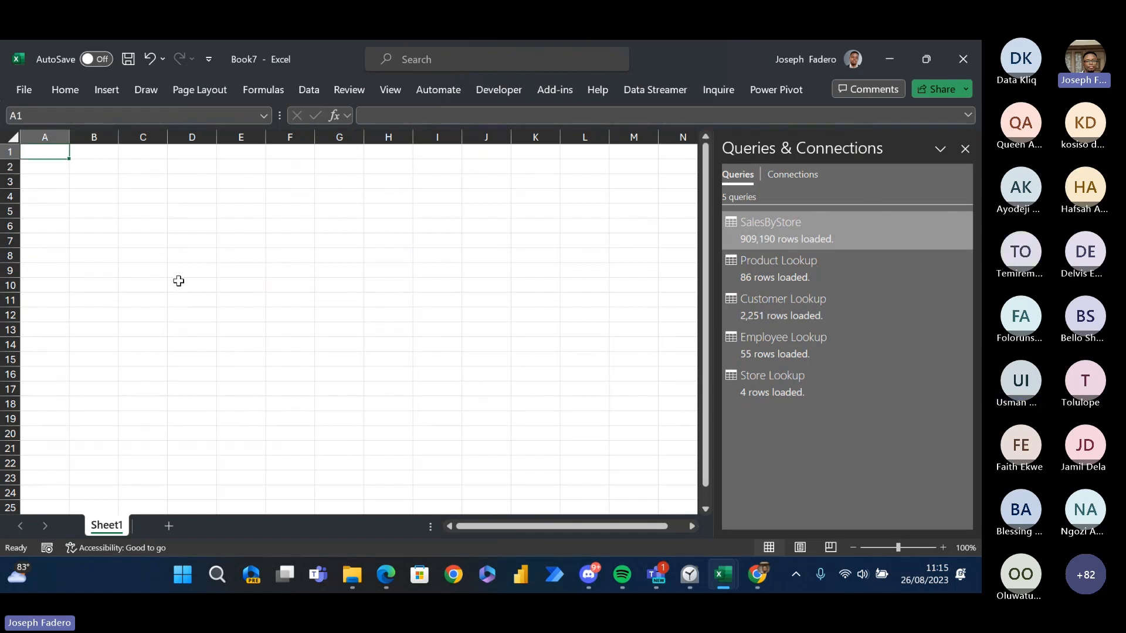
pyautogui.press('Right')
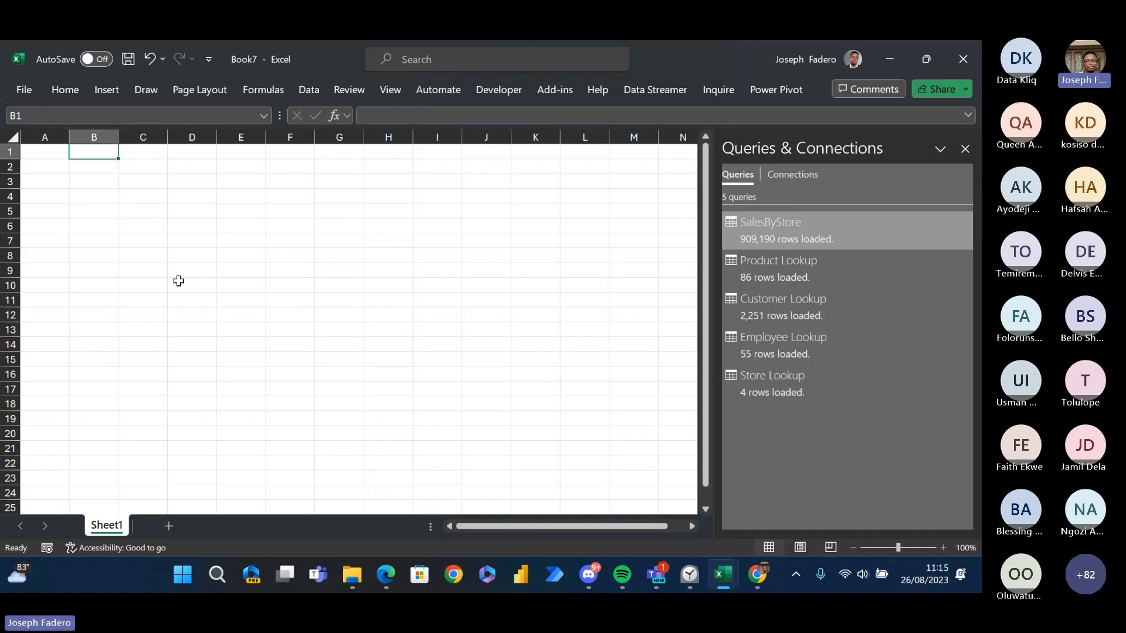
pyautogui.press('Left')
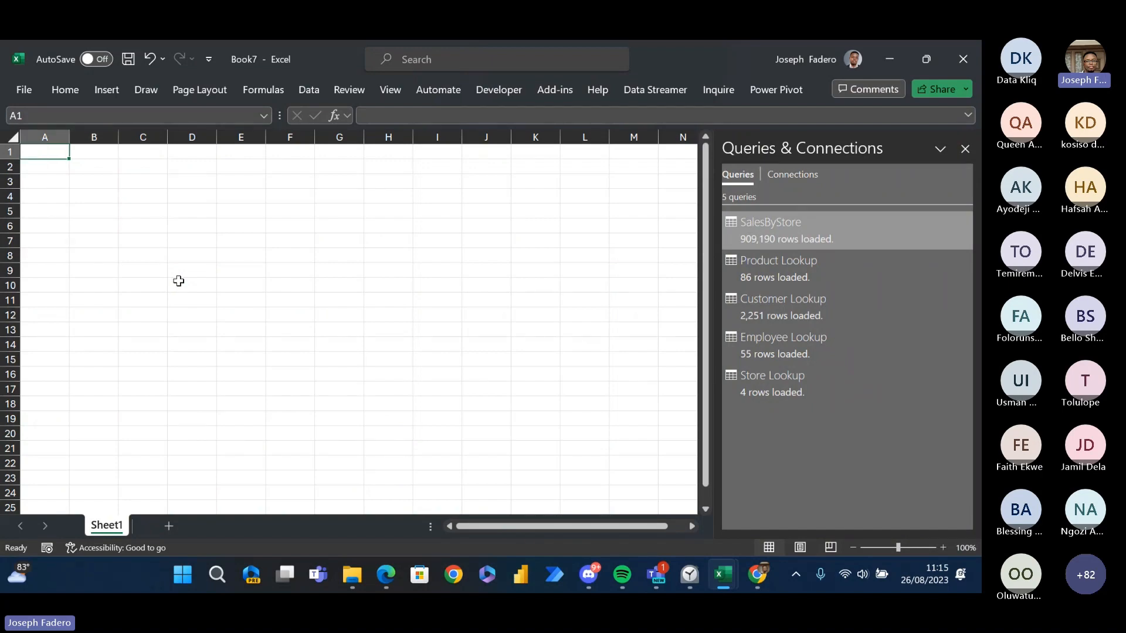
pyautogui.press('Right')
pyautogui.hotkey('alt', 'n')
pyautogui.press('v')
pyautogui.press('d')
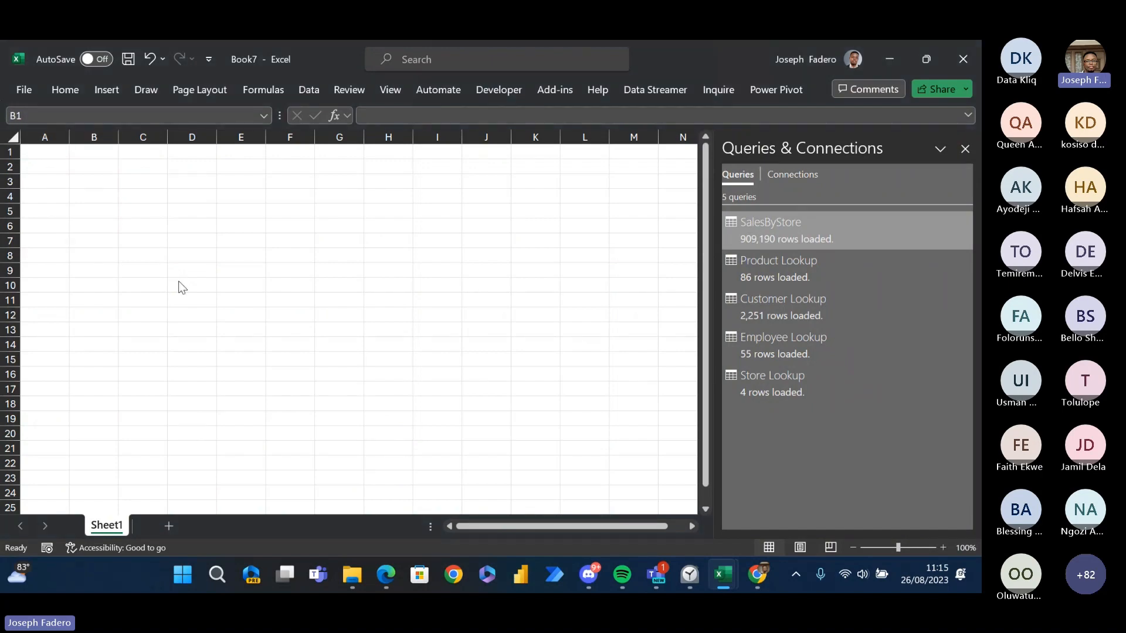
# - Switch to the SalesByStore CSV workbook and check the last data row before returning to the header row
pyautogui.hotkey('alt', 'Tab')
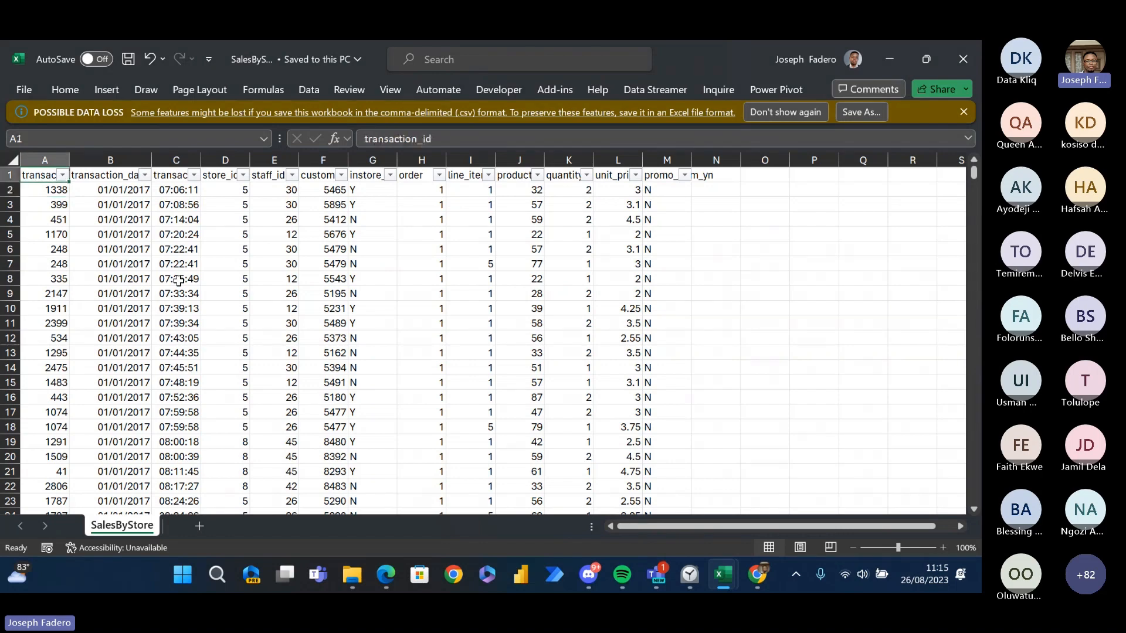
pyautogui.hotkey('ctrl', 'Down')
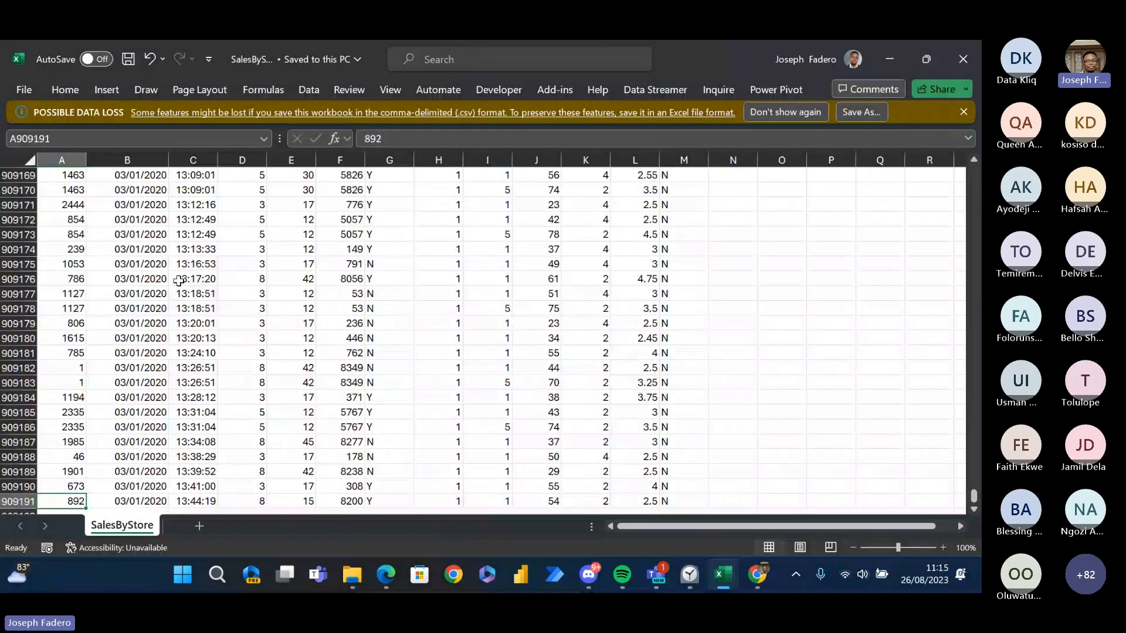
pyautogui.hotkey('ctrl', 'Up')
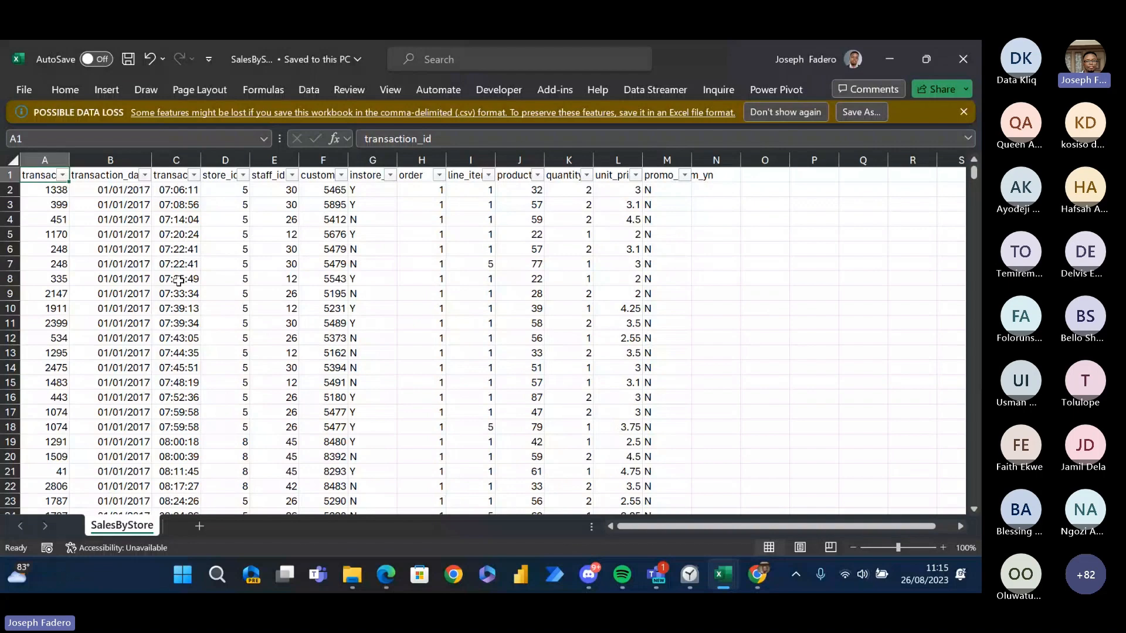
# - Review the SalesByStore column headers one by one, including transaction_date, store_id, staff_id, customer_id, product_id and promo_item_yn
pyautogui.press('Right')
pyautogui.press('Right')
pyautogui.press('Right')
pyautogui.press('Down')
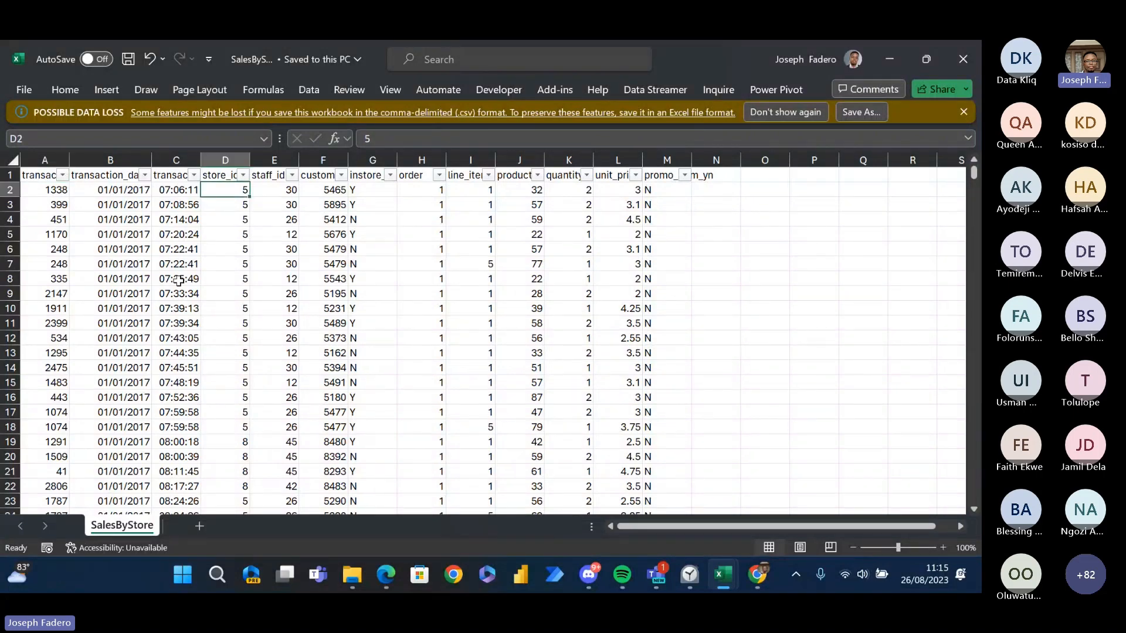
pyautogui.press('Up')
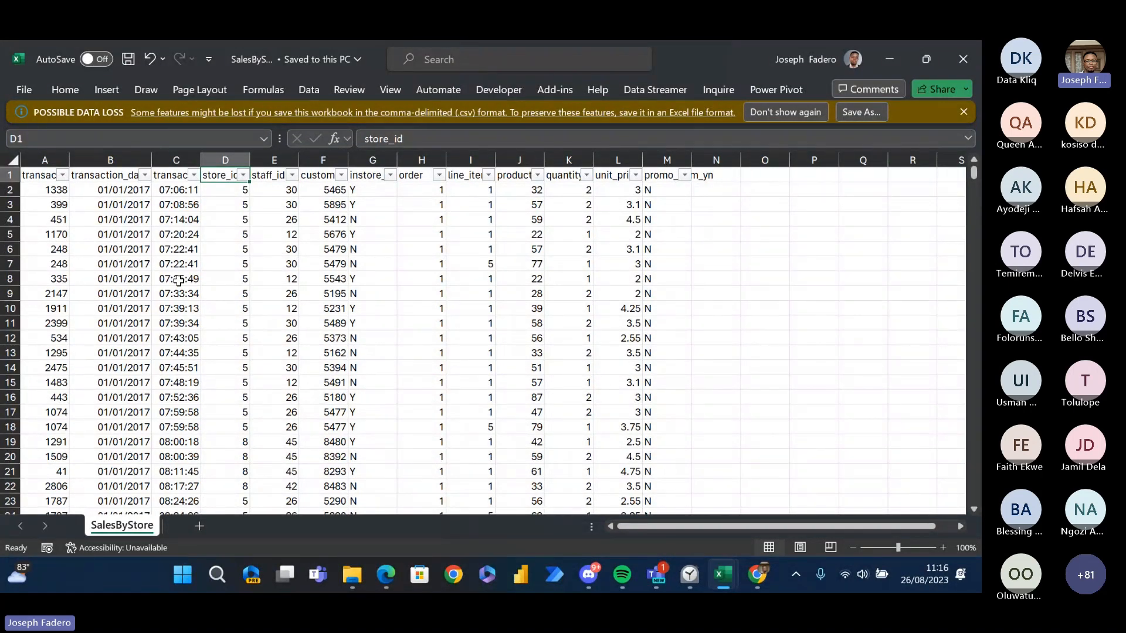
pyautogui.press('Left')
pyautogui.press('Left')
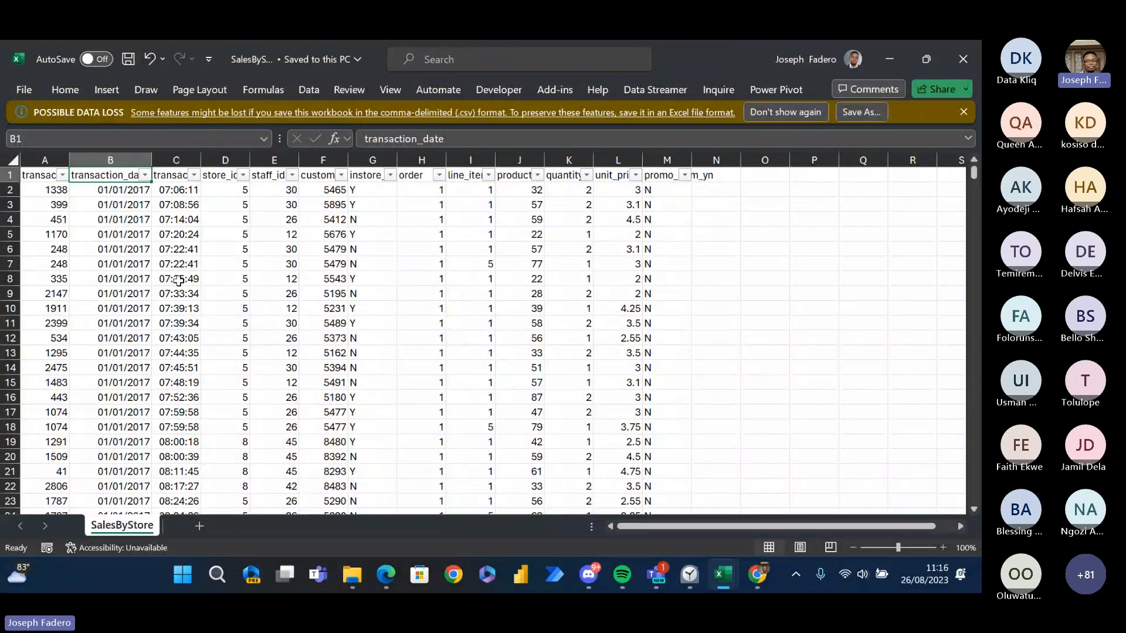
pyautogui.press('Right')
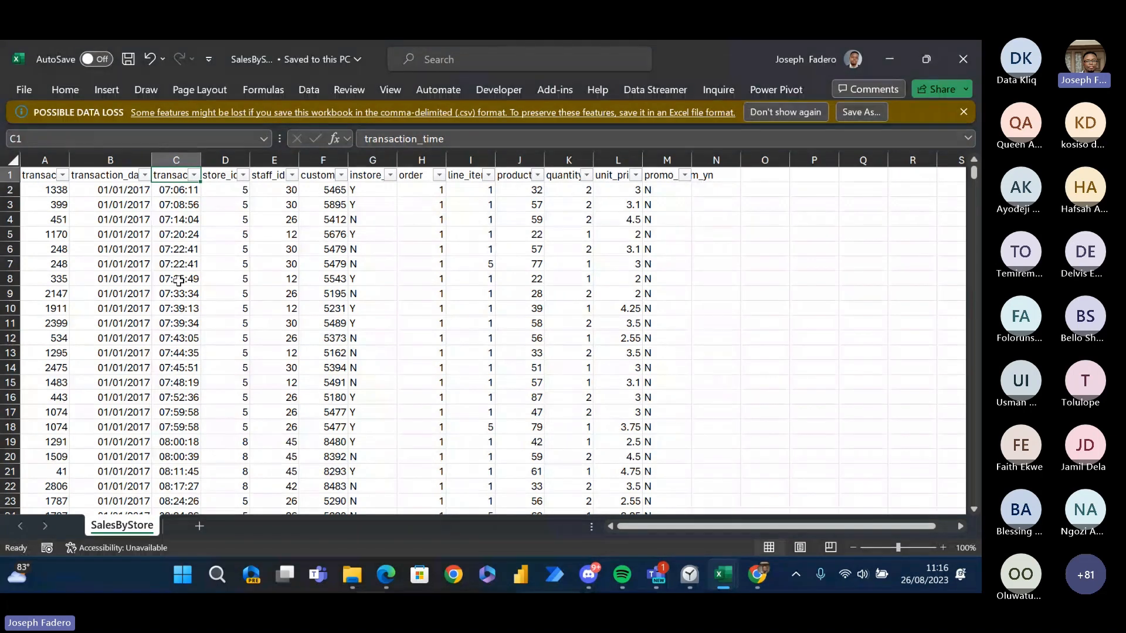
pyautogui.press('Right')
pyautogui.press('Right')
pyautogui.press('Down')
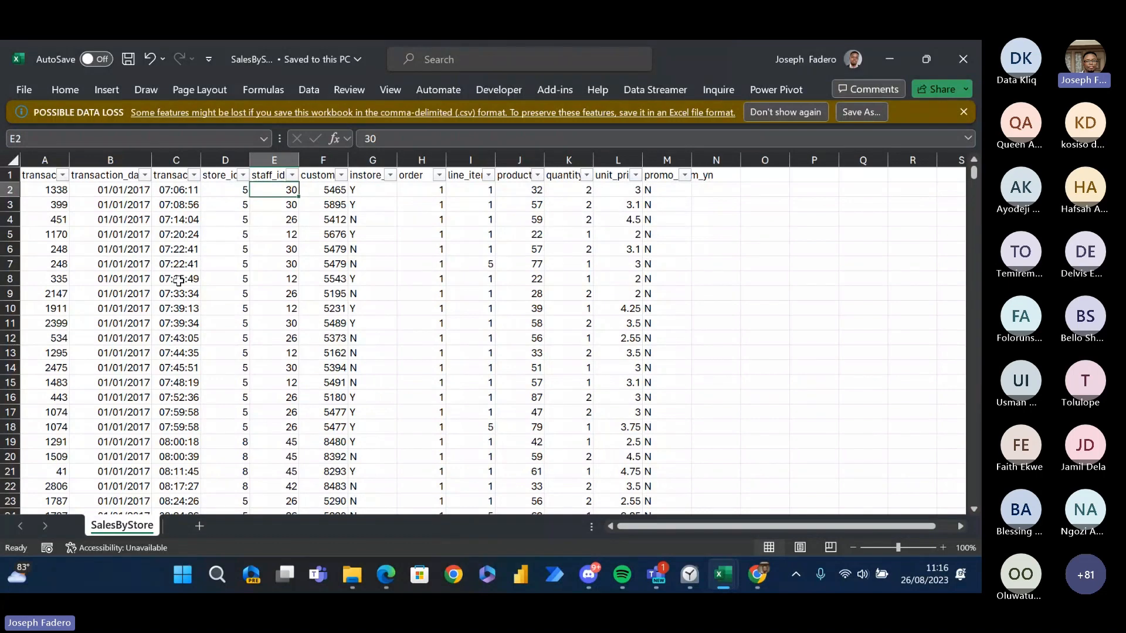
pyautogui.press('Up')
pyautogui.press('Right')
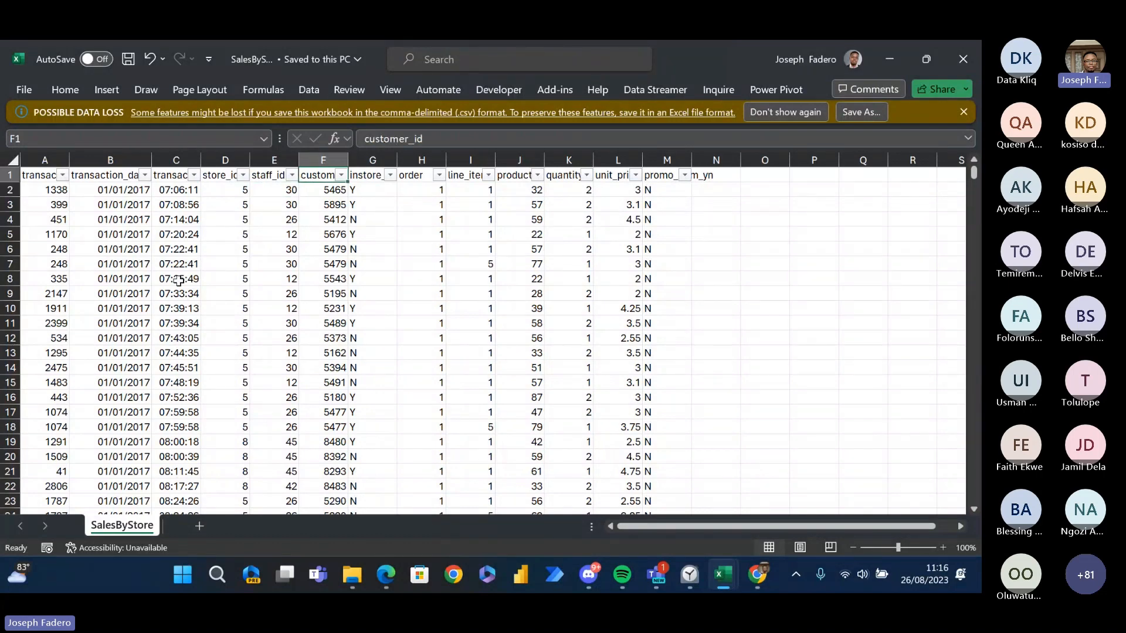
pyautogui.press('Right')
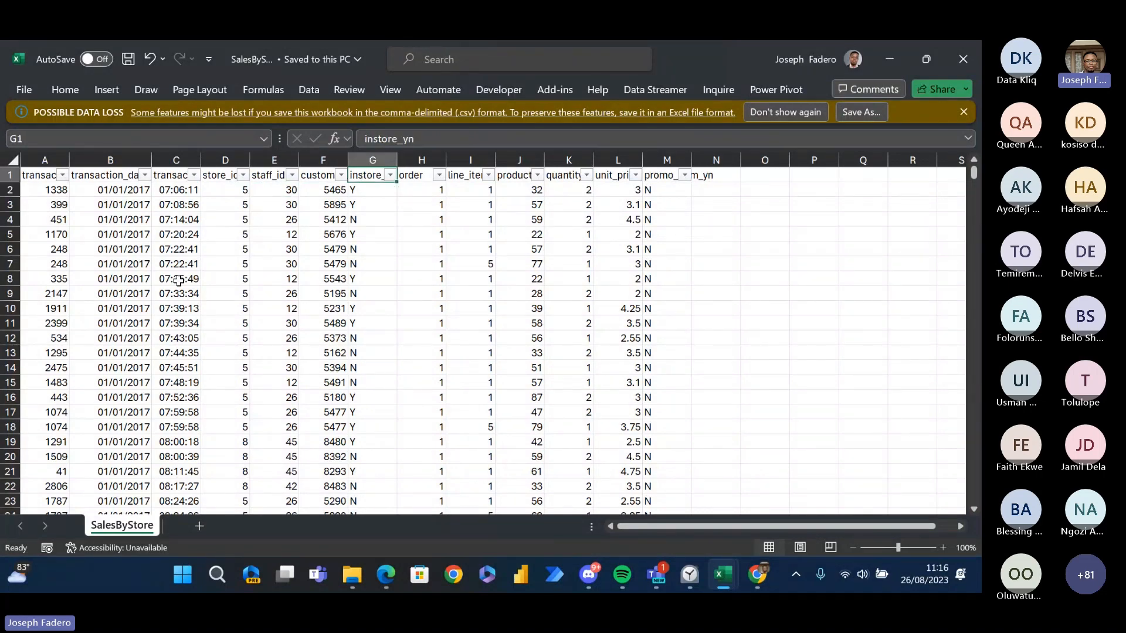
pyautogui.press('Right')
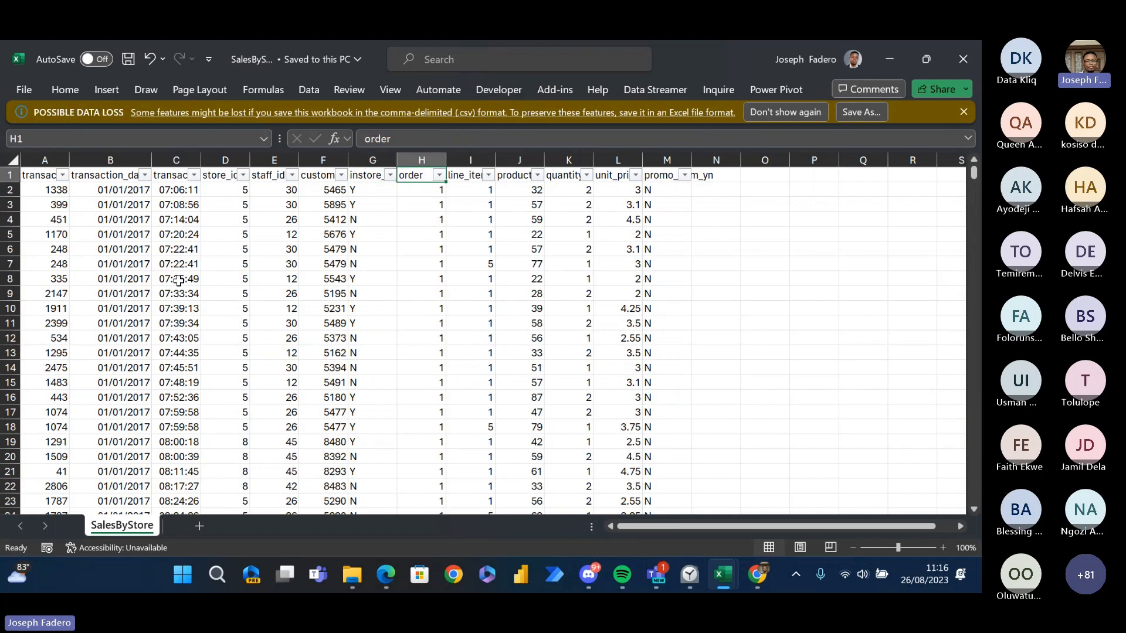
pyautogui.press('Right')
pyautogui.press('Right')
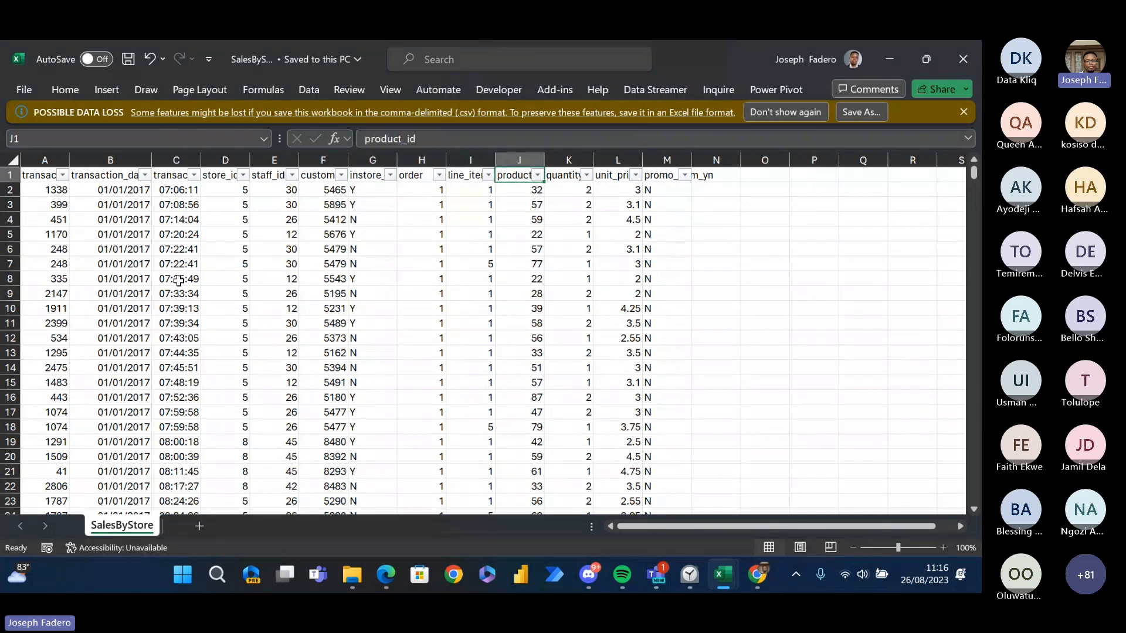
pyautogui.press('Right')
pyautogui.press('Right')
pyautogui.press('Right')
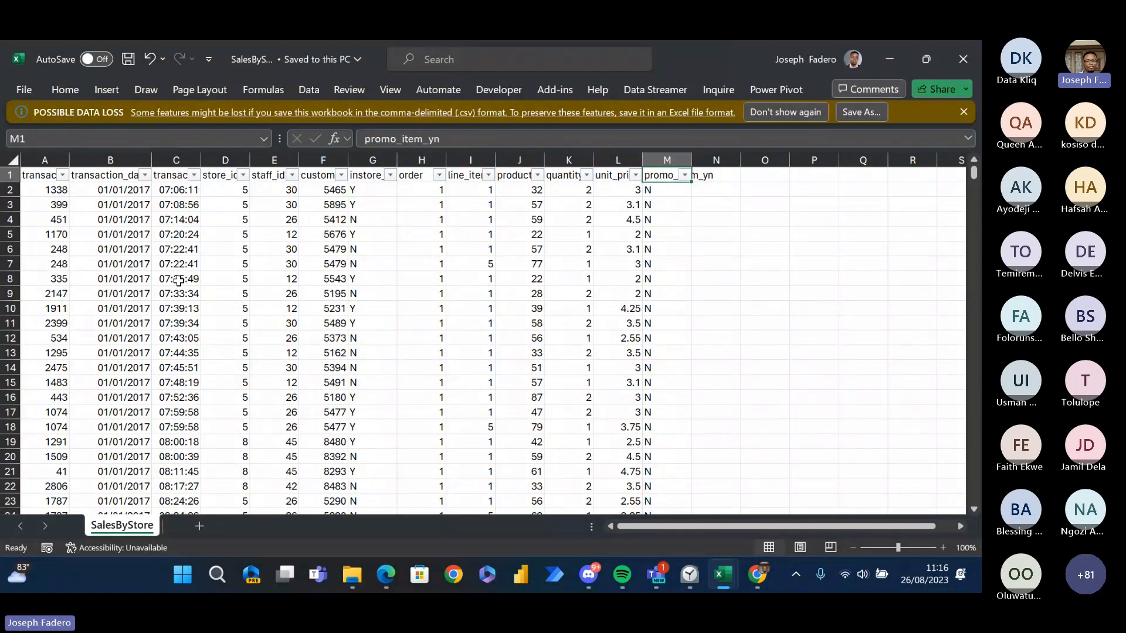
pyautogui.press('Left')
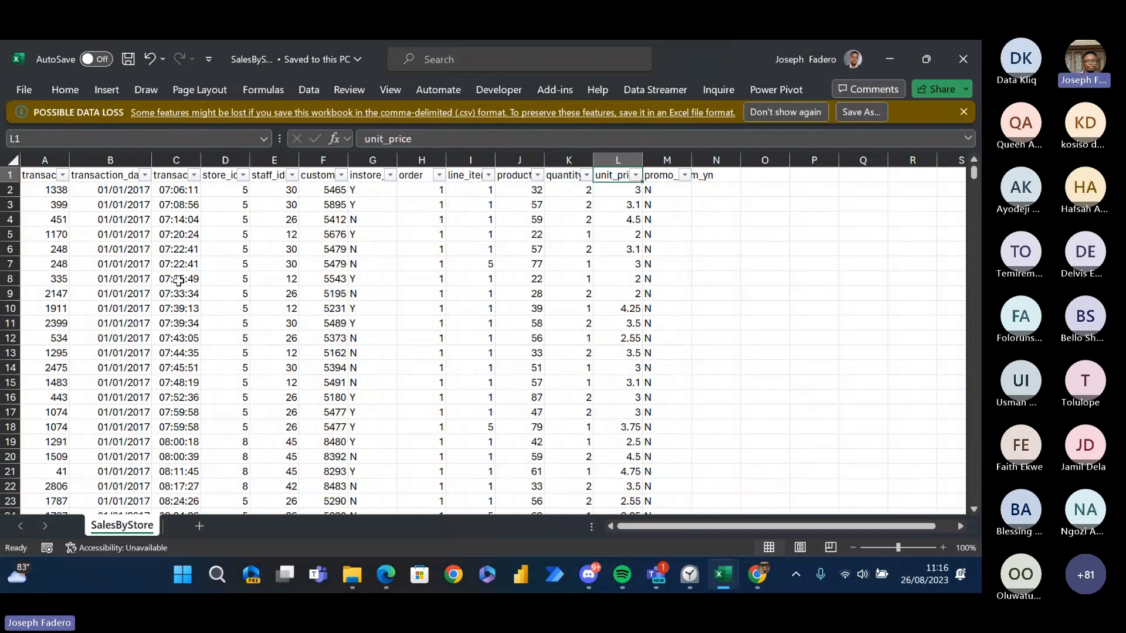
# - Check the last data row of the transaction_id column in SalesByStore and return to the first record
pyautogui.hotkey('ctrl', 'Left')
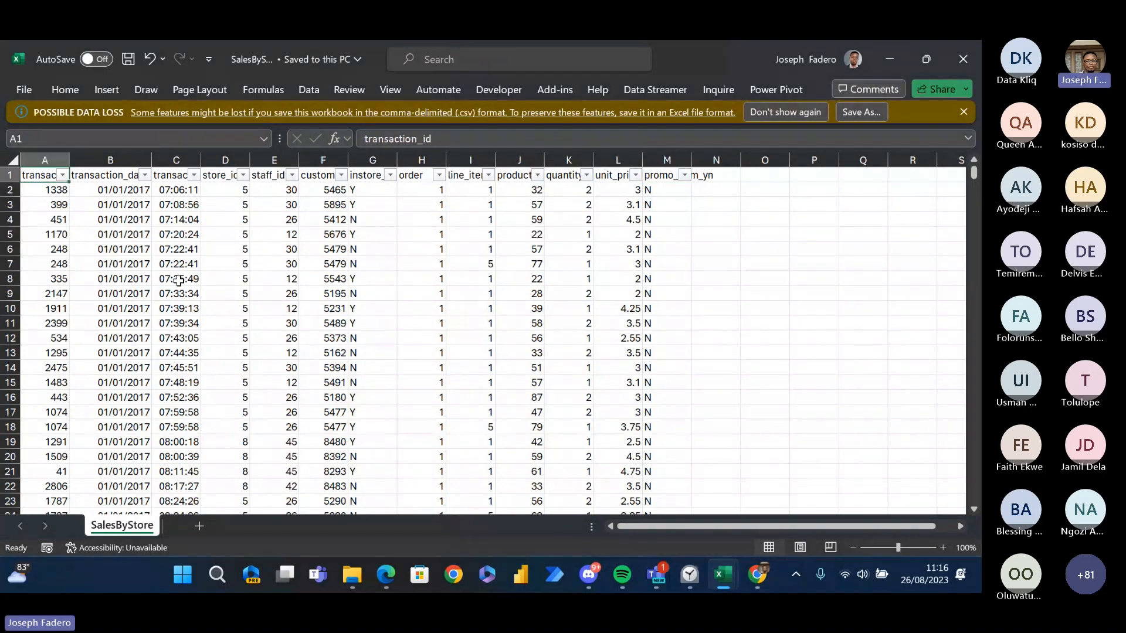
pyautogui.hotkey('ctrl', 'Down')
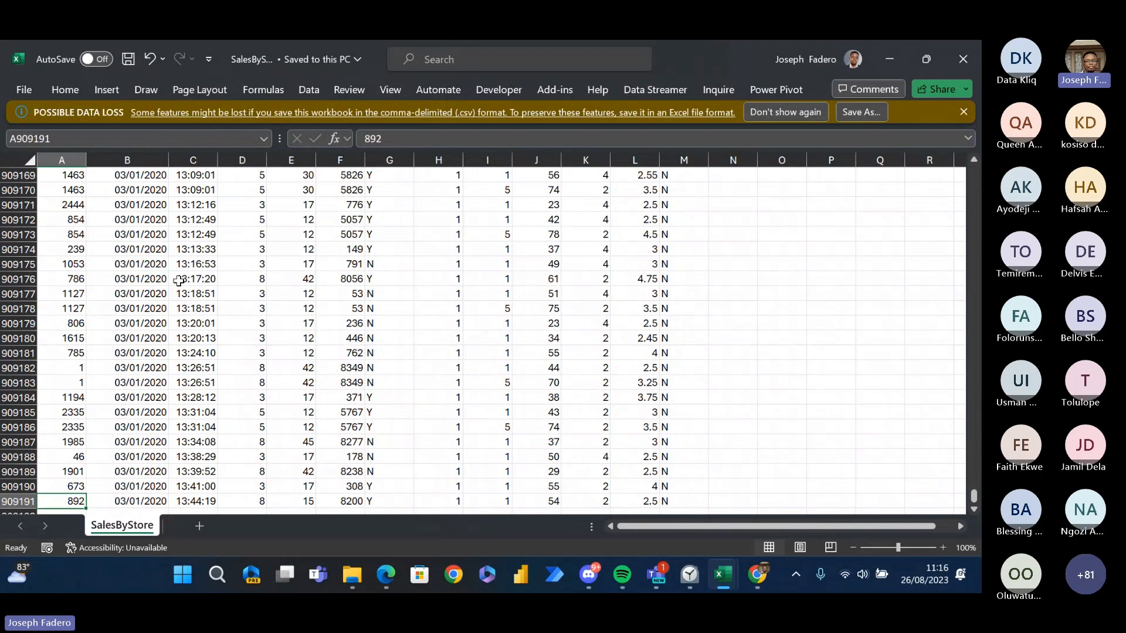
pyautogui.hotkey('ctrl', 'Up')
pyautogui.press('Down')
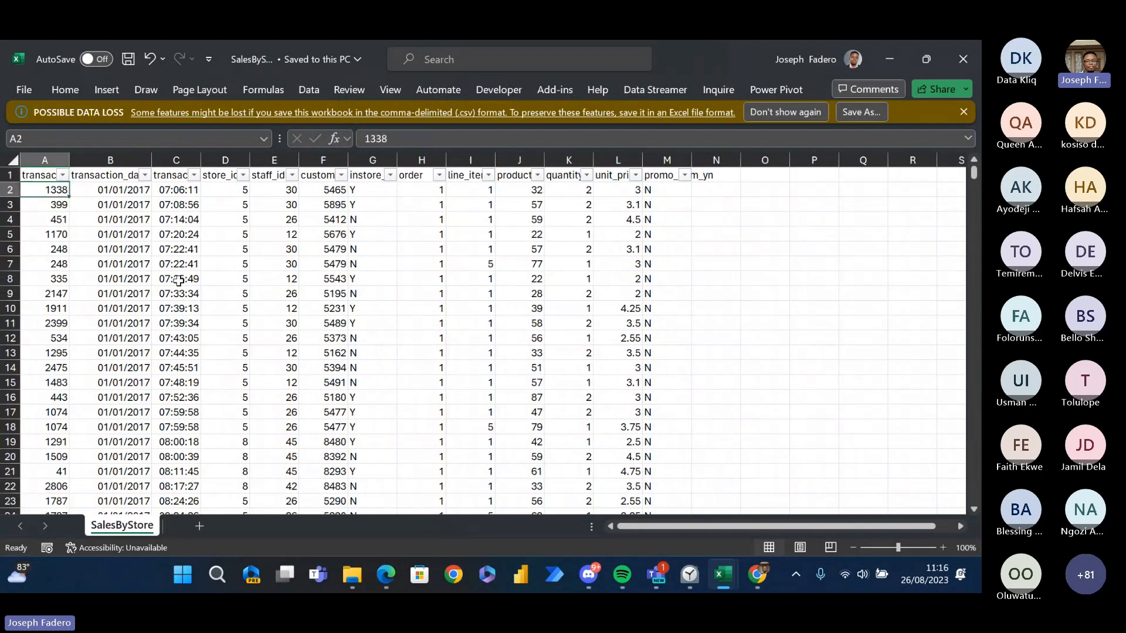
# - Go to the very last row of the SalesByStore worksheet, far below the data, and highlight it
pyautogui.press('Down')
pyautogui.hotkey('ctrl', 'Down')
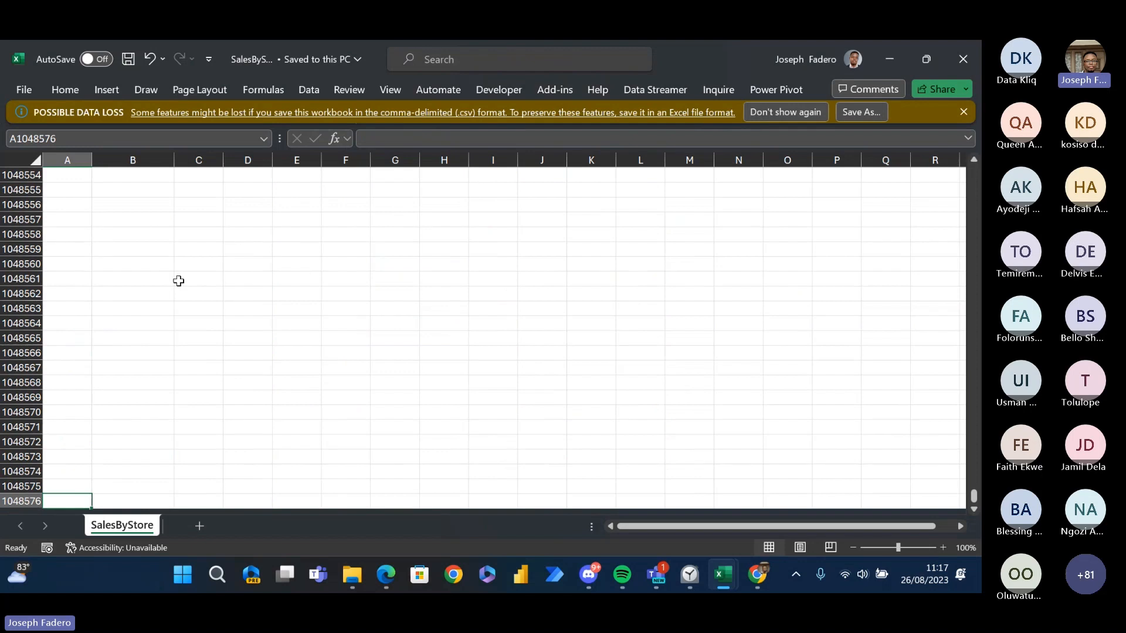
pyautogui.click(18, 502)
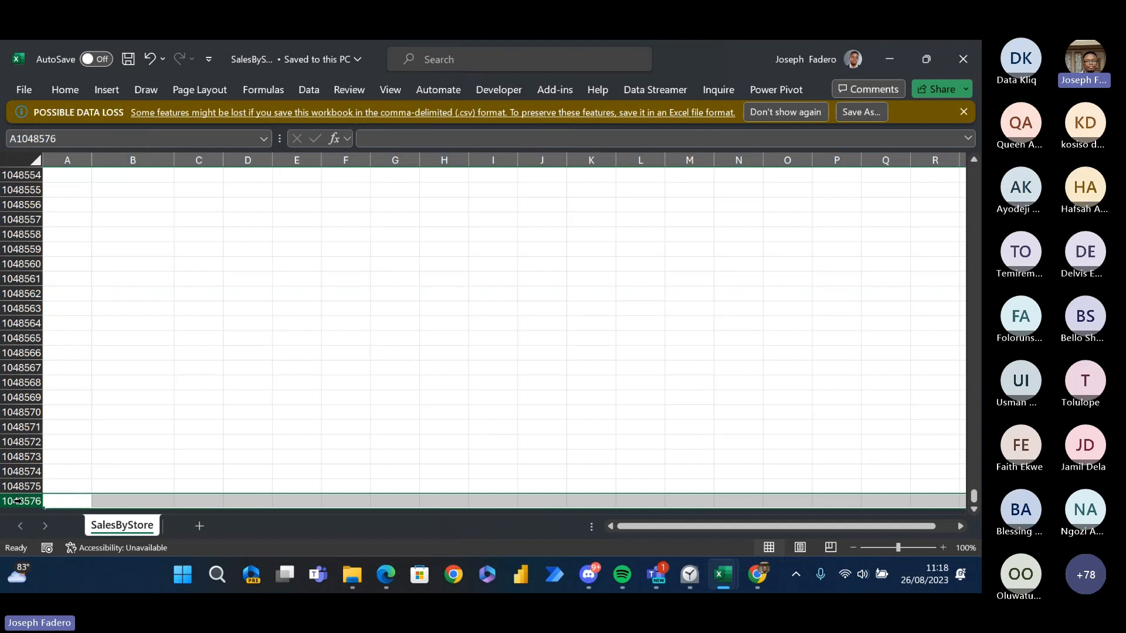
pyautogui.hotkey('ctrl', 'Down')
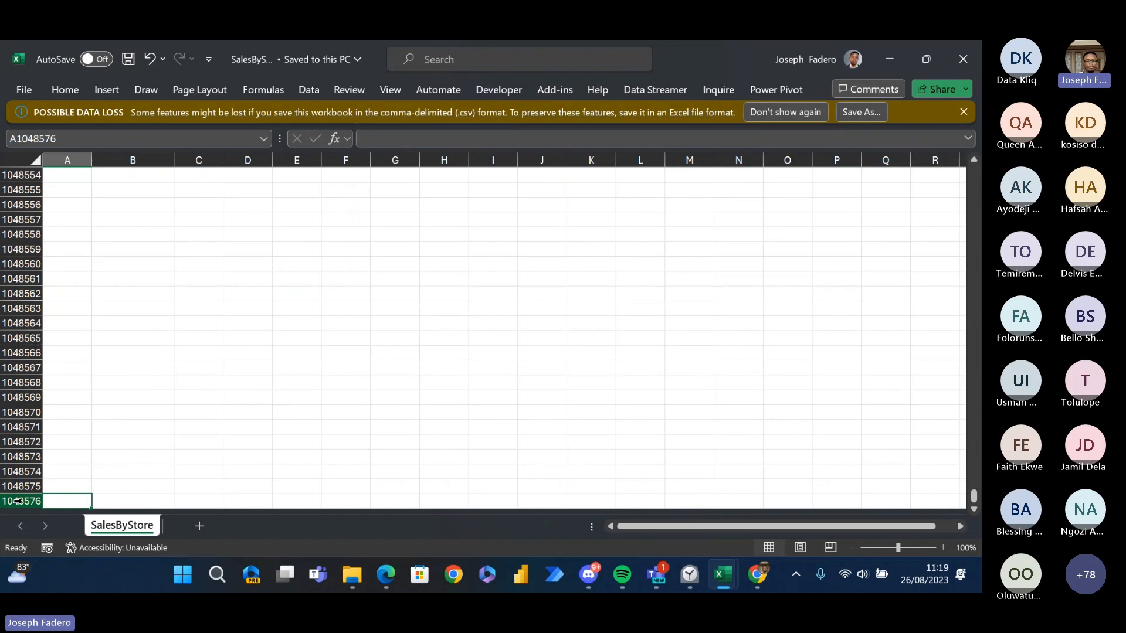
# - Enter the note Power Query in cell C1048569, in the empty rows near the end of the sheet
pyautogui.press('Right')
pyautogui.press('Left')
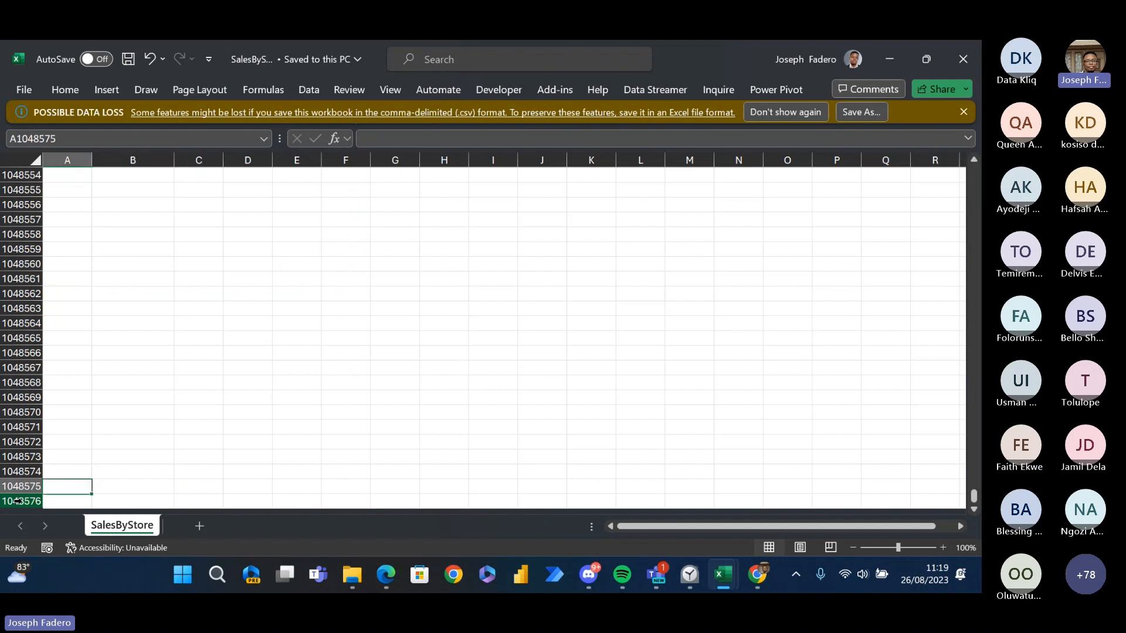
pyautogui.press('Right')
pyautogui.press('Right')
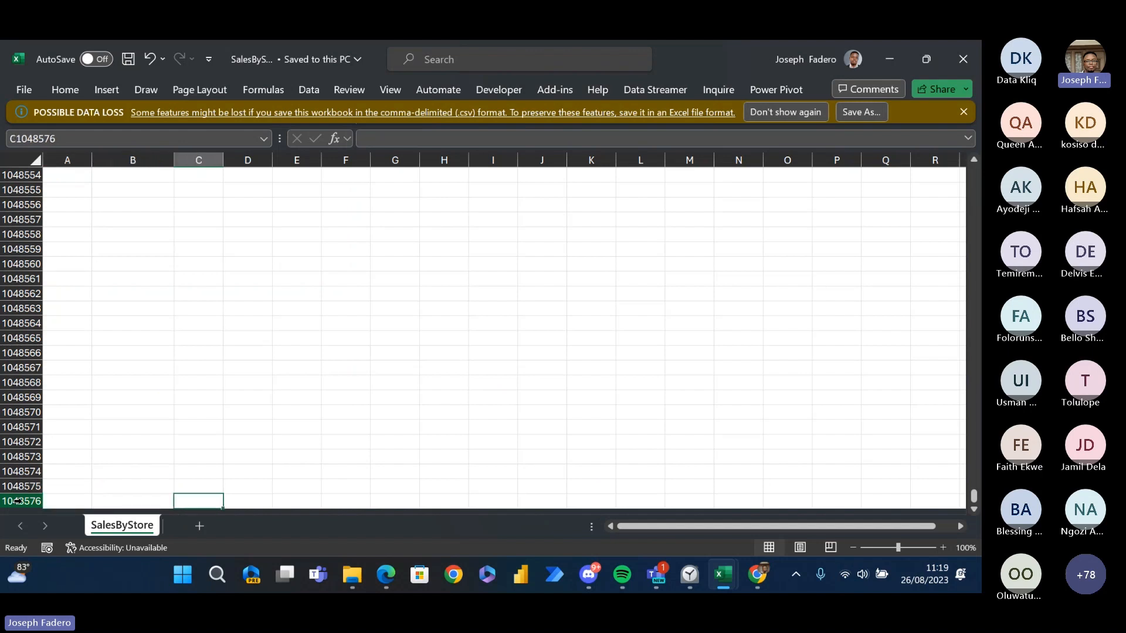
pyautogui.press('Up')
pyautogui.press('Up')
pyautogui.press('Up')
pyautogui.press('Up')
pyautogui.press('Up')
pyautogui.press('Up')
pyautogui.press('Up')
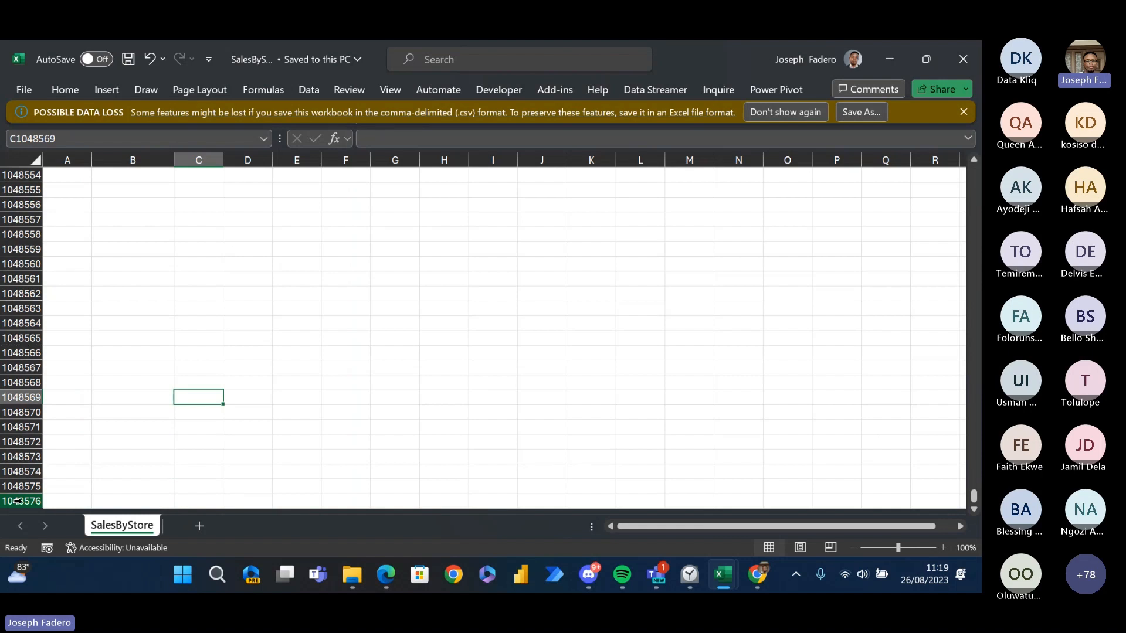
pyautogui.write('Power')
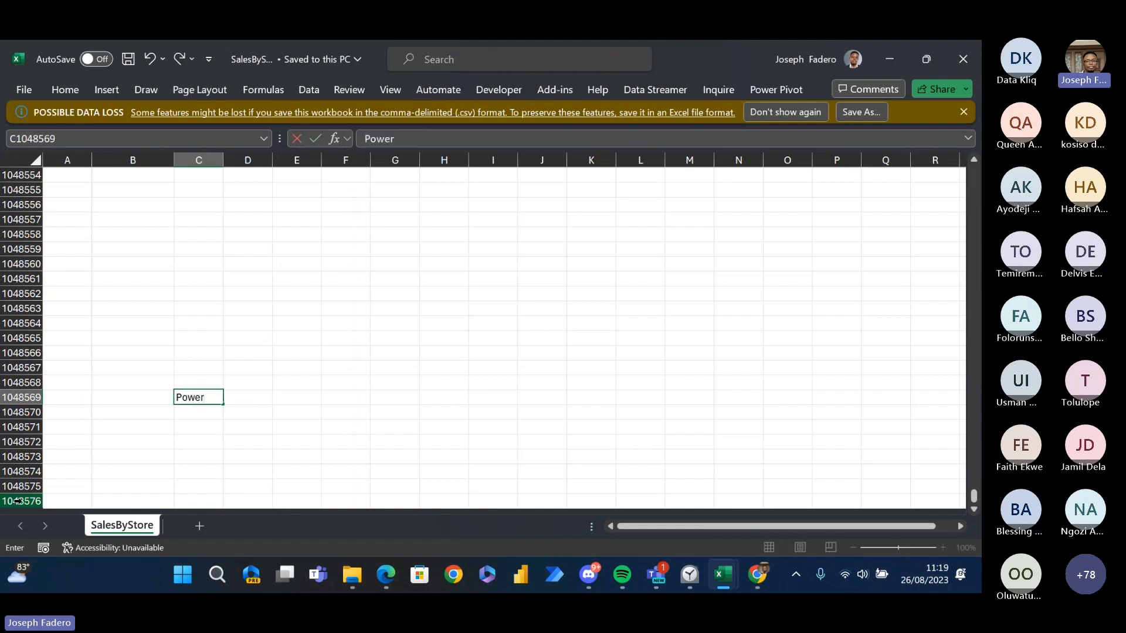
pyautogui.write(' Query')
pyautogui.press('Return')
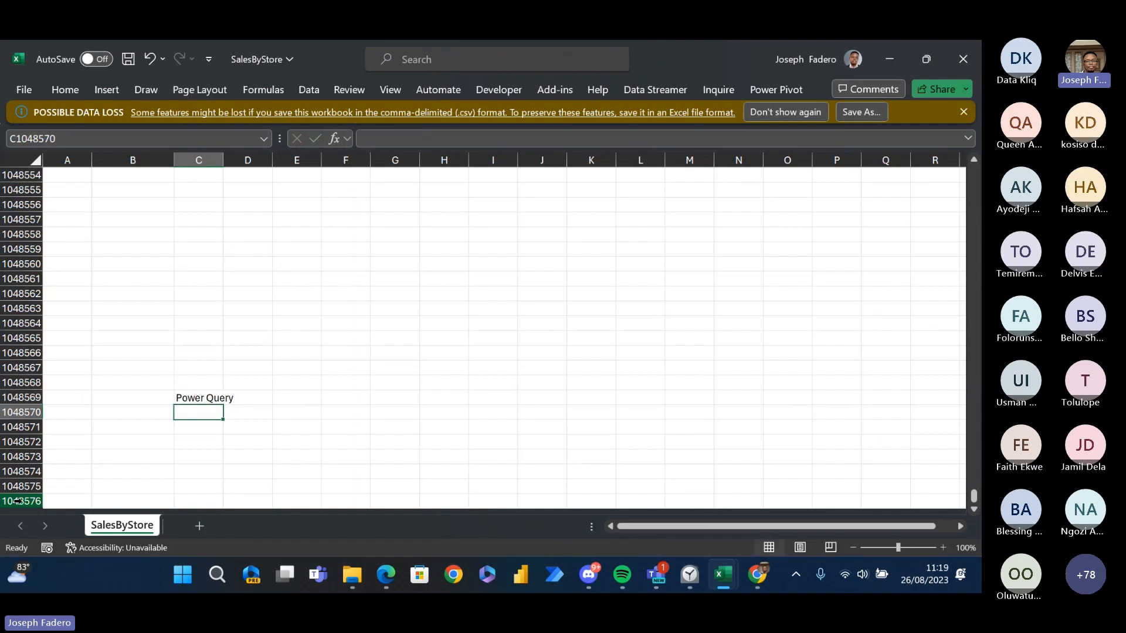
# - Enter Power View in cell C1048570, directly below the Power Query note
pyautogui.write('Power Qu')
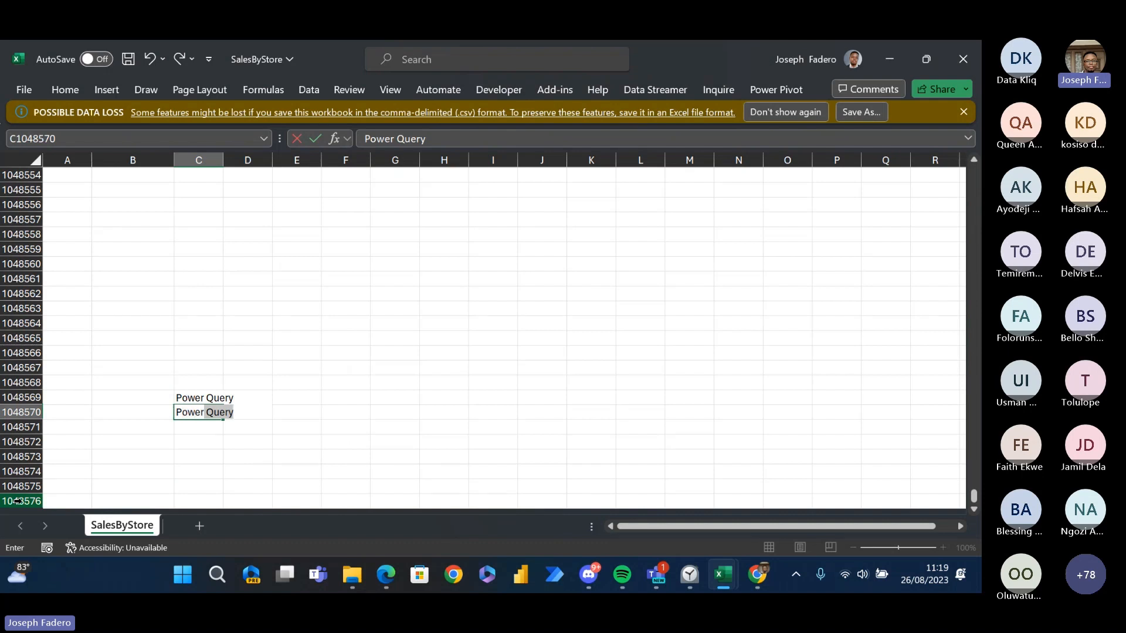
pyautogui.press('BackSpace')
pyautogui.press('BackSpace')
pyautogui.press('BackSpace')
pyautogui.write('Vu')
pyautogui.press('BackSpace')
pyautogui.write('iew')
pyautogui.press('Return')
# - Add Power Pivot in cell C1048571 and DAX in cell C1048572, then go over the list entries
pyautogui.write('P')
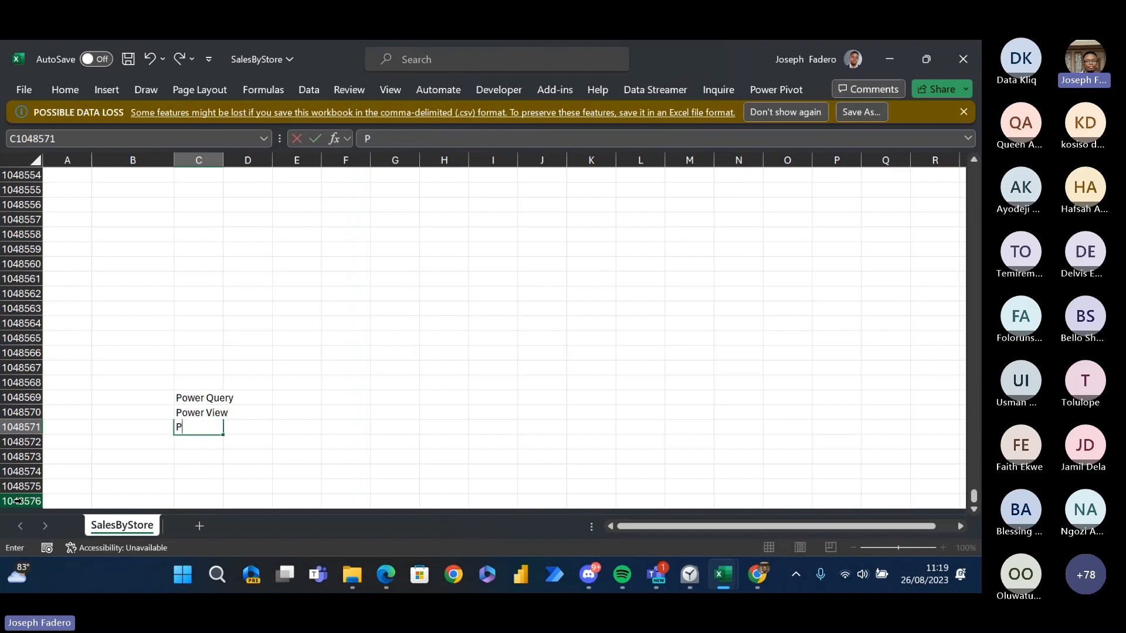
pyautogui.write('ower Pivot')
pyautogui.press('Return')
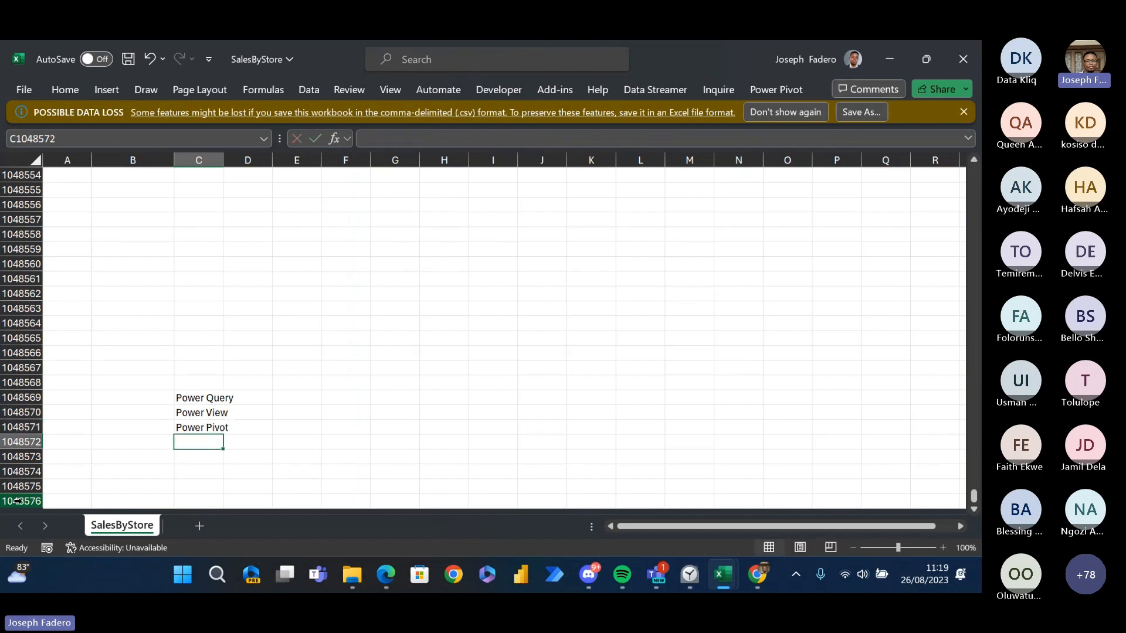
pyautogui.write('D')
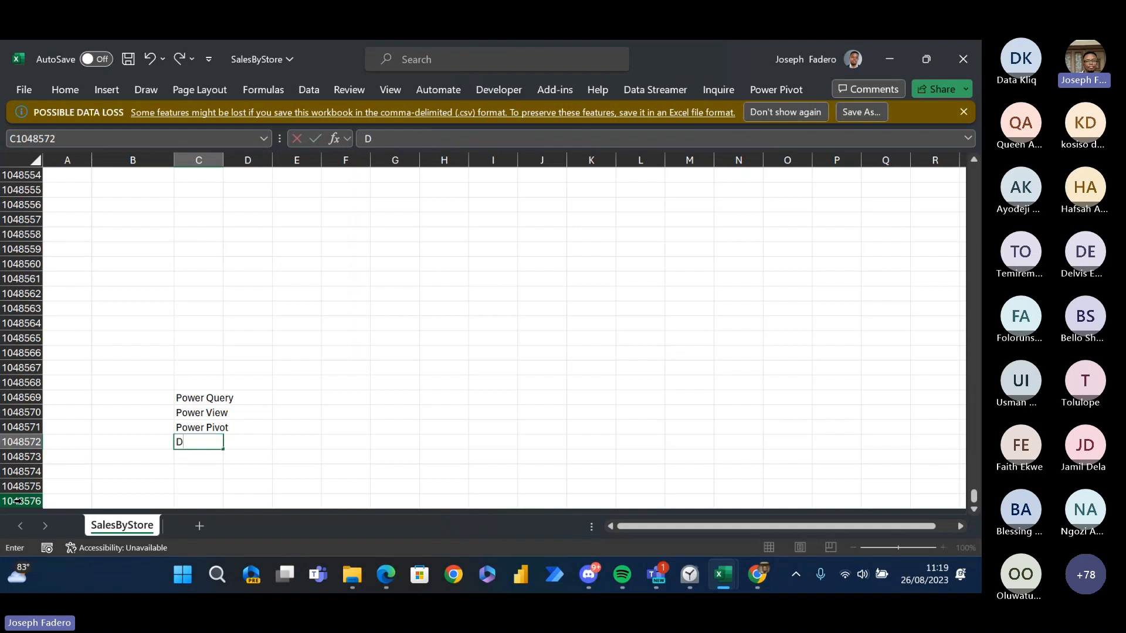
pyautogui.write('AX')
pyautogui.press('Up')
pyautogui.press('Up')
pyautogui.press('Up')
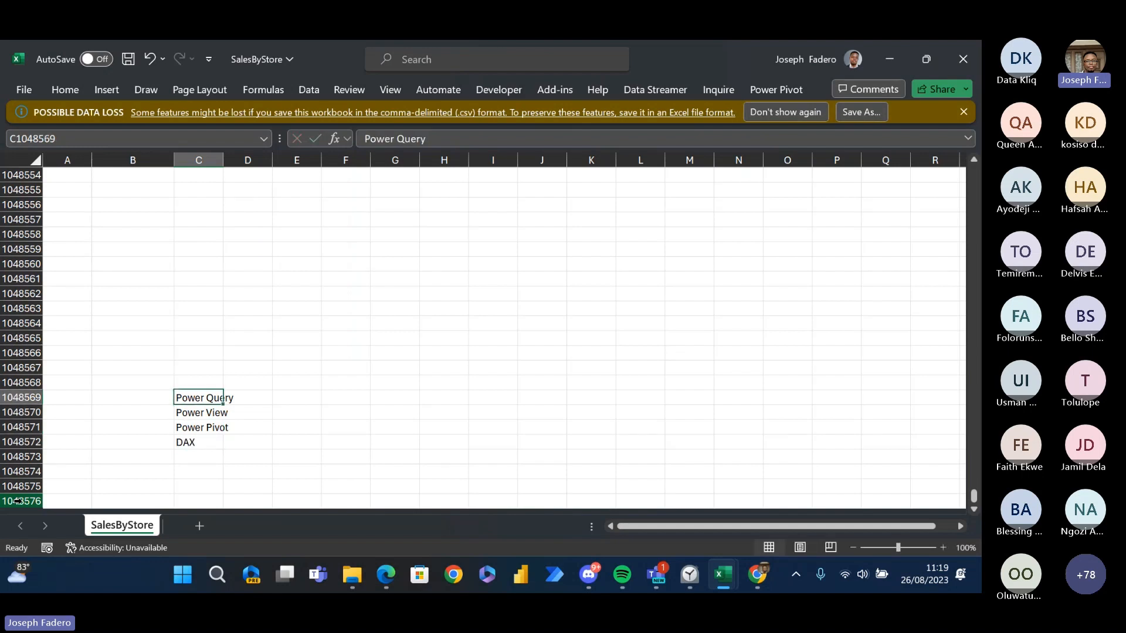
pyautogui.press('Down')
pyautogui.press('Down')
pyautogui.press('Down')
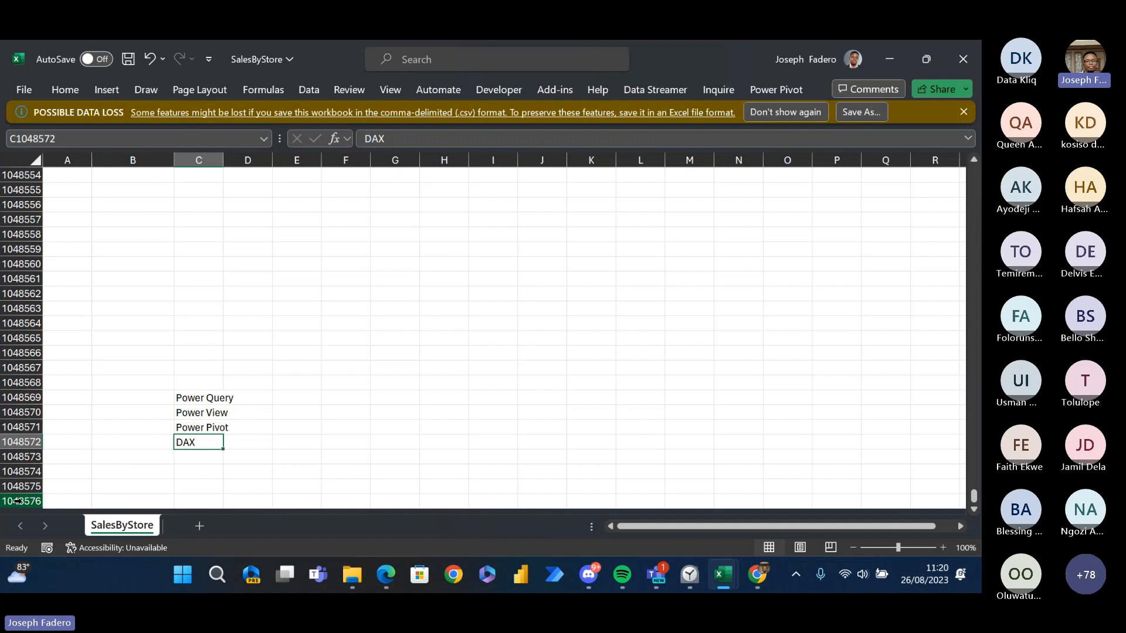
# - Delete the four notes from Power Query to DAX in cells C1048569 to C1048572
pyautogui.press('Up')
pyautogui.press('Up')
pyautogui.press('Up')
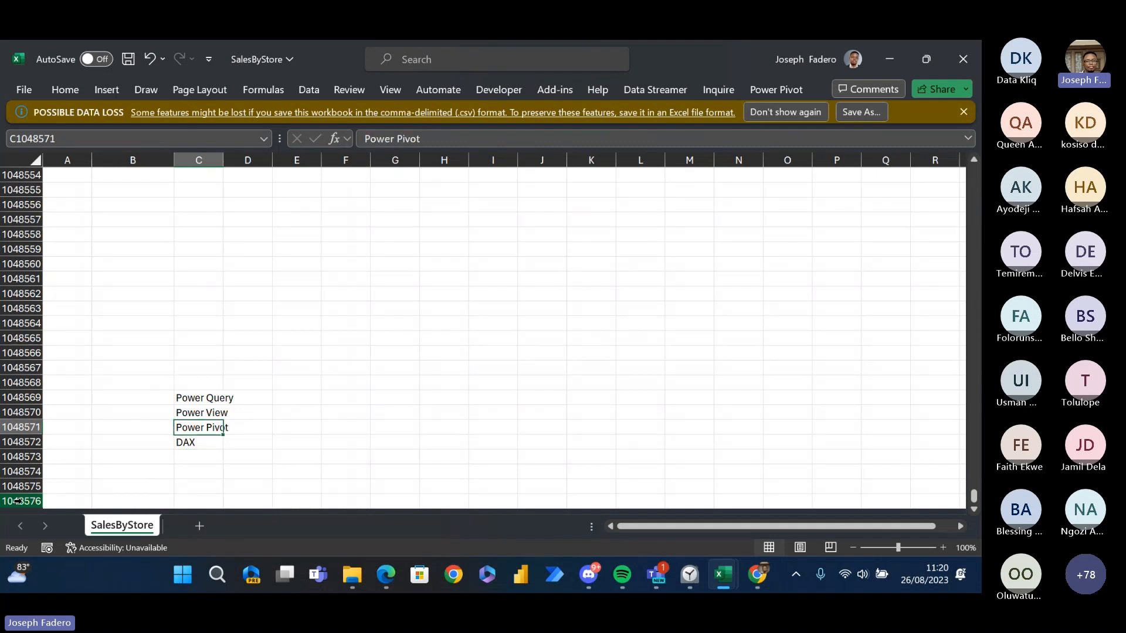
pyautogui.hotkey('shift', 'Down')
pyautogui.hotkey('shift', 'Down')
pyautogui.hotkey('shift', 'Down')
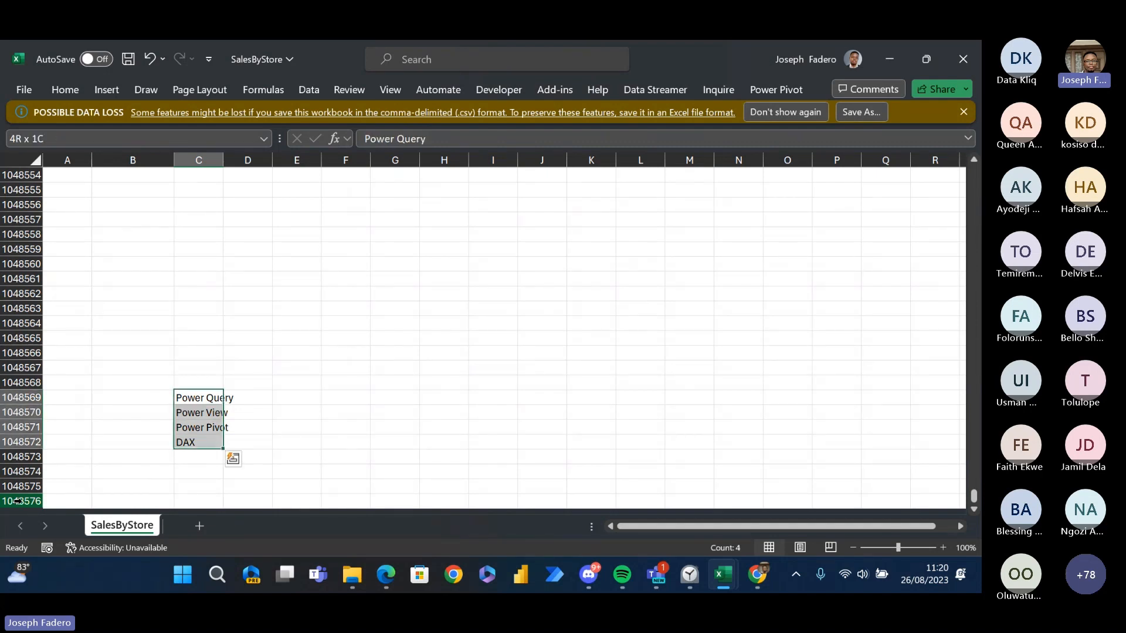
pyautogui.press('Delete')
# - Return to the first rows of the sheet and widen the transaction_date and transaction_time columns to show their full headers
pyautogui.hotkey('ctrl', 'Up')
pyautogui.hotkey('ctrl', 'Up')
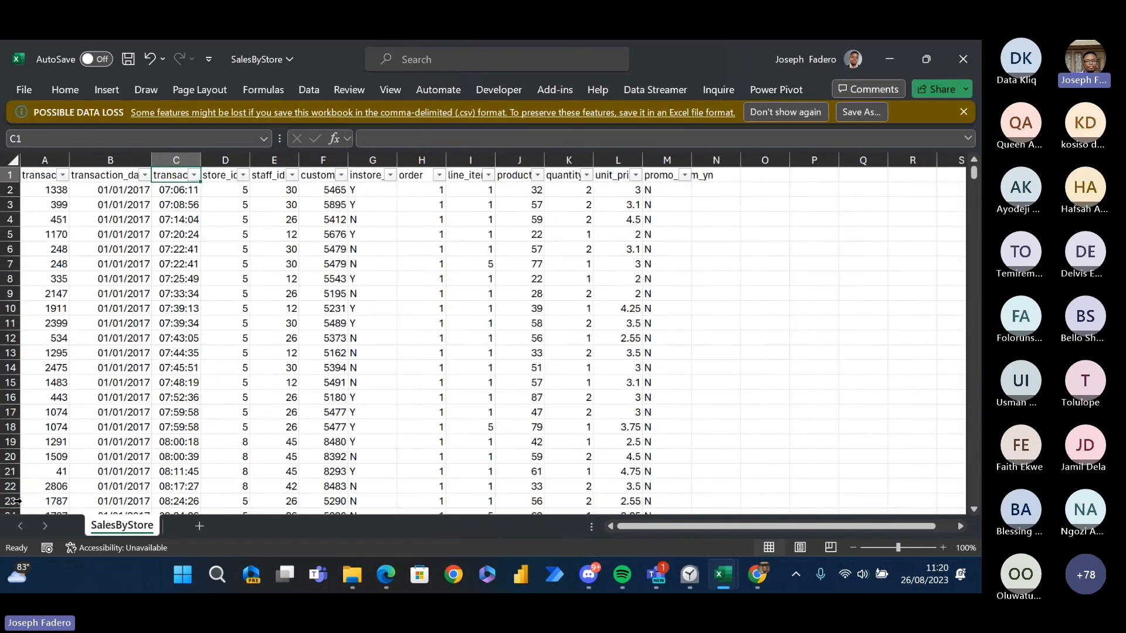
pyautogui.press('Down')
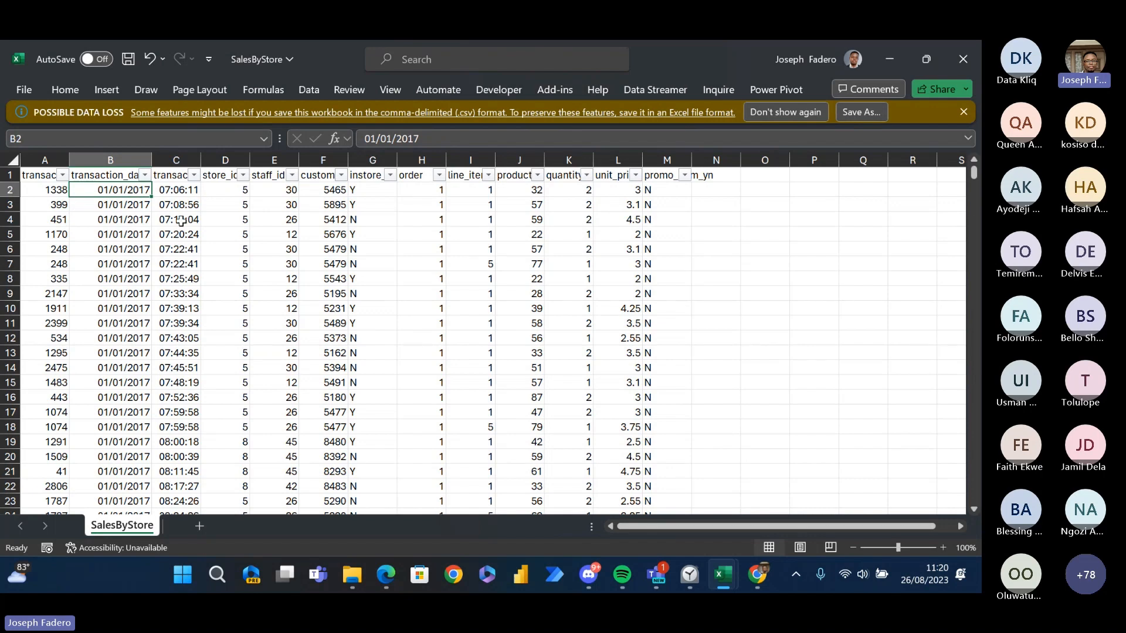
pyautogui.doubleClick(152, 160)
pyautogui.click(156, 160)
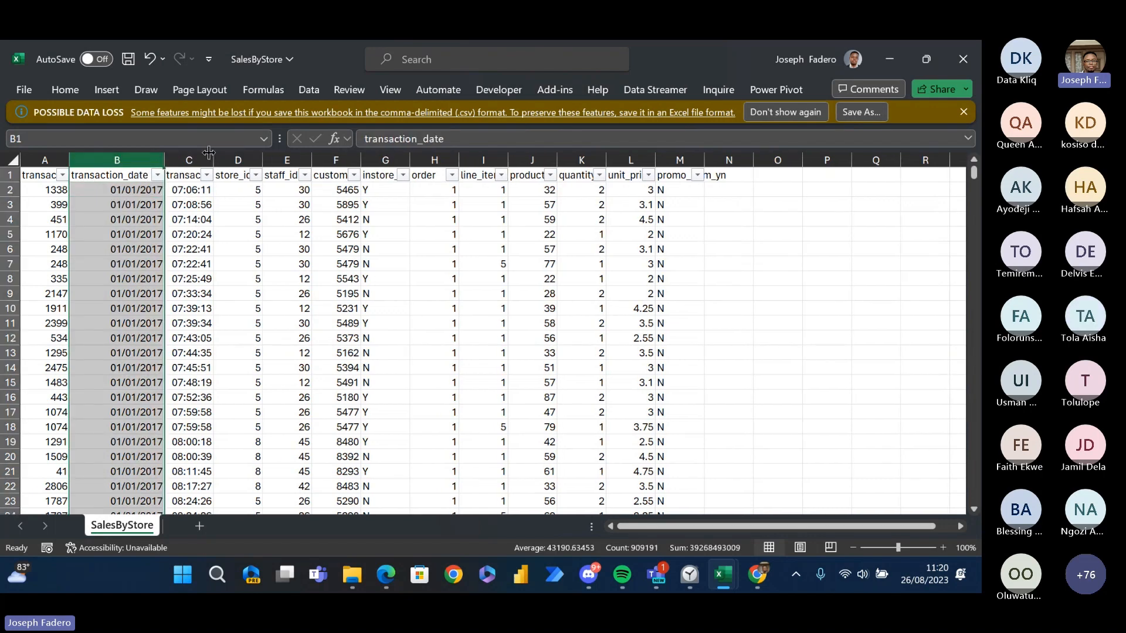
pyautogui.moveTo(208, 154); pyautogui.dragTo(259, 156)
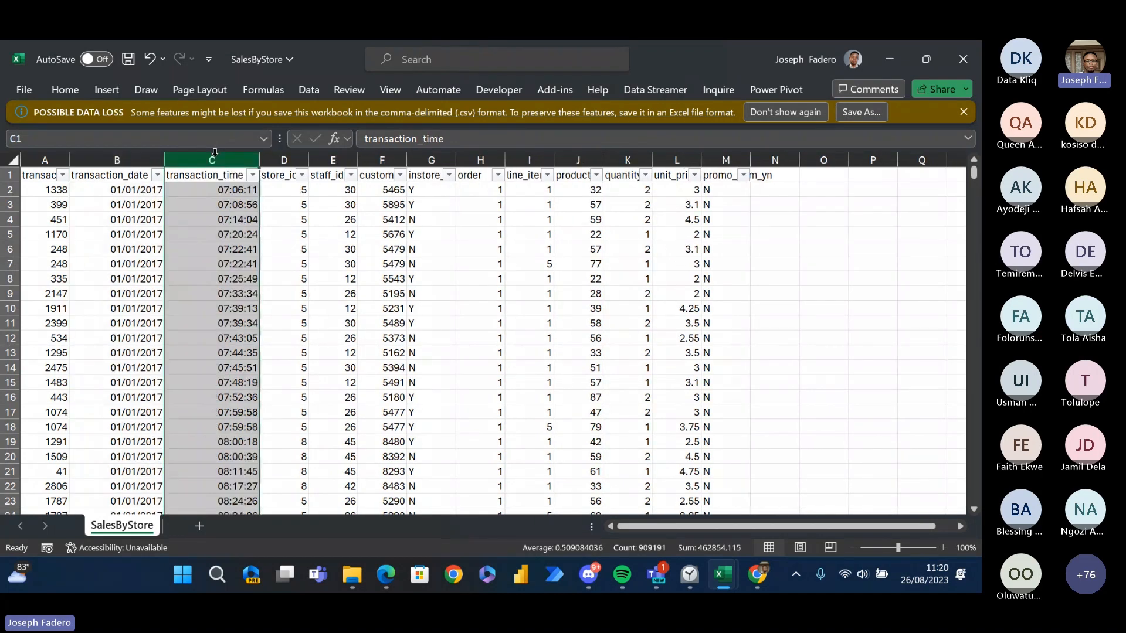
pyautogui.click(269, 277)
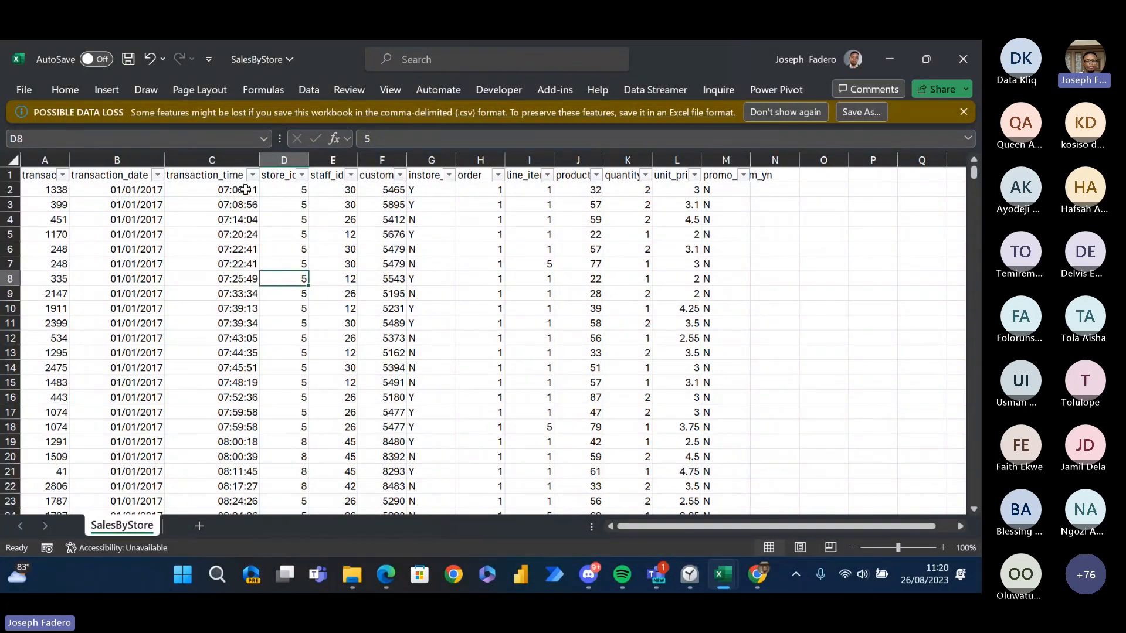
# - Review the store_id, staff_id and customer_id column headers in SalesByStore
pyautogui.click(273, 175)
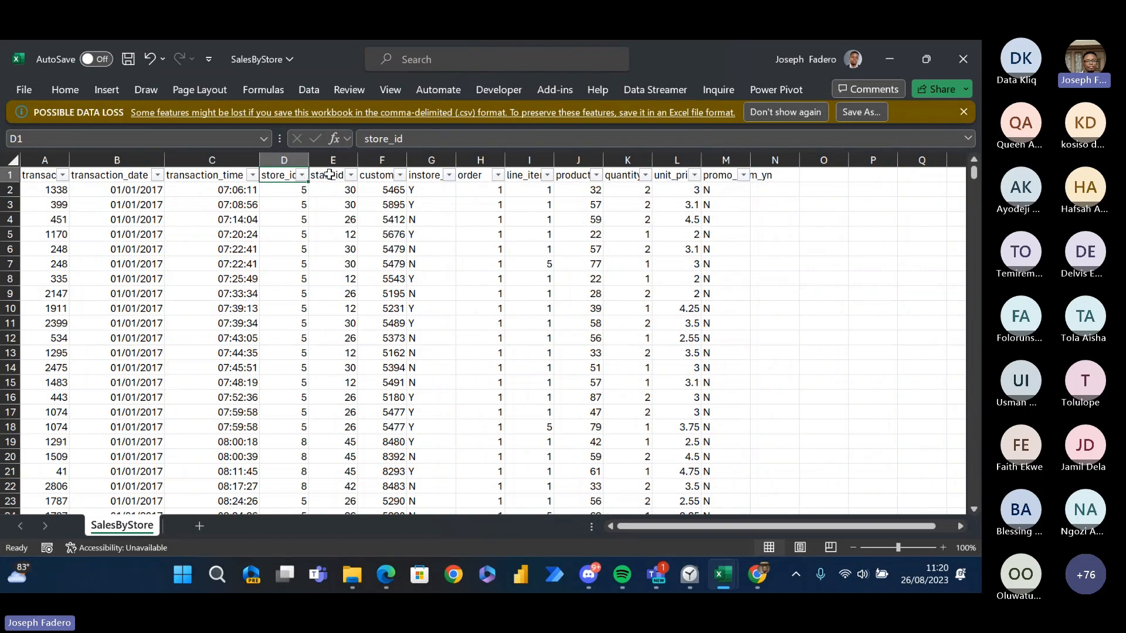
pyautogui.click(330, 175)
pyautogui.click(382, 174)
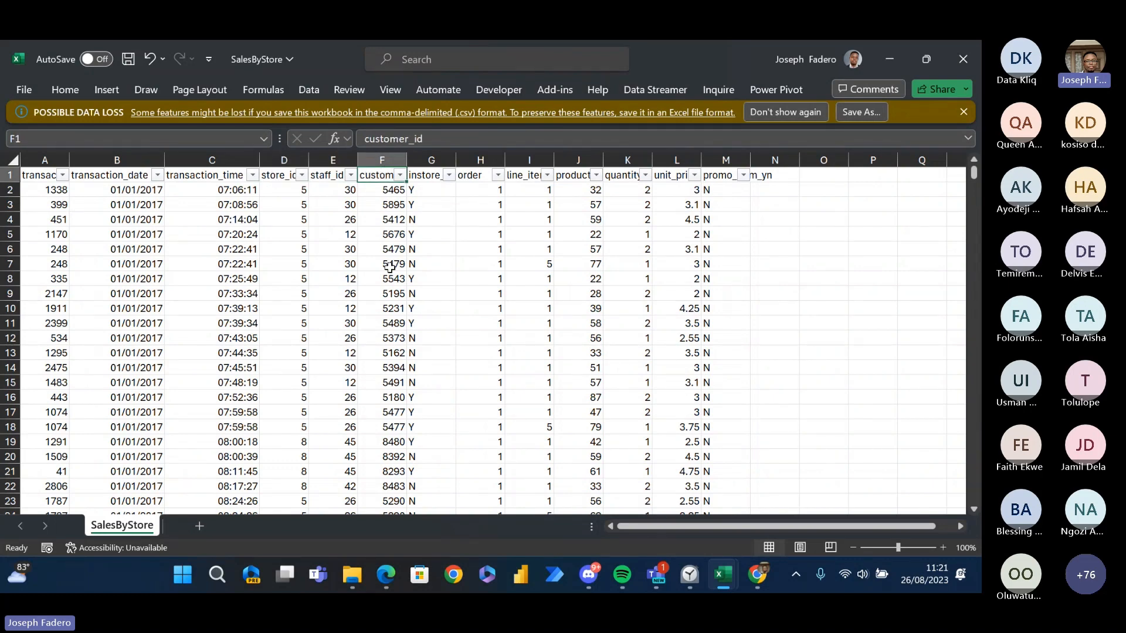
# - Open the Employee Lookup file from the Advanced DAX Data Files folder in File Explorer
pyautogui.moveTo(352, 575)
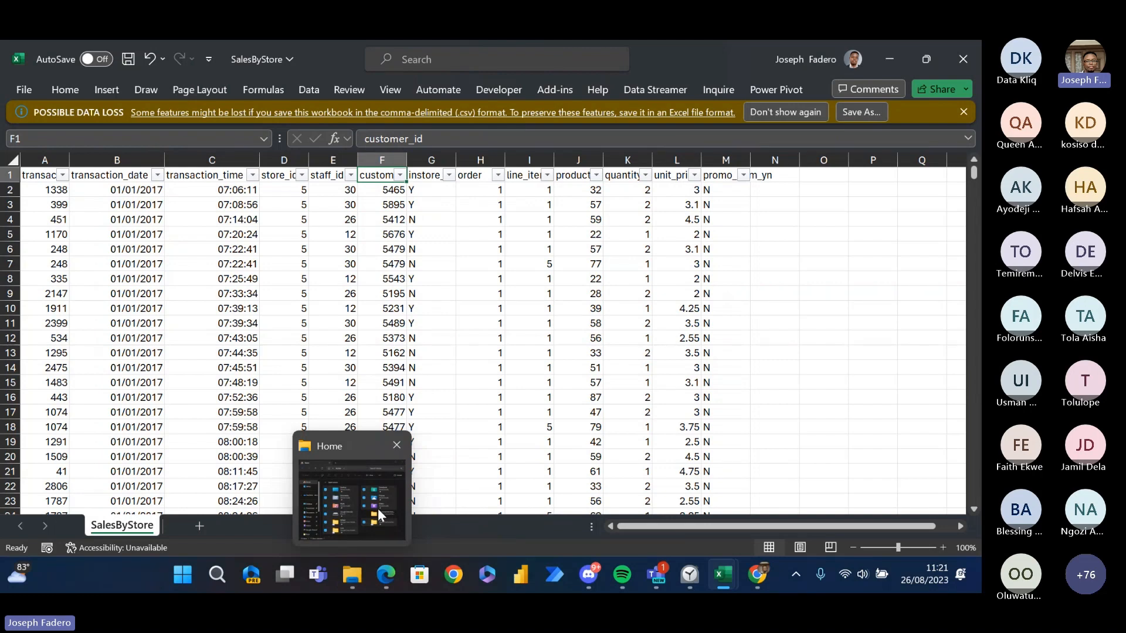
pyautogui.click(378, 510)
pyautogui.doubleClick(698, 369)
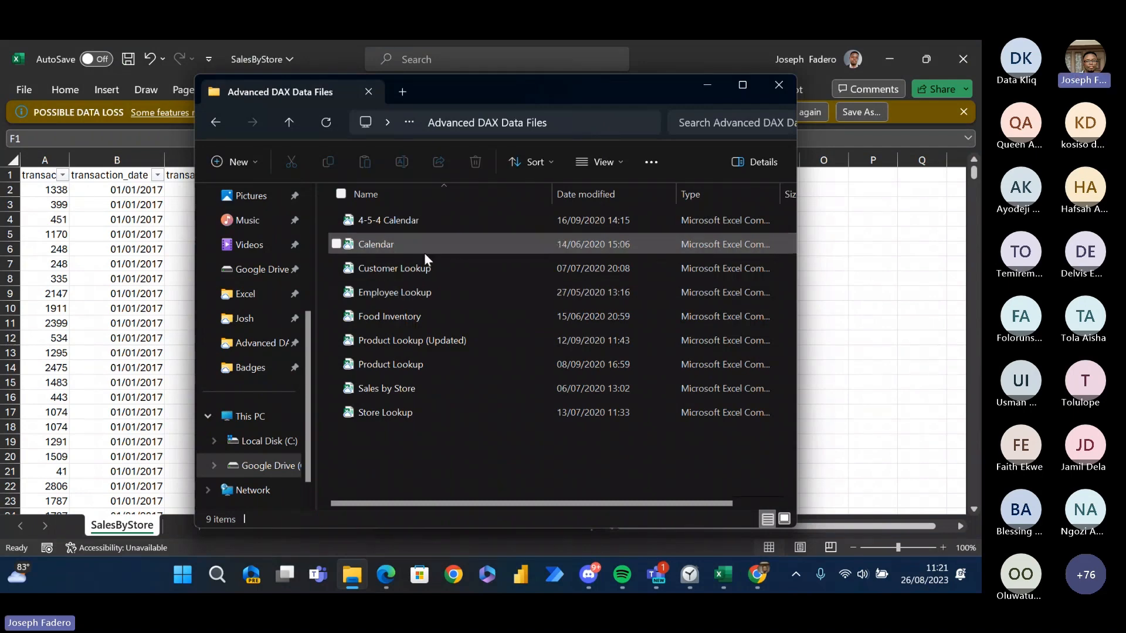
pyautogui.doubleClick(431, 293)
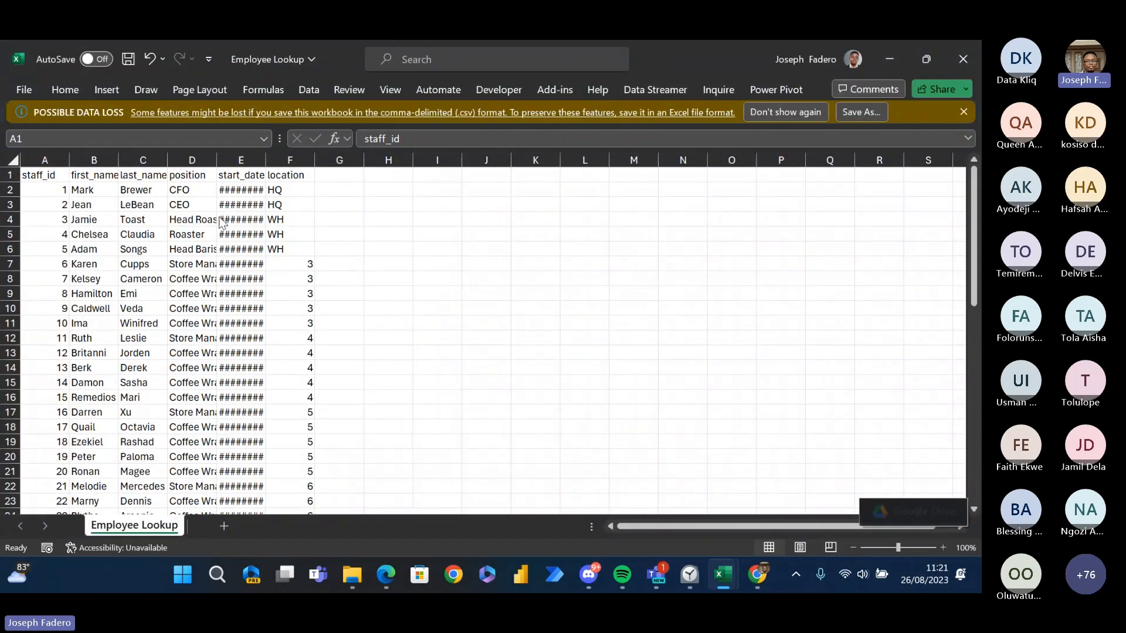
# - Review the Employee Lookup columns first_name, last_name, position, start_date and location
pyautogui.click(84, 180)
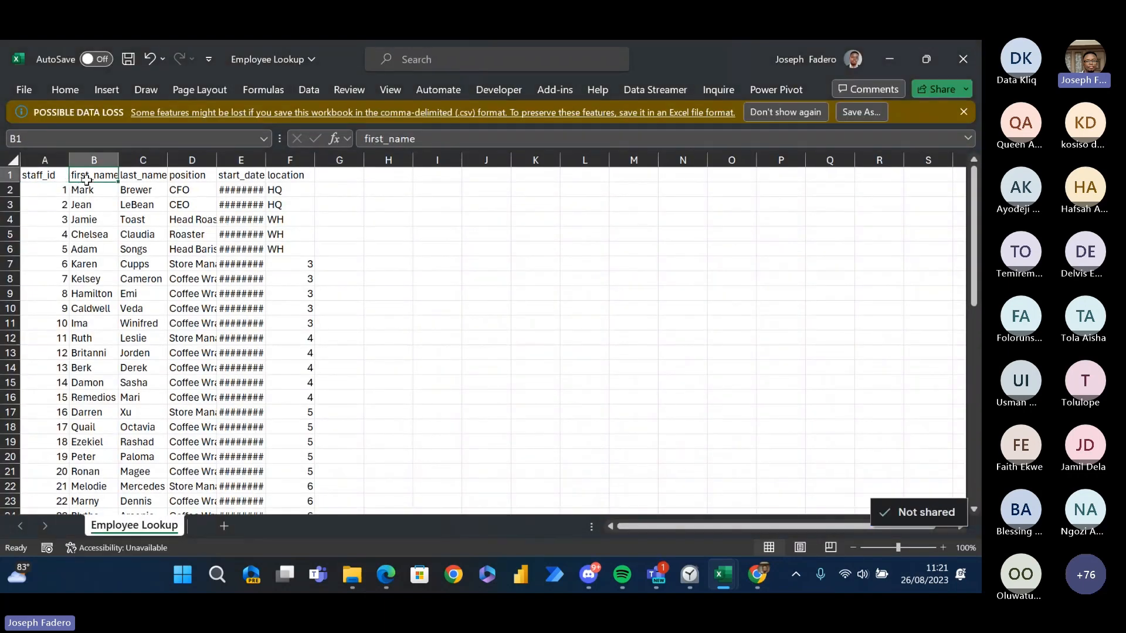
pyautogui.click(130, 180)
pyautogui.click(179, 189)
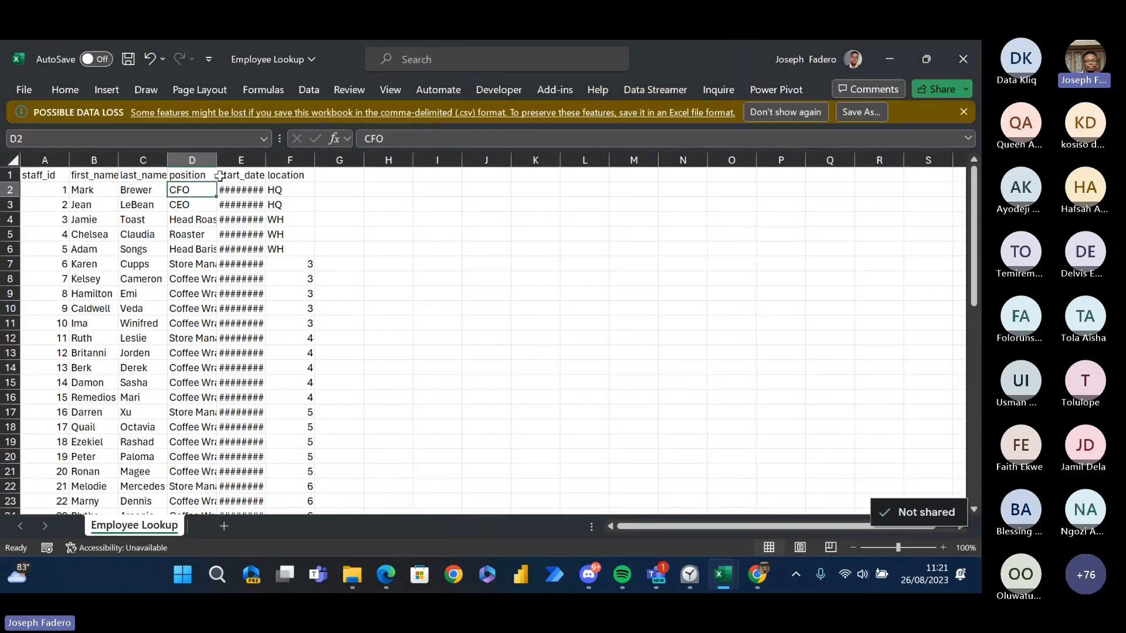
pyautogui.click(230, 176)
pyautogui.click(279, 188)
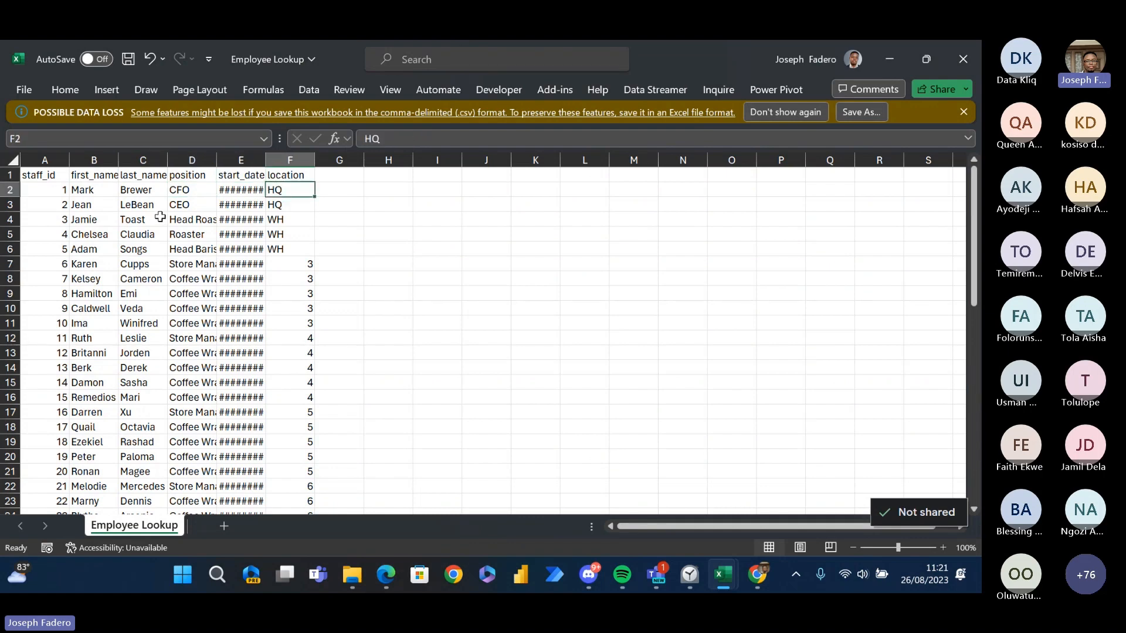
# - Compare the SalesByStore workbook with the Employee Lookup workbook by switching between them
pyautogui.hotkey('alt', 'Tab')
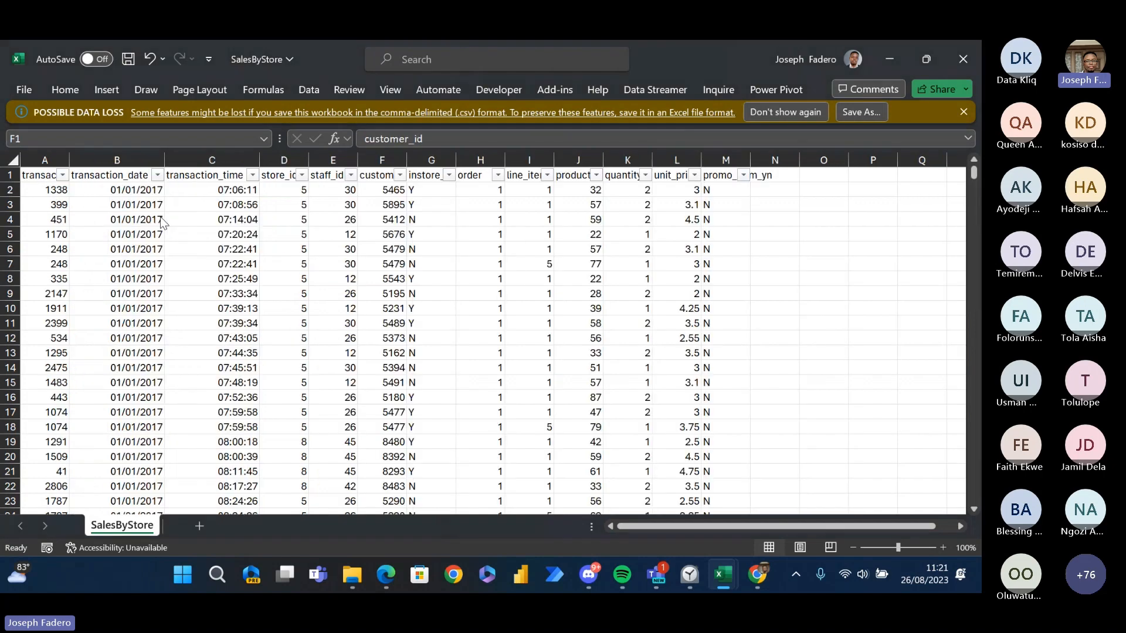
pyautogui.hotkey('alt', 'Tab')
pyautogui.hotkey('alt', 'Tab')
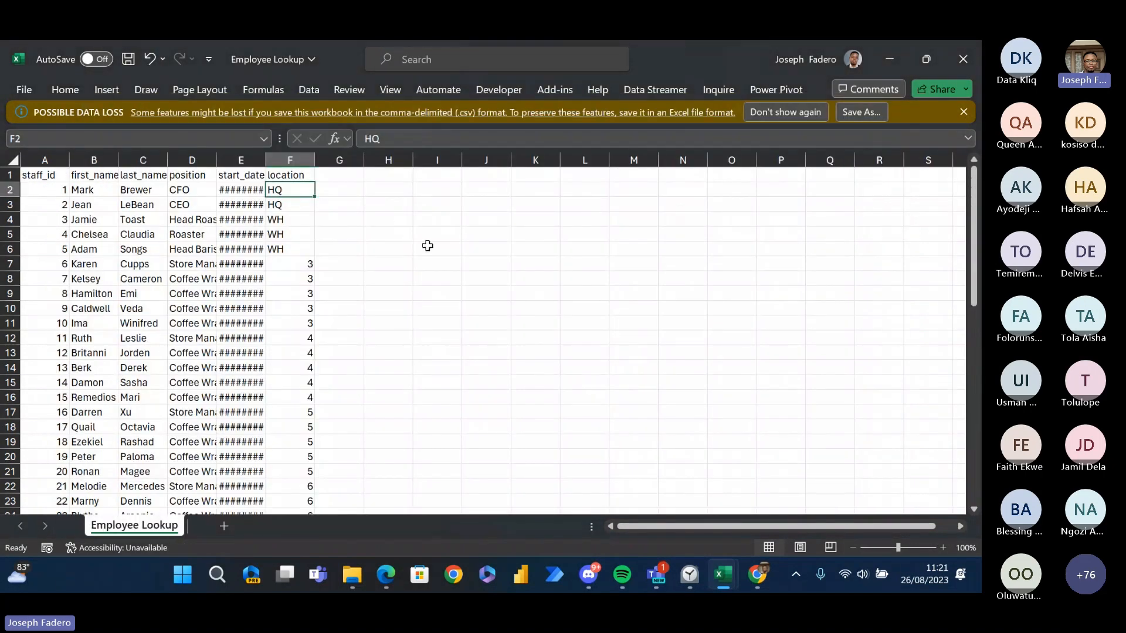
# - Open the Product Lookup file from the Advanced DAX Data Files folder in File Explorer
pyautogui.click(425, 276)
pyautogui.hotkey('alt', 'Tab')
pyautogui.press('Tab')
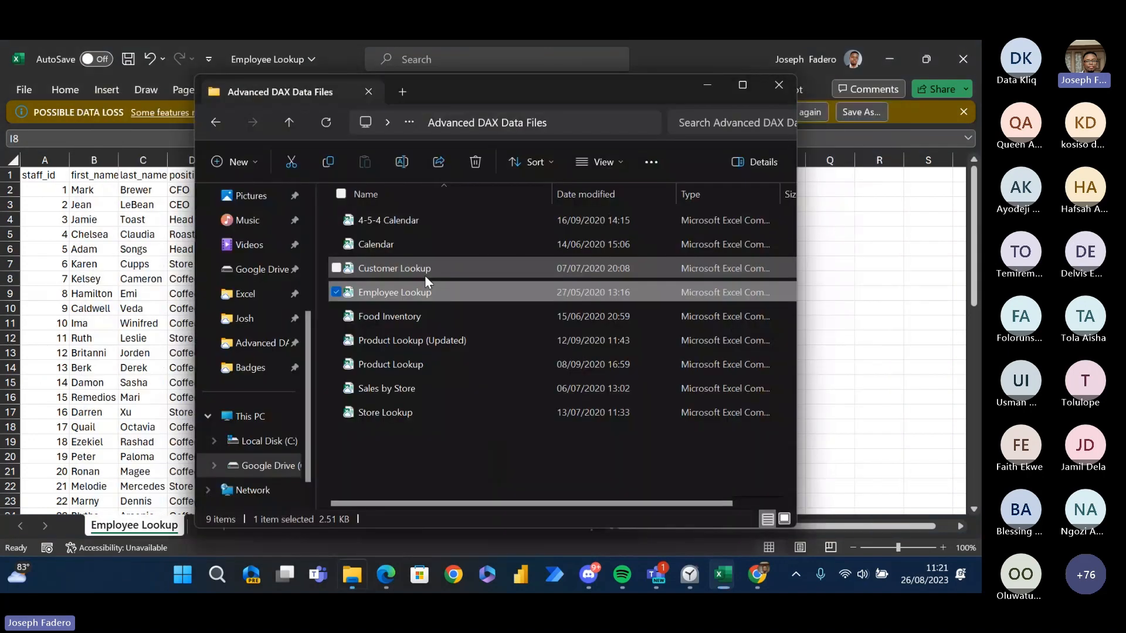
pyautogui.click(424, 364)
pyautogui.hotkey('alt', 'Tab')
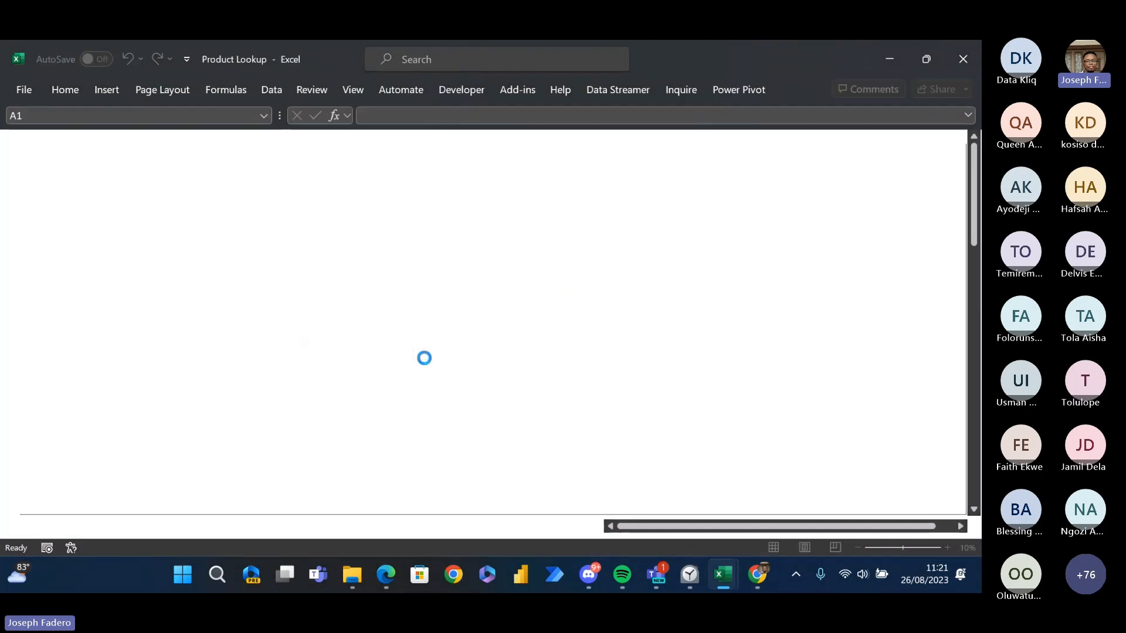
# - Review the Product Lookup column headers, including product_category and product
pyautogui.press('Right')
pyautogui.press('Right')
pyautogui.press('Right')
pyautogui.press('Right')
pyautogui.press('Right')
pyautogui.press('Right')
pyautogui.press('Right')
pyautogui.press('Right')
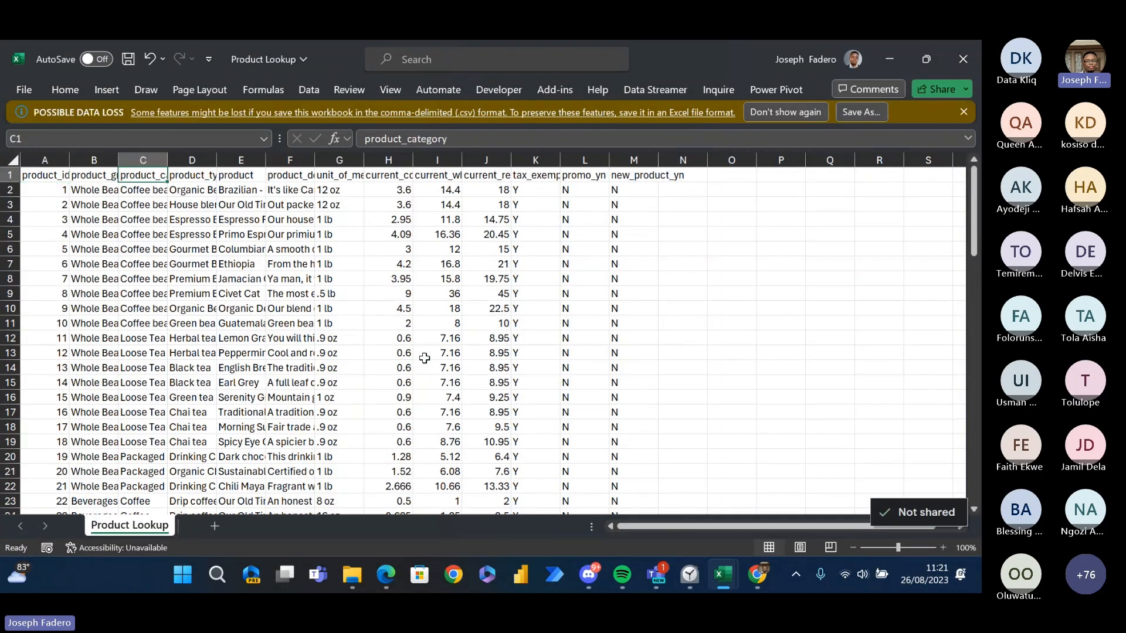
pyautogui.press('Left')
pyautogui.press('Left')
pyautogui.press('Left')
pyautogui.press('Left')
pyautogui.press('Left')
pyautogui.press('Left')
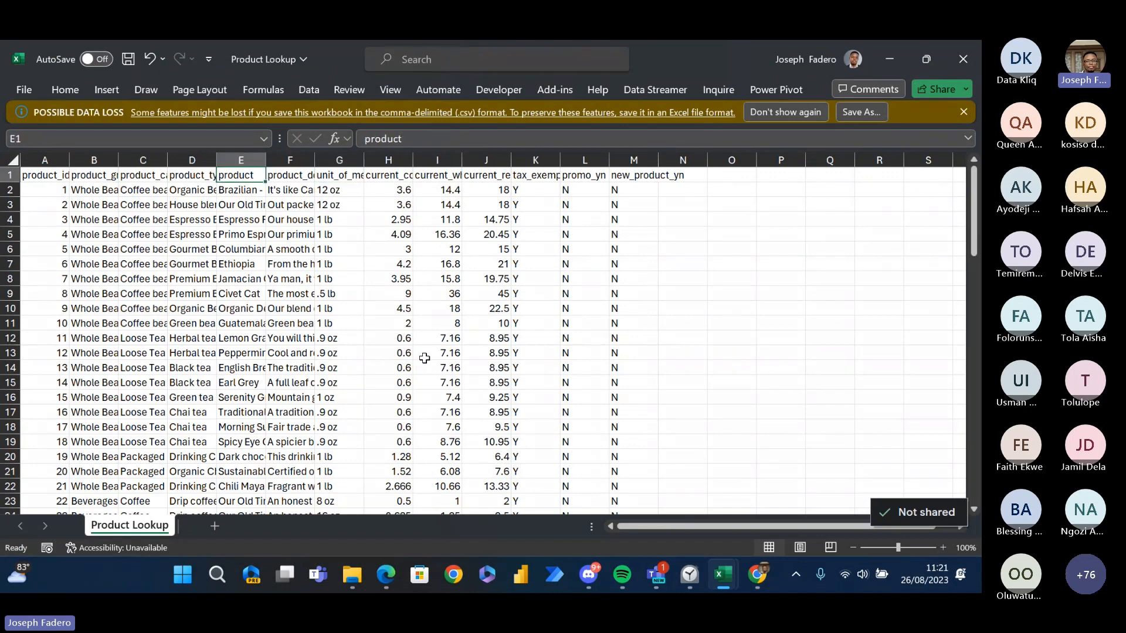
# - Return to the SalesByStore workbook and review its column headers from customer_id through promo_item_yn
pyautogui.hotkey('alt', 'Tab')
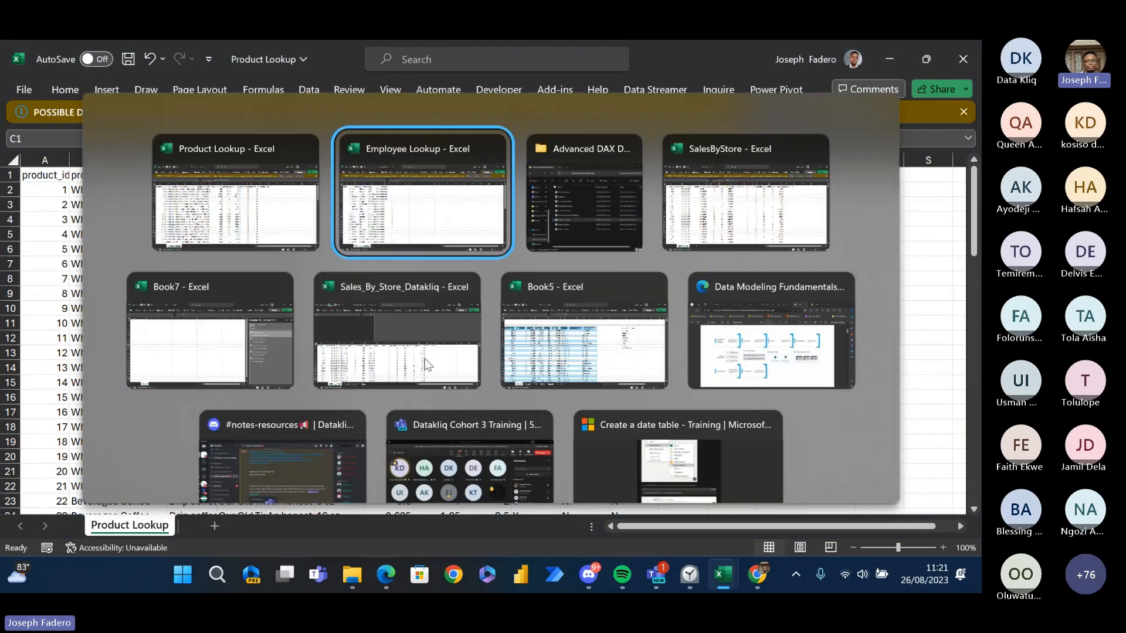
pyautogui.hotkey('alt', 'Tab')
pyautogui.hotkey('alt', 'Tab')
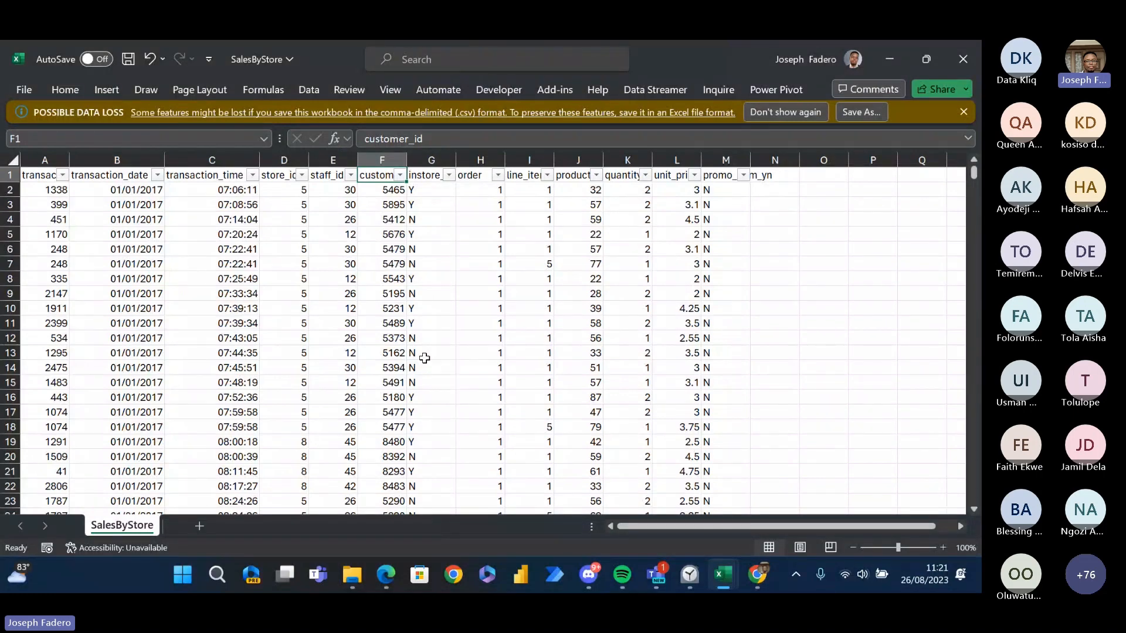
pyautogui.press('Right')
pyautogui.press('Right')
pyautogui.press('Right')
pyautogui.press('Right')
pyautogui.press('Right')
pyautogui.press('Right')
pyautogui.press('Right')
pyautogui.press('Right')
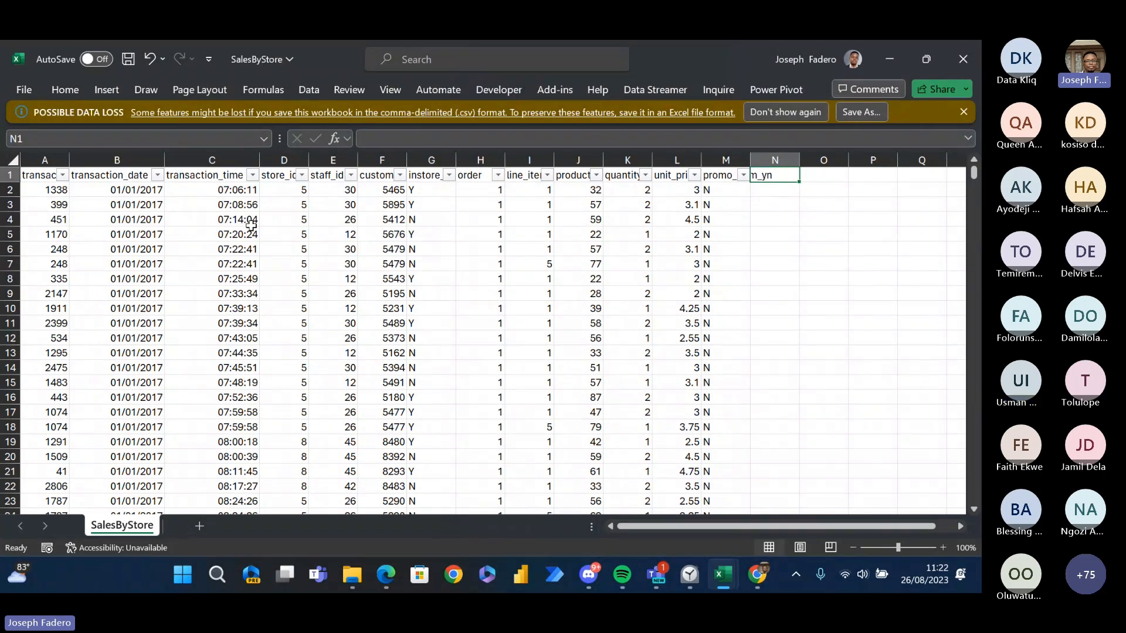
pyautogui.press('Left')
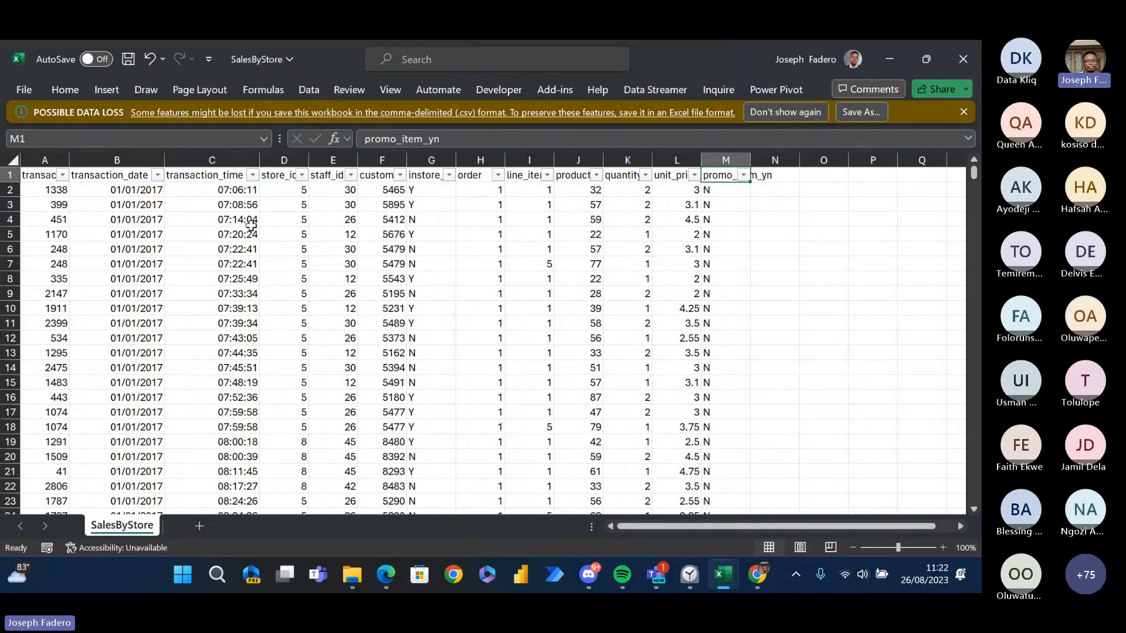
pyautogui.press('Right')
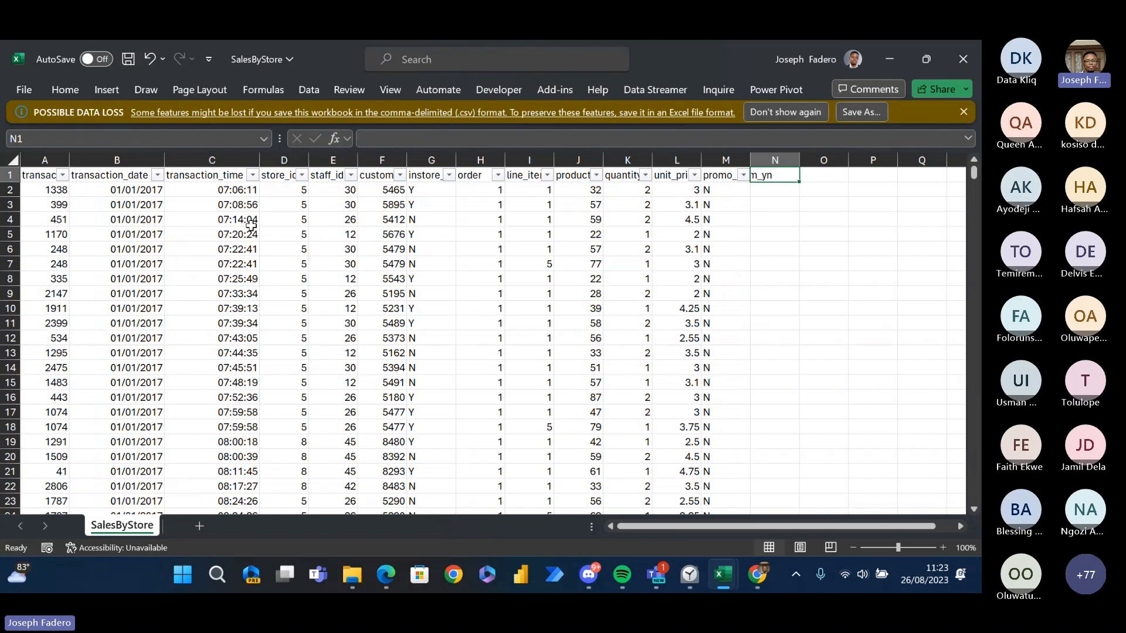
# - Switch to the Data Modeling Fundamentals PDF in Edge and review the topics on its Outline page
pyautogui.moveTo(385, 575)
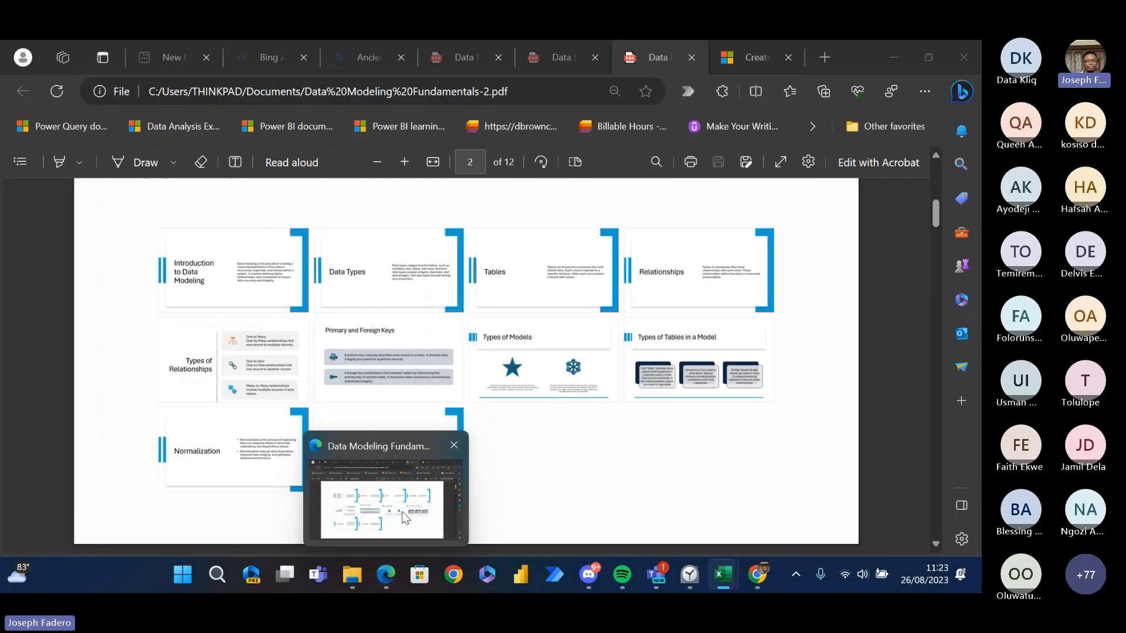
pyautogui.click(402, 511)
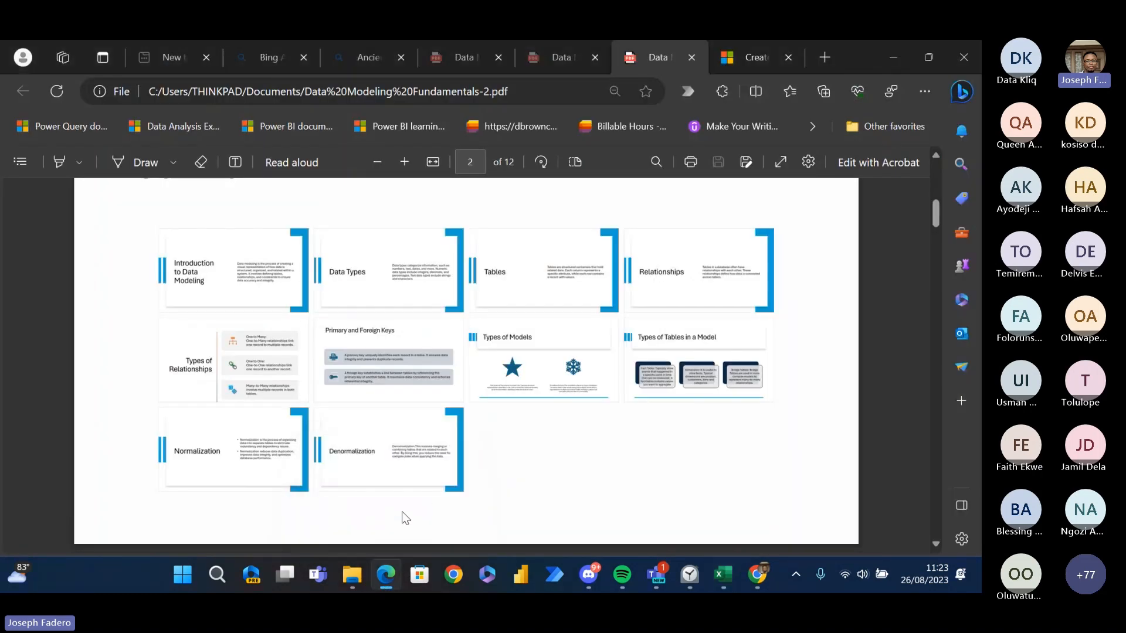
pyautogui.scroll(5, 403, 512)
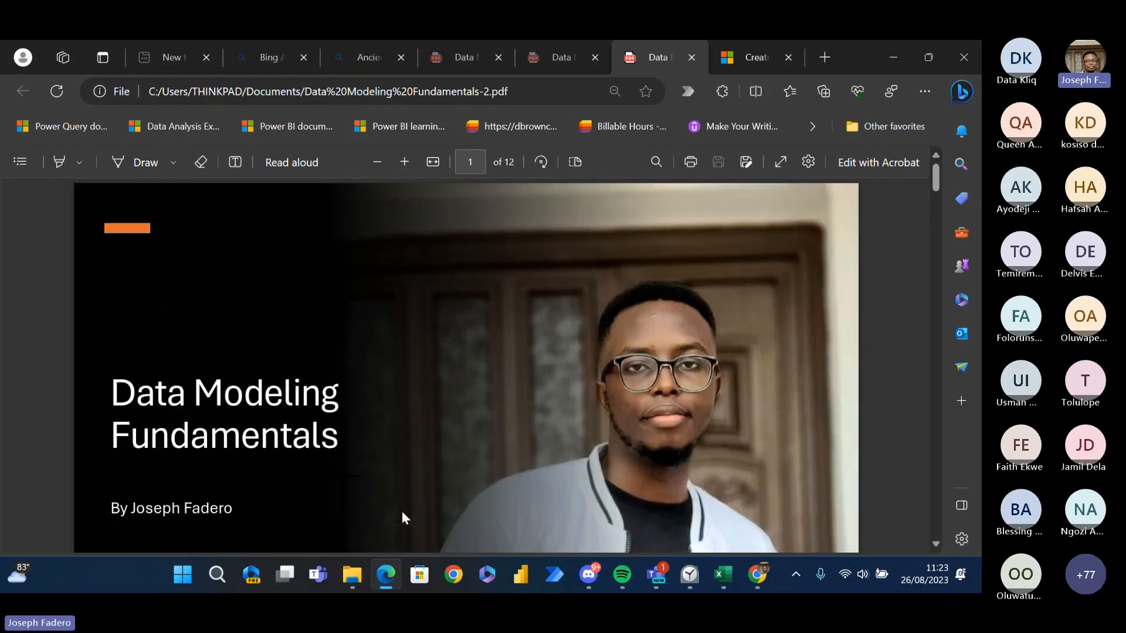
pyautogui.scroll(-3, 402, 512)
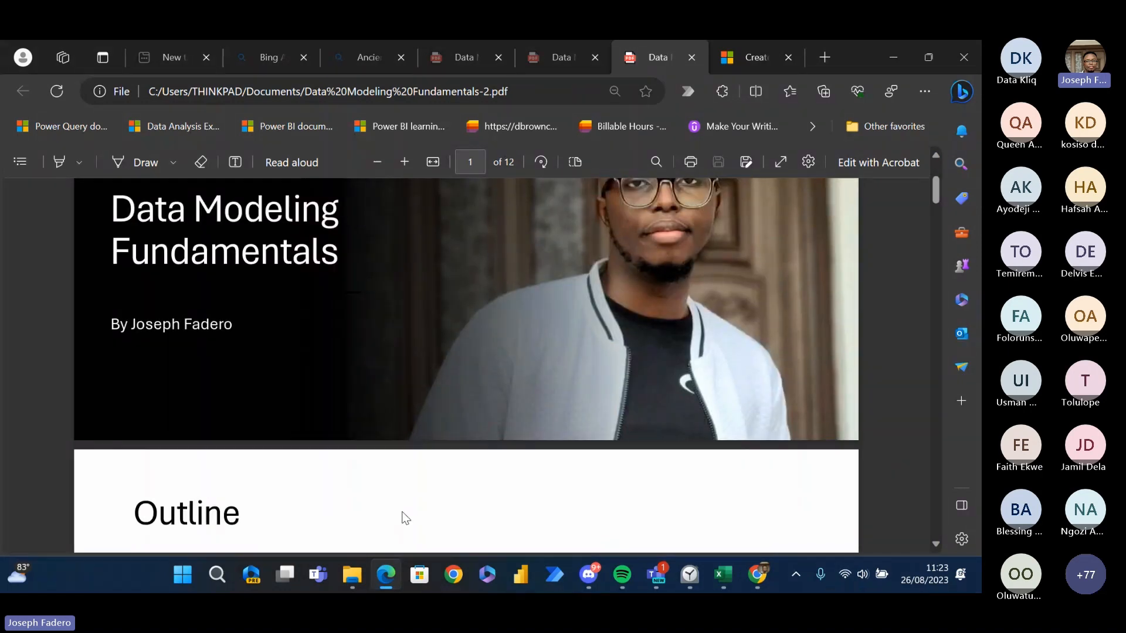
pyautogui.scroll(-3, 402, 515)
pyautogui.scroll(-2, 402, 517)
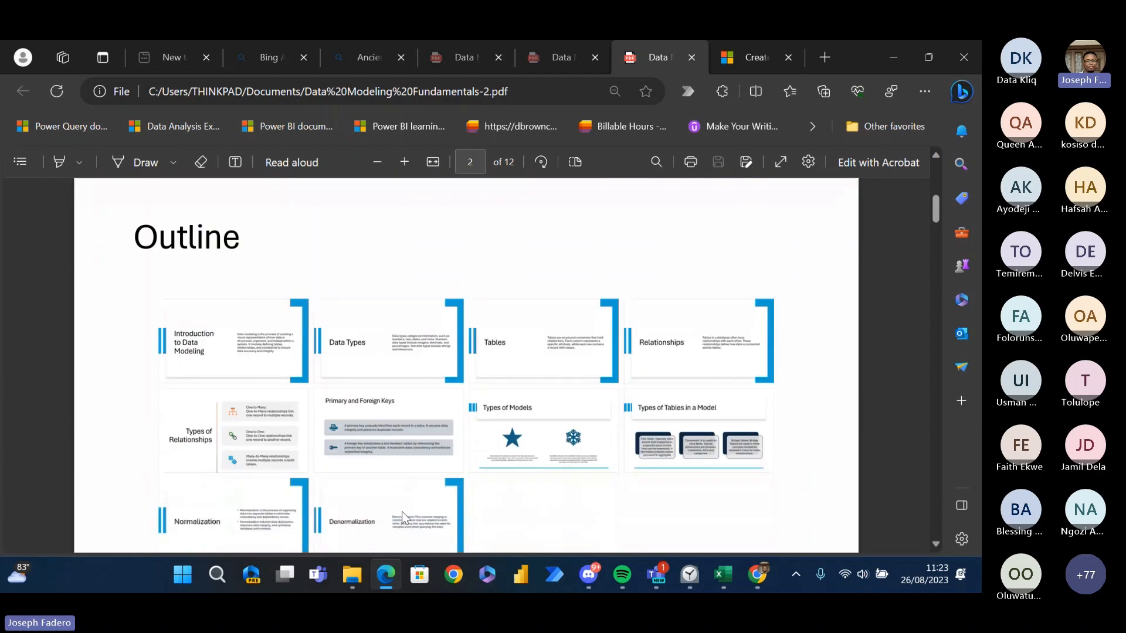
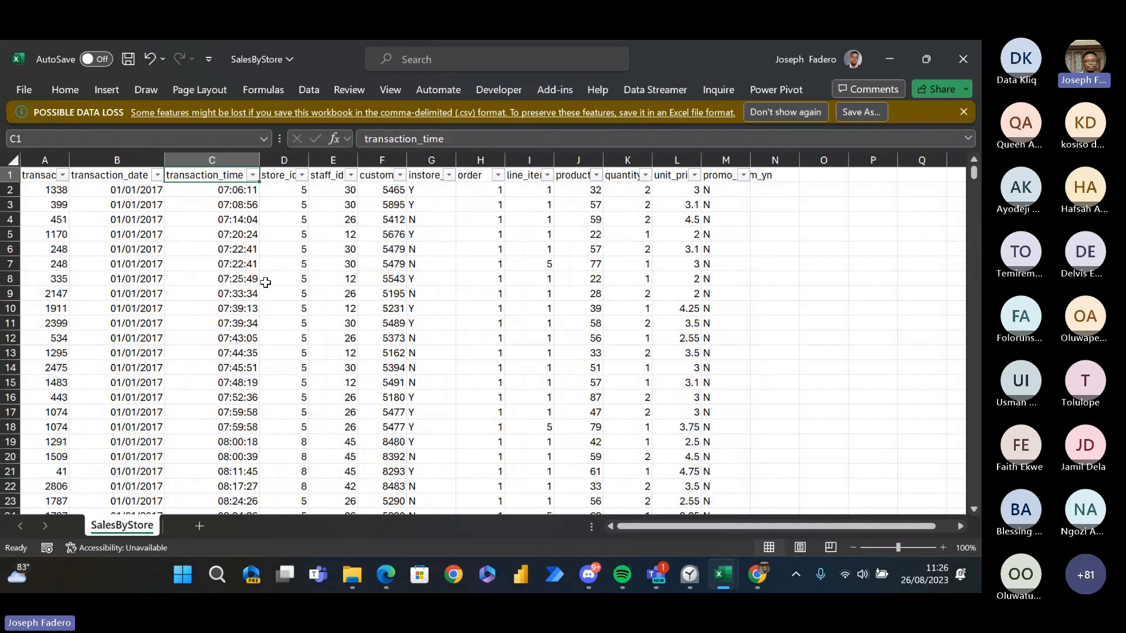
# - Review the SalesByStore column headers one by one from transaction_id through promo_item_yn
pyautogui.click(248, 217)
pyautogui.click(340, 196)
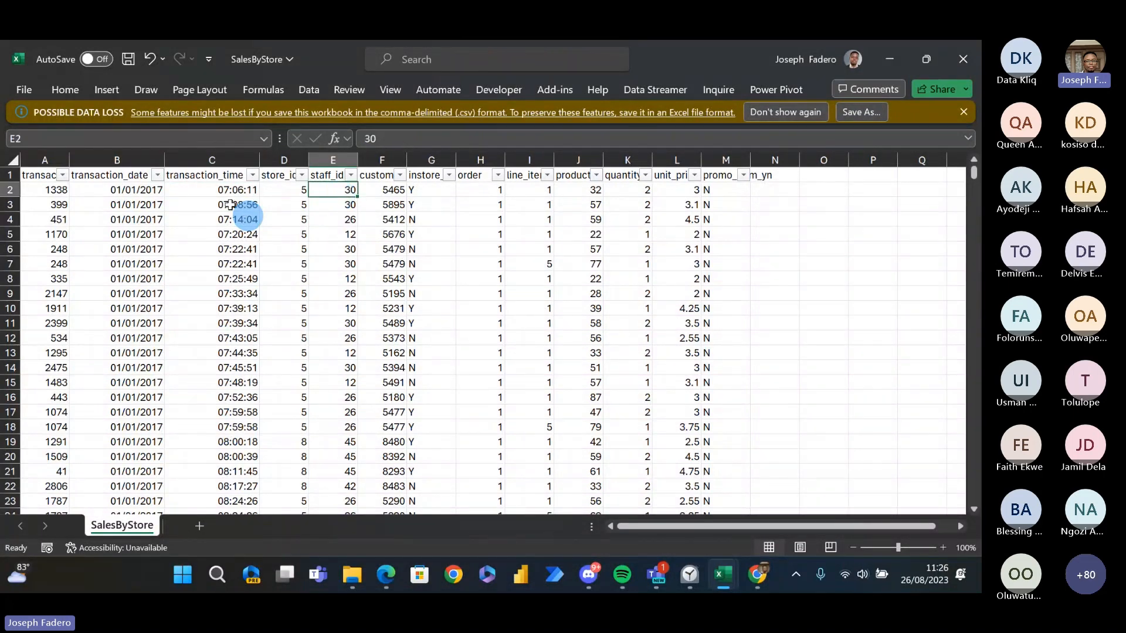
pyautogui.click(143, 189)
pyautogui.hotkey('ctrl', 'Home')
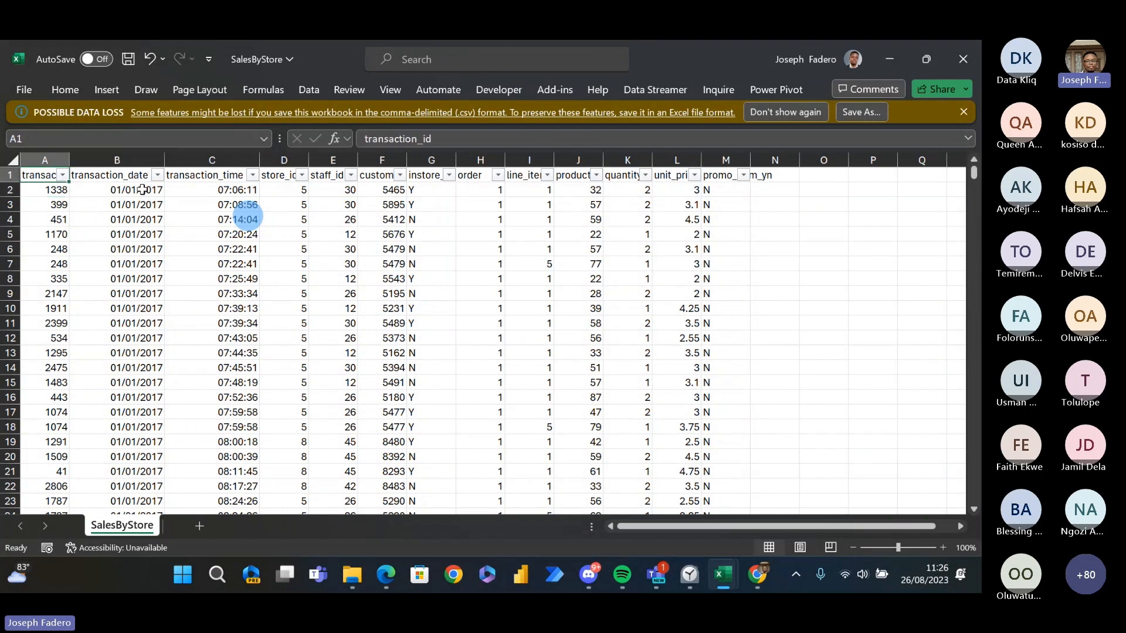
pyautogui.press('Right')
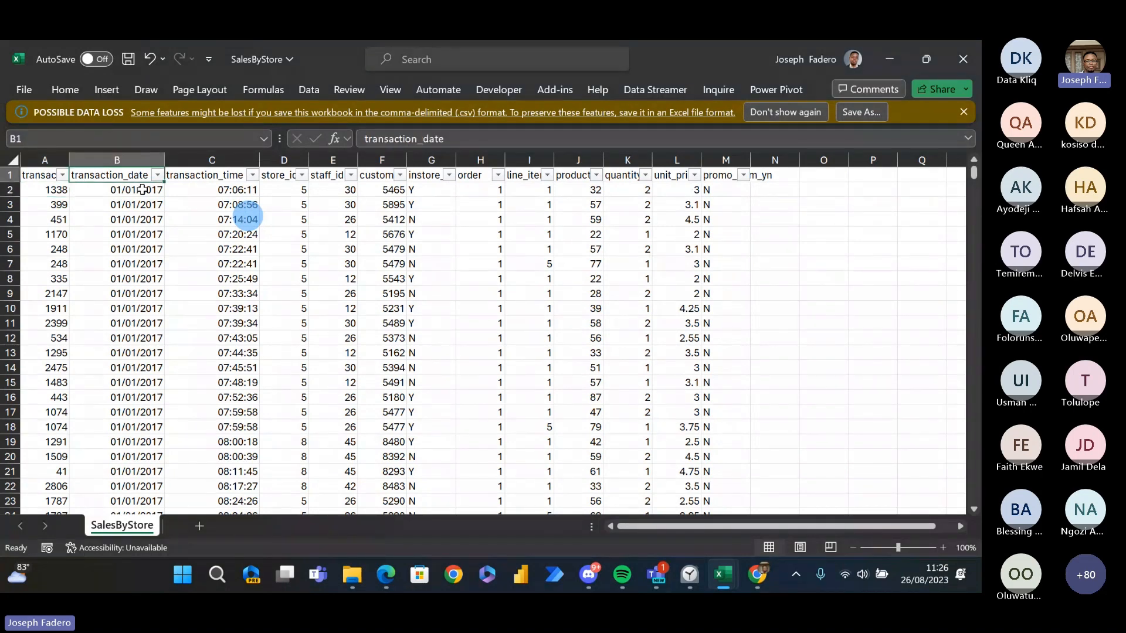
pyautogui.press('Right')
pyautogui.press('Right')
pyautogui.press('Right')
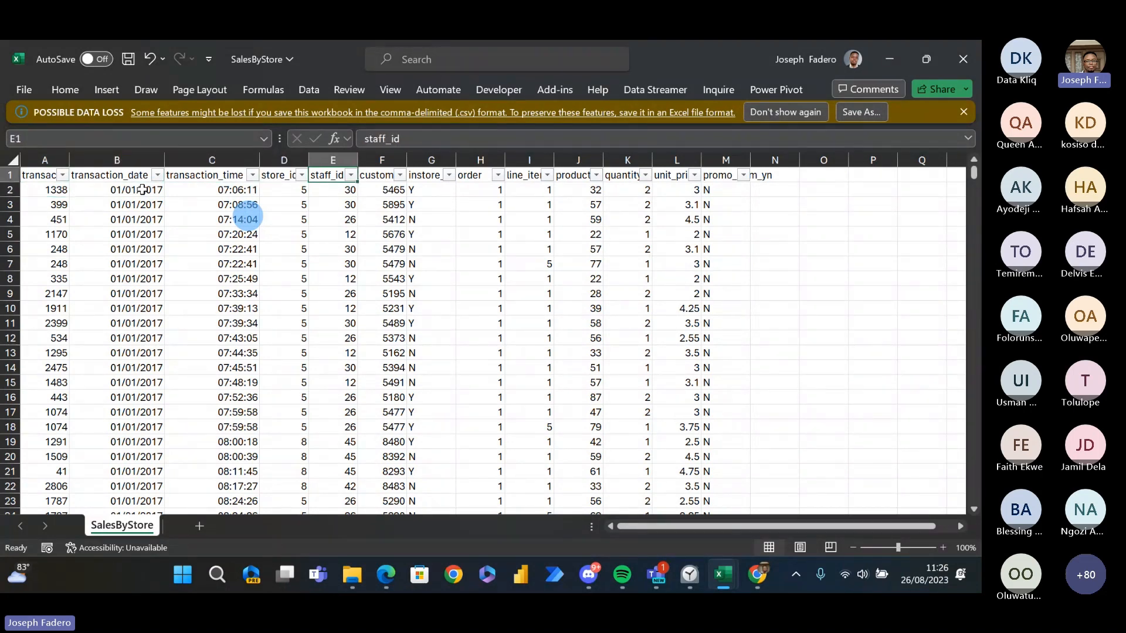
pyautogui.press('Right')
pyautogui.press('Right')
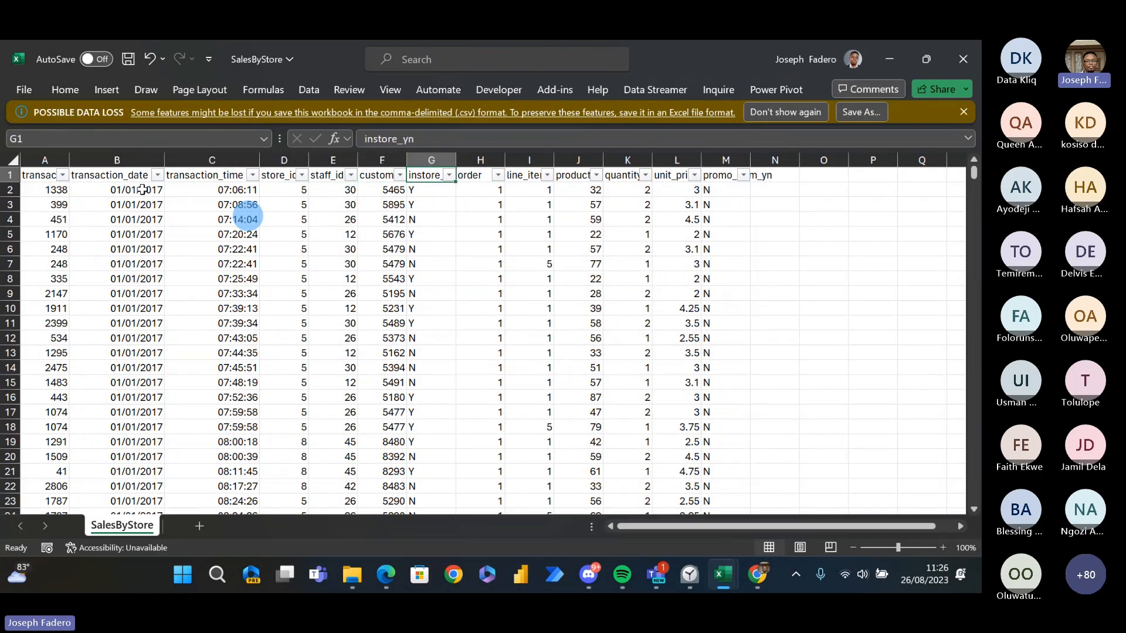
pyautogui.press('Right')
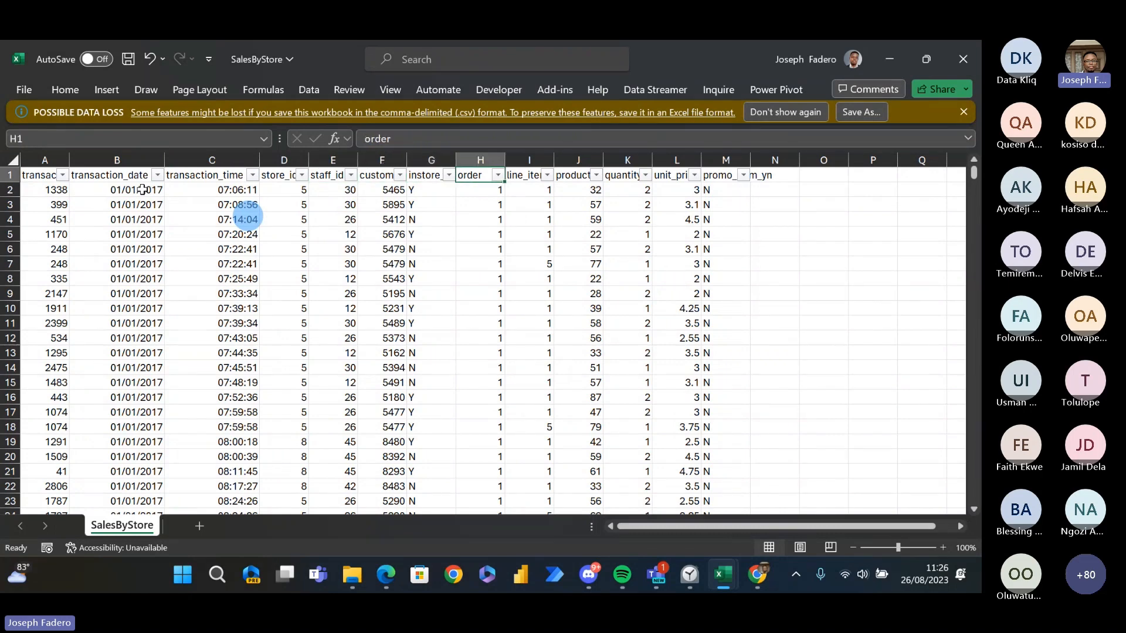
pyautogui.press('Right')
pyautogui.press('Right')
pyautogui.press('Right')
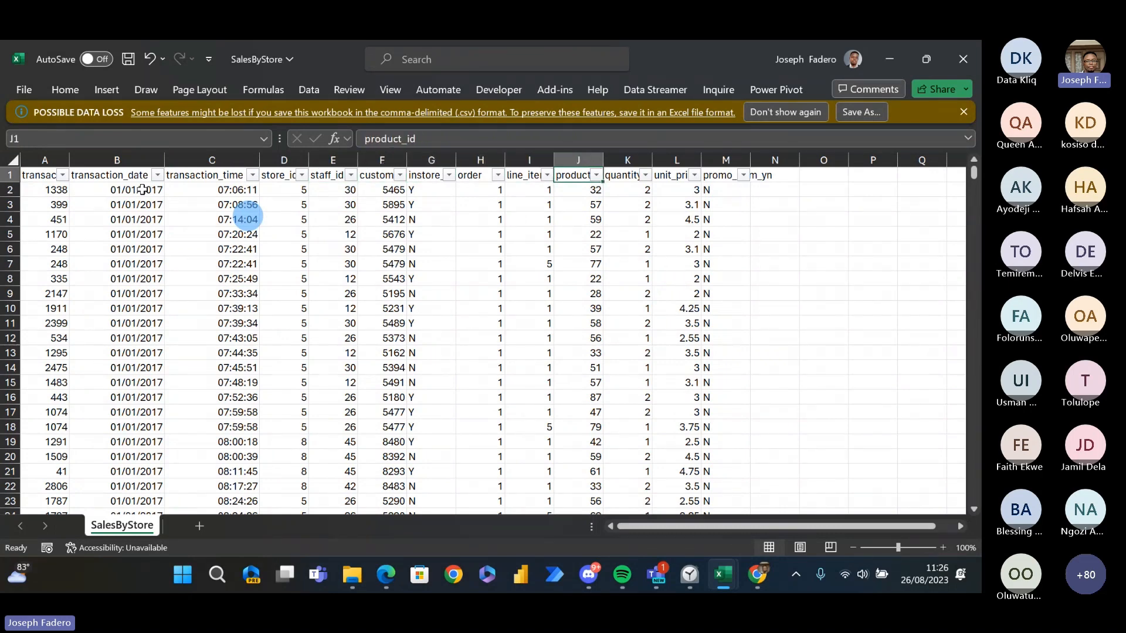
pyautogui.press('Right')
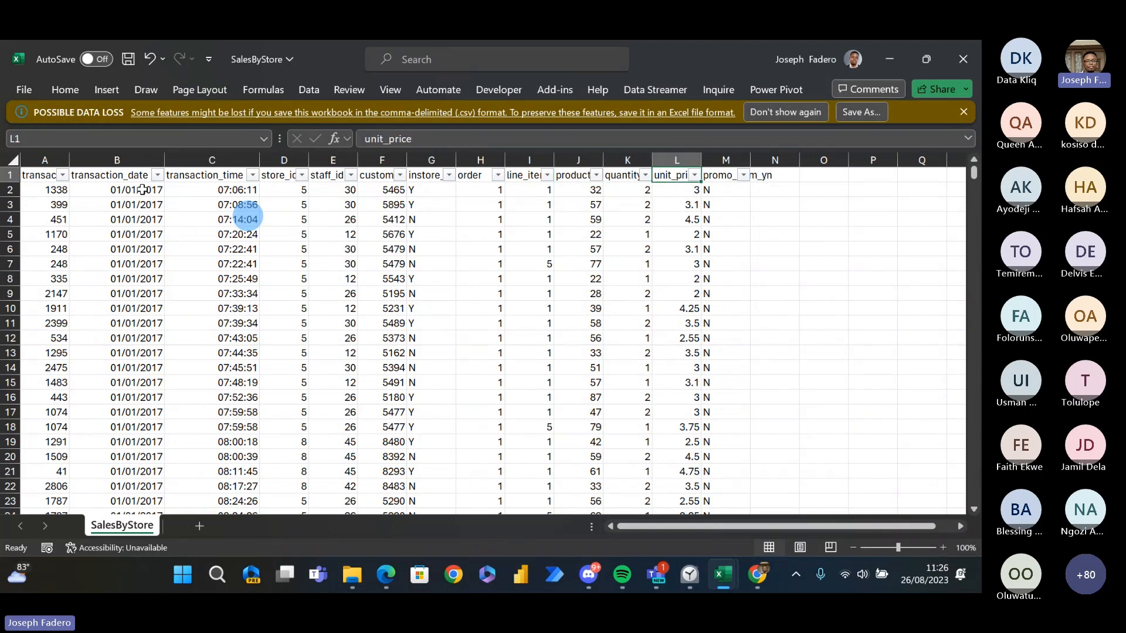
pyautogui.press('Right')
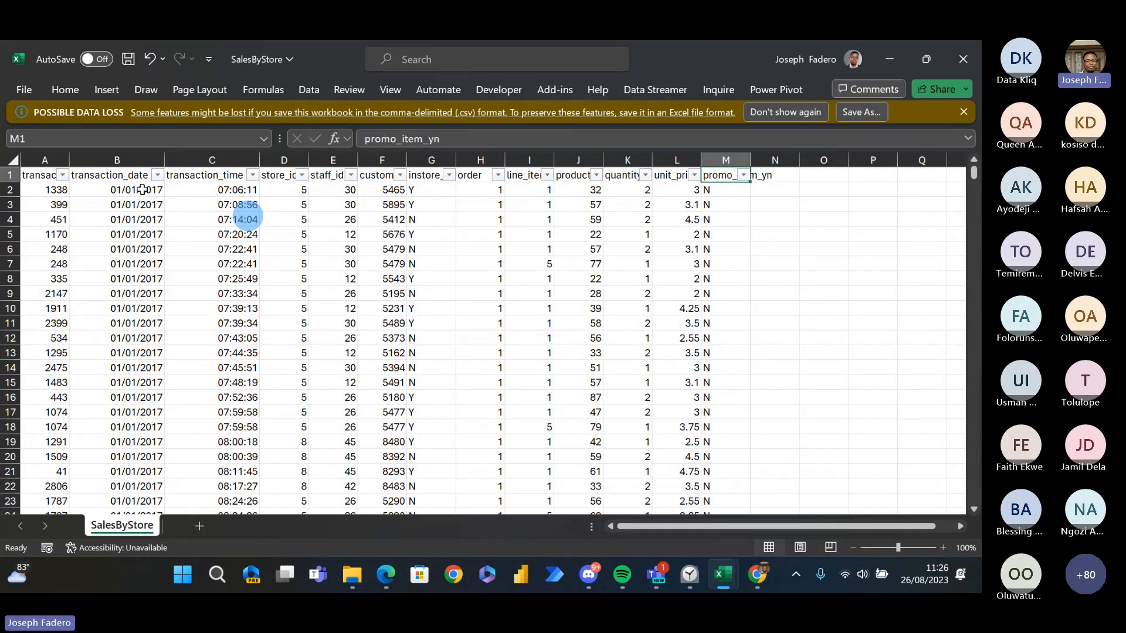
pyautogui.press('Right')
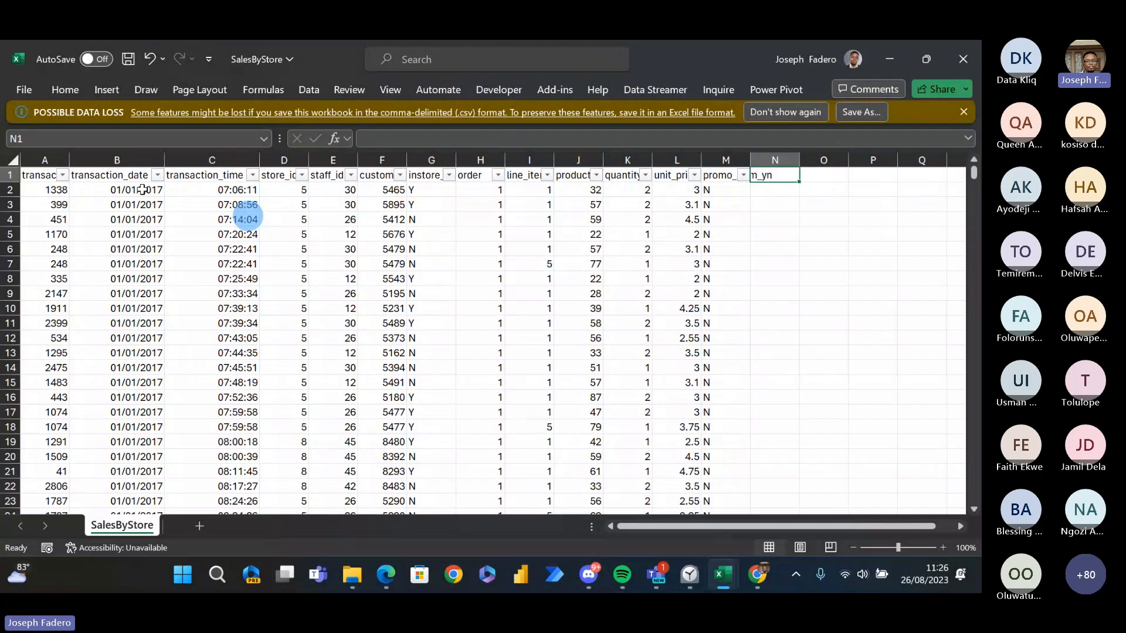
# - Examine the store_id values in the SalesByStore data rows, including the records further down the sheet
pyautogui.press('Left')
pyautogui.press('Left')
pyautogui.press('Left')
pyautogui.press('Left')
pyautogui.press('Left')
pyautogui.press('Left')
pyautogui.press('Left')
pyautogui.press('Left')
pyautogui.press('Left')
pyautogui.press('Left')
pyautogui.press('Left')
pyautogui.press('Left')
pyautogui.press('Left')
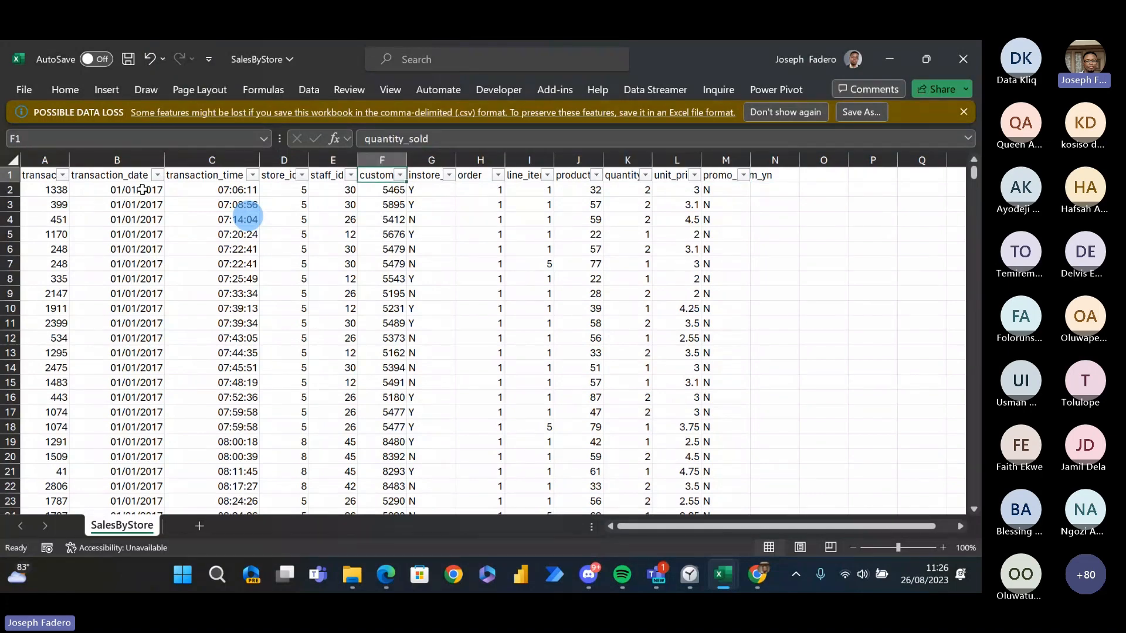
pyautogui.press('Down')
pyautogui.press('Right')
pyautogui.press('Right')
pyautogui.press('Right')
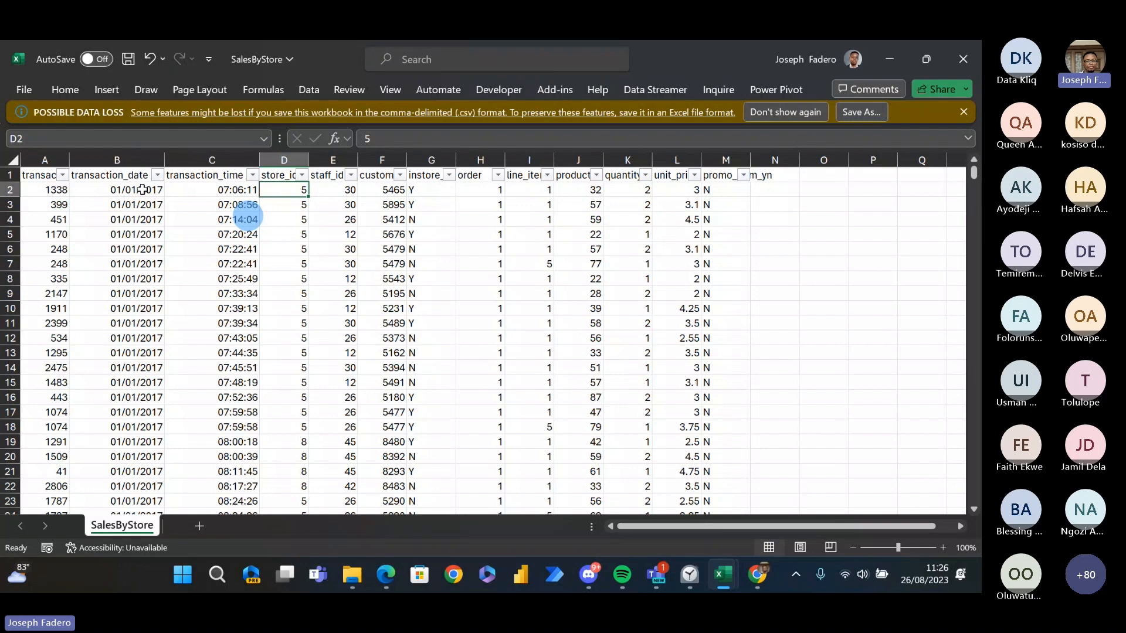
pyautogui.press('pagedown')
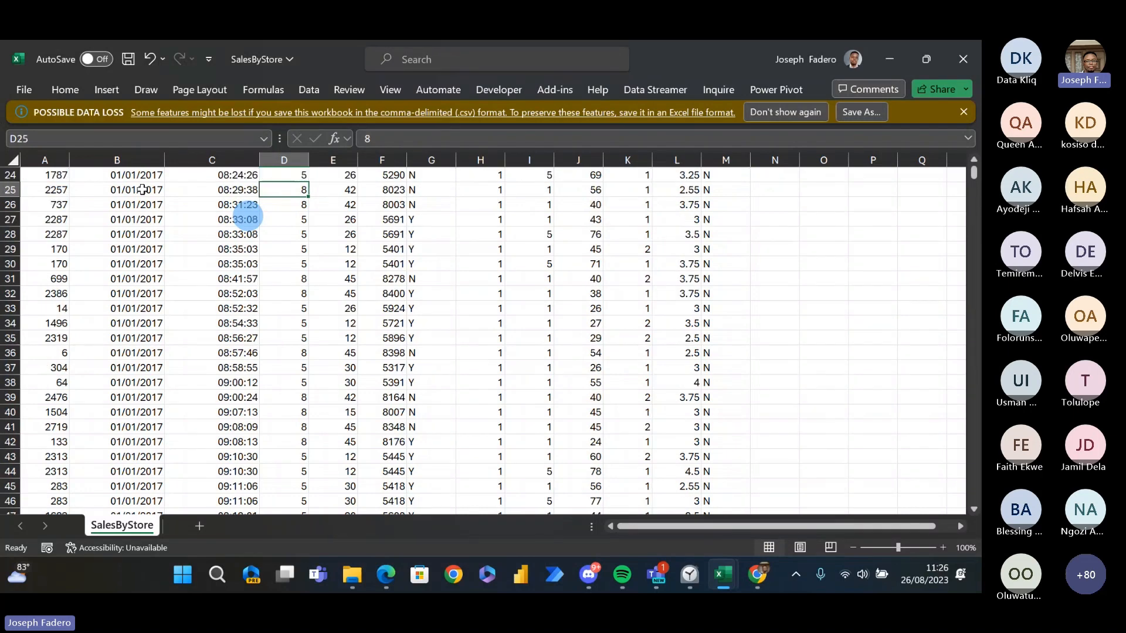
pyautogui.press('Up')
pyautogui.press('Up')
pyautogui.press('Up')
pyautogui.press('Up')
pyautogui.press('Up')
pyautogui.press('Up')
pyautogui.press('pageup')
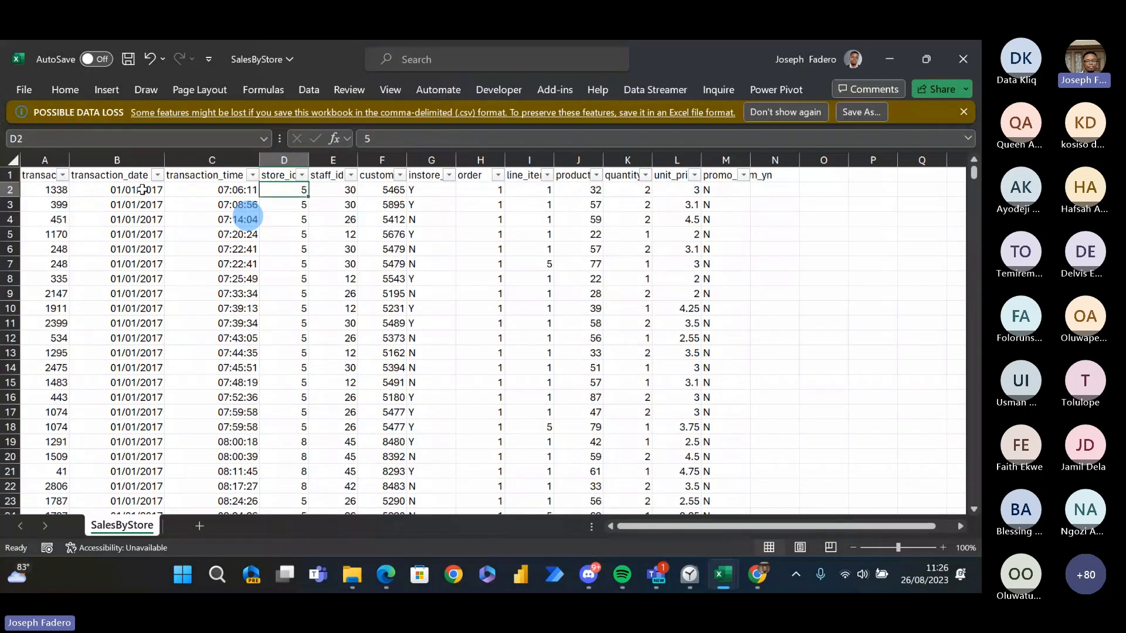
# - Examine the first sales record's staff, customer and product IDs along with its quantity sold and unit price
pyautogui.press('Right')
pyautogui.press('Left')
pyautogui.press('Right')
pyautogui.press('Right')
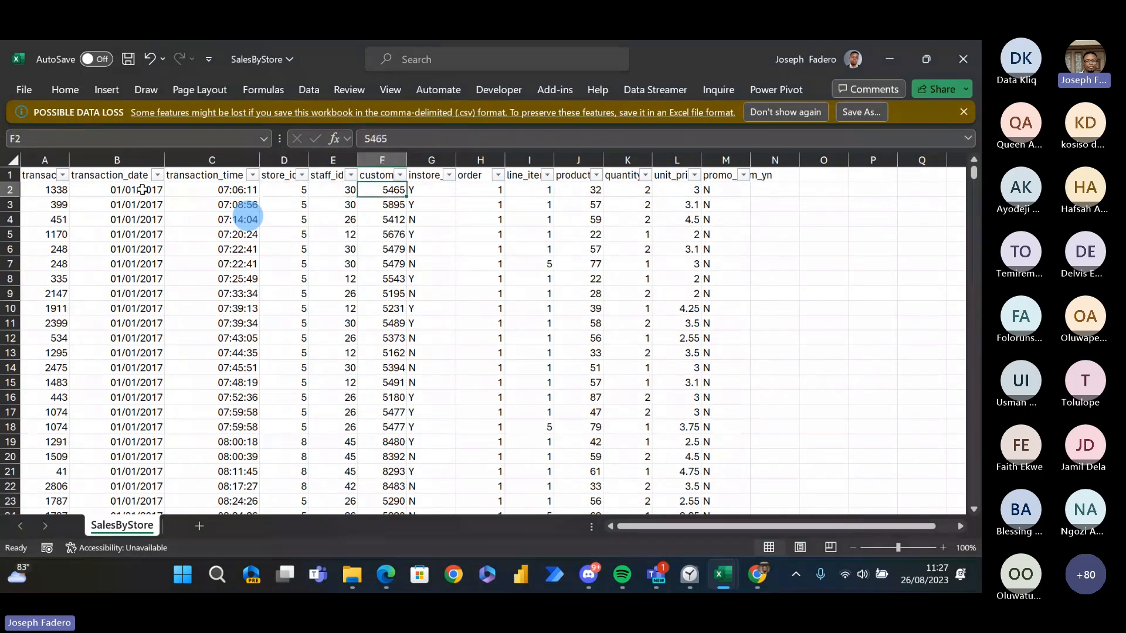
pyautogui.press('Right')
pyautogui.press('Right')
pyautogui.press('Right')
pyautogui.press('Right')
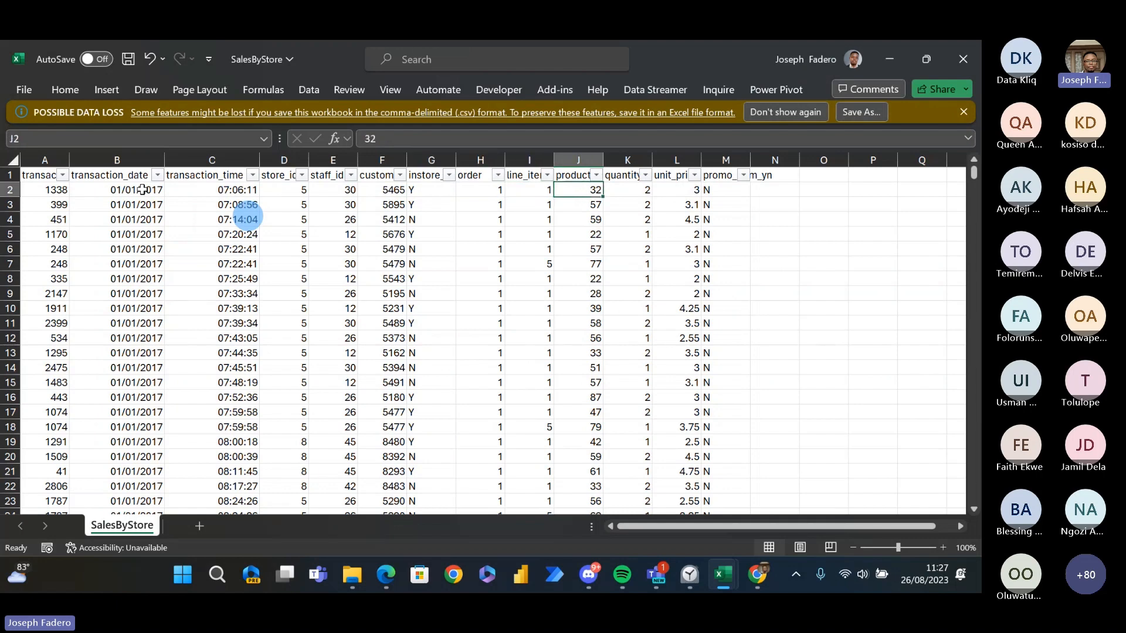
pyautogui.press('Right')
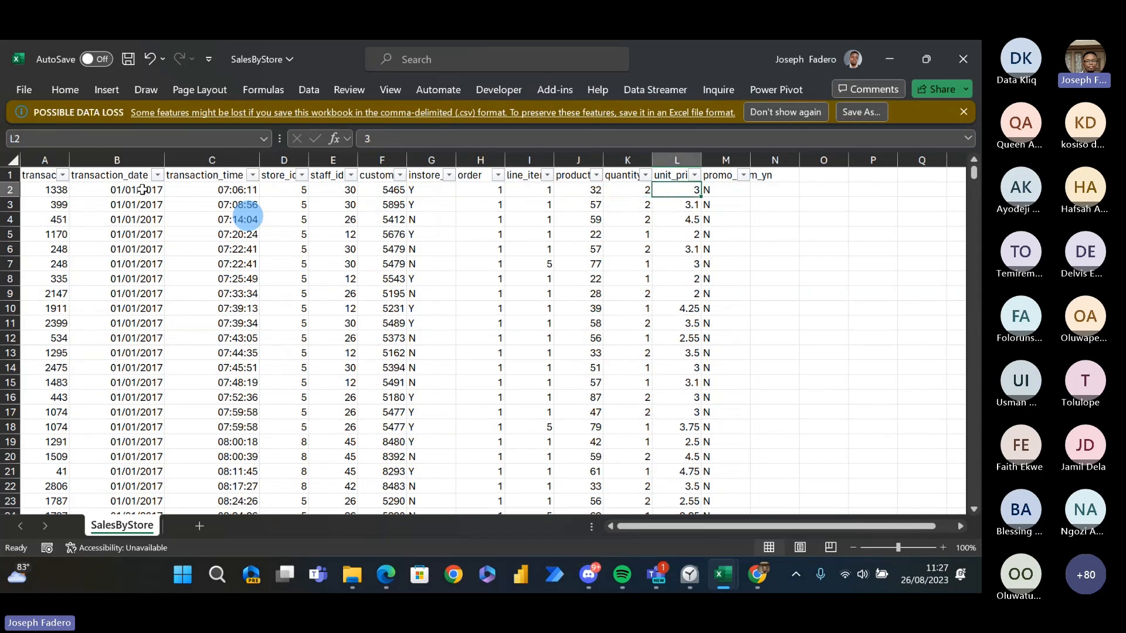
pyautogui.press('Right')
pyautogui.press('Left')
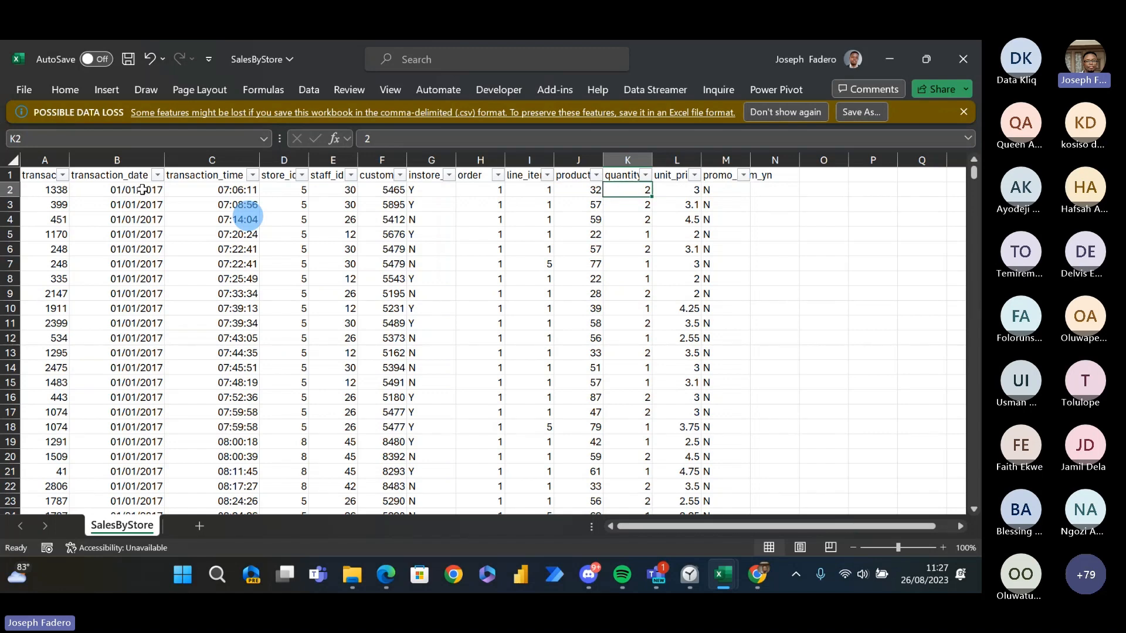
# - Return to the store_id header and inspect the first store ID beneath it
pyautogui.press('Up')
pyautogui.press('Left')
pyautogui.press('Left')
pyautogui.press('Left')
pyautogui.press('Left')
pyautogui.press('Left')
pyautogui.press('Left')
pyautogui.press('Left')
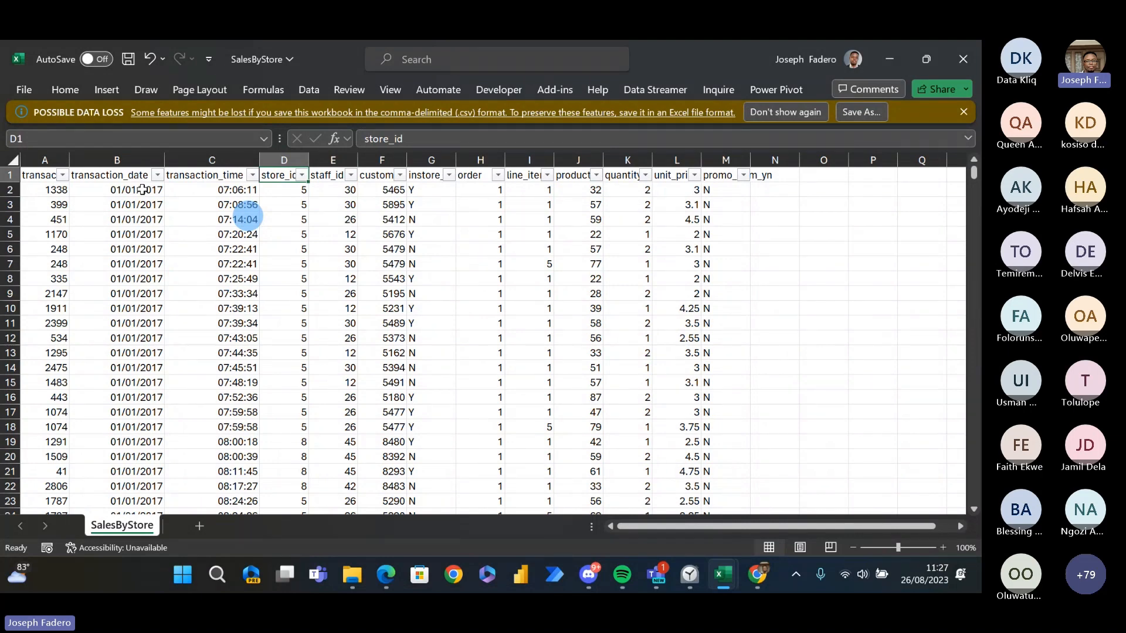
pyautogui.press('Down')
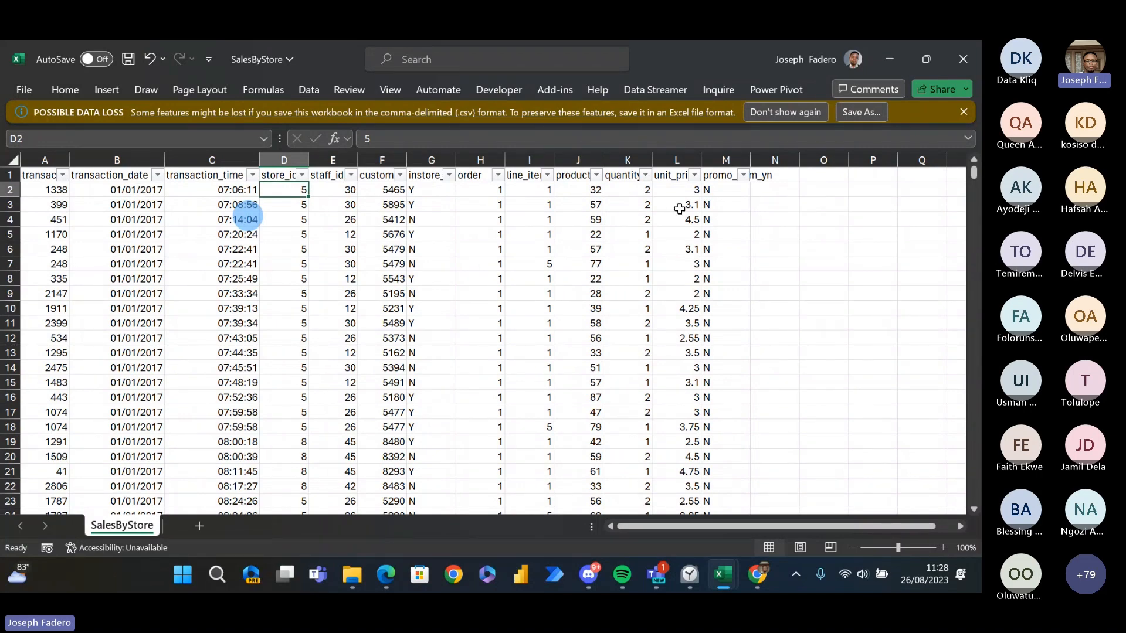
# - Highlight the whole store_id column, then point out product_id and the empty column N beside the sales table
pyautogui.click(786, 188)
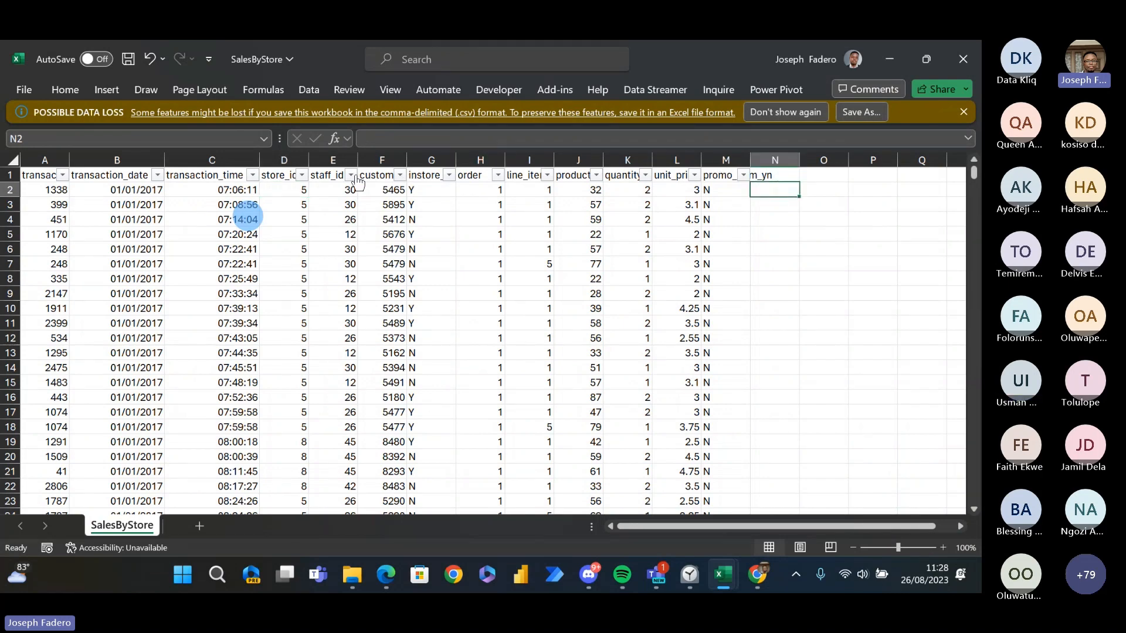
pyautogui.moveTo(310, 160); pyautogui.dragTo(312, 160)
pyautogui.click(298, 193)
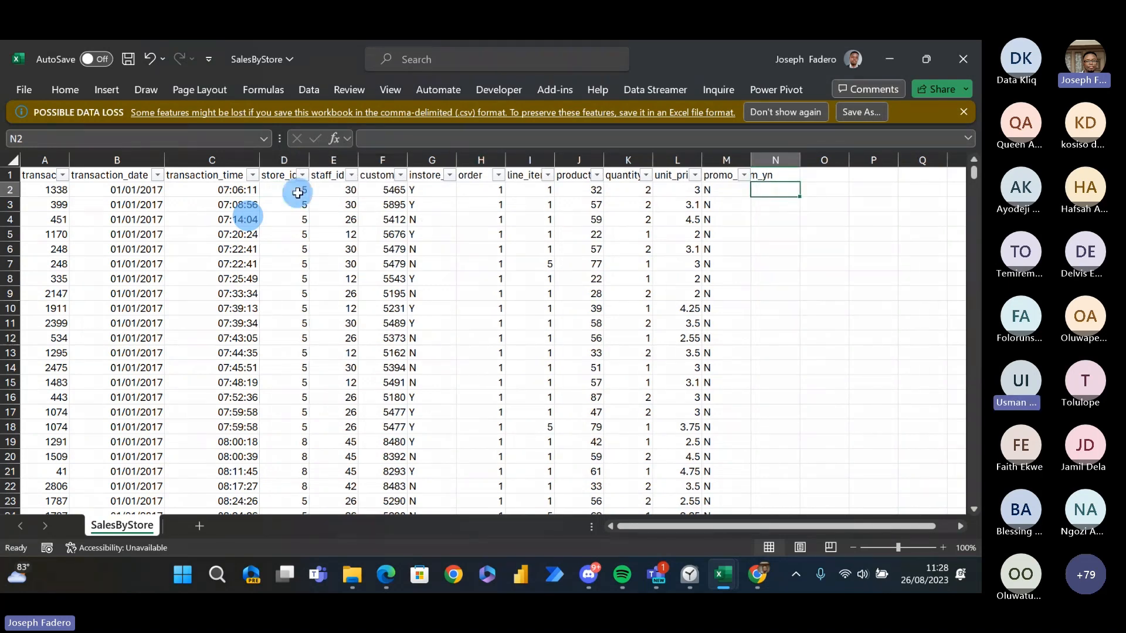
pyautogui.click(286, 174)
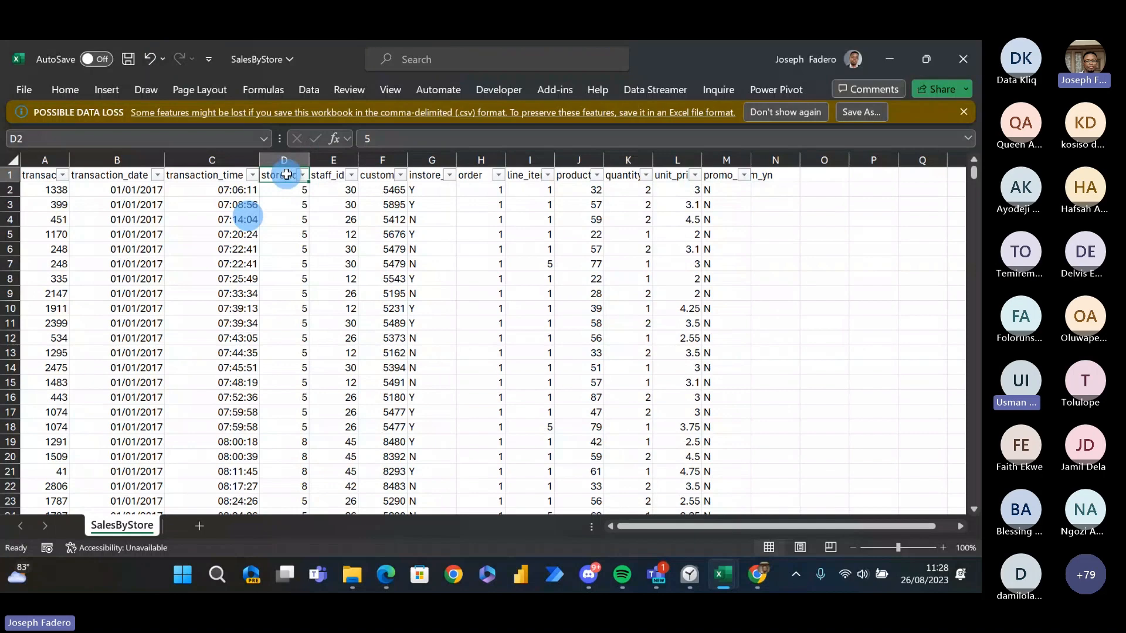
pyautogui.click(294, 186)
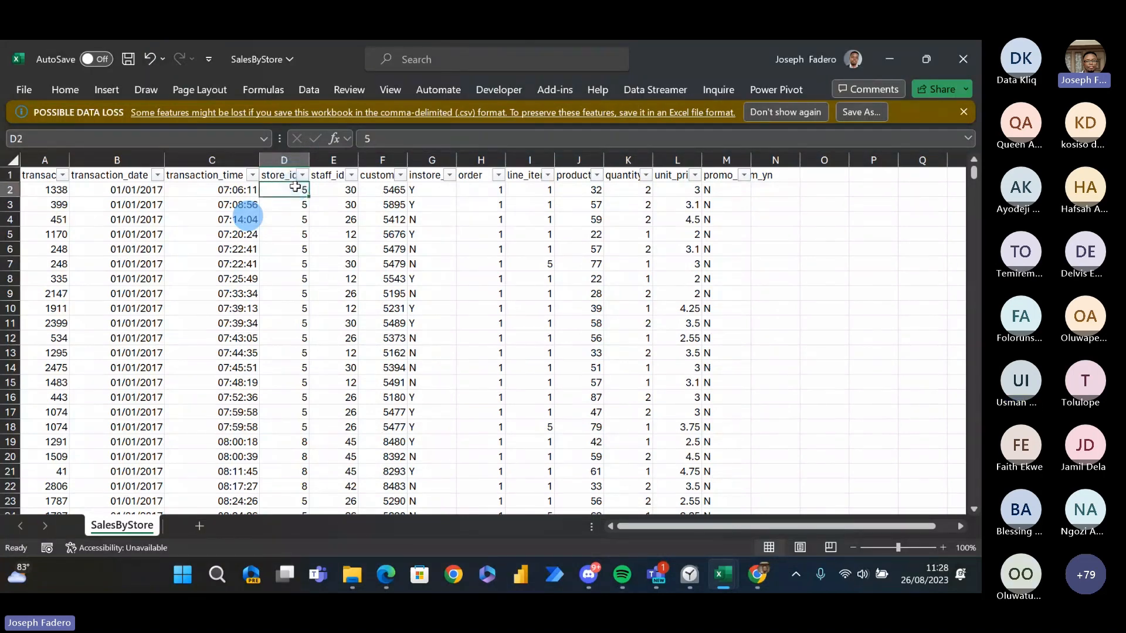
pyautogui.click(283, 150)
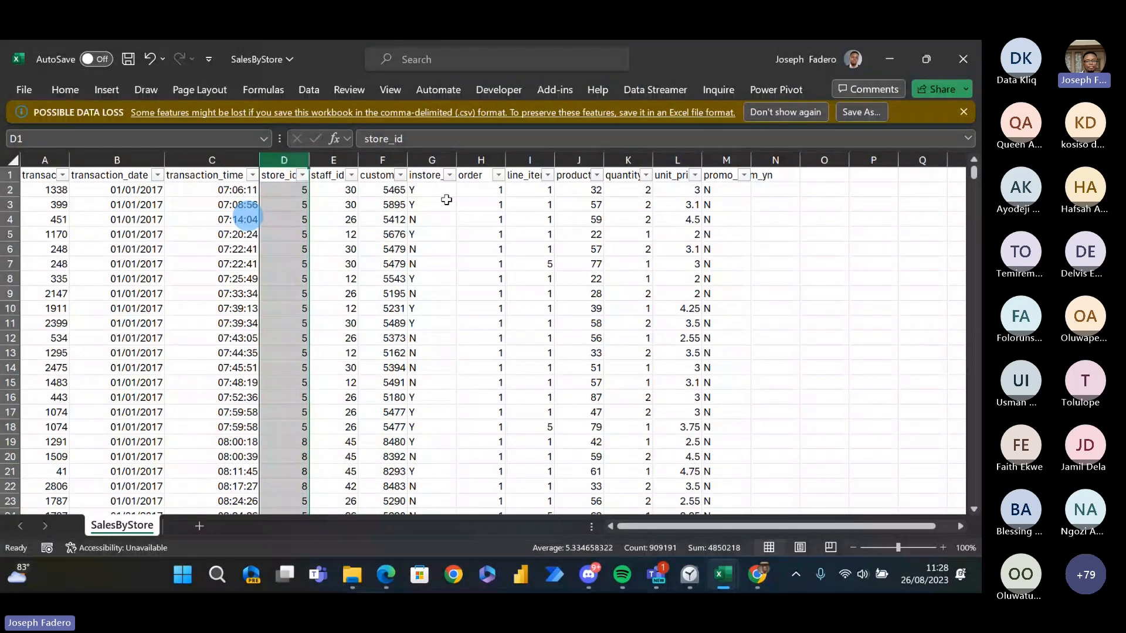
pyautogui.click(576, 186)
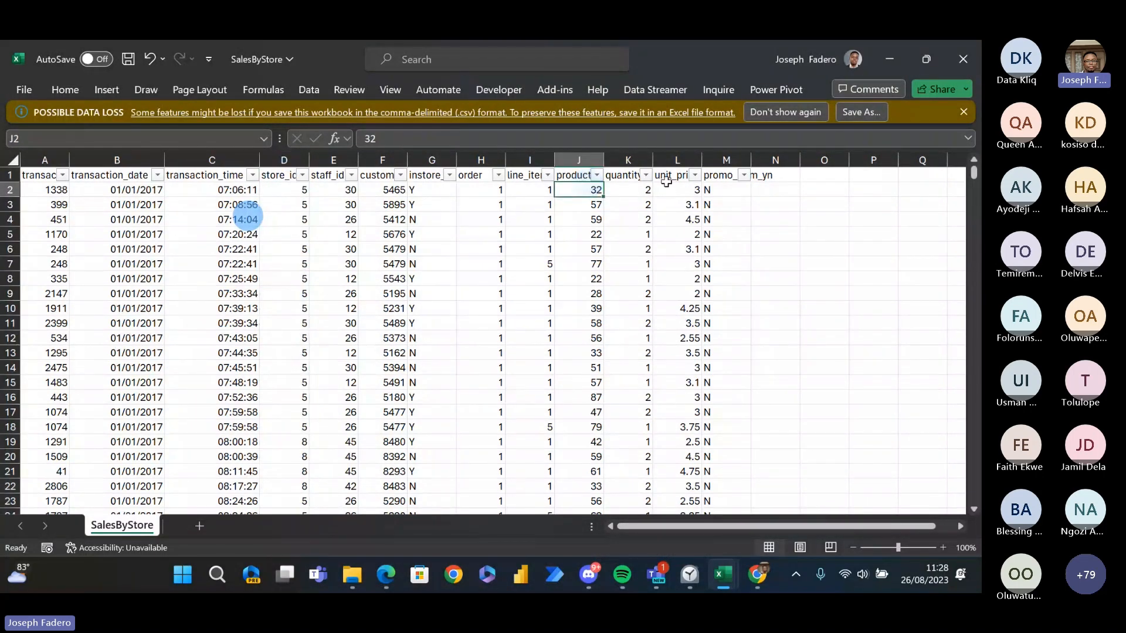
pyautogui.click(790, 189)
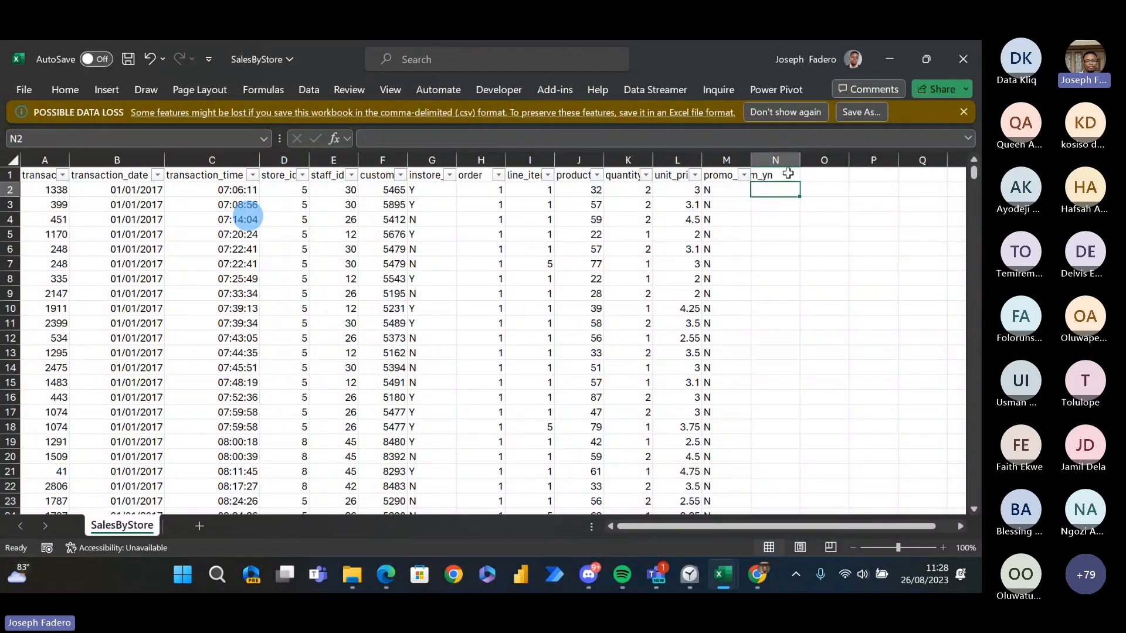
pyautogui.click(788, 172)
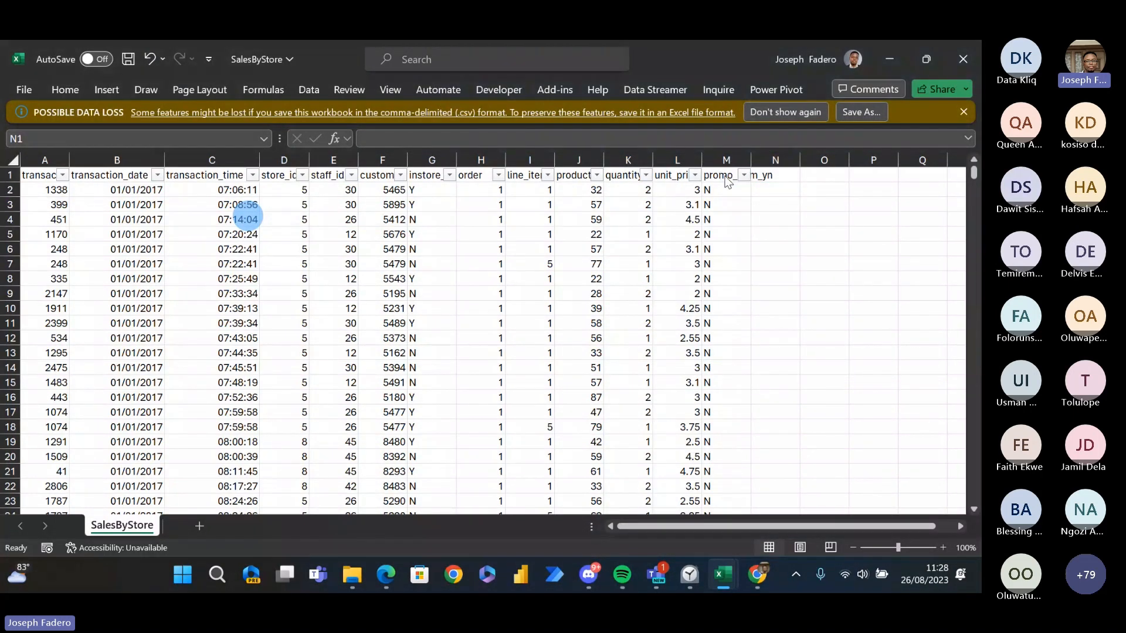
# - Switch to File Explorer and open the Store Lookup file from the Advanced DAX Data Files folder
pyautogui.hotkey('alt', 'Tab')
pyautogui.hotkey('alt', 'Tab')
pyautogui.hotkey('alt', 'Tab')
pyautogui.hotkey('alt', 'Tab')
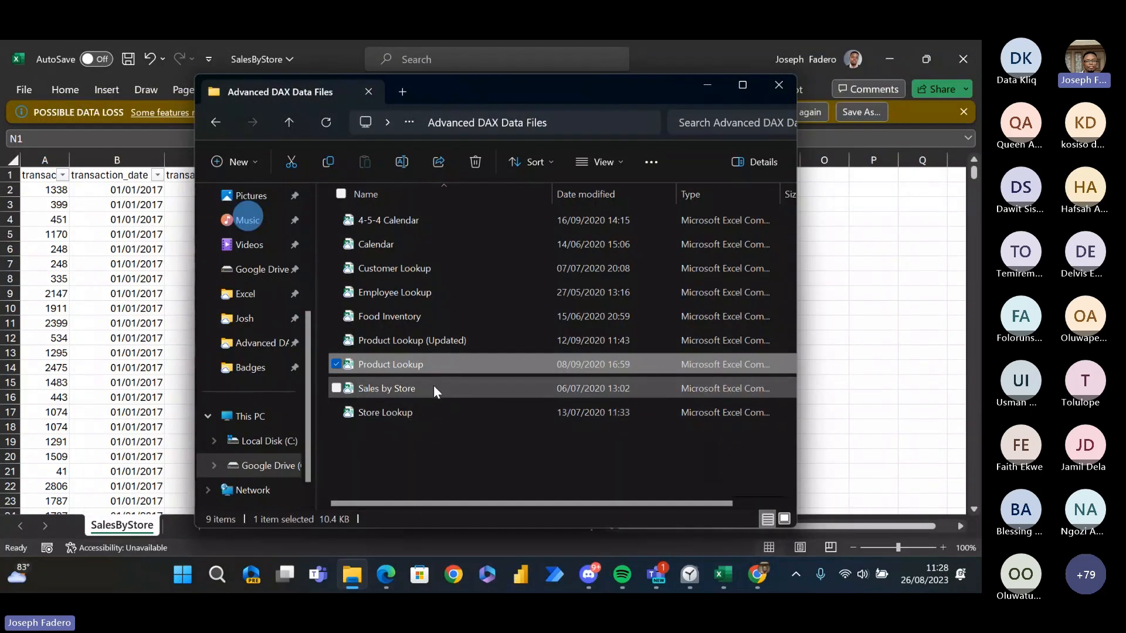
pyautogui.click(404, 413)
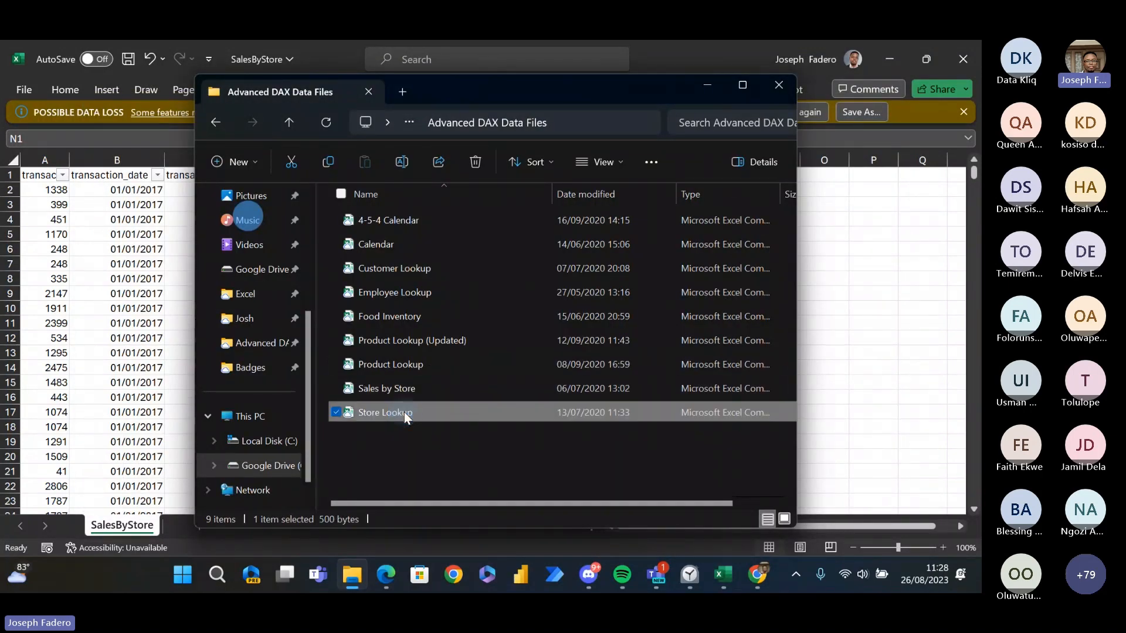
pyautogui.hotkey('alt', 'Tab')
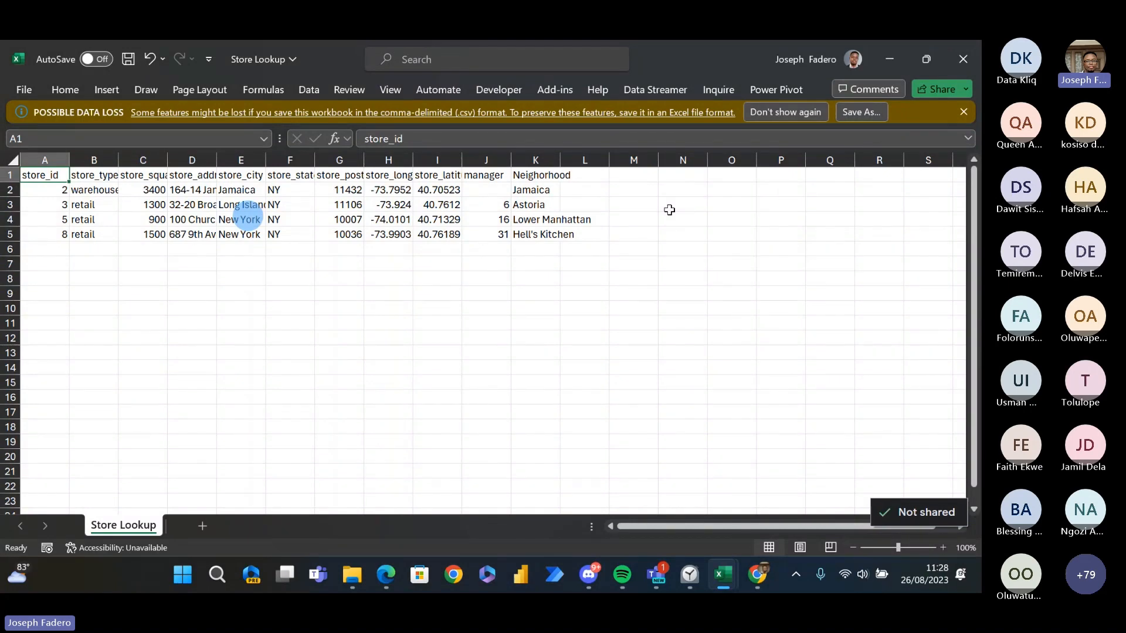
# - Review the Store Lookup column headers from store_type through manager
pyautogui.press('Right')
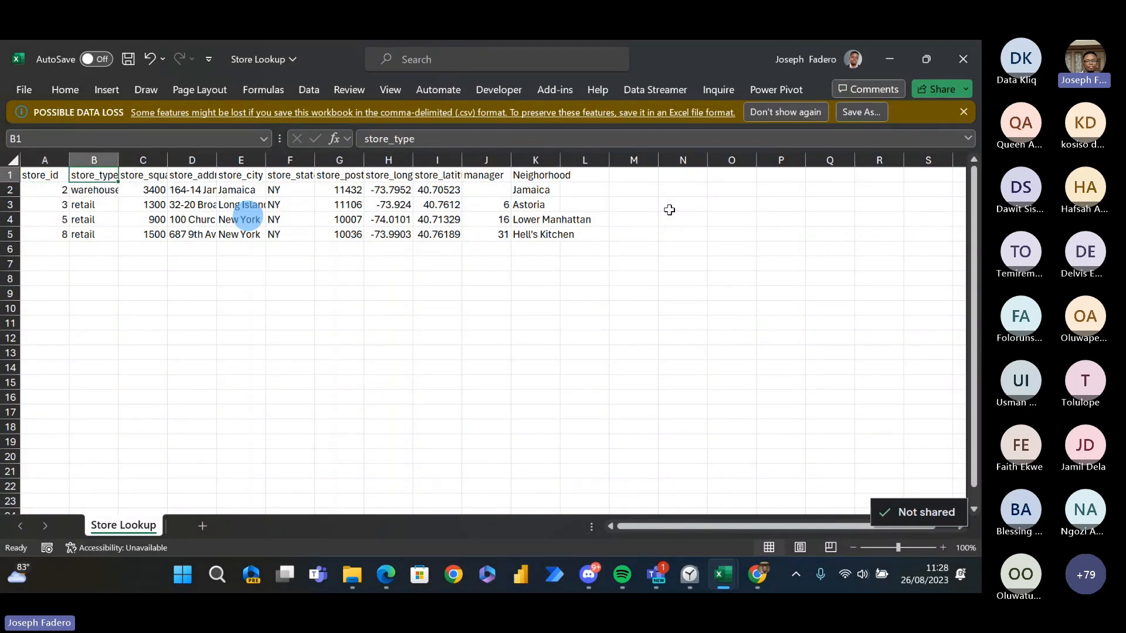
pyautogui.press('Right')
pyautogui.press('Right')
pyautogui.press('Right')
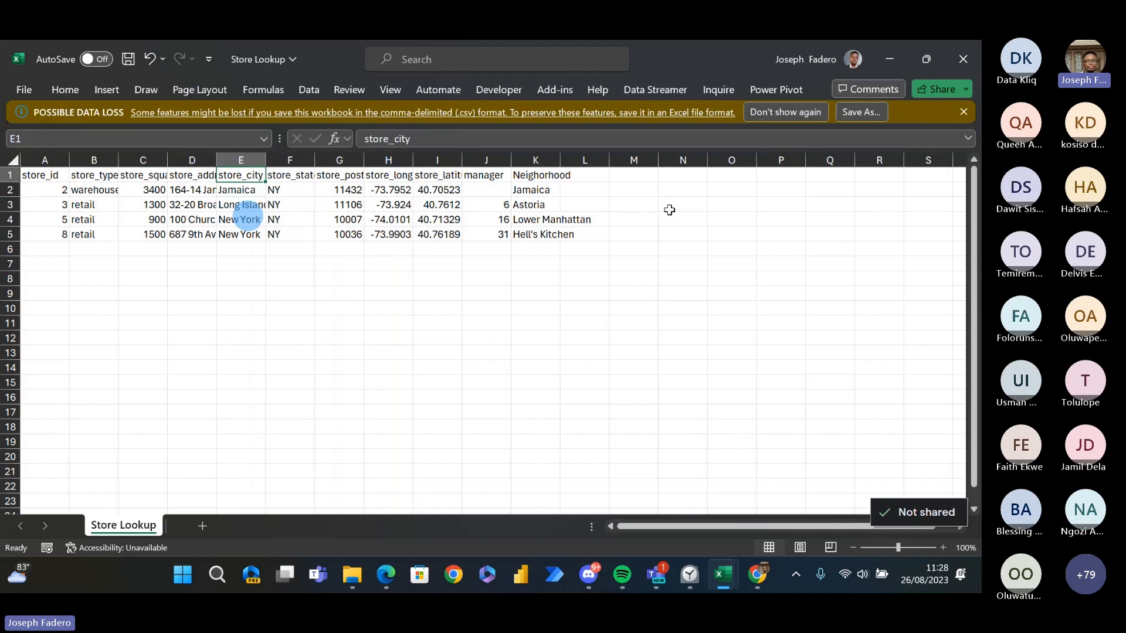
pyautogui.press('Right')
pyautogui.press('Right')
pyautogui.press('Right')
pyautogui.press('Right')
pyautogui.press('Right')
pyautogui.press('Down')
pyautogui.press('Up')
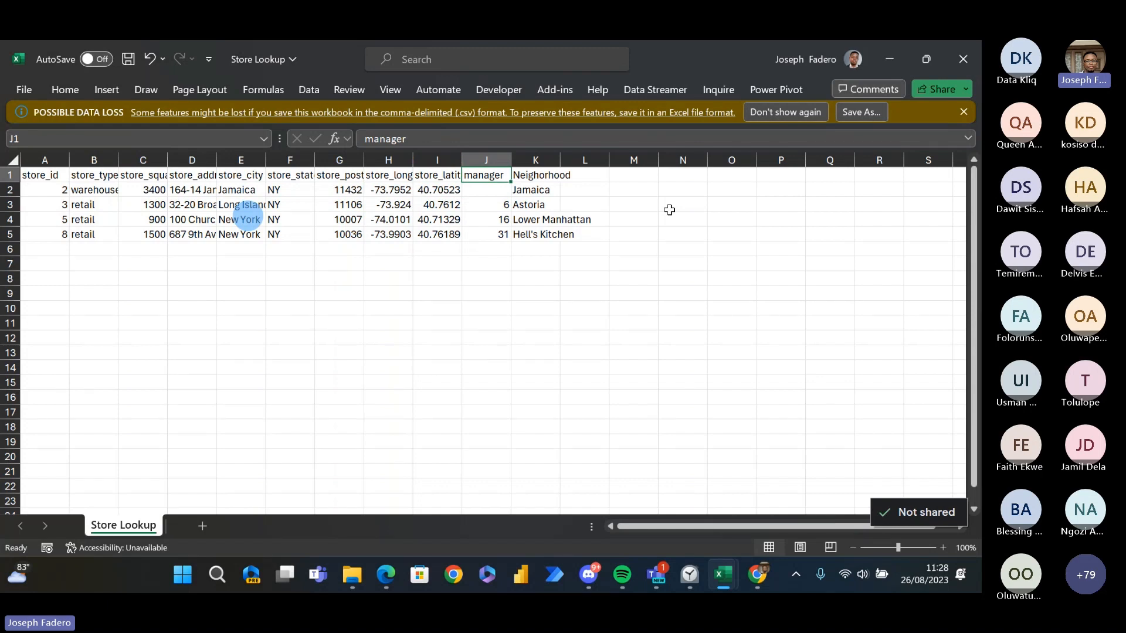
# - Examine the first store record's values from the manager column back to its store_id
pyautogui.press('Down')
pyautogui.press('Left')
pyautogui.press('Left')
pyautogui.press('Left')
pyautogui.press('Left')
pyautogui.press('Left')
pyautogui.press('Left')
pyautogui.press('Left')
pyautogui.press('Left')
pyautogui.press('Right')
pyautogui.press('Right')
pyautogui.press('Left')
pyautogui.press('Left')
pyautogui.press('Left')
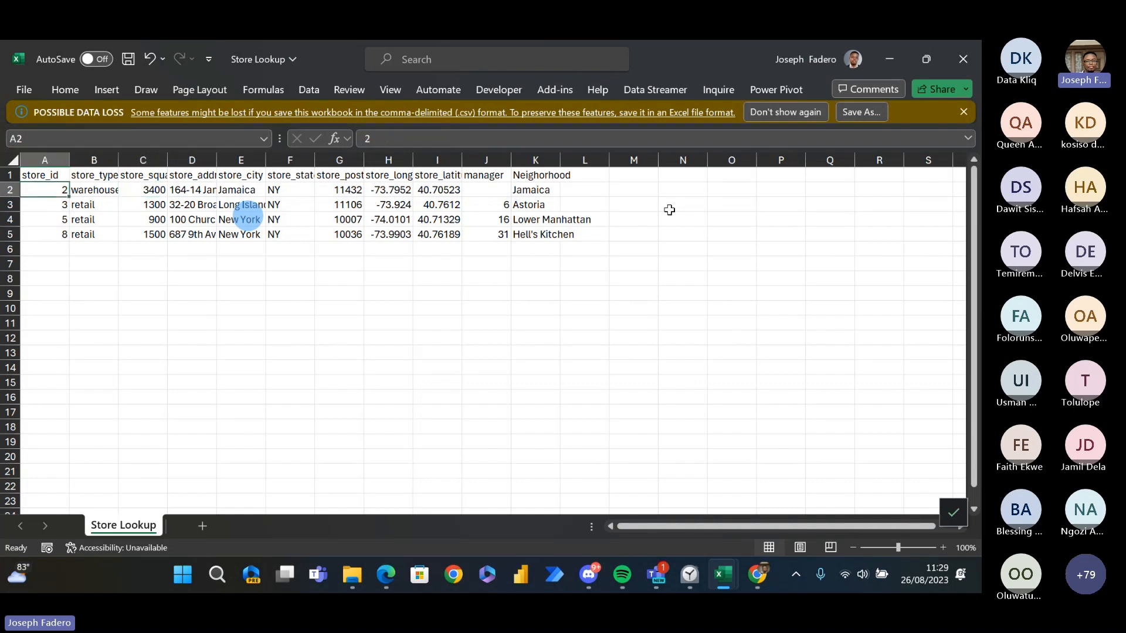
# - Switch to the SalesByStore workbook with the empty cell N1 beside the promo_item_yn header selected
pyautogui.hotkey('alt', 'Tab')
pyautogui.press('Right')
pyautogui.press('Left')
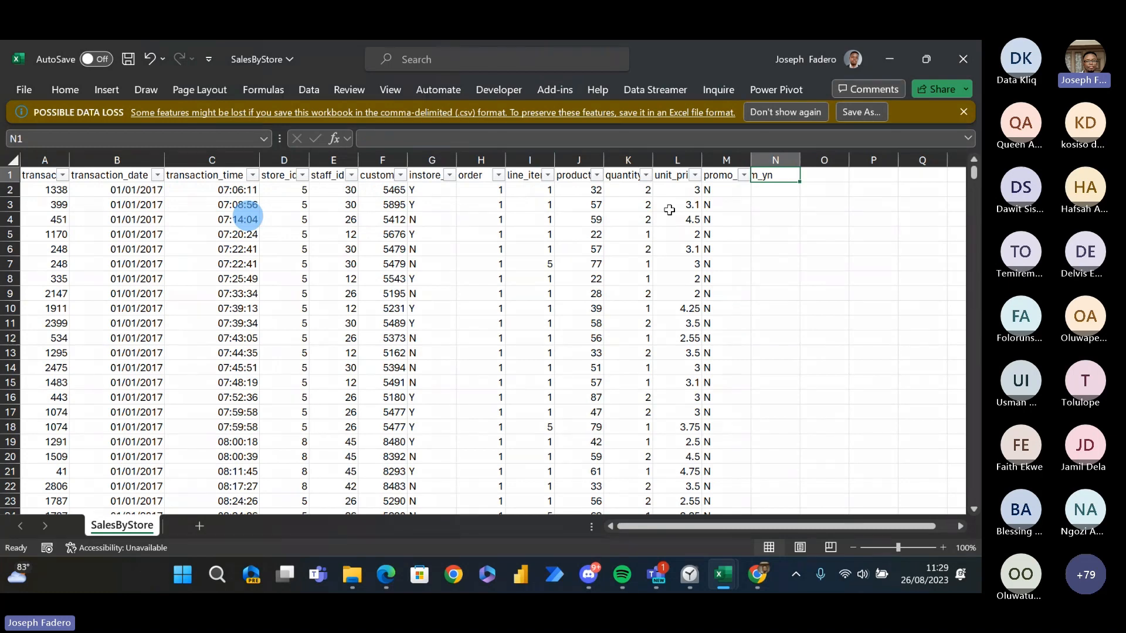
pyautogui.write('=')
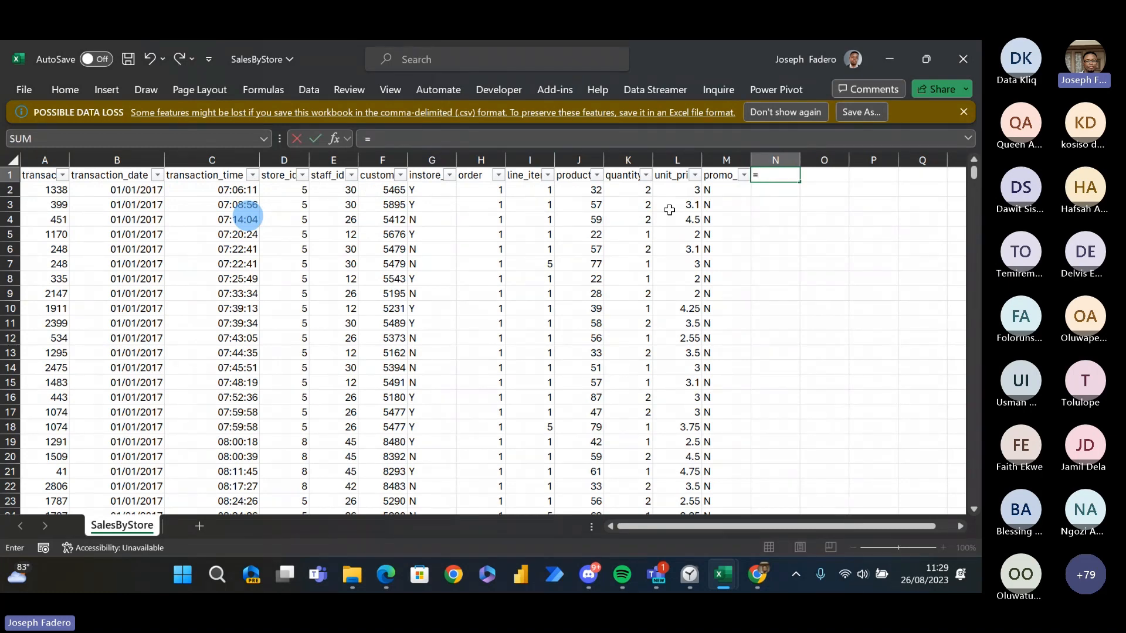
pyautogui.press('BackSpace')
pyautogui.press('Return')
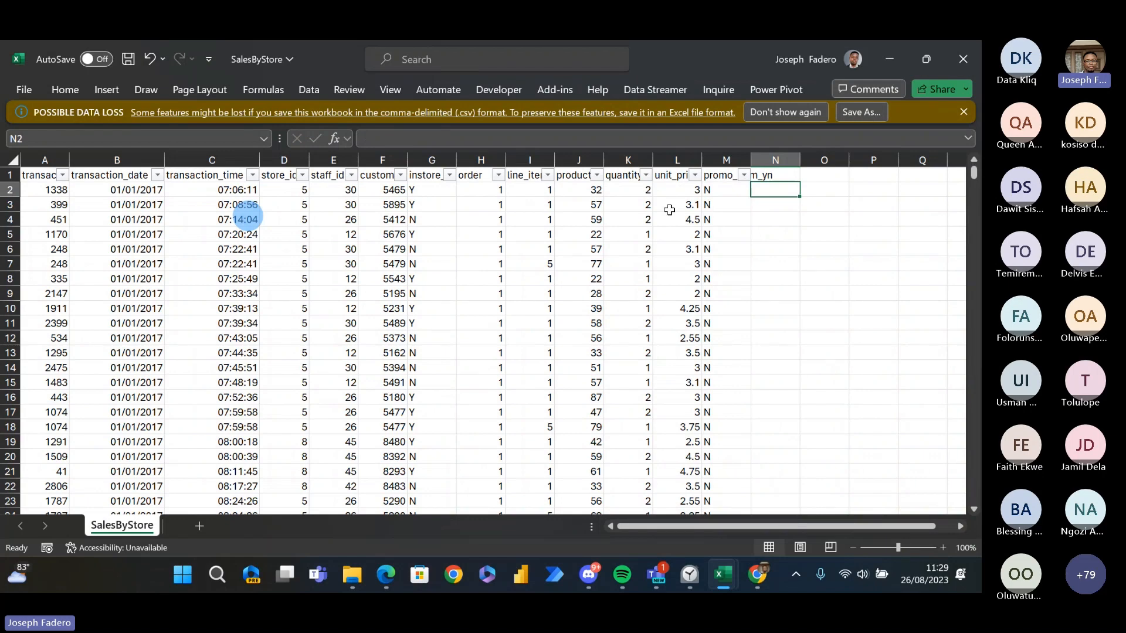
# - Trace the first sales record from the empty column N back through quantity to its store_id value
pyautogui.press('Left')
pyautogui.press('Left')
pyautogui.press('Left')
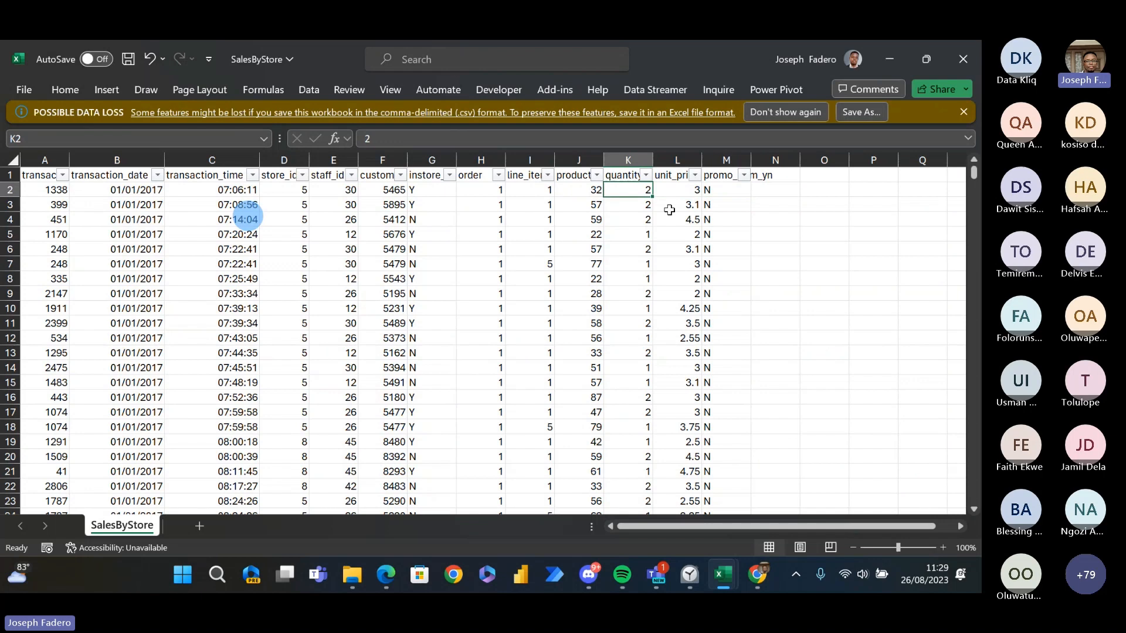
pyautogui.press('Left')
pyautogui.press('Left')
pyautogui.press('Left')
pyautogui.press('Left')
pyautogui.press('Left')
pyautogui.press('Left')
pyautogui.press('Left')
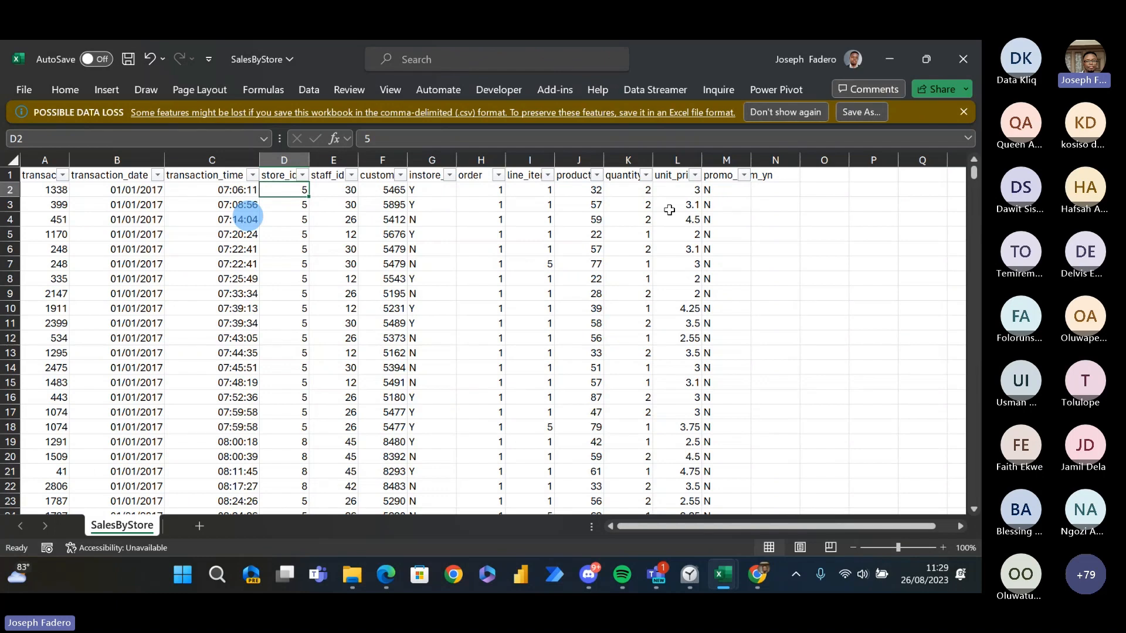
# - Examine the first sales record's values out to promo_item_yn, then back through quantity to the transaction column
pyautogui.press('Right')
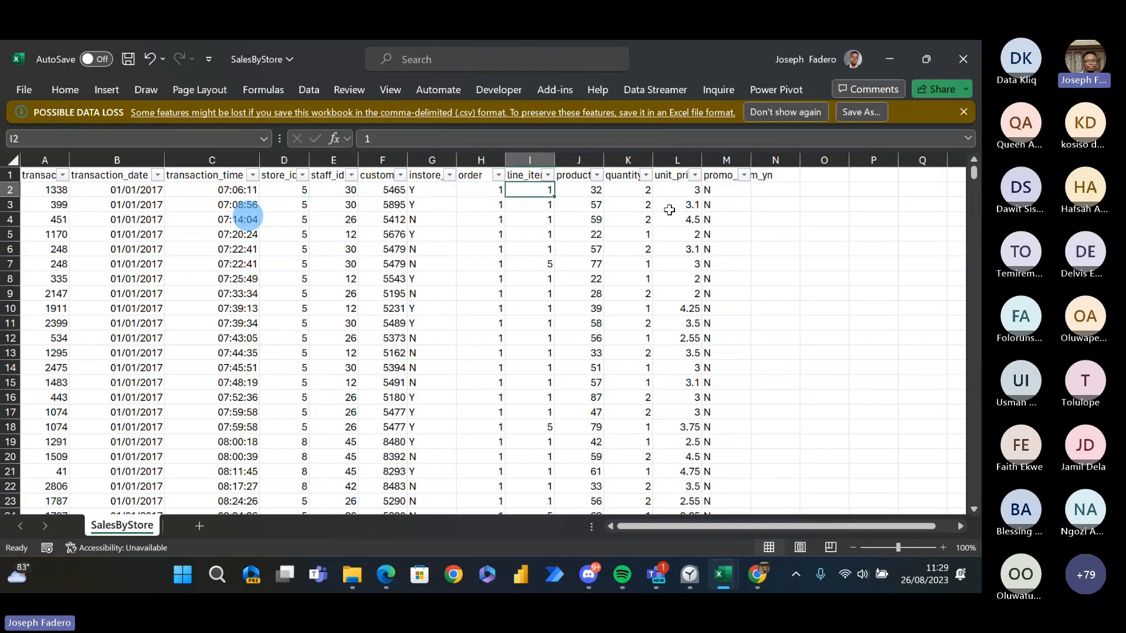
pyautogui.hotkey('ctrl', 'Right')
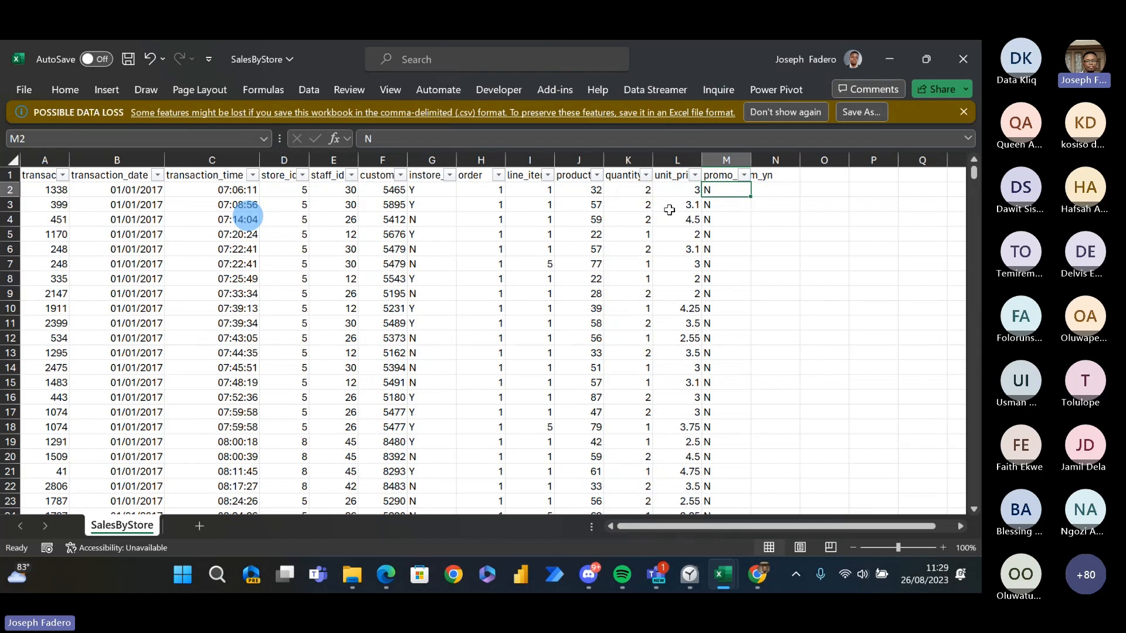
pyautogui.press('Left')
pyautogui.press('Left')
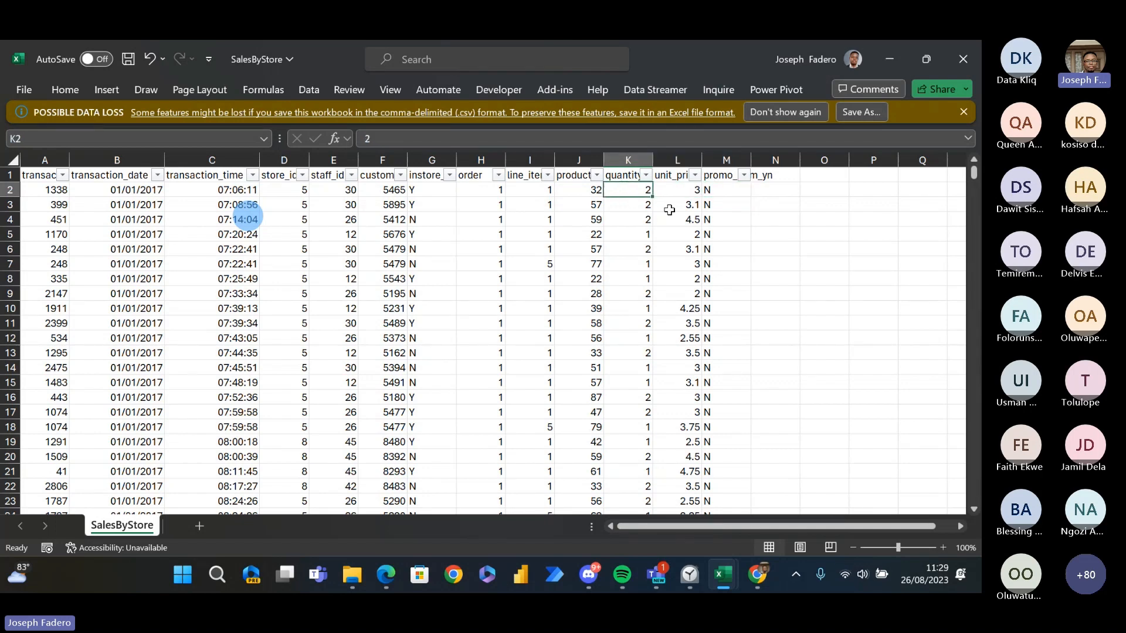
pyautogui.press('Left')
pyautogui.press('Left')
pyautogui.press('Left')
pyautogui.press('Left')
pyautogui.press('Left')
pyautogui.press('Left')
pyautogui.press('Left')
pyautogui.press('Left')
pyautogui.press('Left')
pyautogui.press('Left')
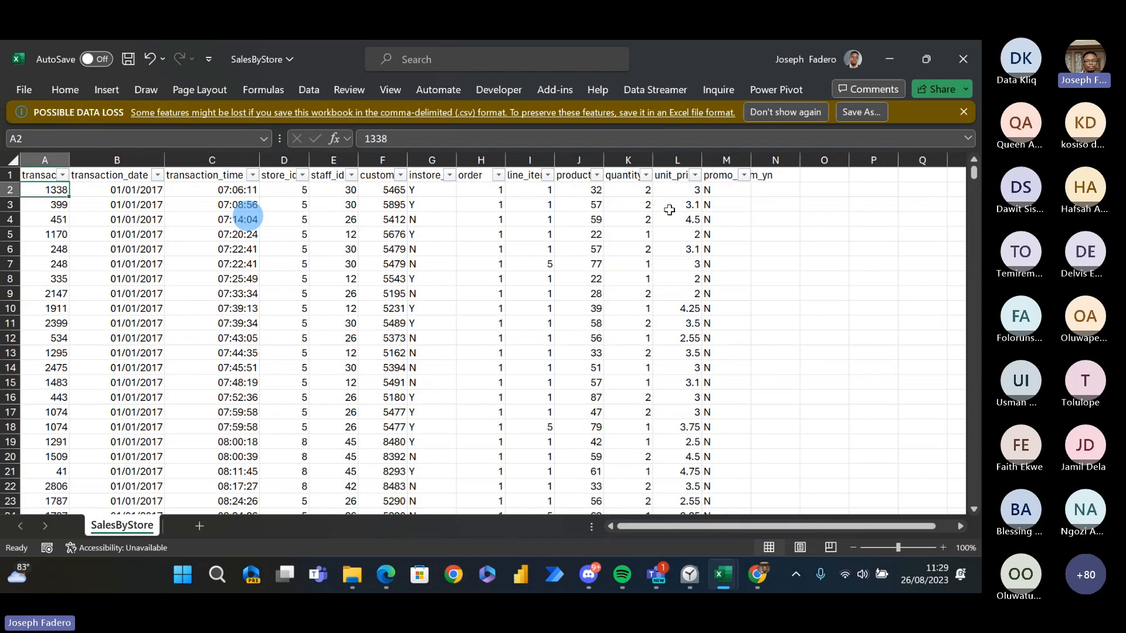
# - Review the sales header row through promo_item_yn and the empty columns beyond it, then return to the first column
pyautogui.press('Up')
pyautogui.hotkey('ctrl', 'Right')
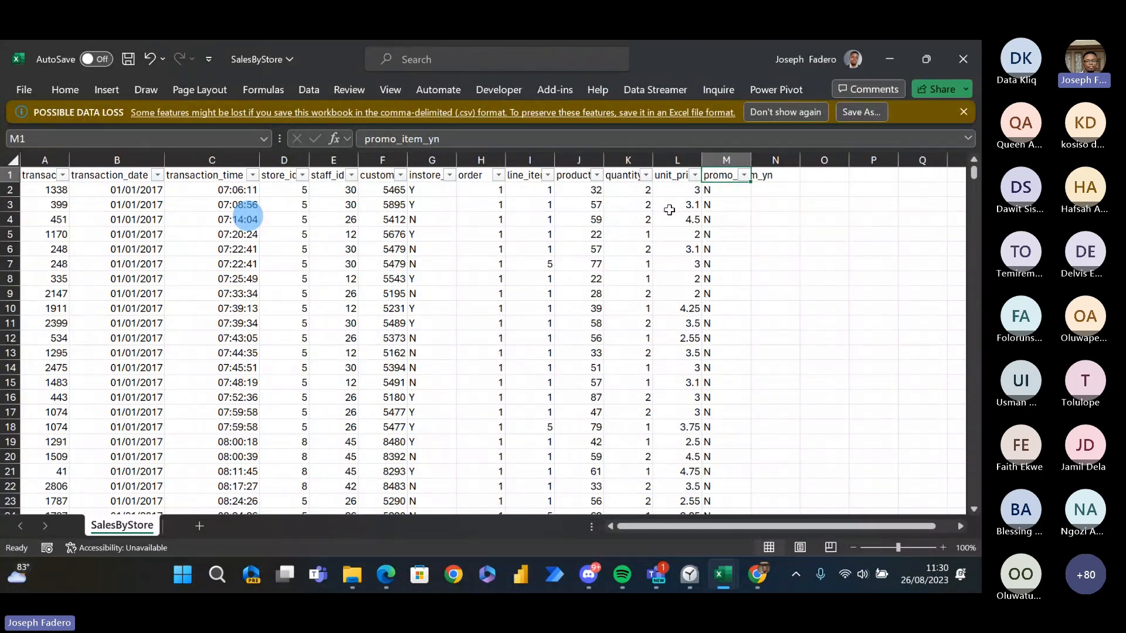
pyautogui.press('Right')
pyautogui.press('Right')
pyautogui.press('Down')
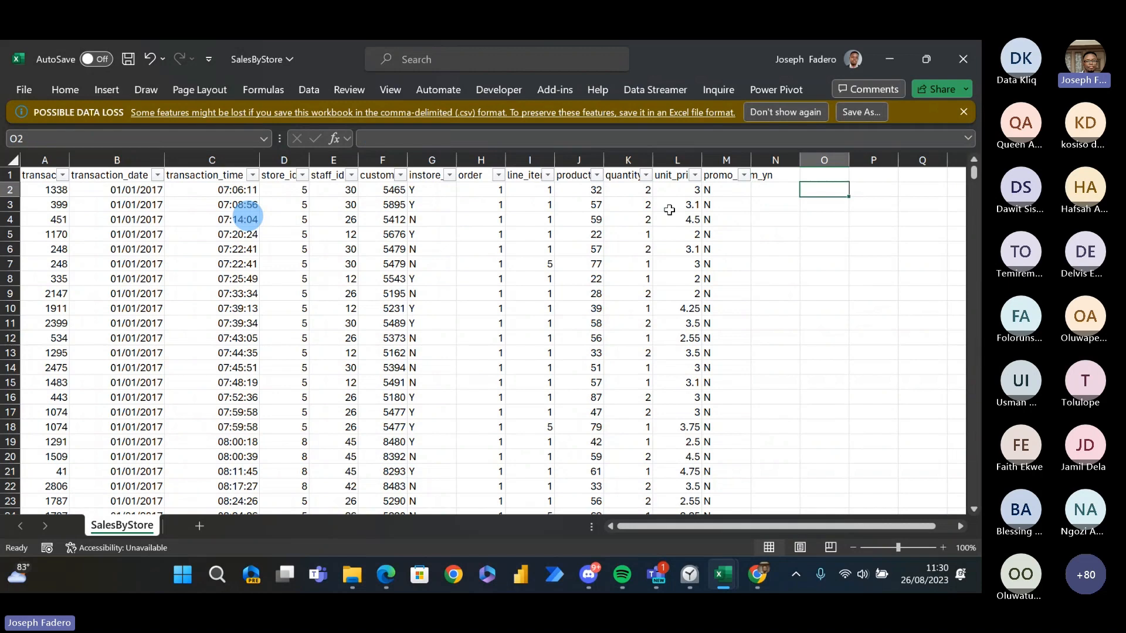
pyautogui.press('Right')
pyautogui.press('Down')
pyautogui.press('Left')
pyautogui.press('Left')
pyautogui.press('Left')
pyautogui.press('Left')
pyautogui.press('Left')
pyautogui.press('Left')
pyautogui.press('Left')
pyautogui.press('Left')
pyautogui.press('Left')
pyautogui.press('Left')
pyautogui.press('Left')
pyautogui.press('Left')
pyautogui.press('Left')
pyautogui.press('Left')
pyautogui.press('Left')
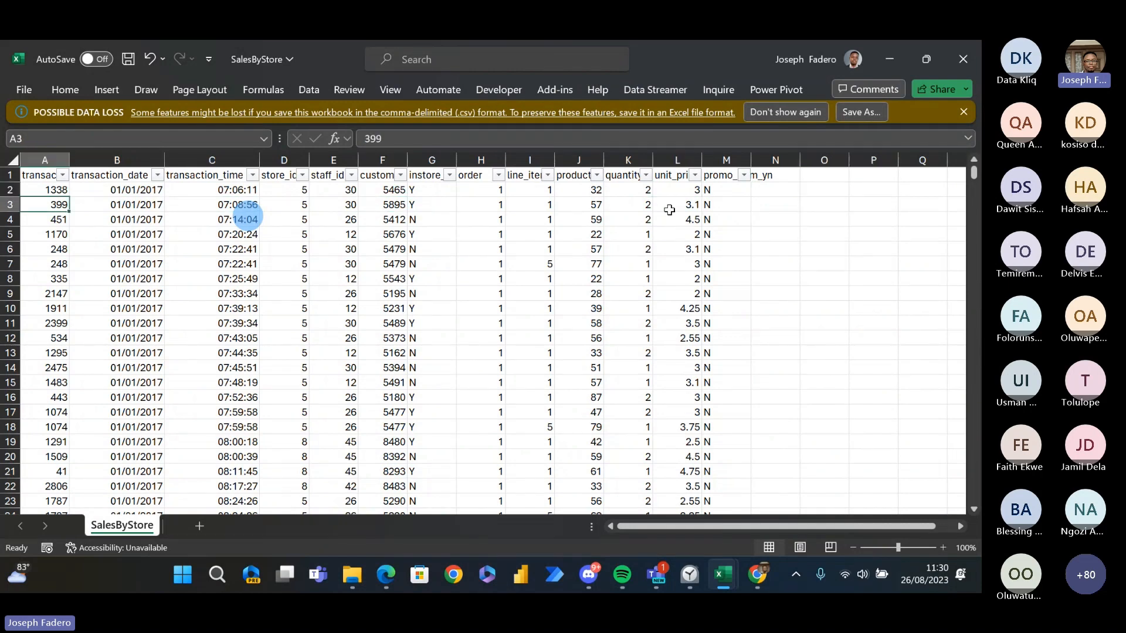
# - Jump to the last sales record, then go back to the first record and move across it to the empty column N
pyautogui.hotkey('ctrl', 'Down')
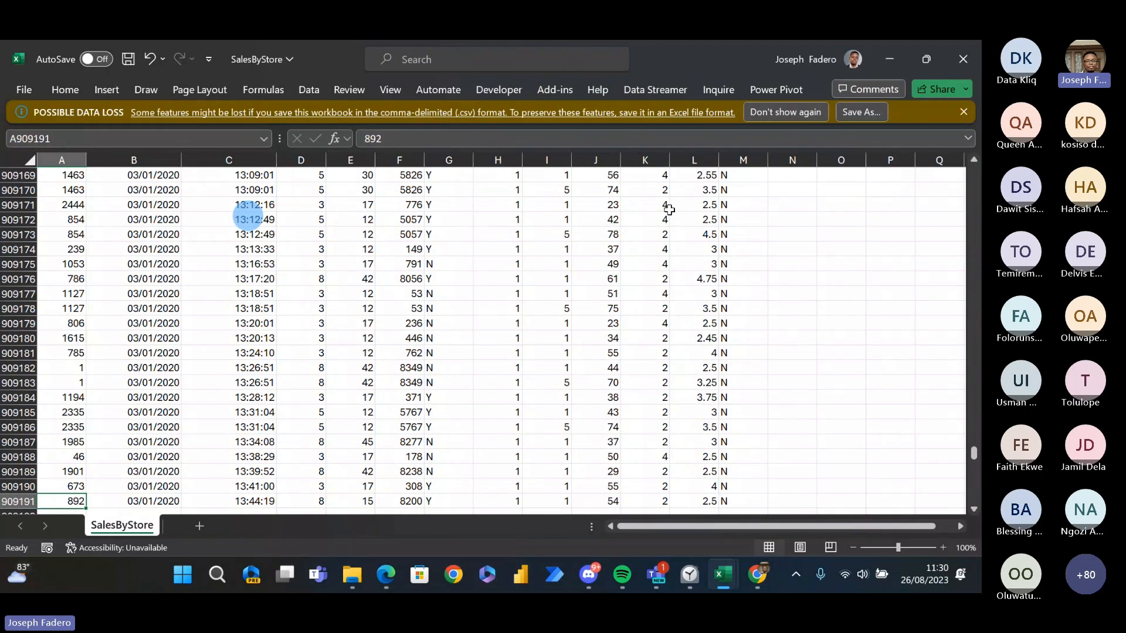
pyautogui.hotkey('ctrl', 'Home')
pyautogui.press('Right')
pyautogui.press('Right')
pyautogui.press('Right')
pyautogui.press('Right')
pyautogui.press('Right')
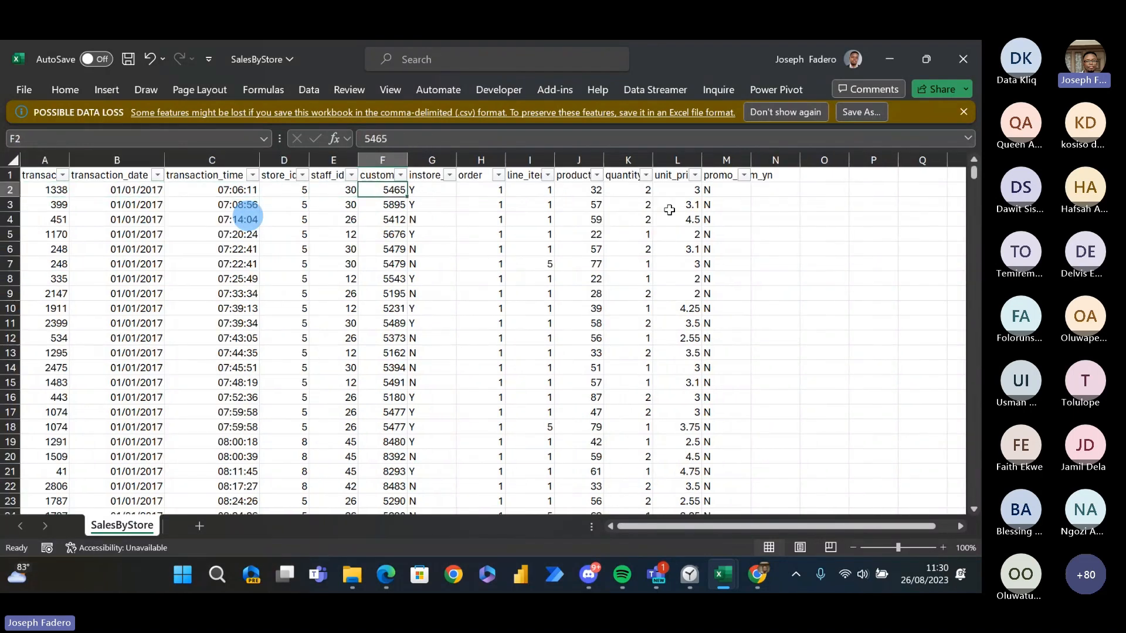
pyautogui.press('Right')
pyautogui.press('Right')
pyautogui.press('Right')
pyautogui.press('Right')
pyautogui.press('Right')
pyautogui.press('Right')
pyautogui.press('Right')
pyautogui.press('Right')
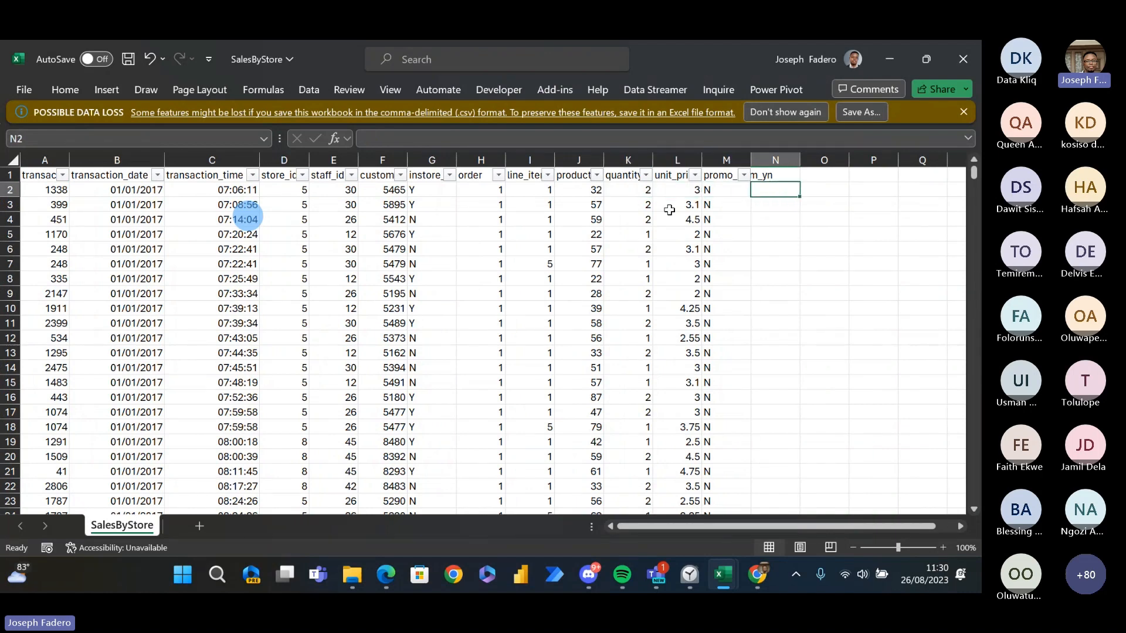
pyautogui.press('Up')
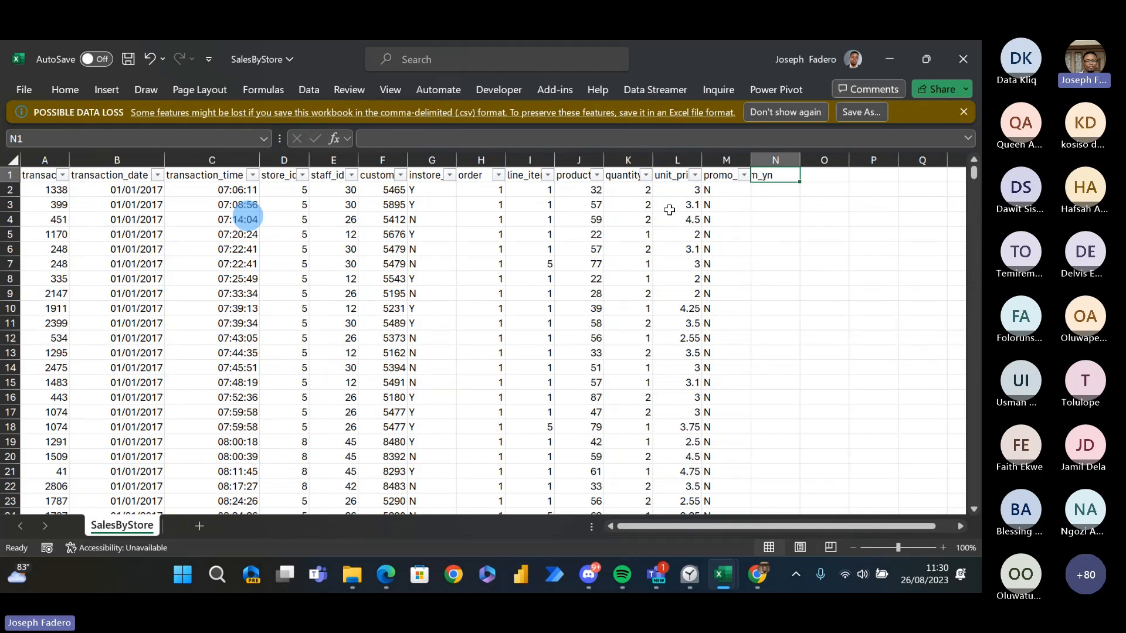
# - Switch to the Data Modeling Fundamentals PDF in Edge and show the Normalization slide on page 11
pyautogui.hotkey('alt', 'Tab')
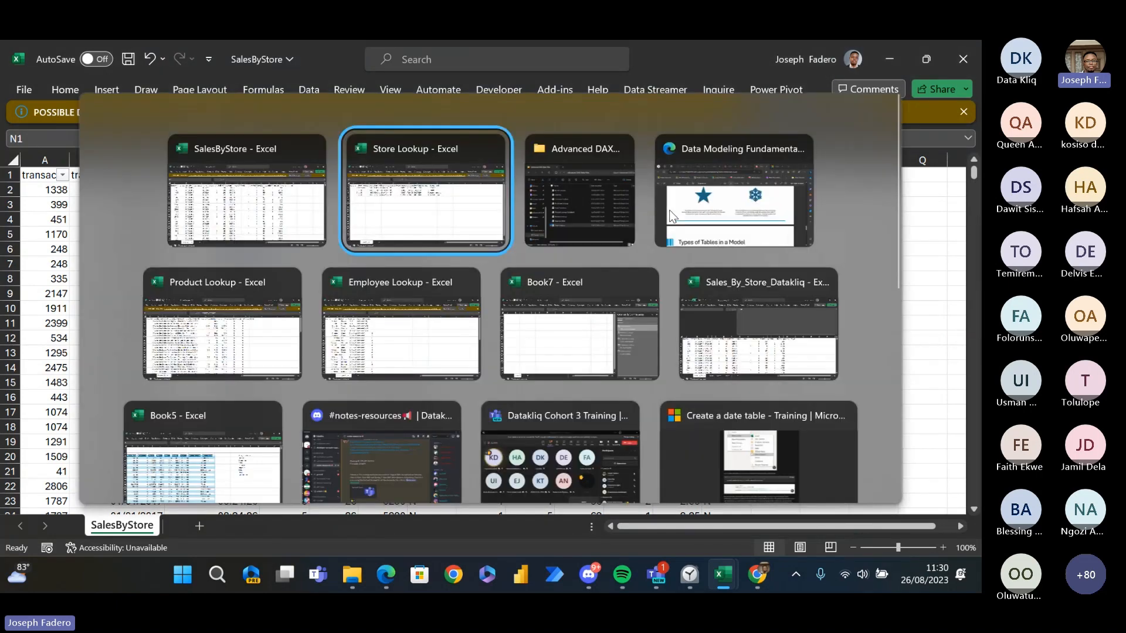
pyautogui.click(673, 217)
pyautogui.scroll(-15, 673, 217)
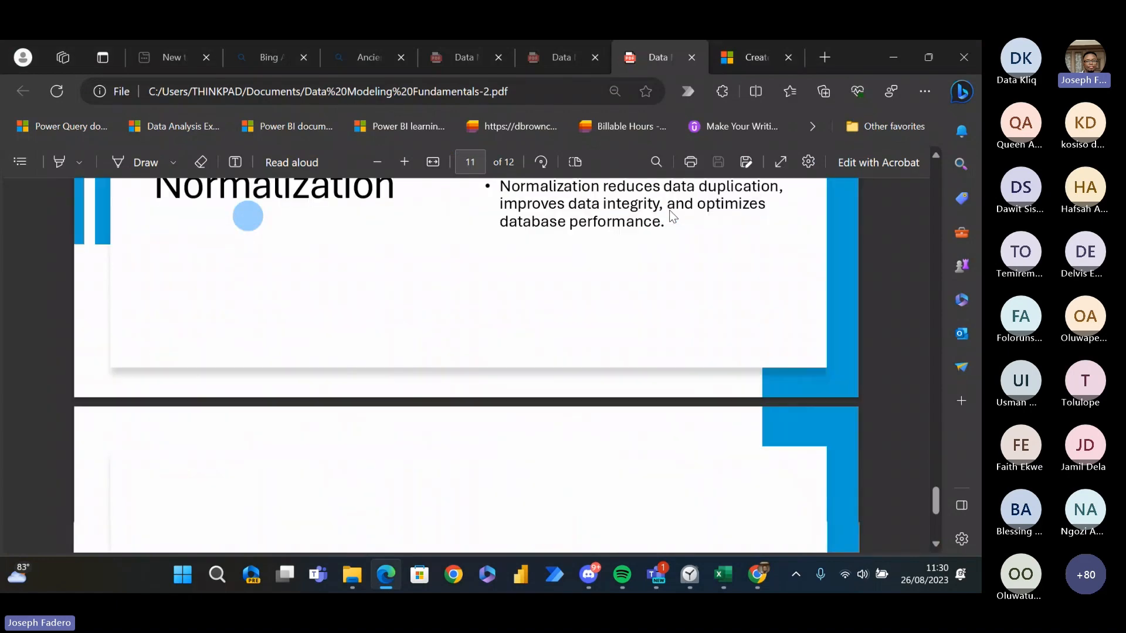
pyautogui.scroll(1, 673, 216)
pyautogui.scroll(4, 672, 217)
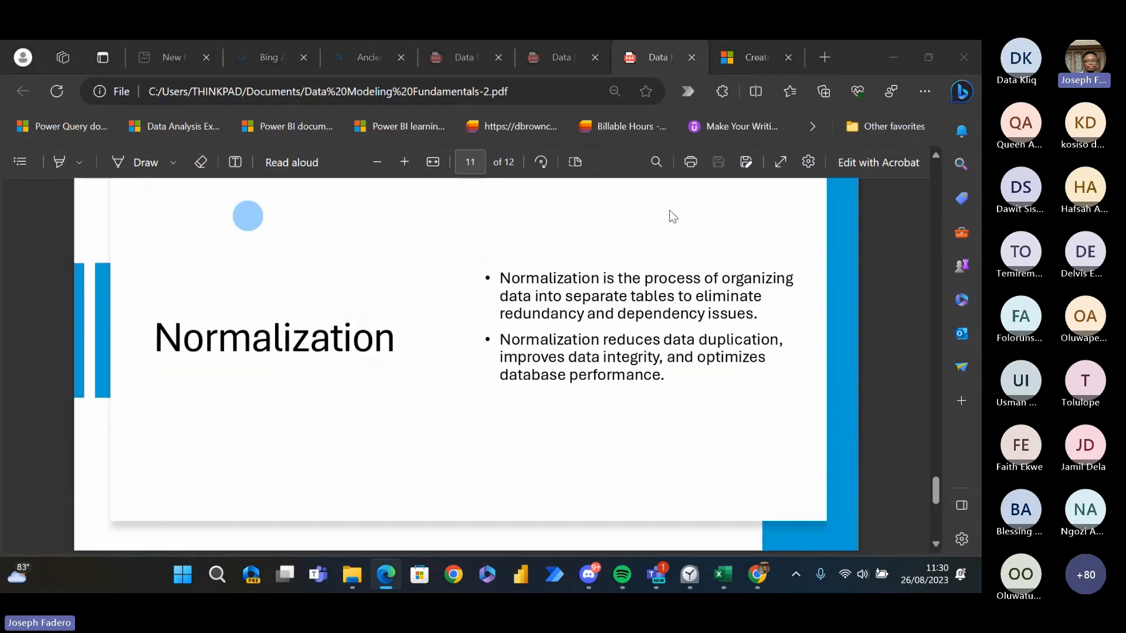
# - Return to the SalesByStore workbook and point out the empty cells N1 and N2 beside the sales table
pyautogui.hotkey('alt', 'Tab')
pyautogui.press('Down')
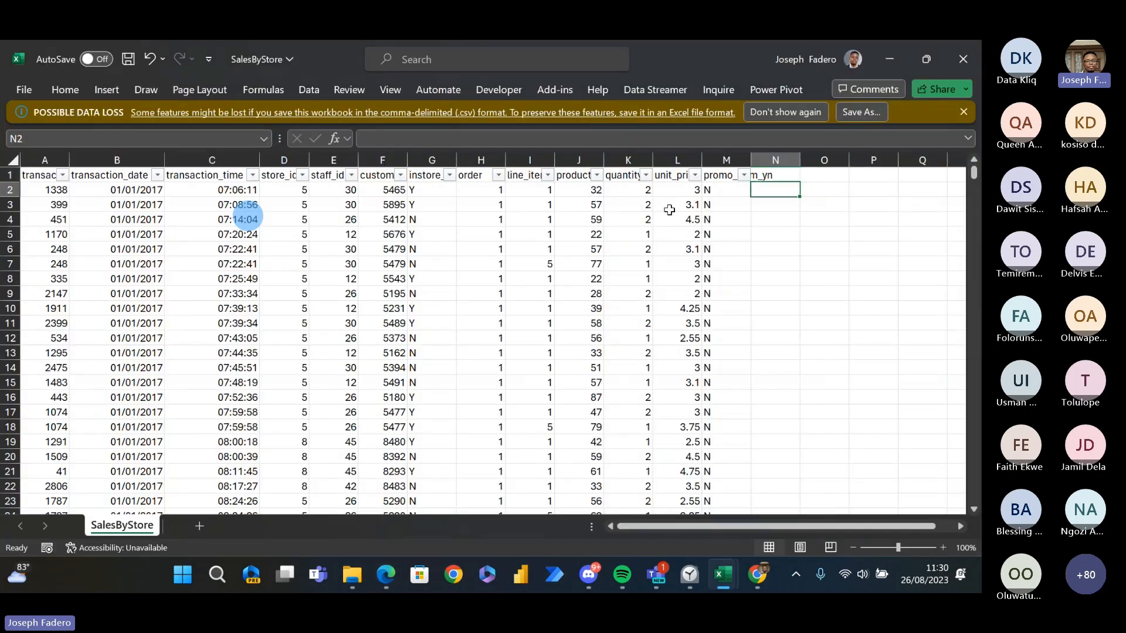
pyautogui.press('Up')
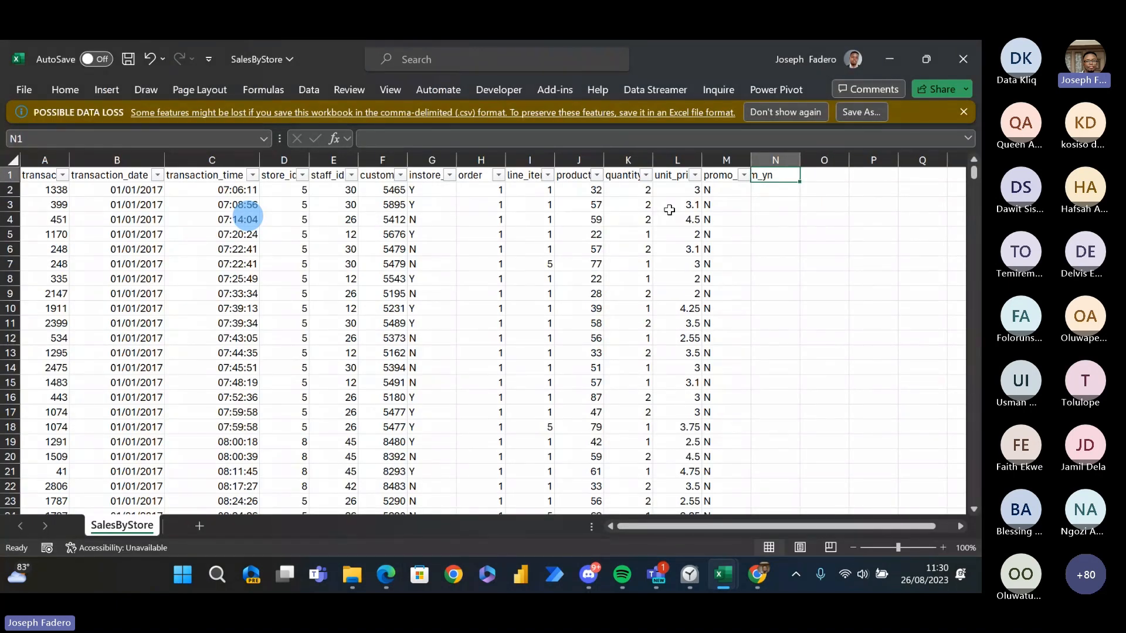
pyautogui.press('Down')
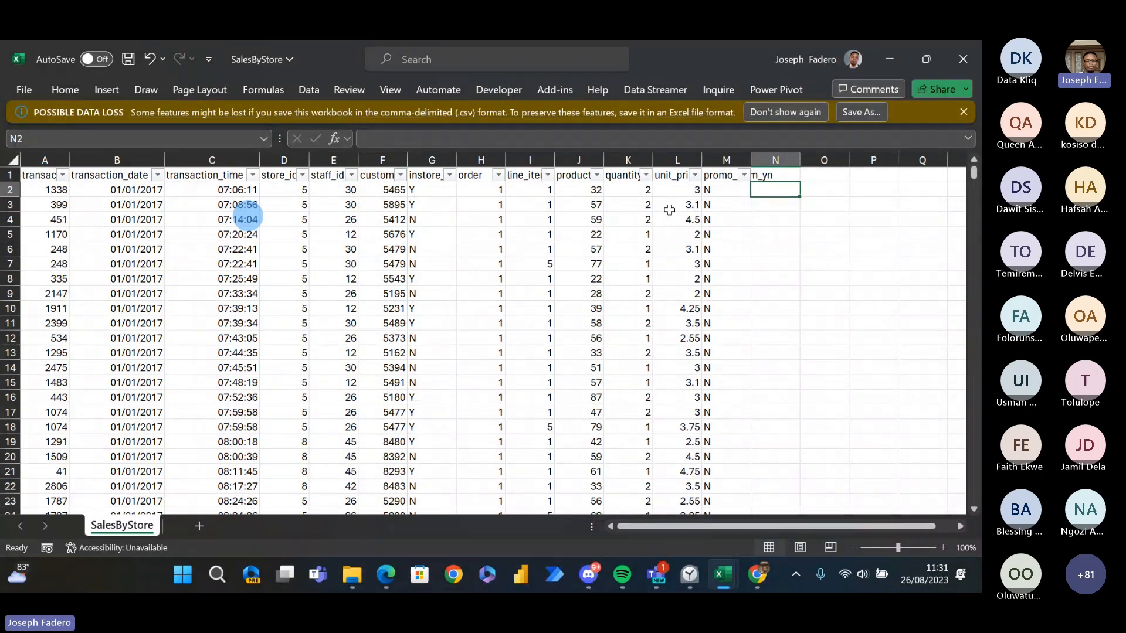
# - Show the Denormalization slide on page 12 of the PDF in Edge and compare it with the SalesByStore sheet in Excel
pyautogui.hotkey('alt', 'Tab')
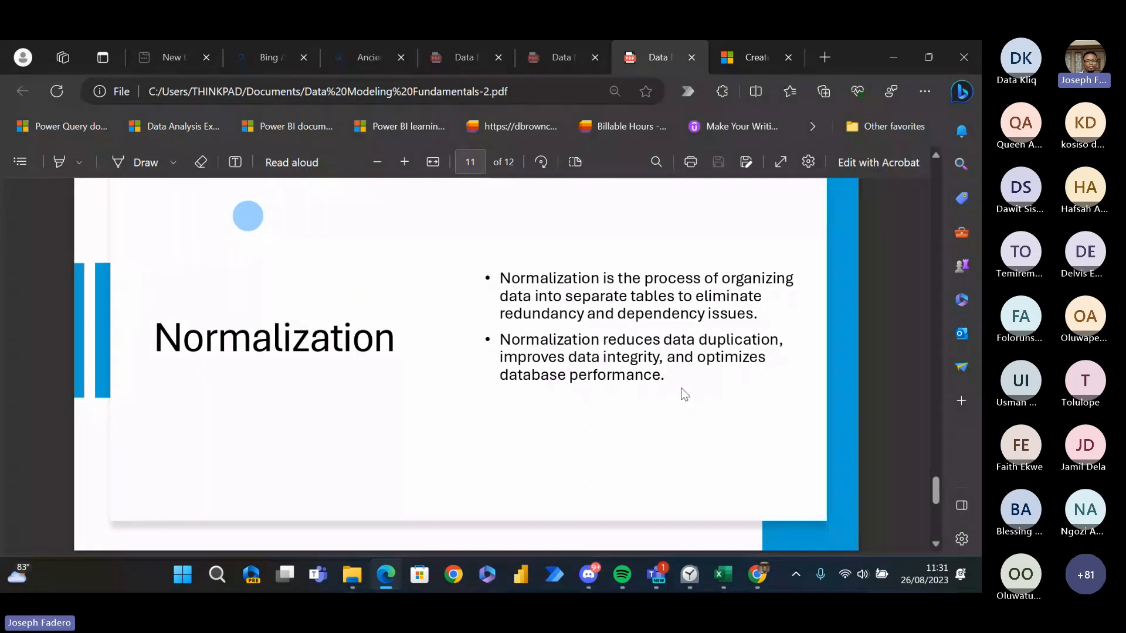
pyautogui.moveTo(934, 491); pyautogui.dragTo(945, 519)
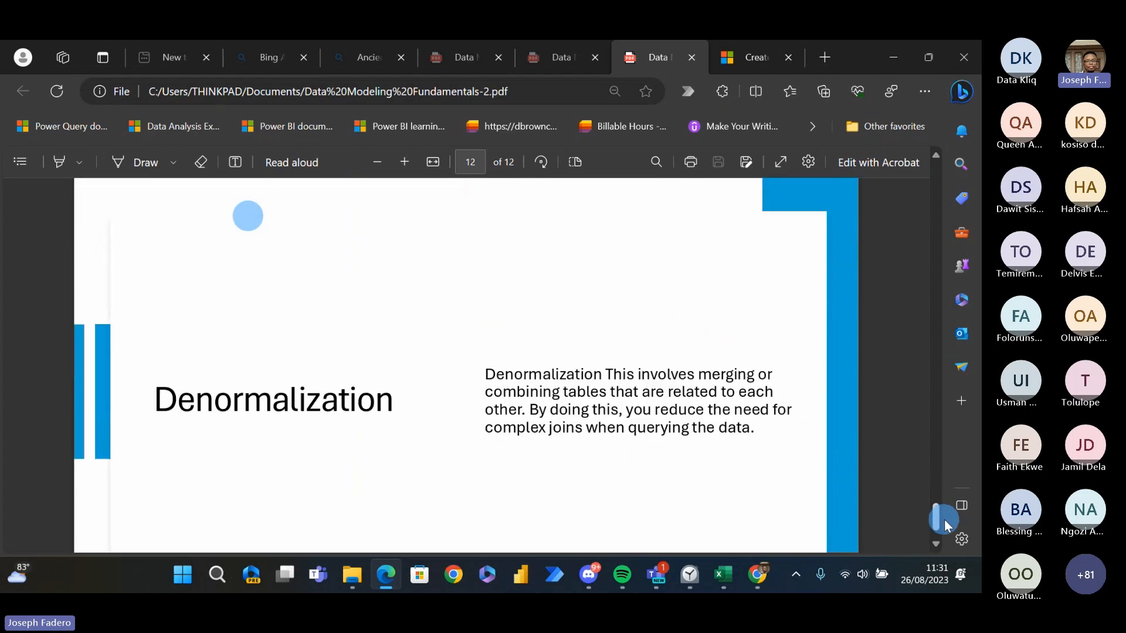
pyautogui.hotkey('alt', 'Tab')
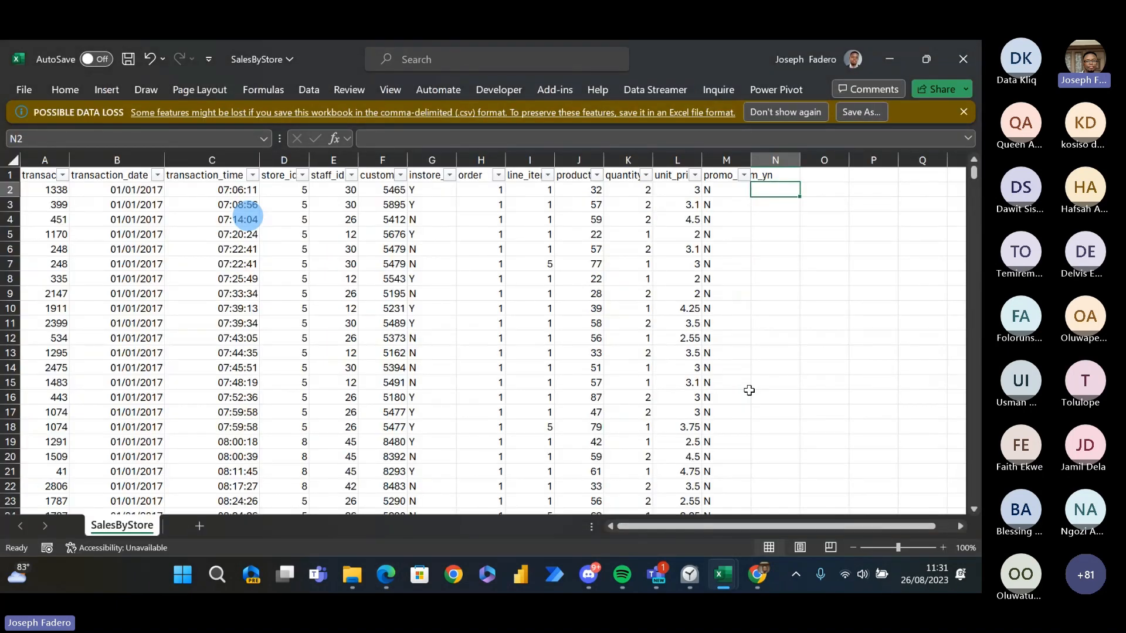
pyautogui.hotkey('alt', 'Tab')
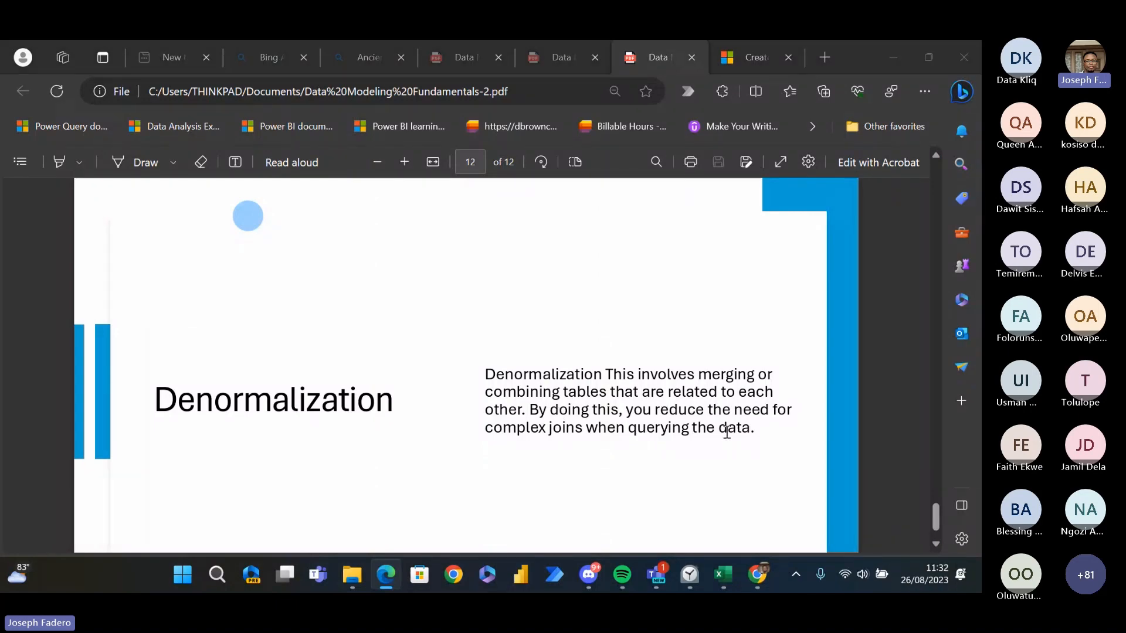
pyautogui.hotkey('alt', 'Tab')
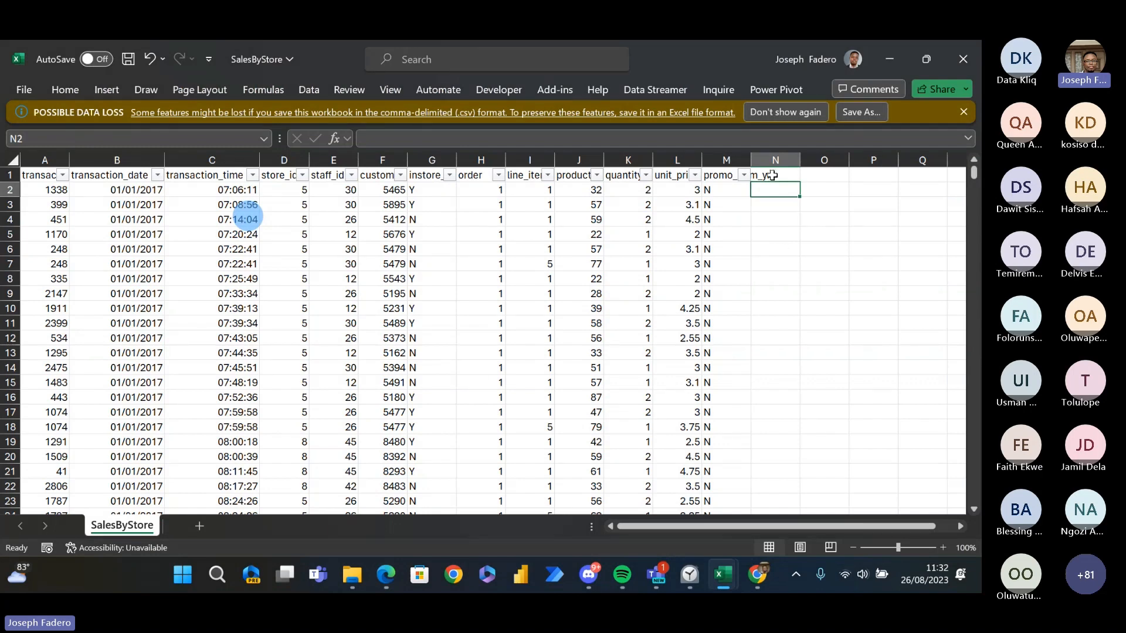
# - Trace the sales headers from the empty cell N1 back to staff_id, then return to N1
pyautogui.click(771, 176)
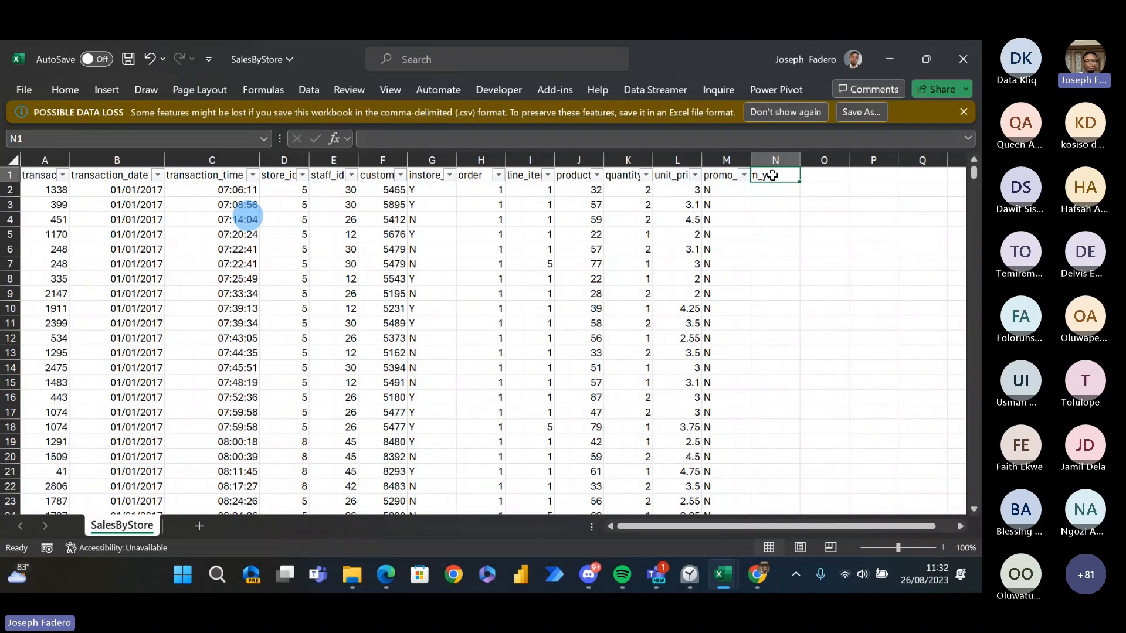
pyautogui.press('Left')
pyautogui.press('Left')
pyautogui.press('Left')
pyautogui.press('Left')
pyautogui.press('Left')
pyautogui.press('Left')
pyautogui.press('Left')
pyautogui.press('Left')
pyautogui.press('Left')
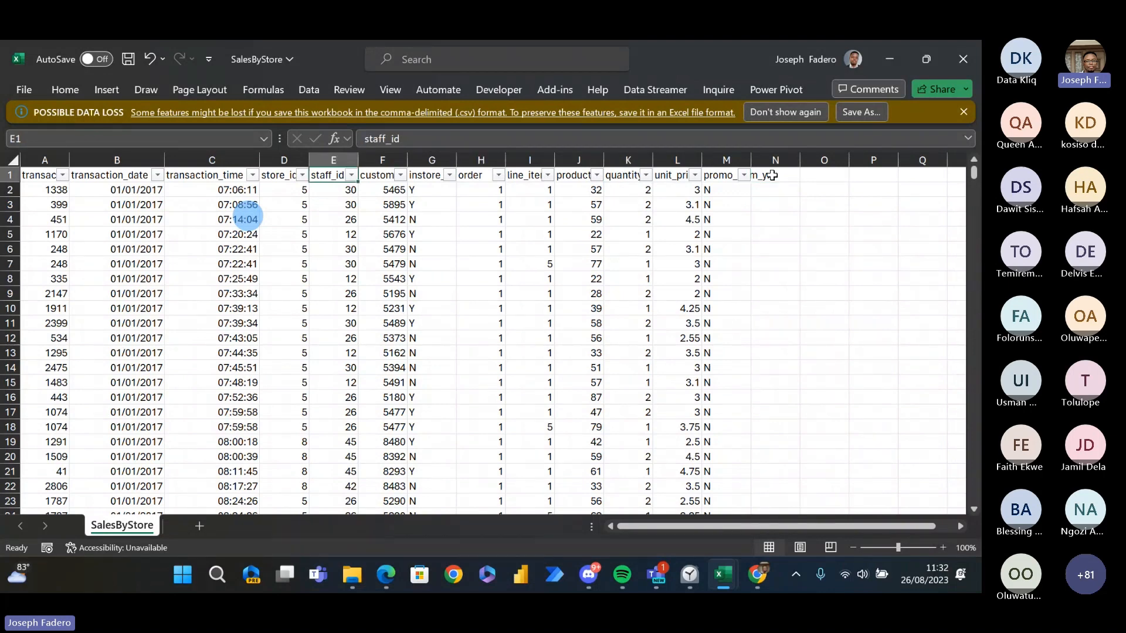
pyautogui.press('Right')
pyautogui.press('Right')
pyautogui.press('Right')
pyautogui.press('Right')
pyautogui.press('Right')
pyautogui.press('Right')
pyautogui.press('Right')
pyautogui.press('Right')
pyautogui.press('Right')
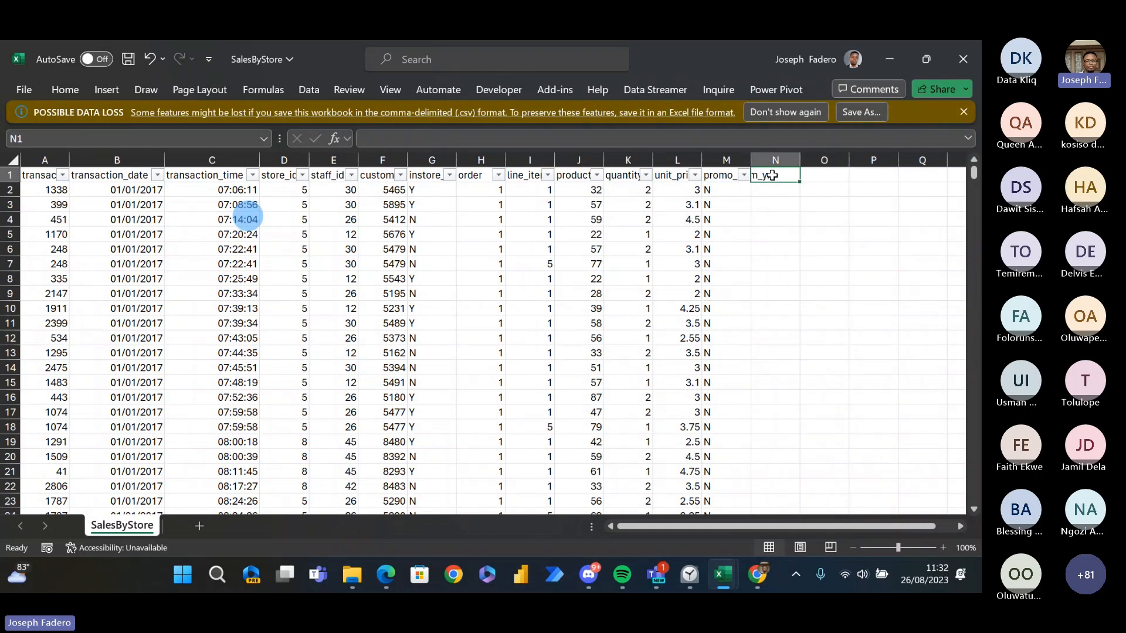
# - Review the headers from promo_item_yn back to customer_id, then select the second record's value in column G
pyautogui.press('Left')
pyautogui.press('Left')
pyautogui.press('Left')
pyautogui.press('Left')
pyautogui.press('Left')
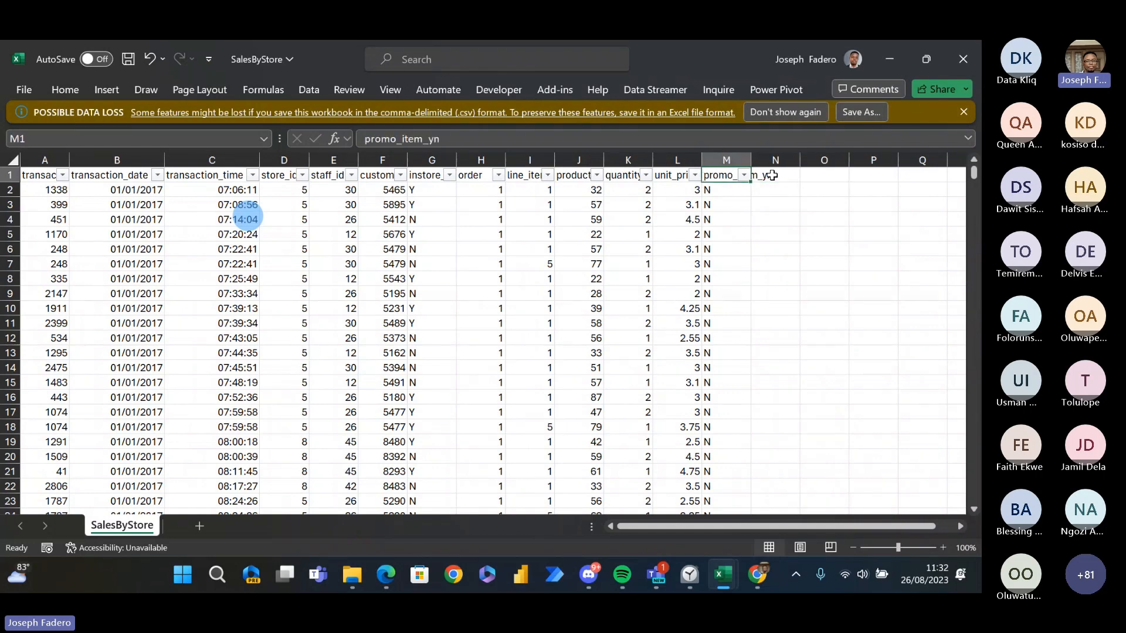
pyautogui.press('Left')
pyautogui.press('Left')
pyautogui.press('Left')
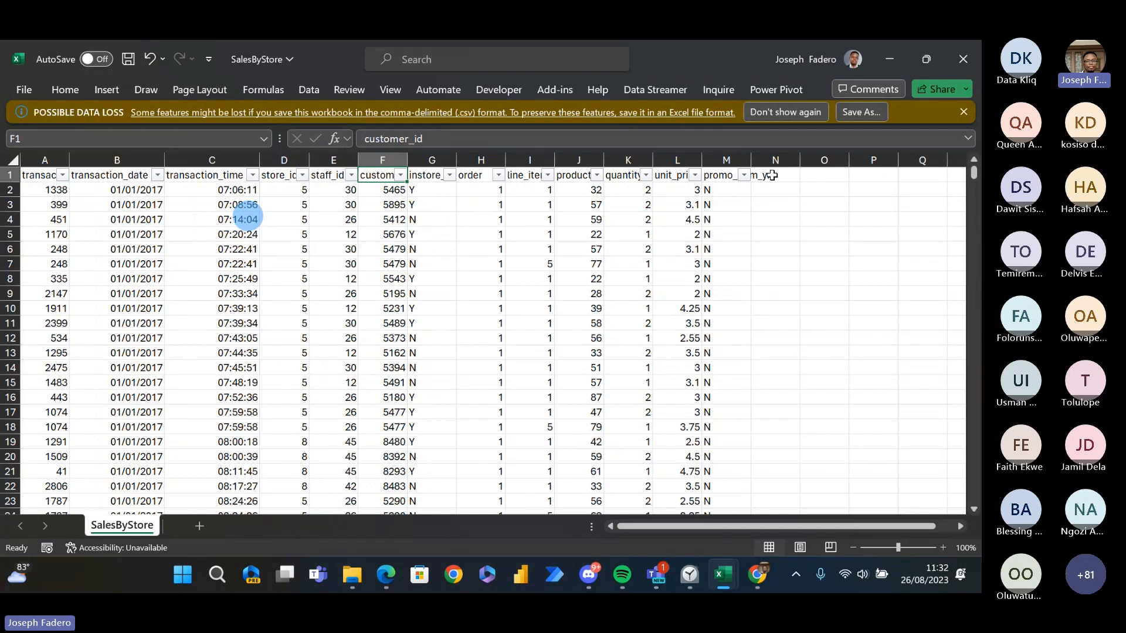
pyautogui.click(432, 205)
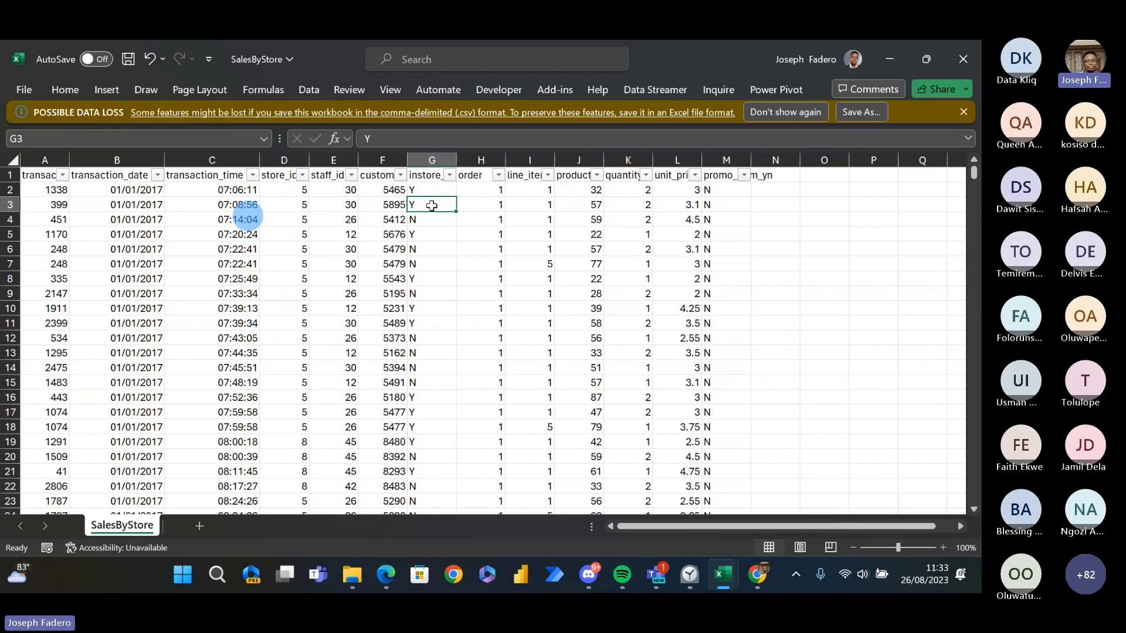
# - Switch to the Data Modeling Fundamentals PDF in Edge and show the fact, dimension and bridge table definitions on page 10
pyautogui.hotkey('alt', 'Tab')
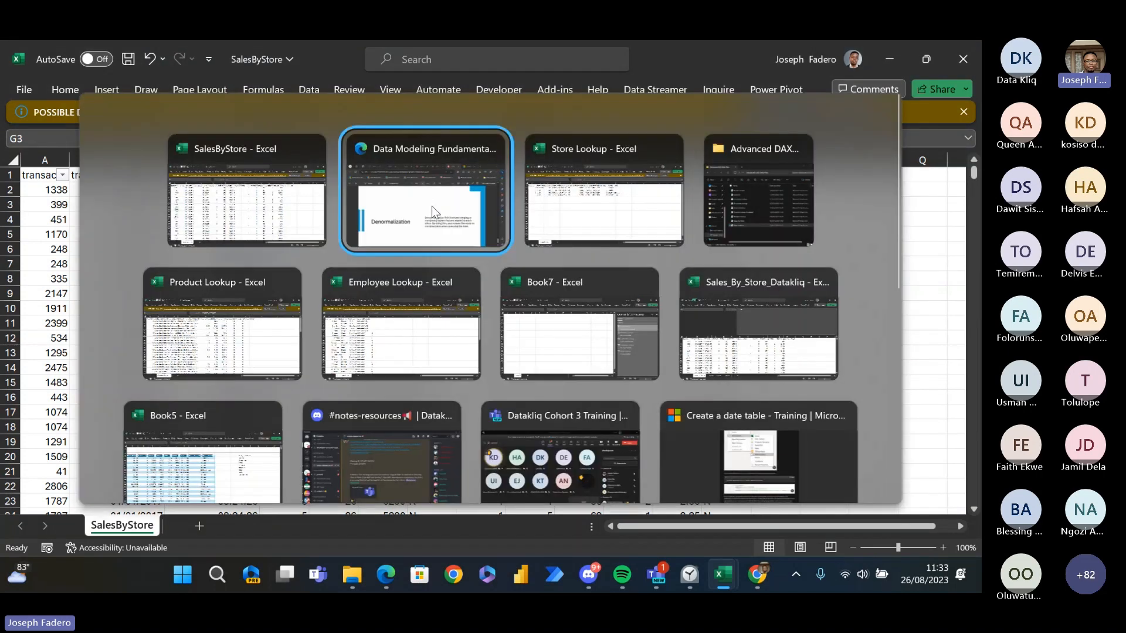
pyautogui.scroll(5, 433, 208)
pyautogui.scroll(8, 432, 207)
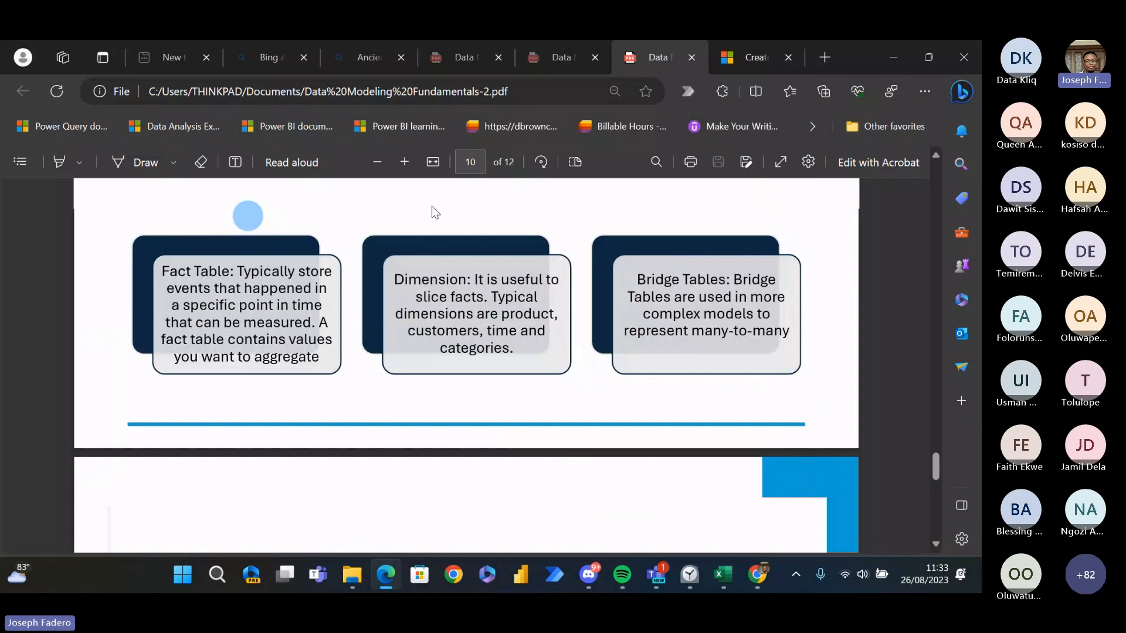
# - Show the Primary and Foreign Keys slide on page 8 of the PDF
pyautogui.scroll(4, 435, 212)
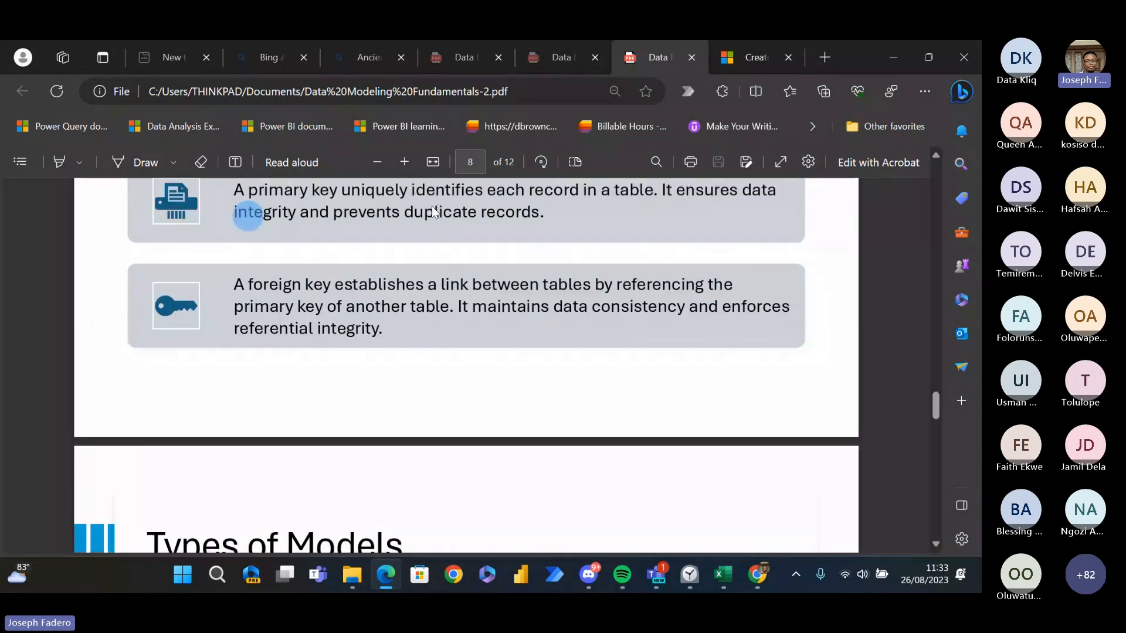
pyautogui.scroll(3, 433, 211)
pyautogui.scroll(-1, 435, 212)
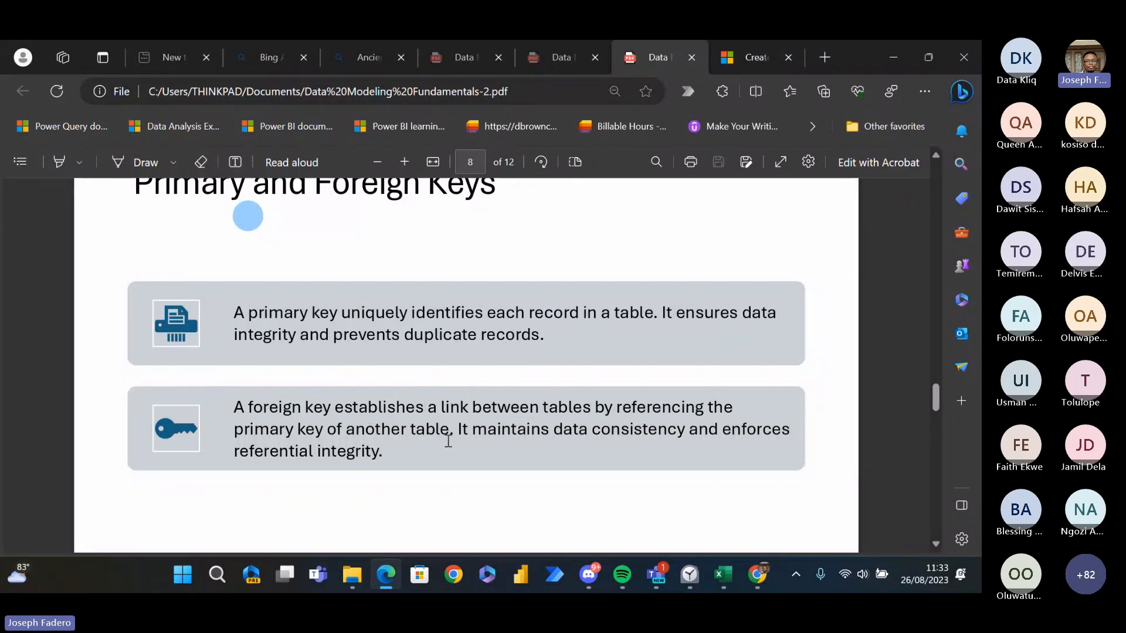
# - Switch to the SalesByStore sheet in Excel and move from the instore column to the transaction_time header in C1
pyautogui.hotkey('alt', 'Tab')
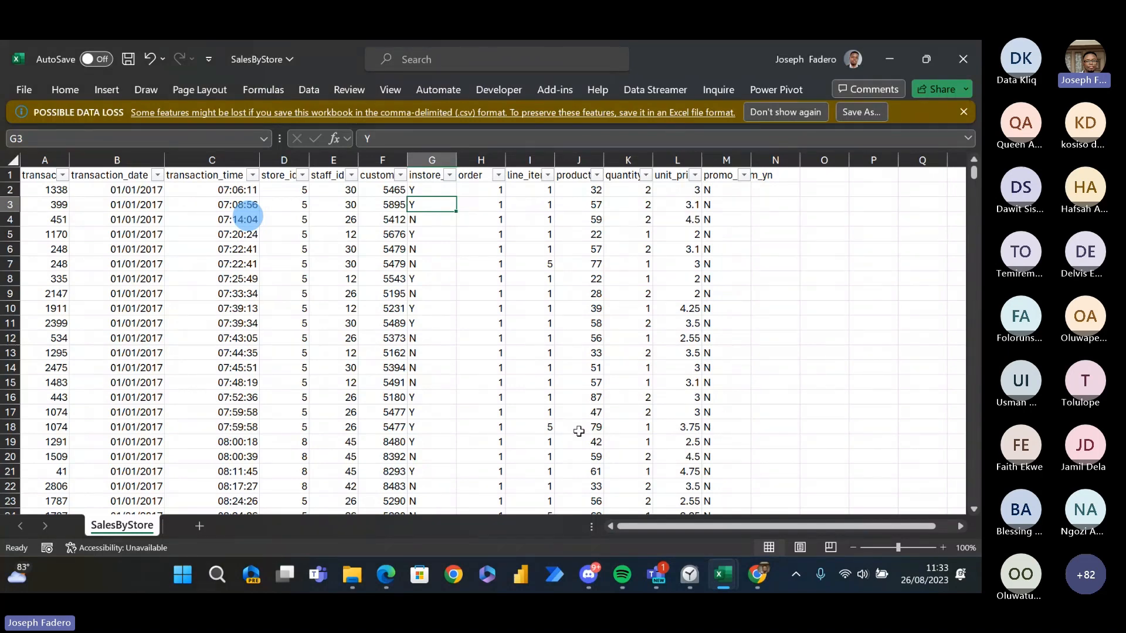
pyautogui.press('Left')
pyautogui.press('Left')
pyautogui.press('Up')
pyautogui.press('Up')
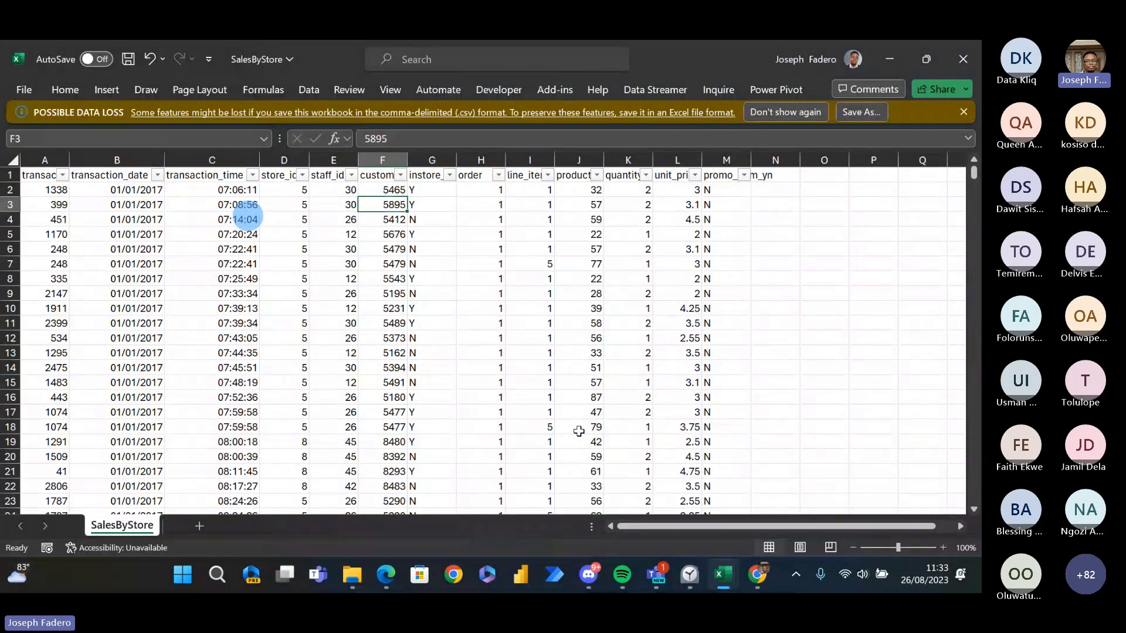
pyautogui.press('Left')
pyautogui.press('Left')
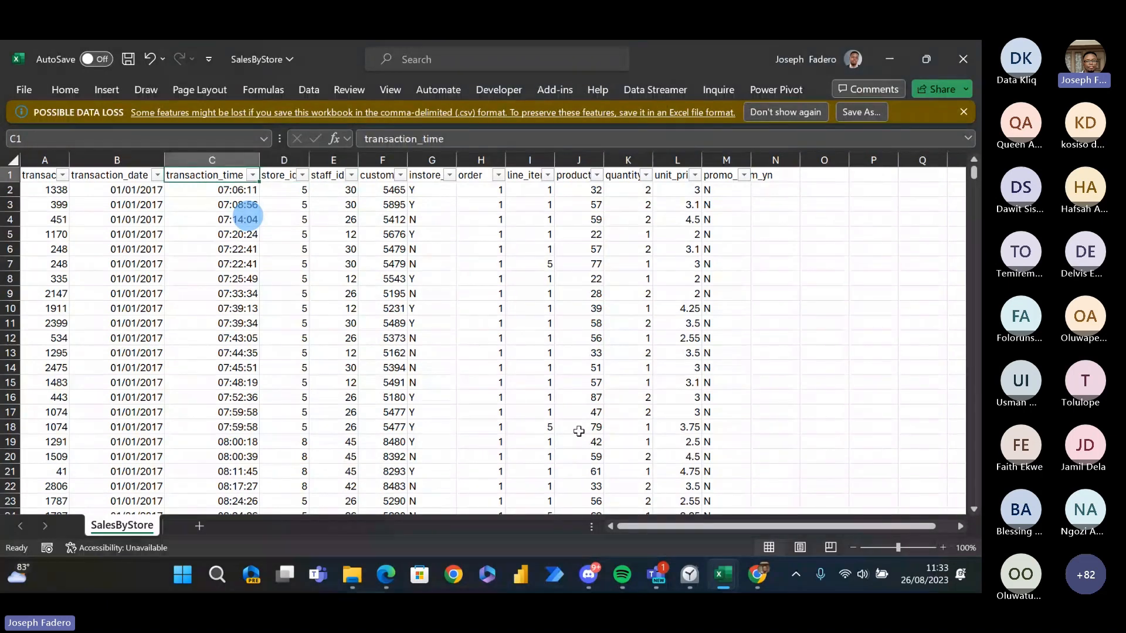
# - Trace the store_id and staff_id headers, check the first customer_id value in F2, and return to its header in F1
pyautogui.press('Right')
pyautogui.press('Right')
pyautogui.press('Left')
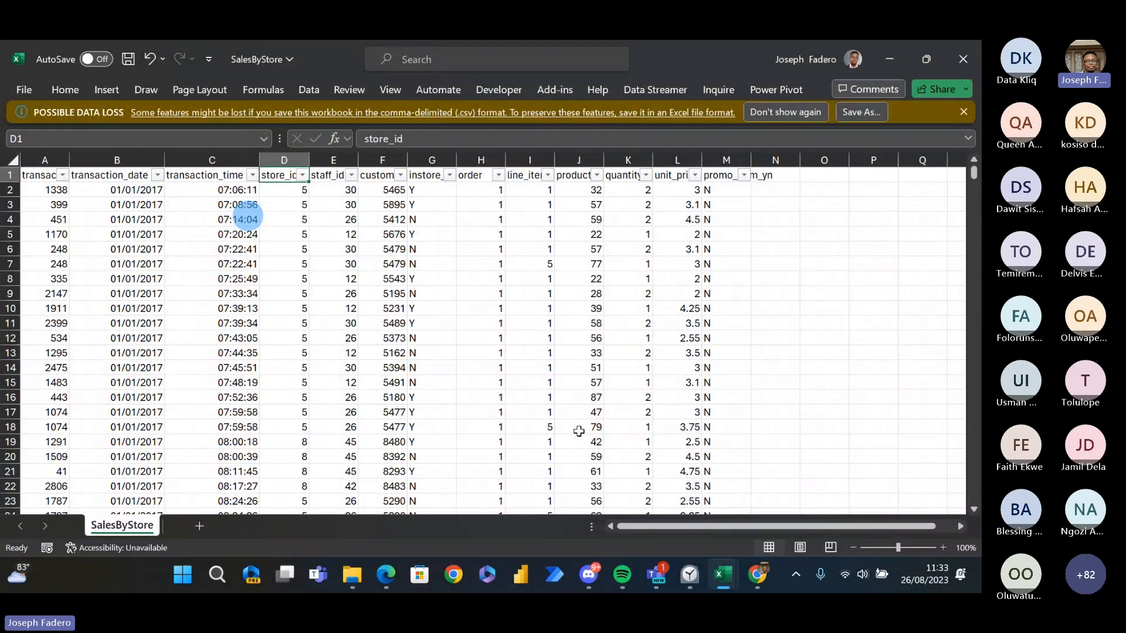
pyautogui.press('Right')
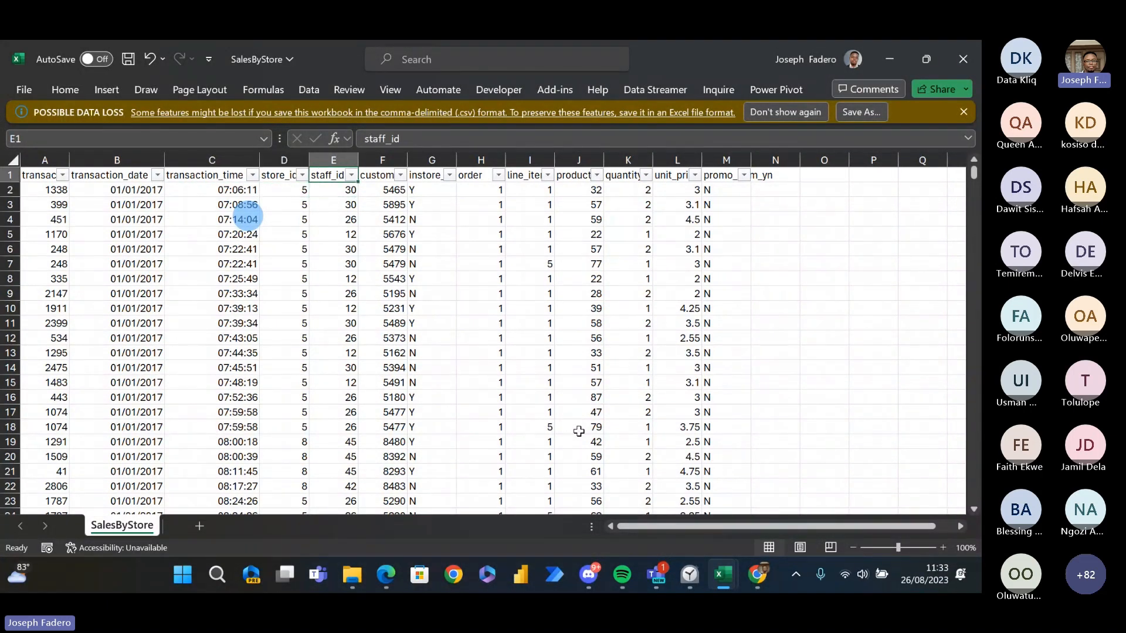
pyautogui.press('Right')
pyautogui.press('Down')
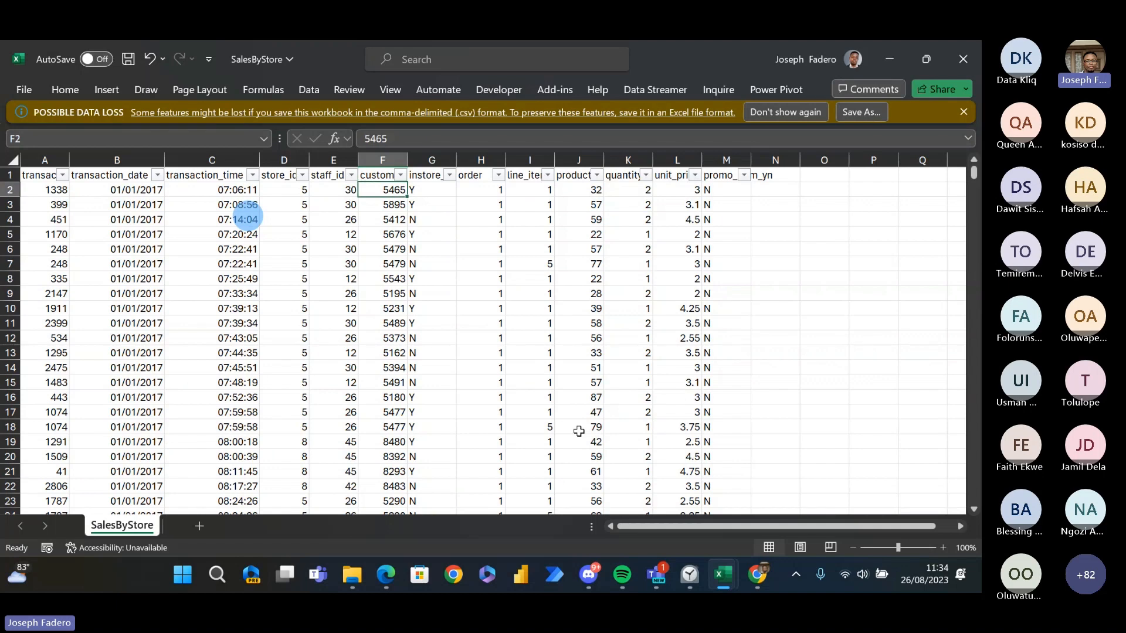
pyautogui.hotkey('ctrl', 't')
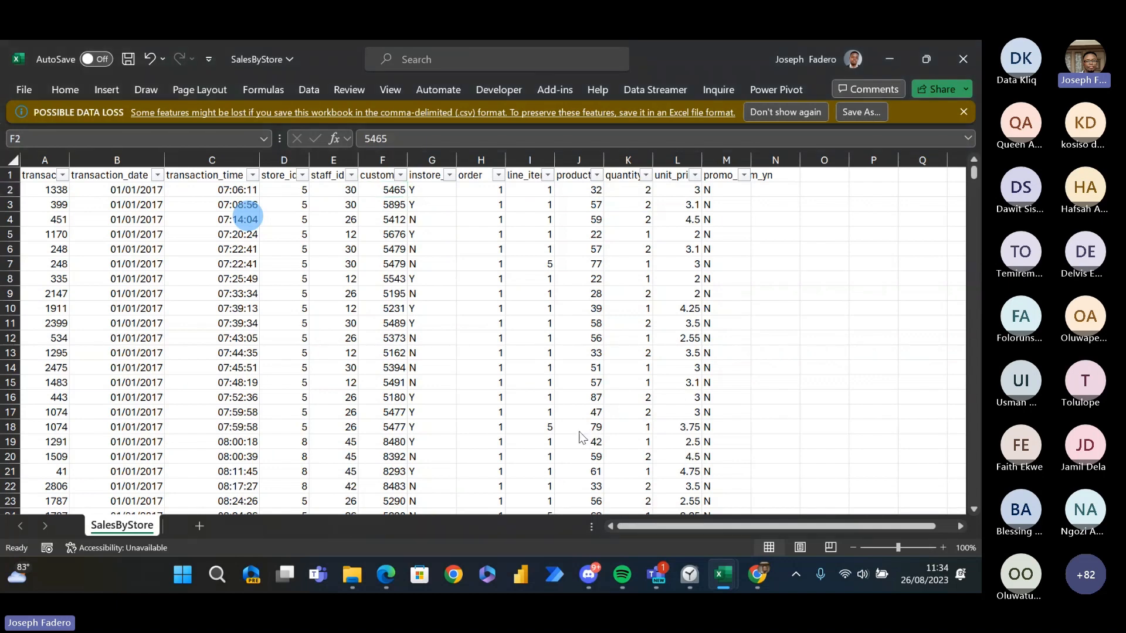
pyautogui.hotkey('alt', 'Tab')
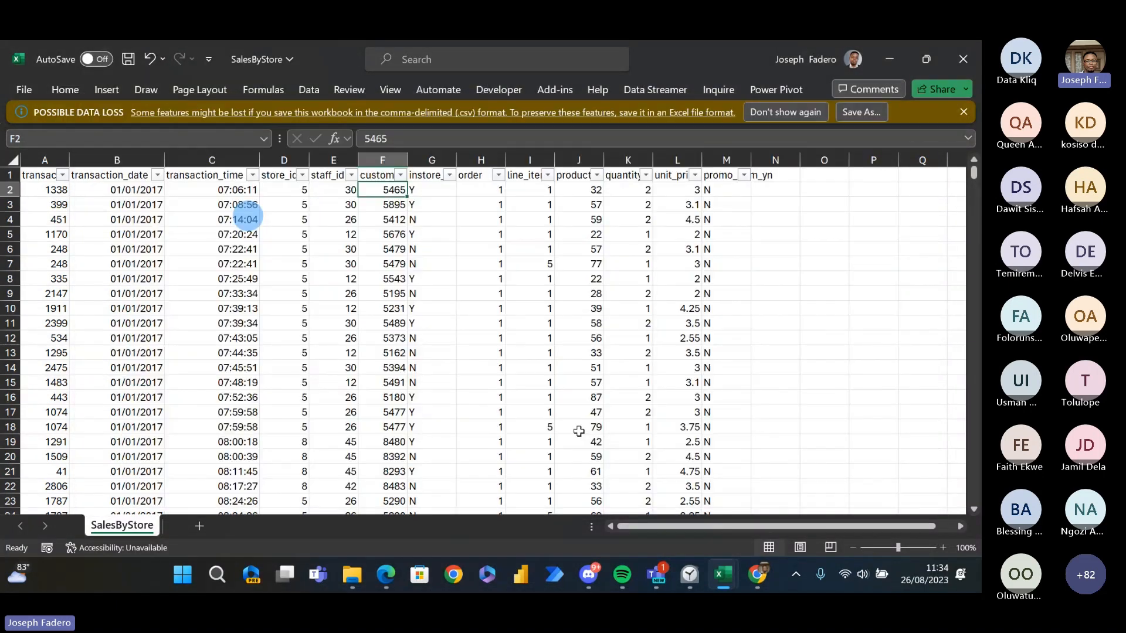
pyautogui.press('Up')
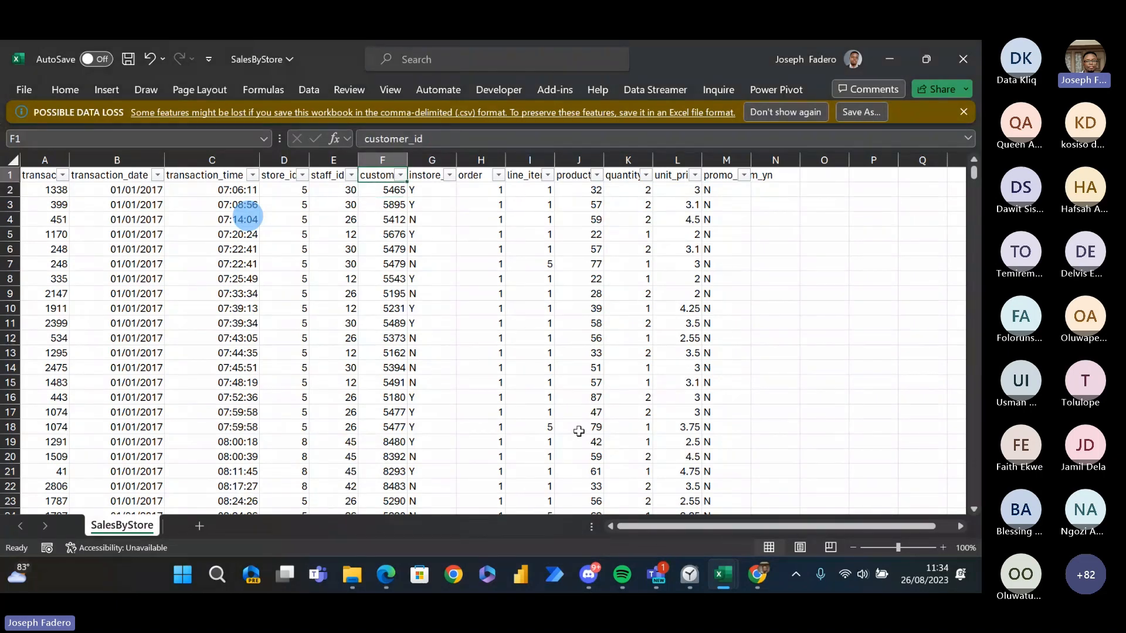
# - Switch to the Advanced DAX Data Files folder in File Explorer and open the Customer Lookup file in Excel
pyautogui.hotkey('alt', 'Tab')
pyautogui.hotkey('alt', 'Tab')
pyautogui.hotkey('alt', 'Down')
pyautogui.hotkey('alt', 'Left')
pyautogui.hotkey('alt', 'Left')
pyautogui.hotkey('alt', 'Tab')
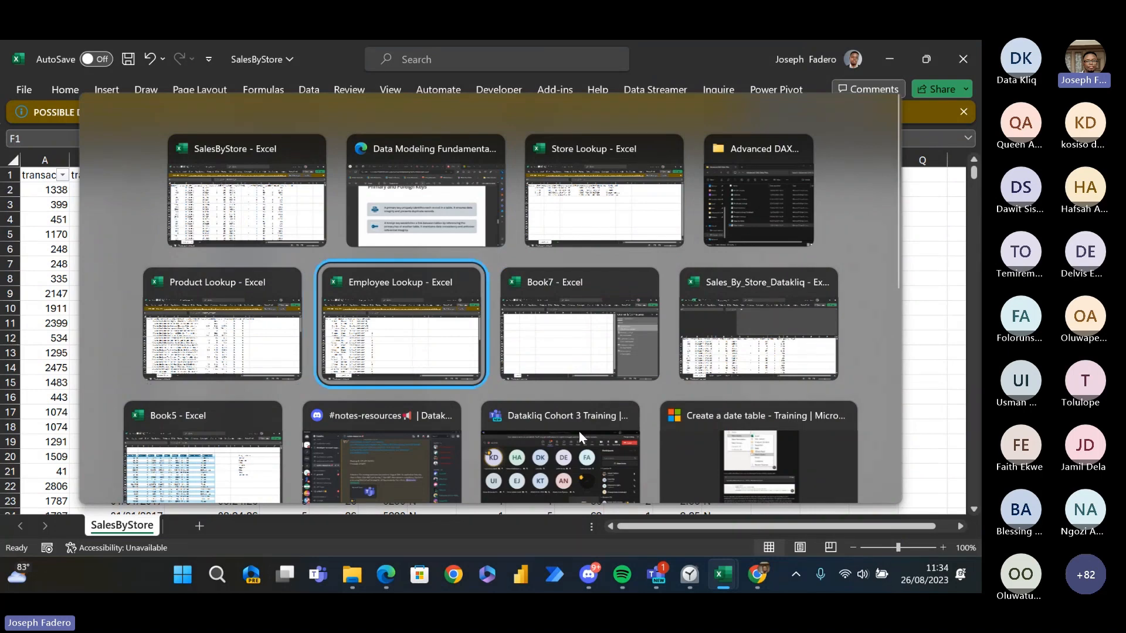
pyautogui.hotkey('alt', 'shift', 'Tab')
pyautogui.hotkey('alt', 'shift', 'Tab')
pyautogui.click(469, 271)
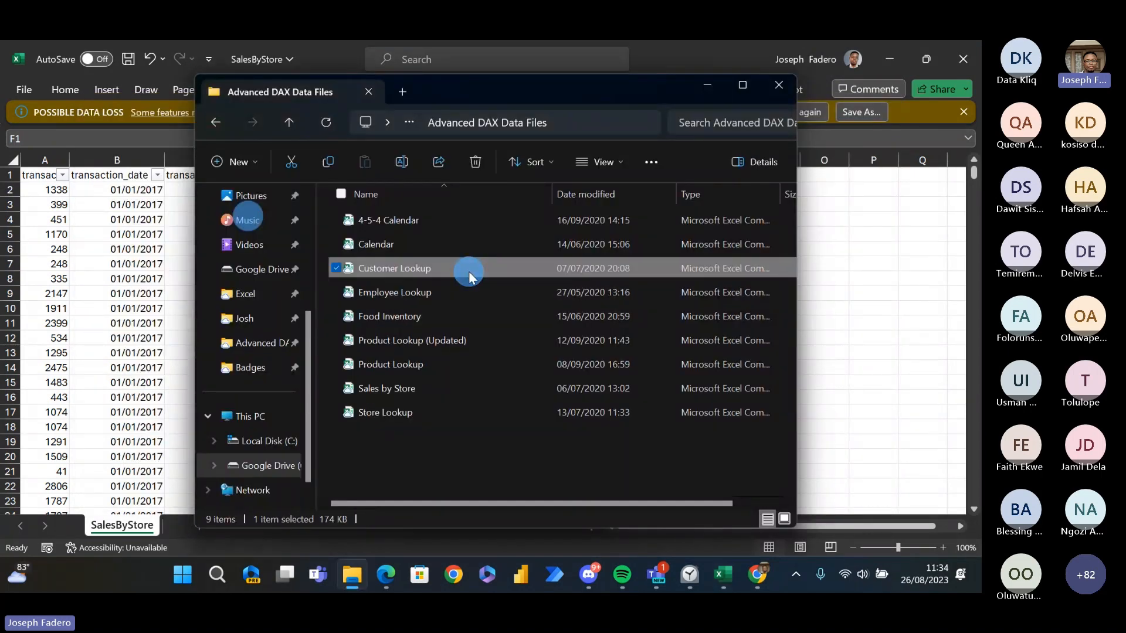
pyautogui.press('F2')
pyautogui.press('Escape')
pyautogui.hotkey('alt', 'Tab')
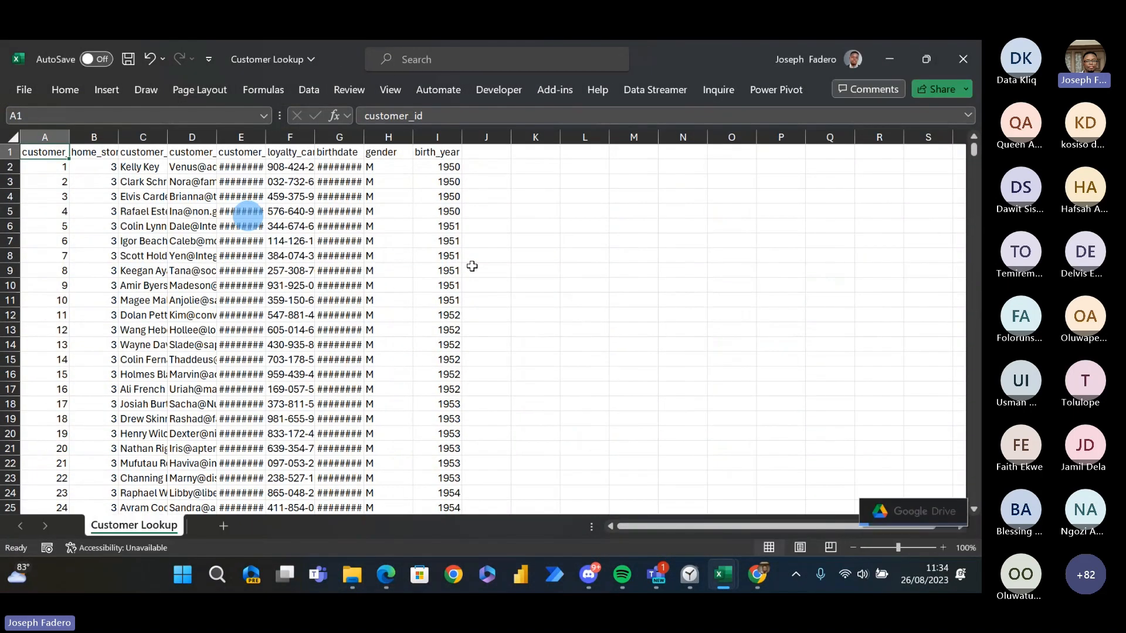
# - Fit the customer_since and customer_email columns to their contents in Customer Lookup, then select the first customer_id value in A2
pyautogui.doubleClick(265, 160)
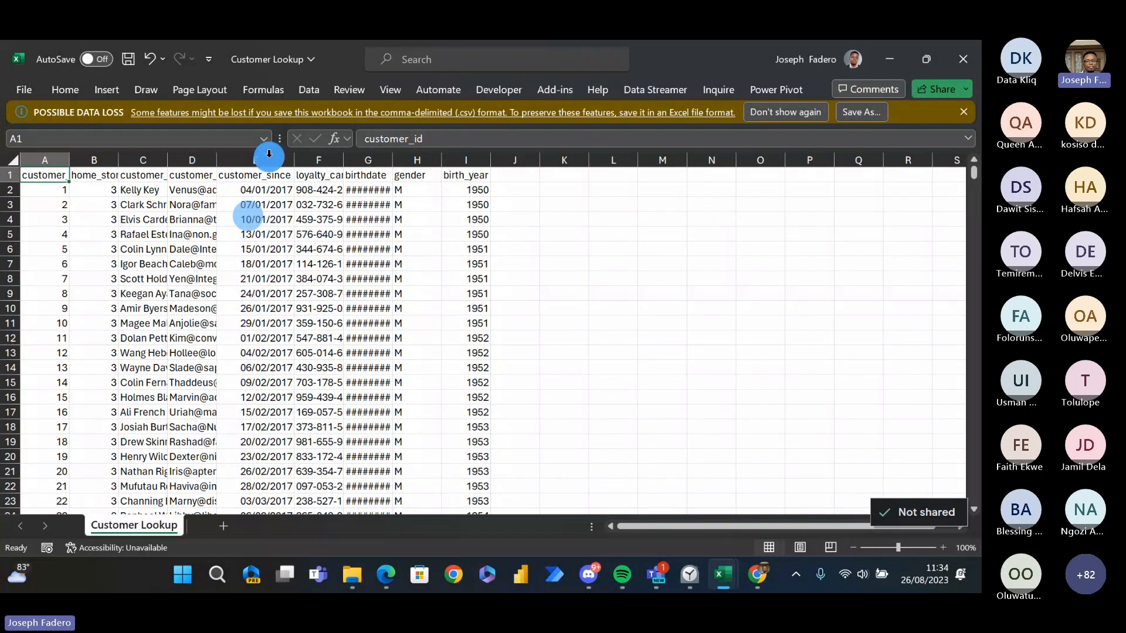
pyautogui.doubleClick(217, 157)
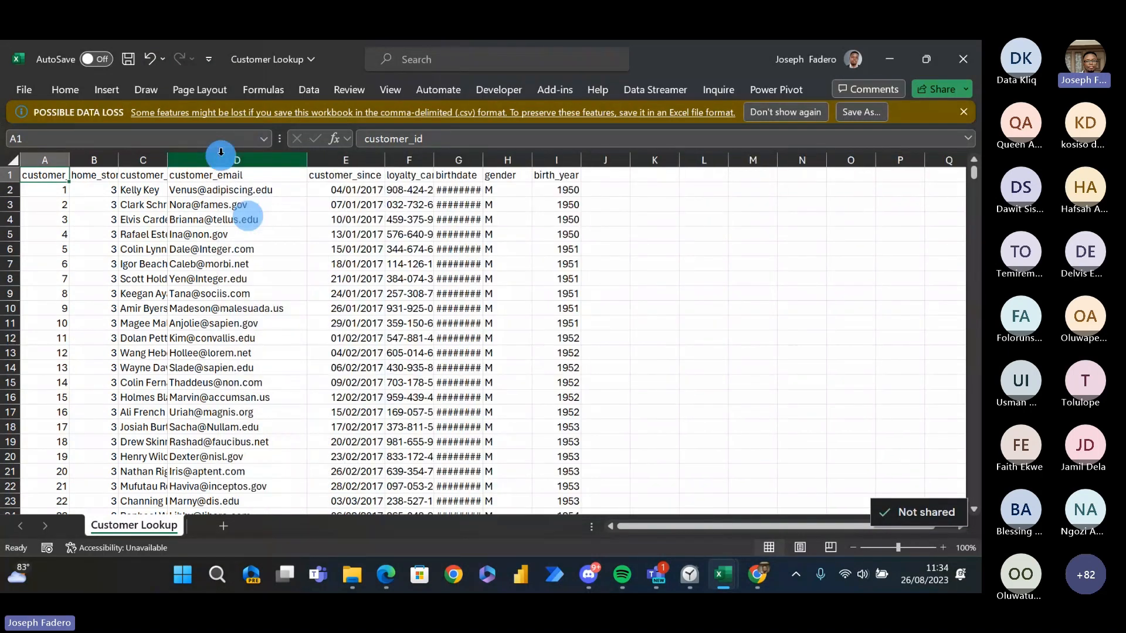
pyautogui.click(60, 191)
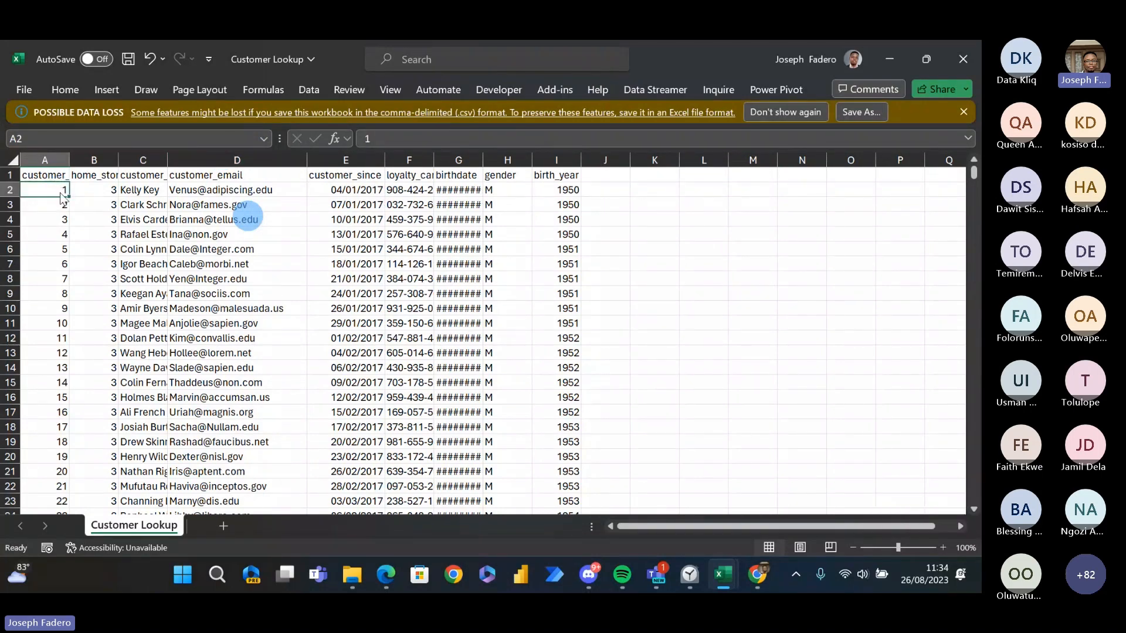
# - Compare the customer_id values in SalesByStore with Customer Lookup, then select the first customer's name in C2
pyautogui.hotkey('alt', 'Tab')
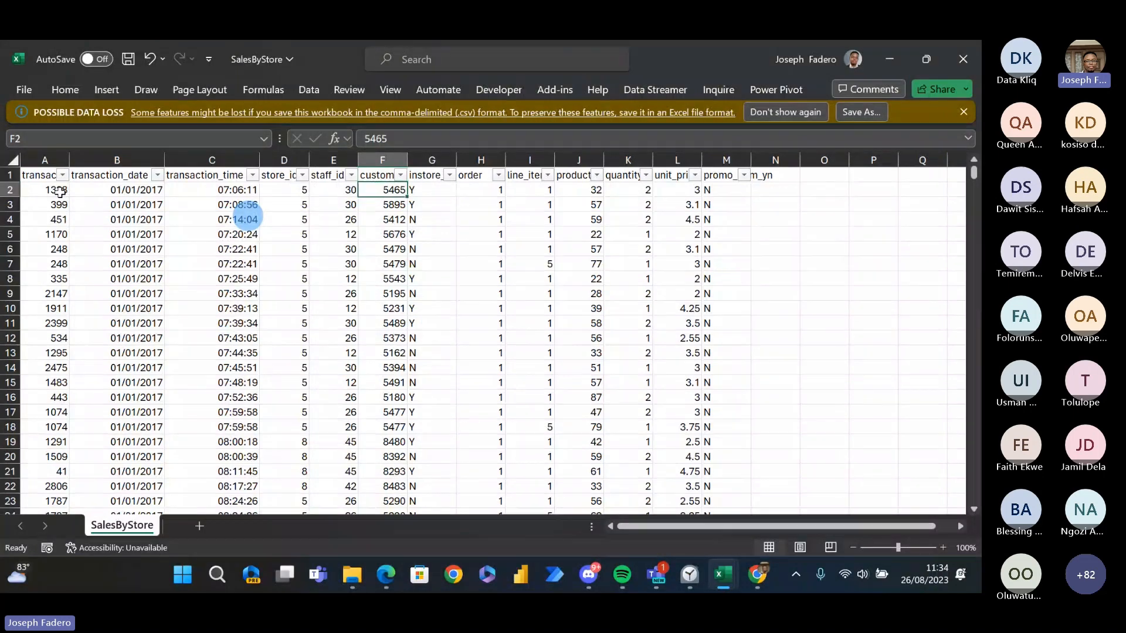
pyautogui.press('Down')
pyautogui.hotkey('alt', 'Tab')
pyautogui.press('Right')
pyautogui.press('Right')
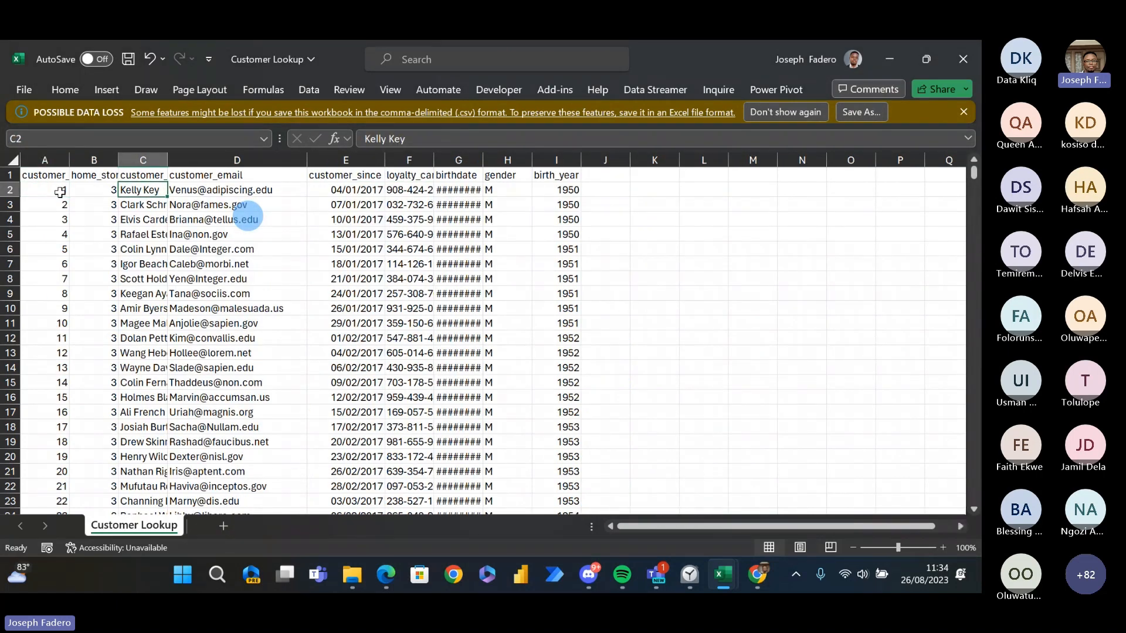
# - Check the customer_id column in SalesByStore once more, then examine the customer_first-name header and first record in Customer Lookup
pyautogui.hotkey('alt', 'Tab')
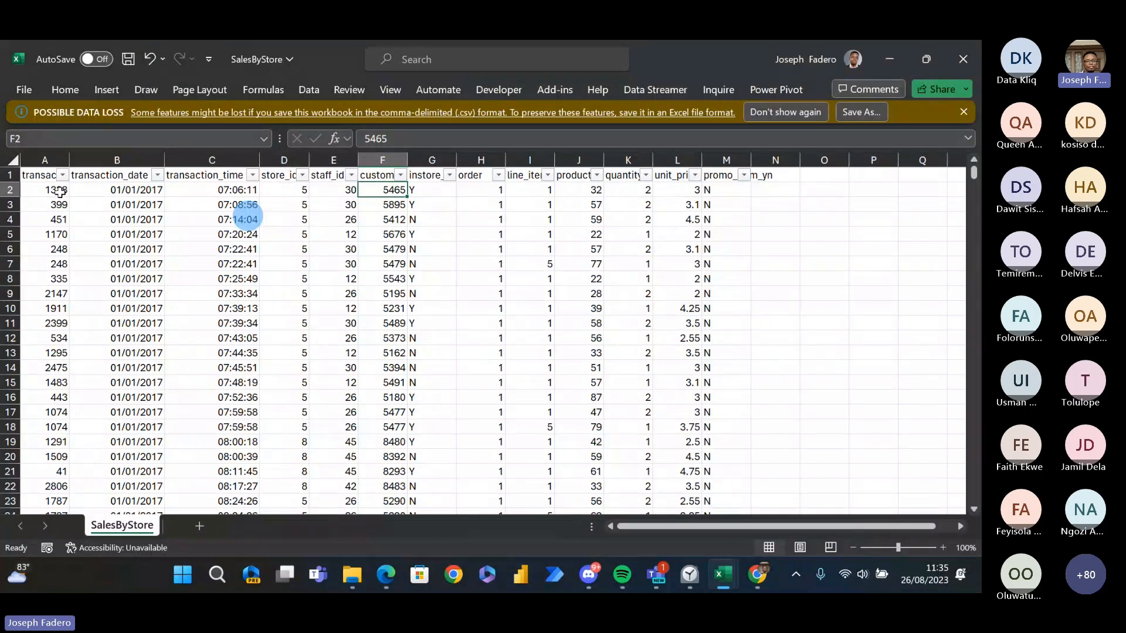
pyautogui.hotkey('alt', 'Tab')
pyautogui.press('Up')
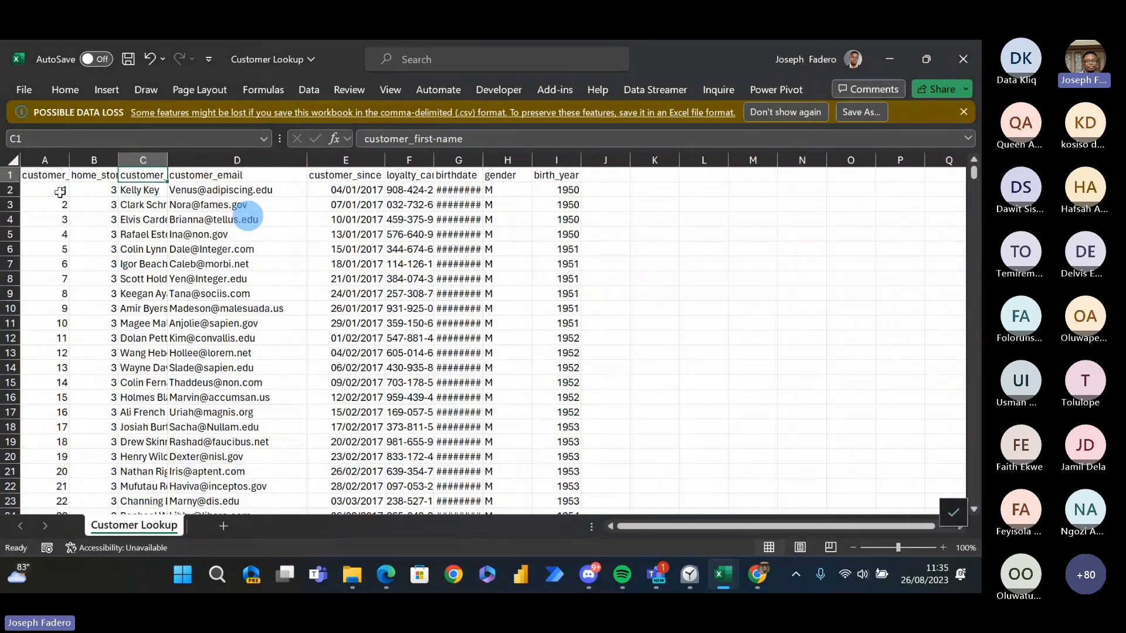
pyautogui.press('Down')
# - Return to the SalesByStore sheet and enter the label Fact Table in the empty cell S3
pyautogui.hotkey('alt', 'Tab')
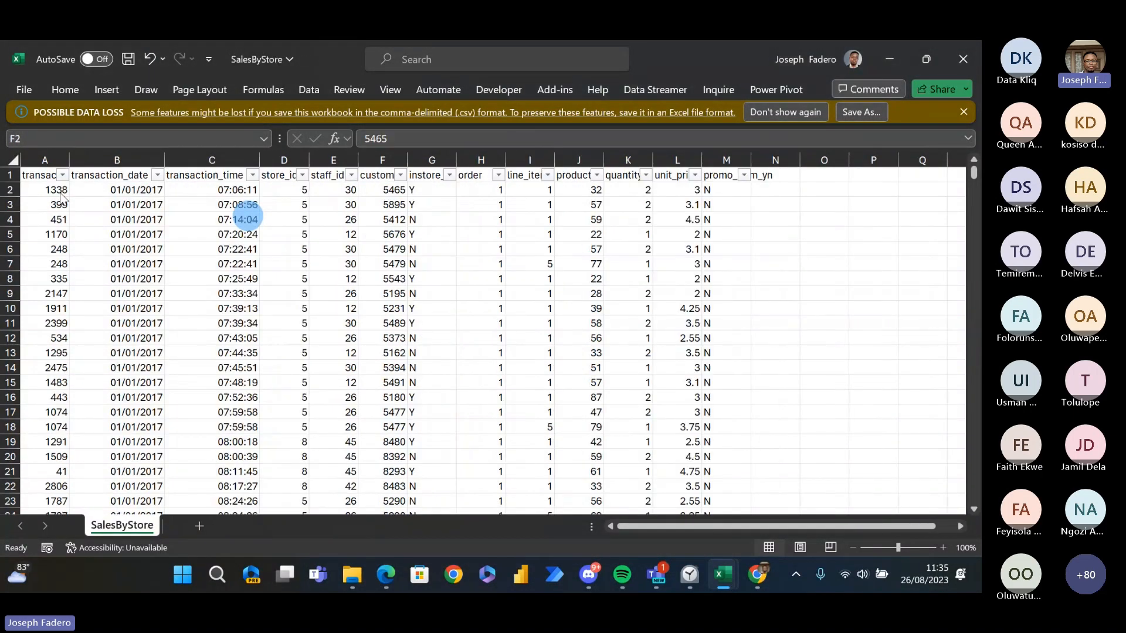
pyautogui.press('Down')
pyautogui.press('Right')
pyautogui.press('Right')
pyautogui.press('Right')
pyautogui.press('Right')
pyautogui.press('Right')
pyautogui.press('Right')
pyautogui.press('Right')
pyautogui.press('Right')
pyautogui.press('Right')
pyautogui.press('Right')
pyautogui.press('Right')
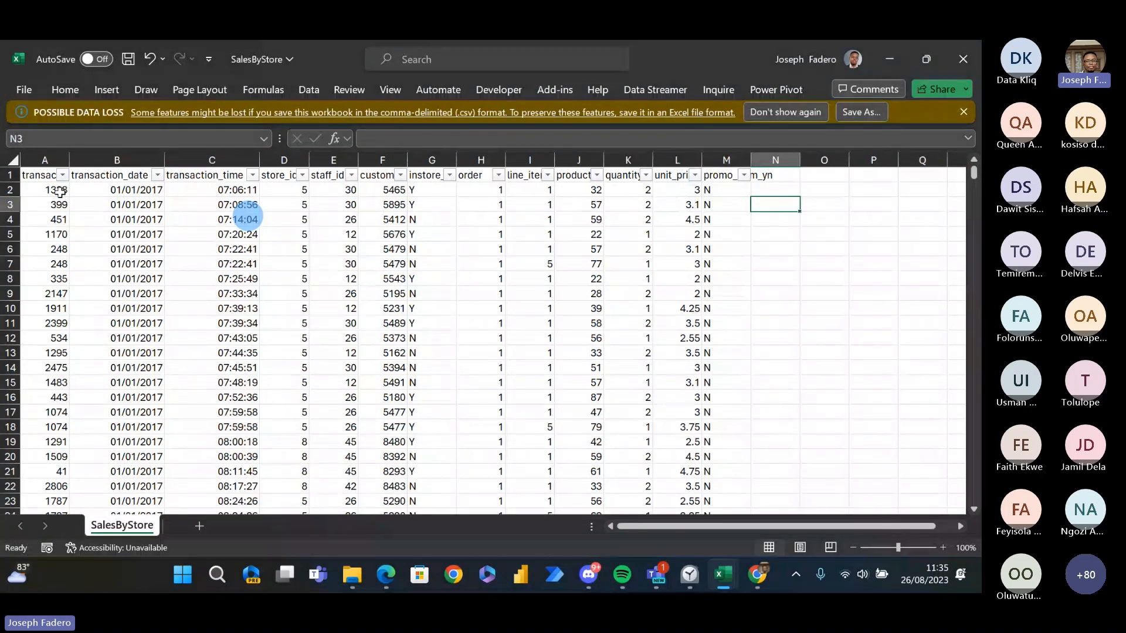
pyautogui.press('Right')
pyautogui.press('Right')
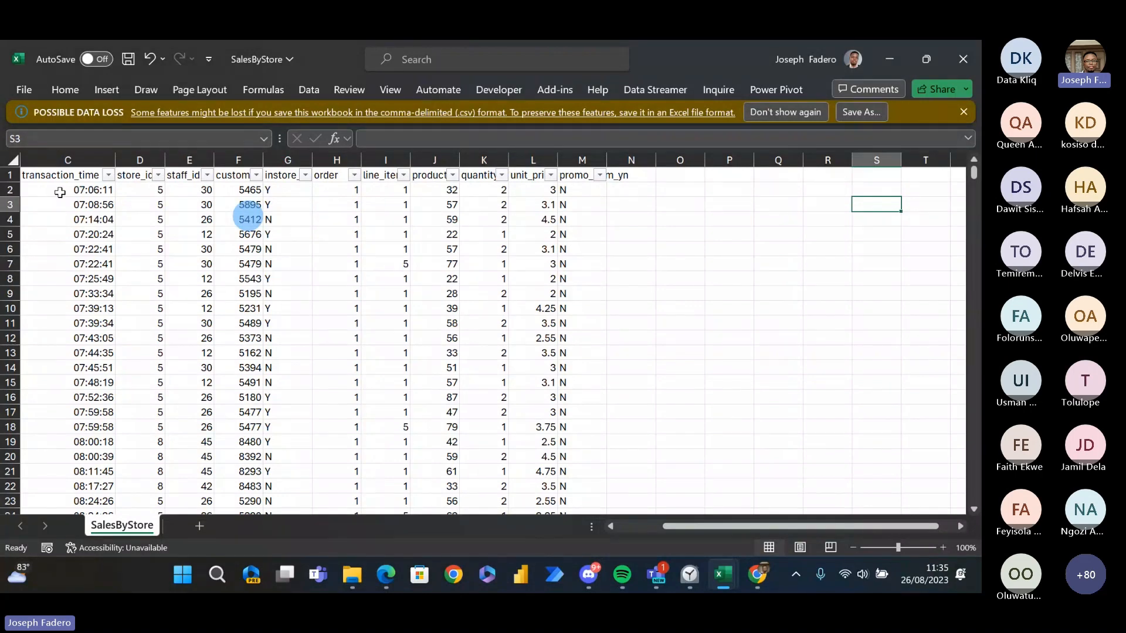
pyautogui.write('Fact Table')
pyautogui.press('Return')
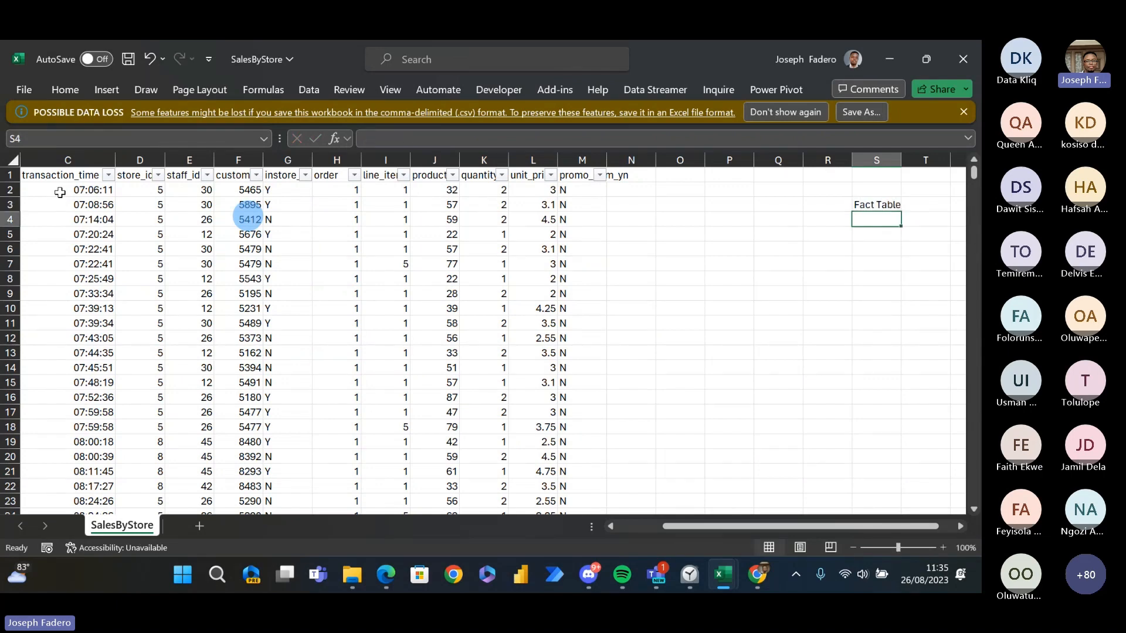
# - Enter Dimension Table in S4 and Bridge Table in S5 below the Fact Table label
pyautogui.write('Dimens')
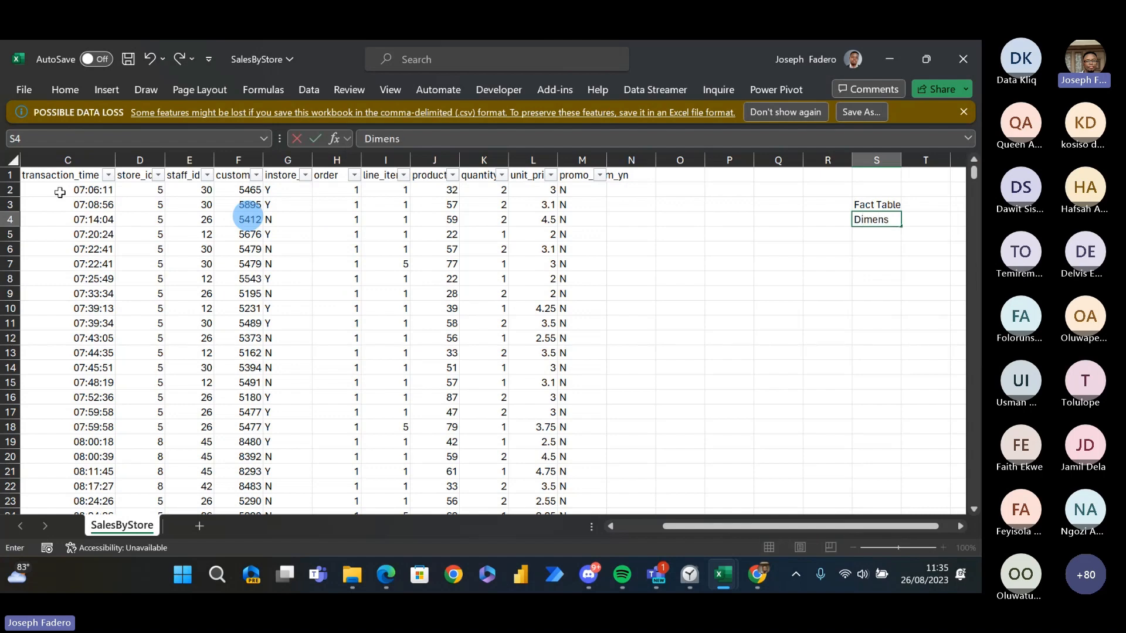
pyautogui.write('ion Table')
pyautogui.press('Return')
pyautogui.write('Bridge Table')
pyautogui.hotkey('ctrl', 'Return')
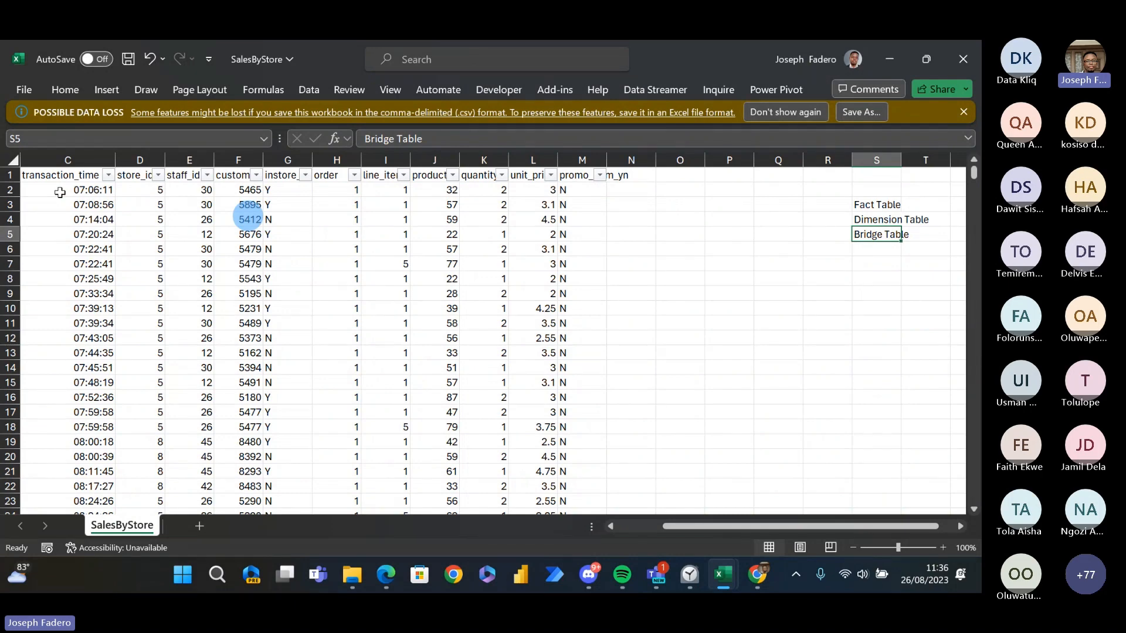
# - Select the Fact Table and Dimension Table labels in S3:S4
pyautogui.press('Up')
pyautogui.press('Up')
pyautogui.hotkey('shift', 'Down')
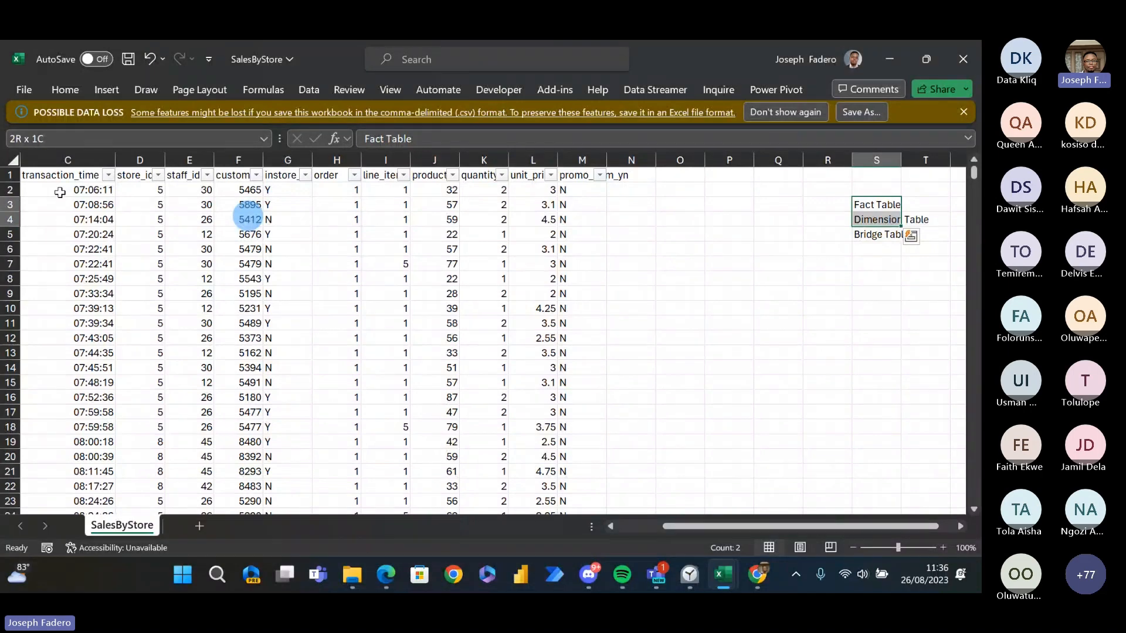
# - Switch to the PDF in Edge and go past the Types of Models slide to the table type definitions on page 10
pyautogui.hotkey('alt', 'Tab')
pyautogui.hotkey('alt', 'Tab')
pyautogui.hotkey('alt', 'Tab')
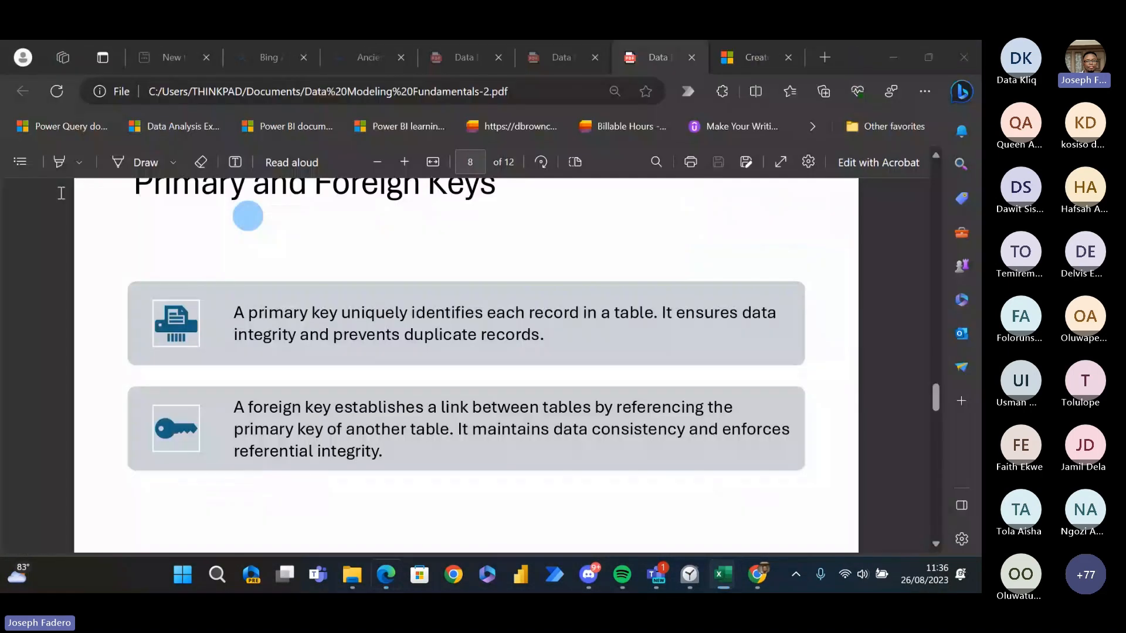
pyautogui.scroll(-5, 60, 193)
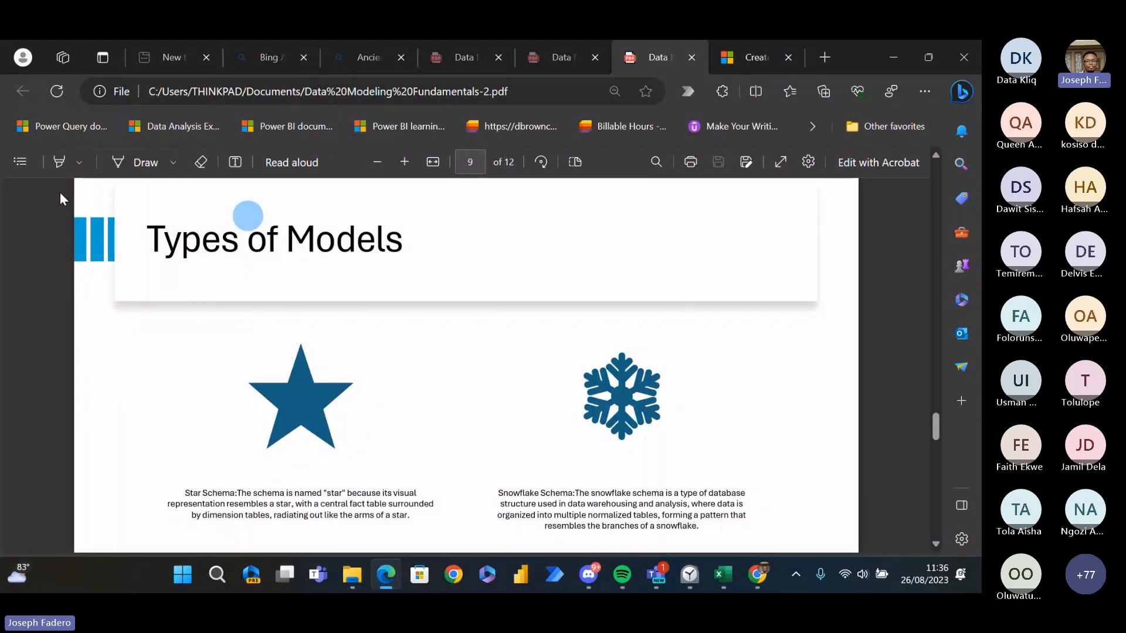
pyautogui.scroll(-5, 59, 193)
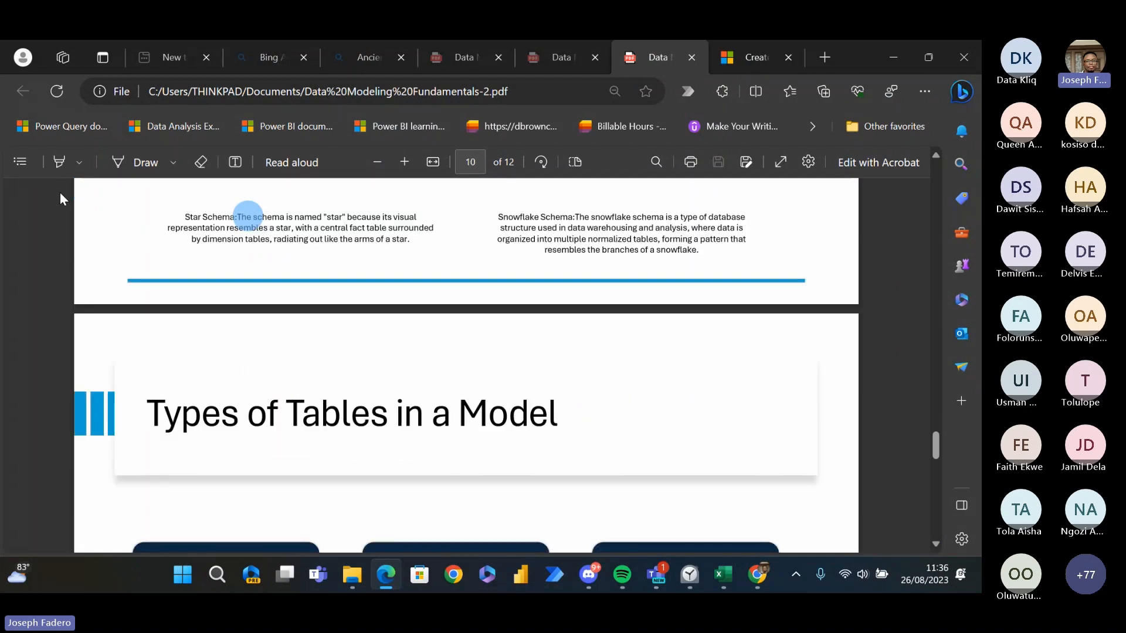
pyautogui.scroll(-5, 60, 192)
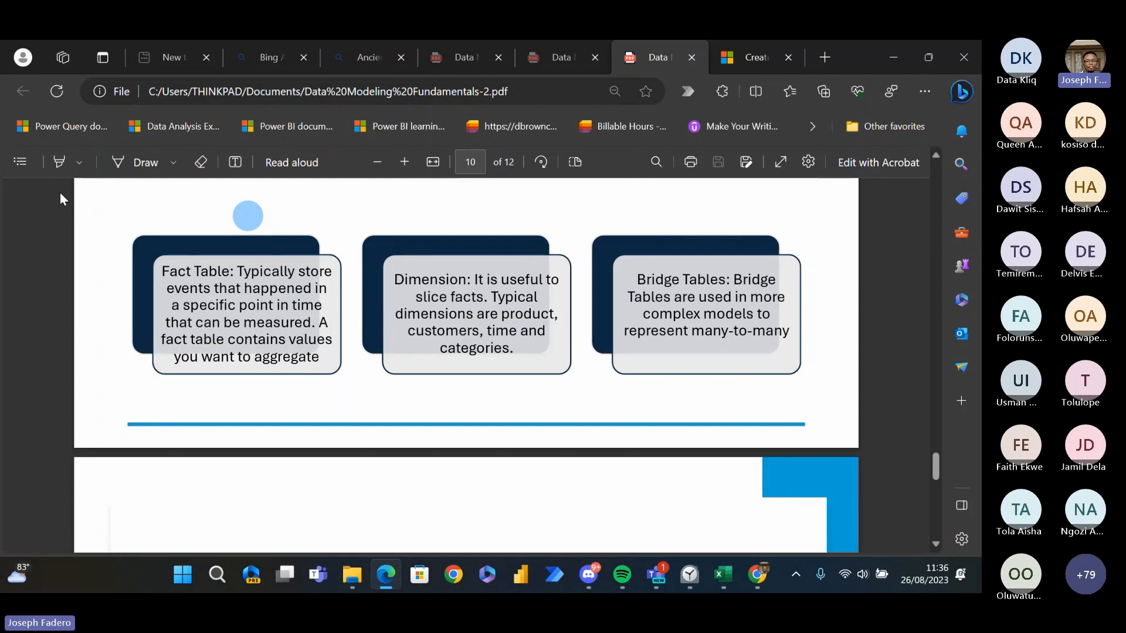
# - Return to SalesByStore in Excel and trace the headers from transaction_id in A1 to transaction_time in C1
pyautogui.hotkey('alt', 'Tab')
pyautogui.press('Left')
pyautogui.press('Left')
pyautogui.press('Left')
pyautogui.press('Left')
pyautogui.press('Left')
pyautogui.press('Left')
pyautogui.press('Left')
pyautogui.press('Left')
pyautogui.press('Left')
pyautogui.press('Left')
pyautogui.press('Left')
pyautogui.press('Left')
pyautogui.press('Left')
pyautogui.press('Left')
pyautogui.press('Left')
pyautogui.press('Left')
pyautogui.press('Left')
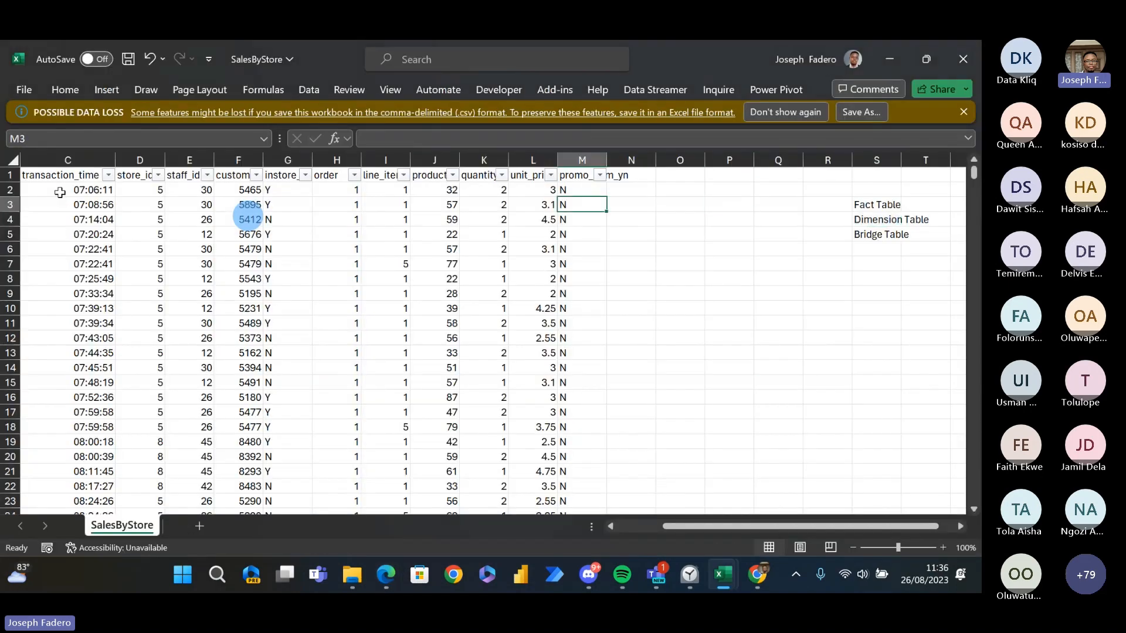
pyautogui.press('Up')
pyautogui.press('Up')
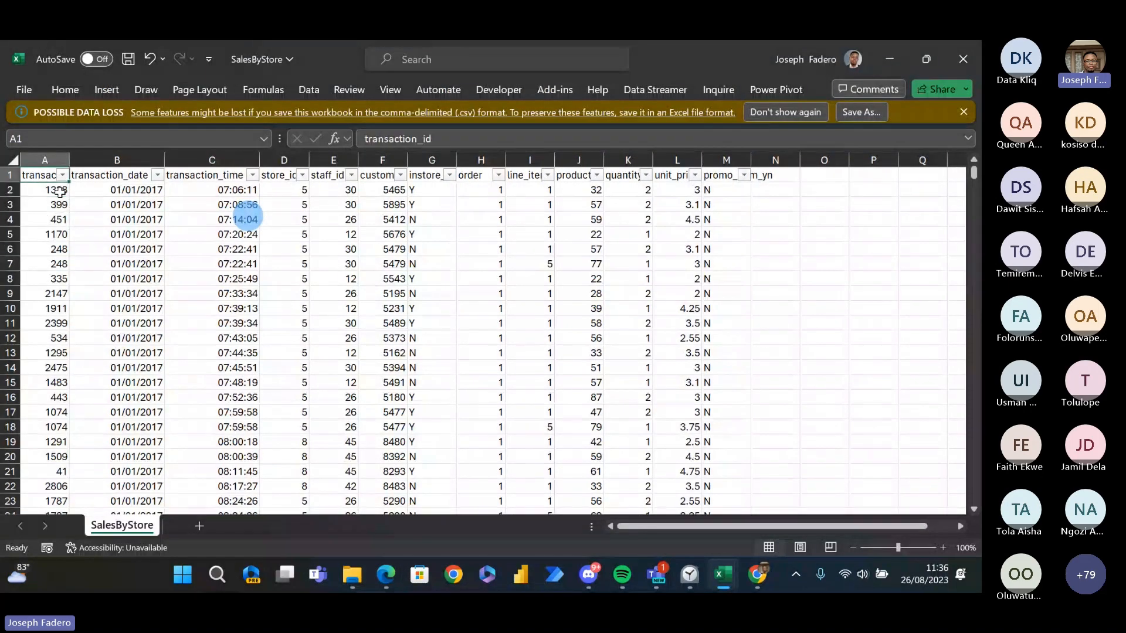
pyautogui.press('Right')
pyautogui.press('Right')
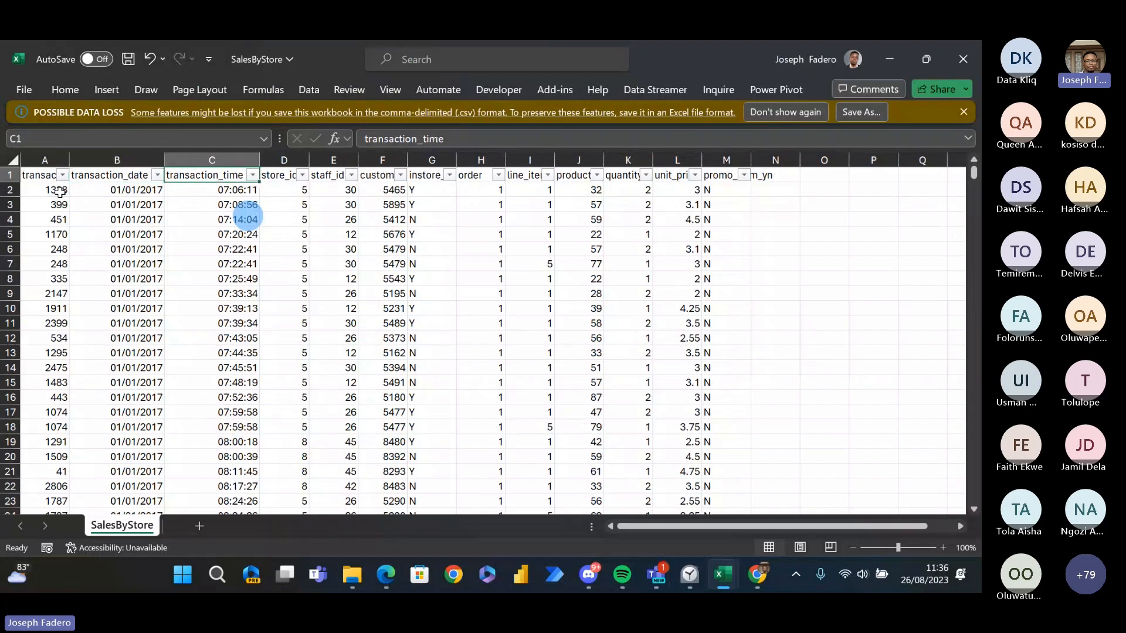
# - Select the first staff_id value in E2, check the Fact Table definition in the Edge PDF, and return to SalesByStore in Excel
pyautogui.press('Right')
pyautogui.press('Right')
pyautogui.press('Down')
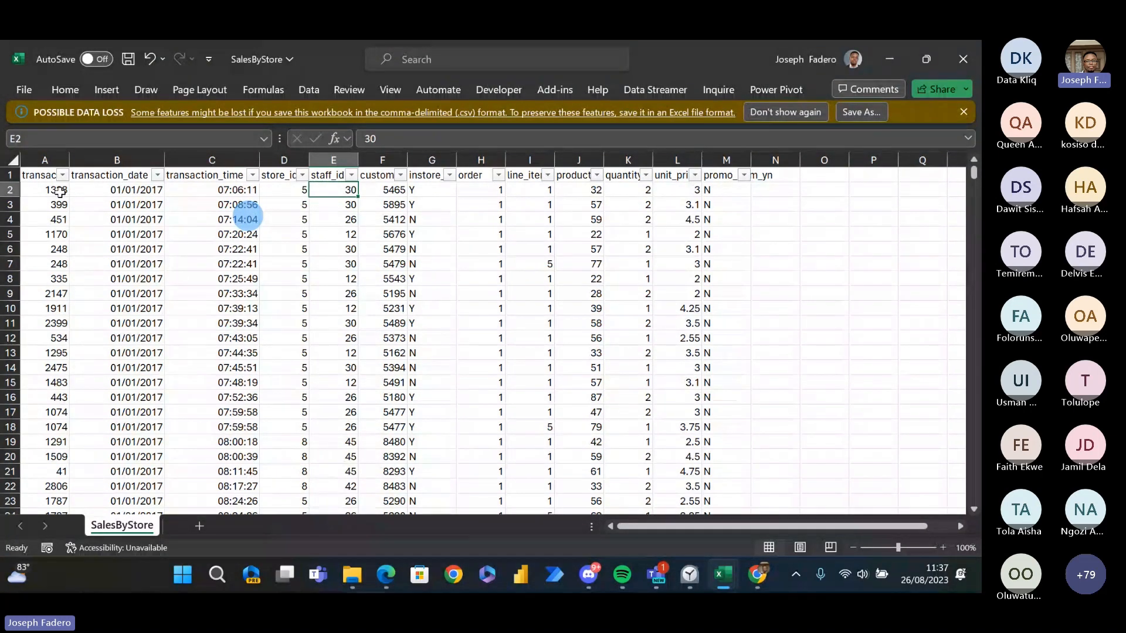
pyautogui.hotkey('alt', 'Tab')
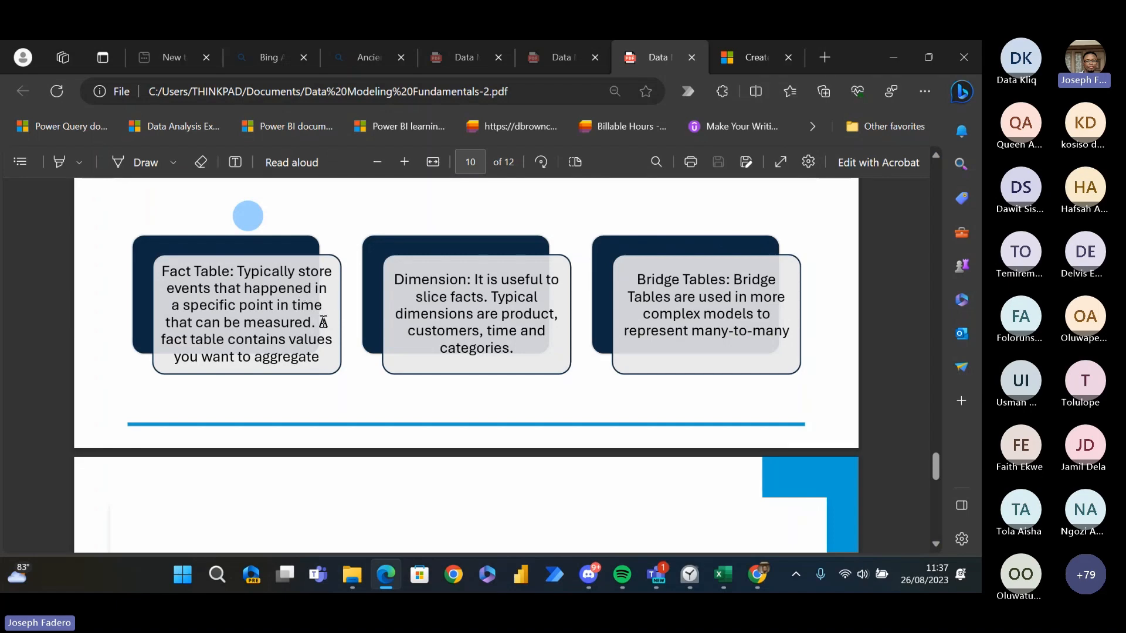
pyautogui.hotkey('alt', 'Tab')
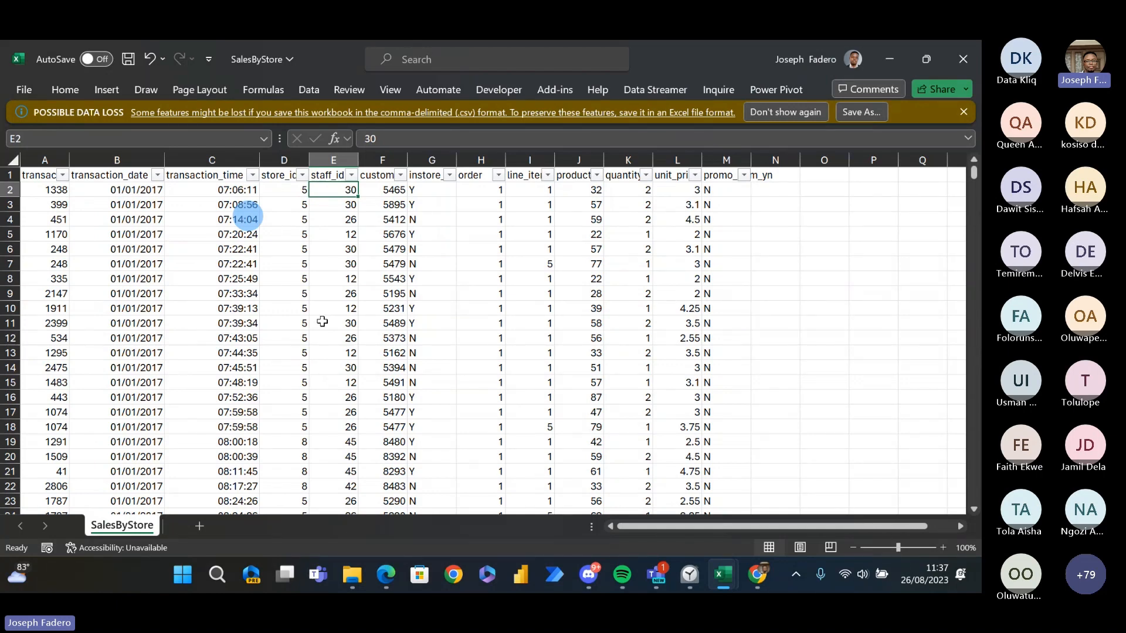
# - Enter Things to aggregate in T3 beside the Fact Table label
pyautogui.press('Right')
pyautogui.press('Right')
pyautogui.press('Right')
pyautogui.press('Right')
pyautogui.press('Right')
pyautogui.press('Right')
pyautogui.press('Right')
pyautogui.press('Right')
pyautogui.press('Right')
pyautogui.press('Right')
pyautogui.press('Right')
pyautogui.press('Right')
pyautogui.press('Right')
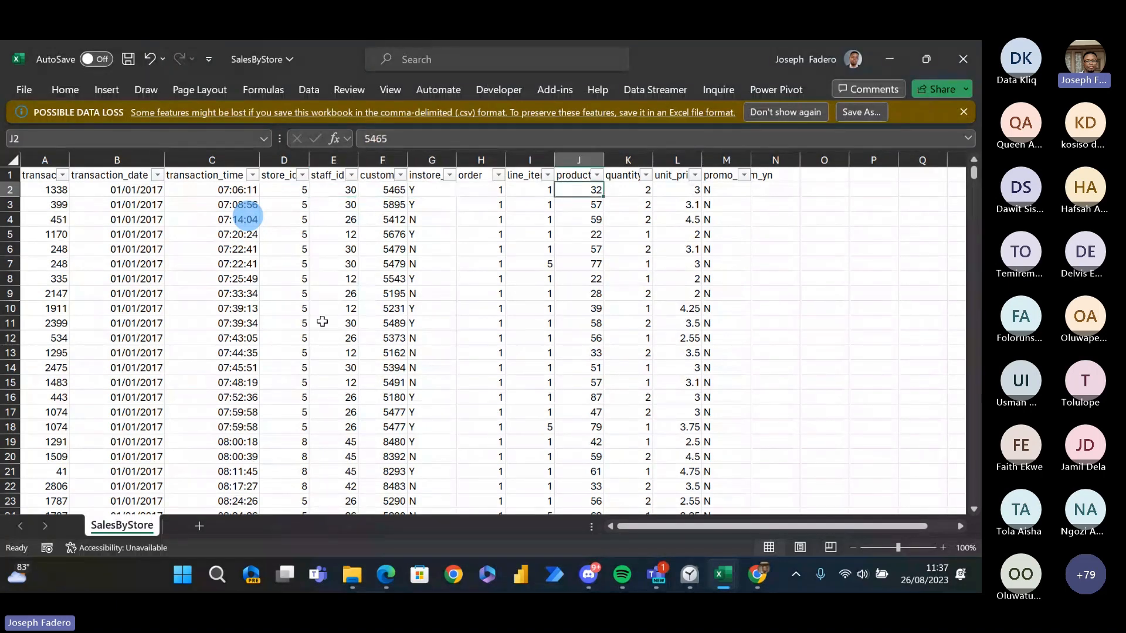
pyautogui.press('Right')
pyautogui.press('Right')
pyautogui.press('Right')
pyautogui.press('Right')
pyautogui.press('Down')
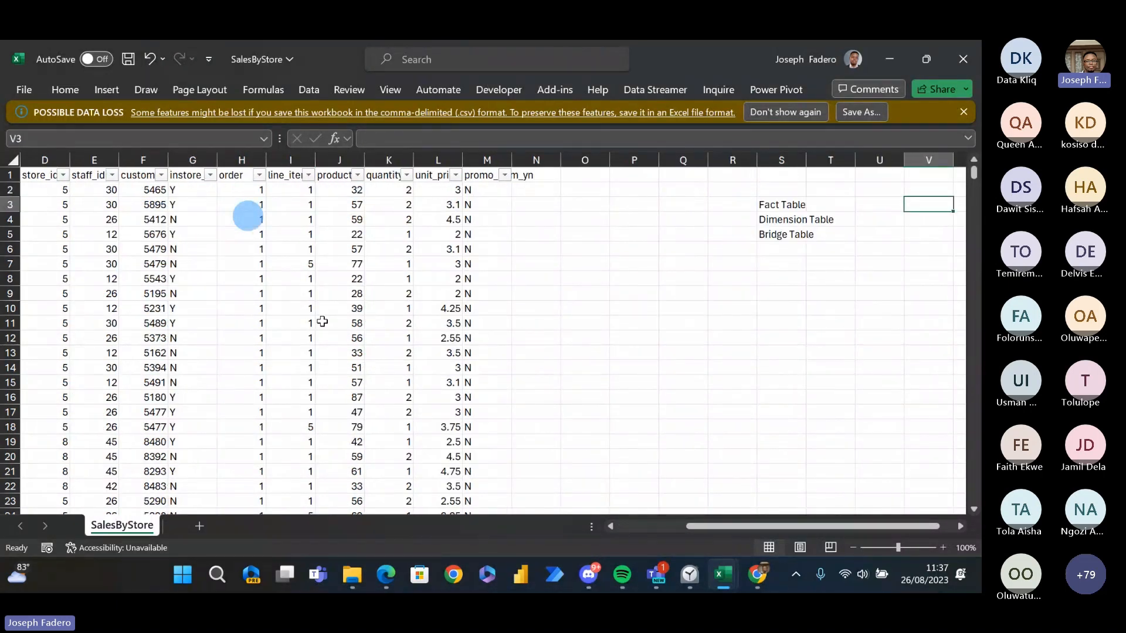
pyautogui.press('Left')
pyautogui.press('Left')
pyautogui.write('Things to aggregate')
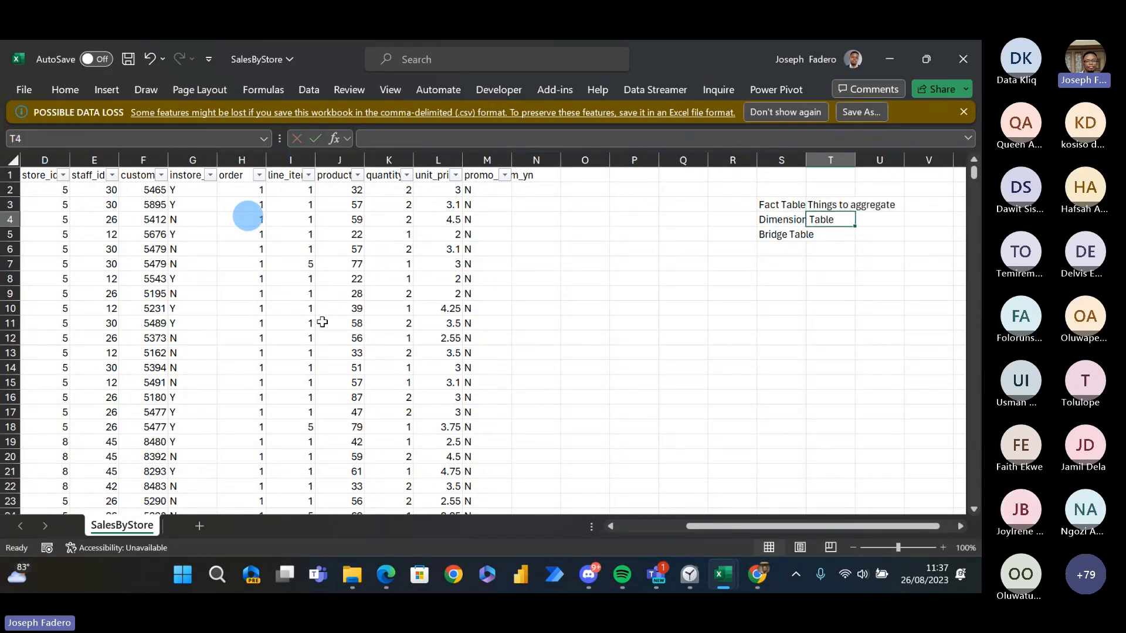
# - Continue the Fact Table notes with Date column in U3 and ID's in V3
pyautogui.press('Tab')
pyautogui.write('Date column')
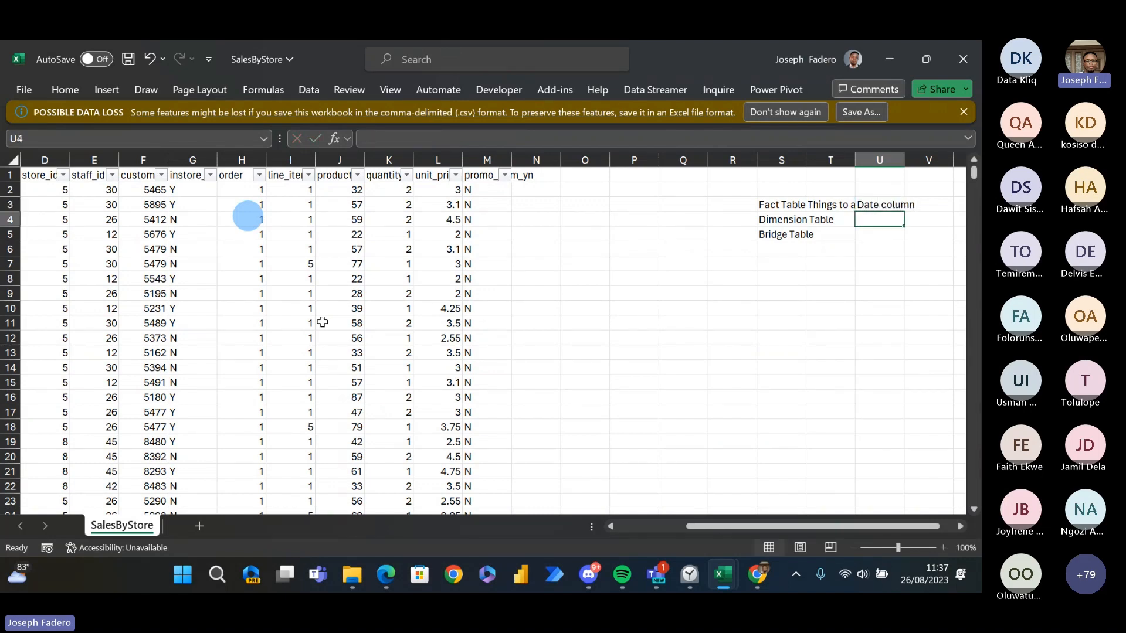
pyautogui.press('Tab')
pyautogui.write('I')
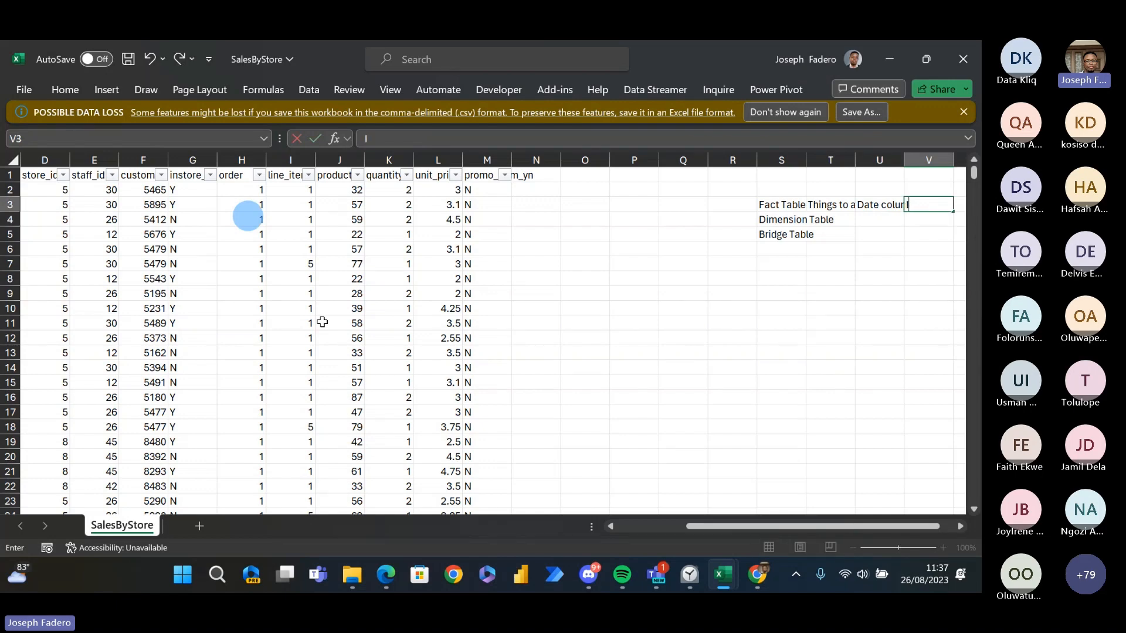
pyautogui.write("D's")
pyautogui.press('Return')
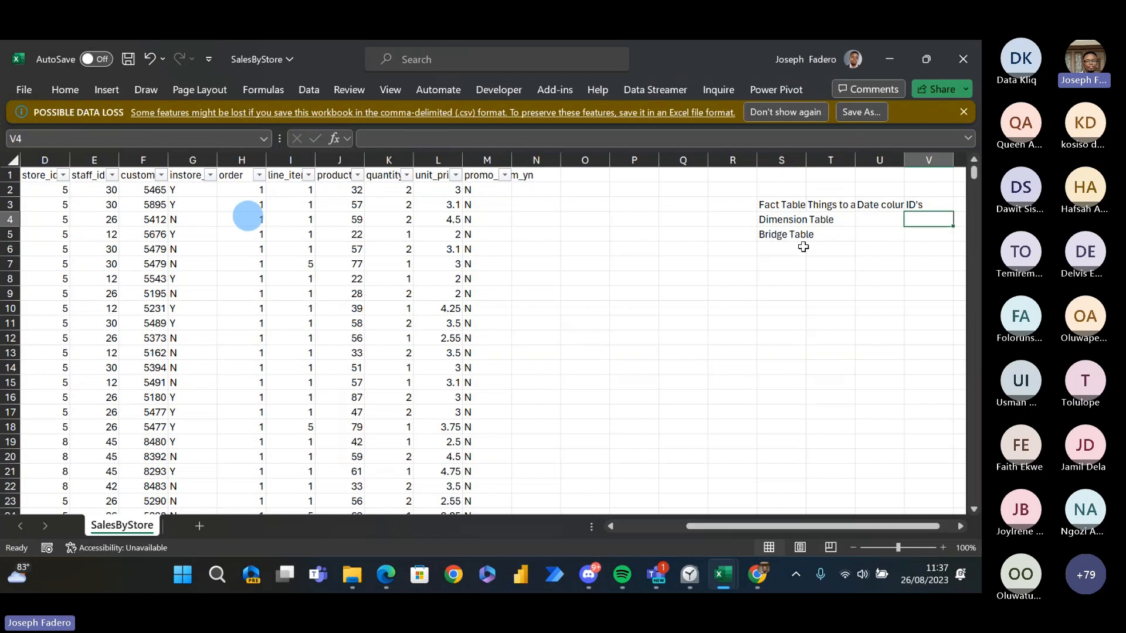
# - Fit column T to its Things to aggregate text and widen column V containing the ID's note
pyautogui.doubleClick(855, 159)
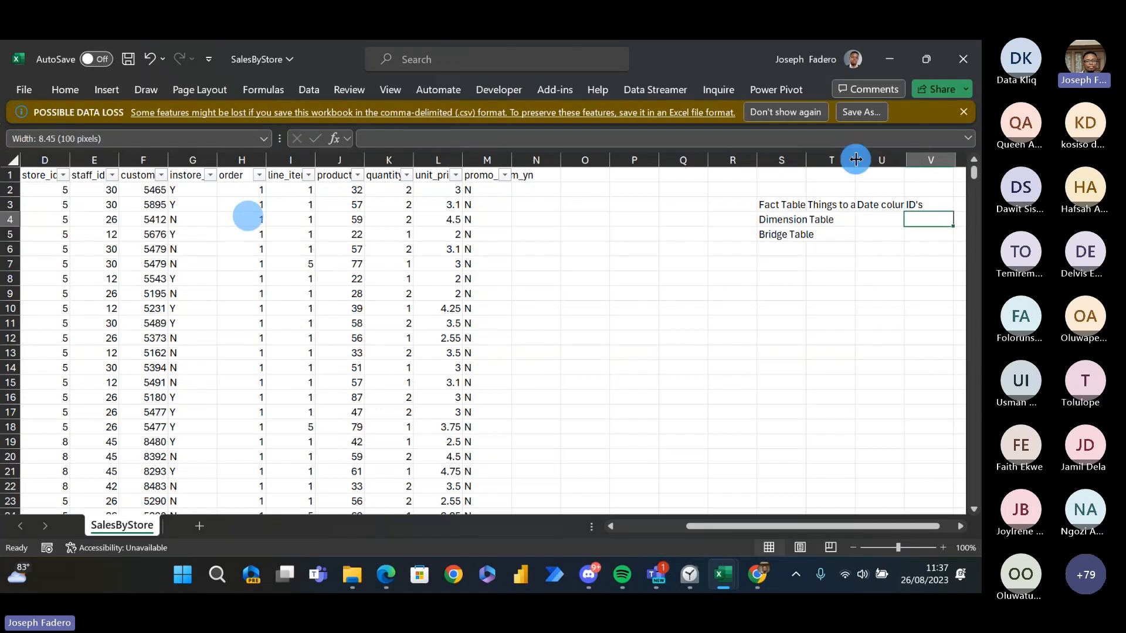
pyautogui.click(928, 203)
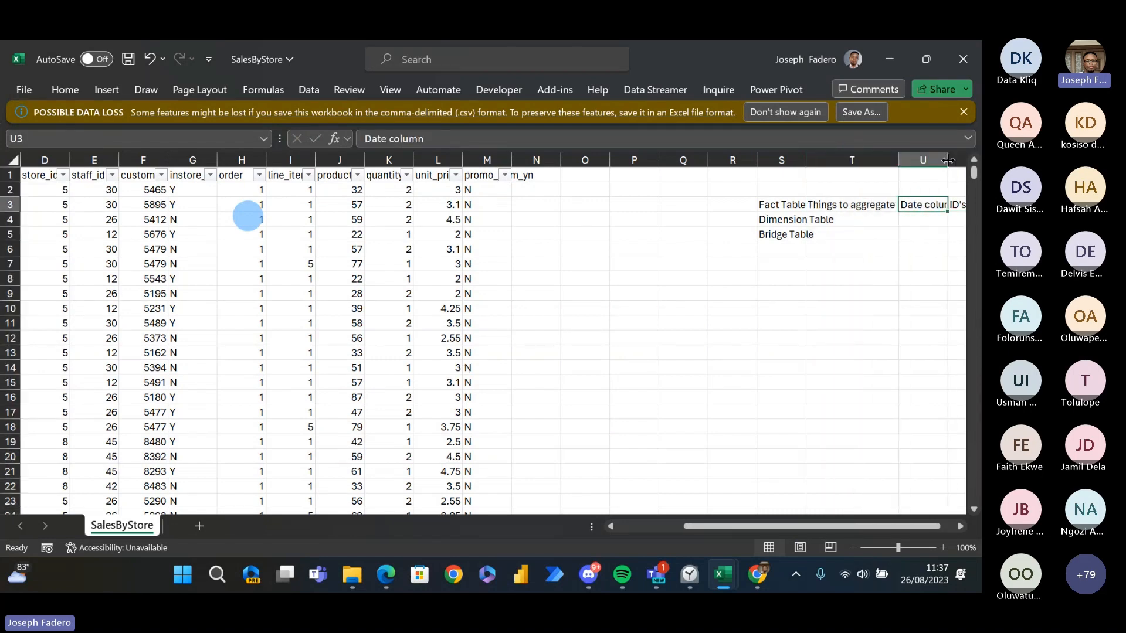
pyautogui.press('Right')
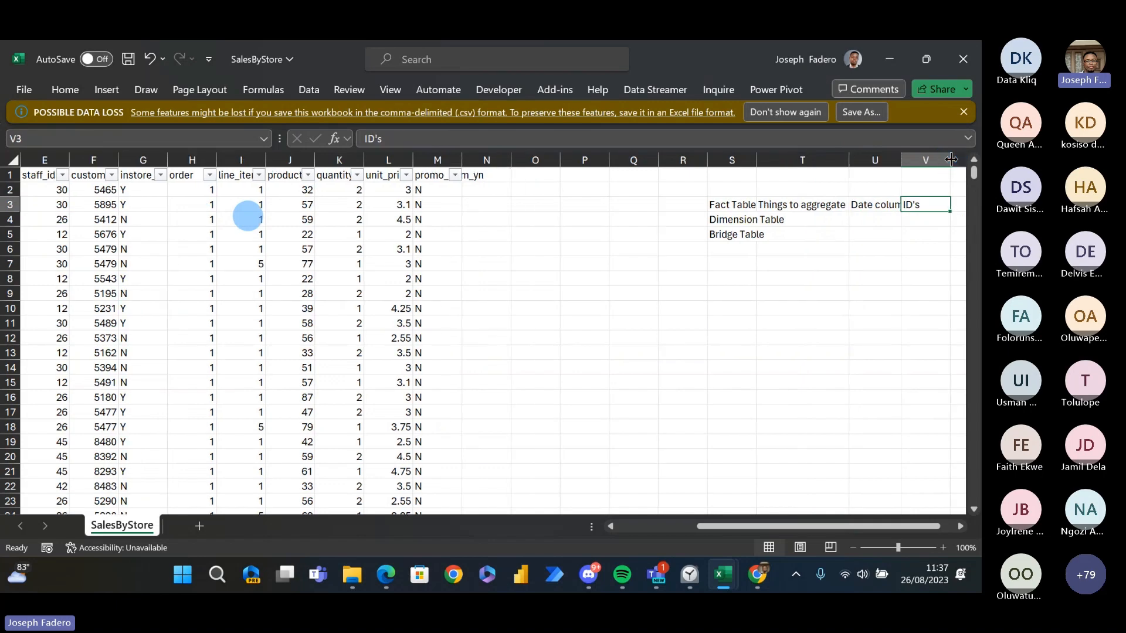
pyautogui.press('Left')
pyautogui.moveTo(951, 159); pyautogui.dragTo(973, 165)
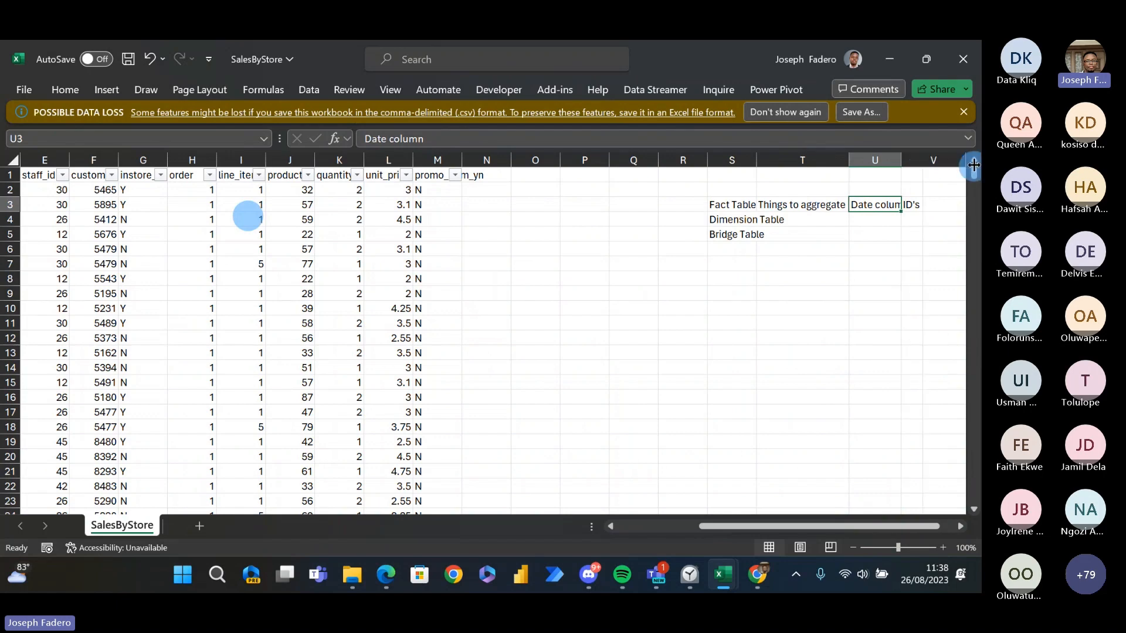
pyautogui.click(910, 202)
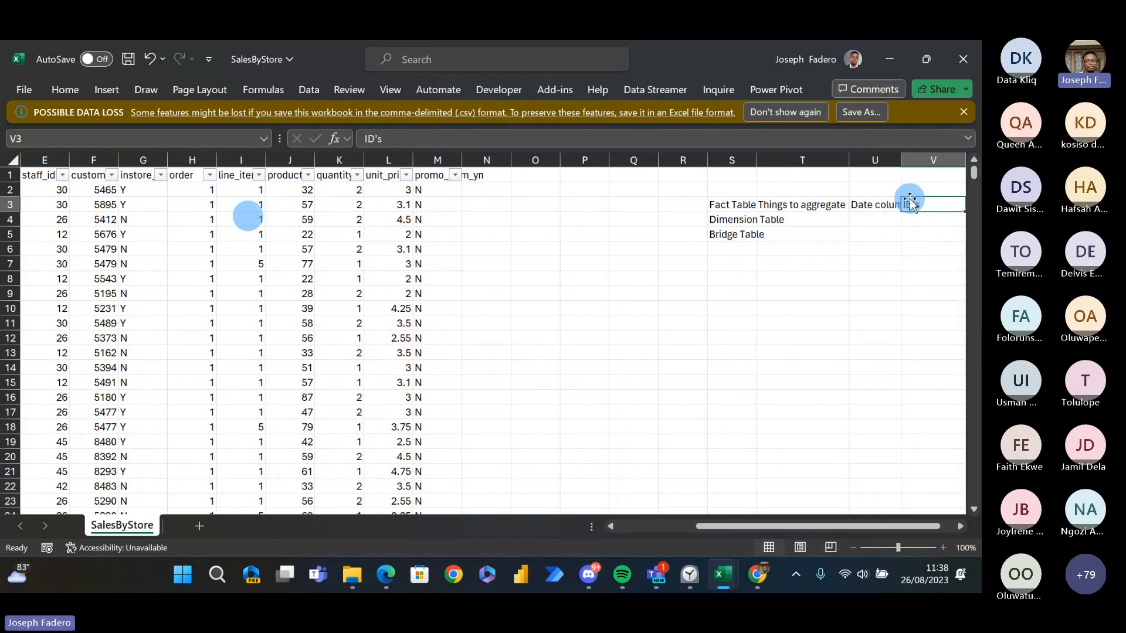
# - Review the Fact Table notes from T3 to V3, ending at T4 in the Dimension Table row
pyautogui.click(815, 217)
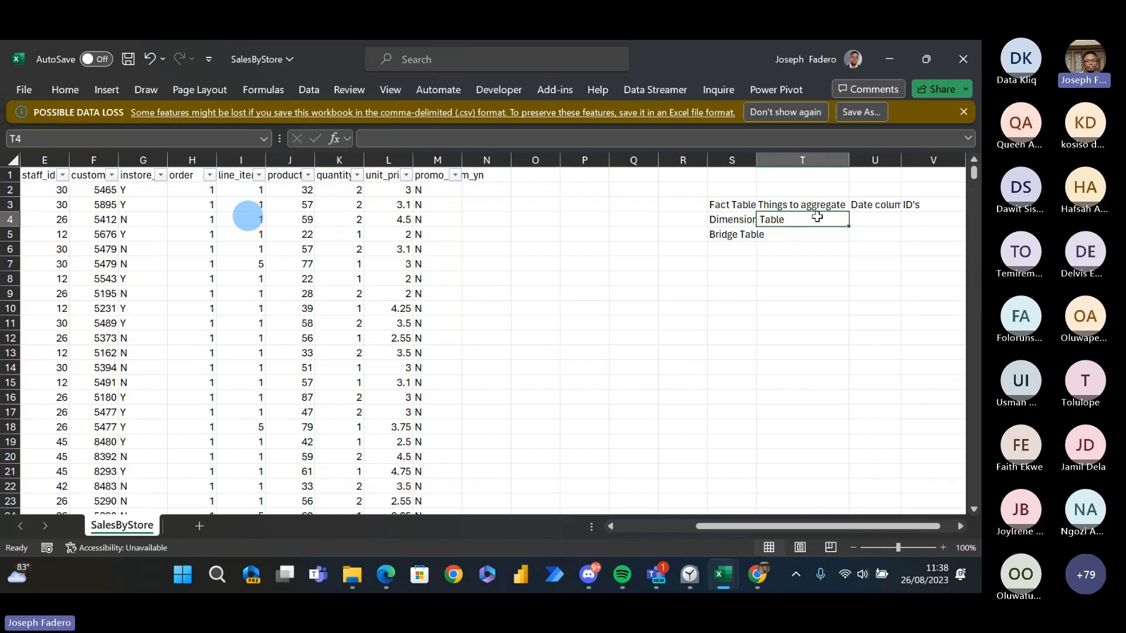
pyautogui.press('Up')
pyautogui.press('Up')
pyautogui.press('Down')
pyautogui.press('Right')
pyautogui.press('Right')
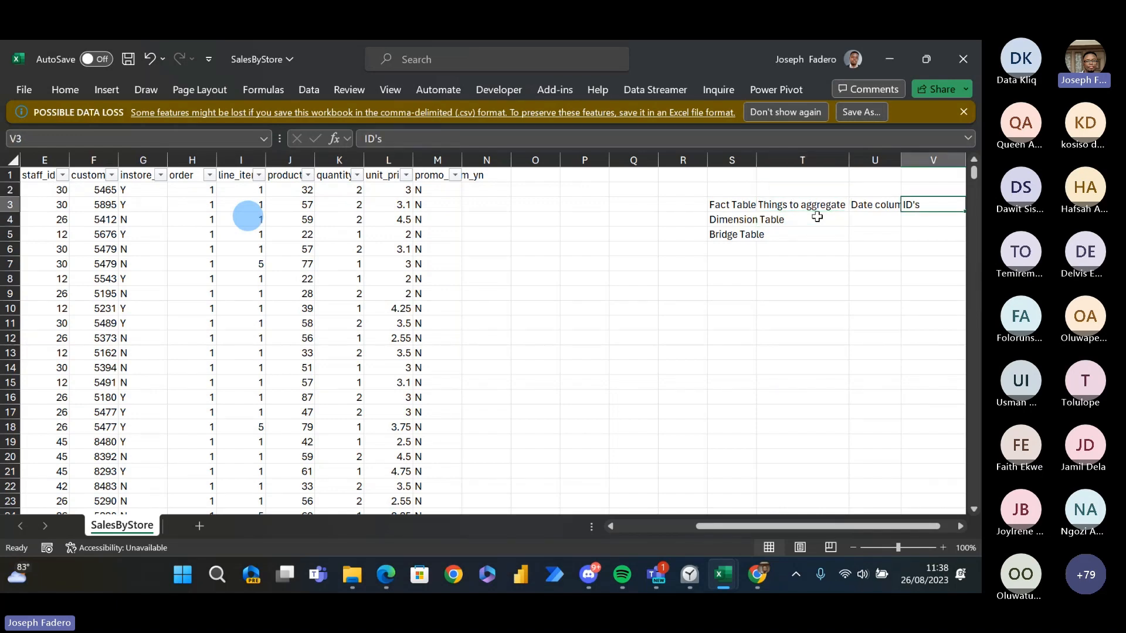
pyautogui.press('Left')
pyautogui.press('Left')
pyautogui.press('Down')
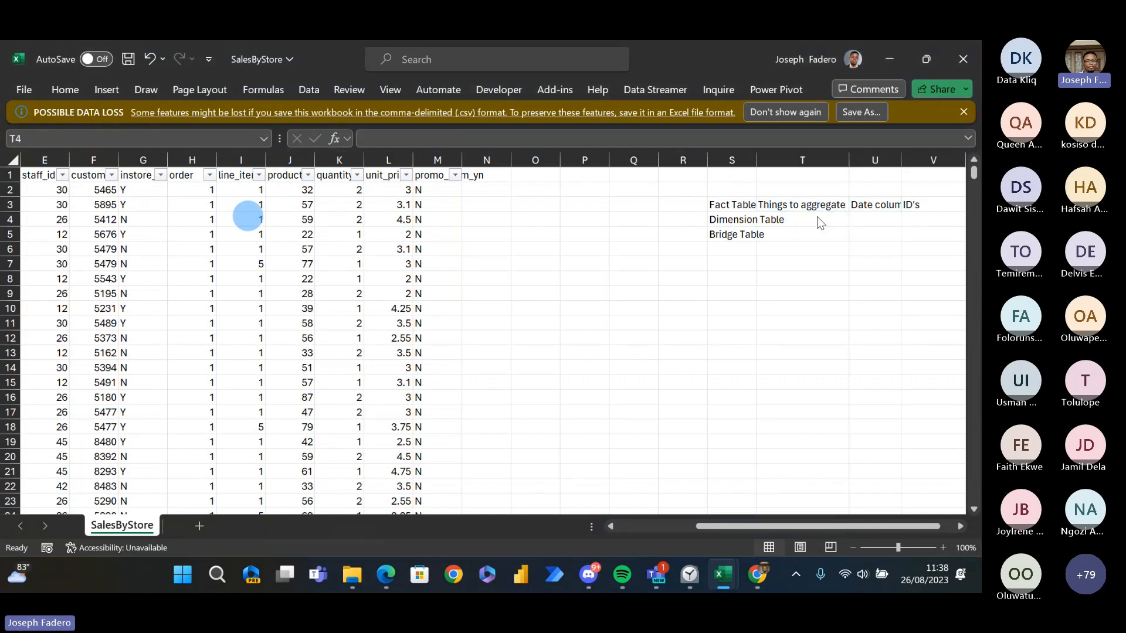
# - Check the Dimension definition in the Edge PDF, then select the first store_id value in D2 of SalesByStore in Excel
pyautogui.hotkey('alt', 'Tab')
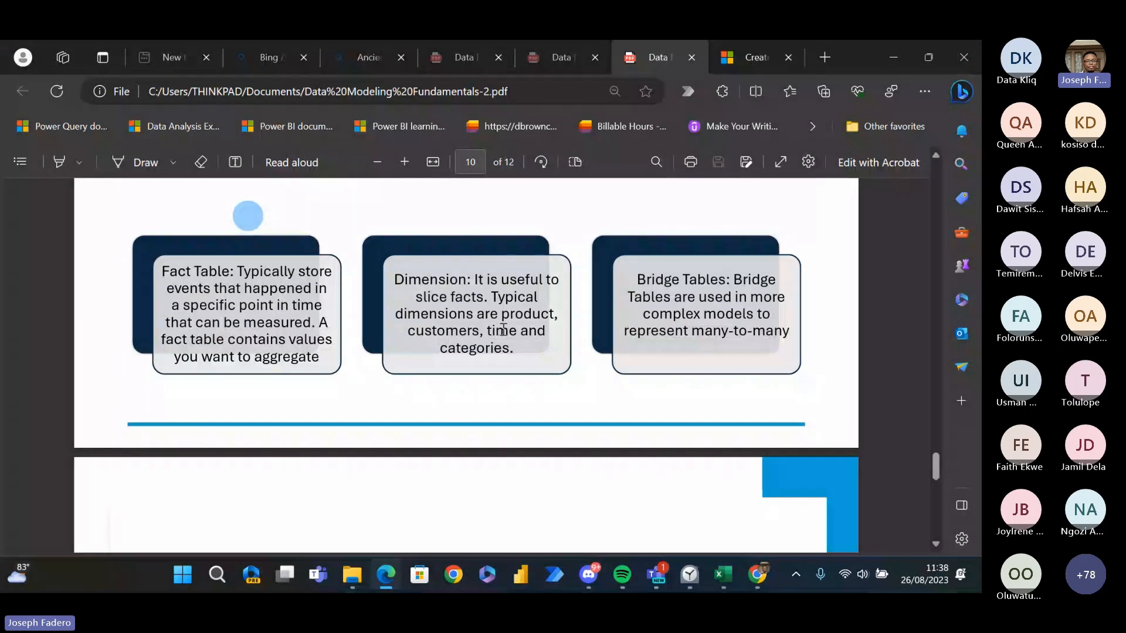
pyautogui.hotkey('alt', 'Tab')
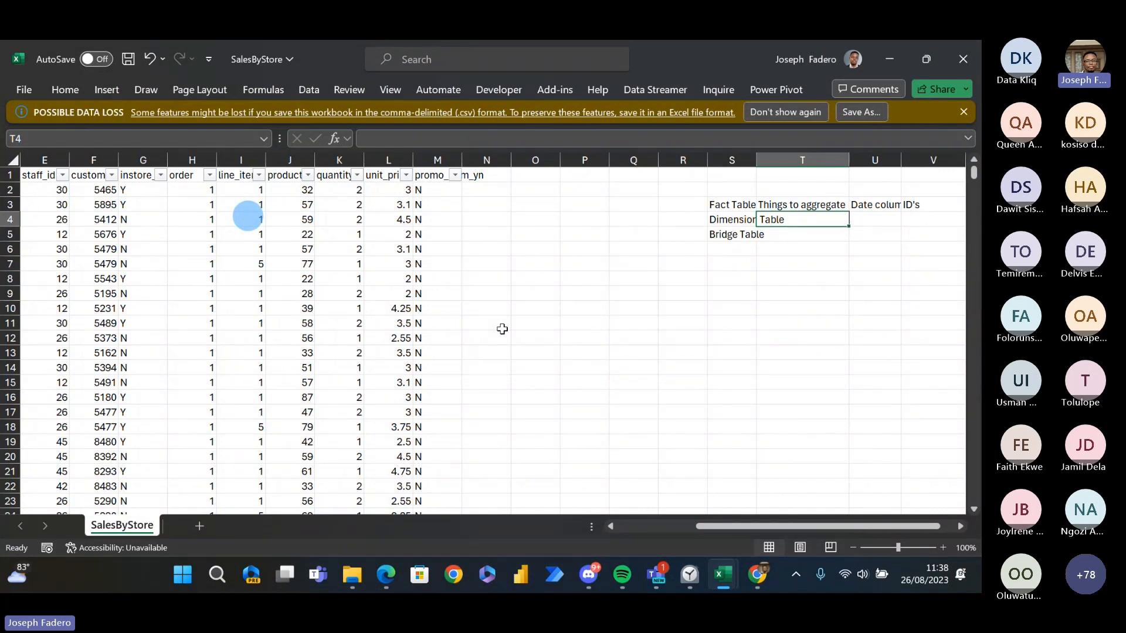
pyautogui.moveTo(741, 527); pyautogui.dragTo(617, 517)
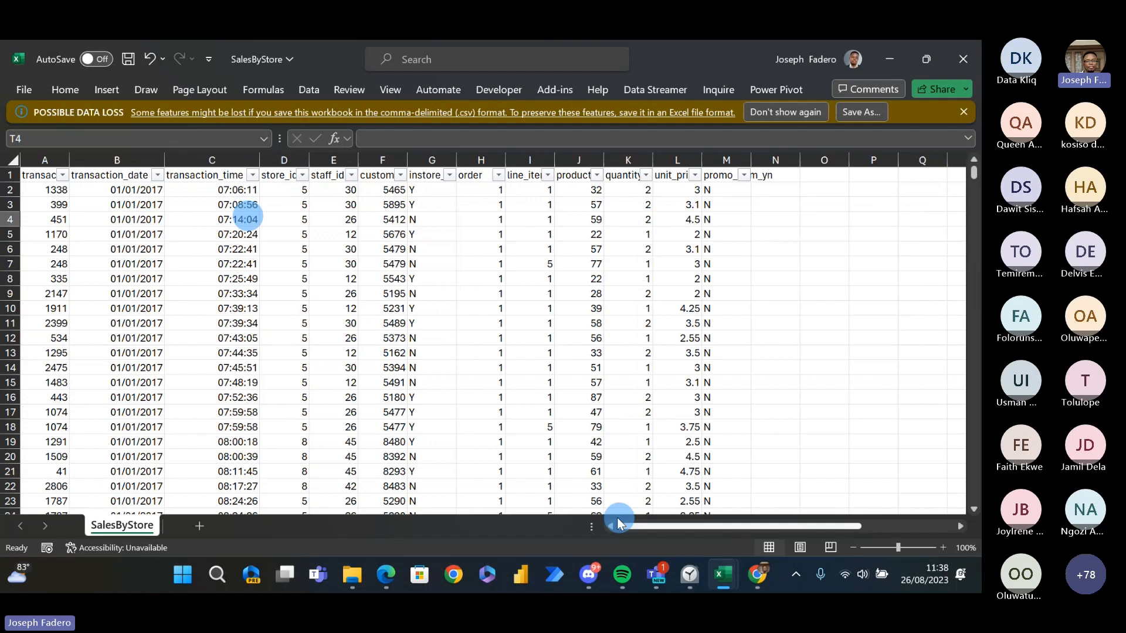
pyautogui.click(290, 189)
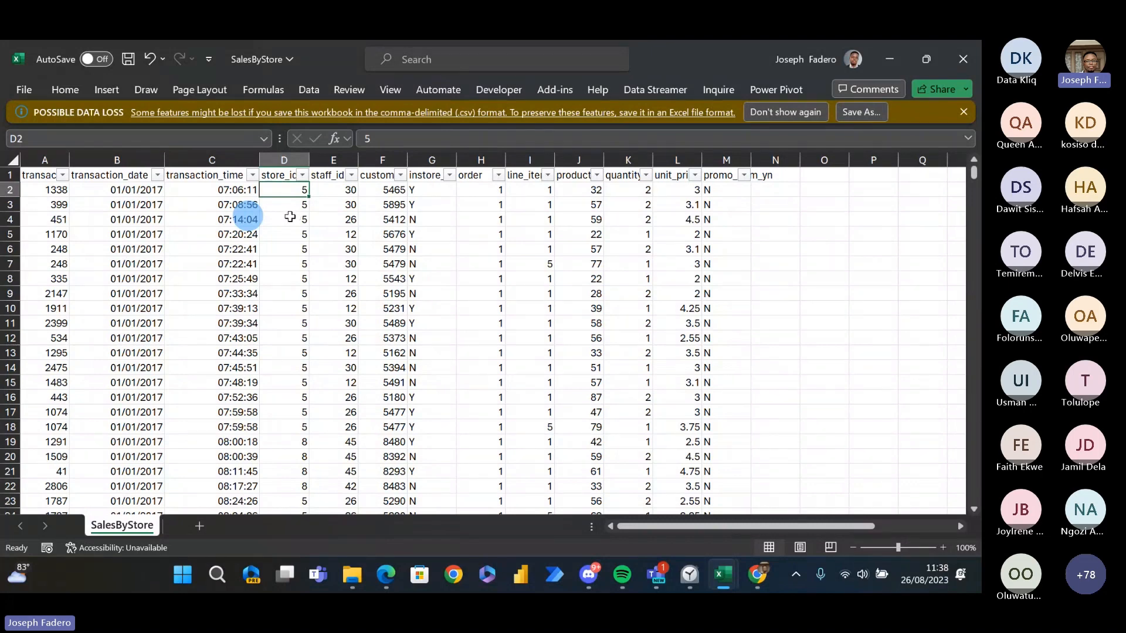
# - Switch to the Store Lookup workbook to view the store_id records
pyautogui.hotkey('alt', 'Tab')
pyautogui.hotkey('alt', 'Tab')
pyautogui.hotkey('alt', 'Tab')
pyautogui.press('Down')
pyautogui.press('Left')
pyautogui.press('Left')
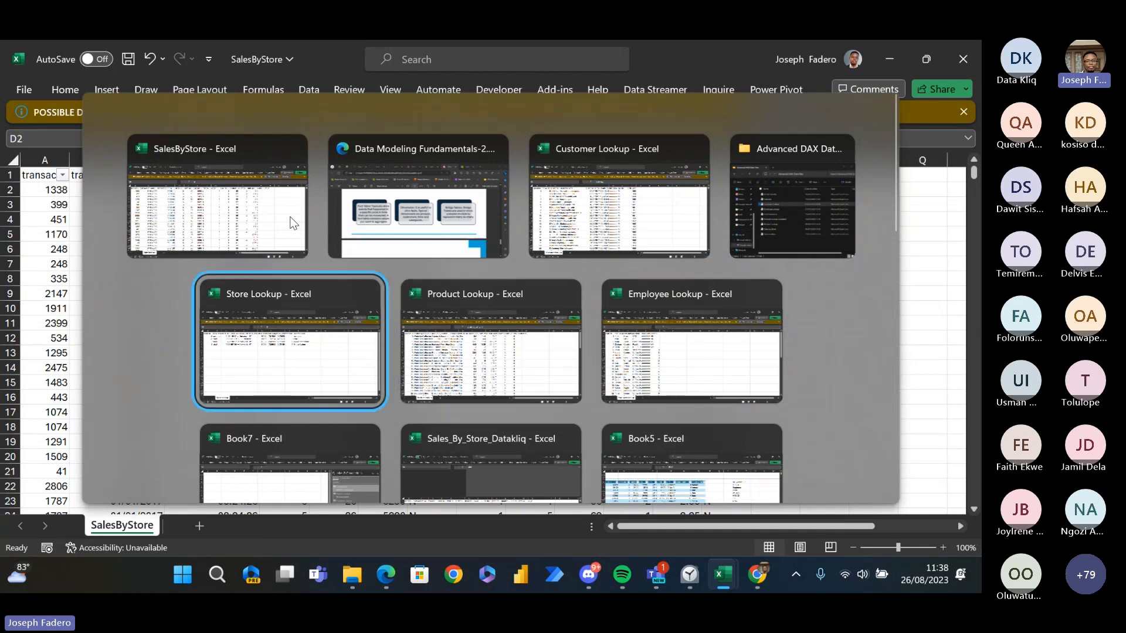
pyautogui.press('Up')
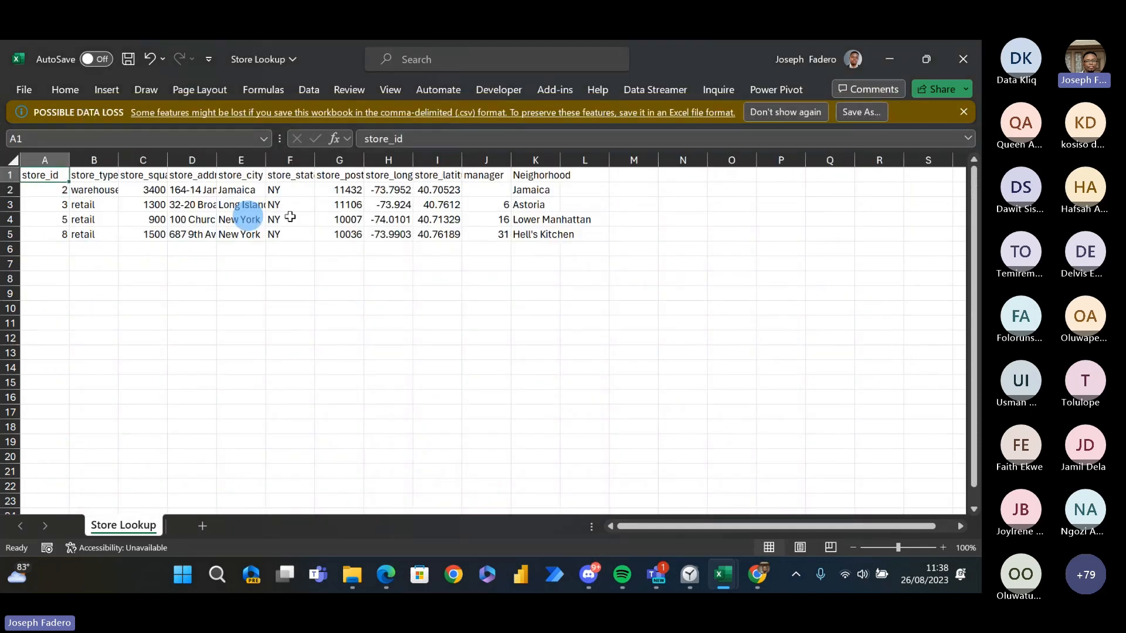
# - Return to the SalesByStore workbook and go to the Fact Table label in S3
pyautogui.hotkey('alt', 'Tab')
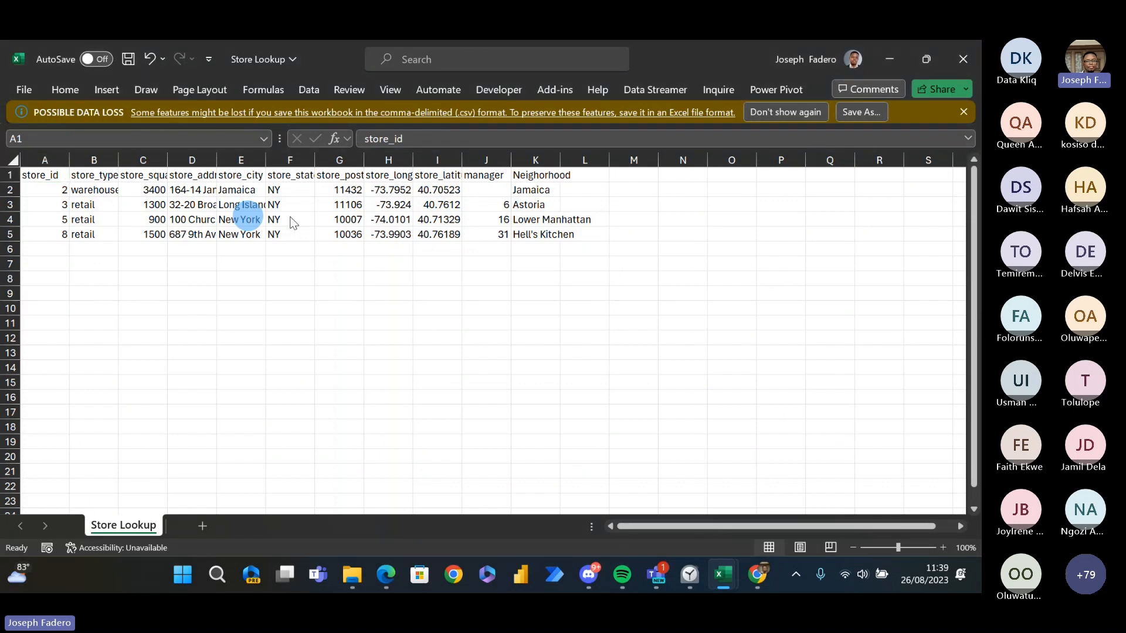
pyautogui.press('Right')
pyautogui.press('Right')
pyautogui.press('Right')
pyautogui.press('Right')
pyautogui.press('Right')
pyautogui.press('Right')
pyautogui.press('Right')
pyautogui.press('Right')
pyautogui.press('Right')
pyautogui.press('Right')
pyautogui.press('Right')
pyautogui.press('Right')
pyautogui.press('Right')
pyautogui.press('Right')
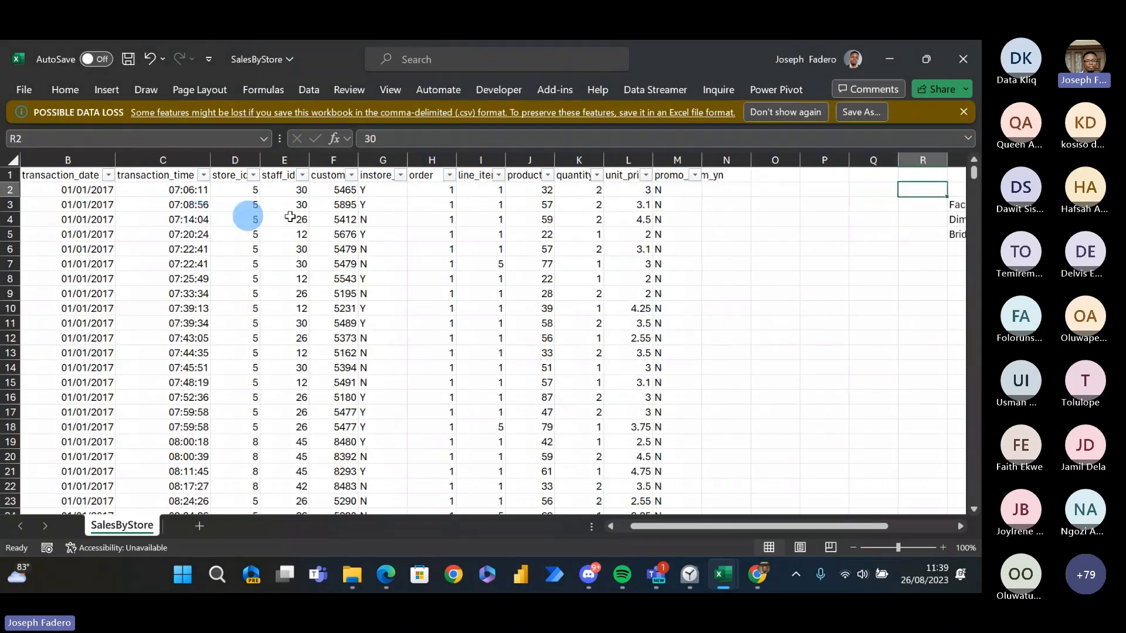
pyautogui.press('Right')
pyautogui.press('Right')
pyautogui.press('Right')
pyautogui.press('Right')
pyautogui.press('Down')
pyautogui.press('Left')
pyautogui.press('Left')
pyautogui.press('Left')
pyautogui.press('Left')
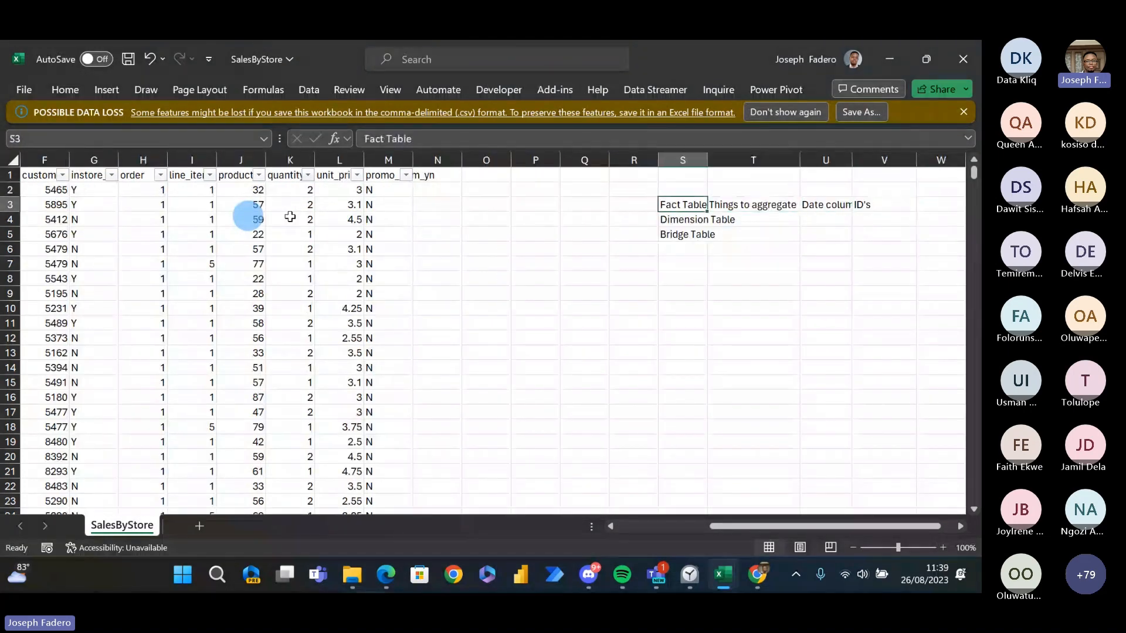
# - Look back across the transaction columns in row 3, then go to T4 beside the Dimension Table label
pyautogui.press('Left')
pyautogui.press('Left')
pyautogui.press('Left')
pyautogui.press('Left')
pyautogui.press('Left')
pyautogui.press('Left')
pyautogui.press('Left')
pyautogui.press('Left')
pyautogui.press('Left')
pyautogui.press('Left')
pyautogui.press('Left')
pyautogui.press('Left')
pyautogui.press('Left')
pyautogui.press('Left')
pyautogui.press('Left')
pyautogui.press('Left')
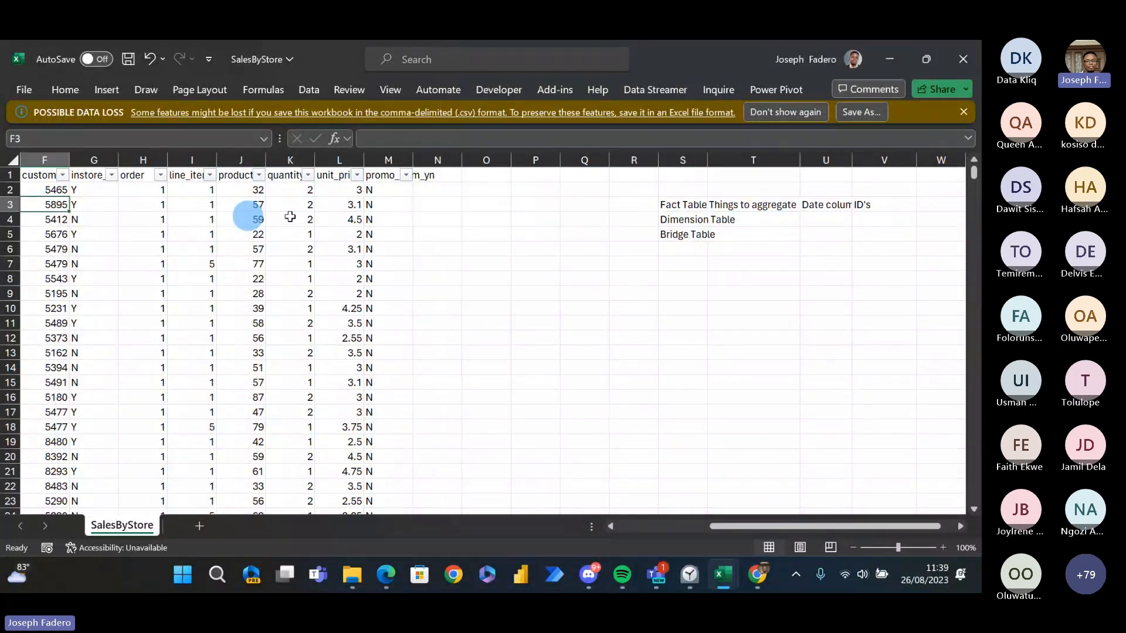
pyautogui.press('Left')
pyautogui.press('Right')
pyautogui.press('Right')
pyautogui.press('Right')
pyautogui.press('Right')
pyautogui.press('Right')
pyautogui.press('Right')
pyautogui.press('Right')
pyautogui.press('Right')
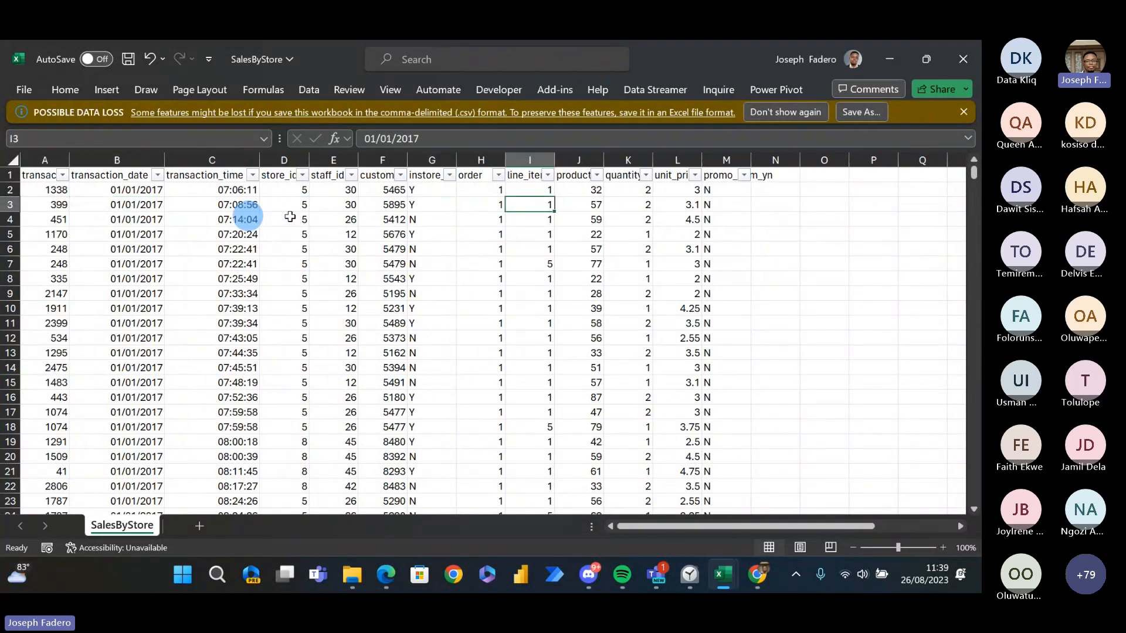
pyautogui.press('Right')
pyautogui.press('Right')
pyautogui.press('Right')
pyautogui.press('Right')
pyautogui.press('Right')
pyautogui.press('Right')
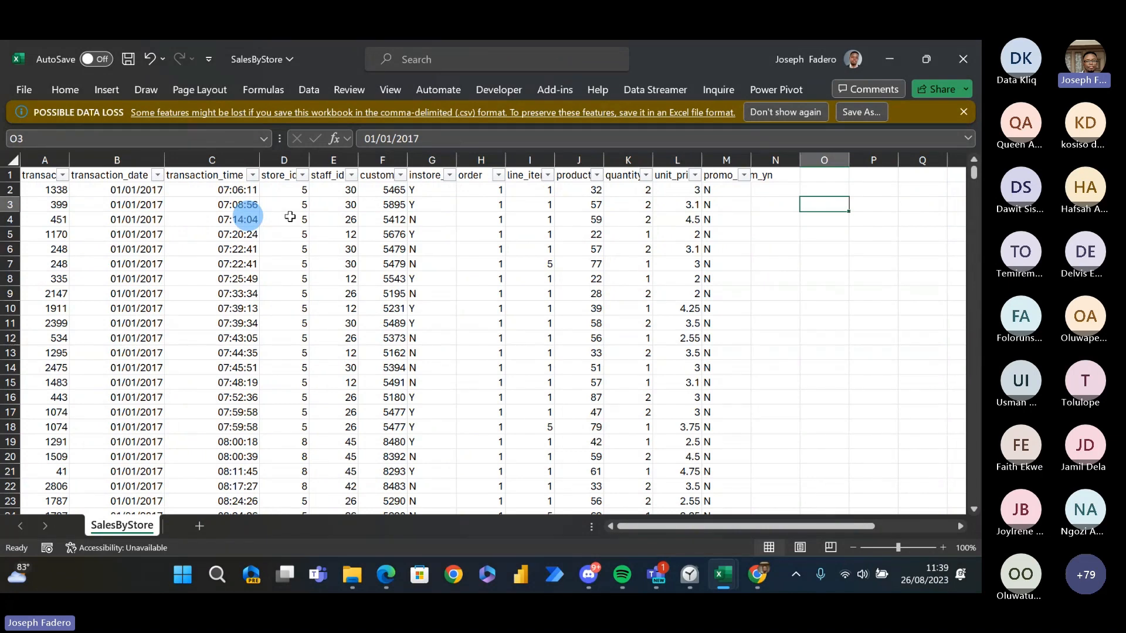
pyautogui.press('Right')
pyautogui.press('Right')
pyautogui.press('Right')
pyautogui.press('Right')
pyautogui.press('Right')
pyautogui.press('Down')
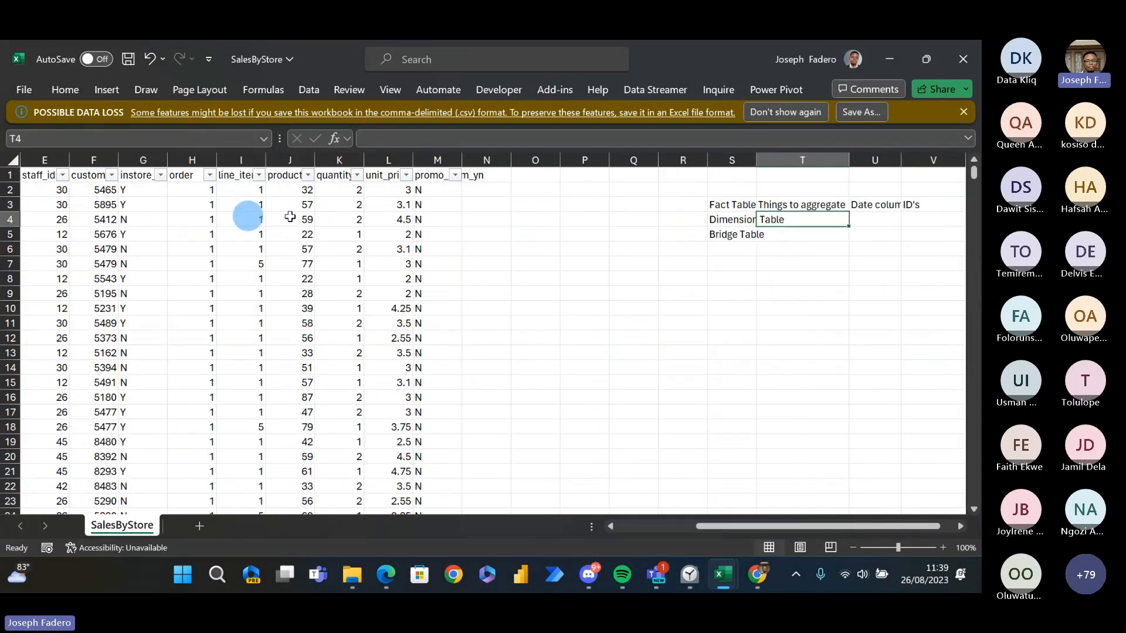
# - Revisit the Store Lookup workbook, then switch to the table type definitions in the Edge PDF
pyautogui.hotkey('alt', 'Tab')
pyautogui.hotkey('alt', 'Tab')
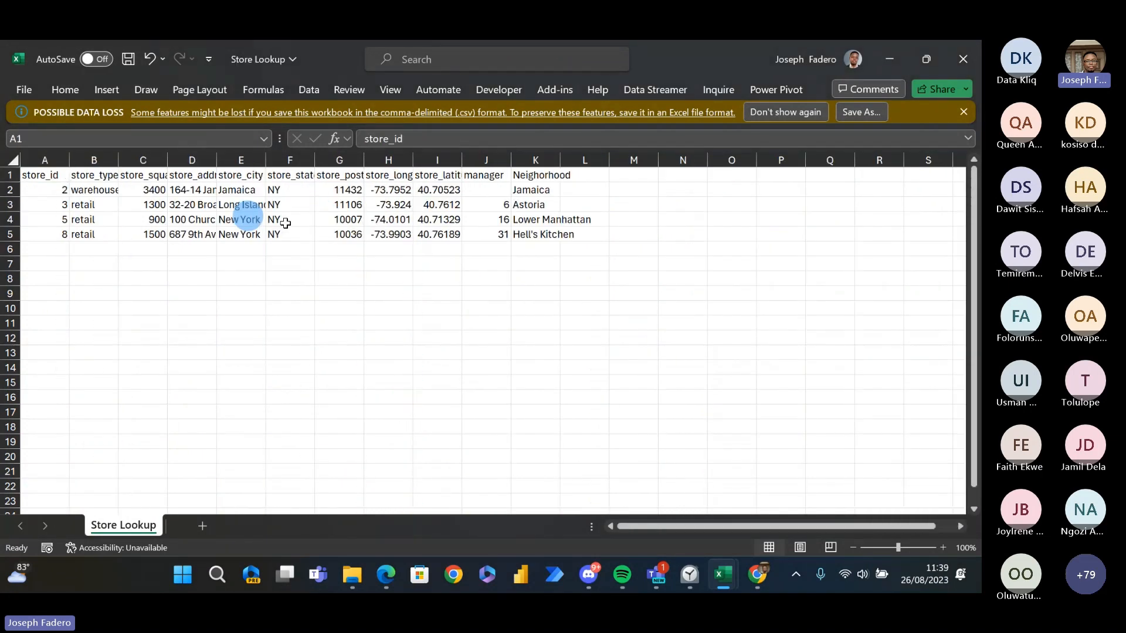
pyautogui.hotkey('alt', 'Tab')
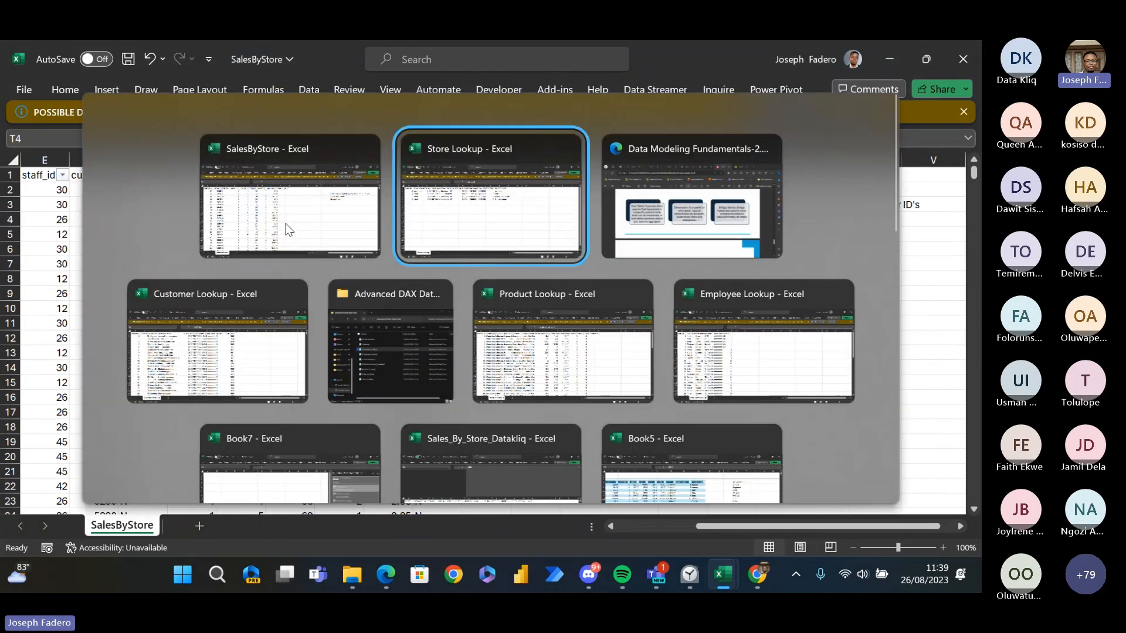
pyautogui.hotkey('alt', 'Tab')
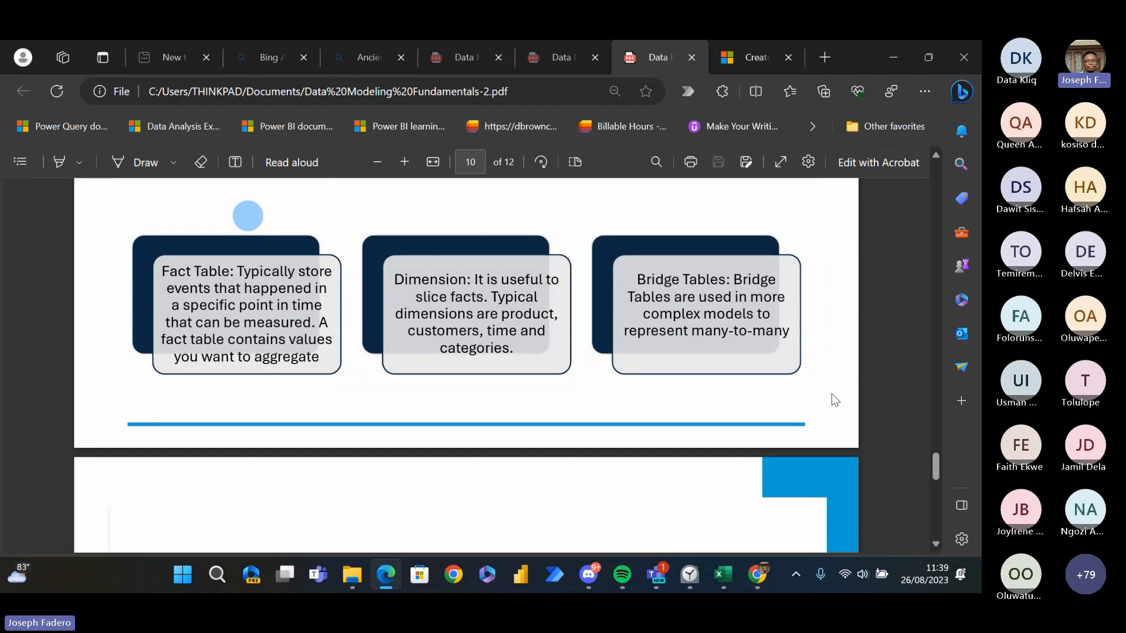
# - Return to SalesByStore in Excel and select U4 in the Dimension Table row
pyautogui.hotkey('alt', 'Tab')
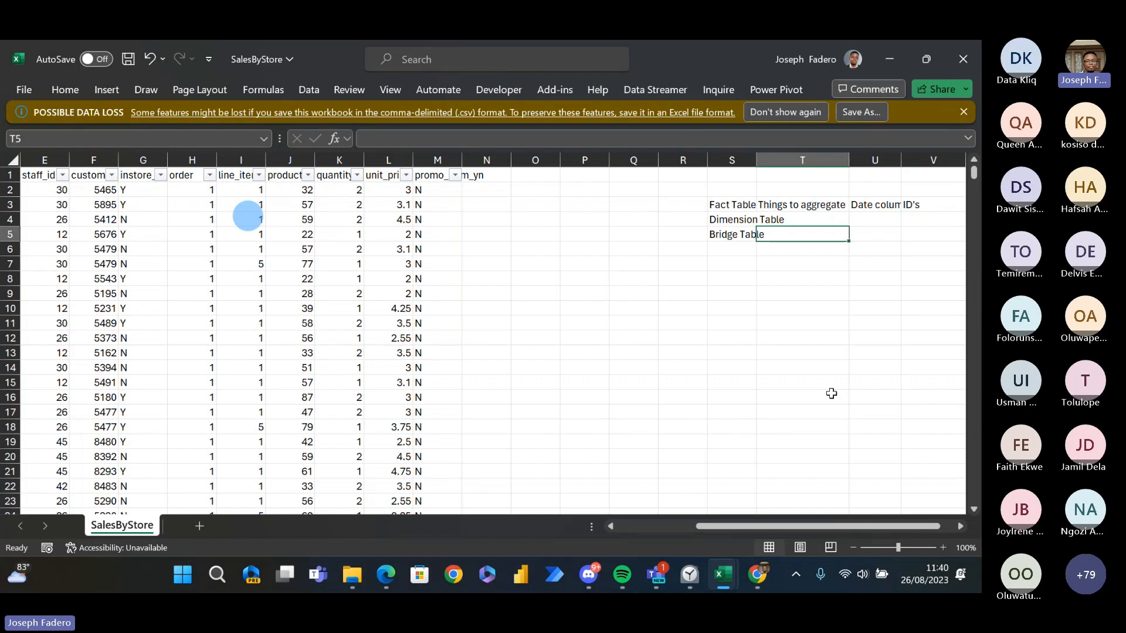
pyautogui.press('Right')
pyautogui.press('Up')
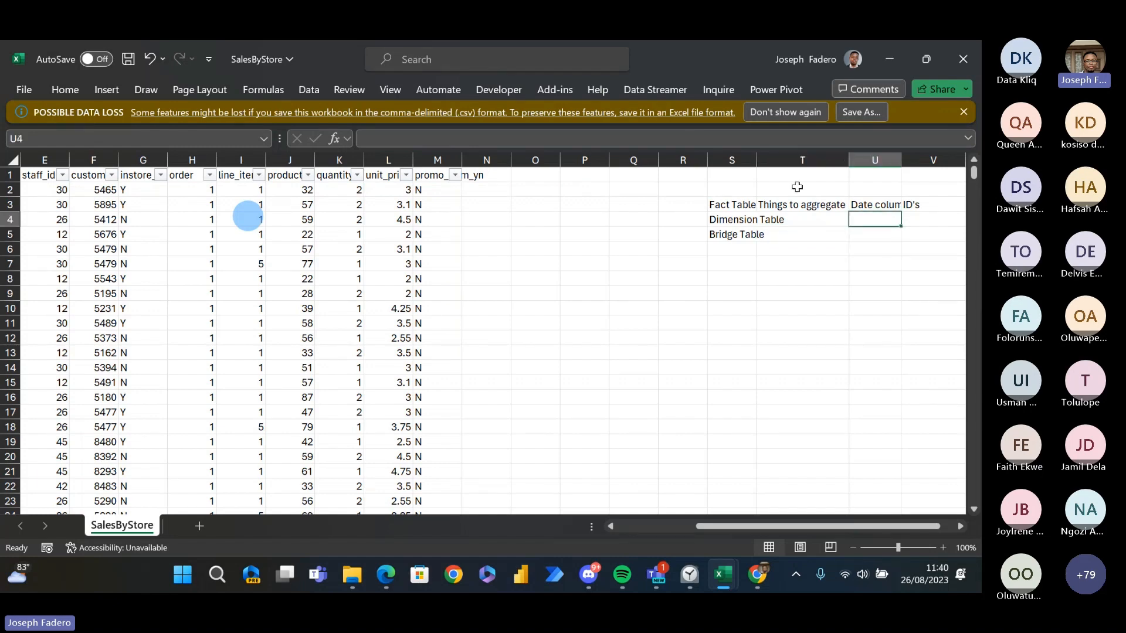
# - Widen column S to fit its labels and enter Product Lookup Table in T4 beside Dimension Table
pyautogui.moveTo(757, 160); pyautogui.dragTo(818, 177)
pyautogui.click(860, 214)
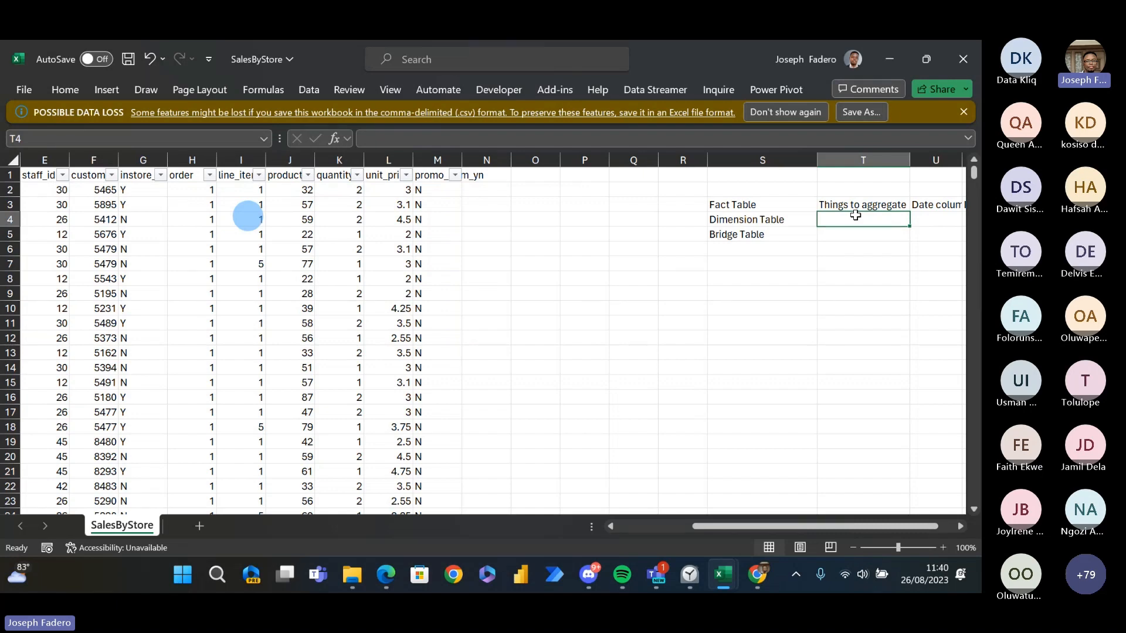
pyautogui.write('Produc')
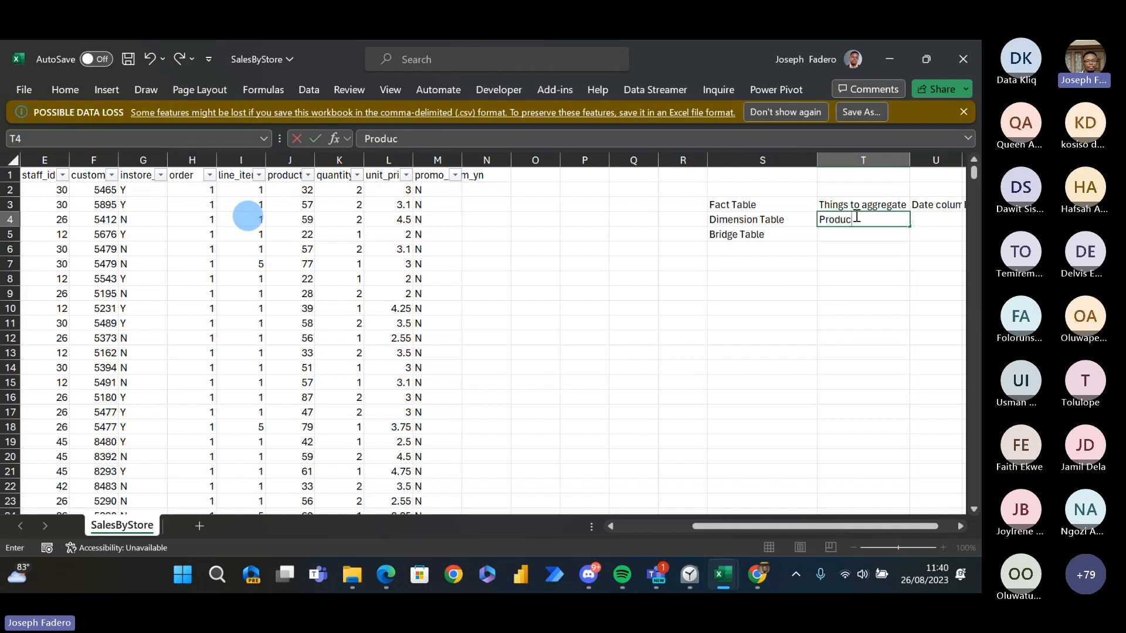
pyautogui.write('t Lookup Table')
pyautogui.press('Tab')
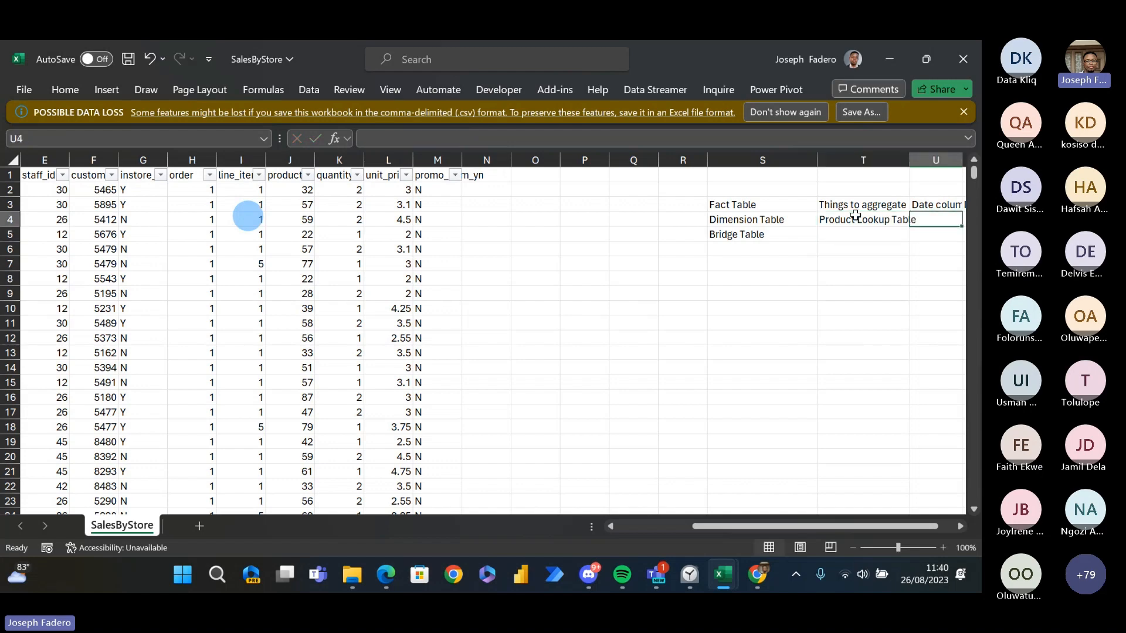
# - Add Customer Table in U4 and Date in V4 as further Dimension Table examples
pyautogui.write('Custo')
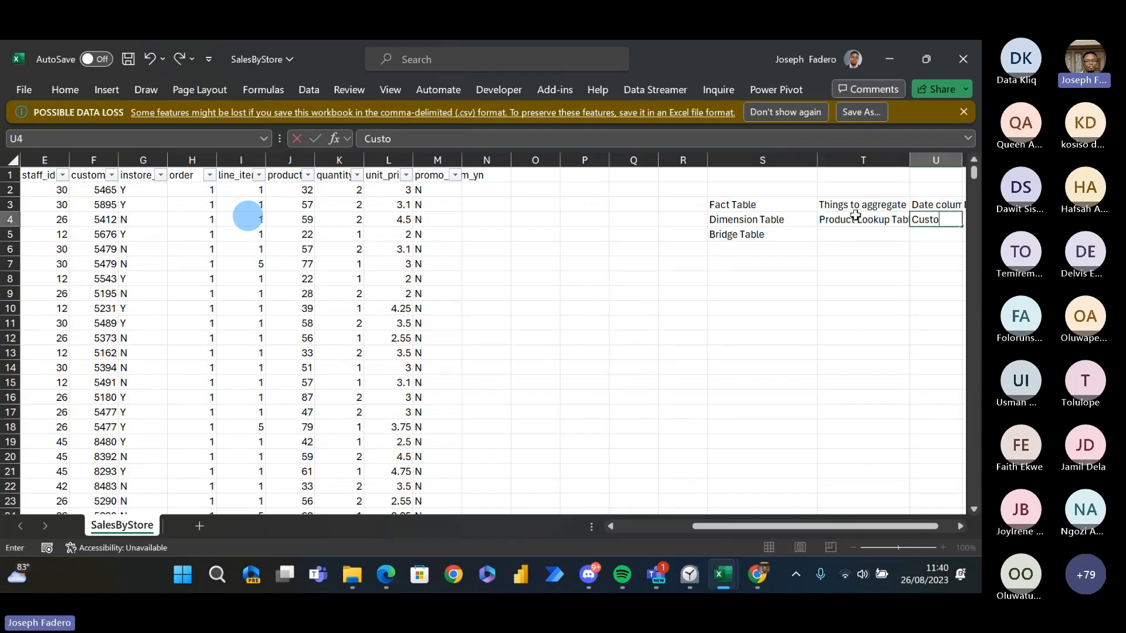
pyautogui.write('mer Table')
pyautogui.press('Return')
pyautogui.press('Right')
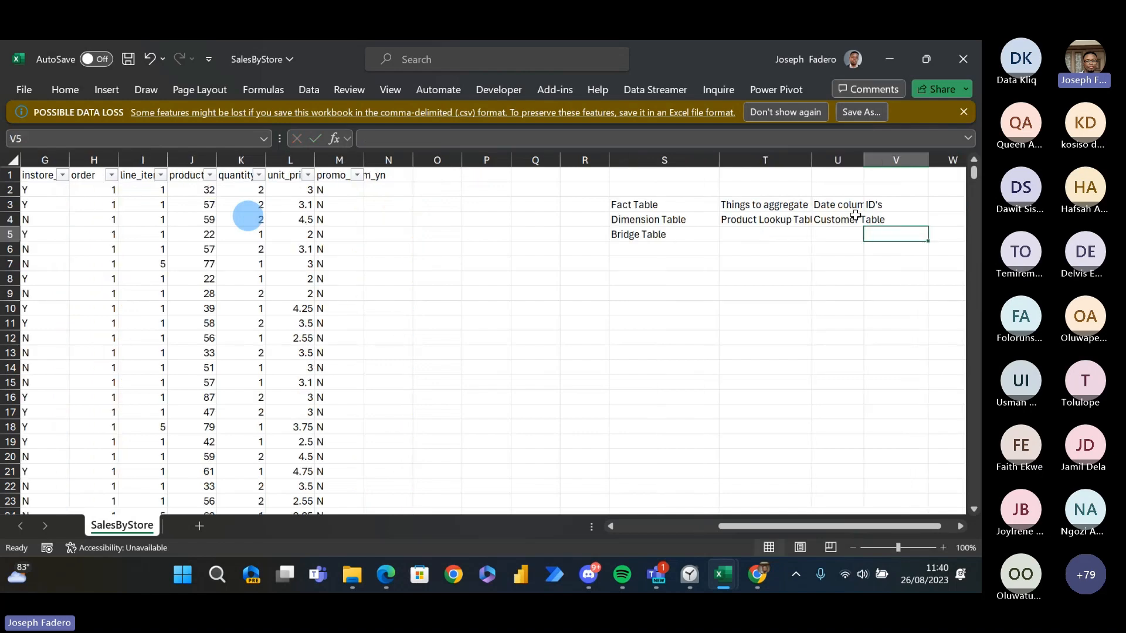
pyautogui.press('Up')
pyautogui.write('Date')
pyautogui.press('Tab')
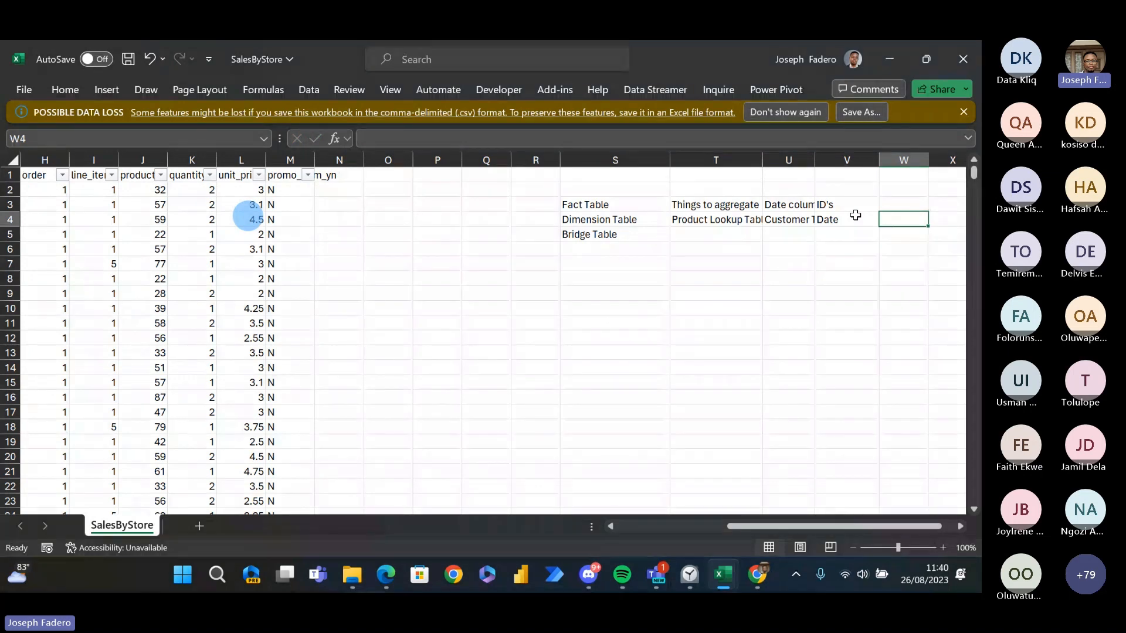
# - Enter Employee Table in W4 as another example in the Dimension Table row
pyautogui.press('Left')
pyautogui.press('Left')
pyautogui.press('Left')
pyautogui.press('Left')
pyautogui.click(856, 215)
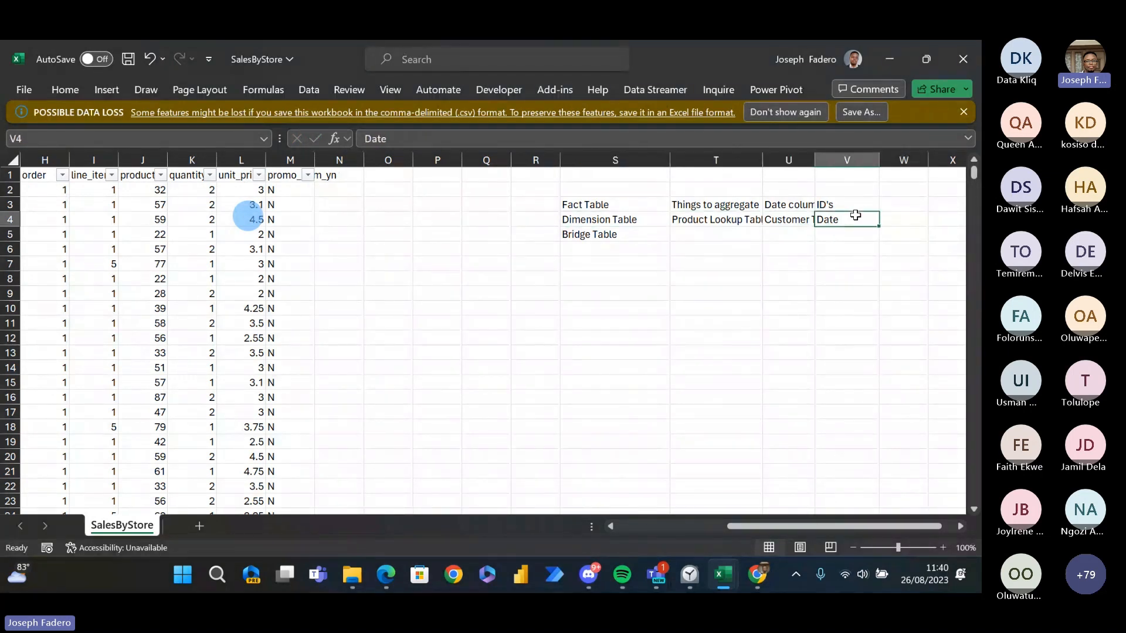
pyautogui.press('Right')
pyautogui.write('Emp')
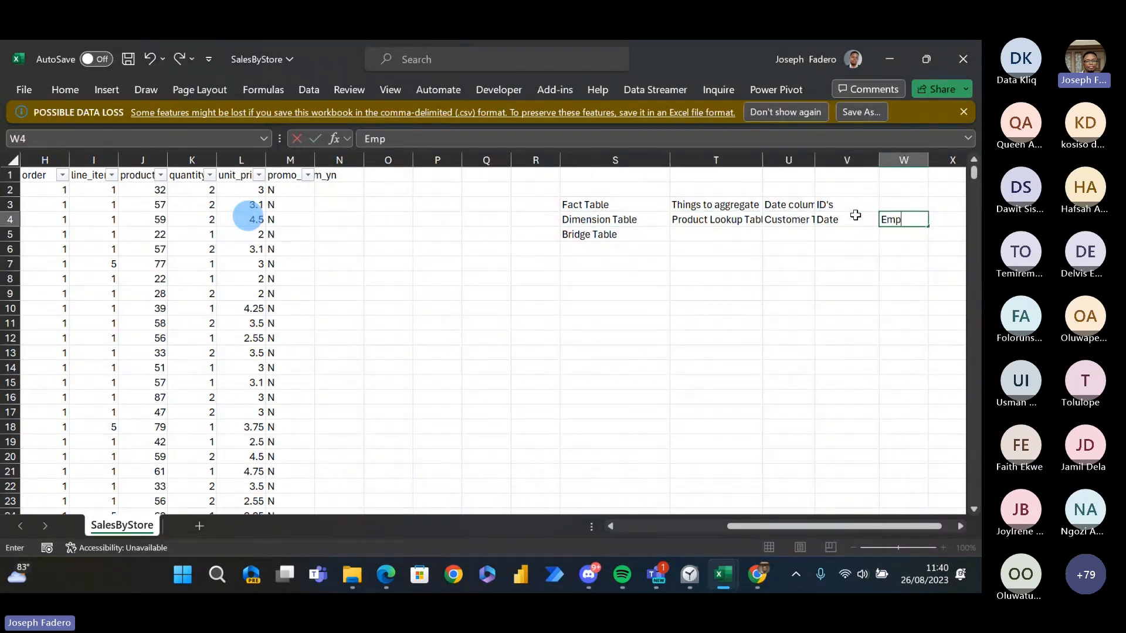
pyautogui.write('loyee Table')
pyautogui.press('Return')
pyautogui.press('Right')
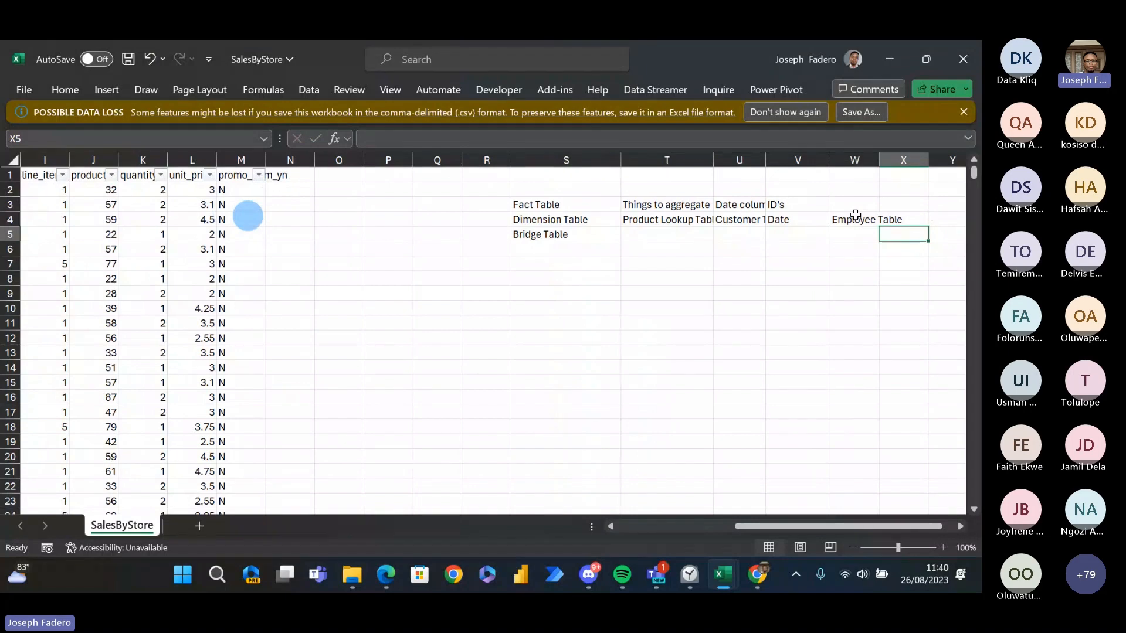
# - Enter Store Lookup Table in X4 at the end of the Dimension Table examples
pyautogui.press('Up')
pyautogui.press('Left')
pyautogui.press('Left')
pyautogui.press('Left')
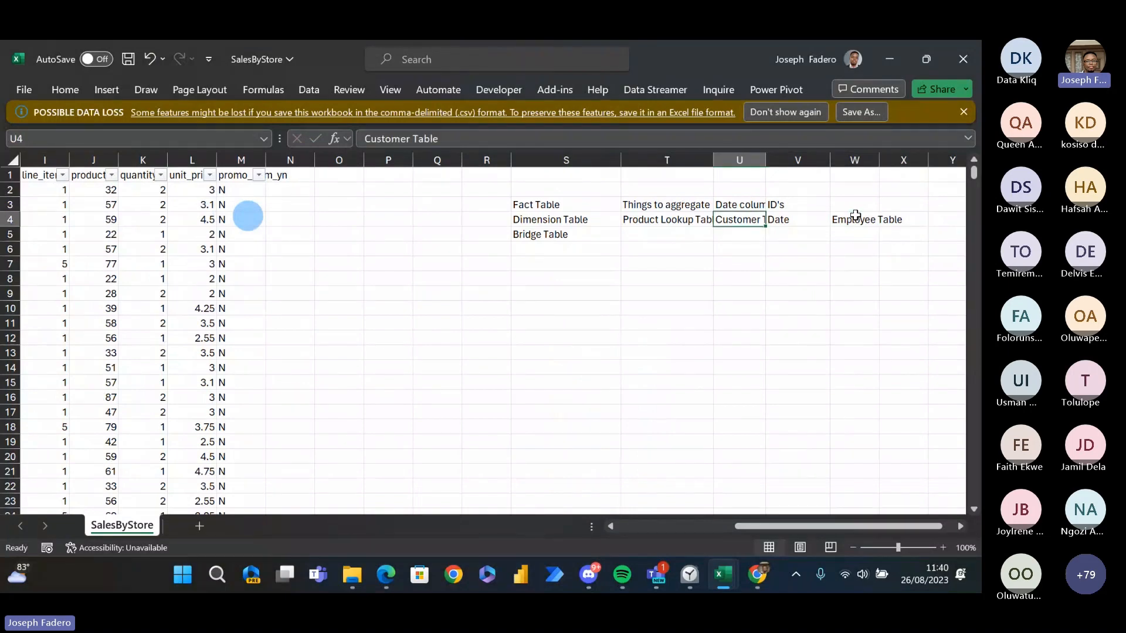
pyautogui.press('Right')
pyautogui.press('Right')
pyautogui.press('Right')
pyautogui.write('Sto')
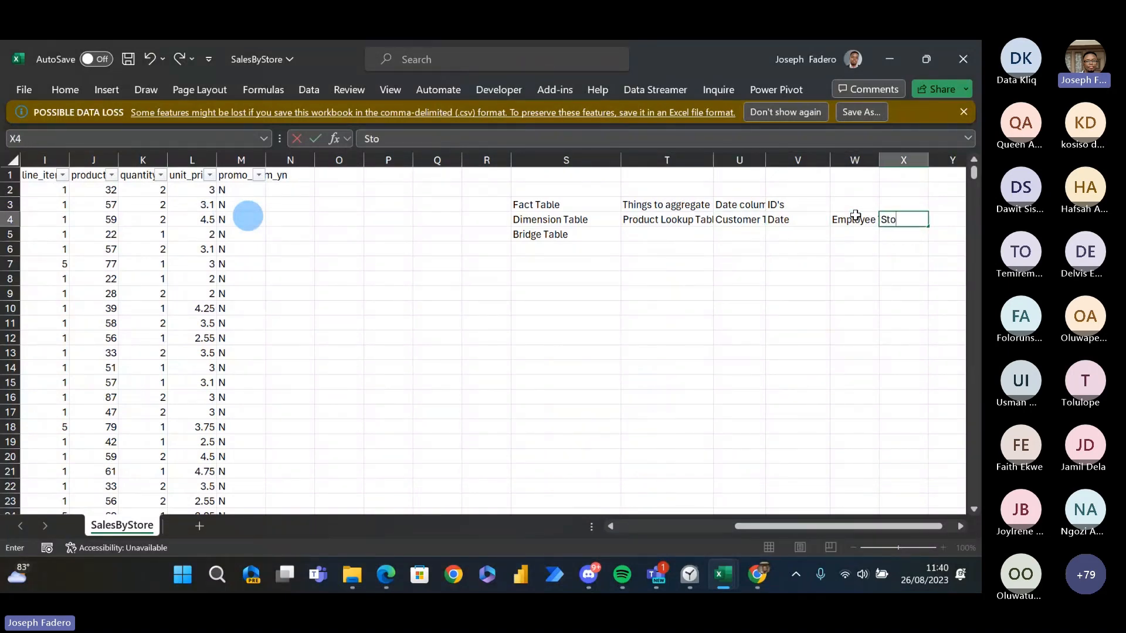
pyautogui.write('re Lookup Tabl')
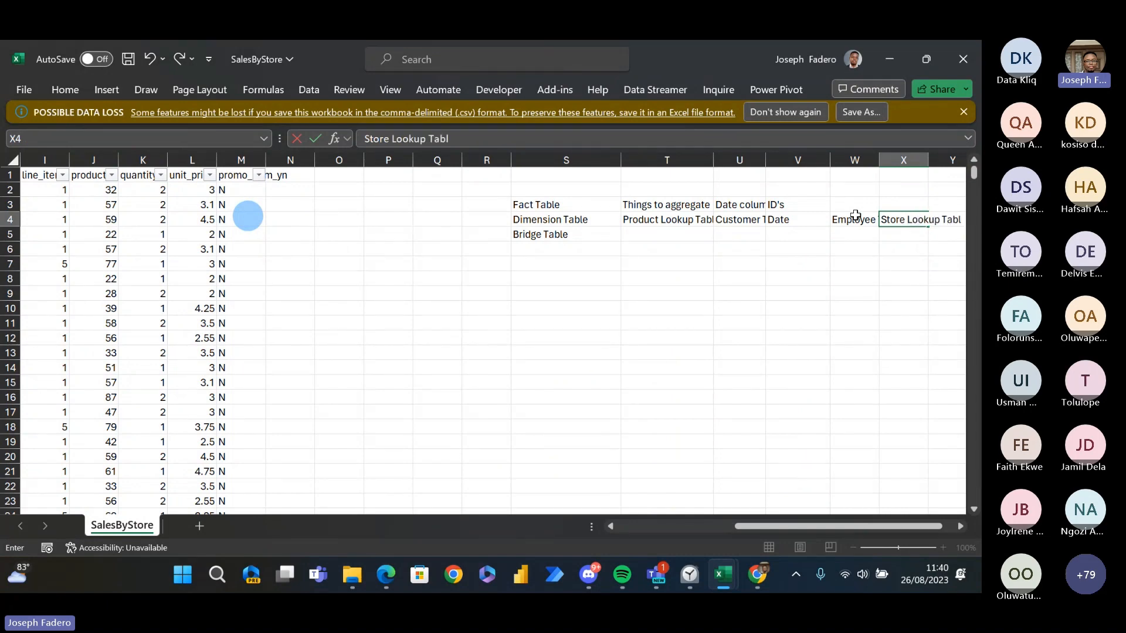
pyautogui.write('e')
pyautogui.press('Return')
# - Look back along row 5 to the sales data and return to T5 beside Bridge Table
pyautogui.press('Left')
pyautogui.press('Left')
pyautogui.press('Left')
pyautogui.press('Left')
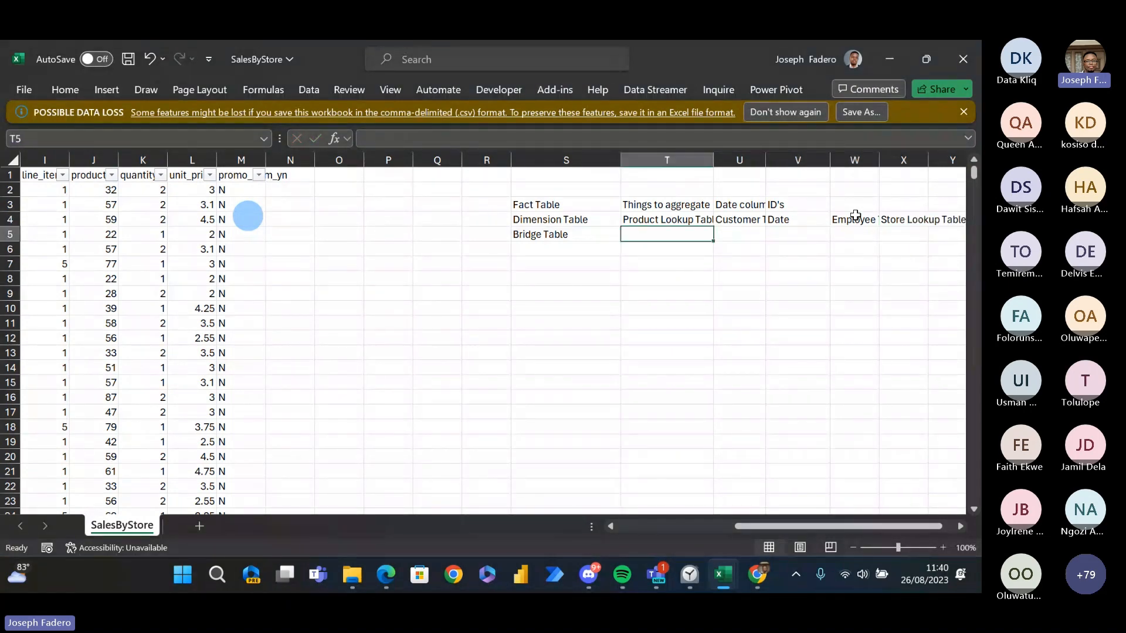
pyautogui.press('Left')
pyautogui.press('Left')
pyautogui.press('Left')
pyautogui.press('Left')
pyautogui.press('Left')
pyautogui.press('Left')
pyautogui.press('Left')
pyautogui.press('Left')
pyautogui.press('Left')
pyautogui.press('Left')
pyautogui.press('Left')
pyautogui.press('Left')
pyautogui.press('Left')
pyautogui.press('Left')
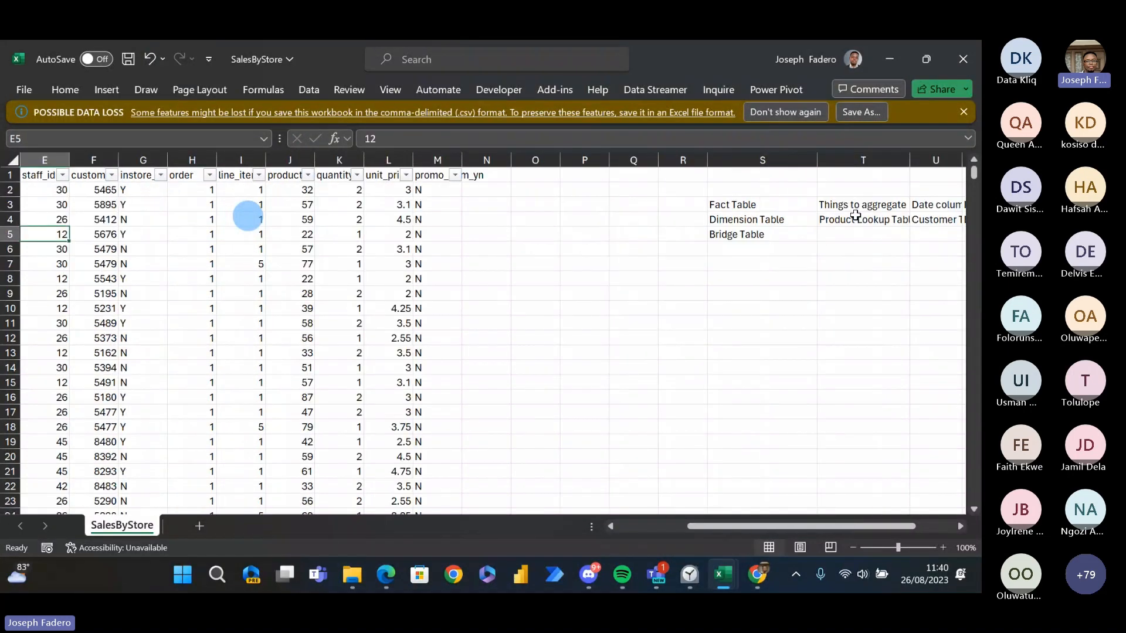
pyautogui.press('Right')
pyautogui.press('Right')
pyautogui.press('Right')
pyautogui.press('Right')
pyautogui.press('Right')
pyautogui.press('Right')
pyautogui.press('Right')
pyautogui.press('Right')
pyautogui.press('Right')
pyautogui.press('Right')
pyautogui.press('Right')
pyautogui.press('Right')
pyautogui.press('Right')
pyautogui.press('Right')
pyautogui.press('Right')
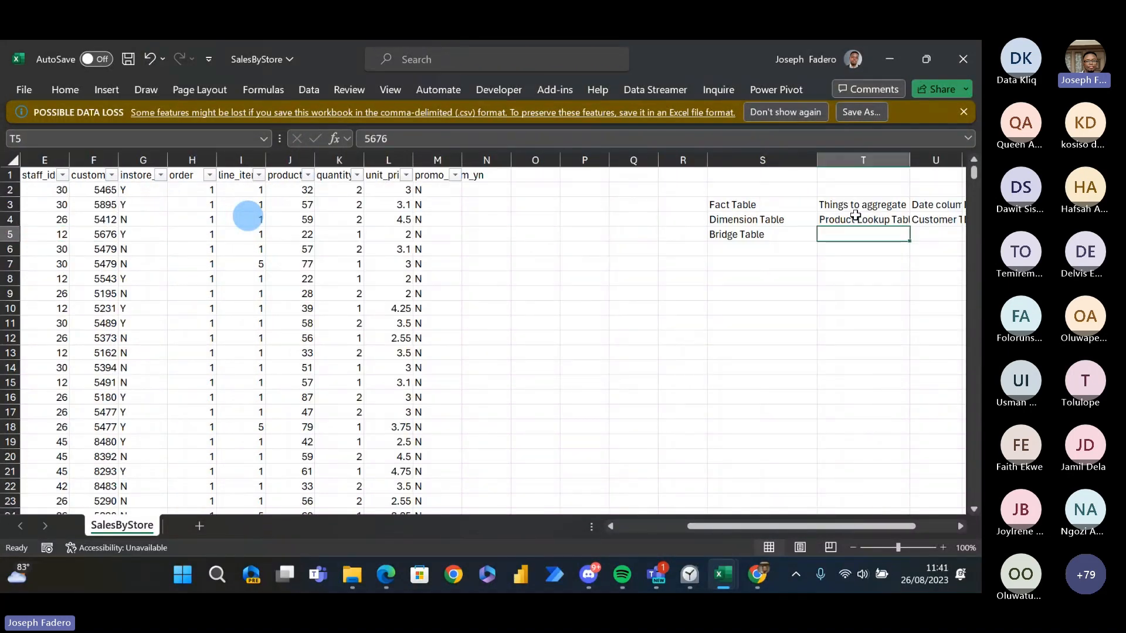
# - Review the Fact Table characteristics in row 3, from Things to aggregate to ID's, and go to T4
pyautogui.press('Up')
pyautogui.press('Up')
pyautogui.press('Right')
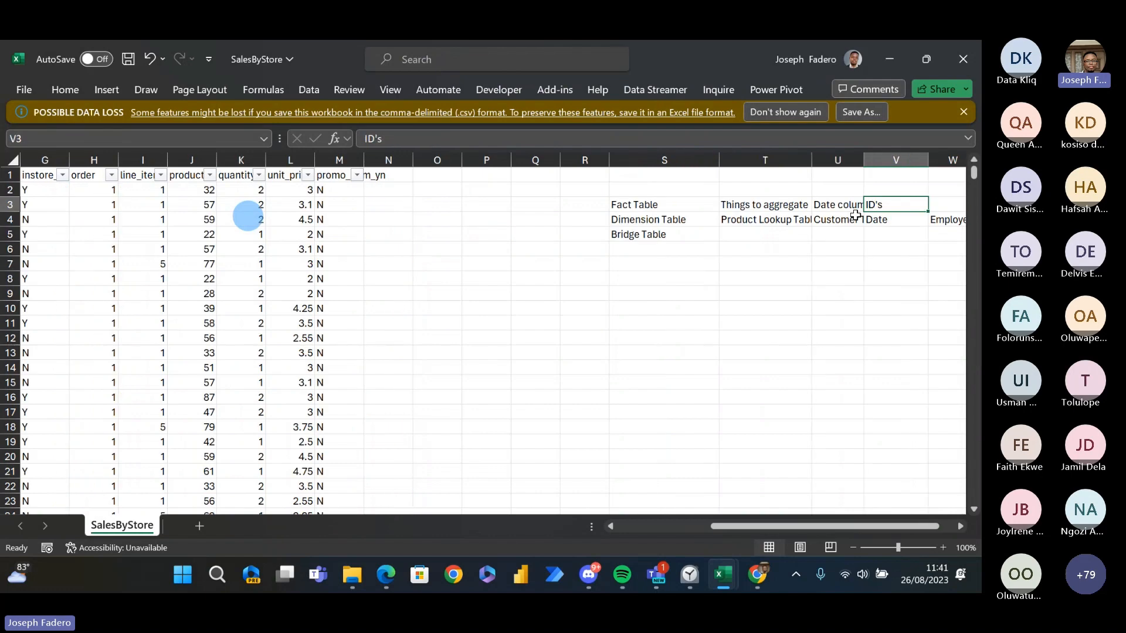
pyautogui.press('Left')
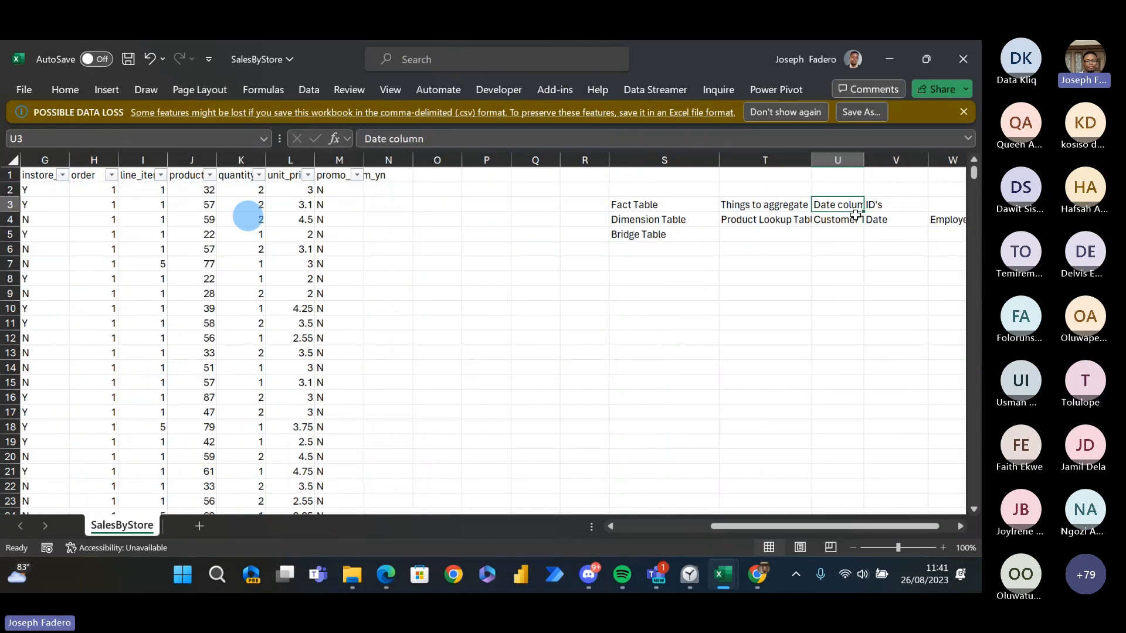
pyautogui.press('Right')
pyautogui.press('Down')
pyautogui.press('Left')
pyautogui.press('Left')
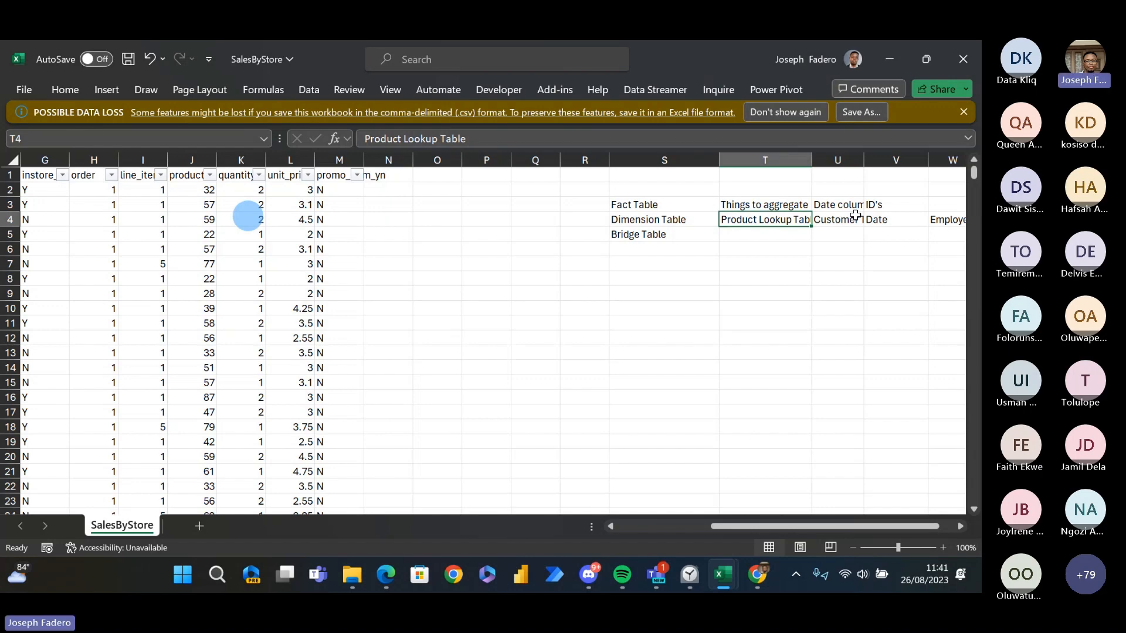
# - Review the Dimension Table examples in row 4, including the product, customer, date, employee and store entries
pyautogui.press('Right')
pyautogui.press('Right')
pyautogui.press('Right')
pyautogui.press('Right')
pyautogui.press('Right')
pyautogui.press('Right')
pyautogui.press('Left')
pyautogui.press('Left')
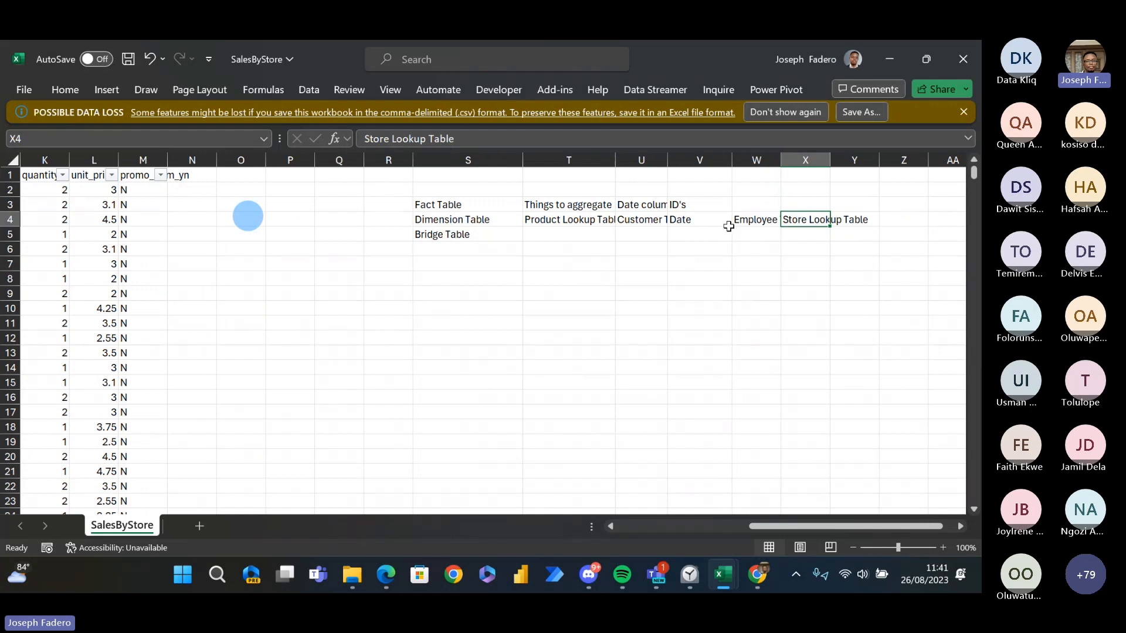
pyautogui.click(622, 222)
pyautogui.click(593, 221)
pyautogui.click(648, 220)
pyautogui.click(686, 222)
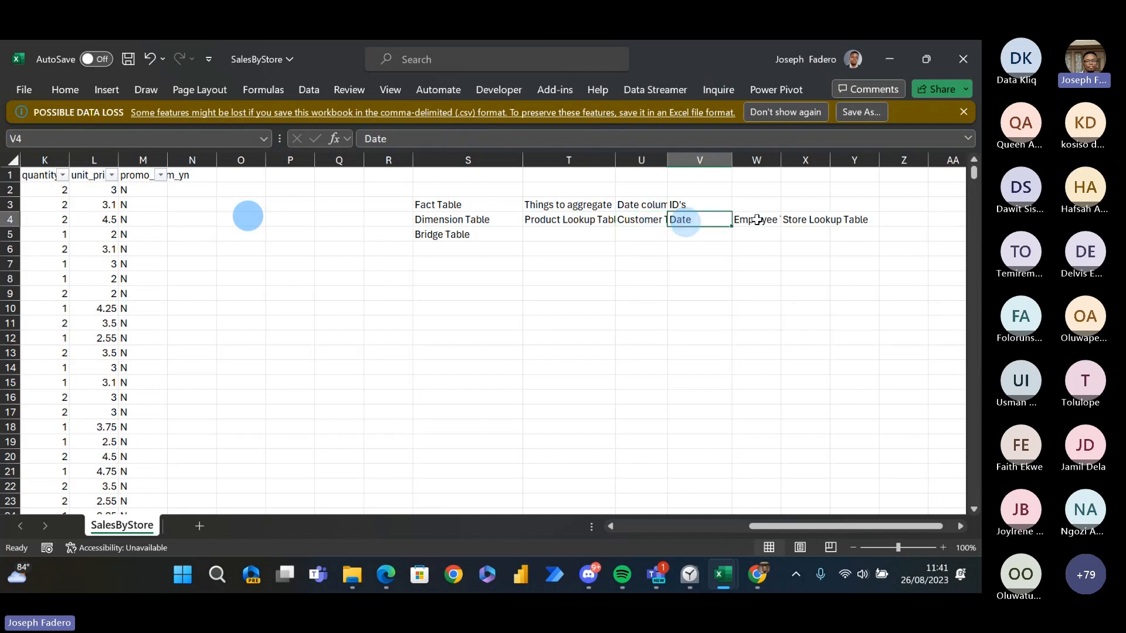
pyautogui.click(754, 220)
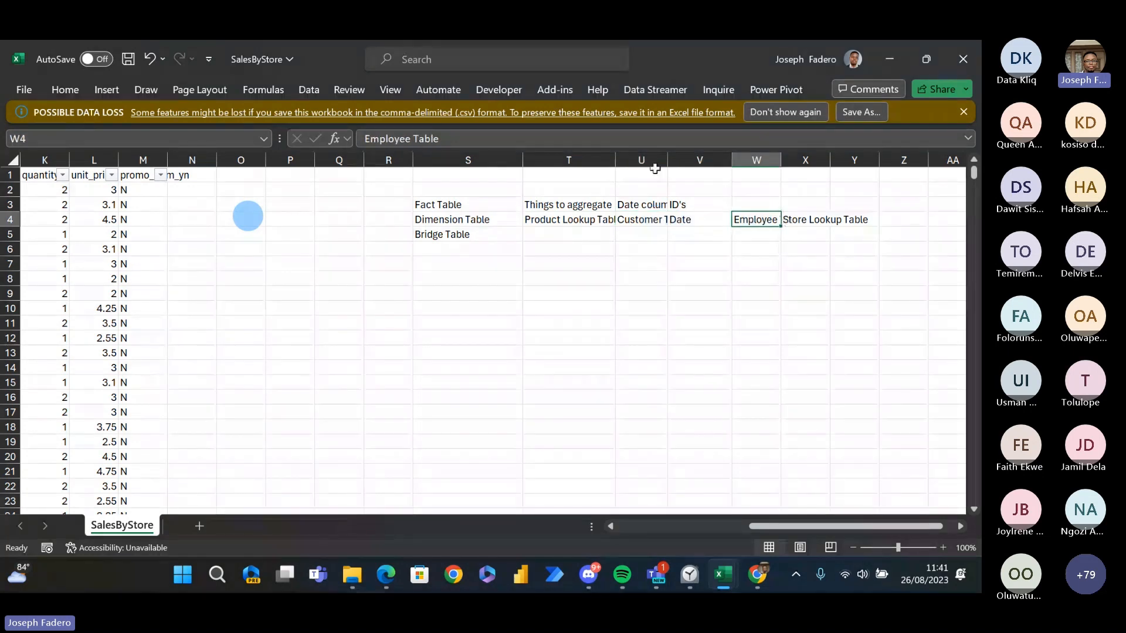
# - Widen column T to show Product Lookup Table in full, and select the Dimension Table label in S4
pyautogui.moveTo(615, 160); pyautogui.dragTo(664, 160)
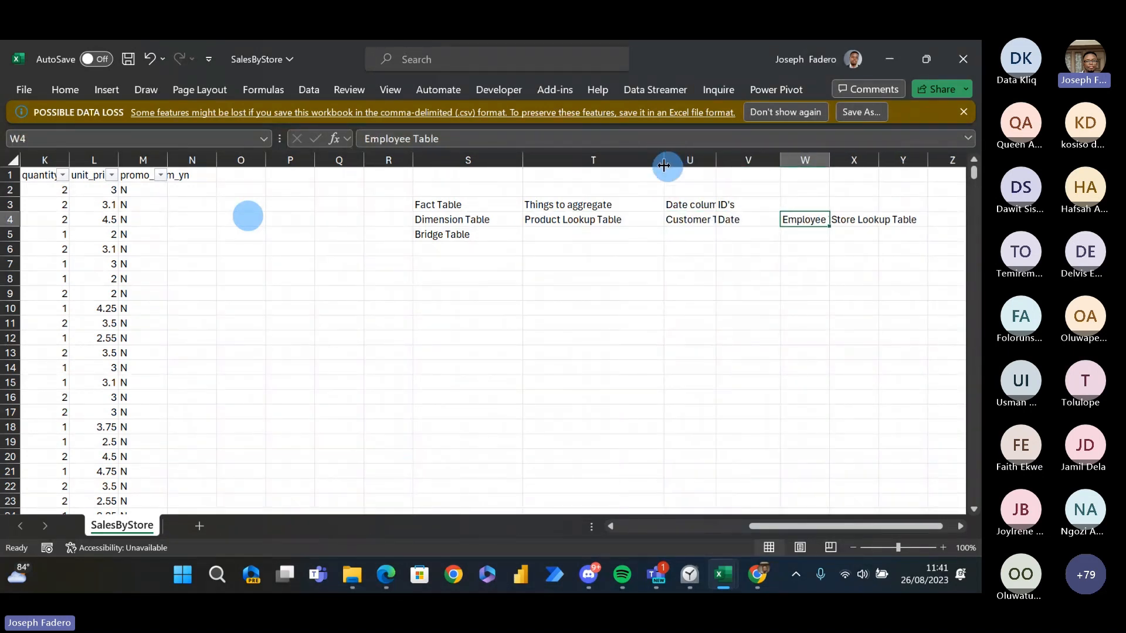
pyautogui.click(628, 218)
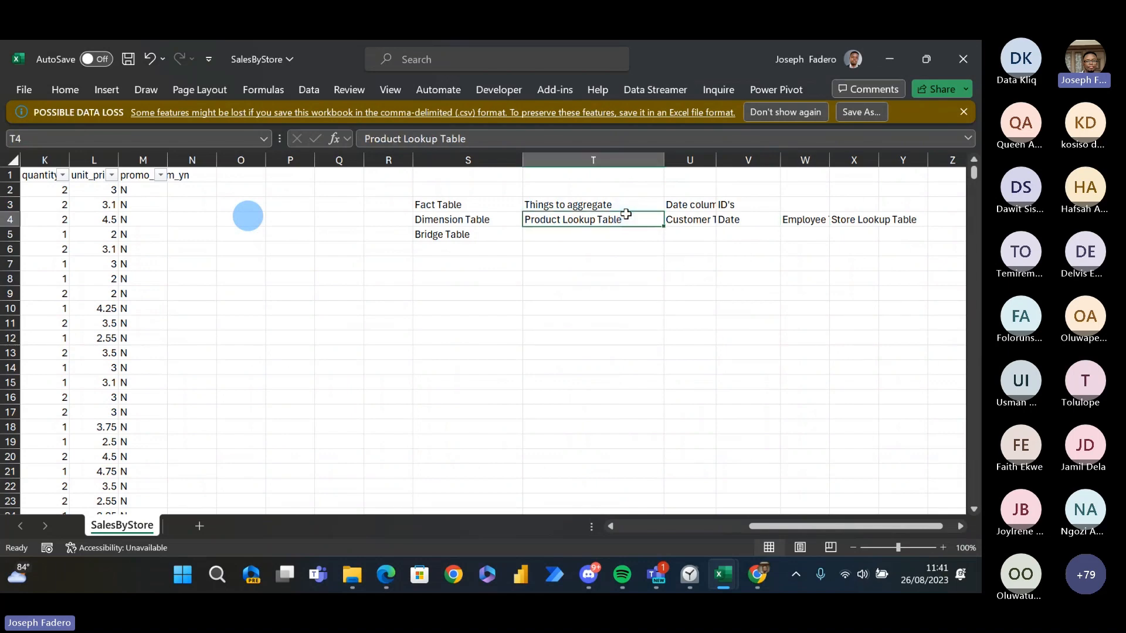
pyautogui.press('Left')
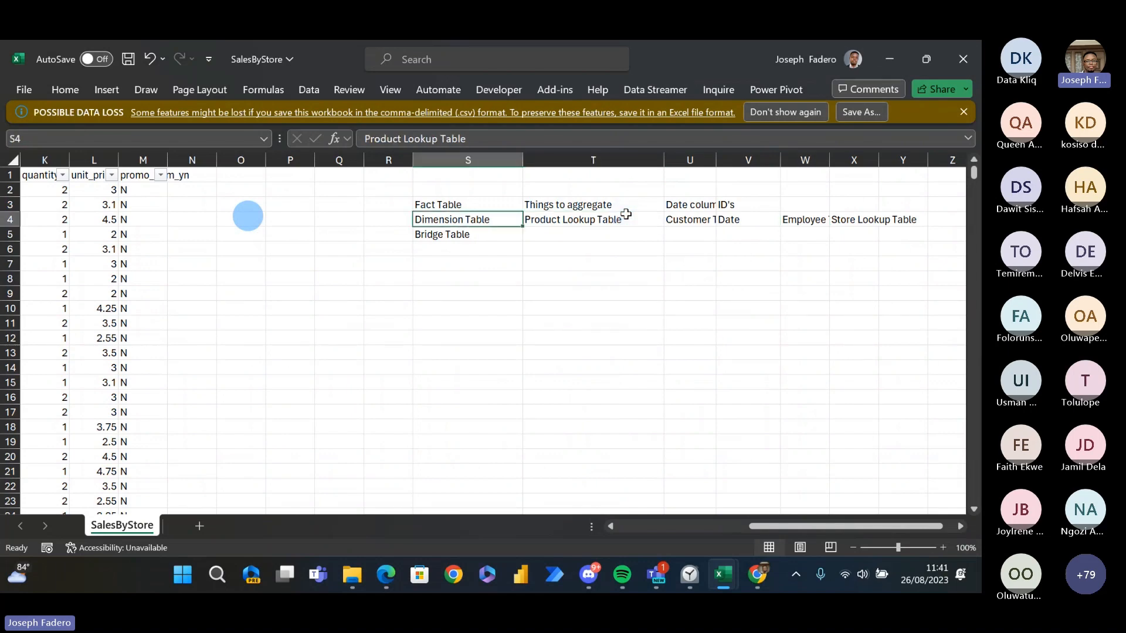
# - Go back to the sales data in row 4 and examine its transaction ID, date, time and store ID columns
pyautogui.press('Left')
pyautogui.press('Left')
pyautogui.press('Left')
pyautogui.press('Left')
pyautogui.press('Left')
pyautogui.press('Left')
pyautogui.press('Left')
pyautogui.press('Left')
pyautogui.press('Left')
pyautogui.press('Left')
pyautogui.press('Left')
pyautogui.press('Left')
pyautogui.press('Left')
pyautogui.press('Left')
pyautogui.press('Left')
pyautogui.press('Left')
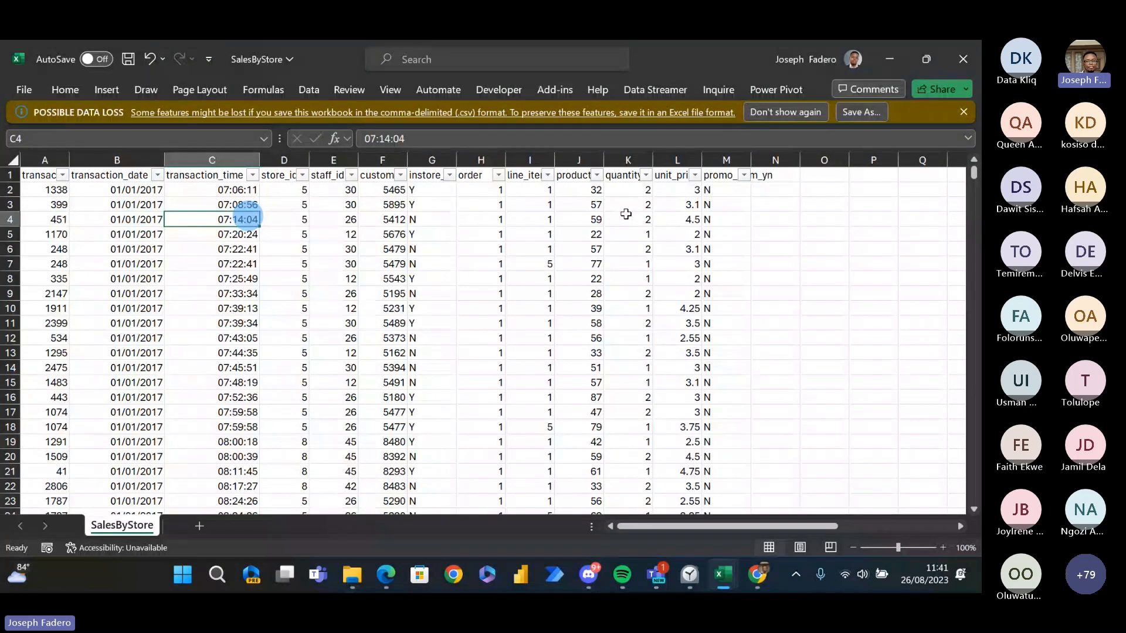
pyautogui.press('Left')
pyautogui.press('Left')
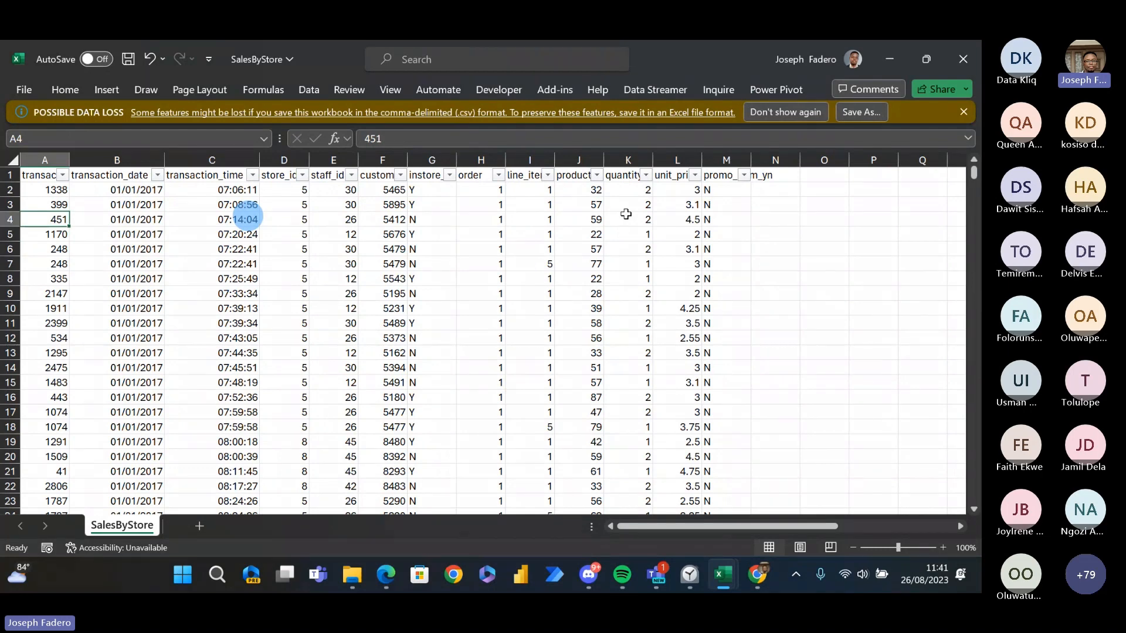
pyautogui.press('Right')
pyautogui.press('Right')
pyautogui.press('Right')
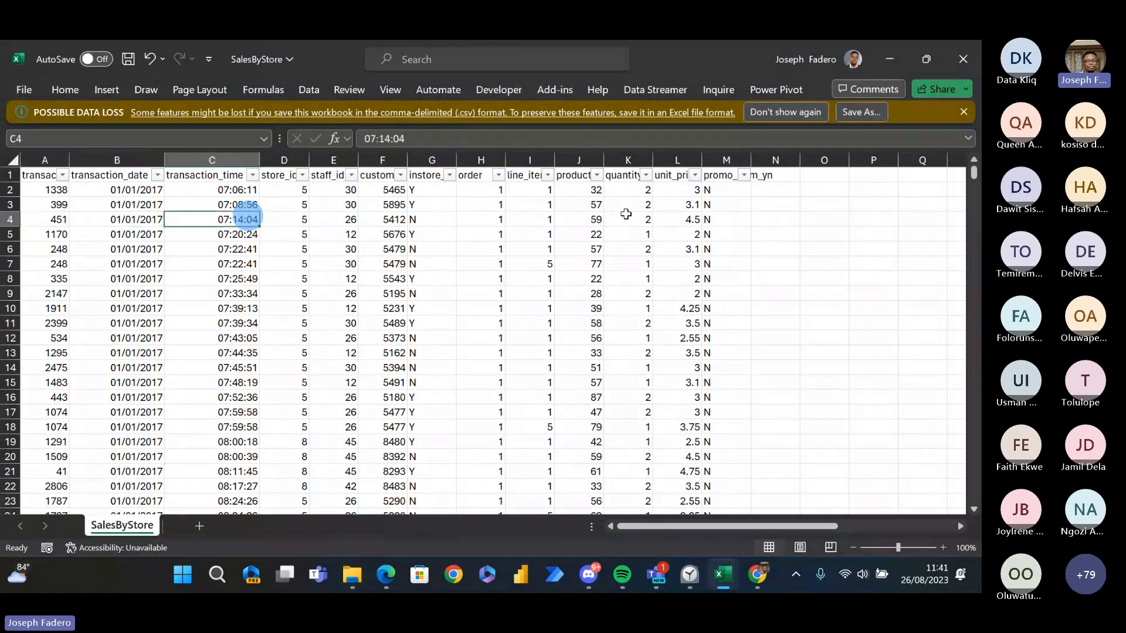
pyautogui.press('Left')
pyautogui.press('Left')
pyautogui.press('Left')
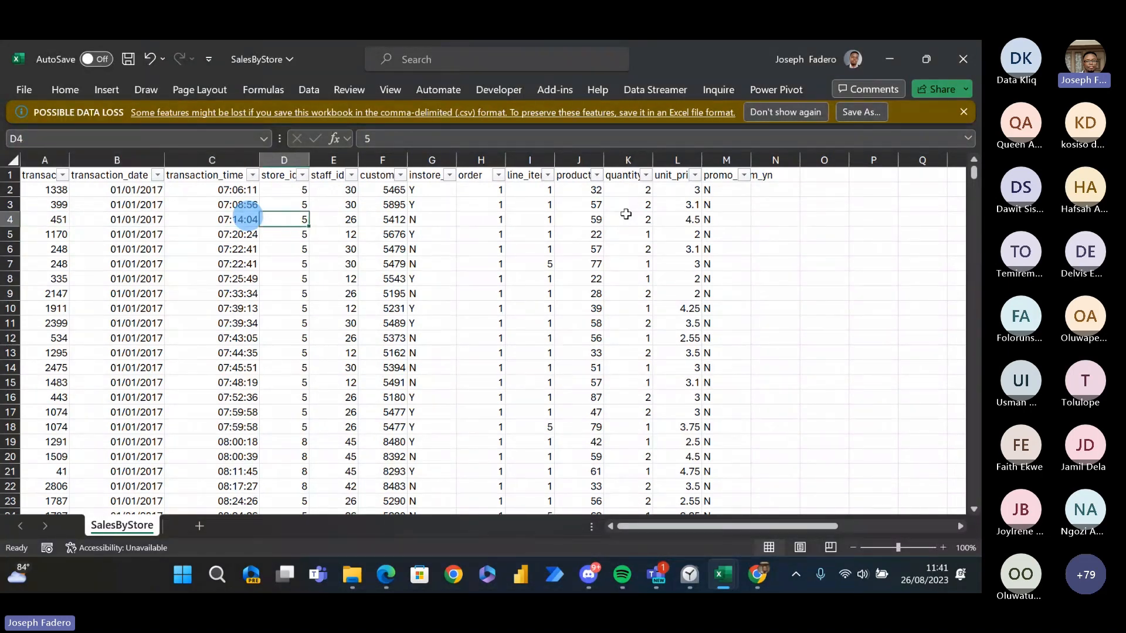
# - Starting at the transaction_id header, examine the first transaction in row 2 column by column up to quantity
pyautogui.press('Up')
pyautogui.press('Up')
pyautogui.press('Up')
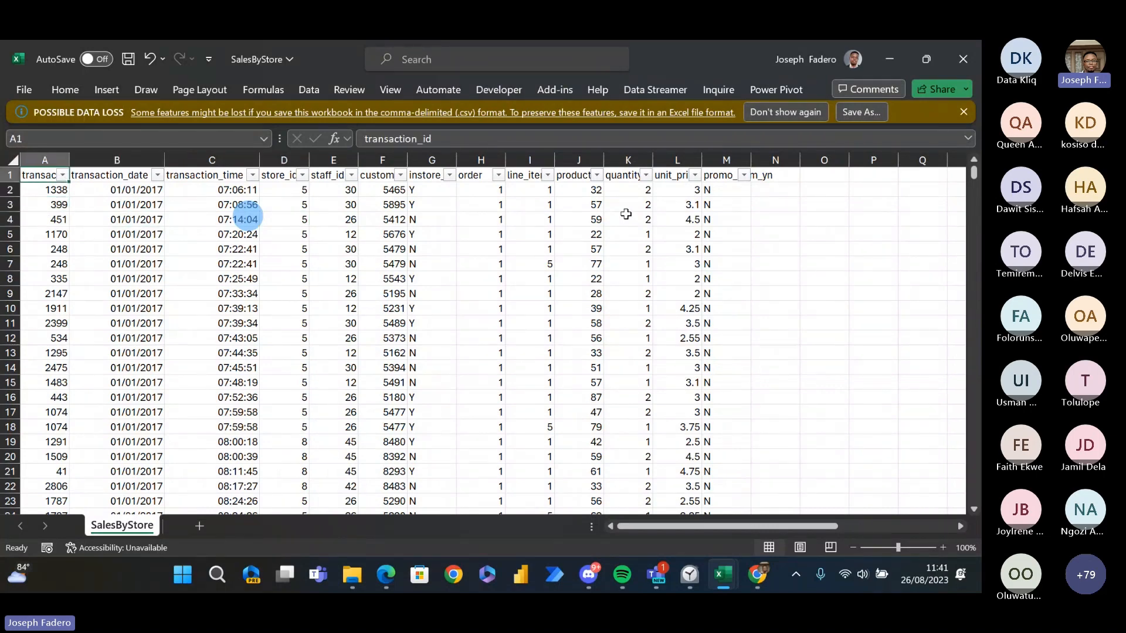
pyautogui.press('Down')
pyautogui.press('Right')
pyautogui.press('Right')
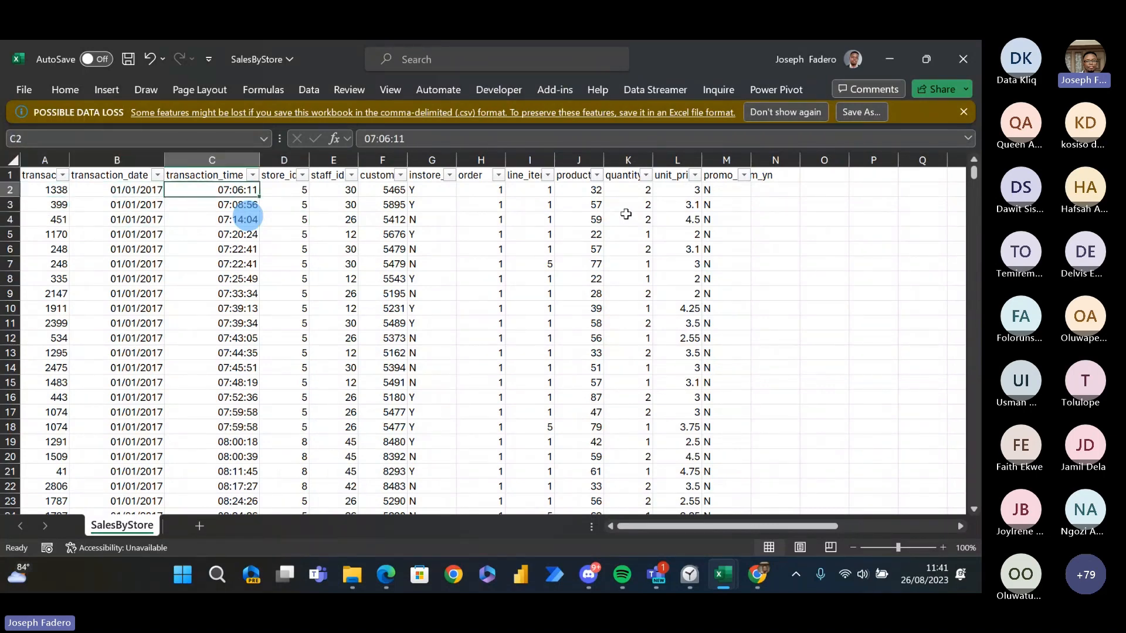
pyautogui.press('Right')
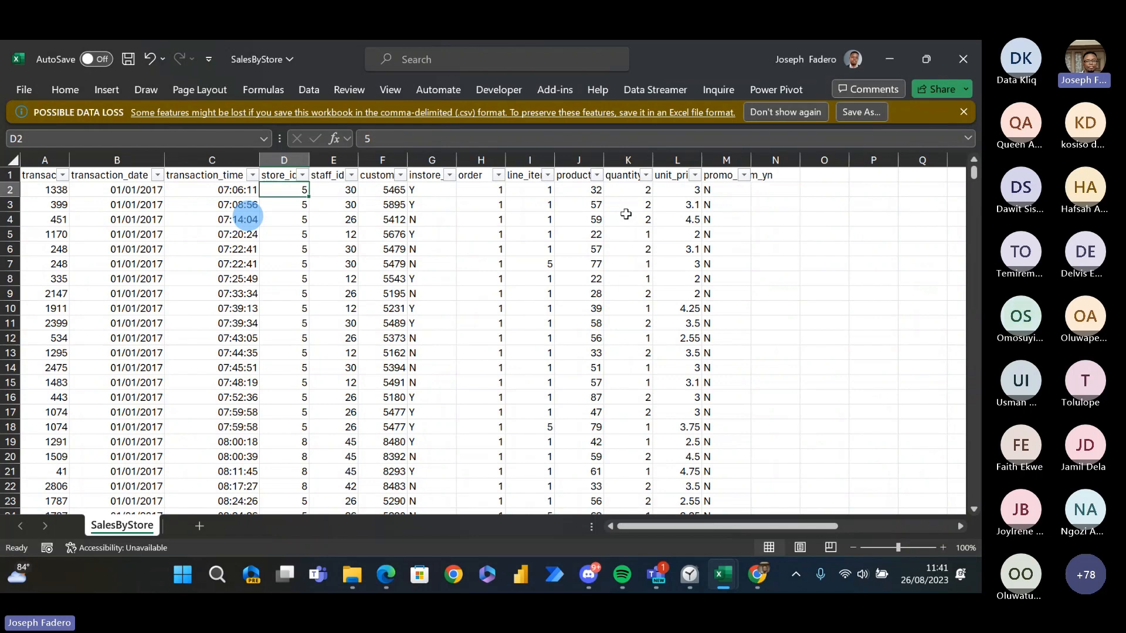
pyautogui.press('Right')
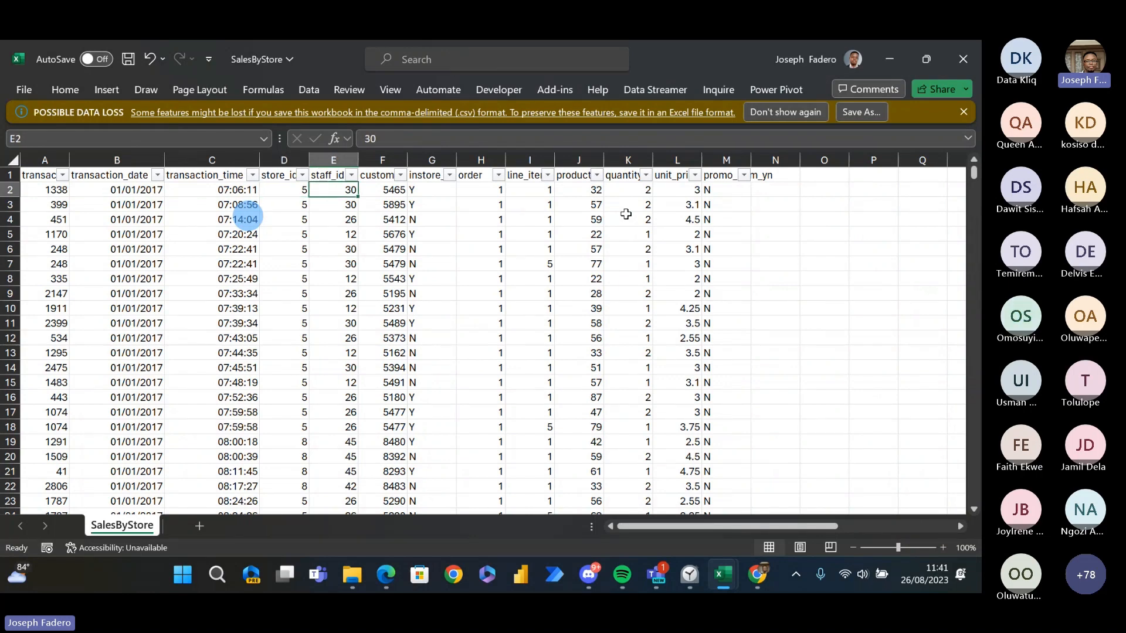
pyautogui.press('Right')
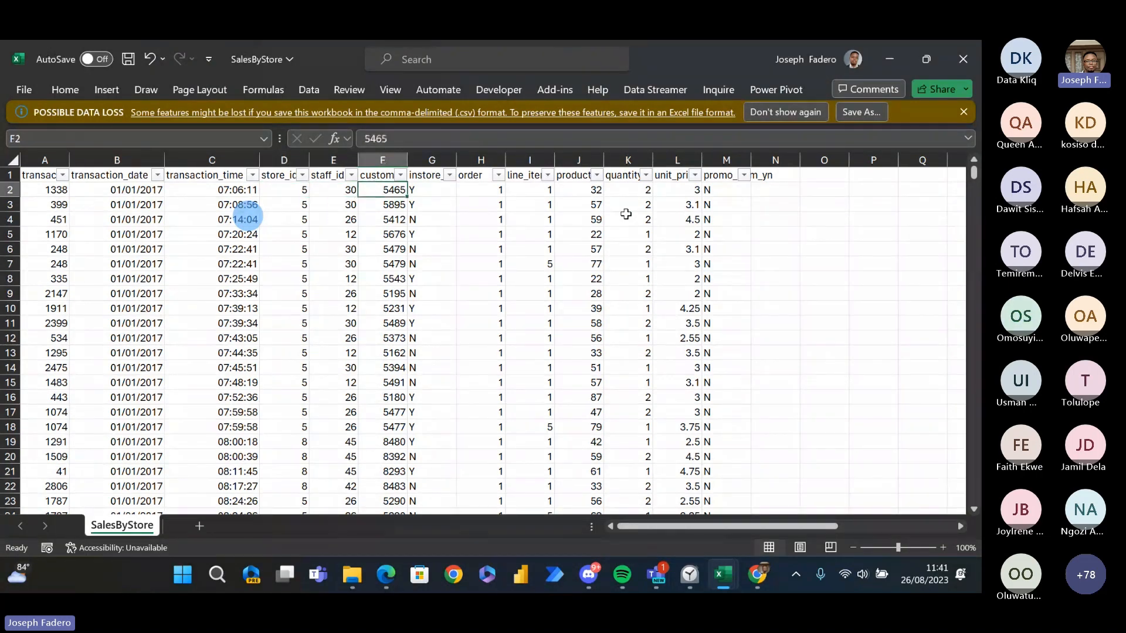
pyautogui.press('Right')
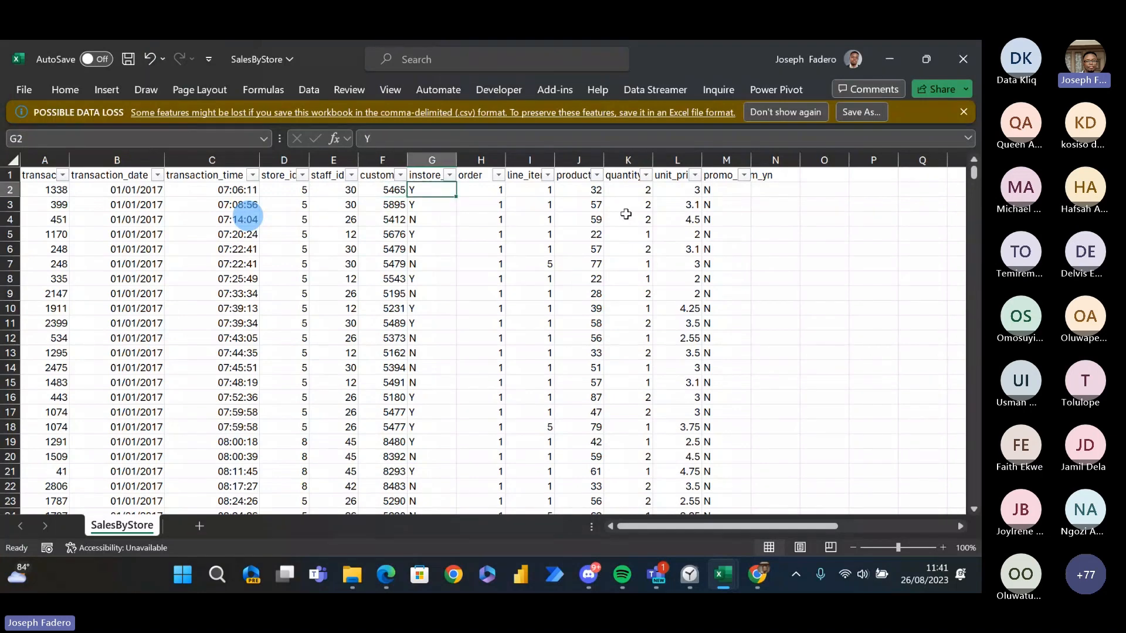
pyautogui.press('Left')
pyautogui.press('Right')
pyautogui.press('Right')
pyautogui.press('Right')
pyautogui.press('Right')
pyautogui.press('Right')
pyautogui.press('Right')
pyautogui.press('Right')
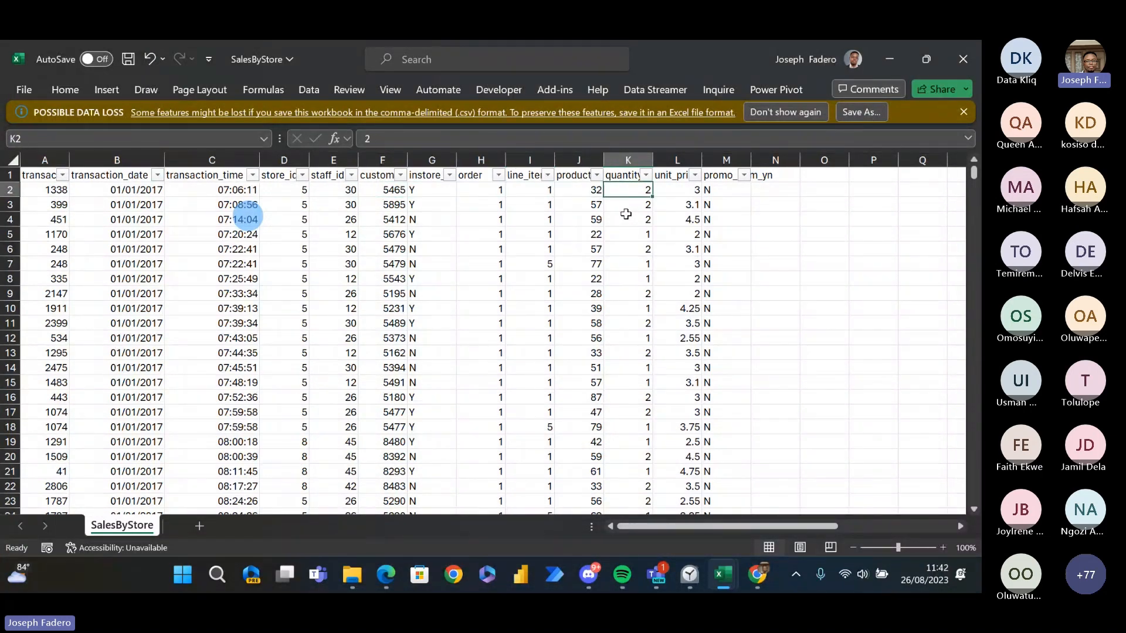
# - Go from the sales columns to the table notes and select the Dimension Table label in S4
pyautogui.press('Right')
pyautogui.press('Right')
pyautogui.press('Right')
pyautogui.press('Right')
pyautogui.press('Right')
pyautogui.press('Right')
pyautogui.press('Right')
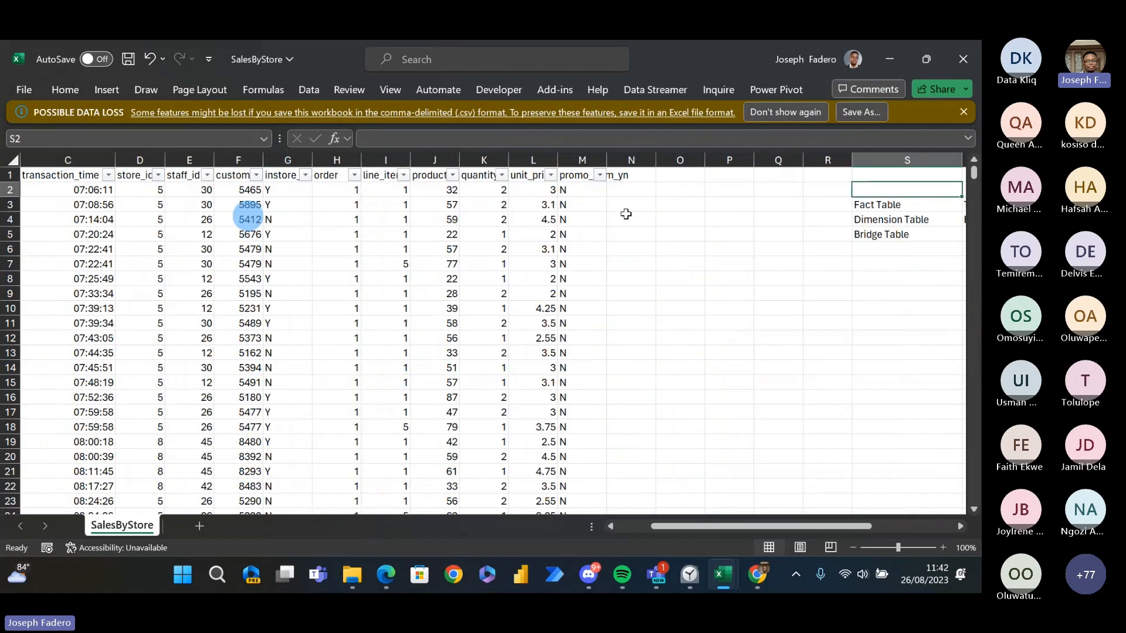
pyautogui.press('Down')
pyautogui.press('Down')
pyautogui.press('Left')
pyautogui.press('Left')
pyautogui.press('Left')
pyautogui.press('Left')
pyautogui.press('Left')
pyautogui.press('Left')
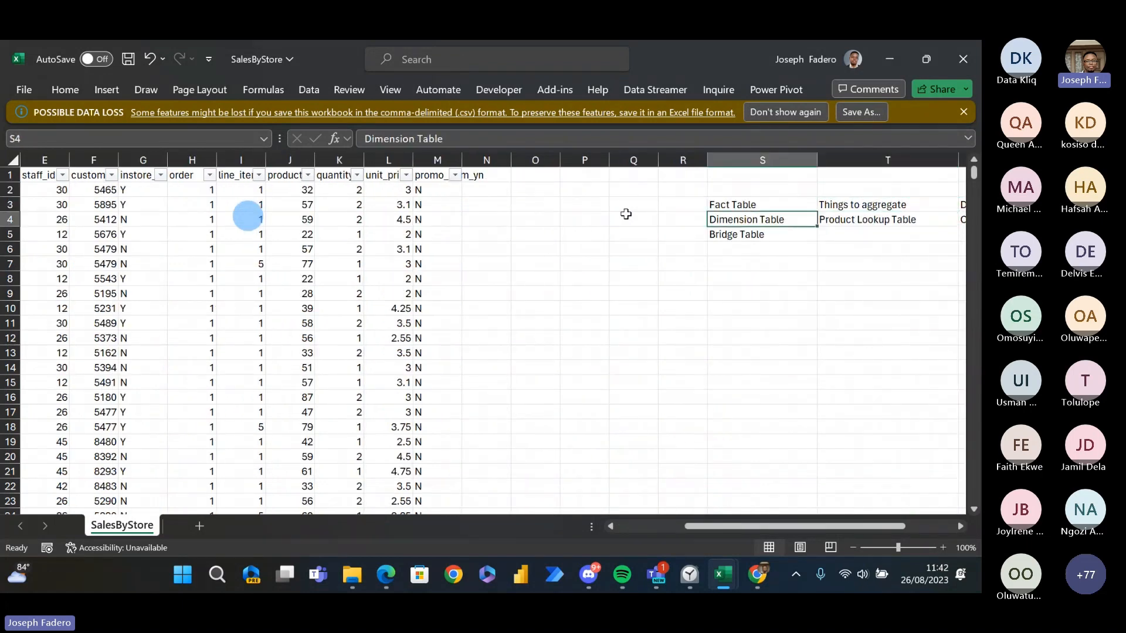
# - Return to the sales data and examine row 4 across the columns, finishing at the product_id header
pyautogui.press('Left')
pyautogui.press('Left')
pyautogui.press('Left')
pyautogui.press('Left')
pyautogui.press('Left')
pyautogui.press('Left')
pyautogui.press('Left')
pyautogui.press('Left')
pyautogui.press('Left')
pyautogui.press('Left')
pyautogui.press('Left')
pyautogui.press('Left')
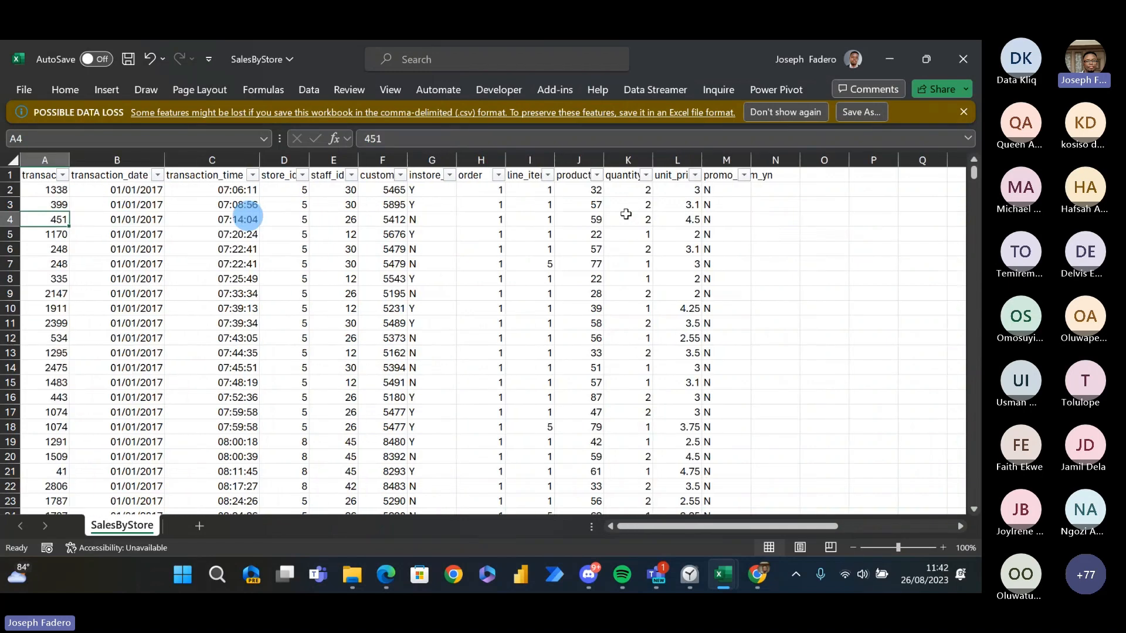
pyautogui.press('Right')
pyautogui.press('Right')
pyautogui.press('Right')
pyautogui.press('Right')
pyautogui.press('Right')
pyautogui.press('Right')
pyautogui.press('Right')
pyautogui.press('Right')
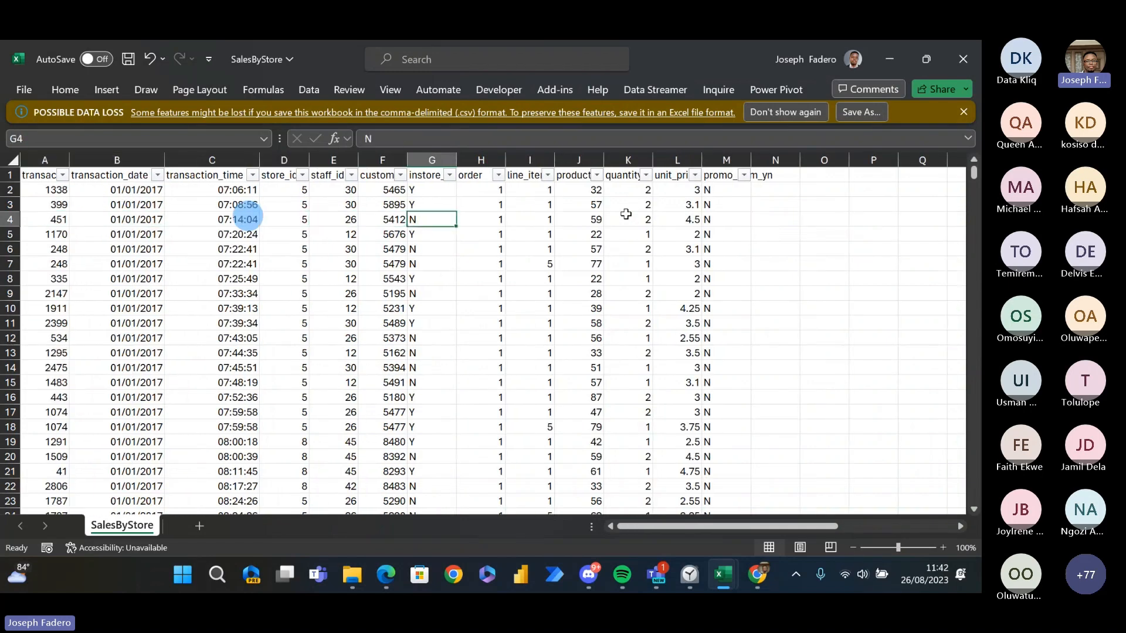
pyautogui.press('Up')
pyautogui.press('Up')
pyautogui.press('Up')
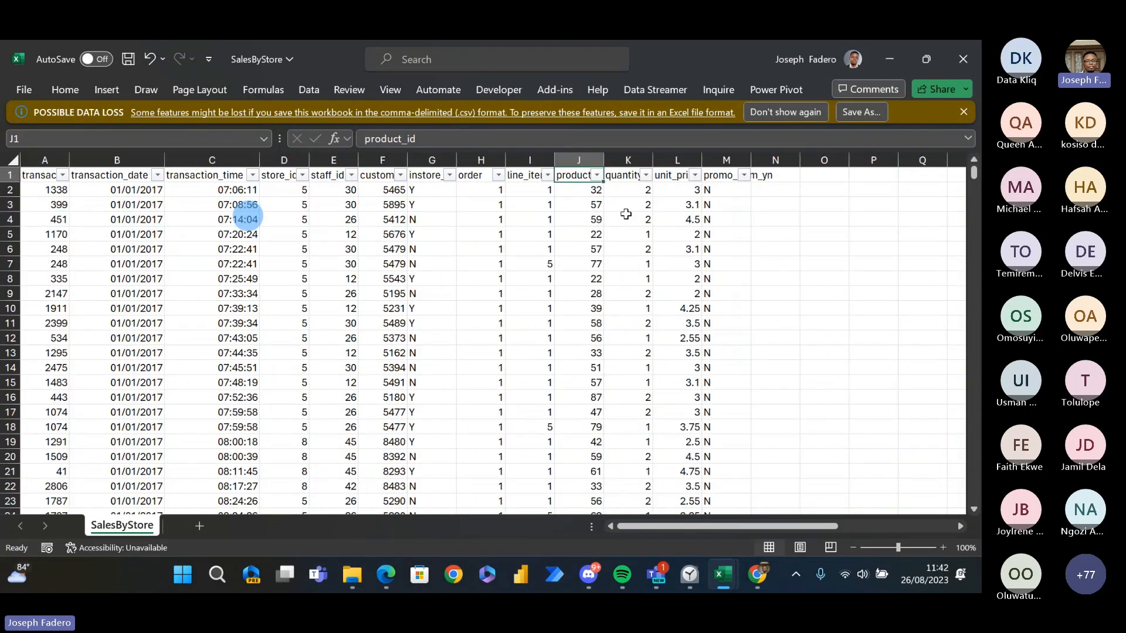
# - Switch to the Product Lookup workbook
pyautogui.hotkey('alt', 'Tab')
pyautogui.press('Tab')
pyautogui.press('Tab')
pyautogui.press('Tab')
pyautogui.press('Tab')
pyautogui.press('Tab')
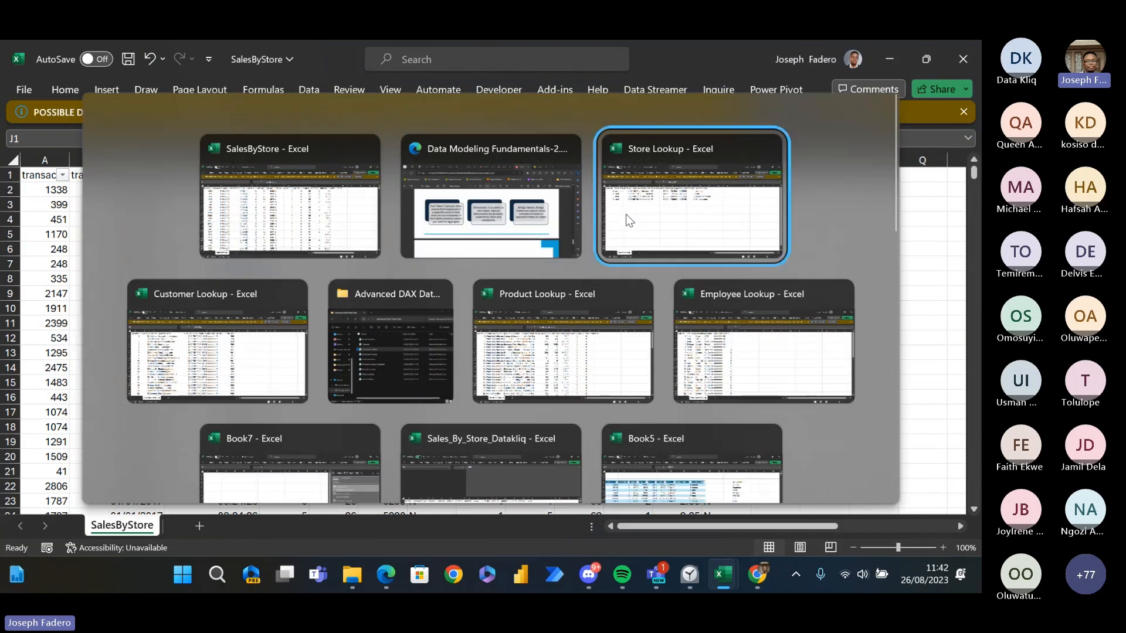
pyautogui.press('Left')
pyautogui.press('Down')
pyautogui.press('Up')
pyautogui.press('Left')
pyautogui.press('Left')
pyautogui.press('Down')
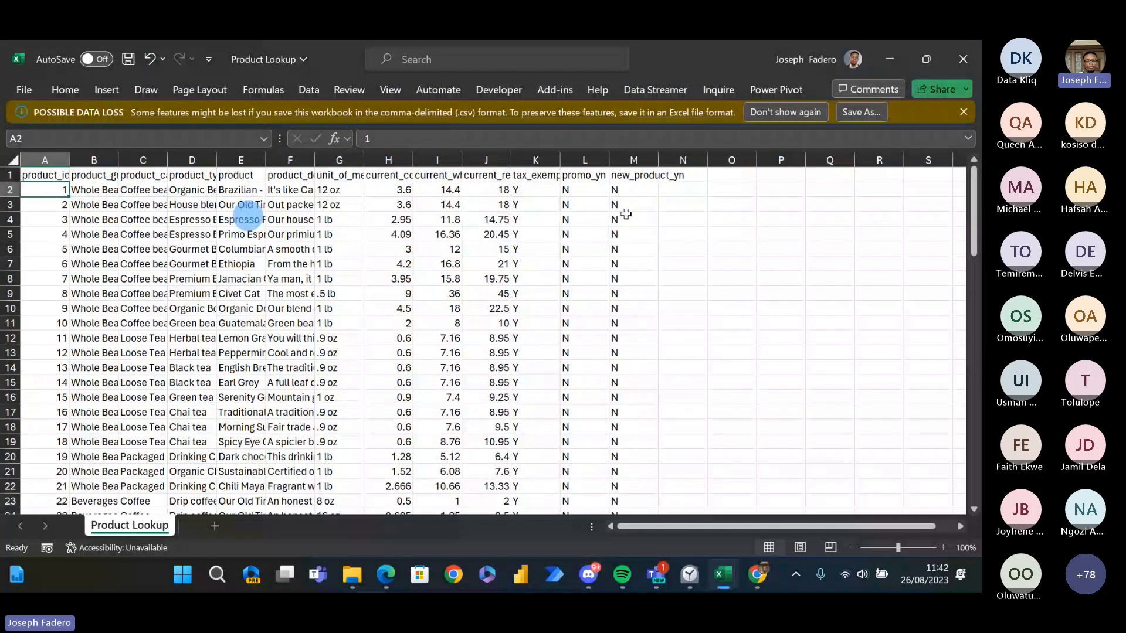
# - Examine the Product Lookup headers and first record from product_id across to the product column
pyautogui.press('Up')
pyautogui.press('Right')
pyautogui.press('Right')
pyautogui.press('Down')
pyautogui.press('Up')
pyautogui.press('Down')
# - Switch back to the SalesByStore workbook and examine its product_id and quantity_sold headers
pyautogui.press('Right')
pyautogui.press('Right')
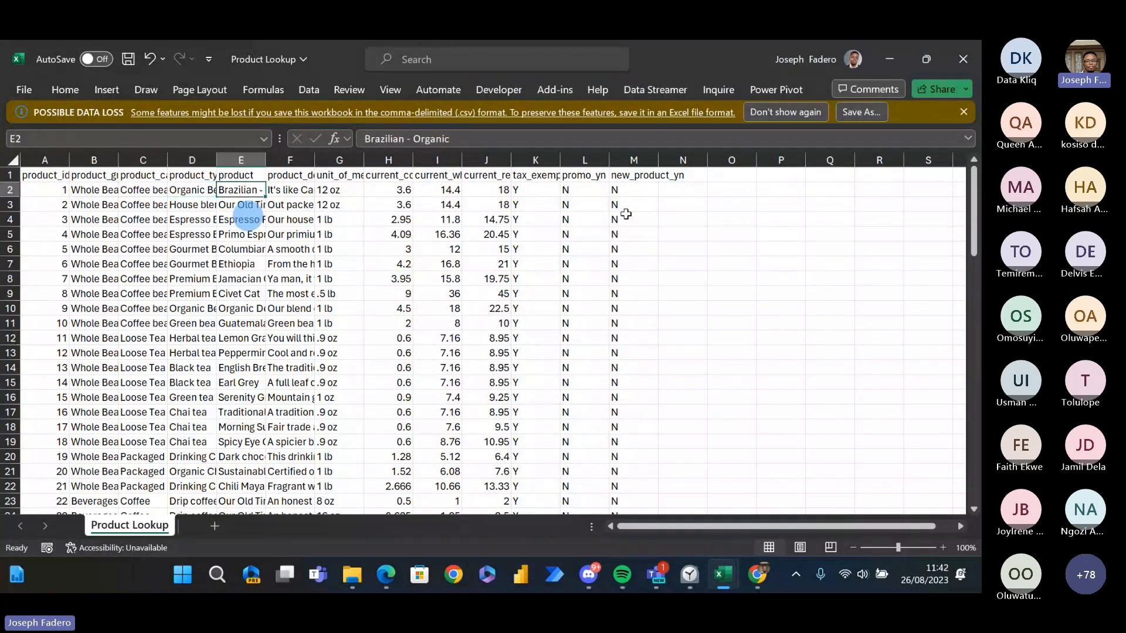
pyautogui.press('Up')
pyautogui.hotkey('ctrl', 'Tab')
pyautogui.press('Right')
pyautogui.press('Left')
# - Review the Dimension Table examples in row 4, from the Employee Table entry back to the Customer Table entry
pyautogui.press('Right')
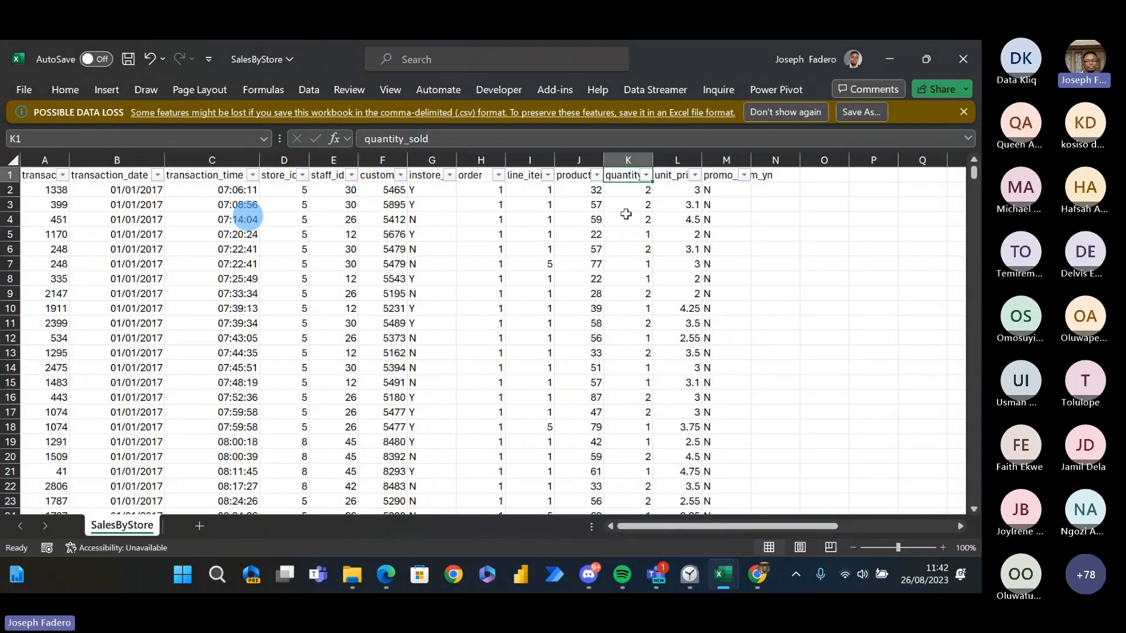
pyautogui.press('Right')
pyautogui.press('Right')
pyautogui.press('Right')
pyautogui.press('Right')
pyautogui.press('Right')
pyautogui.press('Right')
pyautogui.press('Right')
pyautogui.press('Right')
pyautogui.press('Right')
pyautogui.press('Right')
pyautogui.press('Right')
pyautogui.press('Right')
pyautogui.press('Down')
pyautogui.press('Down')
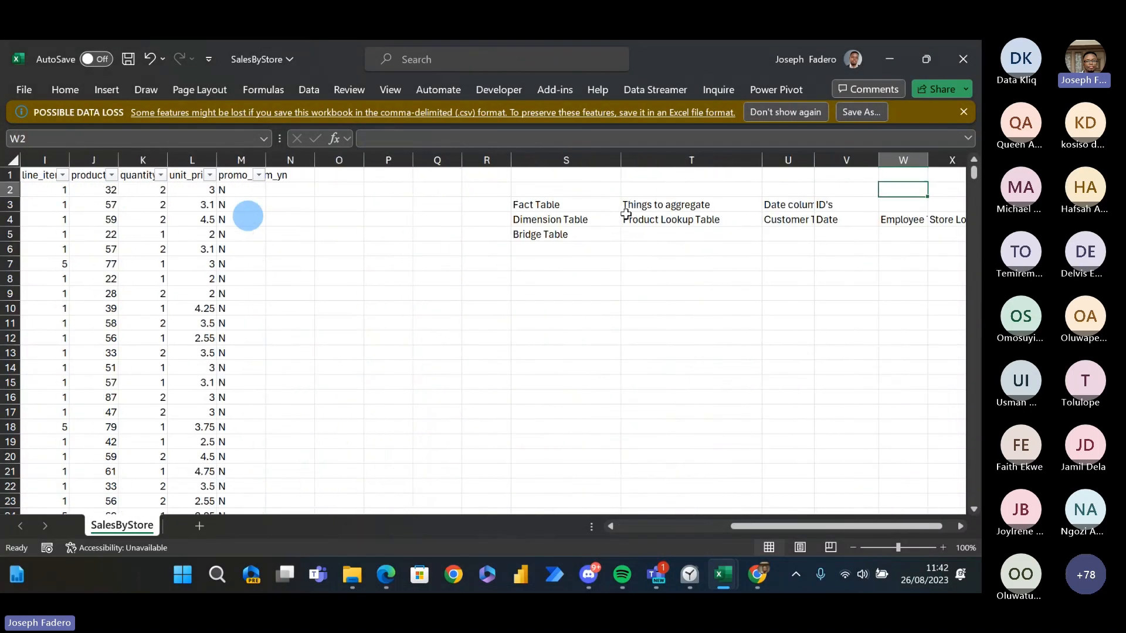
pyautogui.press('Down')
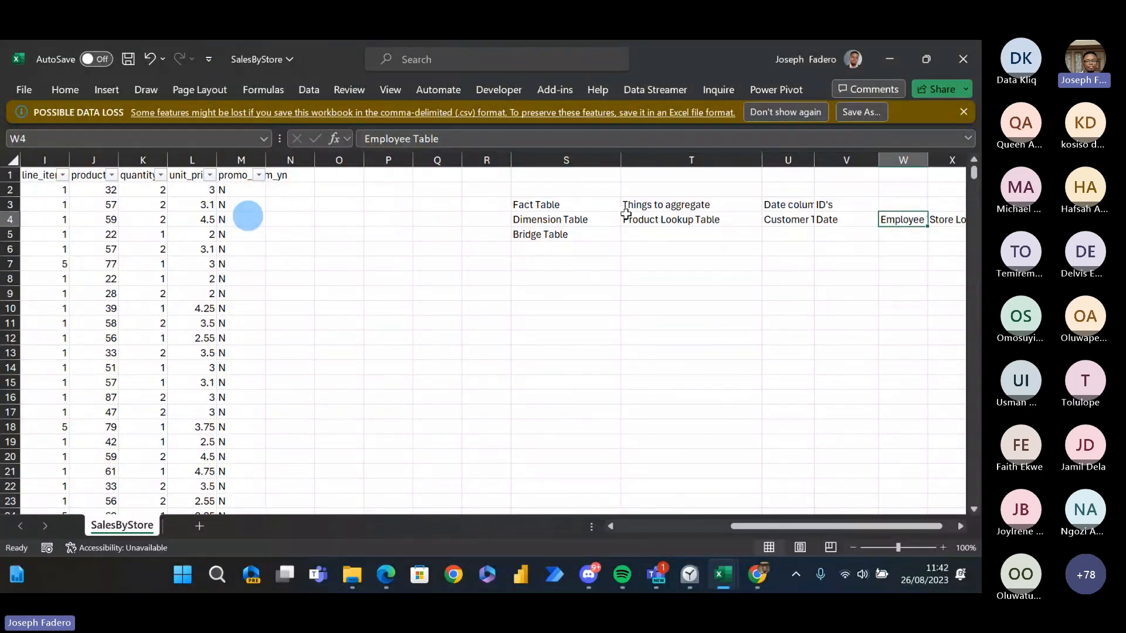
pyautogui.press('Left')
pyautogui.press('Left')
pyautogui.press('Left')
pyautogui.press('Right')
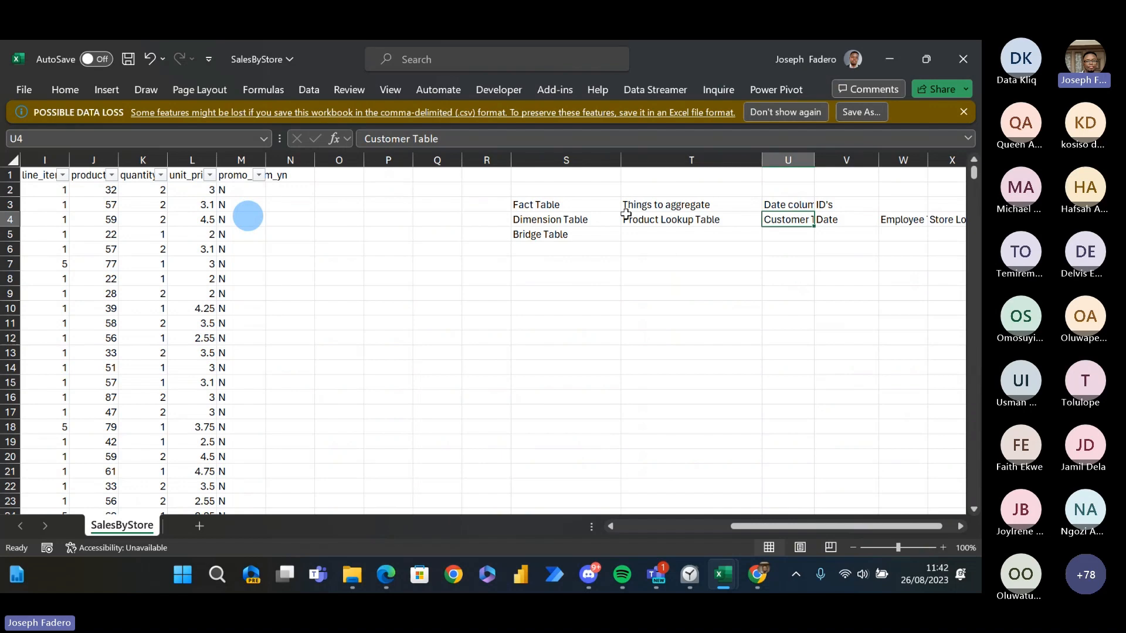
# - Look across the Bridge Table row beneath the dimension table examples, stopping at T5
pyautogui.press('Down')
pyautogui.press('Left')
pyautogui.press('Right')
pyautogui.press('Right')
pyautogui.press('Right')
pyautogui.press('Right')
pyautogui.press('Right')
pyautogui.press('Right')
pyautogui.press('Right')
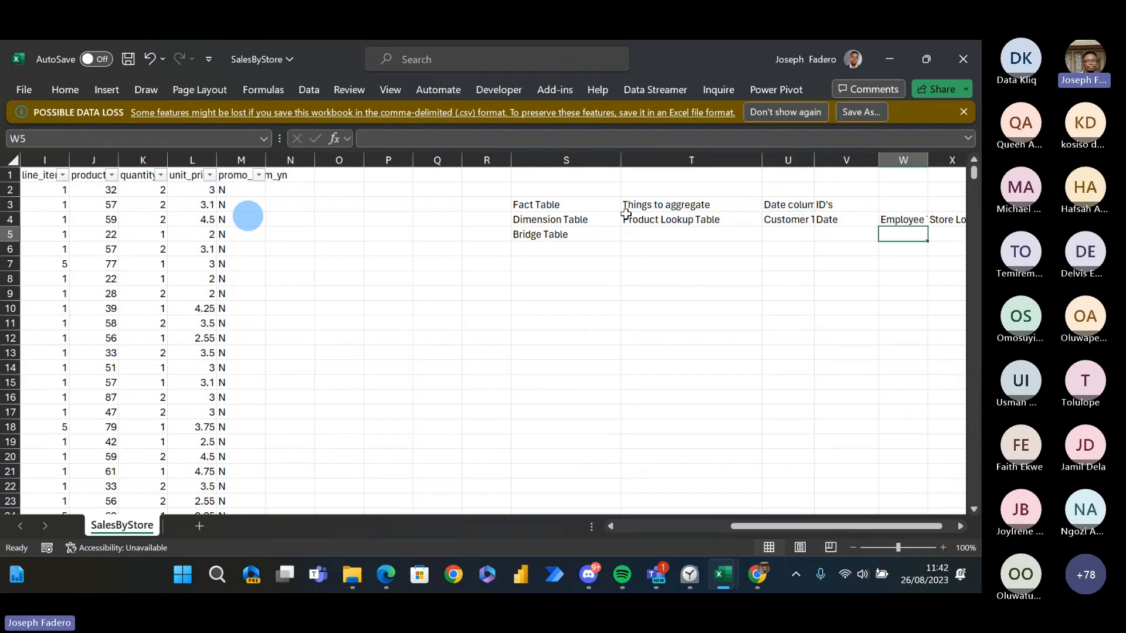
pyautogui.press('Left')
pyautogui.press('Left')
pyautogui.press('Left')
pyautogui.press('Left')
pyautogui.press('Left')
pyautogui.press('Left')
pyautogui.press('Left')
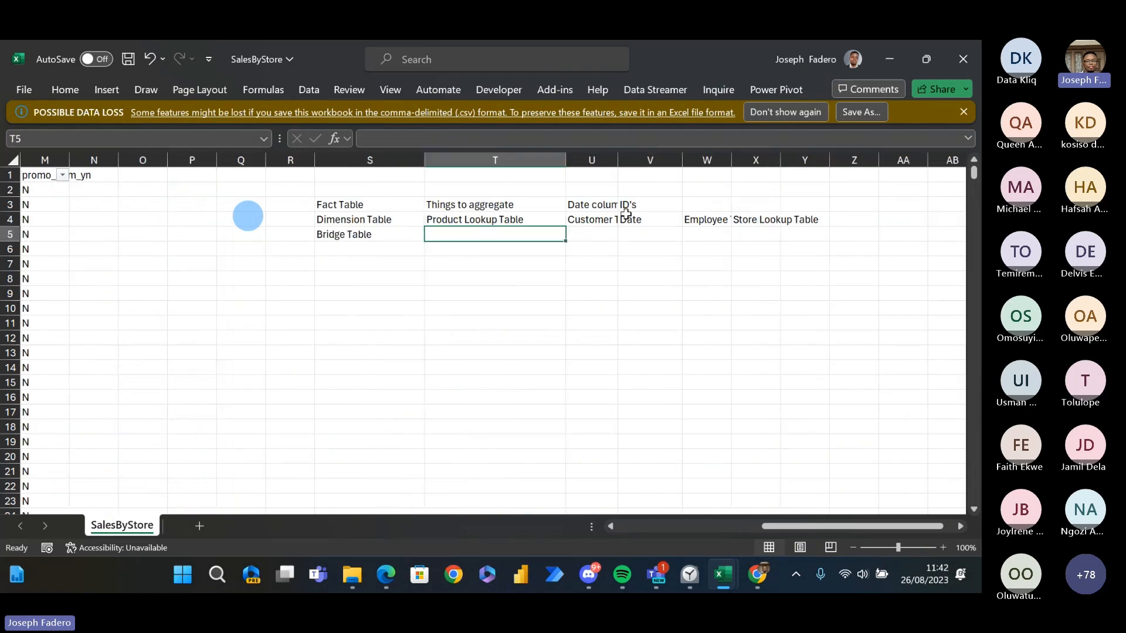
# - Compare the Product Lookup Table entry with the fact table characteristics Things to aggregate and Date column in row 3
pyautogui.press('Up')
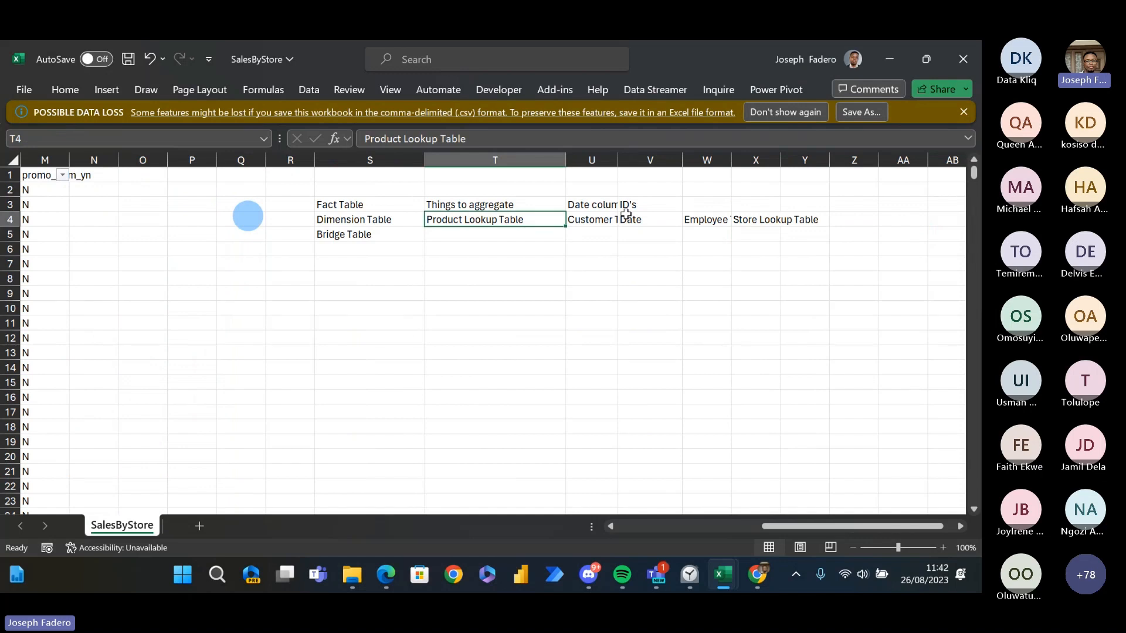
pyautogui.press('Up')
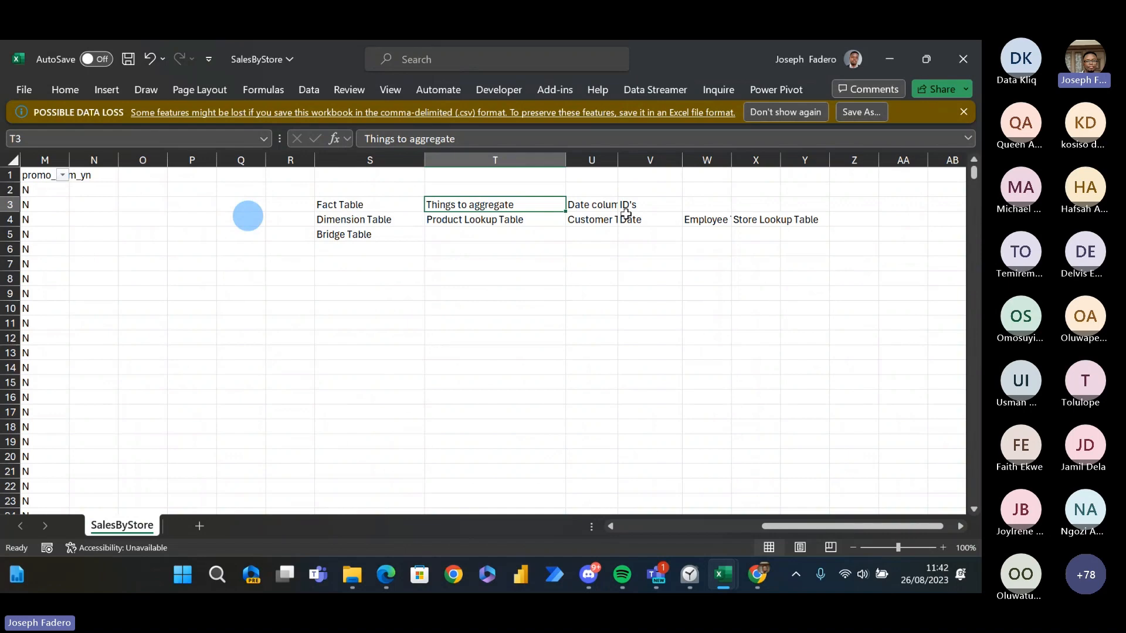
pyautogui.press('Down')
pyautogui.press('Up')
pyautogui.press('Right')
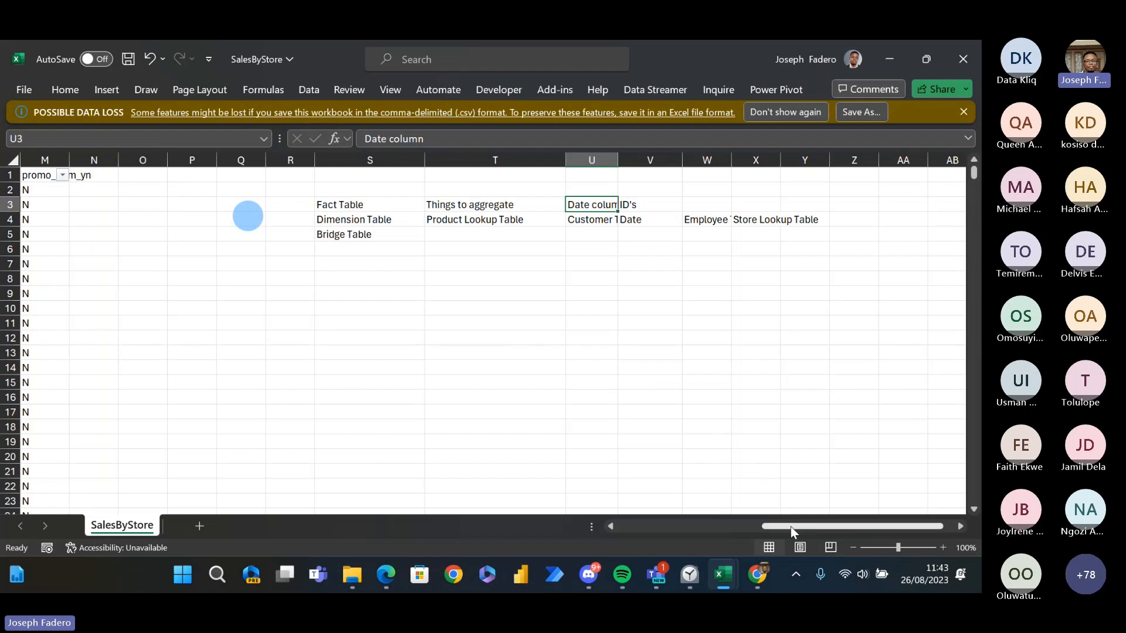
# - Return to the sales transactions and examine row 2 from transaction_id through the date and time to store_id
pyautogui.moveTo(791, 526); pyautogui.dragTo(644, 527)
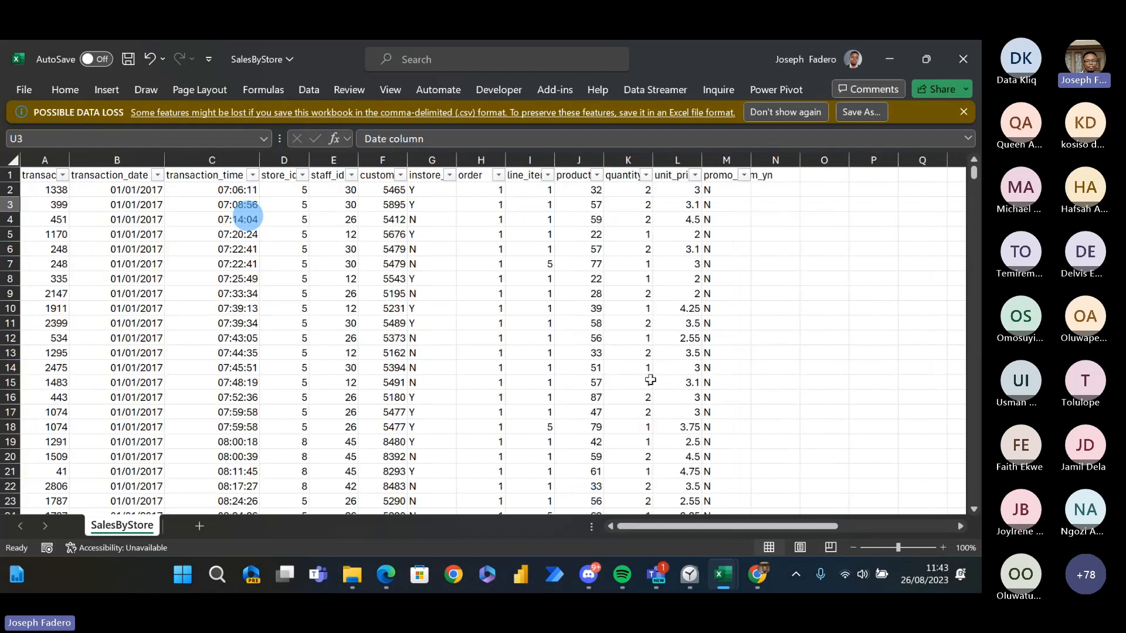
pyautogui.hotkey('alt', 'Tab')
pyautogui.hotkey('alt', 'shift', 'Tab')
pyautogui.press('Up')
pyautogui.press('Left')
pyautogui.press('Left')
pyautogui.press('Left')
pyautogui.press('Left')
pyautogui.press('Left')
pyautogui.press('Left')
pyautogui.press('Left')
pyautogui.press('Left')
pyautogui.press('Left')
pyautogui.press('Left')
pyautogui.press('Left')
pyautogui.press('Left')
pyautogui.press('Left')
pyautogui.press('Left')
pyautogui.press('Left')
pyautogui.press('Left')
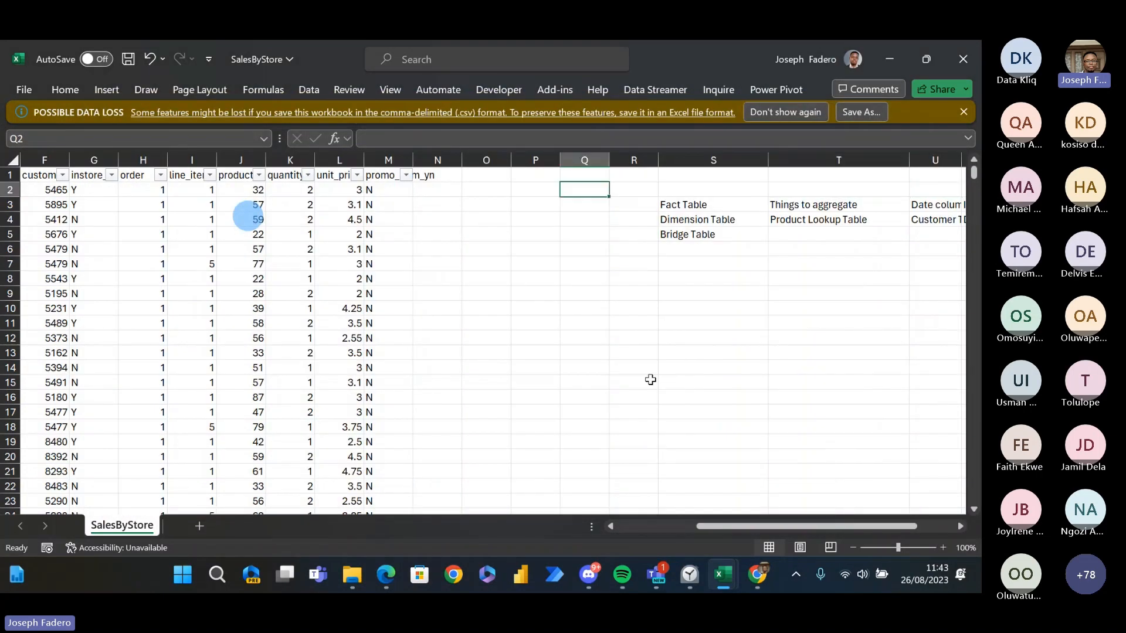
pyautogui.press('Left')
pyautogui.press('Left')
pyautogui.press('Left')
pyautogui.press('Left')
pyautogui.press('Right')
pyautogui.press('Right')
pyautogui.press('Right')
pyautogui.press('Right')
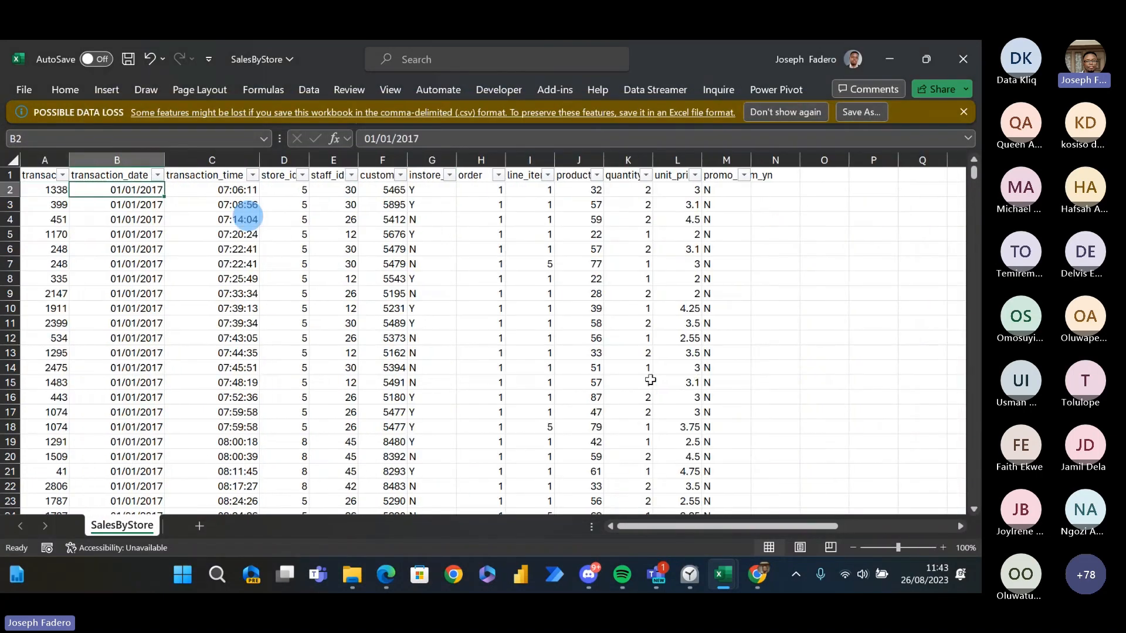
pyautogui.press('Left')
pyautogui.press('Up')
pyautogui.press('Down')
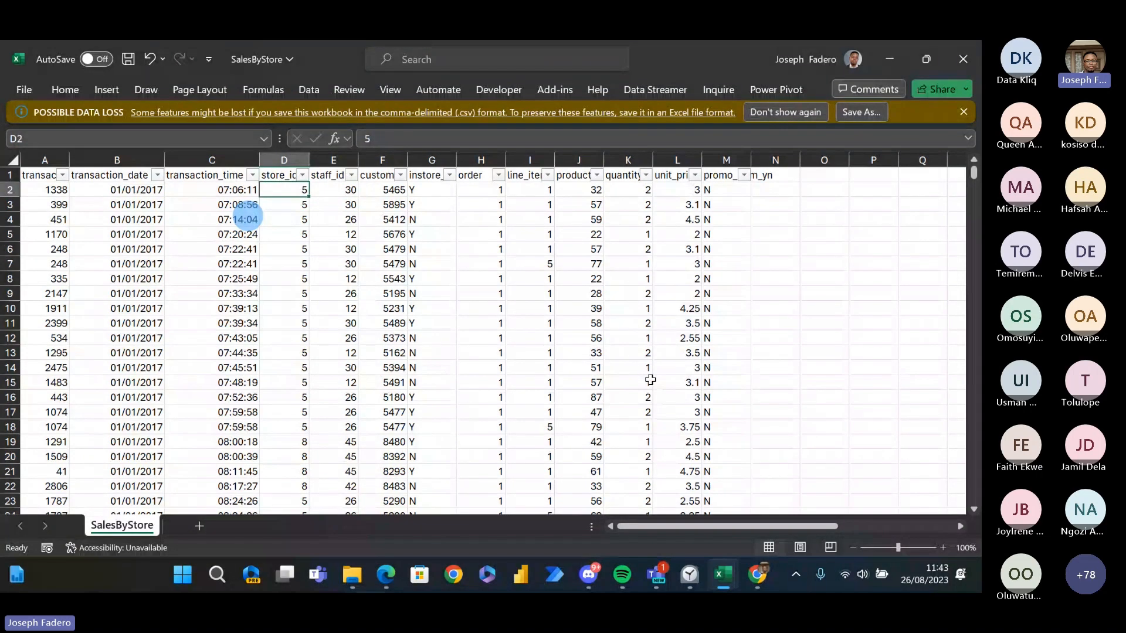
# - Switch to the Book7 workbook containing the loaded queries
pyautogui.hotkey('alt', 'Tab')
pyautogui.hotkey('alt', 'Tab')
pyautogui.hotkey('alt', 'Down')
pyautogui.hotkey('alt', 'Left')
pyautogui.hotkey('alt', 'Left')
pyautogui.hotkey('alt', 'Right')
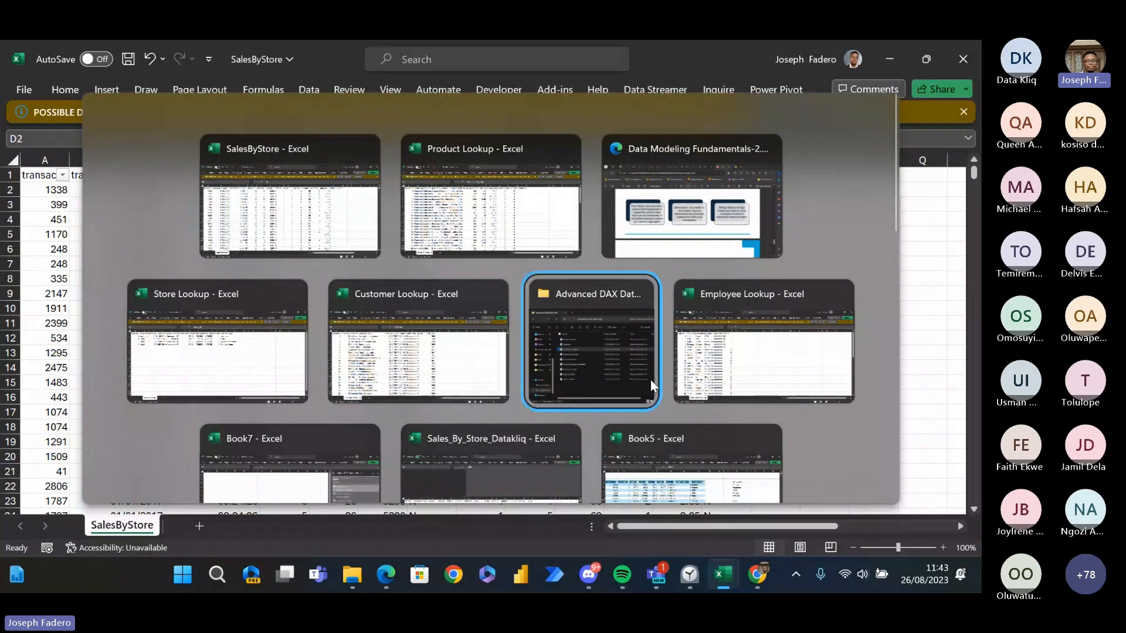
pyautogui.hotkey('alt', 'Tab')
pyautogui.hotkey('alt', 'Tab')
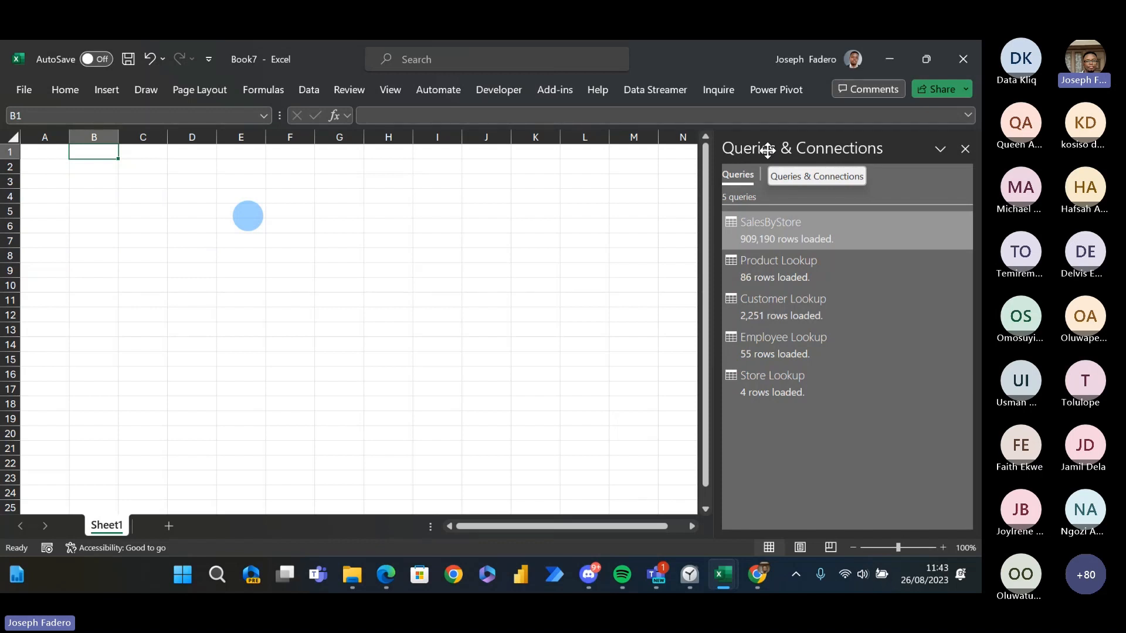
# - Open the workbook's data model in Power Pivot and display its tables in Diagram View
pyautogui.click(770, 90)
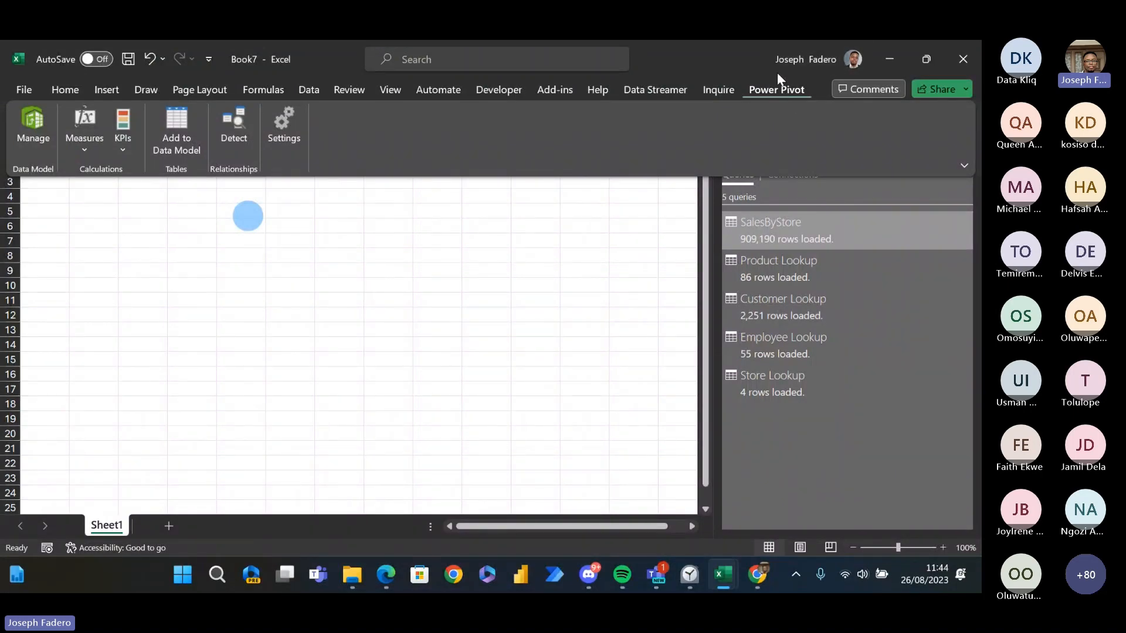
pyautogui.click(30, 139)
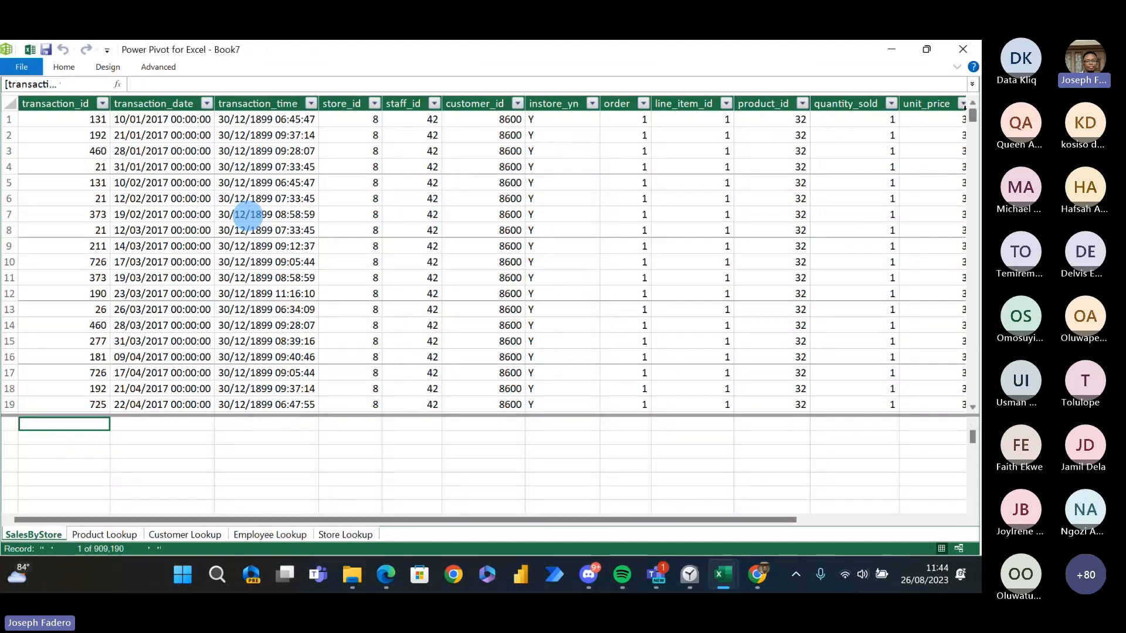
pyautogui.moveTo(972, 117)
pyautogui.mouseDown()
pyautogui.moveTo(972, 253)
pyautogui.moveTo(978, 102)
pyautogui.mouseUp()
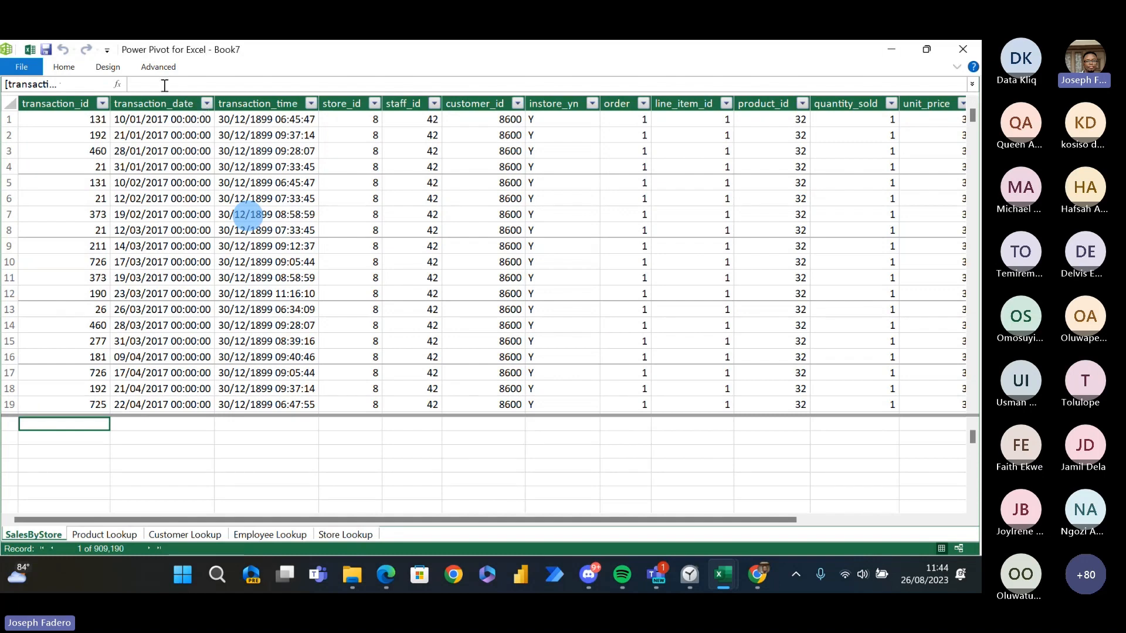
pyautogui.click(79, 69)
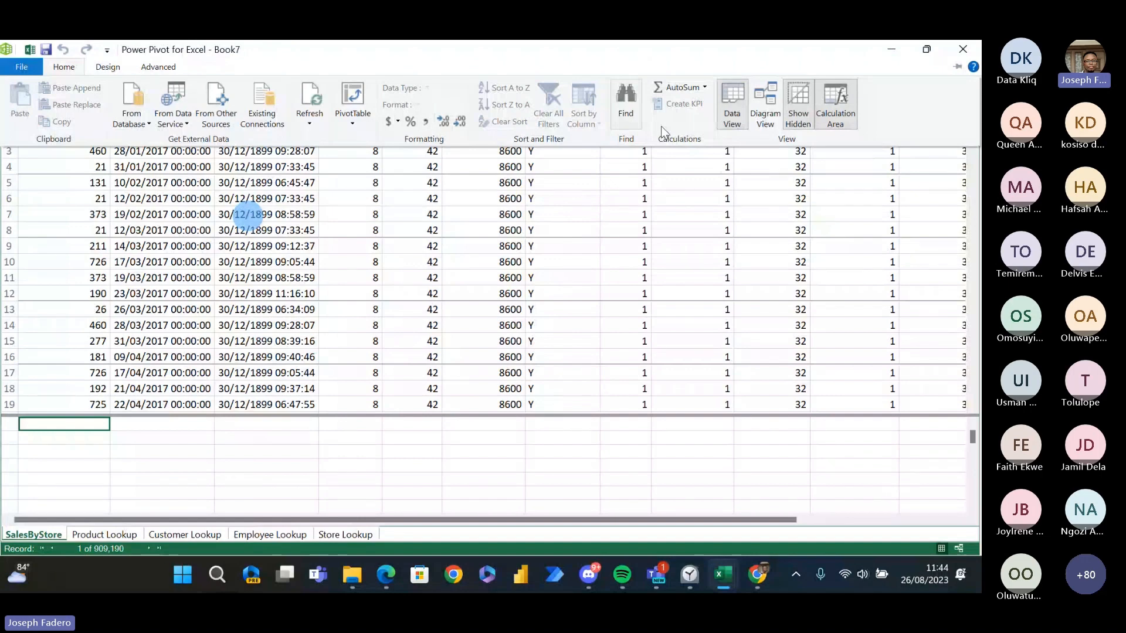
pyautogui.click(769, 115)
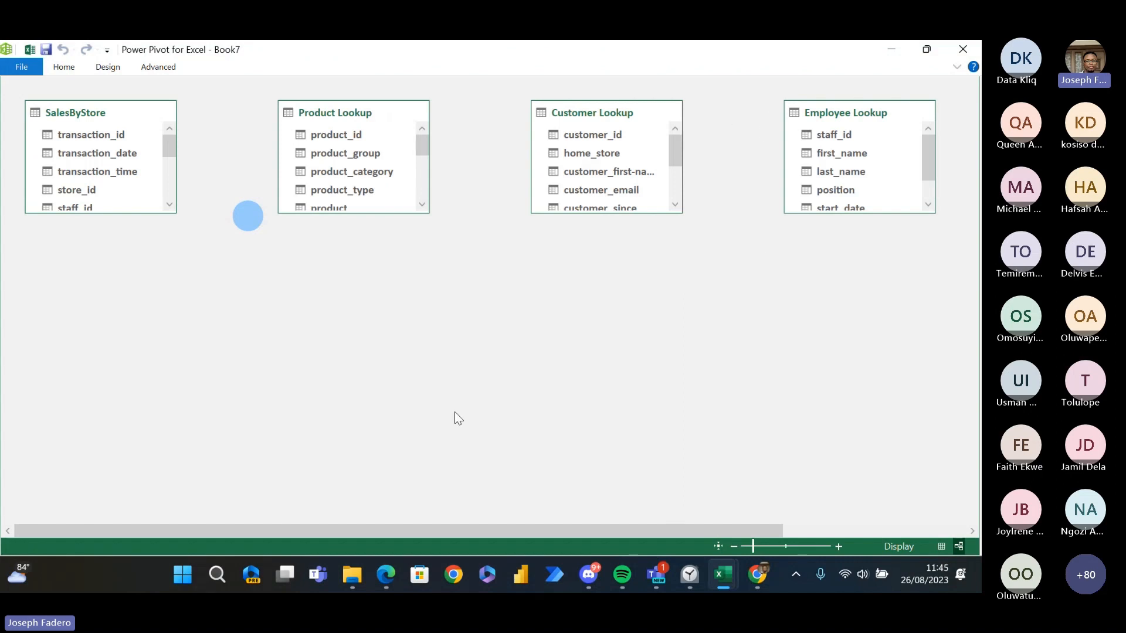
# - Move the SalesByStore table below the lookup tables and lengthen it to show all its fields
pyautogui.moveTo(106, 110); pyautogui.dragTo(437, 280)
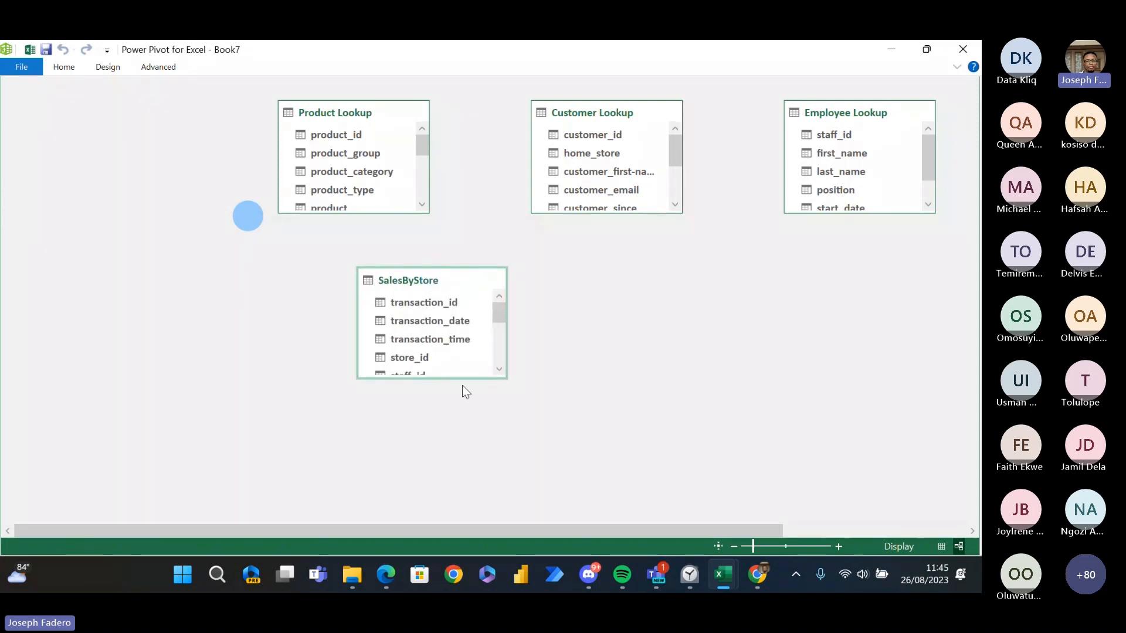
pyautogui.moveTo(459, 380); pyautogui.dragTo(464, 459)
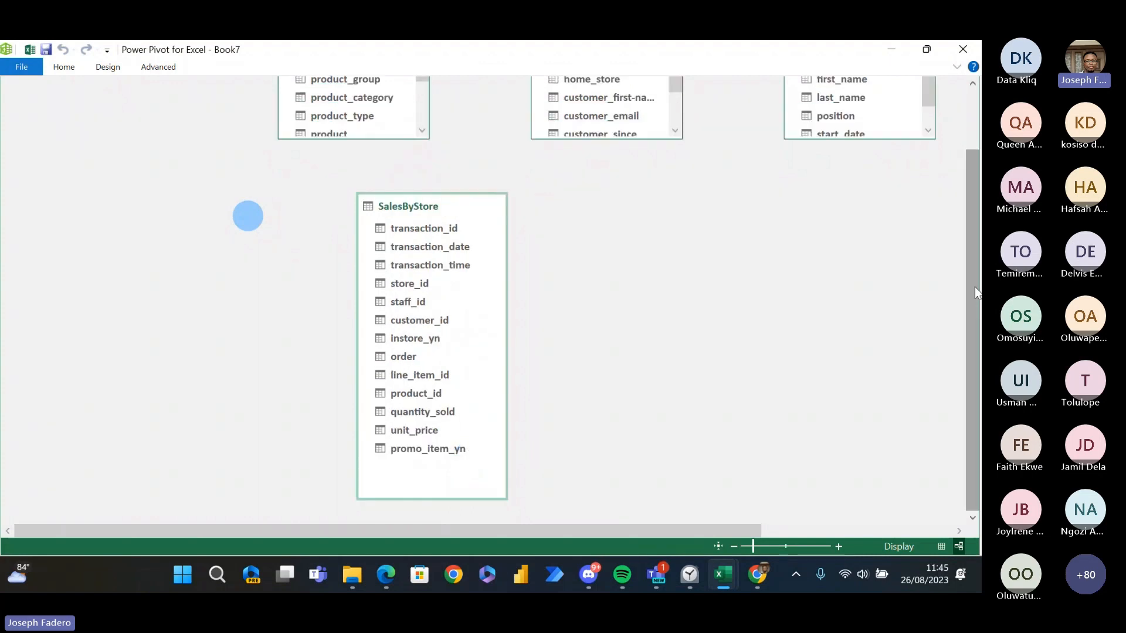
# - Move the Product Lookup table to the upper-left area of the diagram and lengthen it to show all its fields
pyautogui.moveTo(972, 272); pyautogui.dragTo(969, 197)
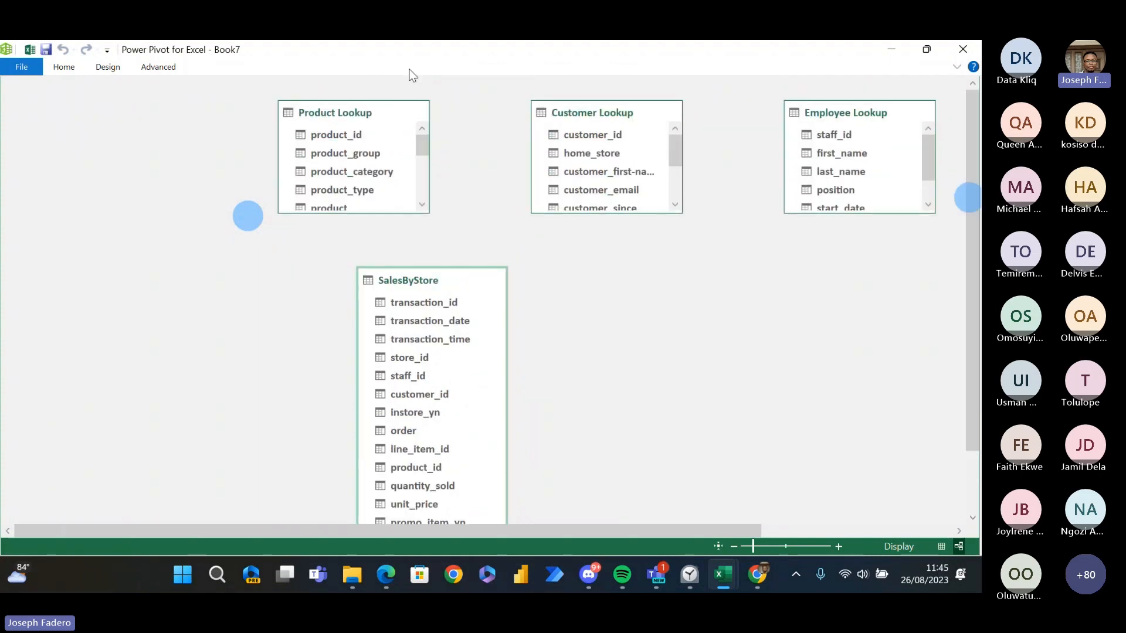
pyautogui.moveTo(362, 109); pyautogui.dragTo(170, 113)
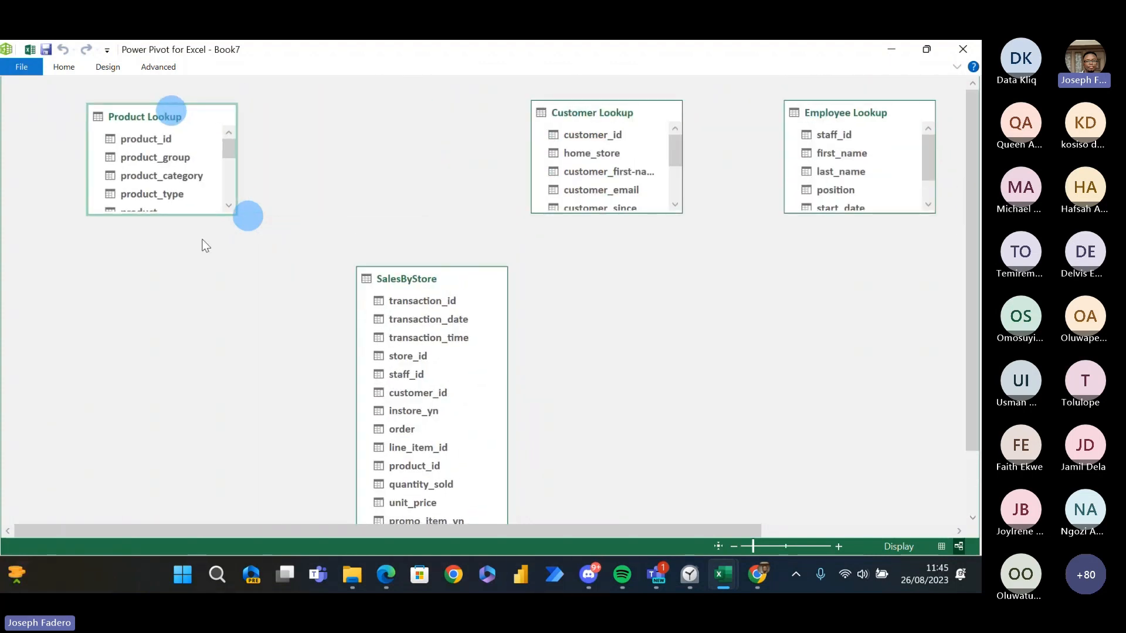
pyautogui.moveTo(183, 215); pyautogui.dragTo(208, 420)
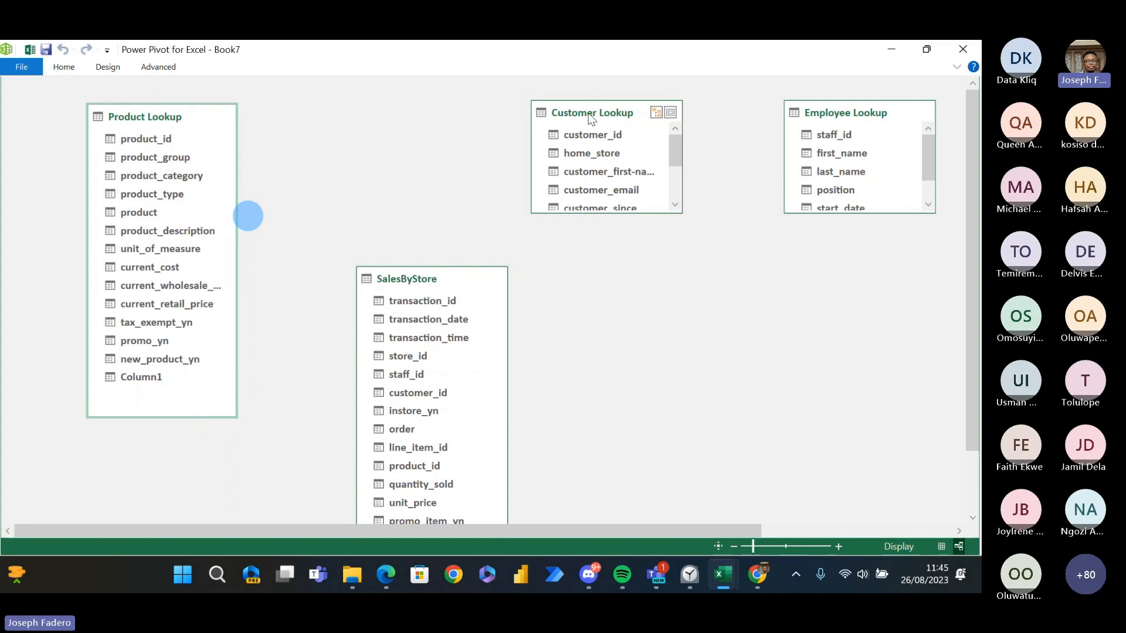
# - Shift the Customer Lookup table slightly toward Employee Lookup and check the diagram layout around SalesByStore
pyautogui.moveTo(577, 112); pyautogui.dragTo(613, 121)
pyautogui.moveTo(967, 311); pyautogui.dragTo(976, 354)
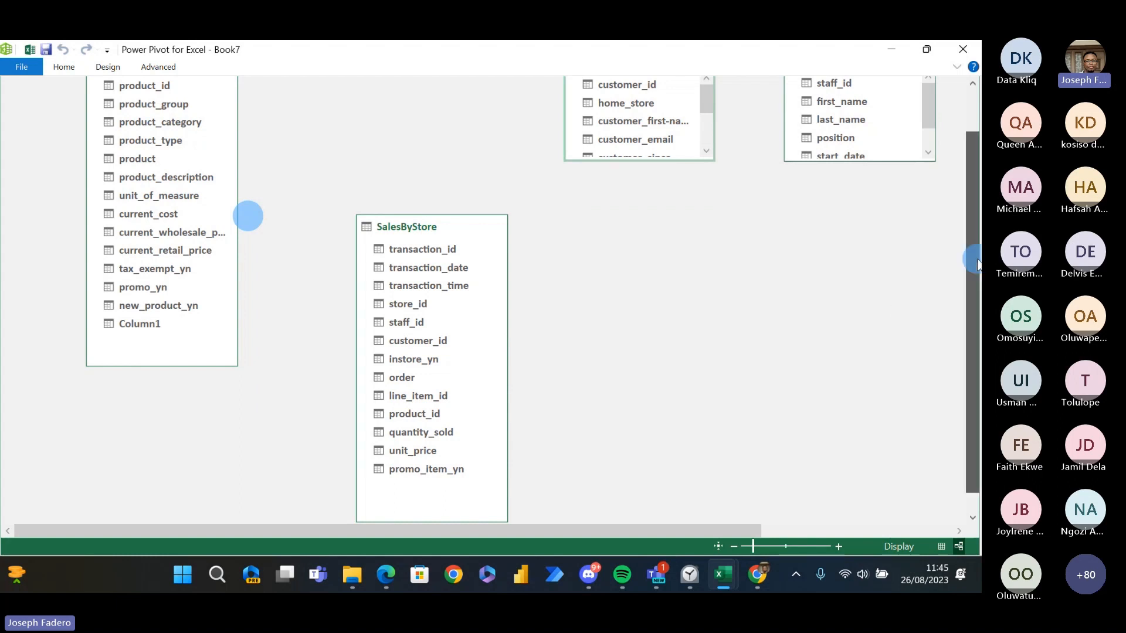
pyautogui.moveTo(974, 254); pyautogui.dragTo(973, 171)
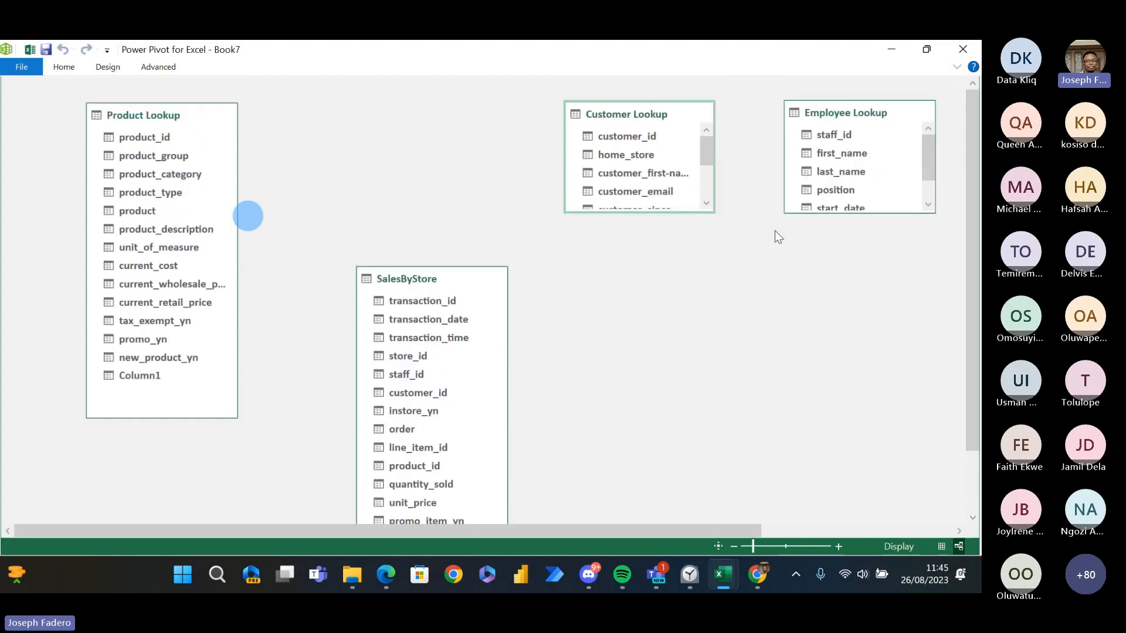
# - Lengthen the Customer Lookup and Employee Lookup tables to show all their fields, and shift Customer Lookup slightly toward Product Lookup
pyautogui.moveTo(639, 213); pyautogui.dragTo(662, 307)
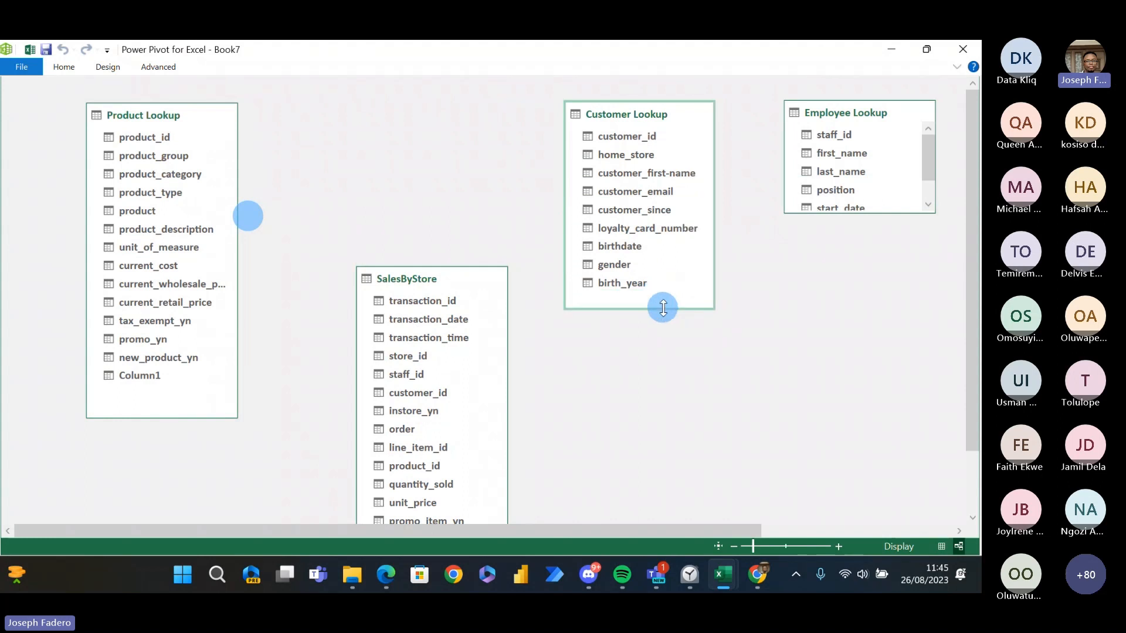
pyautogui.moveTo(649, 115); pyautogui.dragTo(612, 100)
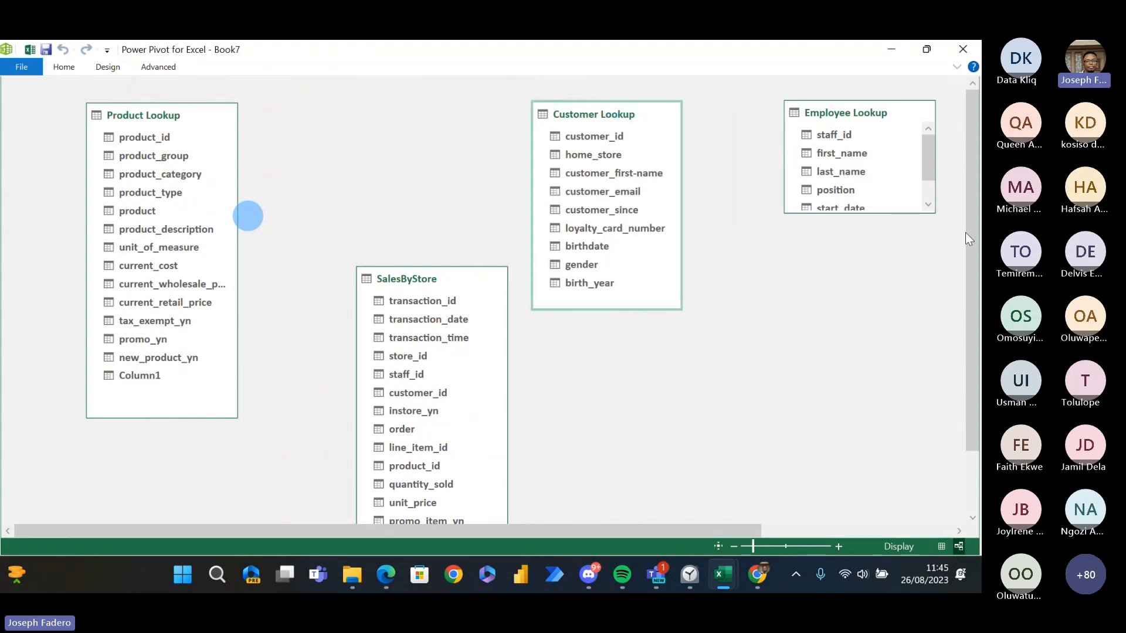
pyautogui.moveTo(911, 212); pyautogui.dragTo(901, 311)
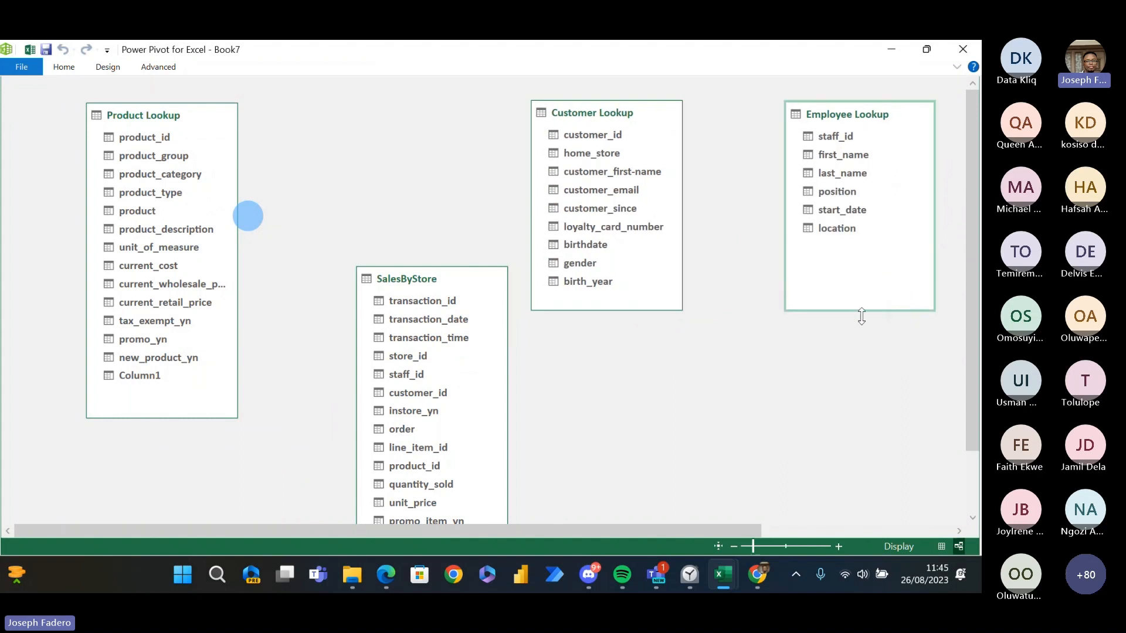
# - Relate Product Lookup, Customer Lookup and Employee Lookup to SalesByStore on product_id, customer_id and staff_id, and shorten Product Lookup slightly
pyautogui.moveTo(974, 314)
pyautogui.mouseDown()
pyautogui.moveTo(978, 347)
pyautogui.moveTo(975, 299)
pyautogui.mouseUp()
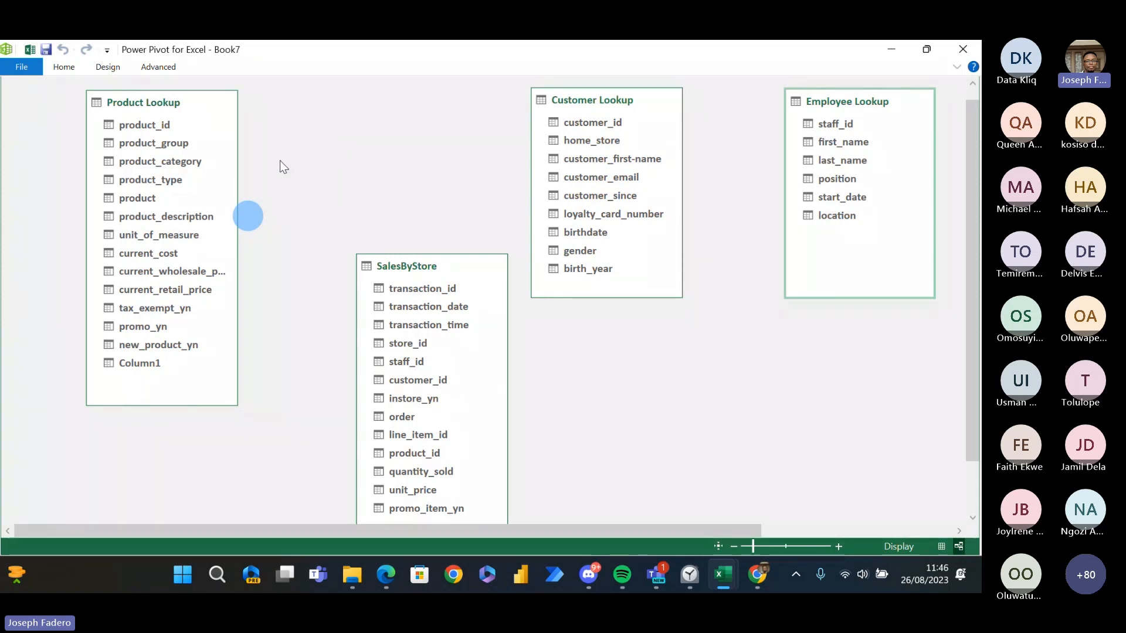
pyautogui.moveTo(166, 124); pyautogui.dragTo(402, 451)
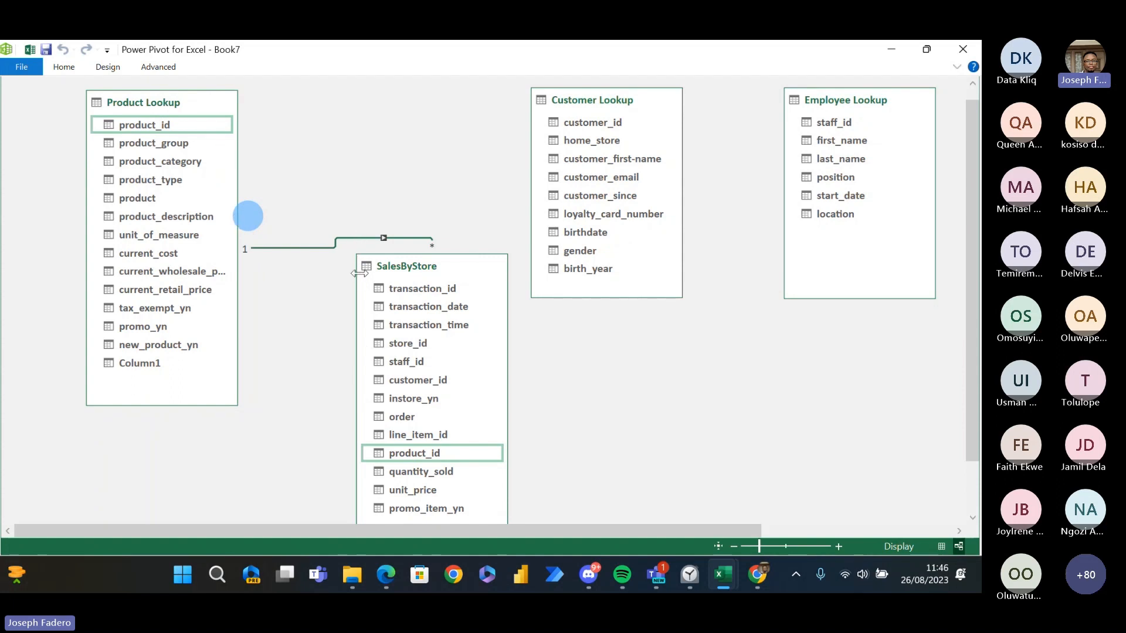
pyautogui.moveTo(575, 126); pyautogui.dragTo(442, 381)
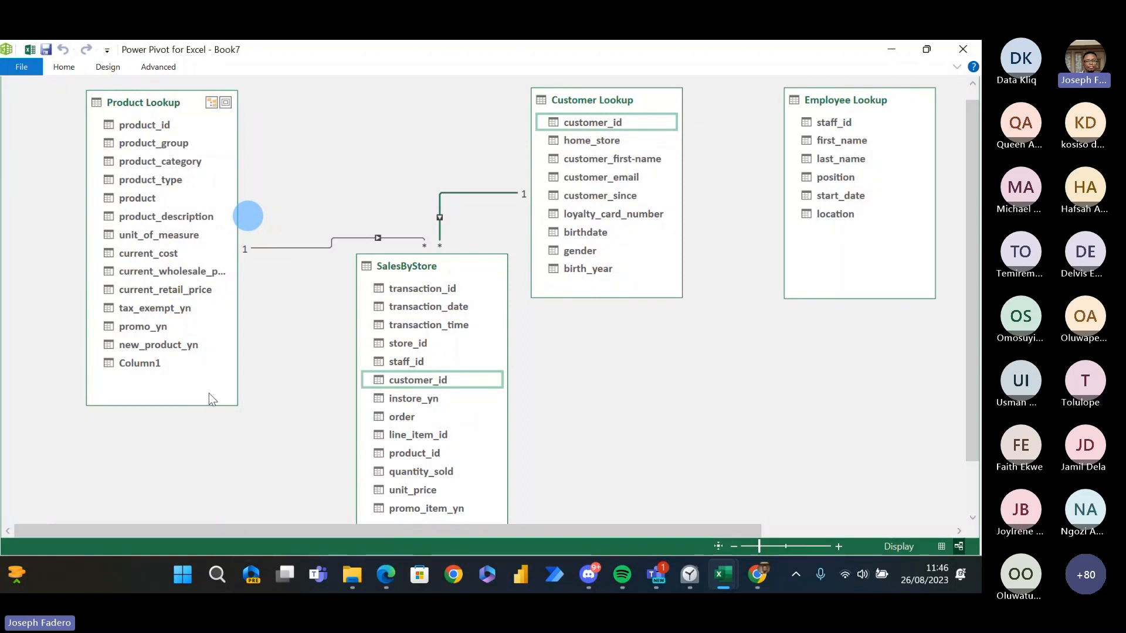
pyautogui.moveTo(209, 404); pyautogui.dragTo(206, 373)
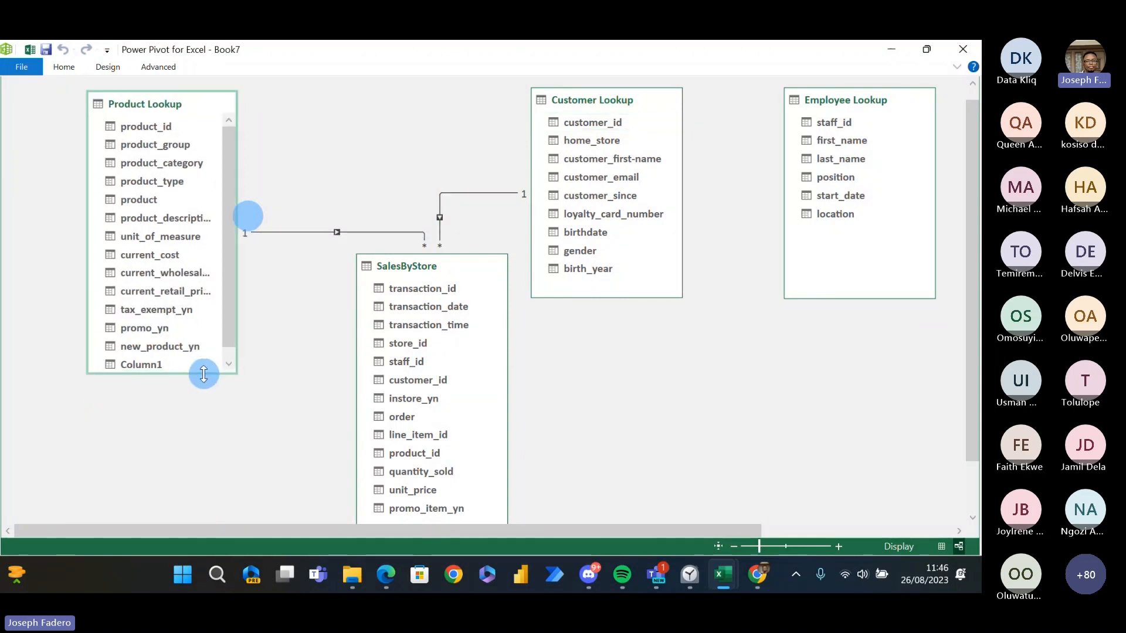
pyautogui.moveTo(810, 96); pyautogui.dragTo(420, 373)
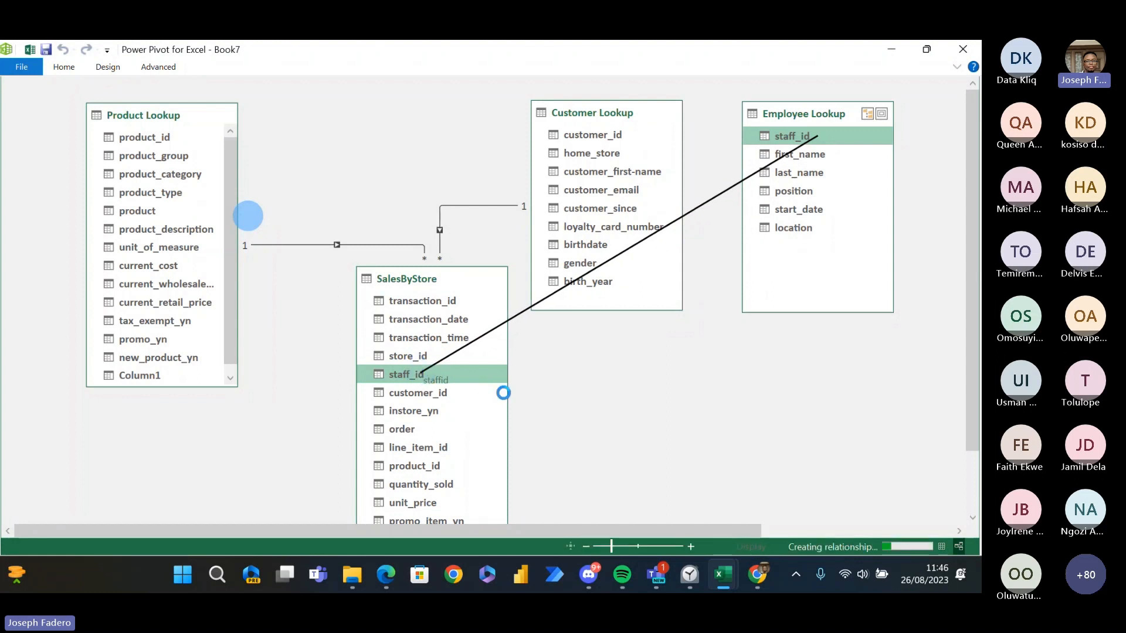
# - Lower SalesByStore and surround it with Customer Lookup above, Product Lookup to its left and Employee Lookup to its right
pyautogui.moveTo(440, 268); pyautogui.dragTo(466, 423)
pyautogui.moveTo(180, 115); pyautogui.dragTo(195, 332)
pyautogui.moveTo(610, 109); pyautogui.dragTo(380, 98)
pyautogui.moveTo(818, 115); pyautogui.dragTo(853, 338)
pyautogui.moveTo(972, 272); pyautogui.dragTo(975, 336)
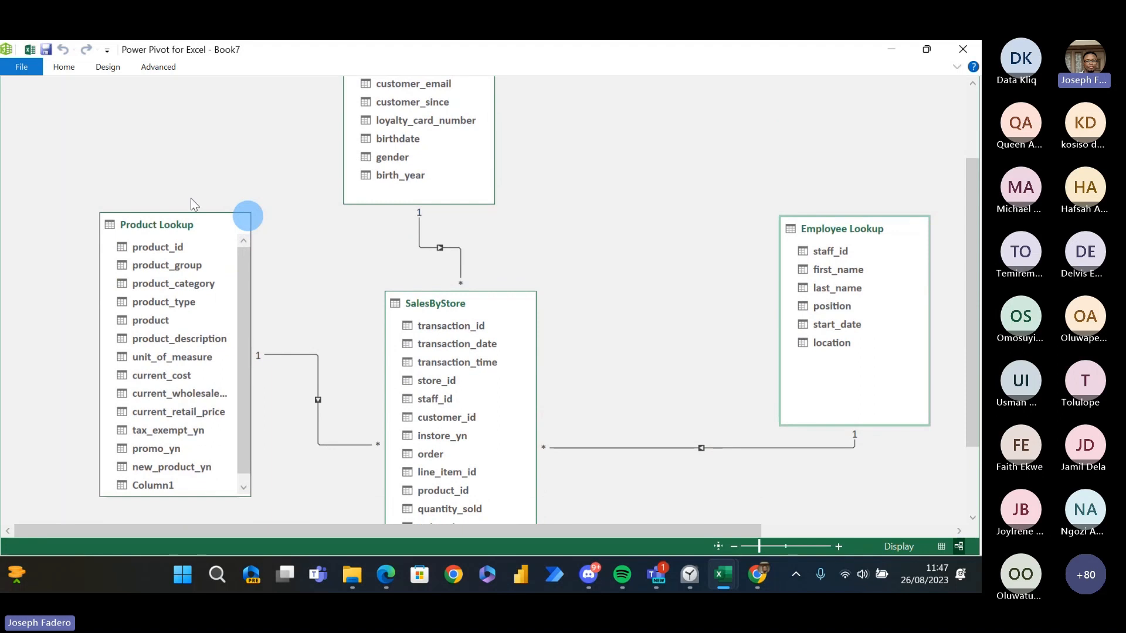
# - Move Product Lookup farther away from SalesByStore and align Customer Lookup roughly centred above SalesByStore
pyautogui.moveTo(159, 223); pyautogui.dragTo(96, 214)
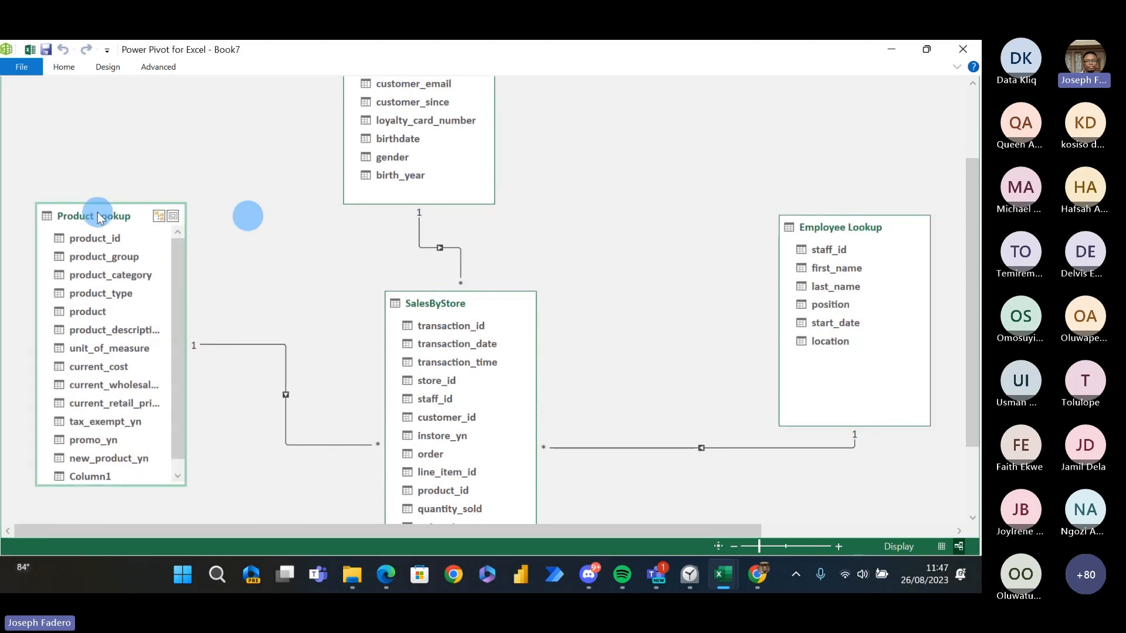
pyautogui.moveTo(969, 201); pyautogui.dragTo(972, 136)
pyautogui.click(492, 115)
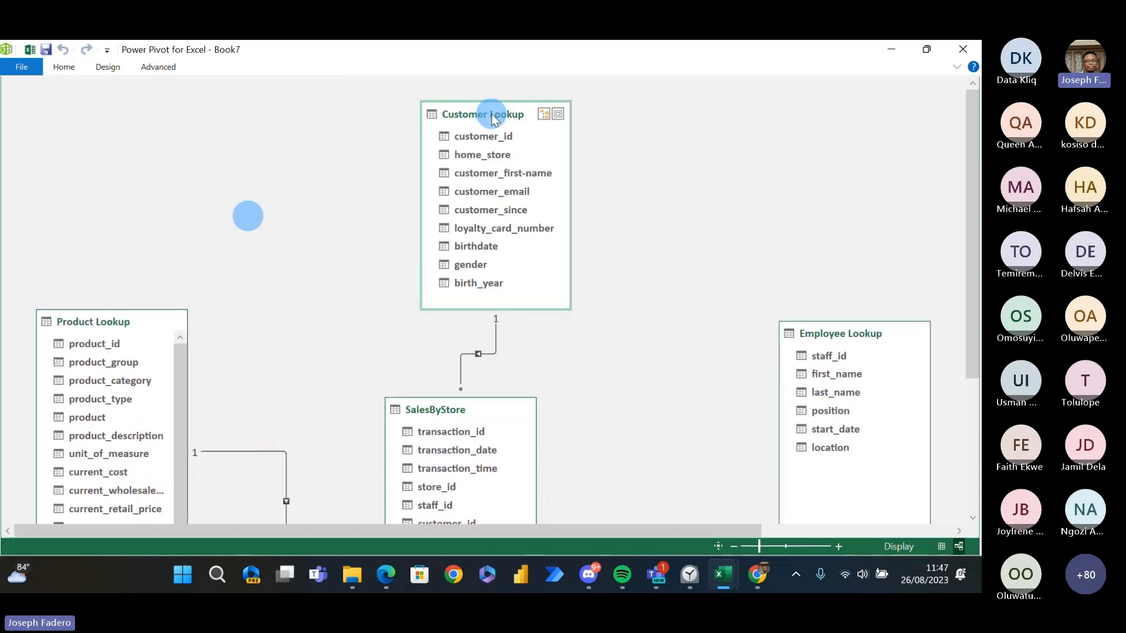
pyautogui.moveTo(492, 114); pyautogui.dragTo(474, 115)
# - Select the relationship between Product Lookup and SalesByStore to examine which fields it connects
pyautogui.moveTo(969, 186); pyautogui.dragTo(974, 291)
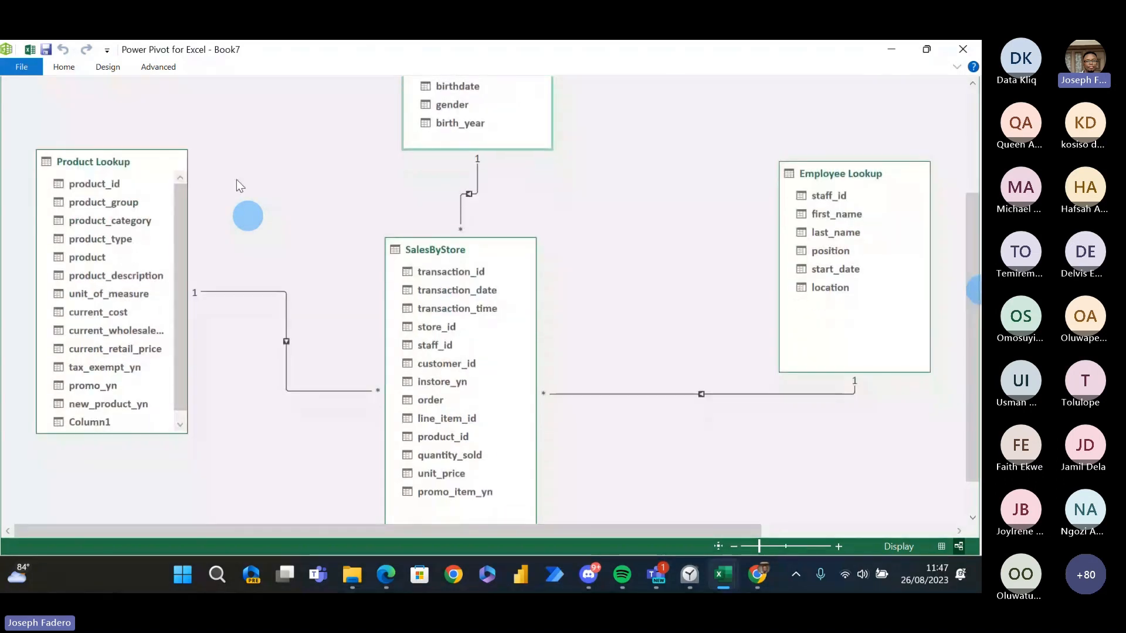
pyautogui.click(215, 291)
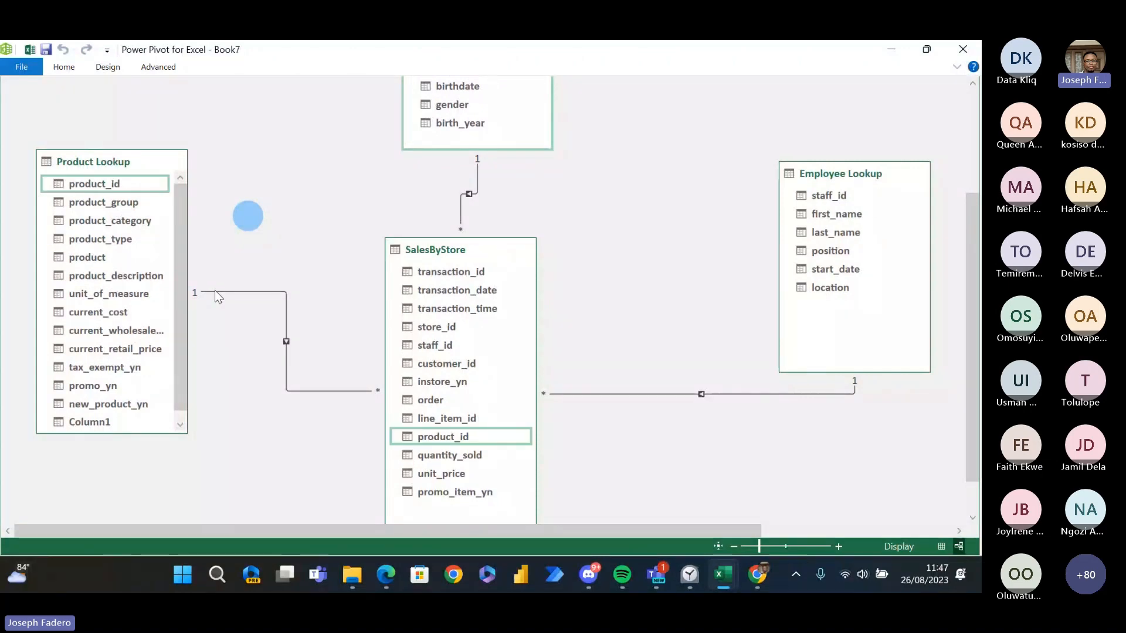
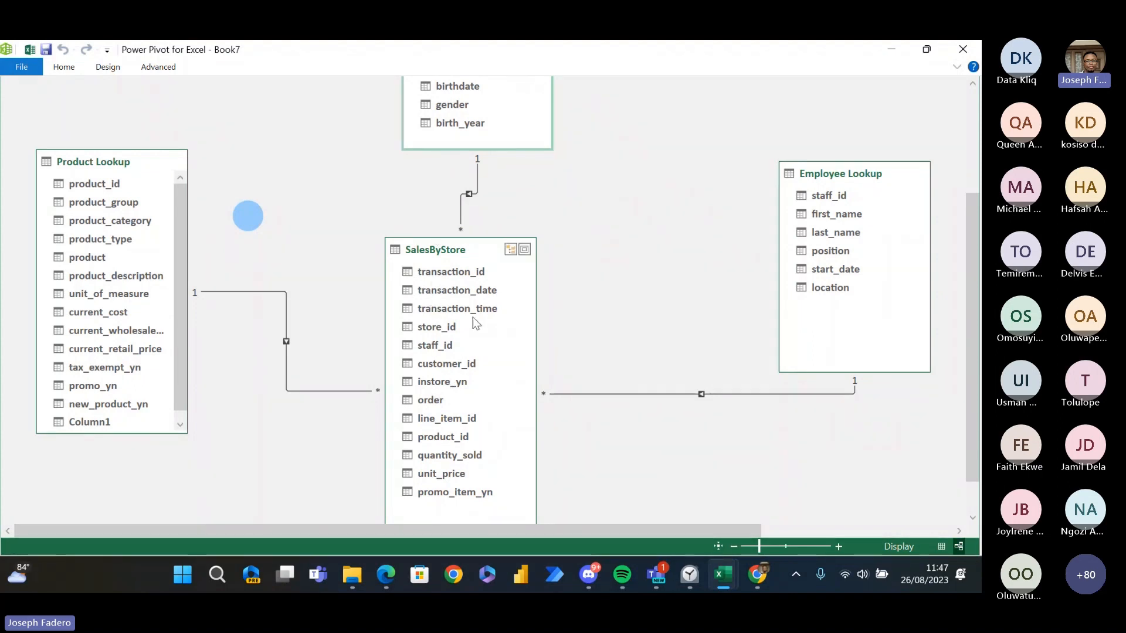
# - Shift SalesByStore slightly up and to the right so it sits more centrally between Product Lookup and Employee Lookup
pyautogui.moveTo(973, 346); pyautogui.dragTo(975, 226)
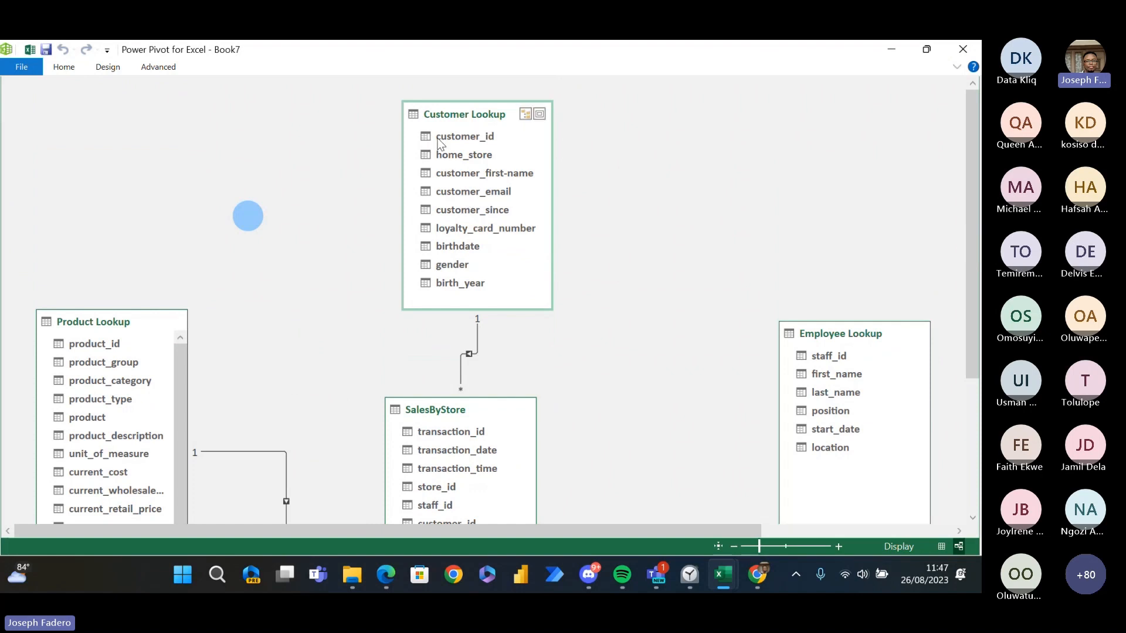
pyautogui.moveTo(977, 214); pyautogui.dragTo(973, 322)
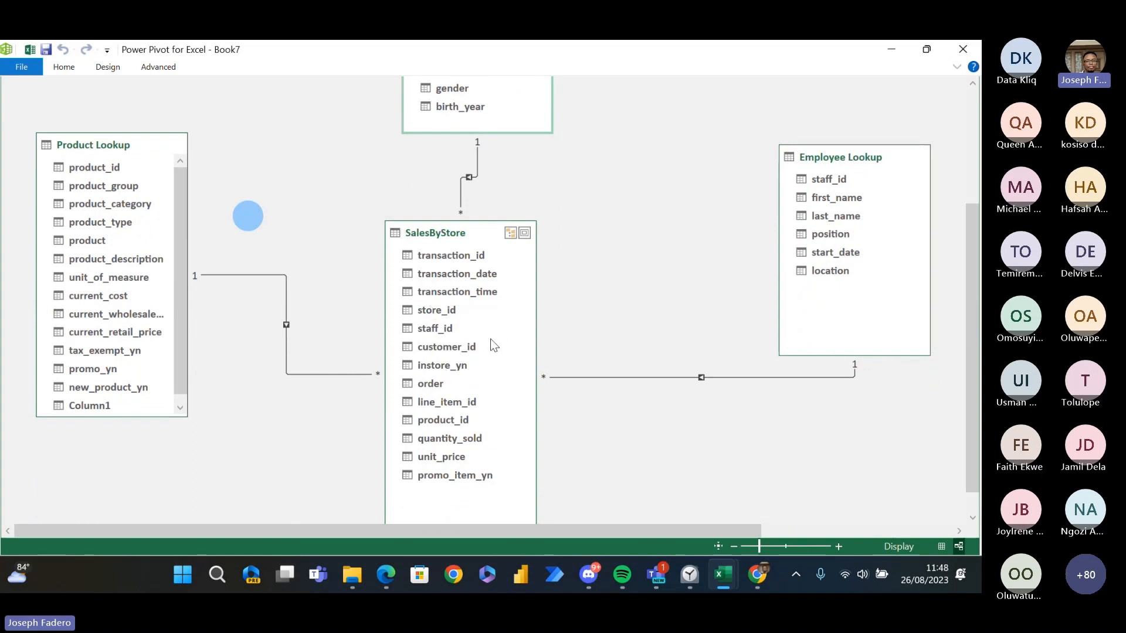
pyautogui.moveTo(455, 234); pyautogui.dragTo(489, 210)
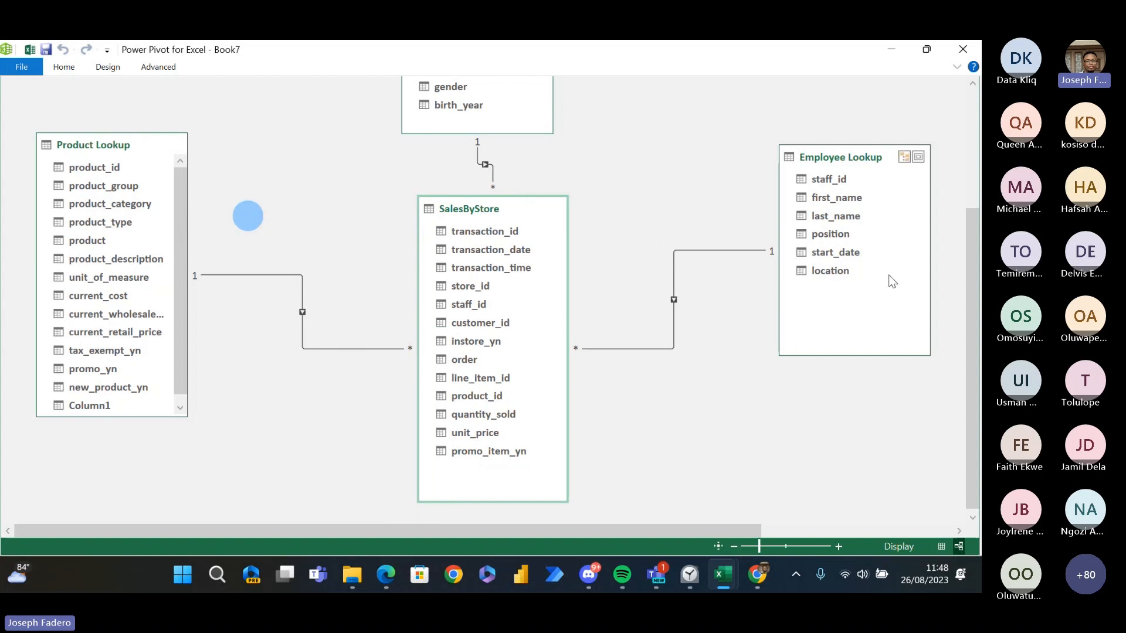
pyautogui.moveTo(971, 263)
pyautogui.mouseDown()
pyautogui.moveTo(973, 125)
pyautogui.moveTo(974, 278)
pyautogui.mouseUp()
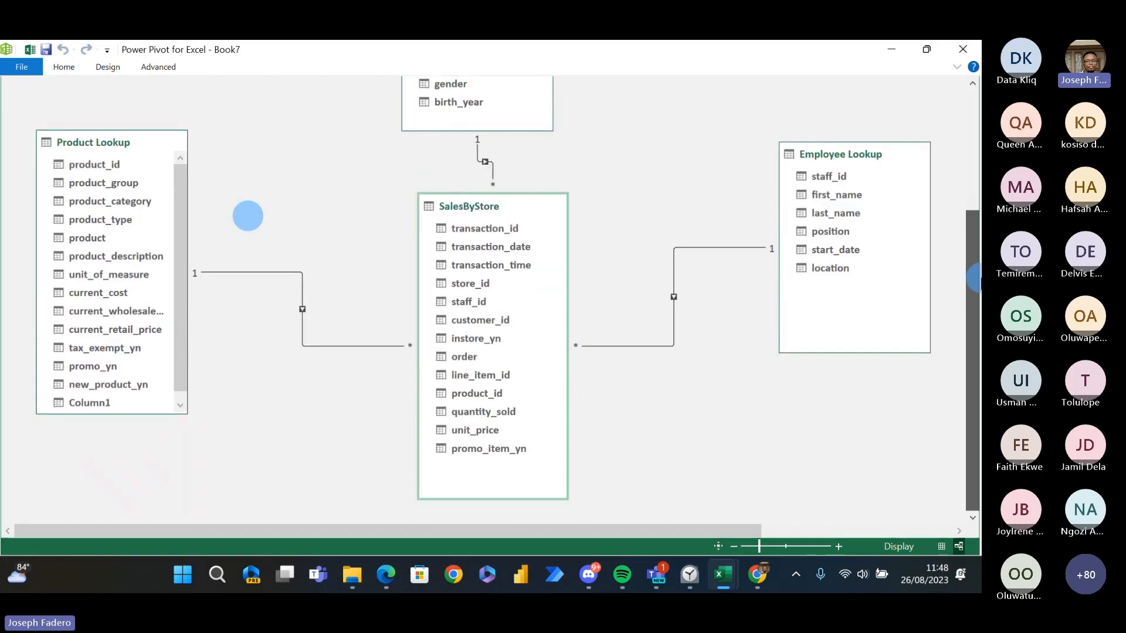
# - Review the table types and the star and snowflake schema slides in the Data Modeling Fundamentals PDF, and return to the Power Pivot diagram
pyautogui.hotkey('alt', 'Tab')
pyautogui.hotkey('alt', 'Right')
pyautogui.hotkey('alt', 'Down')
pyautogui.hotkey('alt', 'Left')
pyautogui.hotkey('alt', 'Left')
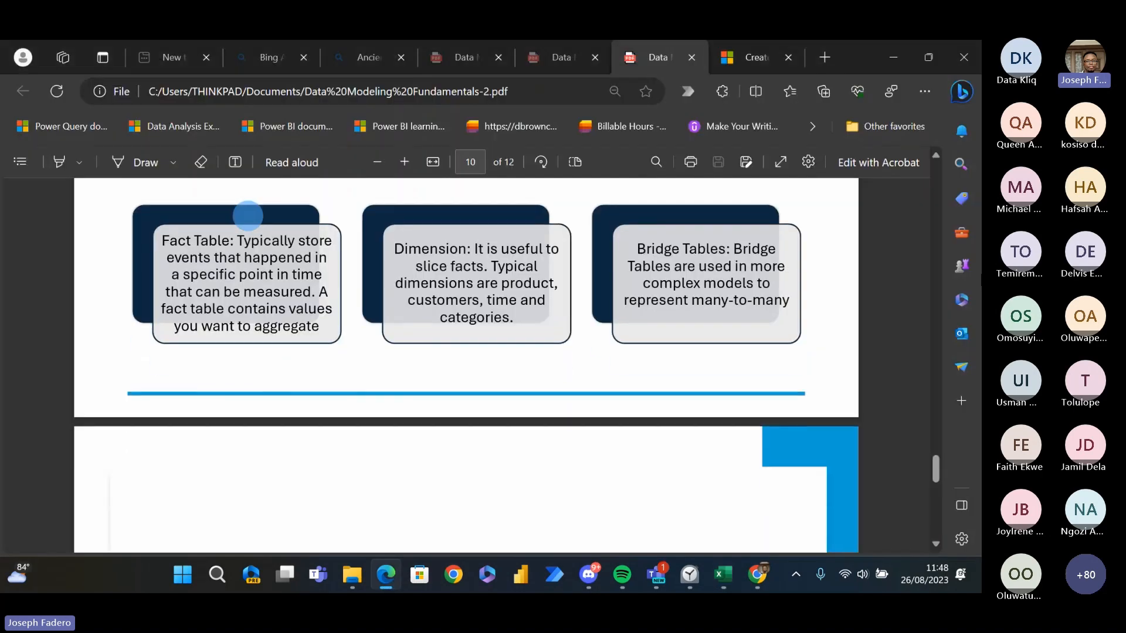
pyautogui.scroll(-5, 247, 216)
pyautogui.scroll(10, 248, 215)
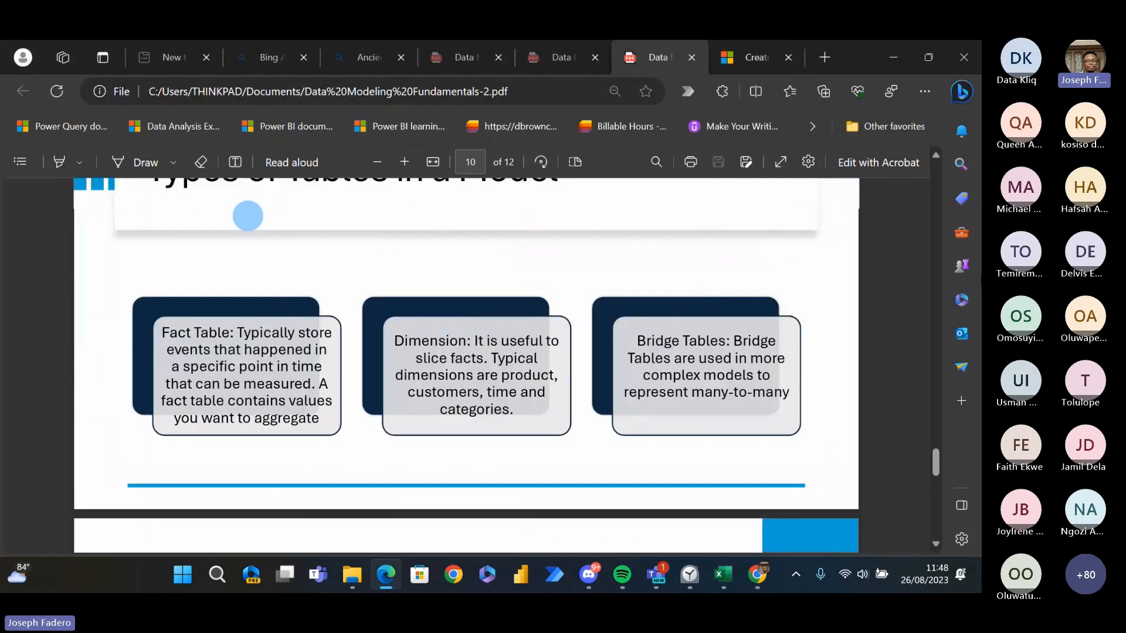
pyautogui.scroll(6, 248, 216)
pyautogui.scroll(-2, 247, 216)
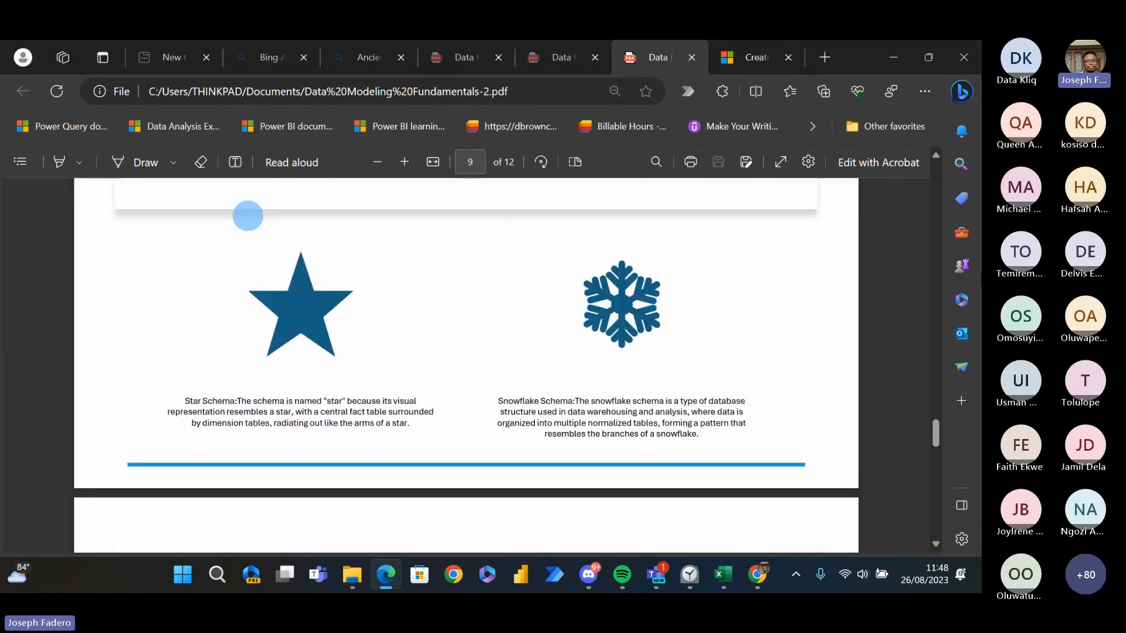
pyautogui.hotkey('alt', 'Tab')
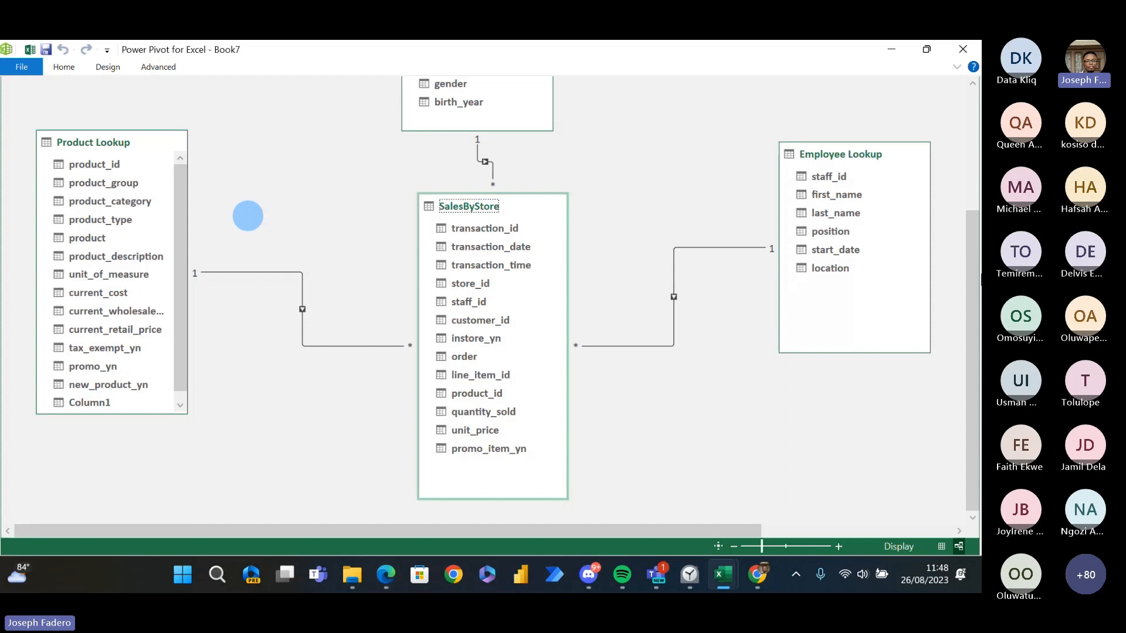
# - Examine how Customer Lookup, Product Lookup and Employee Lookup surround and connect to the SalesByStore fact table
pyautogui.scroll(3, 247, 216)
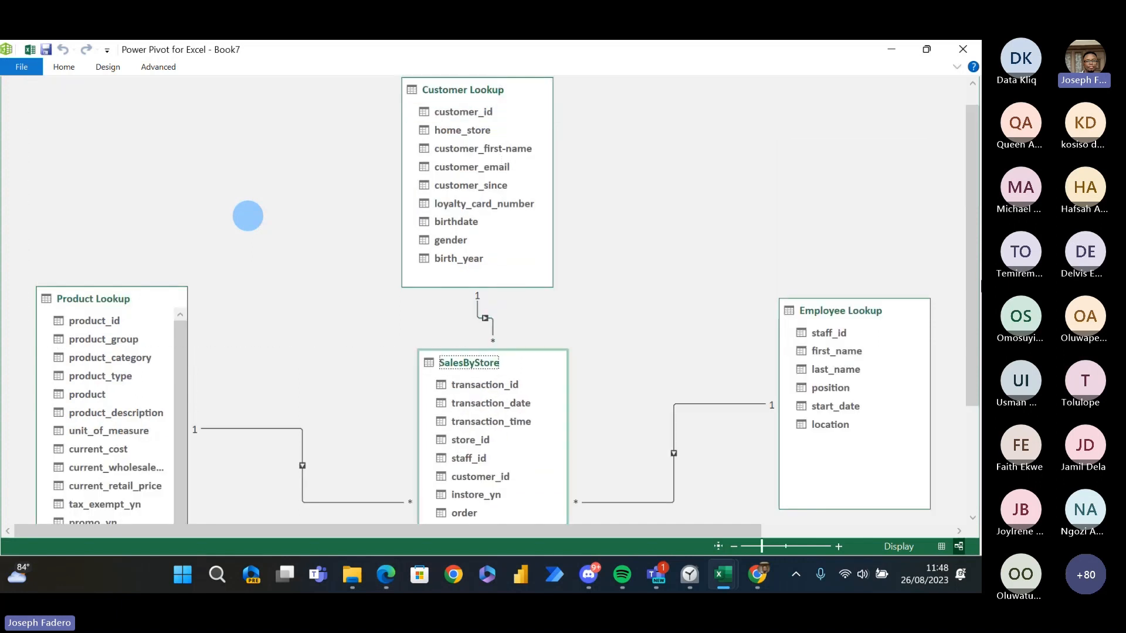
pyautogui.moveTo(973, 247); pyautogui.dragTo(978, 214)
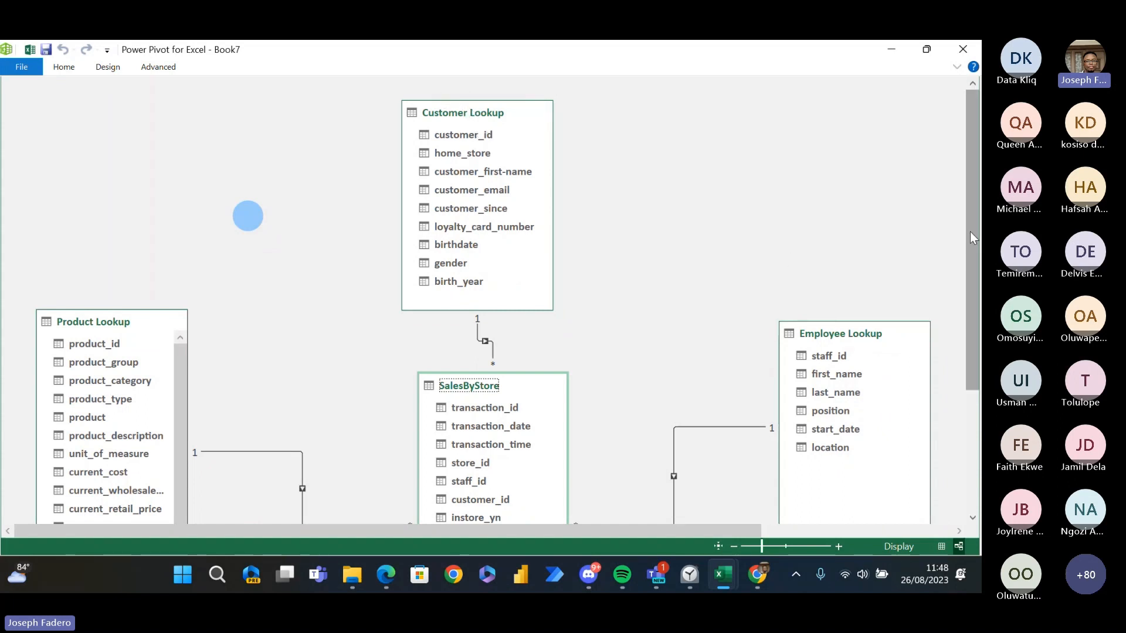
pyautogui.moveTo(973, 221); pyautogui.dragTo(974, 273)
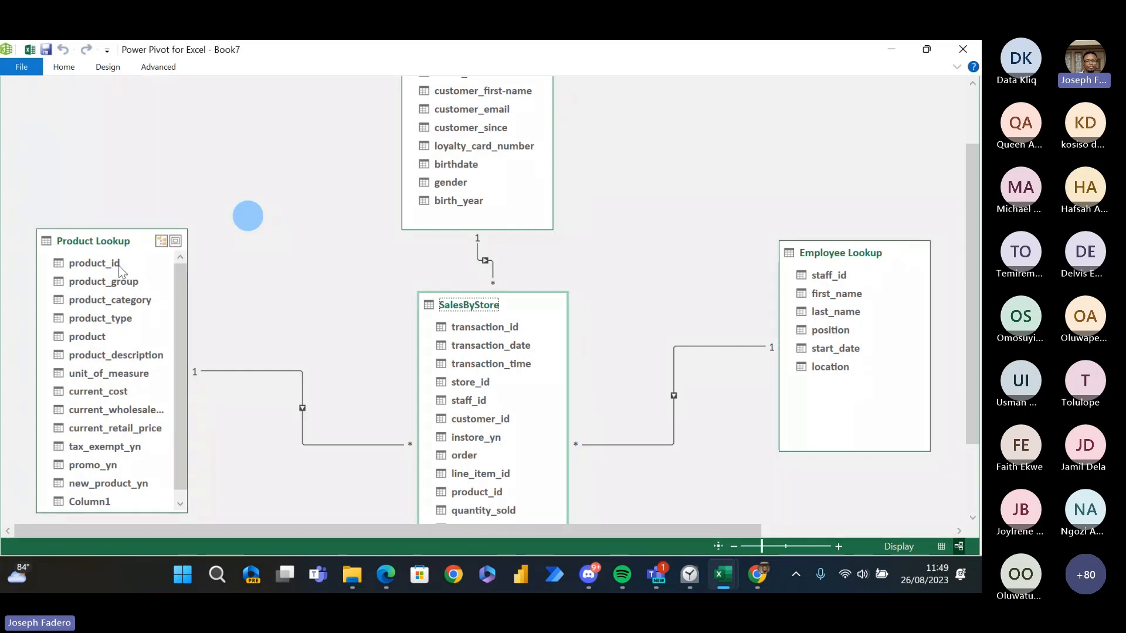
pyautogui.click(344, 446)
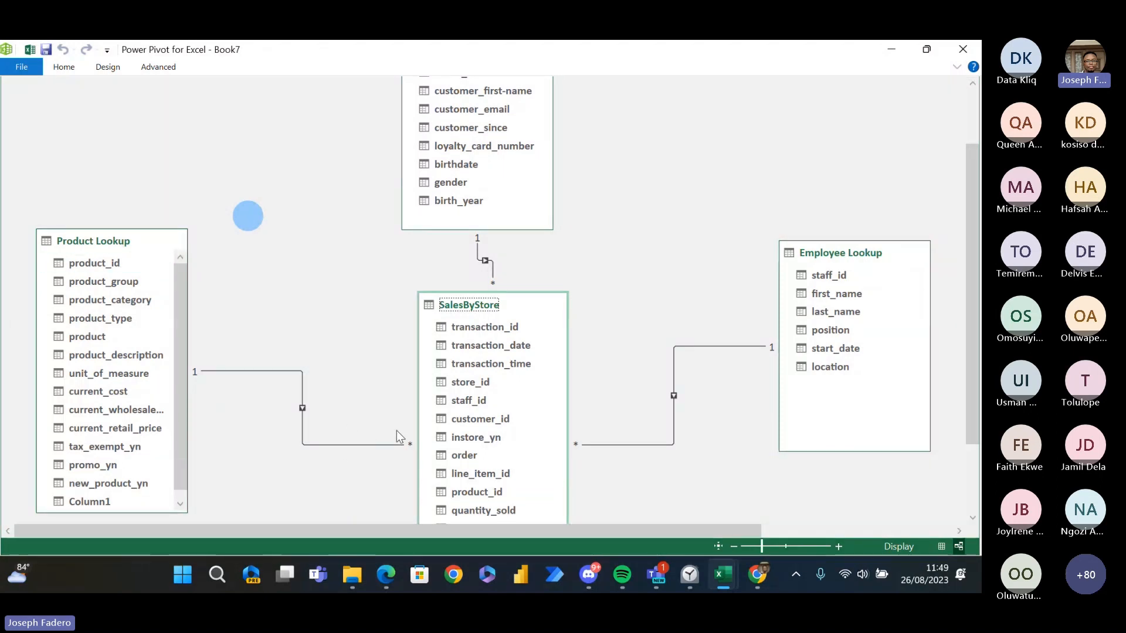
pyautogui.moveTo(969, 349); pyautogui.dragTo(969, 390)
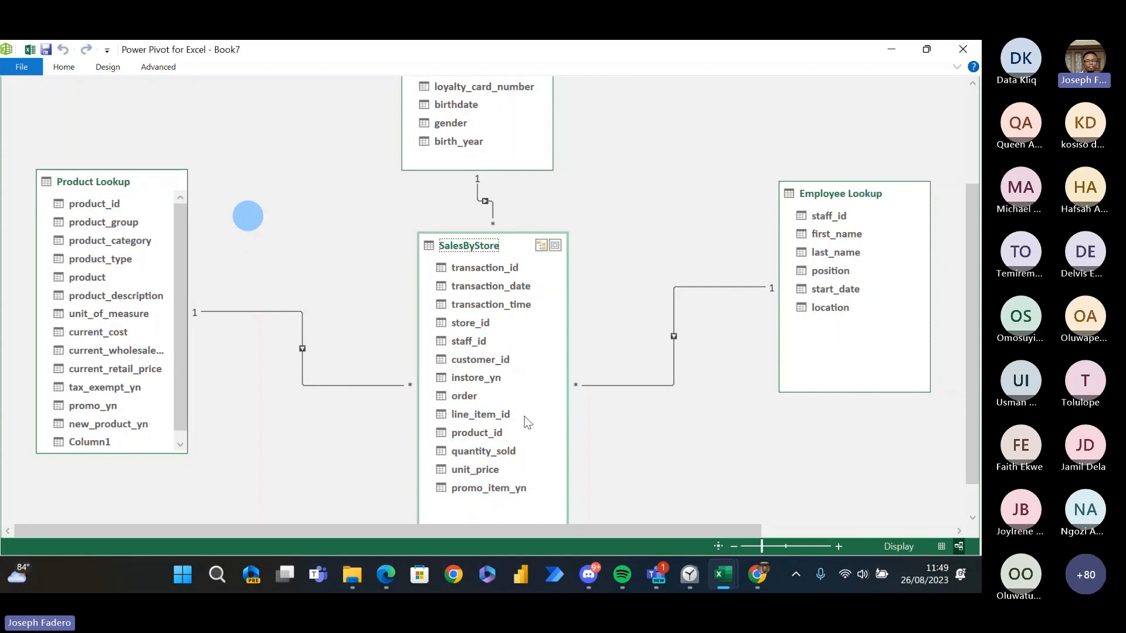
pyautogui.moveTo(972, 364)
pyautogui.mouseDown()
pyautogui.moveTo(973, 267)
pyautogui.moveTo(973, 354)
pyautogui.mouseUp()
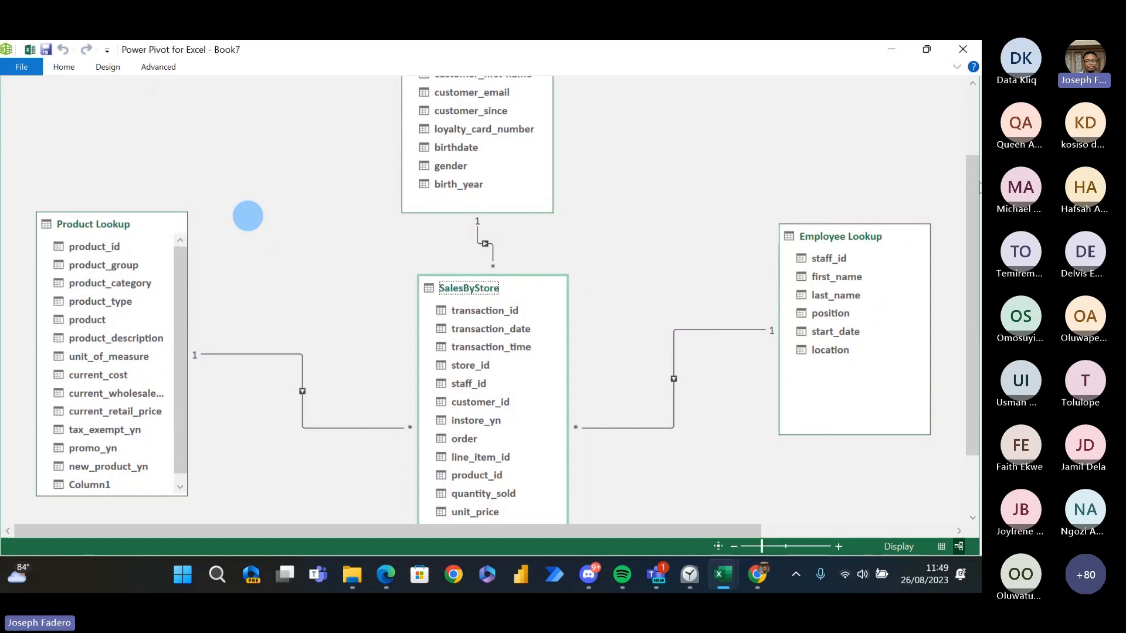
pyautogui.moveTo(977, 185); pyautogui.dragTo(967, 111)
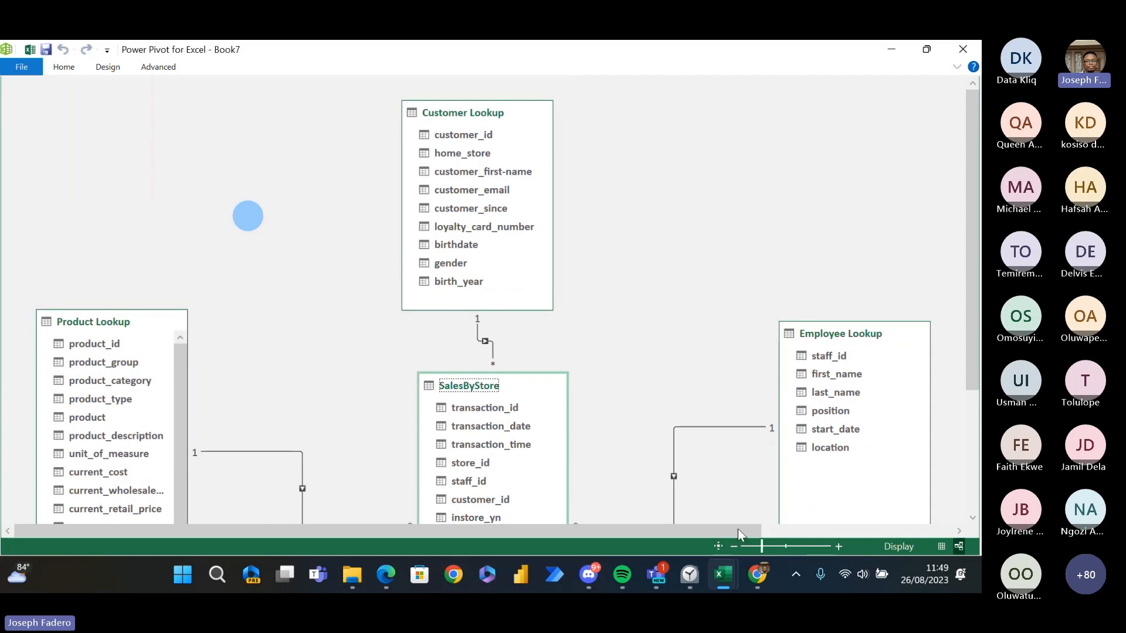
# - Place Store Lookup below SalesByStore and relate the two tables on store_id
pyautogui.click(754, 546)
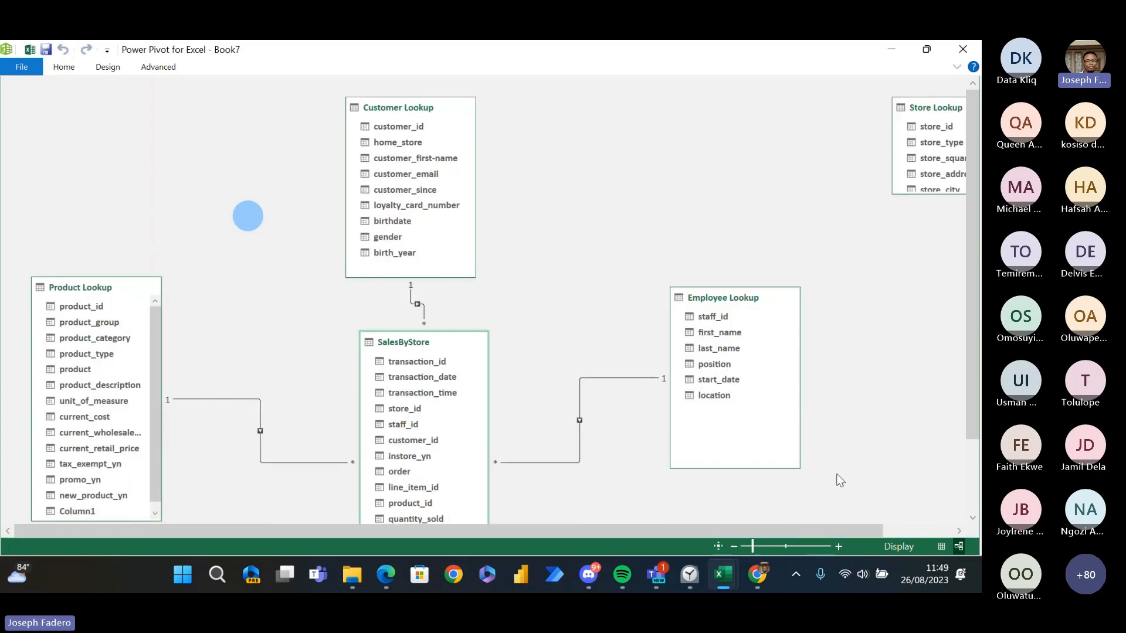
pyautogui.moveTo(915, 108); pyautogui.dragTo(402, 197)
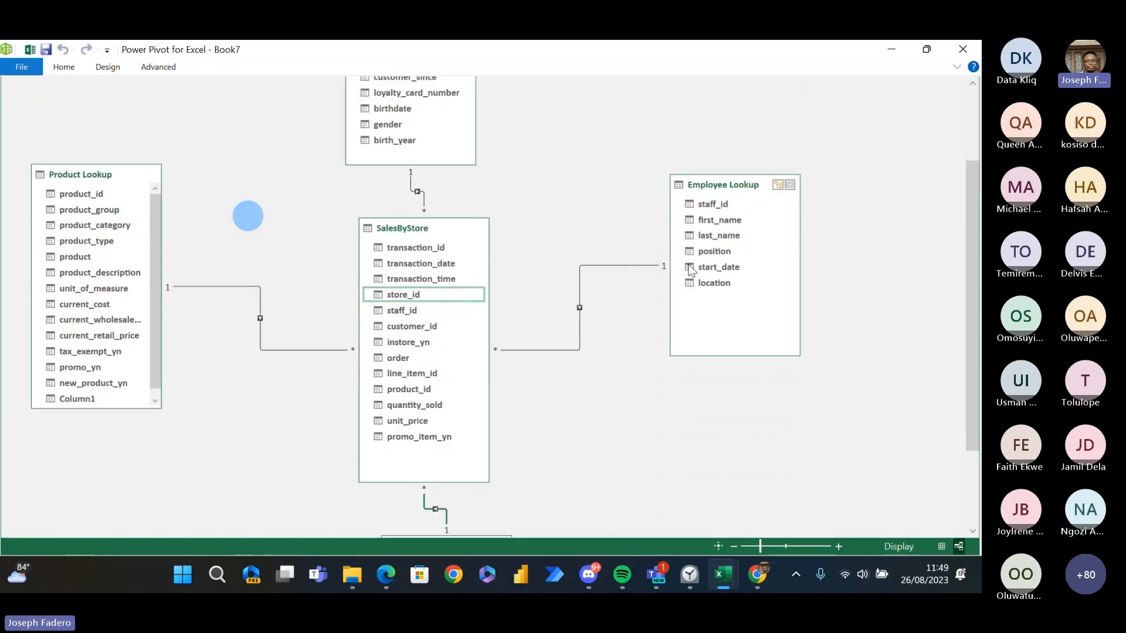
pyautogui.click(969, 176)
pyautogui.moveTo(969, 176); pyautogui.dragTo(959, 127)
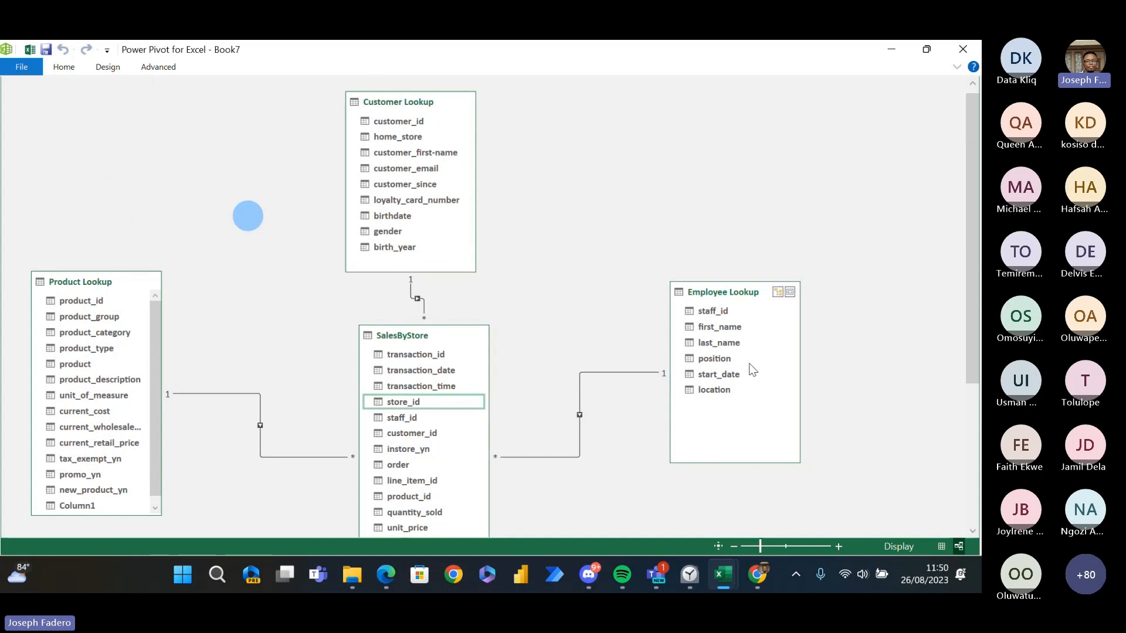
pyautogui.click(972, 463)
pyautogui.moveTo(971, 498); pyautogui.dragTo(975, 229)
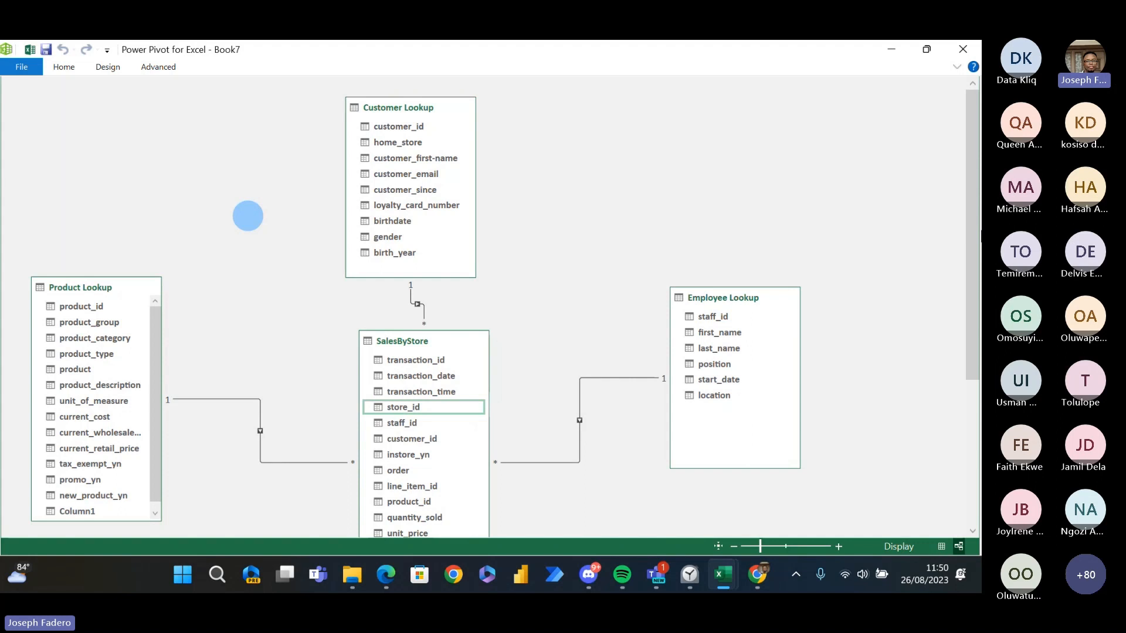
# - Create a PivotTable from the data model on a new worksheet and expand the Customer Lookup fields
pyautogui.click(64, 67)
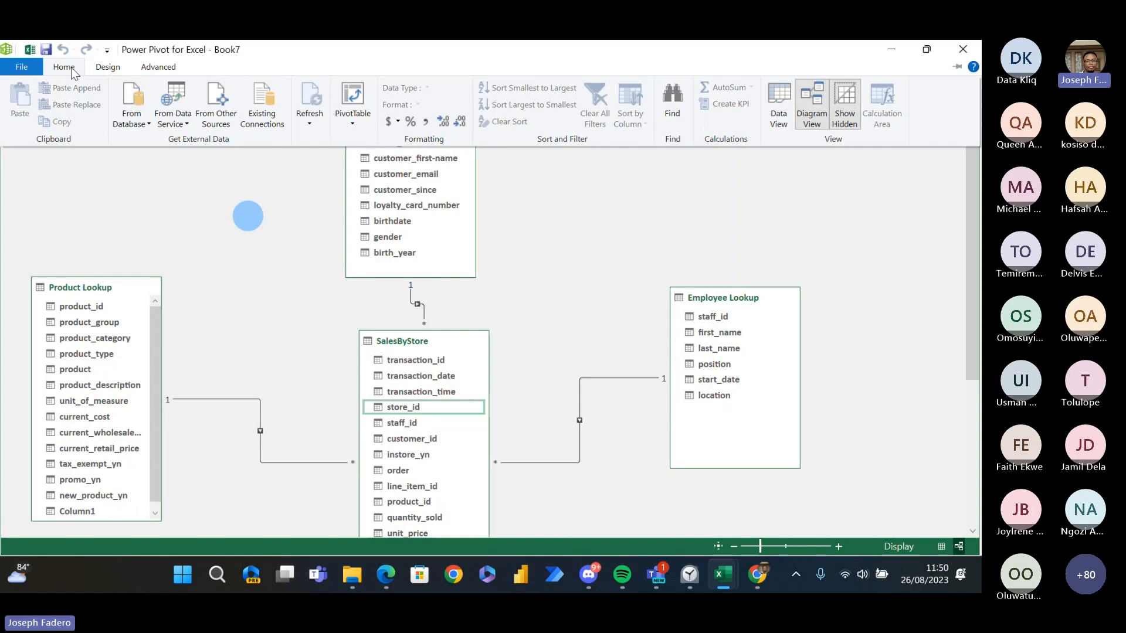
pyautogui.click(352, 119)
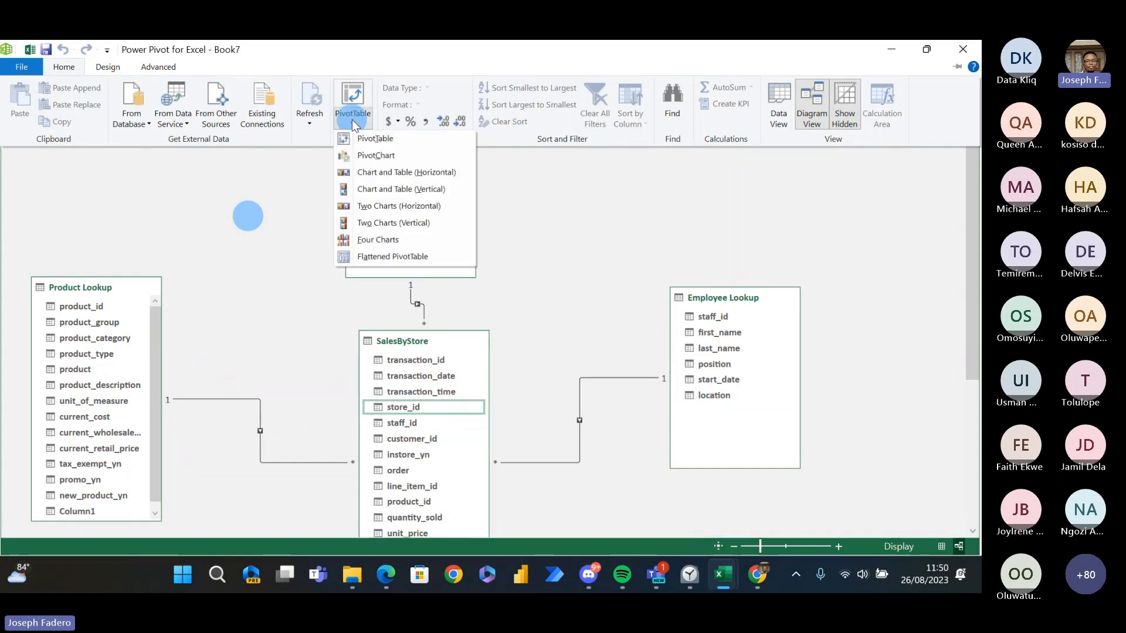
pyautogui.click(391, 138)
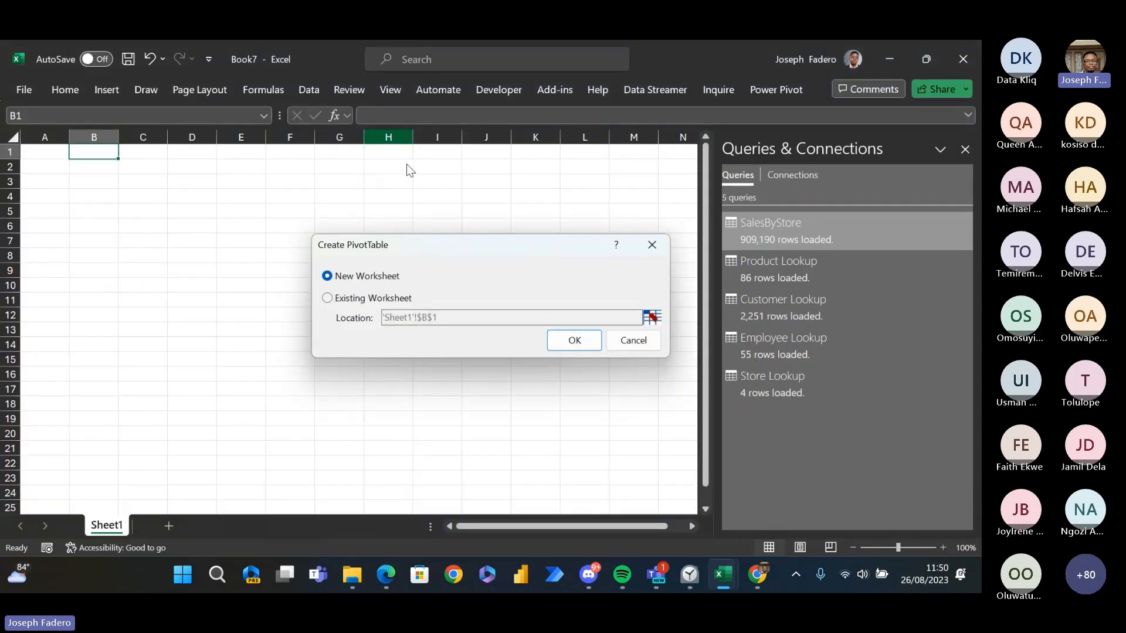
pyautogui.click(575, 346)
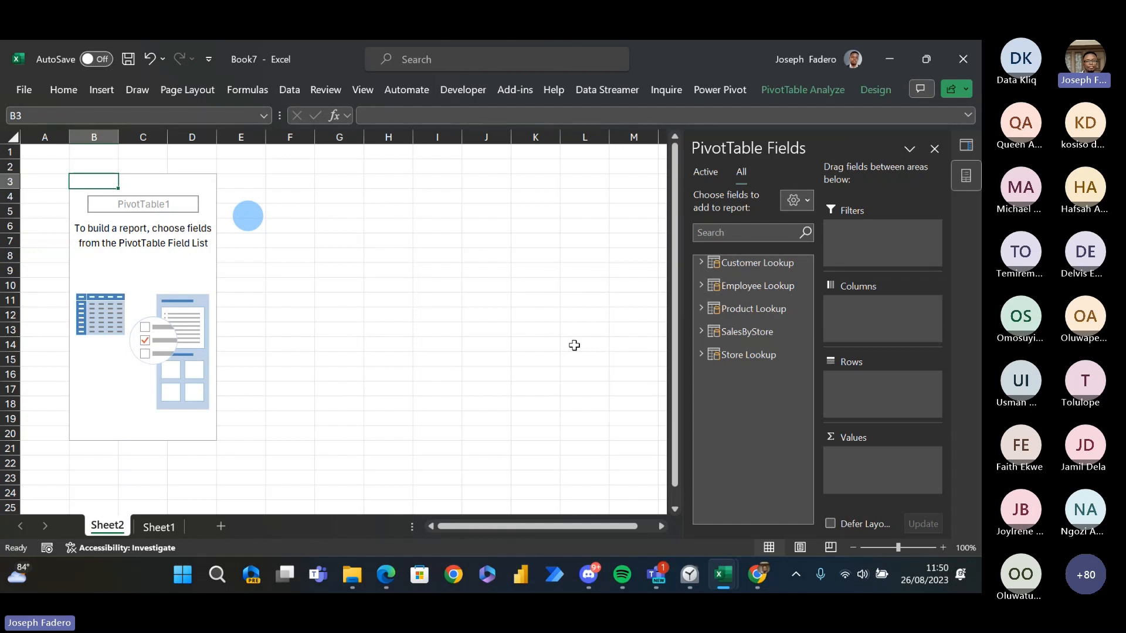
pyautogui.click(702, 263)
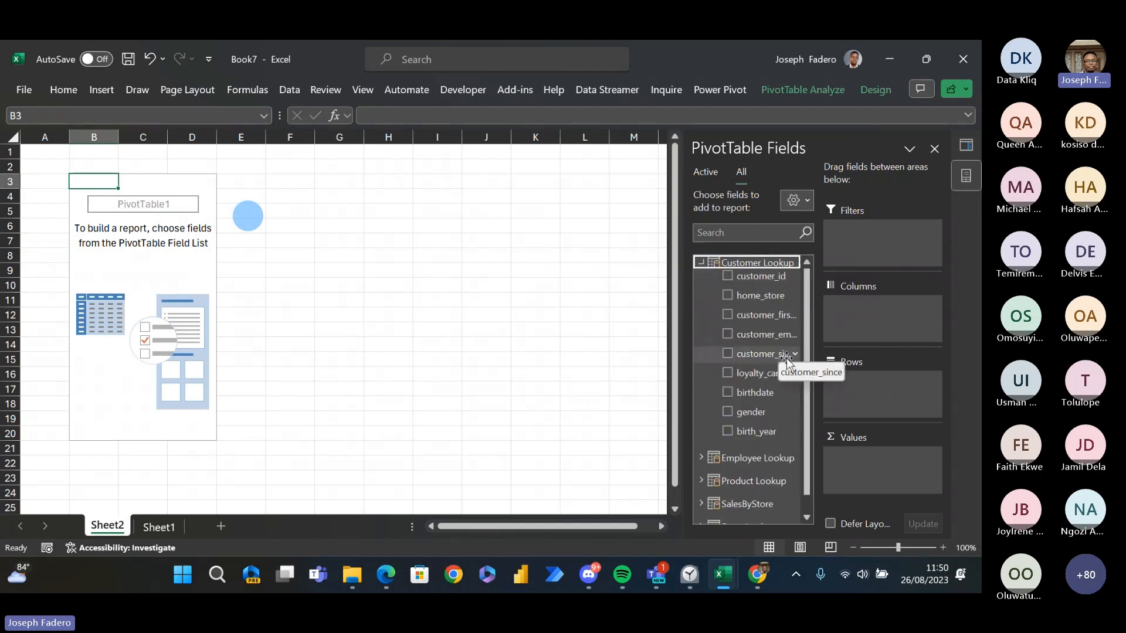
pyautogui.click(699, 262)
pyautogui.click(700, 264)
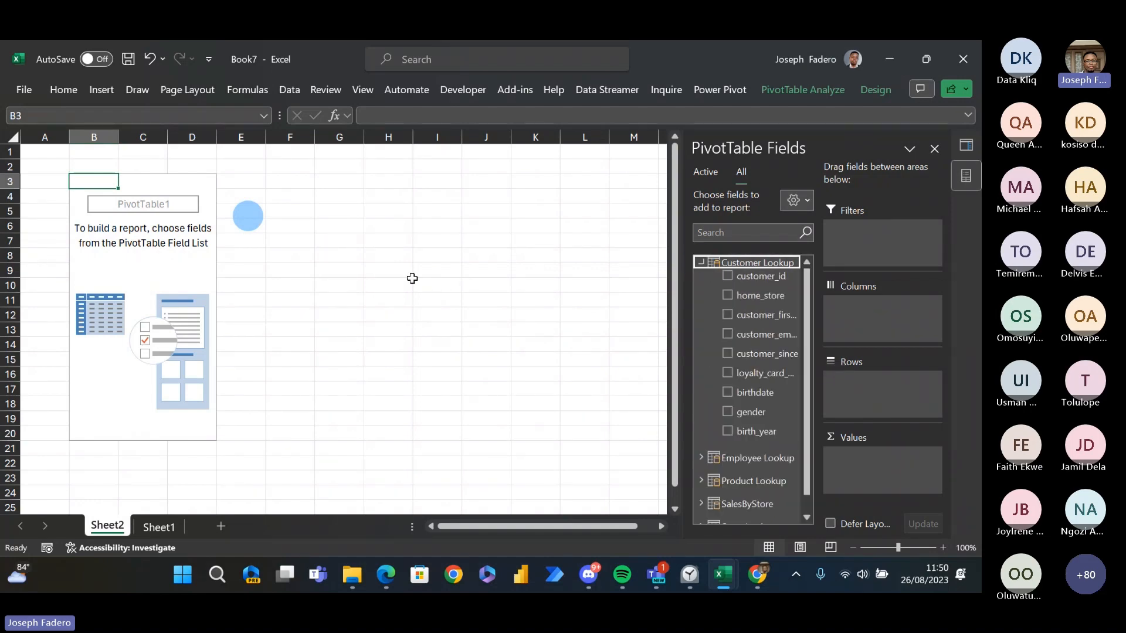
# - Switch to the SalesByStore workbook and copy the customer_id value of the first transaction in cell F2
pyautogui.press('super')
pyautogui.hotkey('alt', 'Tab')
pyautogui.hotkey('alt', 'Tab')
pyautogui.hotkey('alt', 'Tab')
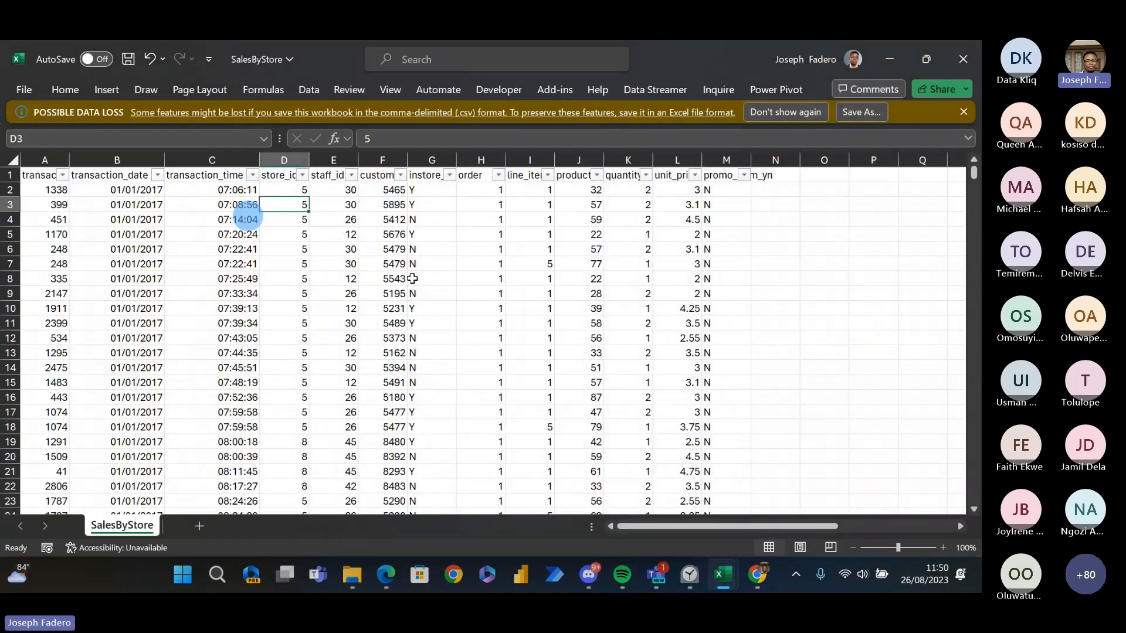
pyautogui.press('Up')
pyautogui.press('Right')
pyautogui.press('Right')
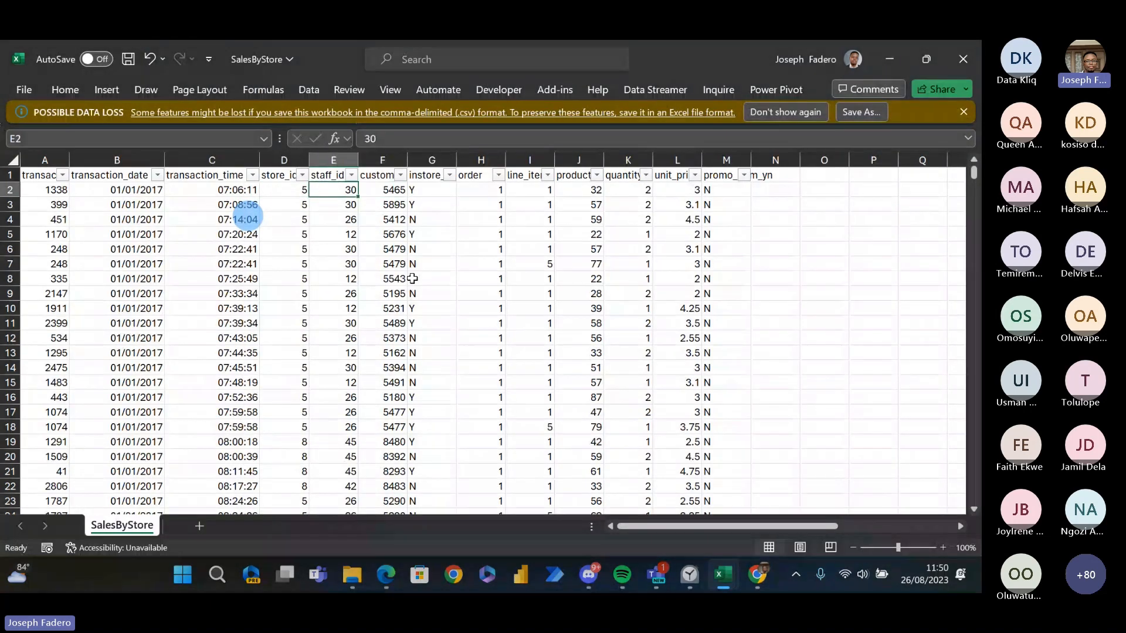
pyautogui.press('Up')
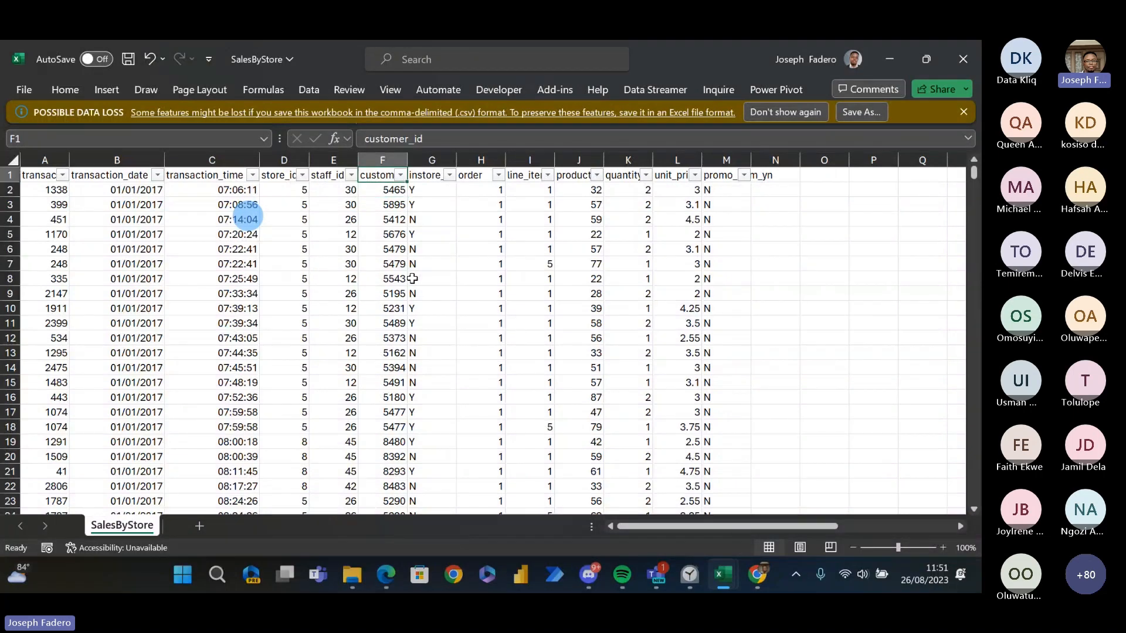
pyautogui.press('Down')
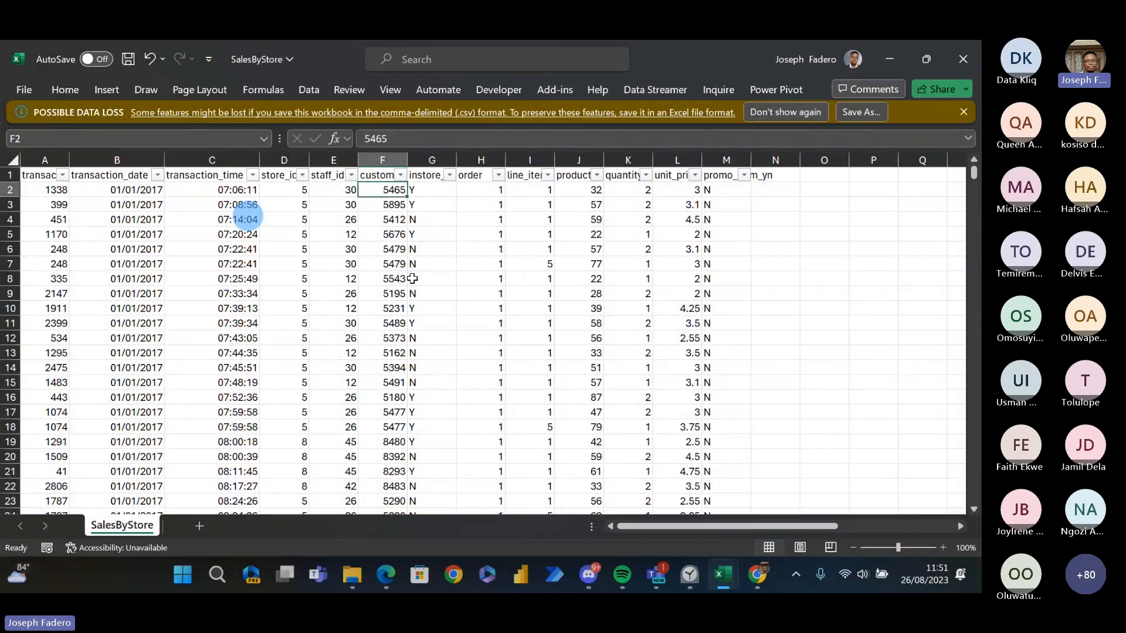
pyautogui.hotkey('ctrl', 'c')
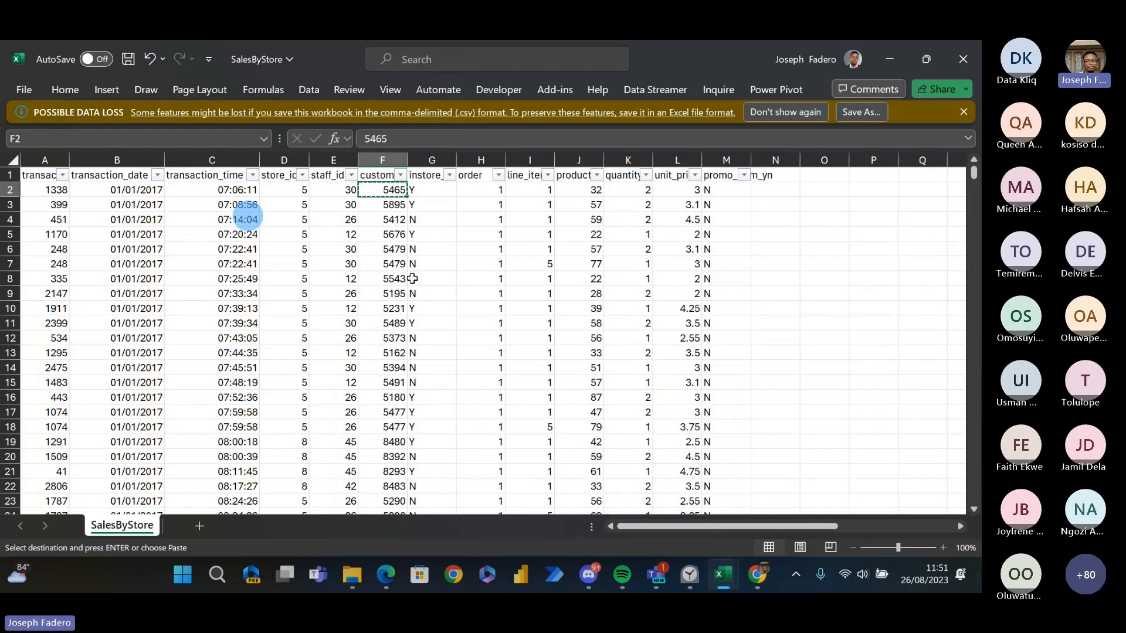
# - Switch to the Customer Lookup workbook, search for the copied customer_id and select the customer's name in the matching row
pyautogui.hotkey('alt', 'Tab')
pyautogui.hotkey('alt', 'Tab')
pyautogui.hotkey('alt', 'Tab')
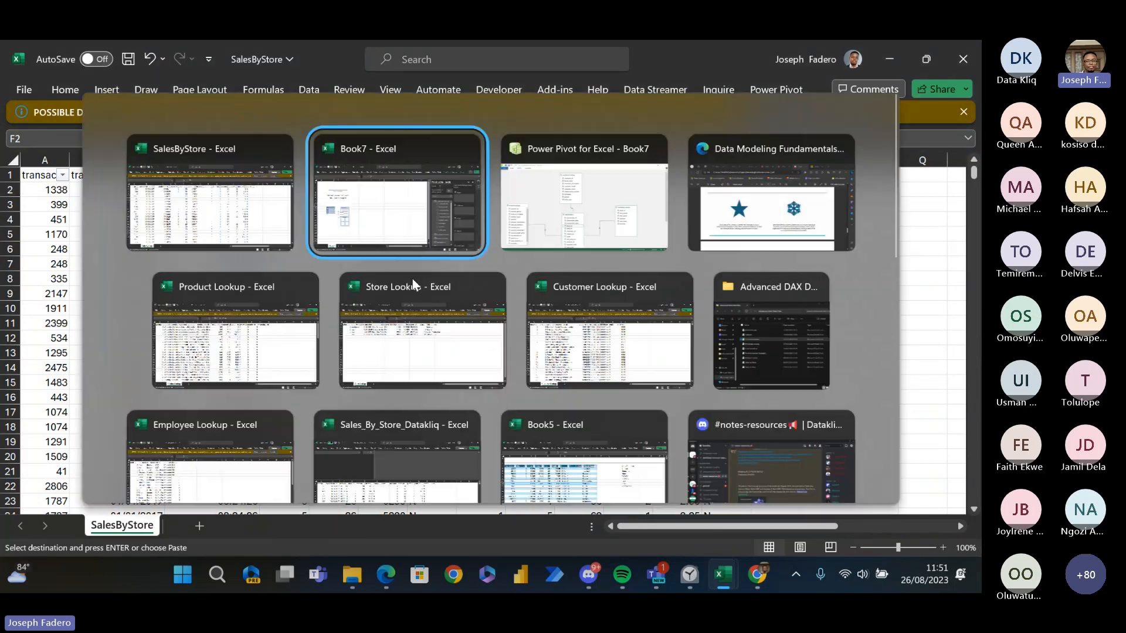
pyautogui.hotkey('alt', 'Down')
pyautogui.hotkey('alt', 'Left')
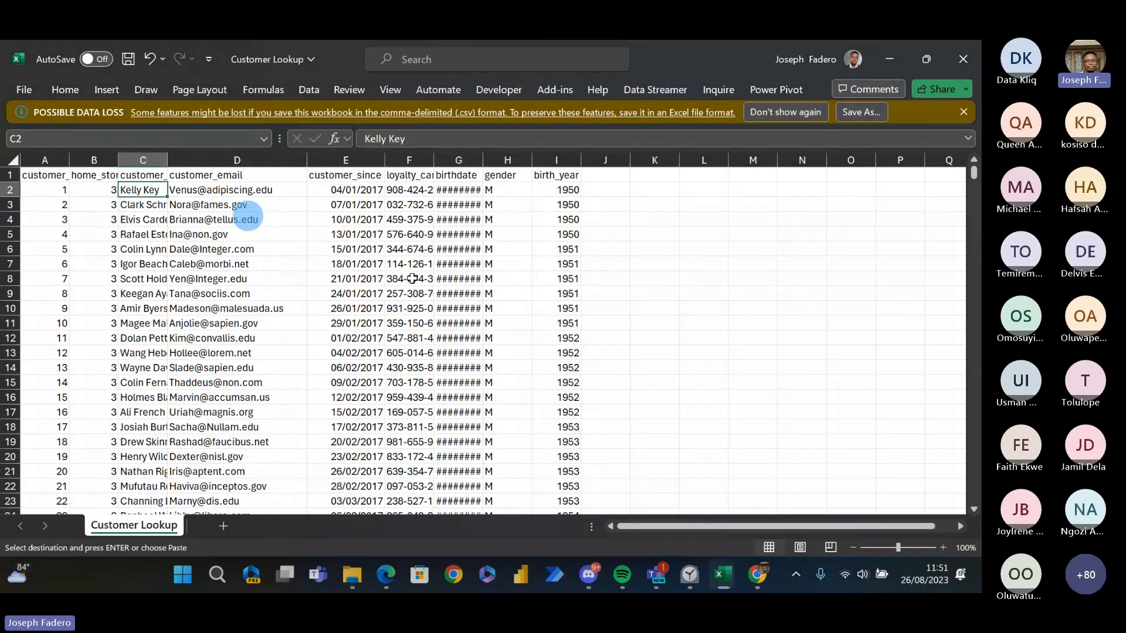
pyautogui.hotkey('ctrl', 'f')
pyautogui.write('5465')
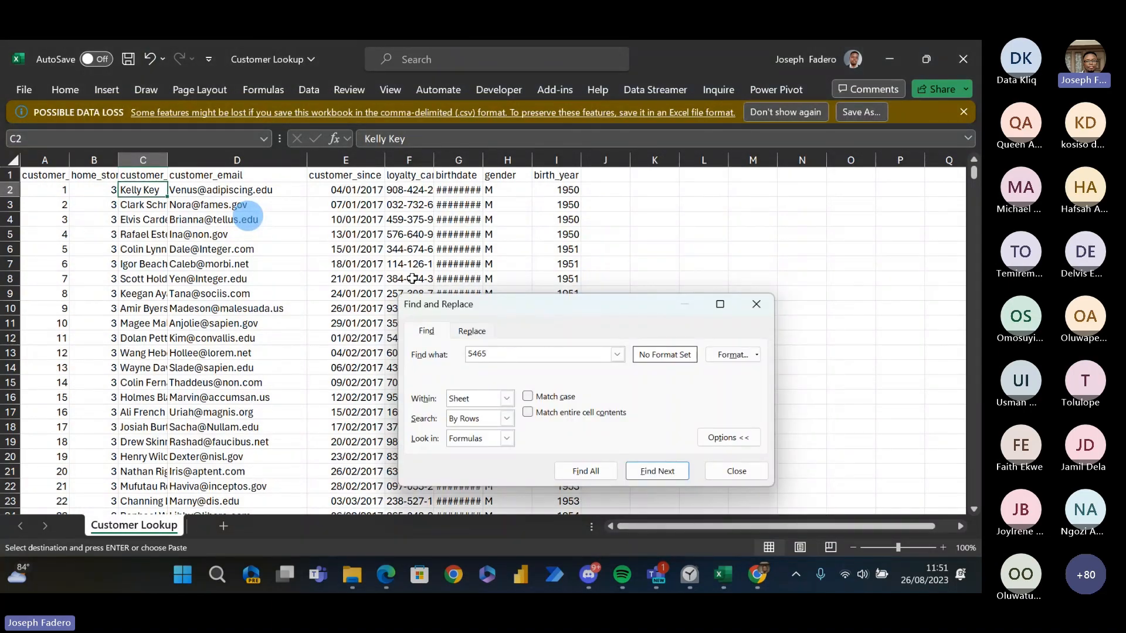
pyautogui.press('Return')
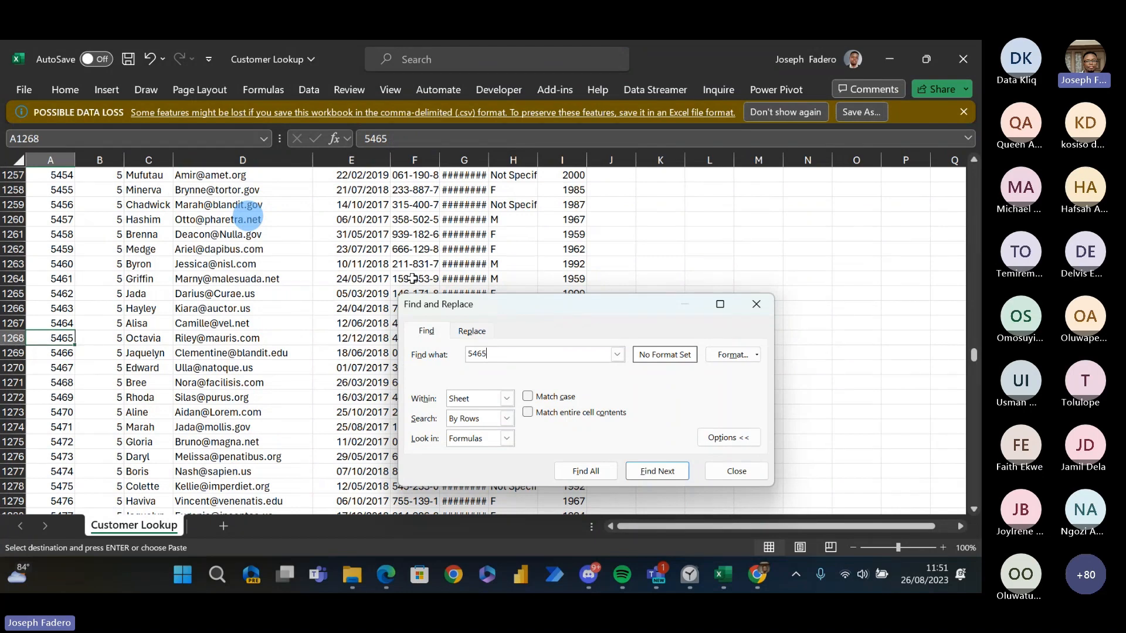
pyautogui.click(756, 304)
pyautogui.click(169, 339)
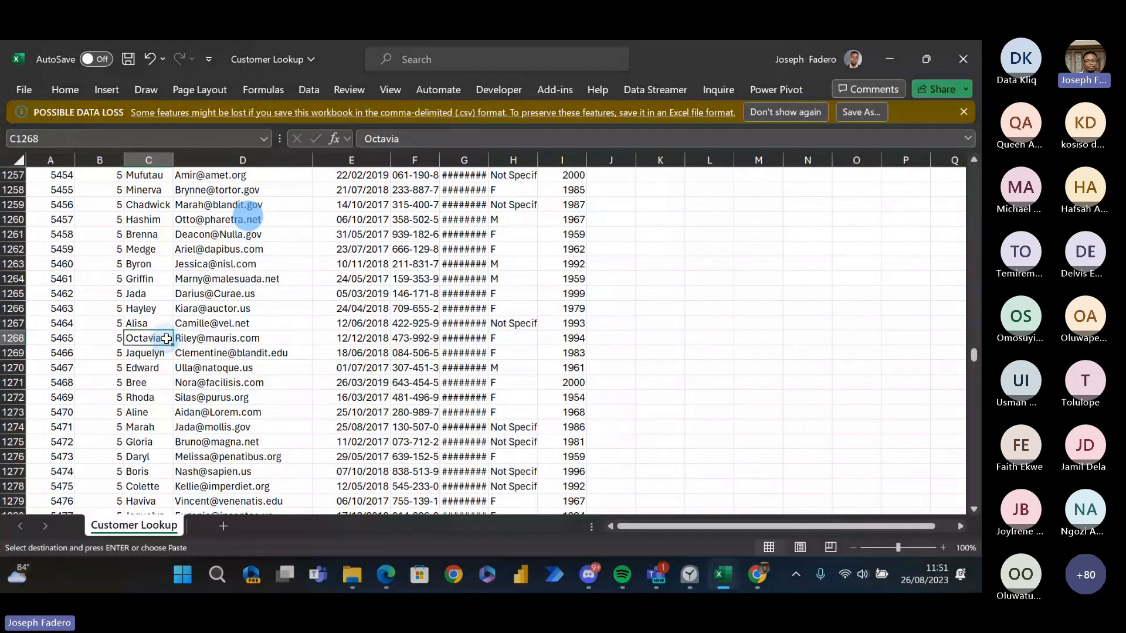
# - Return to the Book7 workbook and add the customer_first-name field from Customer Lookup to the PivotTable rows
pyautogui.hotkey('alt', 'Tab')
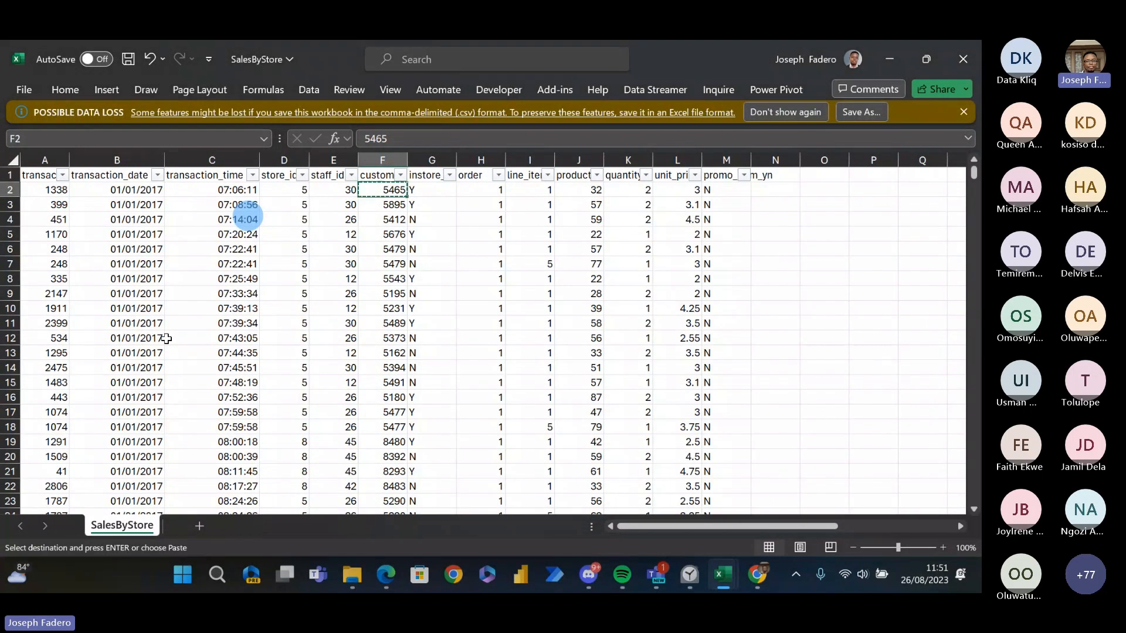
pyautogui.hotkey('alt', 'Tab')
pyautogui.hotkey('alt', 'Tab')
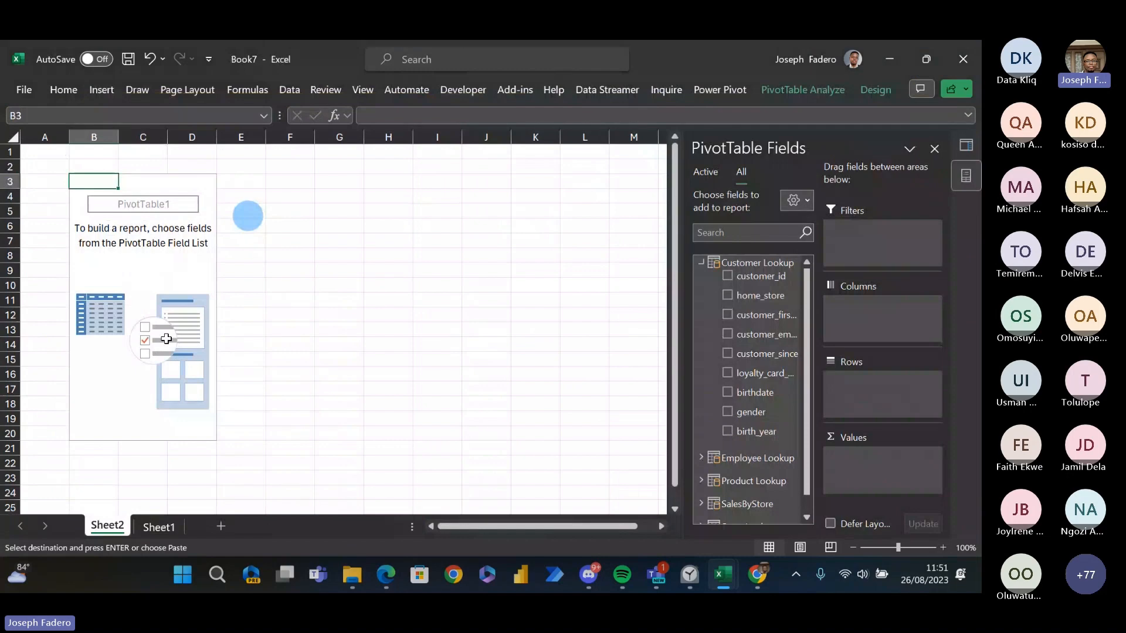
pyautogui.click(727, 316)
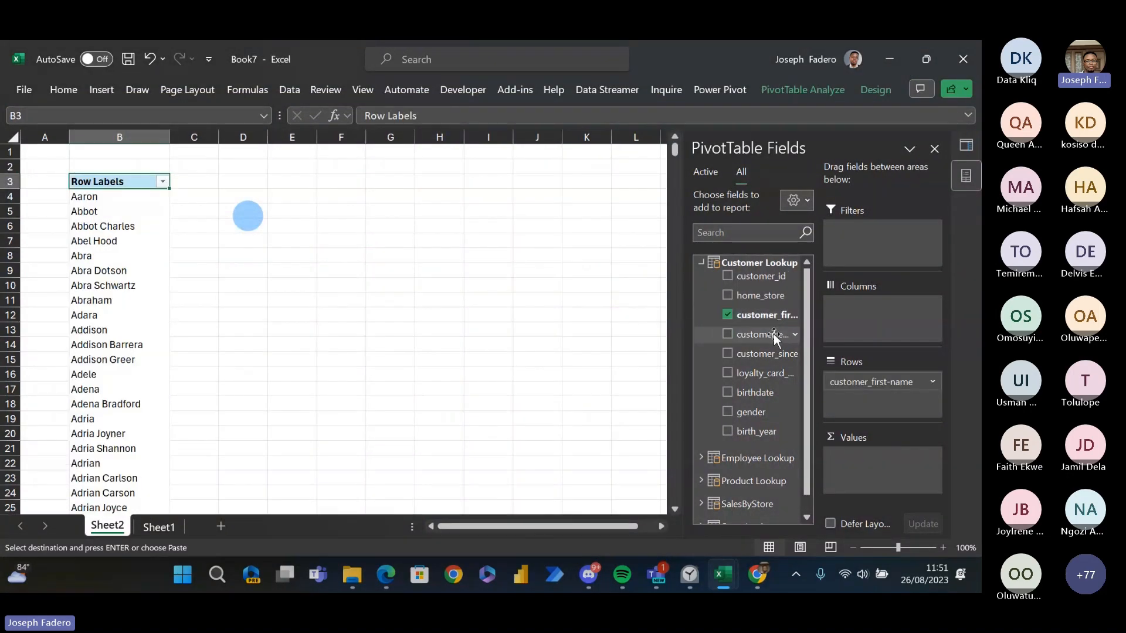
# - Expand the SalesByStore table in the field list and add quantity_sold to the PivotTable values
pyautogui.moveTo(809, 347); pyautogui.dragTo(809, 421)
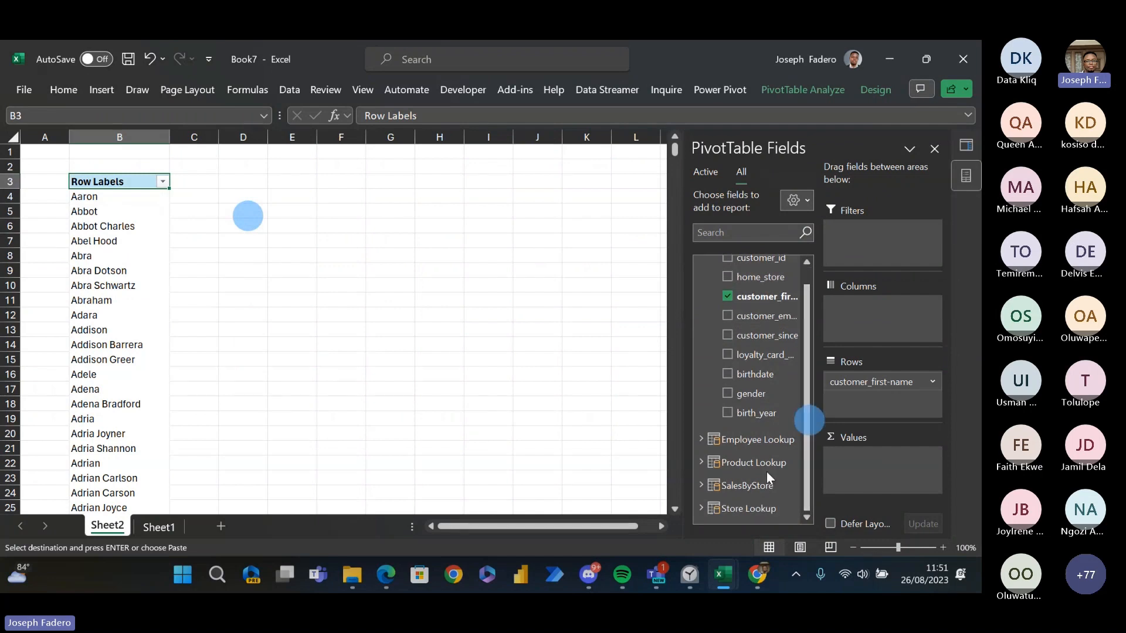
pyautogui.click(702, 486)
pyautogui.click(810, 394)
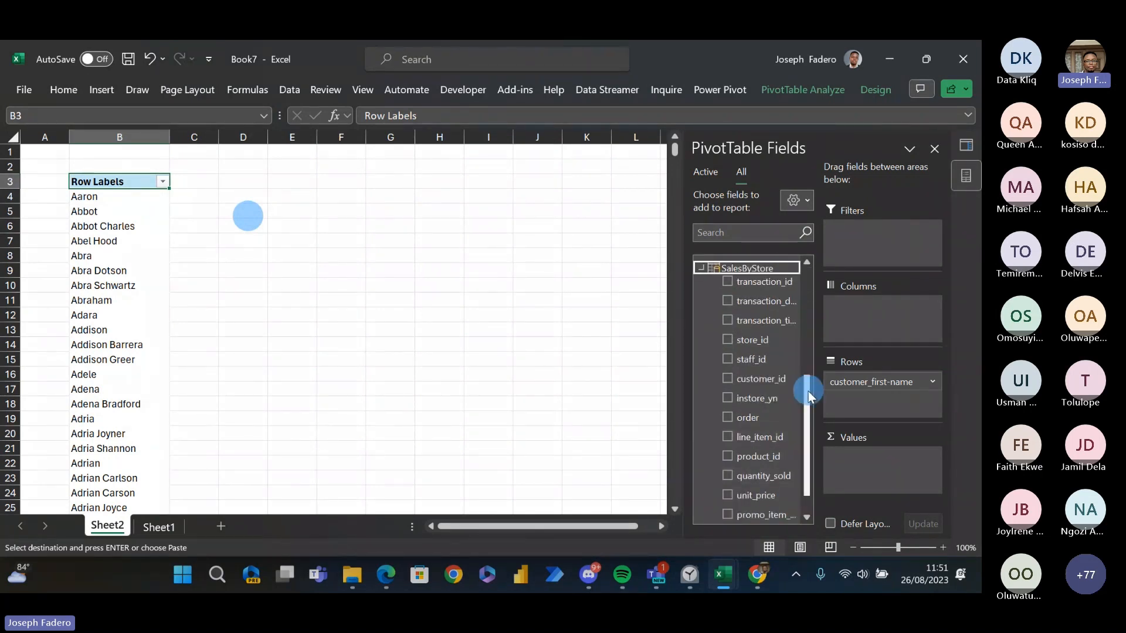
pyautogui.moveTo(809, 394); pyautogui.dragTo(809, 408)
pyautogui.click(727, 442)
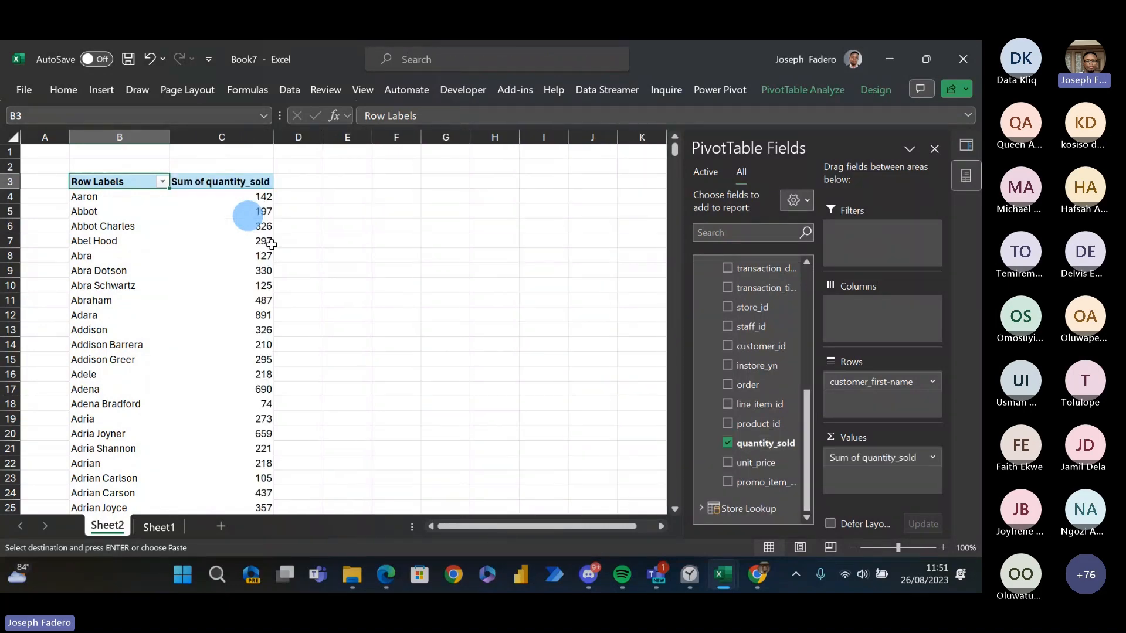
# - Examine the quantity sold per customer, from the first row down to the grand total and back
pyautogui.click(249, 210)
pyautogui.click(251, 195)
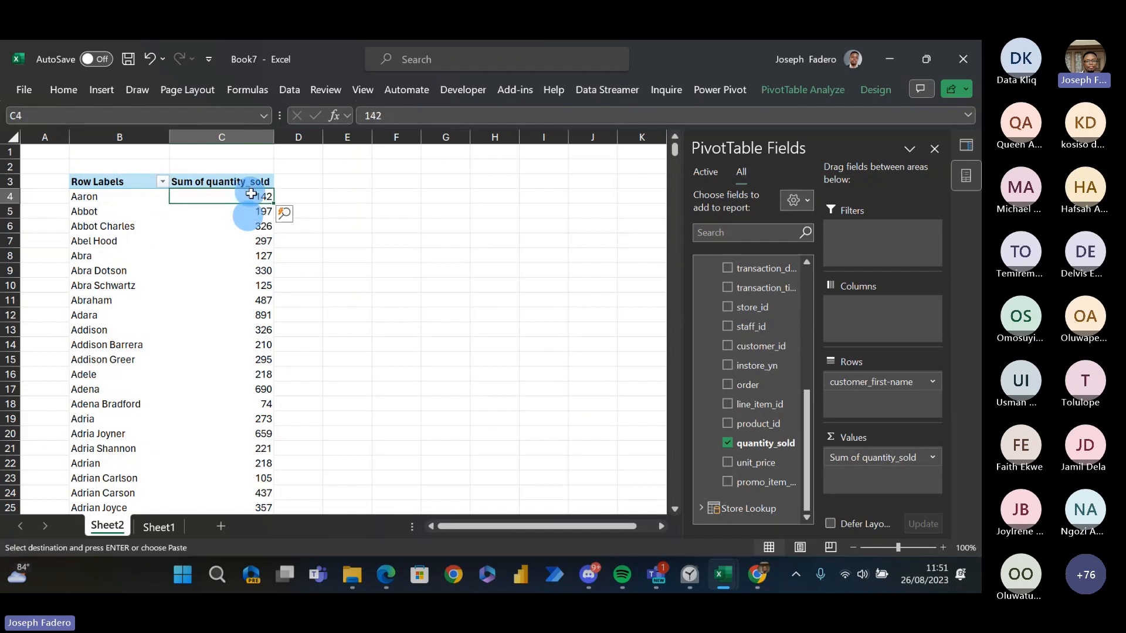
pyautogui.hotkey('alt', 'Tab')
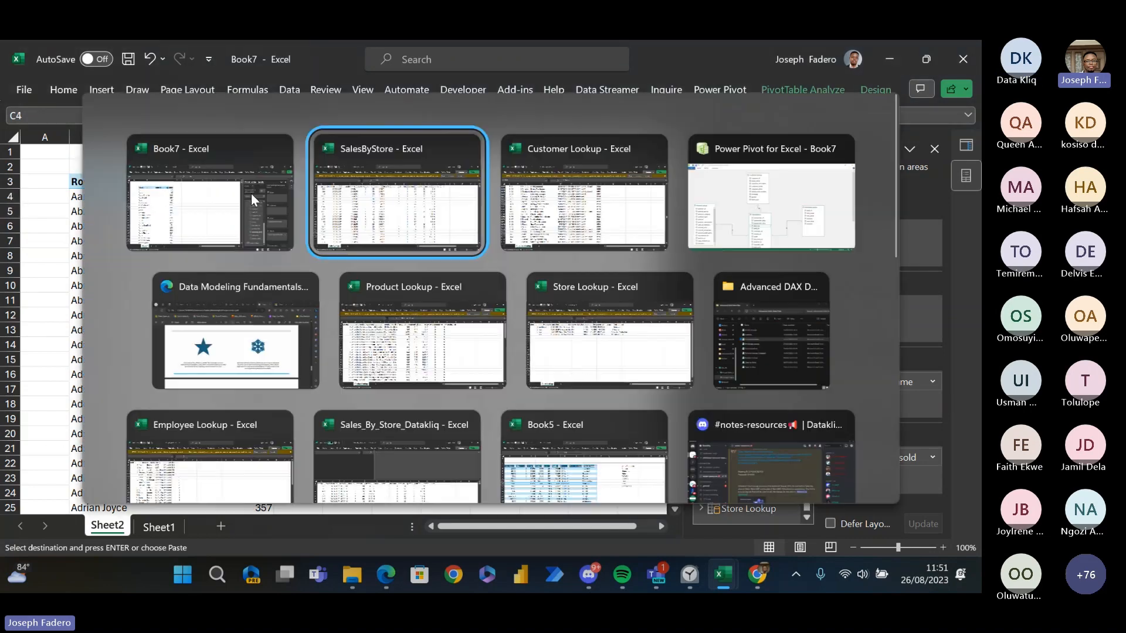
pyautogui.hotkey('alt', 'shift', 'Tab')
pyautogui.click(251, 196)
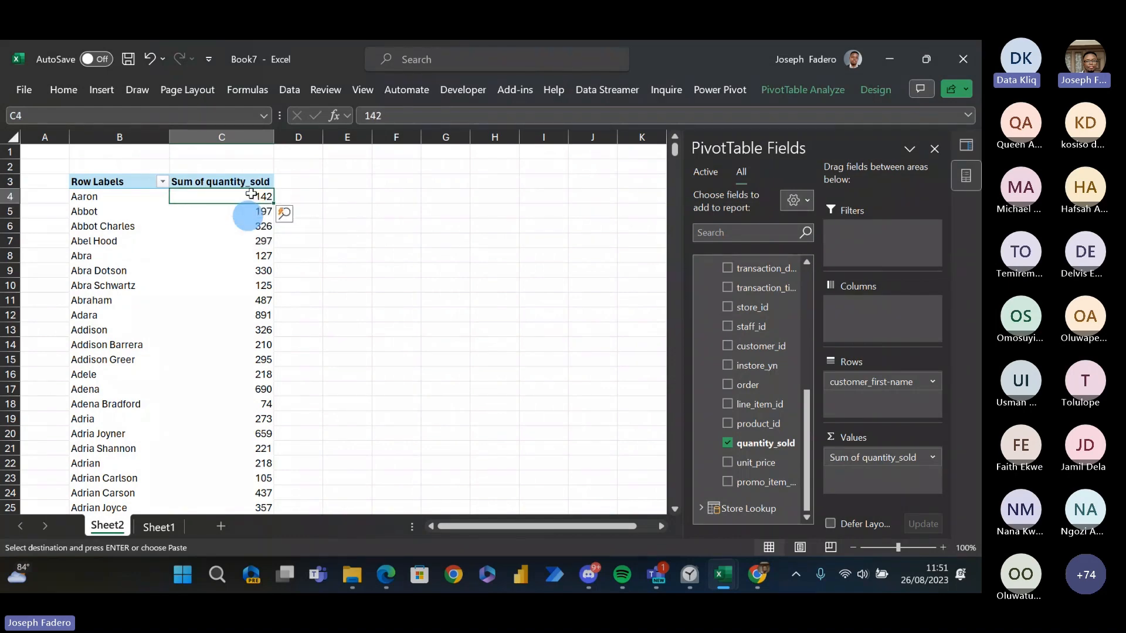
pyautogui.hotkey('ctrl', 'Down')
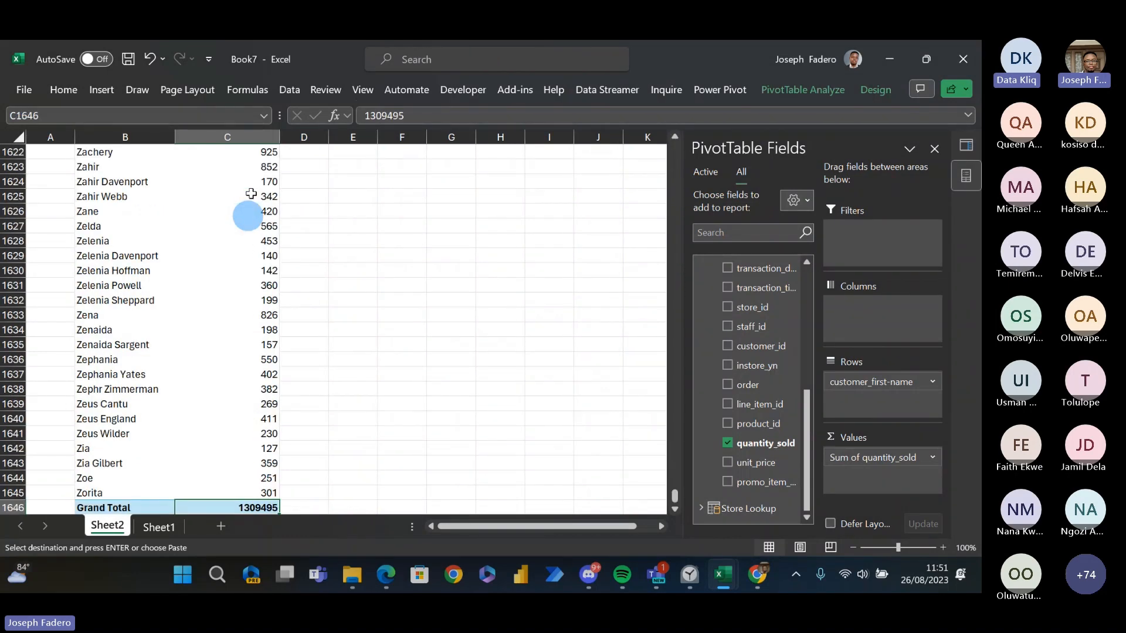
pyautogui.hotkey('ctrl', 'Up')
pyautogui.press('Down')
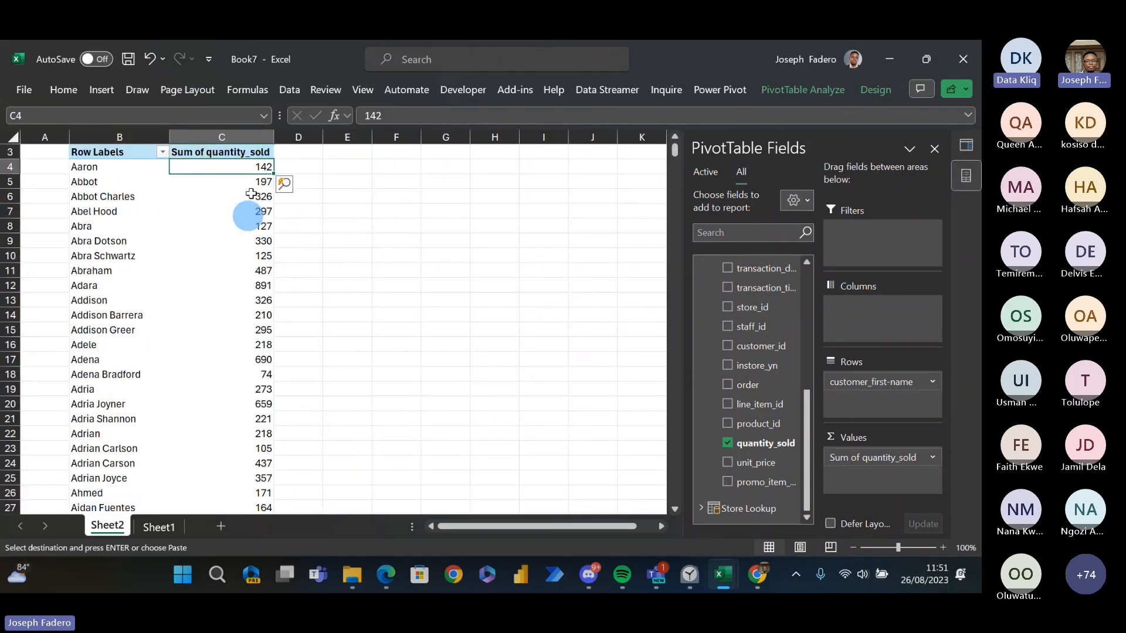
pyautogui.hotkey('alt', 'Tab')
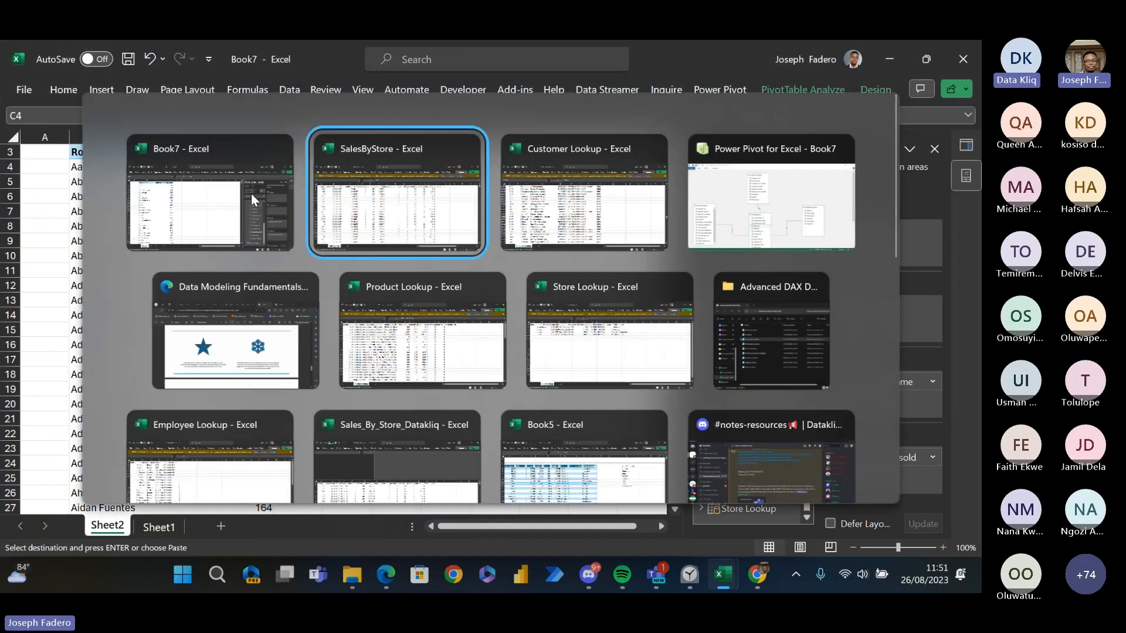
pyautogui.hotkey('alt', 'shift', 'Tab')
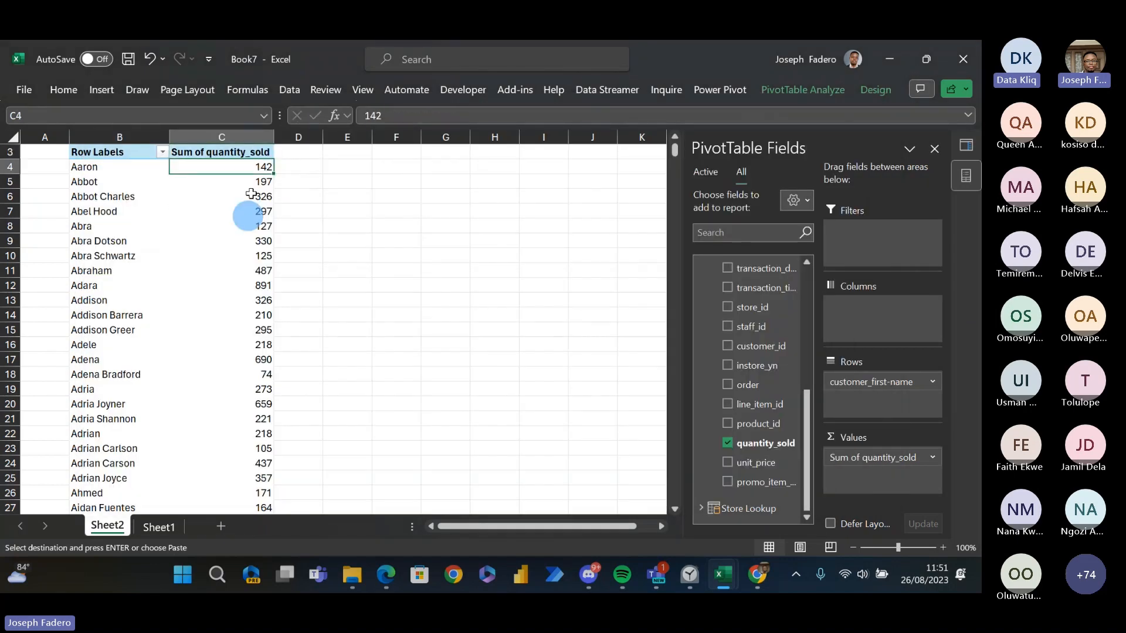
pyautogui.press('Up')
pyautogui.press('Up')
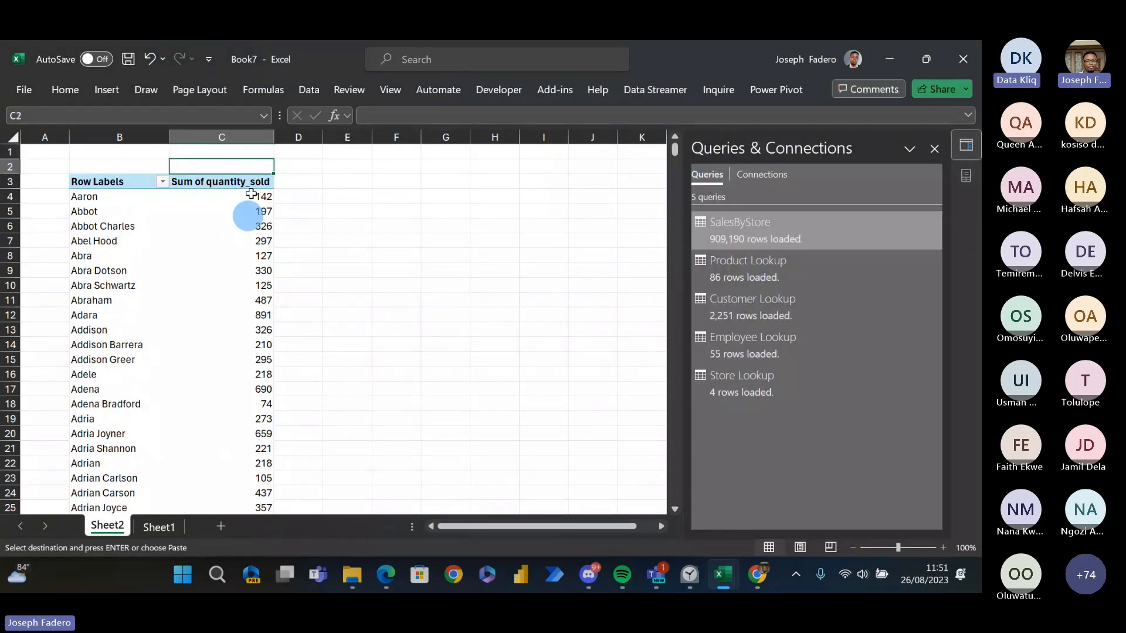
pyautogui.press('Down')
pyautogui.press('Down')
pyautogui.press('Down')
pyautogui.press('Down')
pyautogui.press('Down')
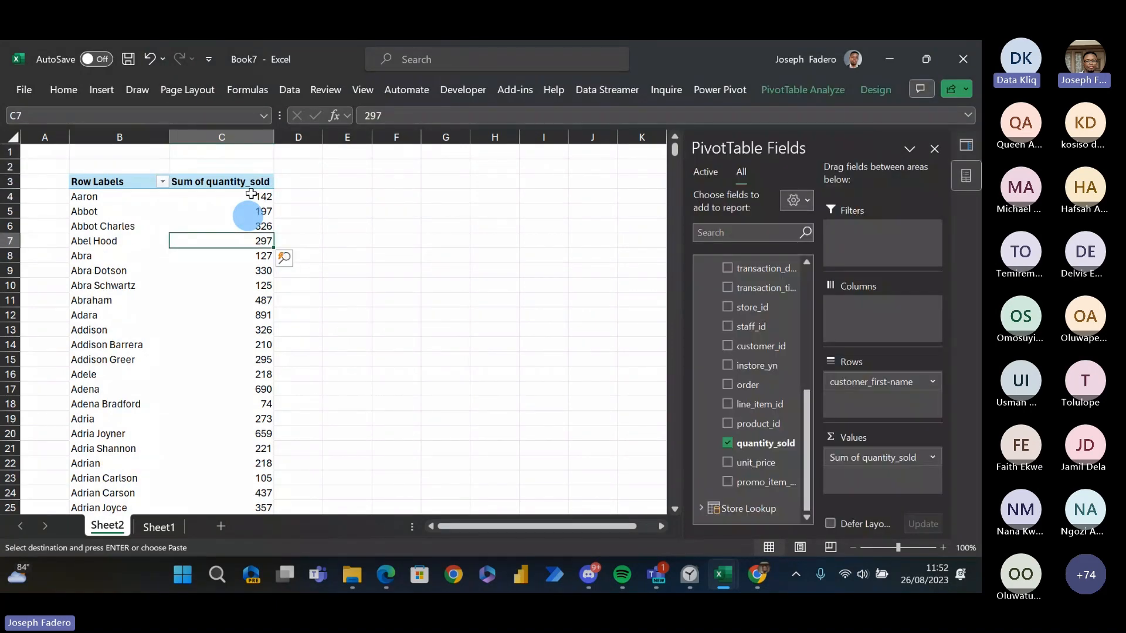
pyautogui.press('Up')
pyautogui.press('Up')
pyautogui.press('Up')
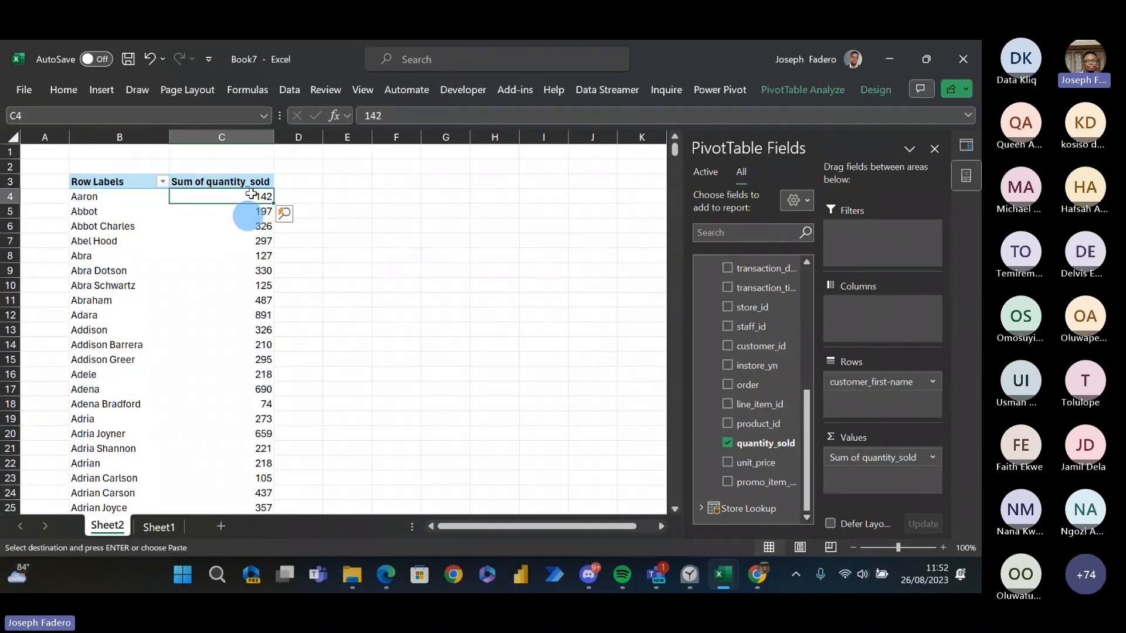
pyautogui.moveTo(807, 401); pyautogui.dragTo(824, 420)
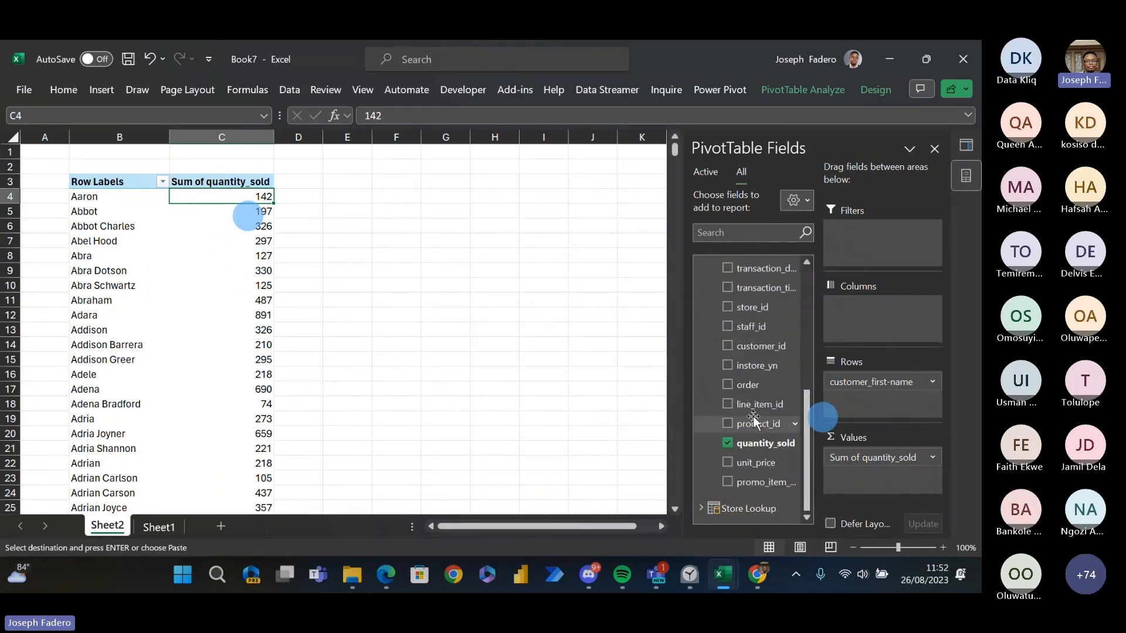
pyautogui.click(265, 241)
pyautogui.click(250, 211)
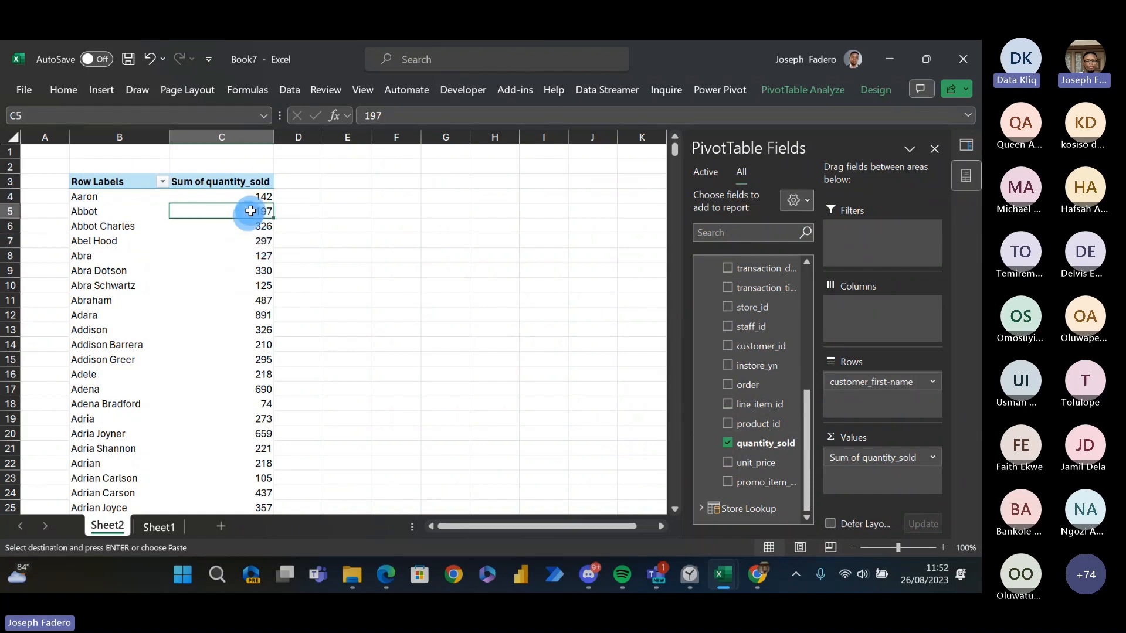
pyautogui.click(245, 196)
pyautogui.click(245, 225)
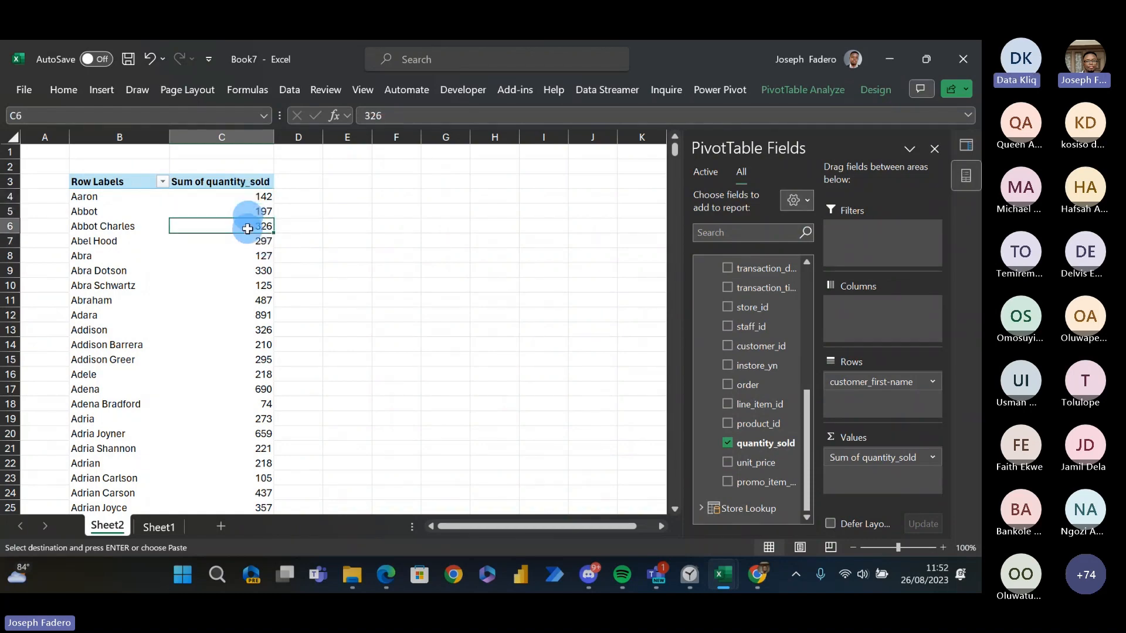
pyautogui.click(160, 525)
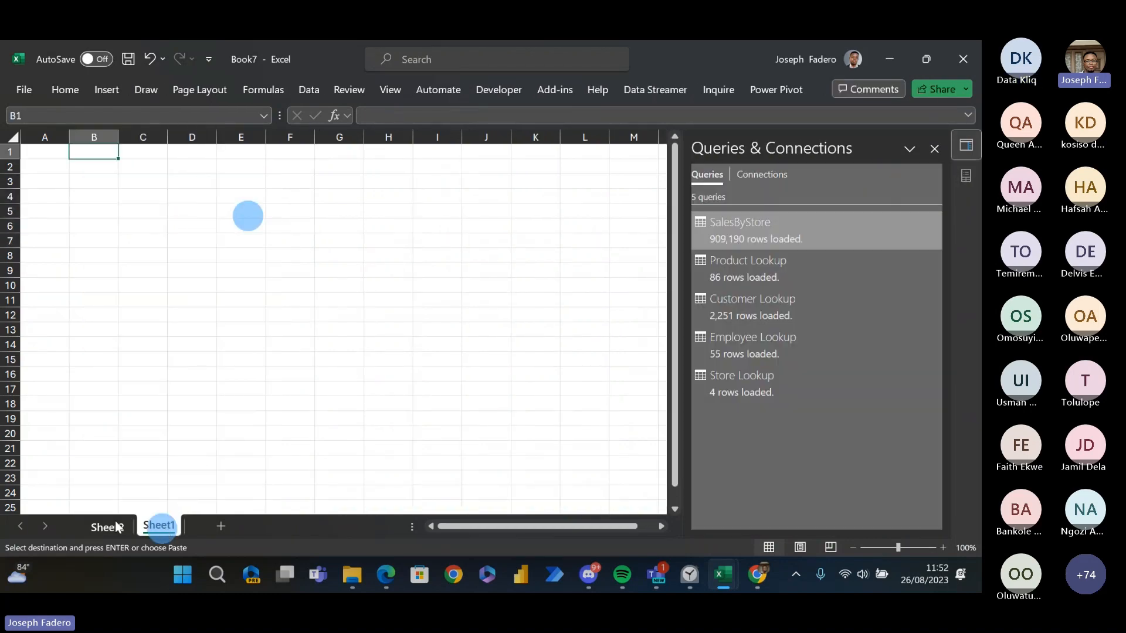
pyautogui.click(115, 525)
# - Remove quantity_sold from the PivotTable values and add it back
pyautogui.click(209, 268)
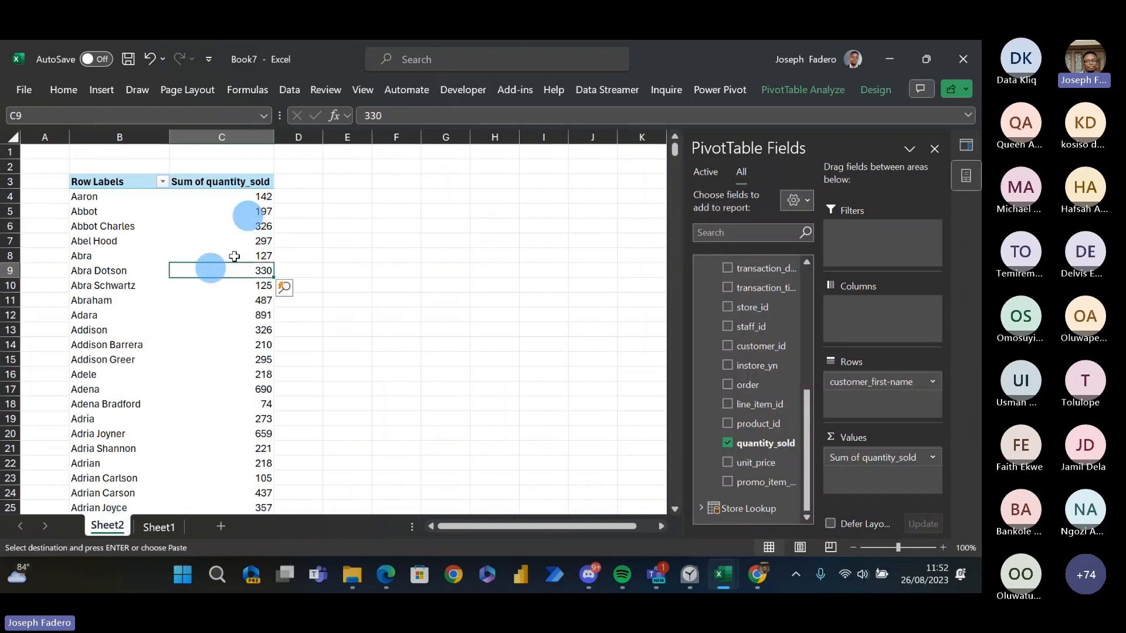
pyautogui.click(729, 442)
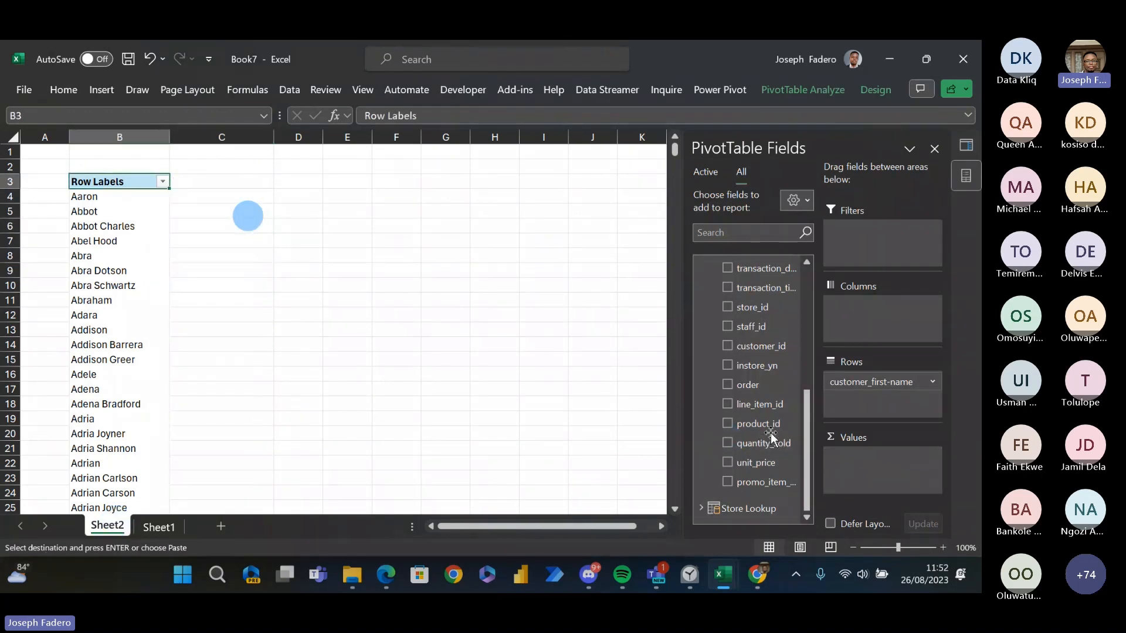
pyautogui.click(728, 443)
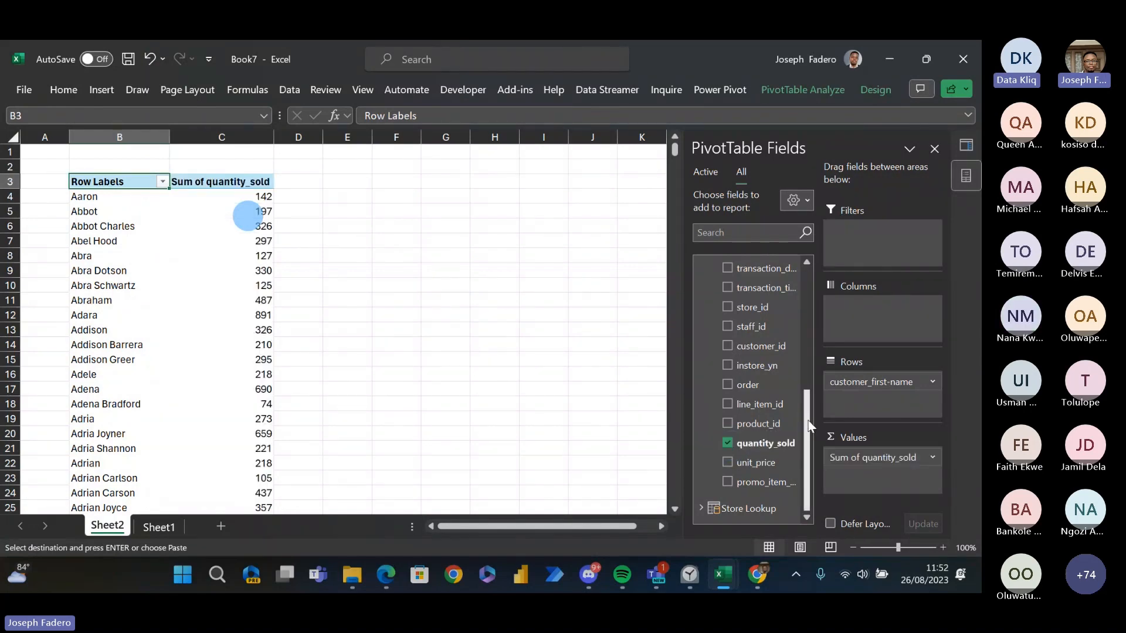
# - Remove customer_first-name from the PivotTable rows and select the overall sum of quantity_sold on Sheet2
pyautogui.moveTo(809, 425); pyautogui.dragTo(807, 304)
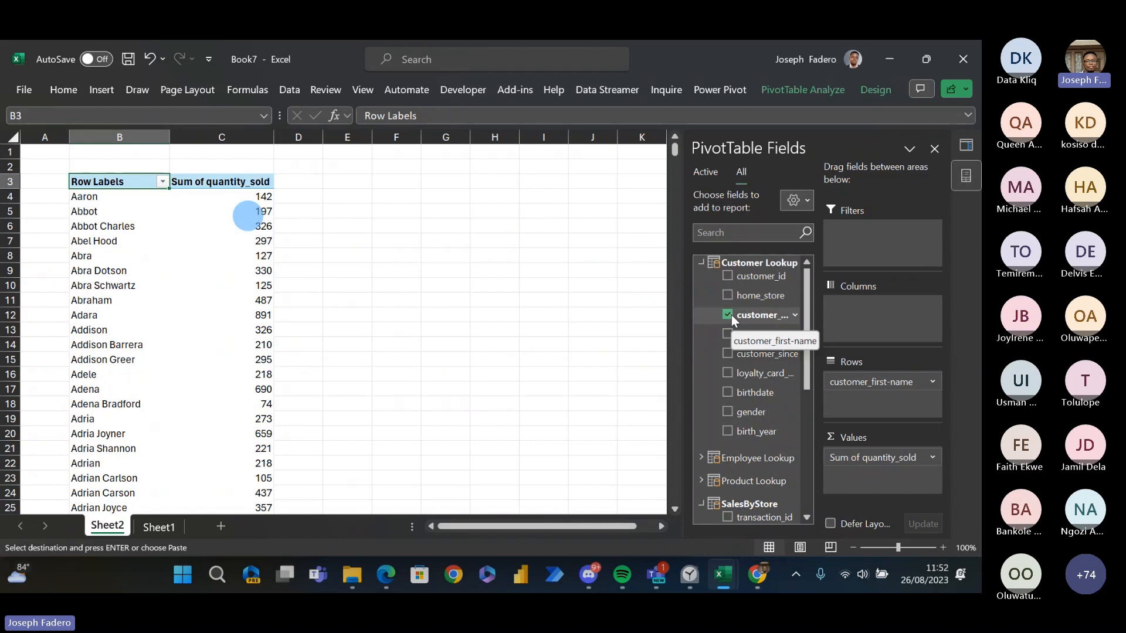
pyautogui.click(727, 316)
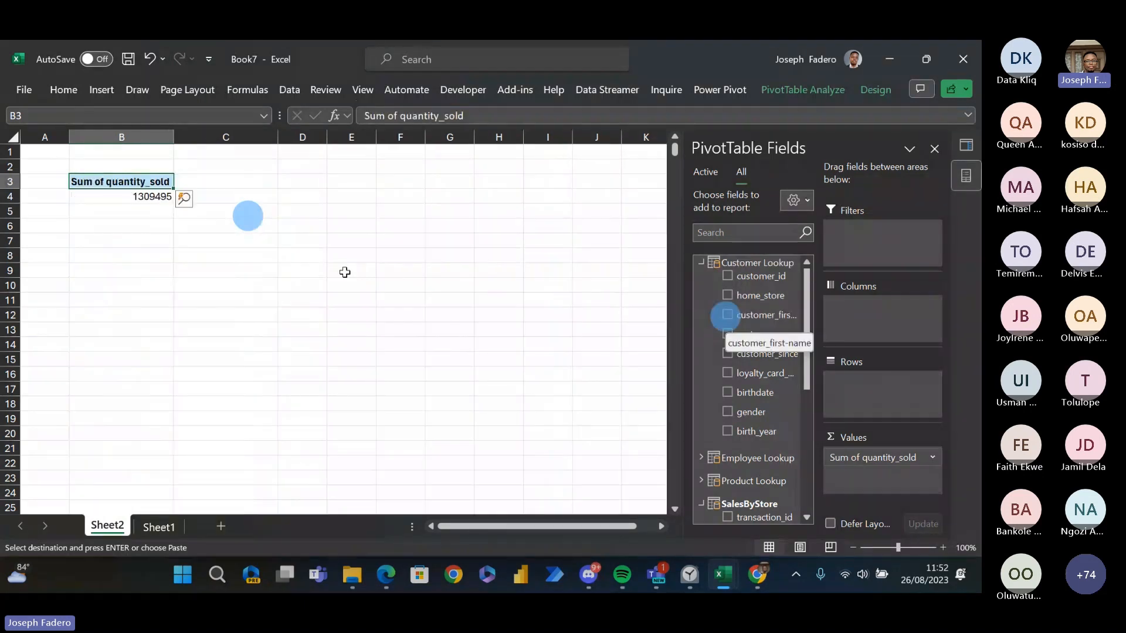
pyautogui.click(131, 196)
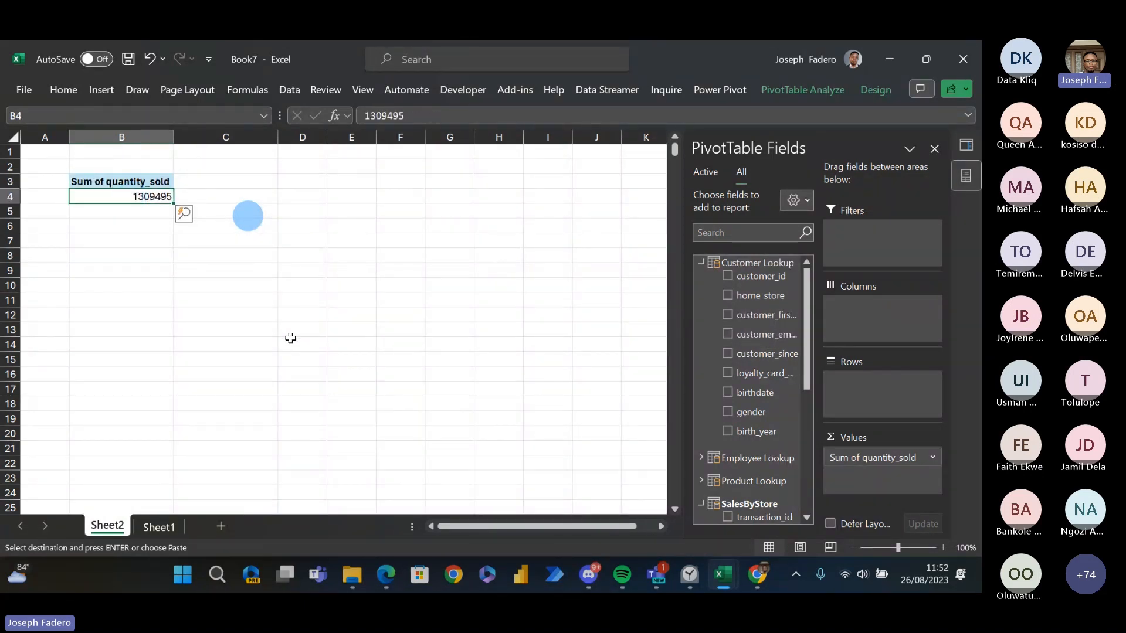
pyautogui.click(168, 528)
pyautogui.click(120, 528)
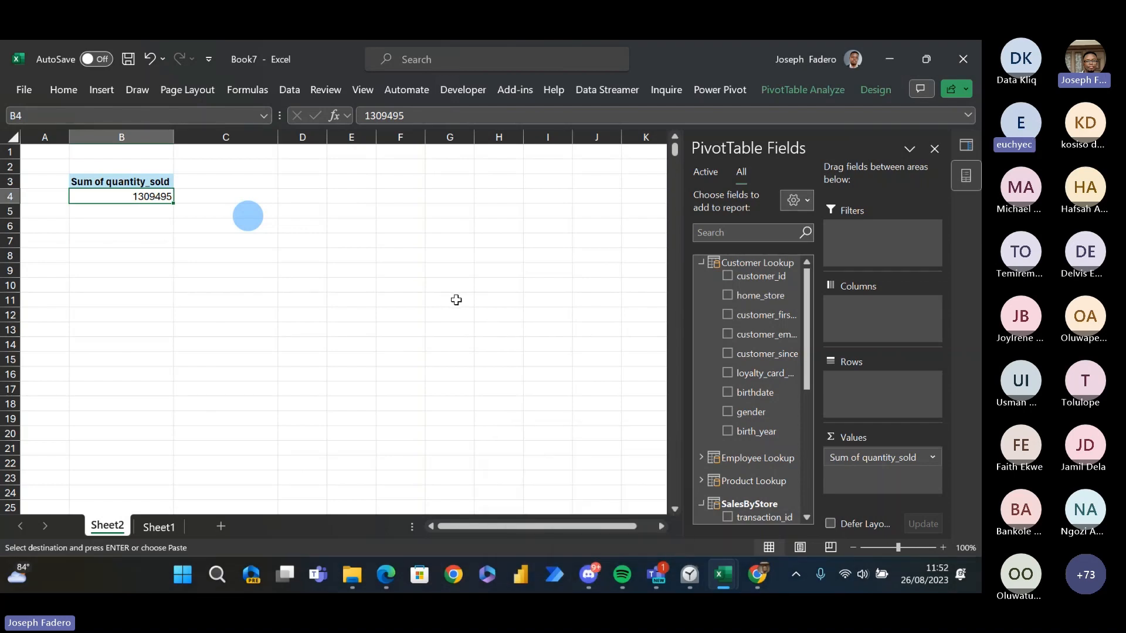
# - Switch to the Book5 workbook with the sales table on Sheet1
pyautogui.hotkey('alt', 'Tab')
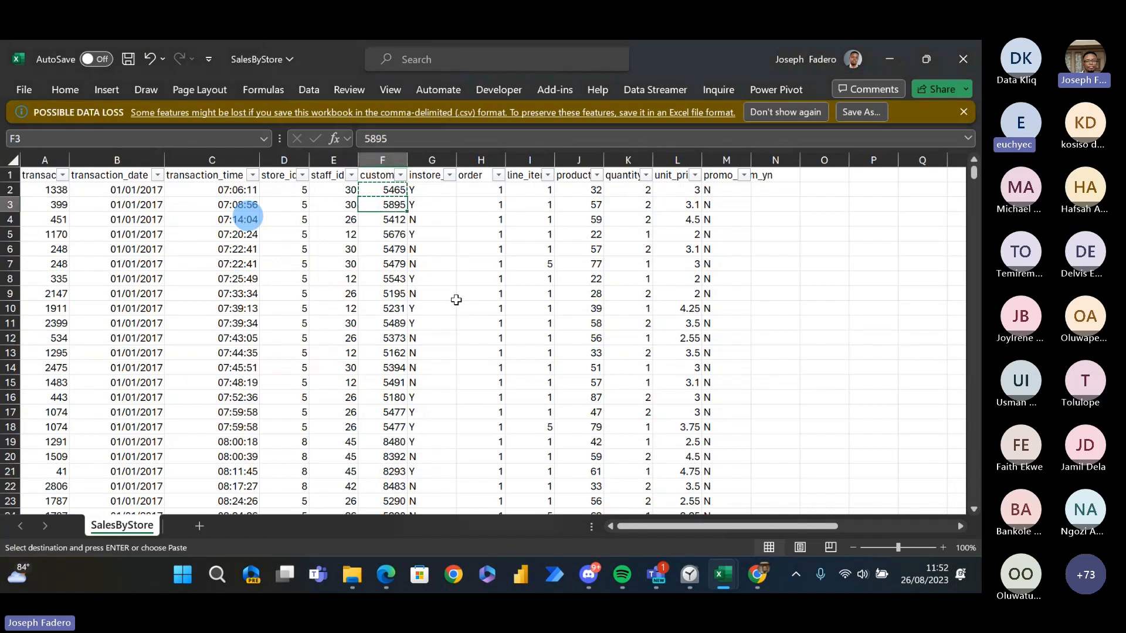
pyautogui.hotkey('alt', 'Tab')
pyautogui.hotkey('alt', 'Tab')
pyautogui.press('Down')
pyautogui.press('Down')
pyautogui.press('Left')
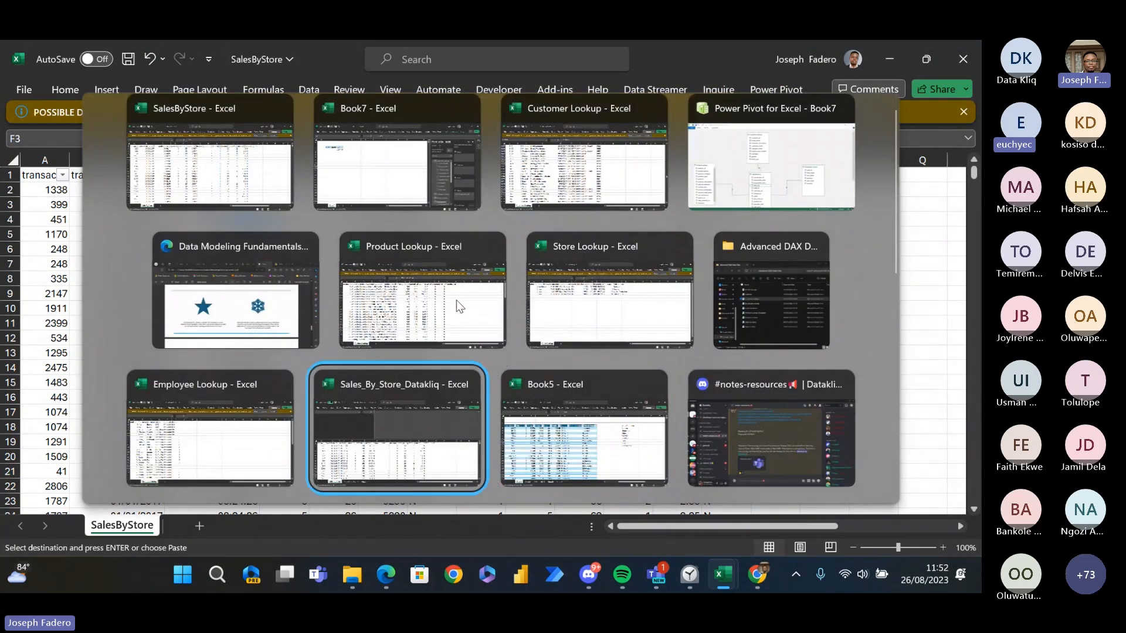
pyautogui.press('Right')
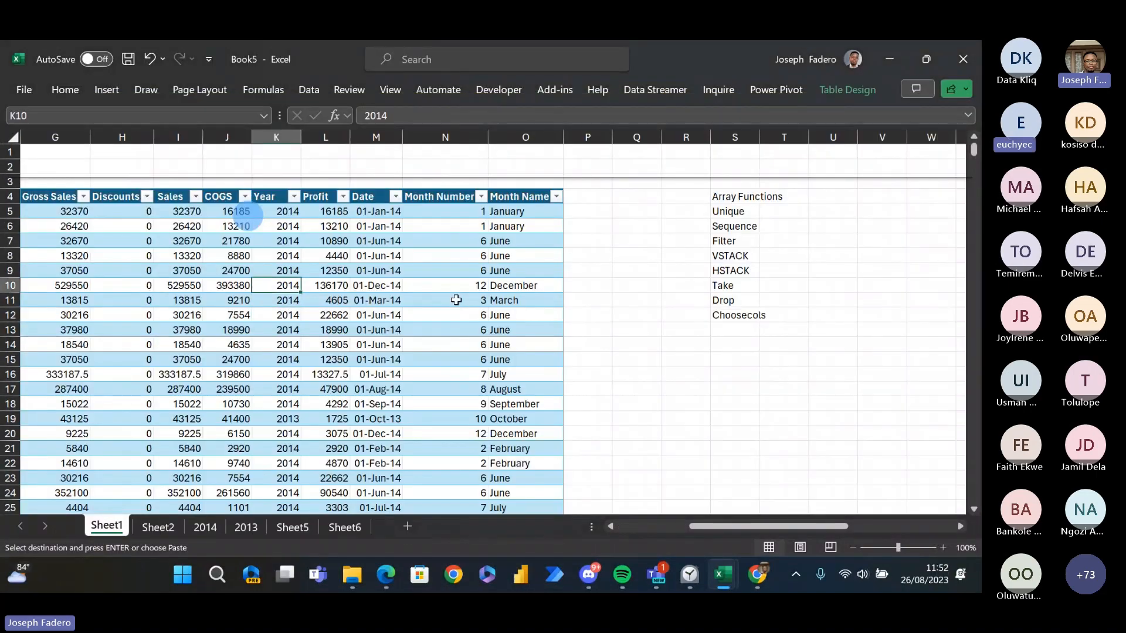
pyautogui.press('Up')
pyautogui.press('Up')
pyautogui.press('Up')
pyautogui.press('Up')
pyautogui.press('Up')
pyautogui.press('Up')
pyautogui.press('Up')
pyautogui.press('Up')
pyautogui.press('Up')
pyautogui.press('Right')
pyautogui.press('Right')
pyautogui.press('Right')
pyautogui.press('Right')
pyautogui.press('Right')
pyautogui.press('Right')
pyautogui.press('Right')
pyautogui.press('Right')
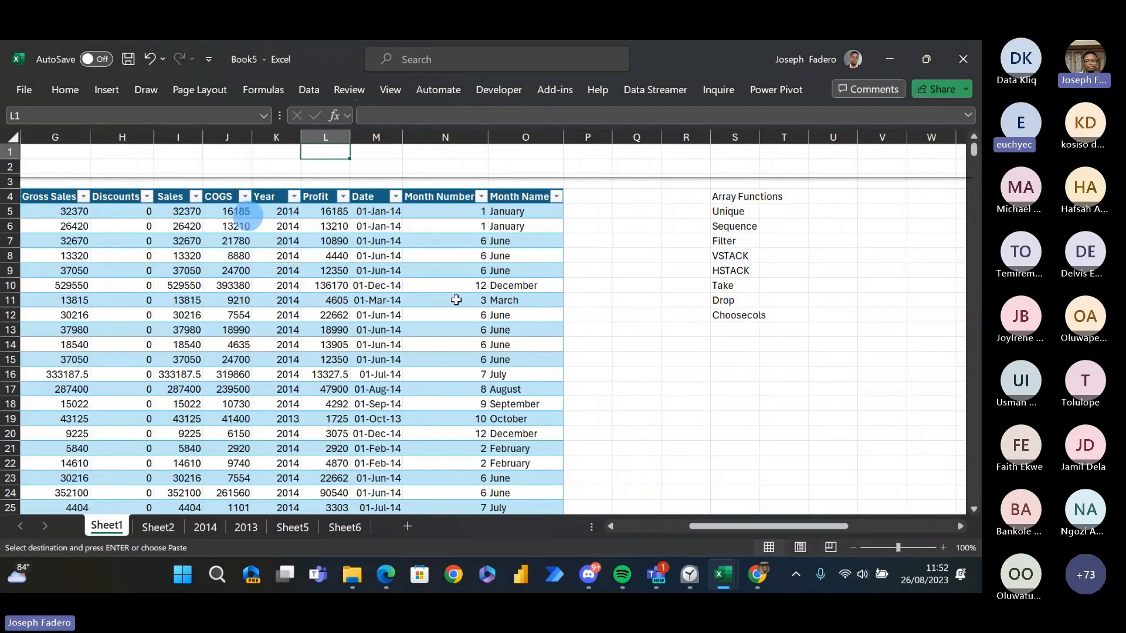
pyautogui.press('Right')
pyautogui.press('Right')
pyautogui.press('Right')
pyautogui.press('Right')
pyautogui.press('Right')
pyautogui.press('Right')
pyautogui.press('Right')
pyautogui.press('Down')
pyautogui.press('Down')
pyautogui.press('Down')
pyautogui.press('Down')
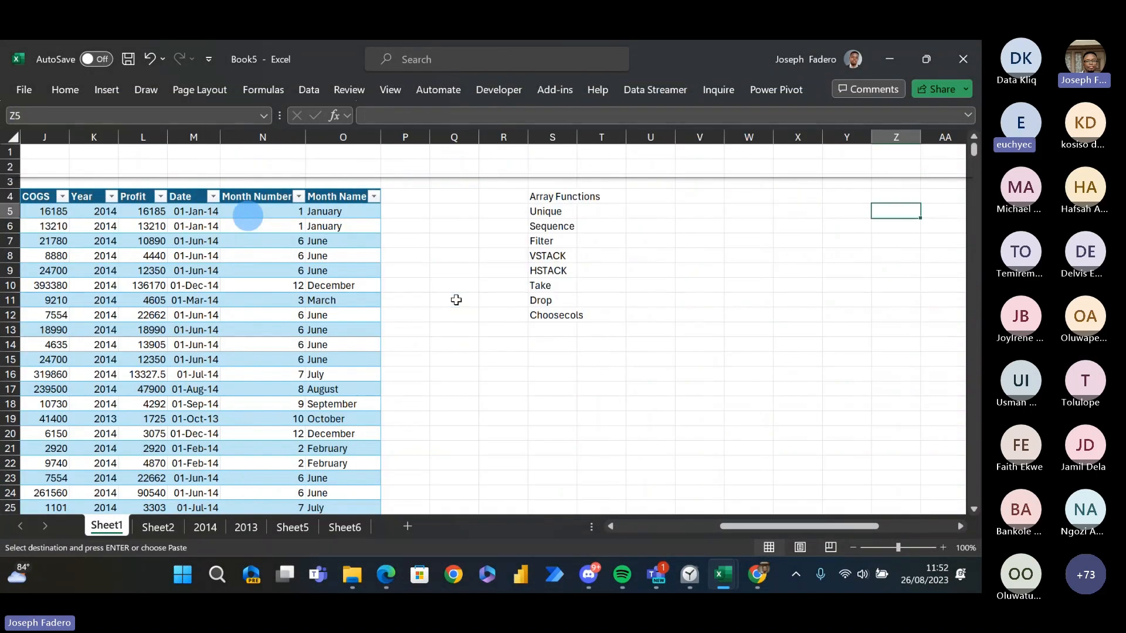
pyautogui.press('Left')
pyautogui.press('Left')
pyautogui.press('Left')
pyautogui.press('Left')
pyautogui.press('Left')
pyautogui.press('Right')
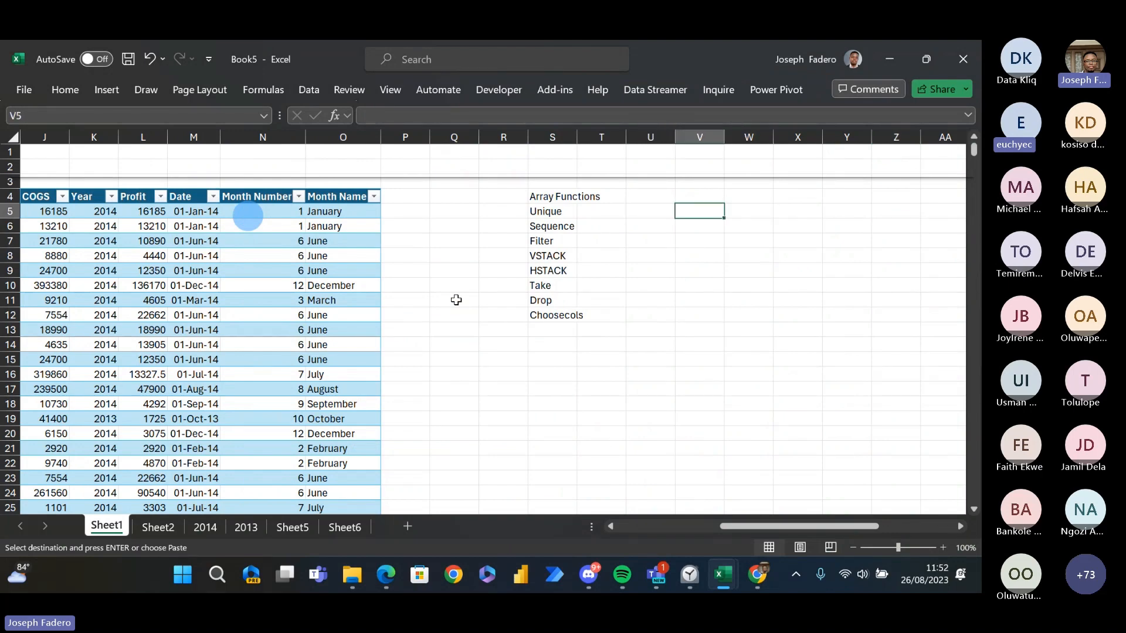
pyautogui.press('Right')
pyautogui.press('Right')
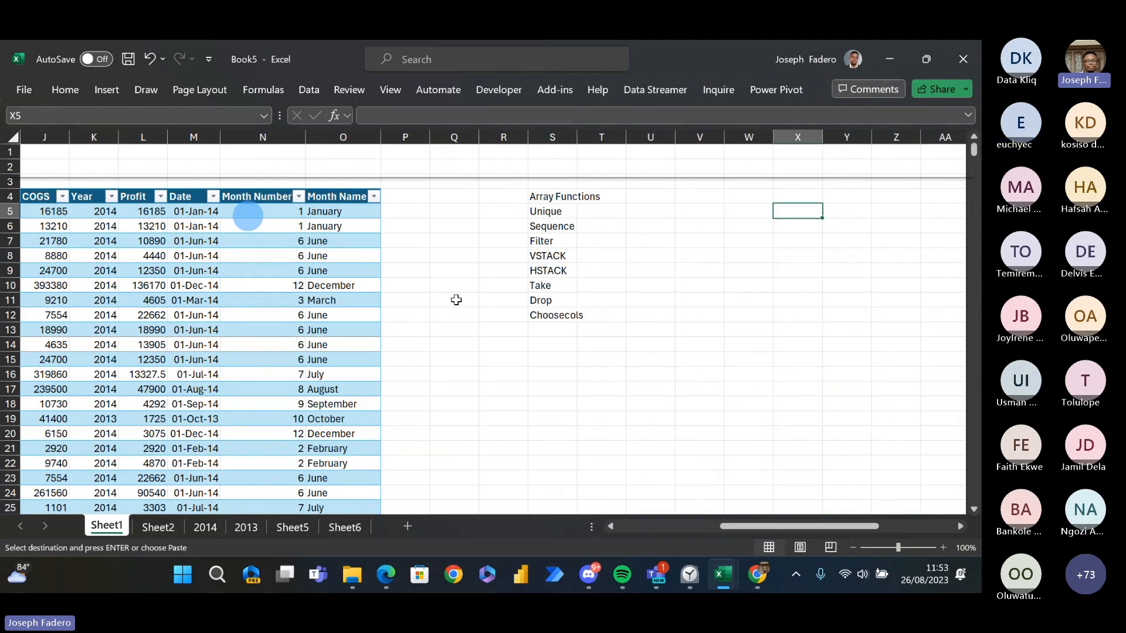
pyautogui.press('Up')
pyautogui.press('Up')
pyautogui.press('Up')
pyautogui.press('Up')
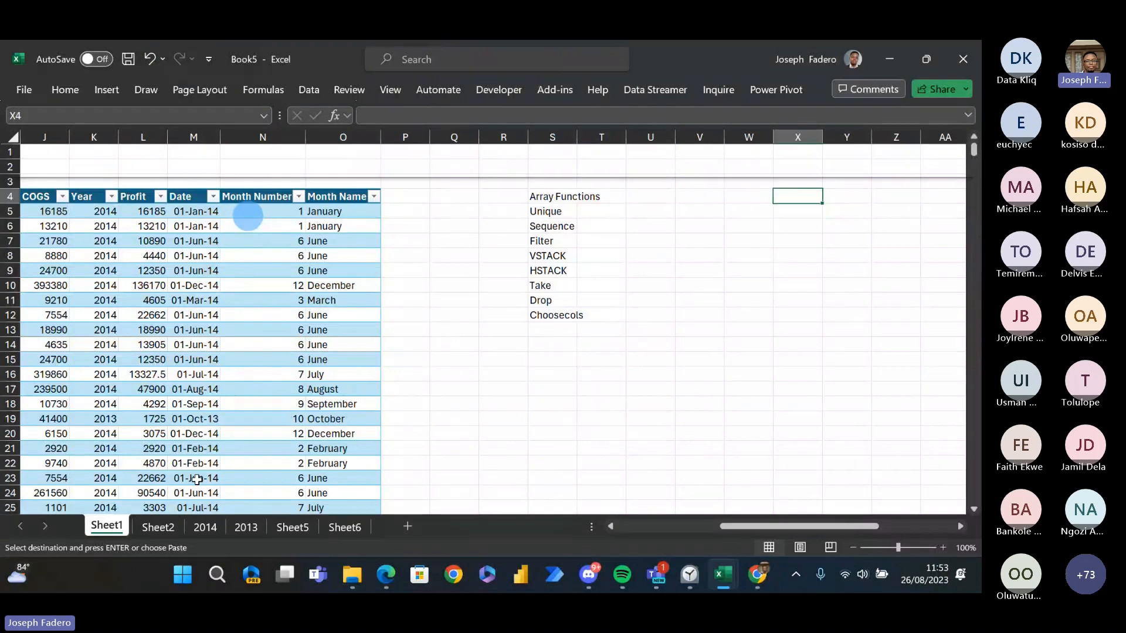
pyautogui.press('Down')
pyautogui.press('Down')
pyautogui.press('Down')
pyautogui.press('Down')
pyautogui.press('Down')
pyautogui.press('Down')
pyautogui.press('Down')
pyautogui.press('Down')
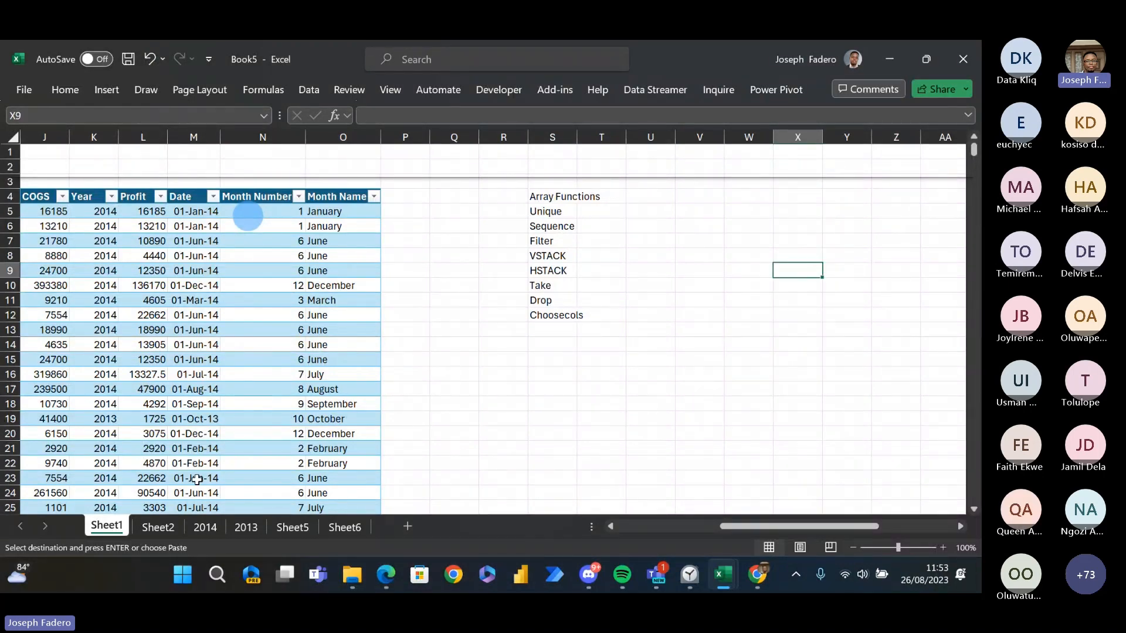
pyautogui.press('Down')
pyautogui.press('Down')
pyautogui.press('Down')
pyautogui.press('Down')
pyautogui.press('Down')
pyautogui.press('Down')
pyautogui.press('Down')
pyautogui.press('Down')
pyautogui.press('Down')
pyautogui.press('Down')
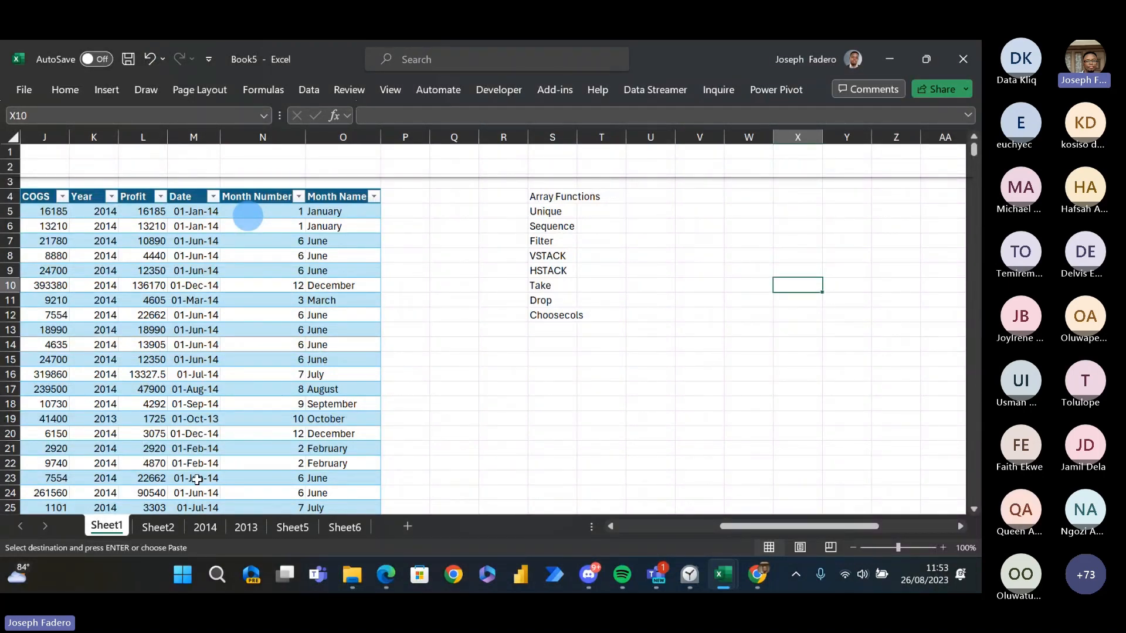
# - Open Sheet2 with the small Names, Score and Year table and go to the empty cells below it
pyautogui.hotkey('ctrl', 'pagedown')
pyautogui.press('Left')
pyautogui.press('Left')
pyautogui.press('Left')
pyautogui.press('Left')
pyautogui.press('Left')
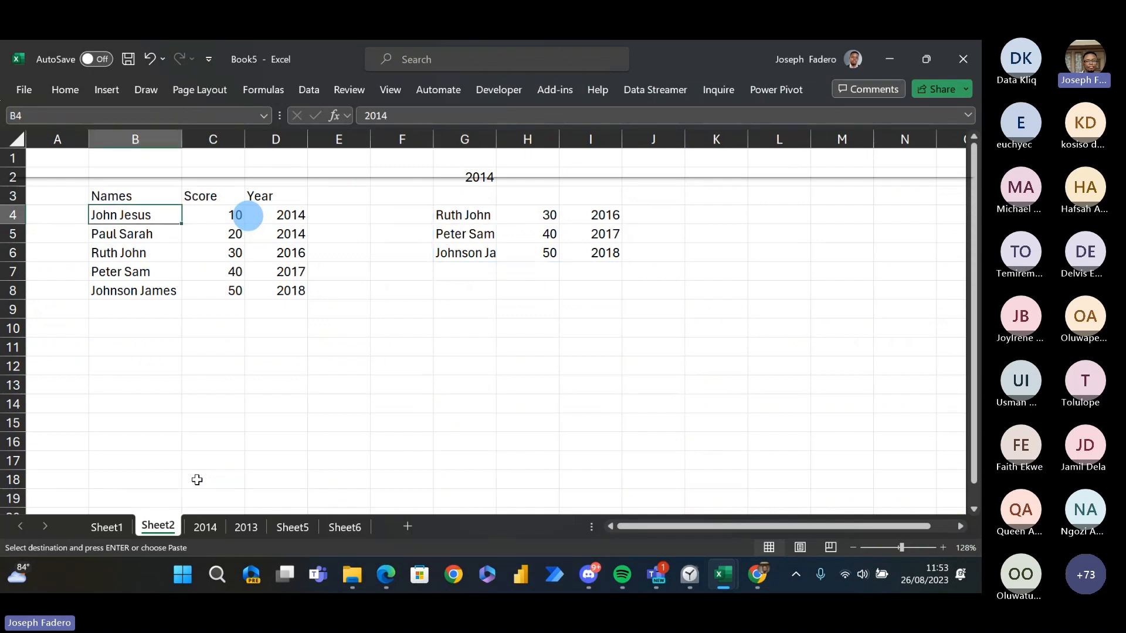
pyautogui.press('Down')
pyautogui.press('Down')
pyautogui.press('Down')
pyautogui.press('Down')
pyautogui.press('Down')
pyautogui.press('Down')
pyautogui.press('Down')
pyautogui.press('Down')
pyautogui.press('Down')
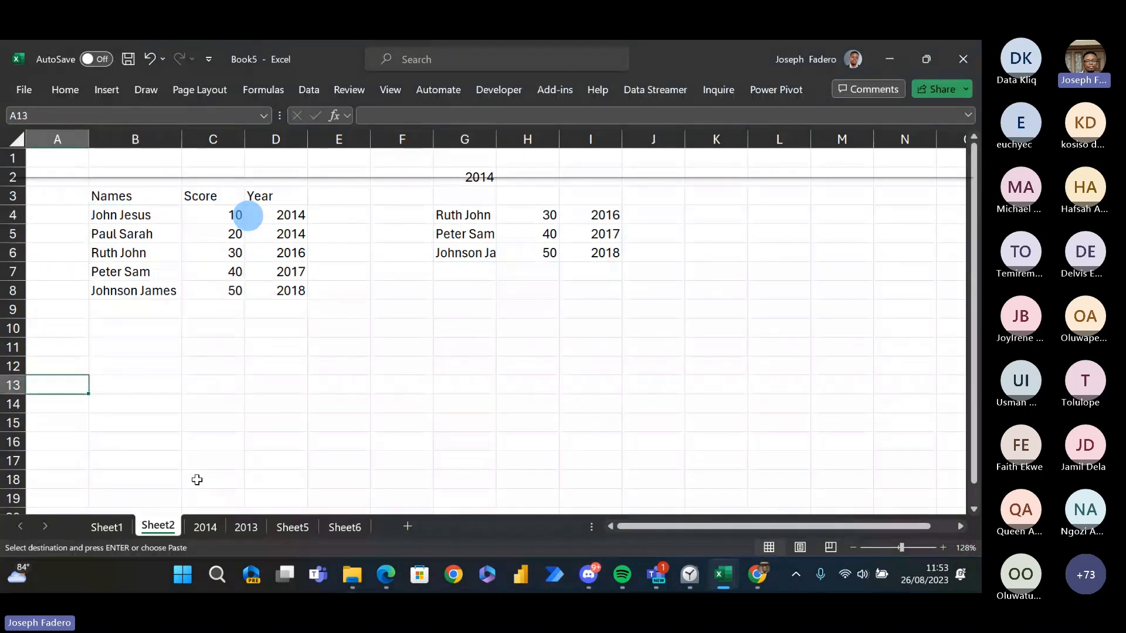
pyautogui.hotkey('ctrl', 'pageup')
pyautogui.hotkey('ctrl', 'pagedown')
pyautogui.press('Right')
pyautogui.press('Up')
# - Cancel the pending copy and enter another person's full name in B9, directly below the last name in the table
pyautogui.press('Up')
pyautogui.press('Down')
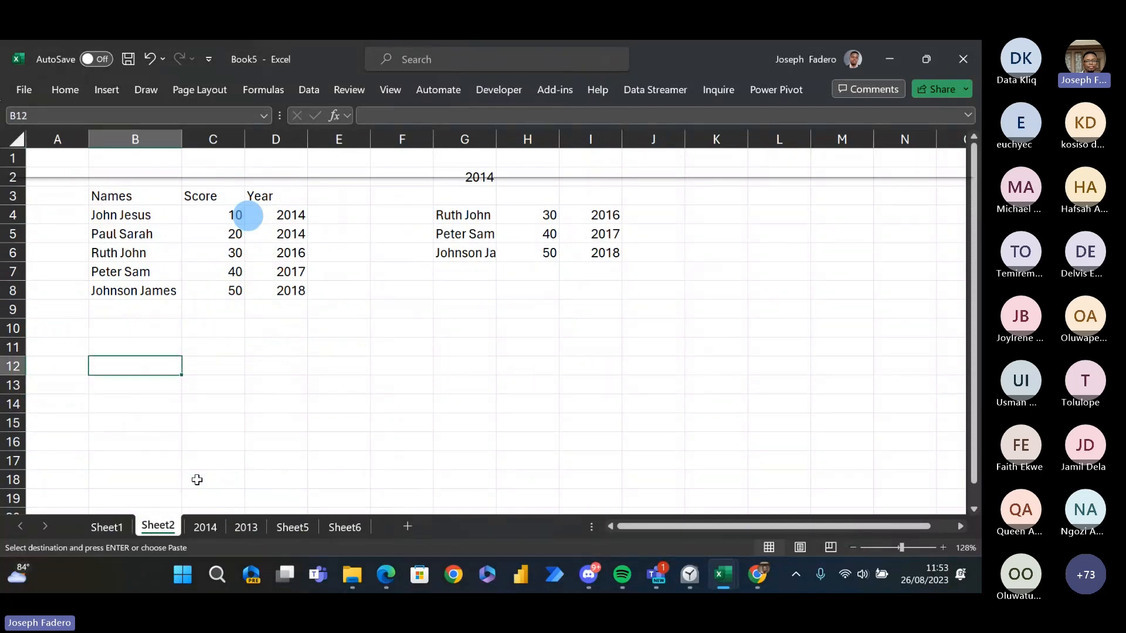
pyautogui.press('Up')
pyautogui.press('Up')
pyautogui.press('Up')
pyautogui.press('Up')
pyautogui.press('Up')
pyautogui.press('Up')
pyautogui.press('Up')
pyautogui.press('Up')
pyautogui.press('Up')
pyautogui.press('Up')
pyautogui.press('Up')
pyautogui.press('Down')
pyautogui.press('Down')
pyautogui.press('Down')
pyautogui.press('Down')
pyautogui.press('Down')
pyautogui.press('Down')
pyautogui.press('Down')
pyautogui.press('Down')
pyautogui.press('Down')
pyautogui.press('Down')
pyautogui.press('Down')
pyautogui.press('Down')
pyautogui.press('Down')
pyautogui.press('Up')
pyautogui.press('Up')
pyautogui.press('Up')
pyautogui.press('Up')
pyautogui.press('Up')
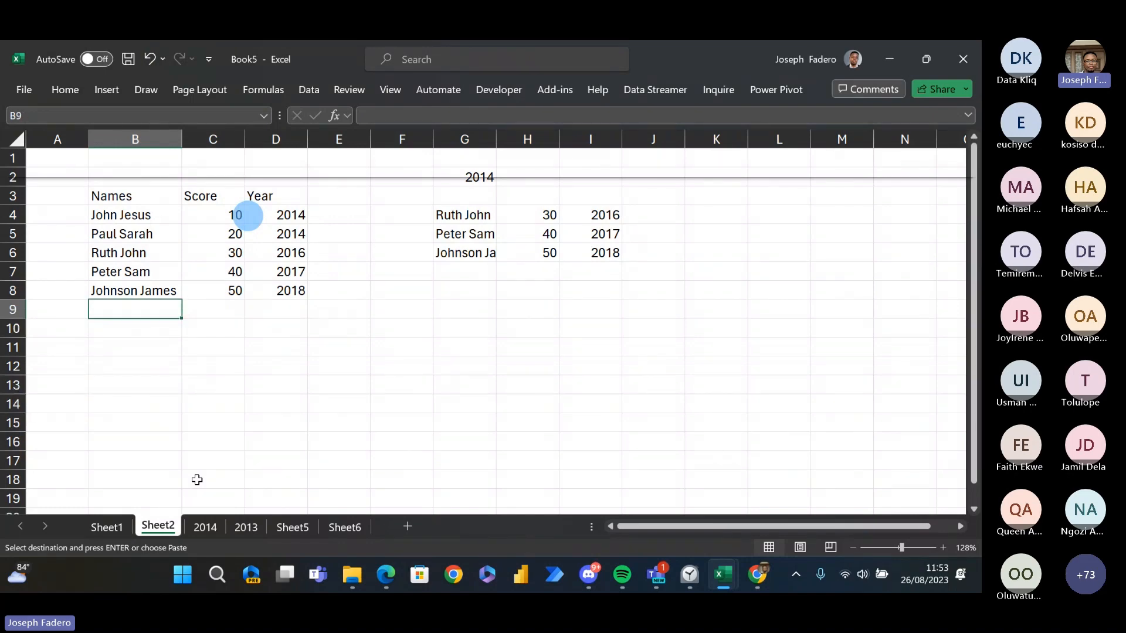
pyautogui.press('Escape')
pyautogui.write('F')
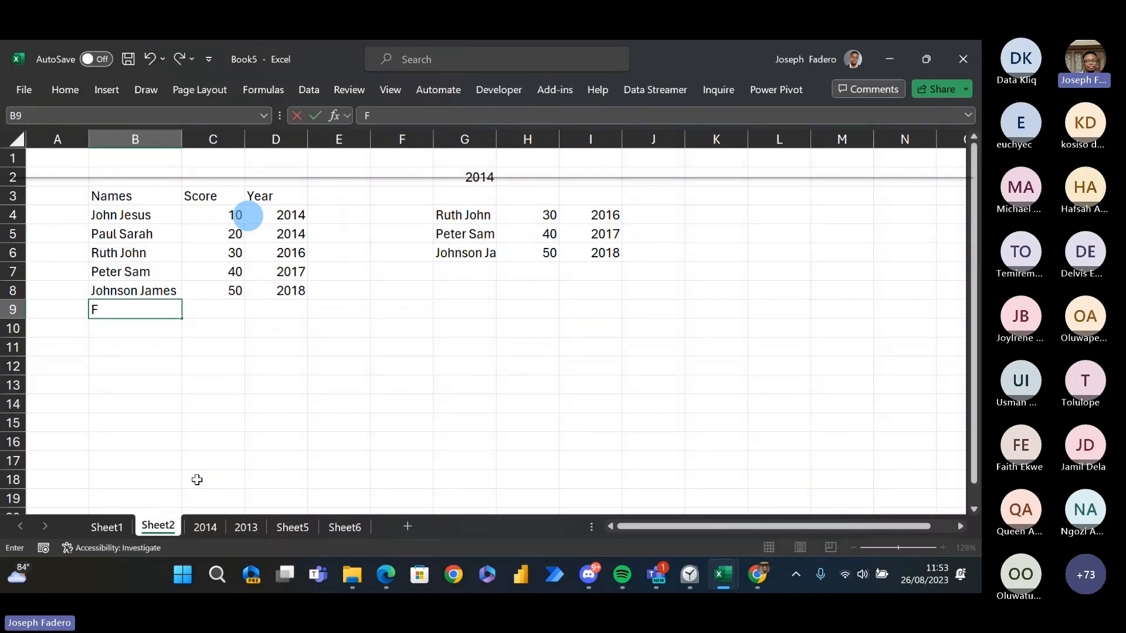
pyautogui.write('ade Ruth')
pyautogui.press('Return')
# - Complete row 9 of the table with a score of 60 and the year 2021
pyautogui.press('Right')
pyautogui.press('Up')
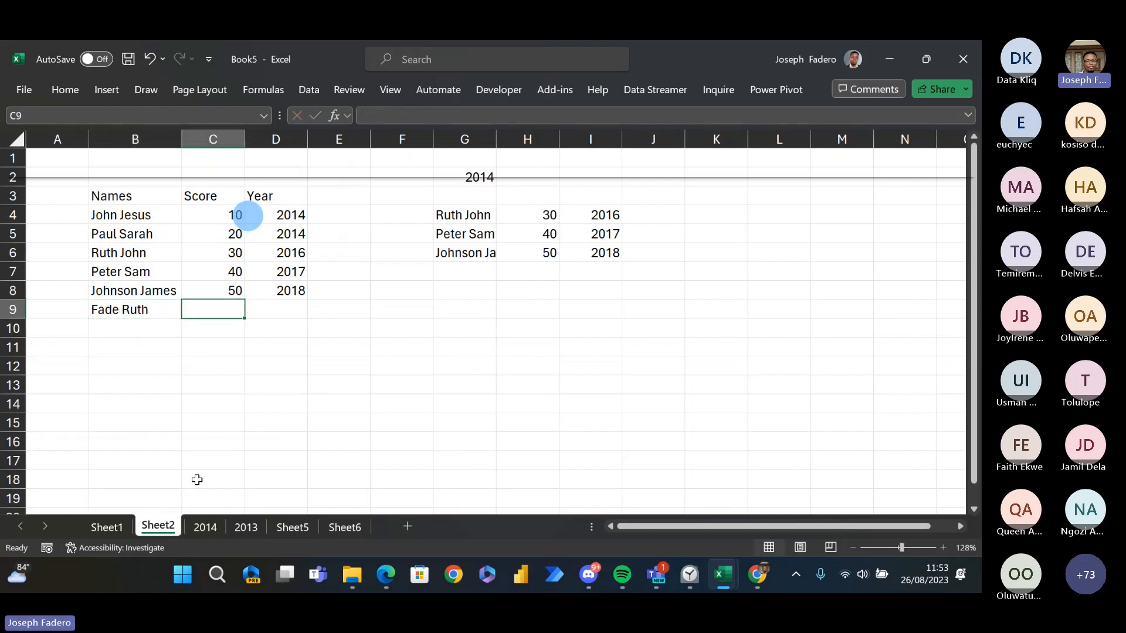
pyautogui.write('60')
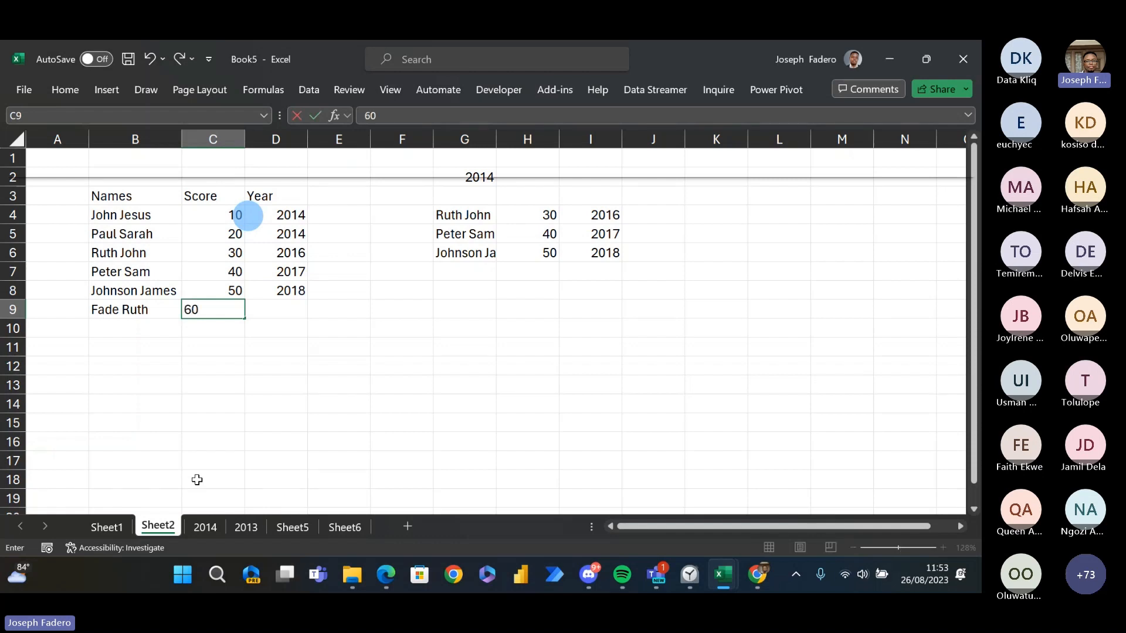
pyautogui.press('Return')
pyautogui.press('Right')
pyautogui.press('Up')
pyautogui.write('25')
pyautogui.press('Return')
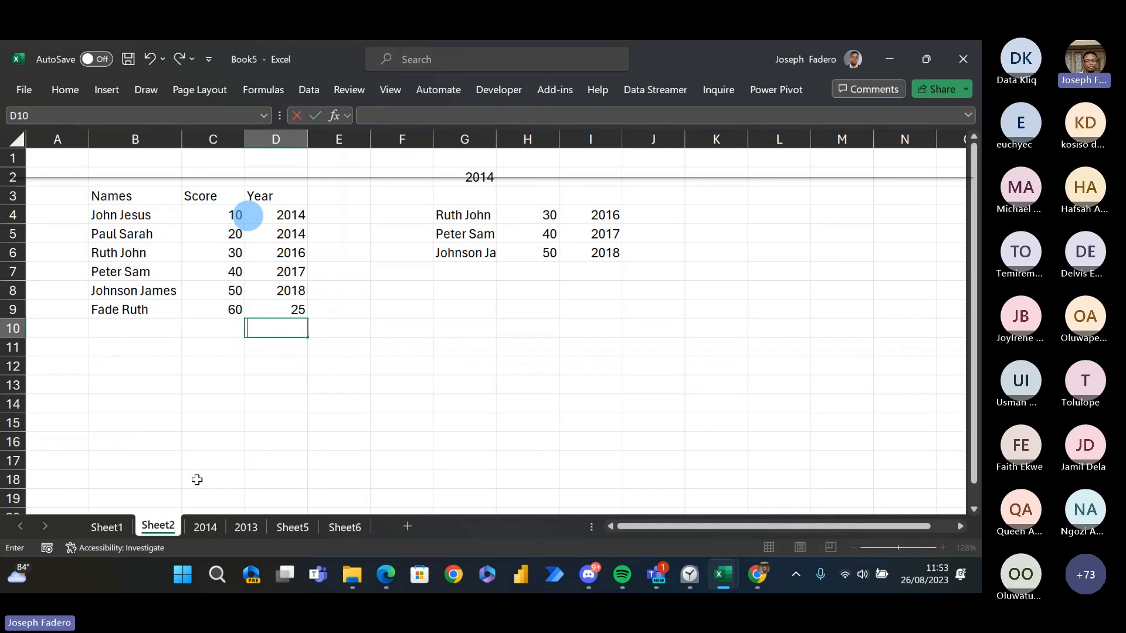
pyautogui.press('Up')
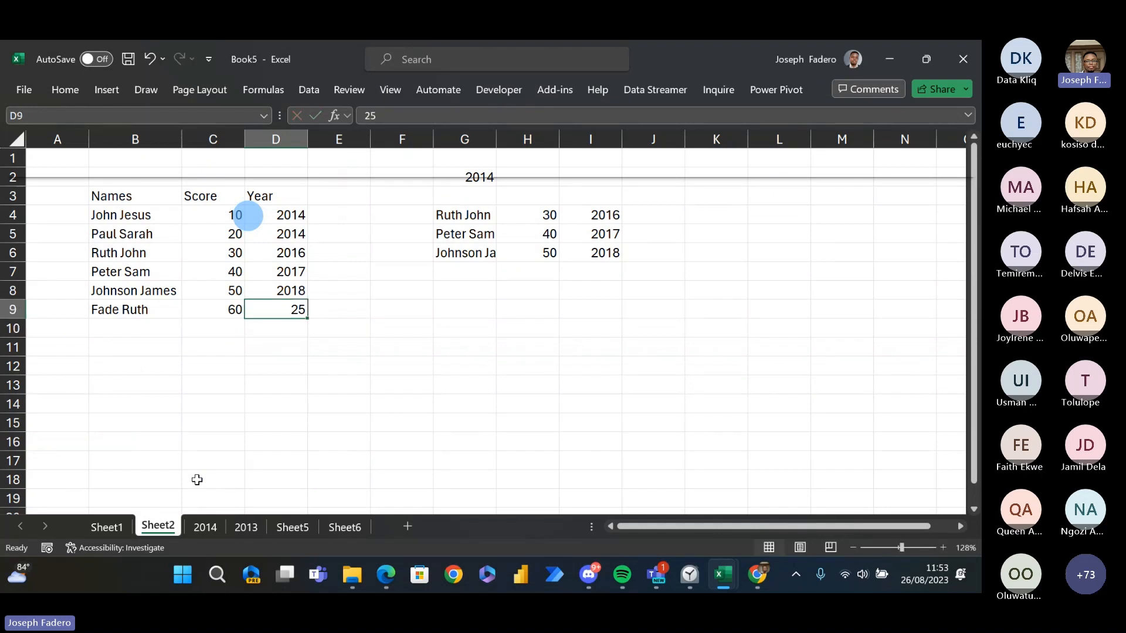
pyautogui.write('2021')
pyautogui.press('Return')
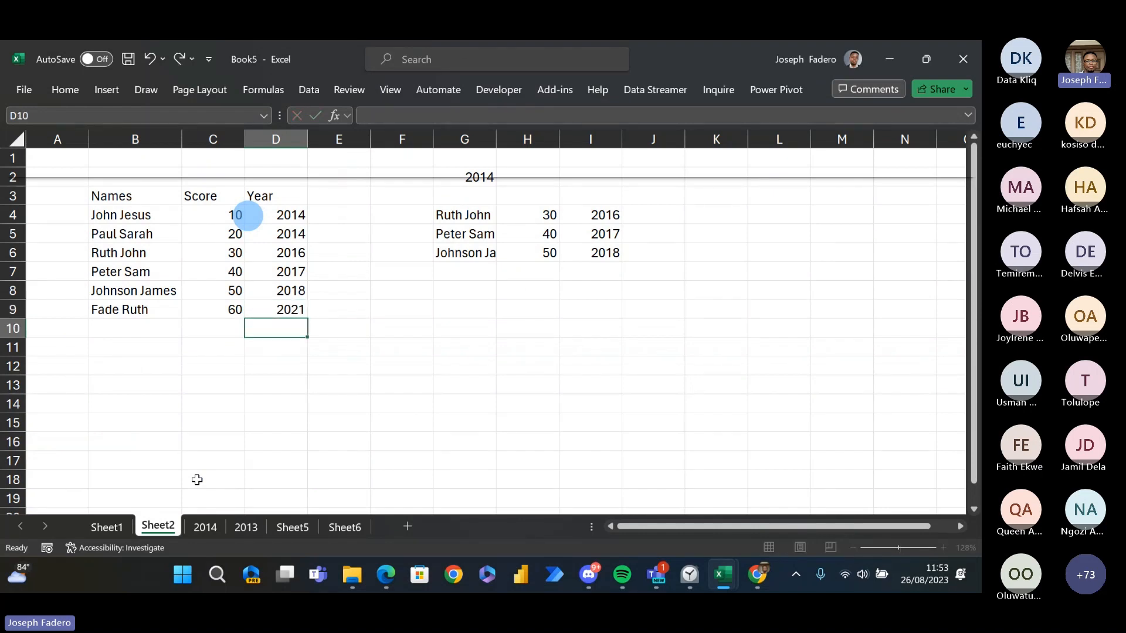
# - Clear the FILTER formula and its spilled results from G4:I6
pyautogui.press('Right')
pyautogui.press('Up')
pyautogui.press('Up')
pyautogui.press('Up')
pyautogui.press('Up')
pyautogui.press('Up')
pyautogui.press('Up')
pyautogui.press('Up')
pyautogui.press('Up')
pyautogui.press('Up')
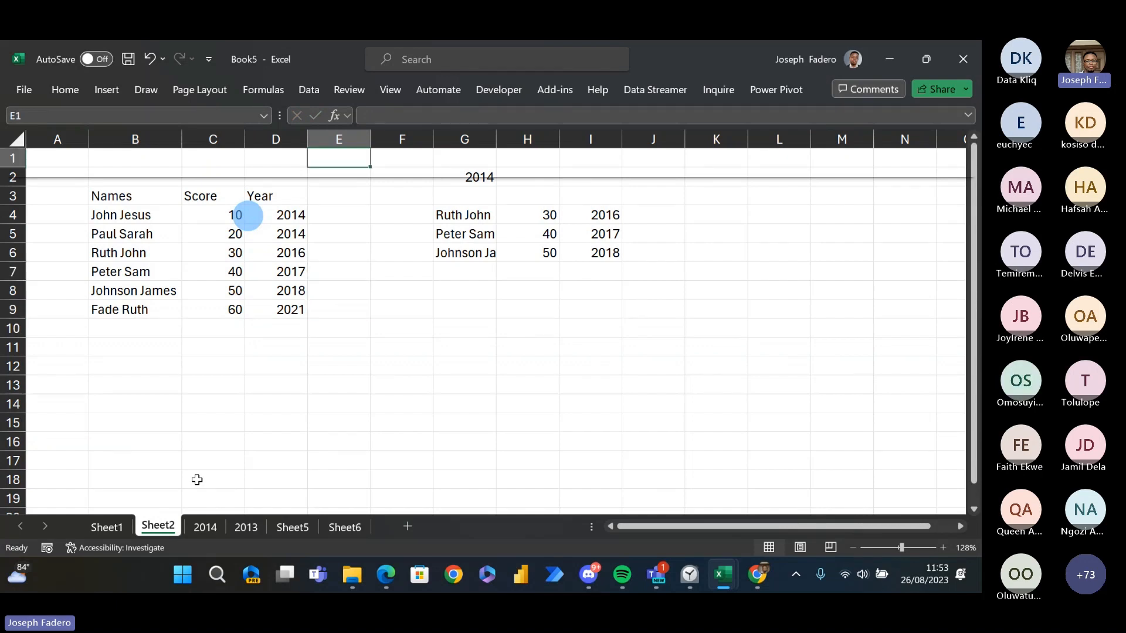
pyautogui.press('Right')
pyautogui.press('Right')
pyautogui.press('Down')
pyautogui.press('Down')
pyautogui.press('Down')
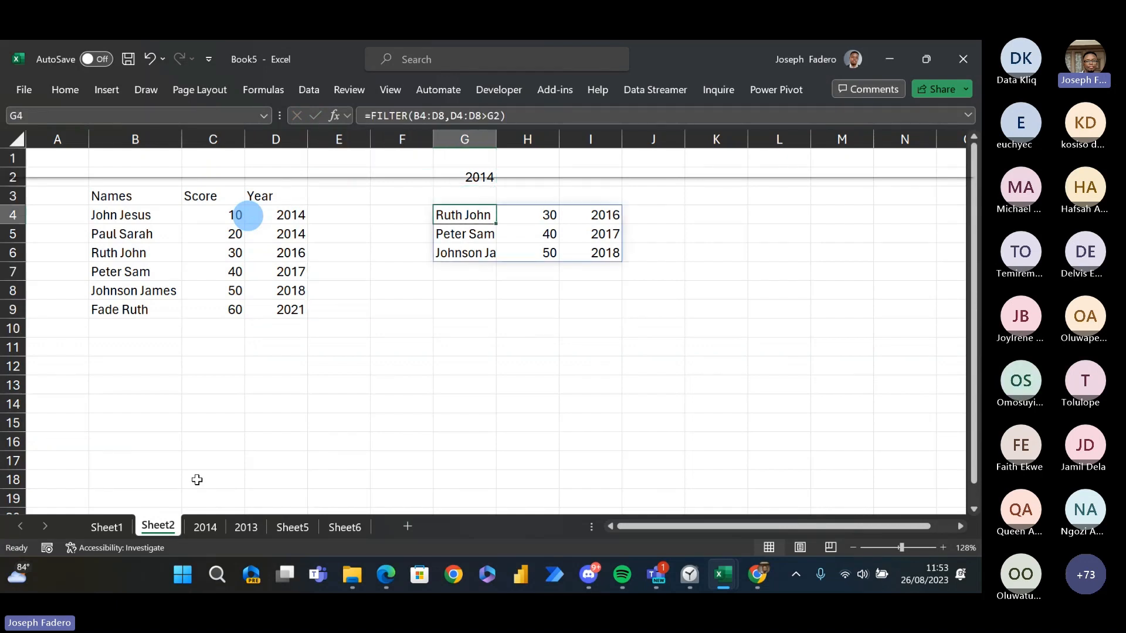
pyautogui.hotkey('shift', 'Down')
pyautogui.hotkey('shift', 'Down')
pyautogui.hotkey('shift', 'Right')
pyautogui.hotkey('shift', 'Right')
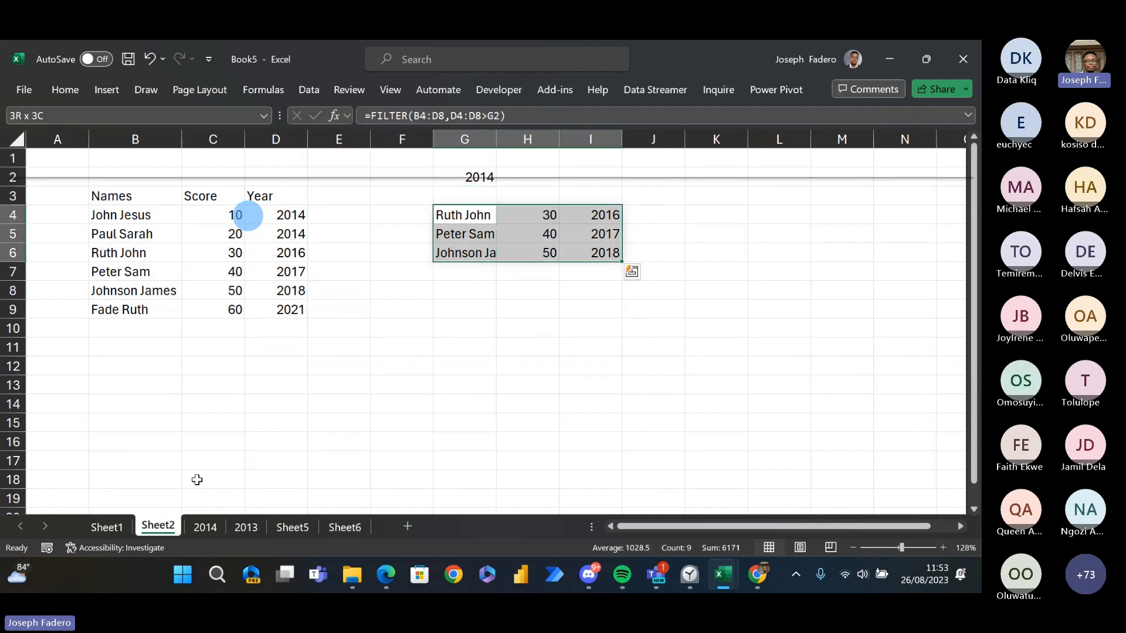
pyautogui.press('Delete')
pyautogui.hotkey('shift', 'BackSpace')
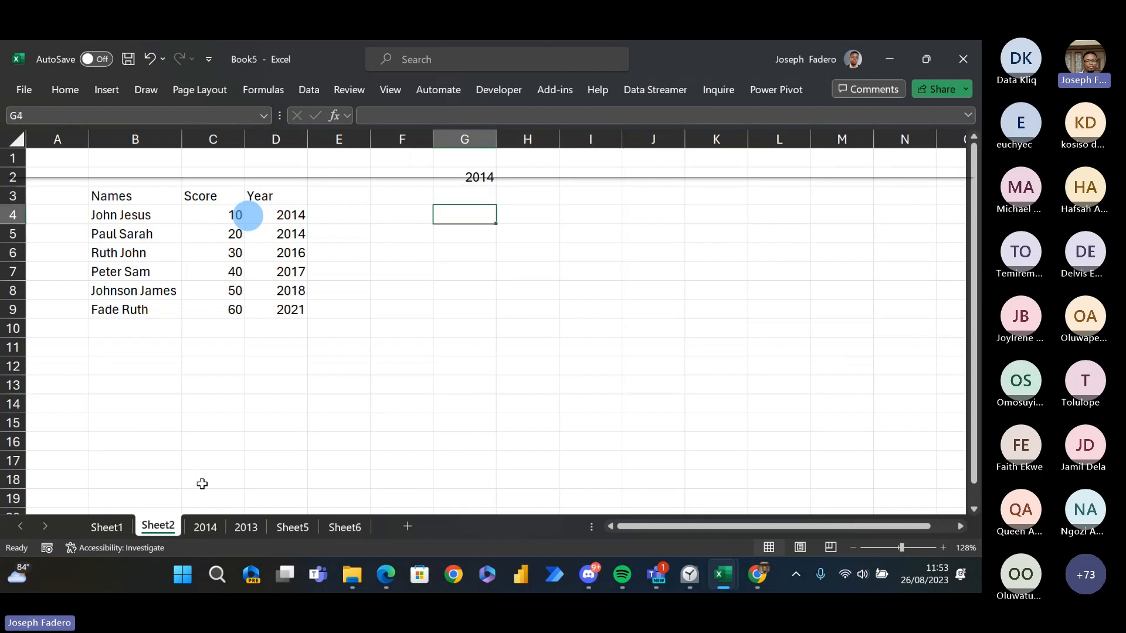
# - Add AutoFilter to the Names, Score and Year headers in B3:D3
pyautogui.press('Left')
pyautogui.press('Left')
pyautogui.press('Left')
pyautogui.press('Left')
pyautogui.press('Left')
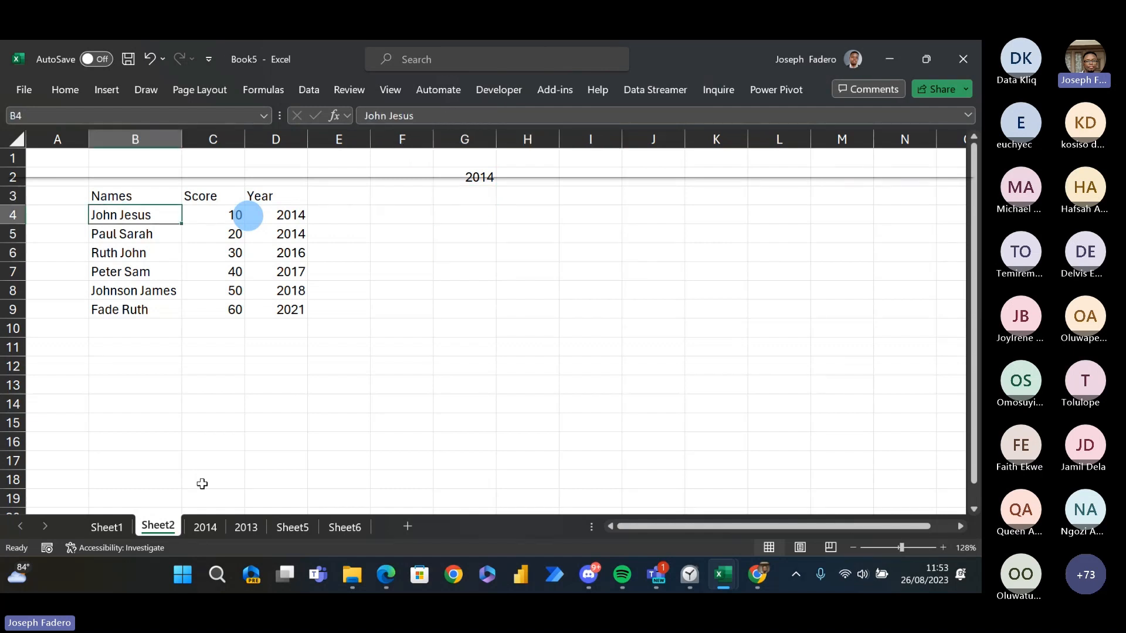
pyautogui.press('Up')
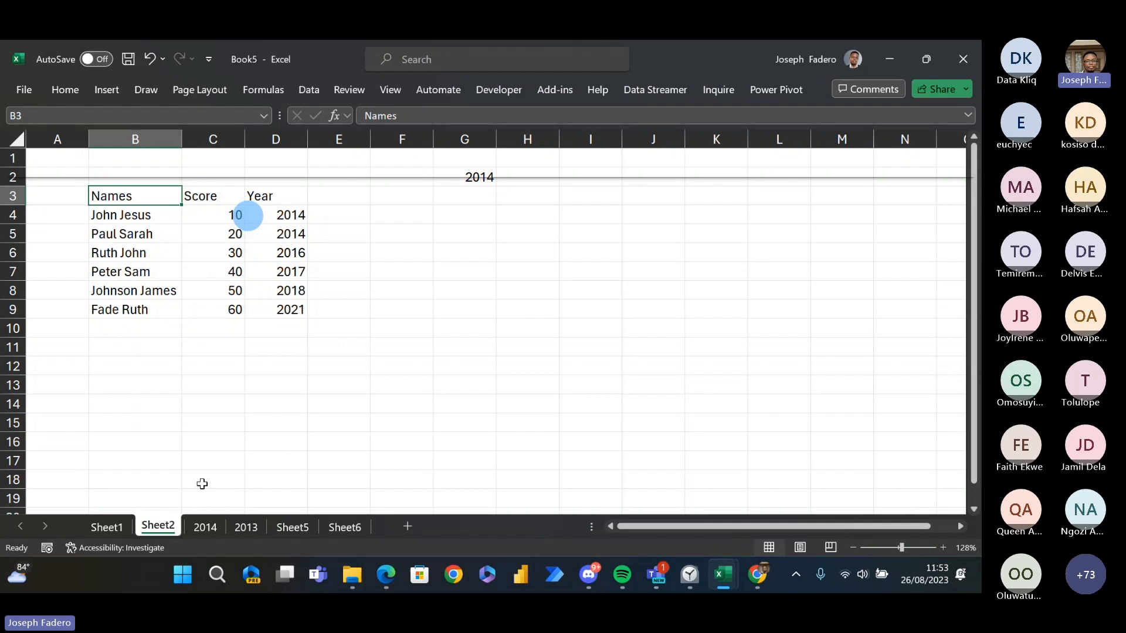
pyautogui.hotkey('ctrl', 'shift', 'Right')
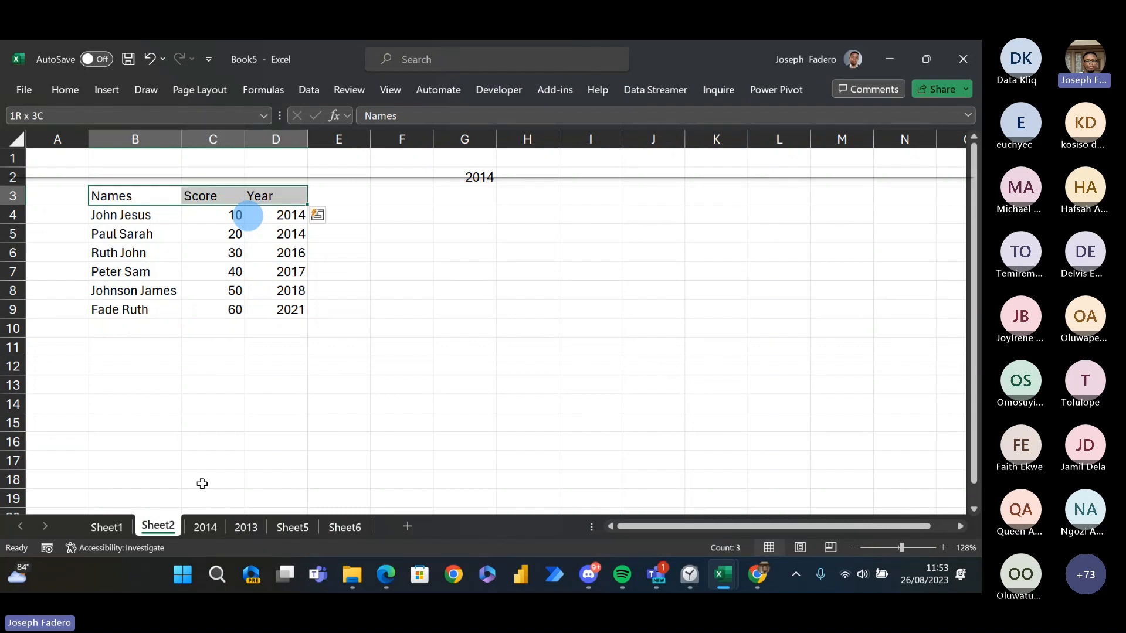
pyautogui.hotkey('ctrl', 'shift', 'l')
# - Filter the Year column to show only 2014, and undo that filter
pyautogui.click(300, 196)
pyautogui.click(129, 385)
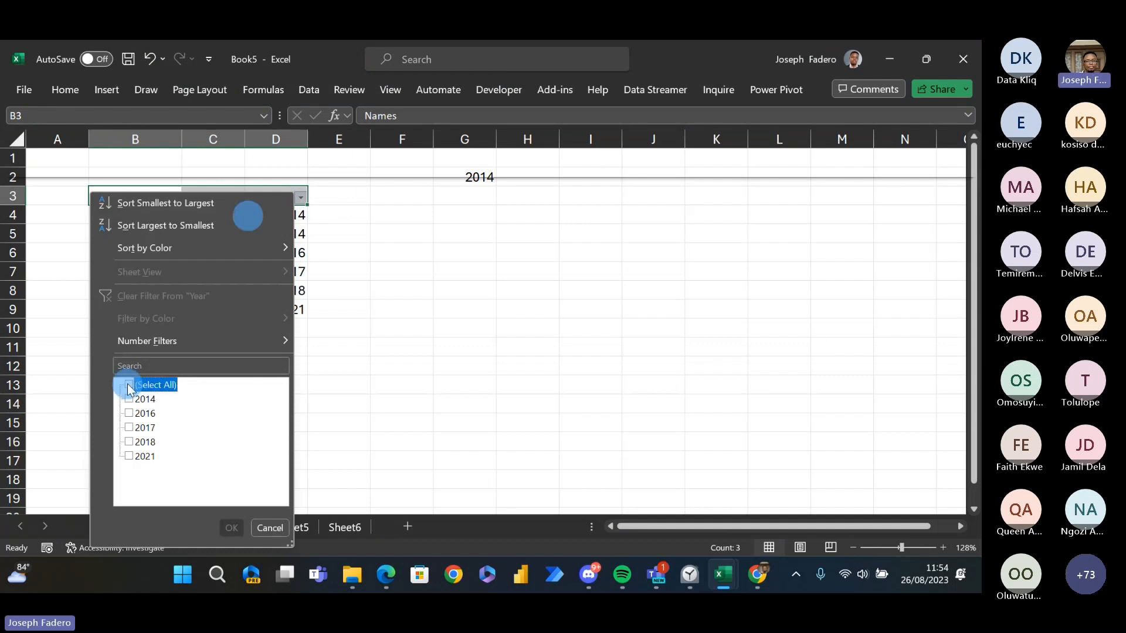
pyautogui.click(130, 400)
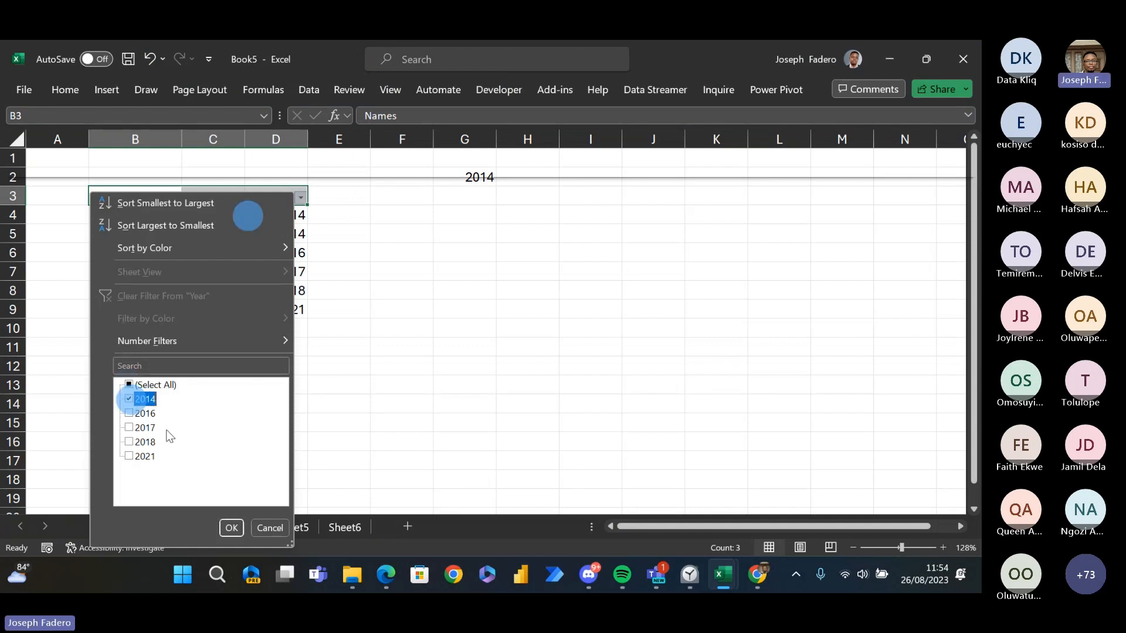
pyautogui.click(230, 529)
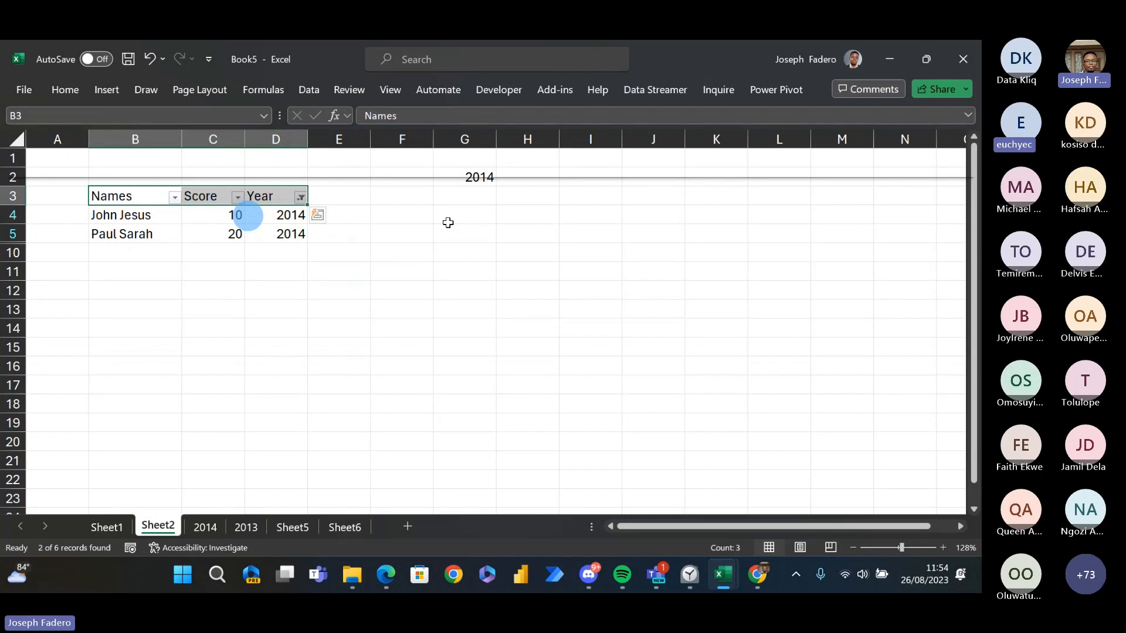
pyautogui.hotkey('ctrl', 'z')
# - Enter one more person's full name in B10, below the last row of the table
pyautogui.click(130, 330)
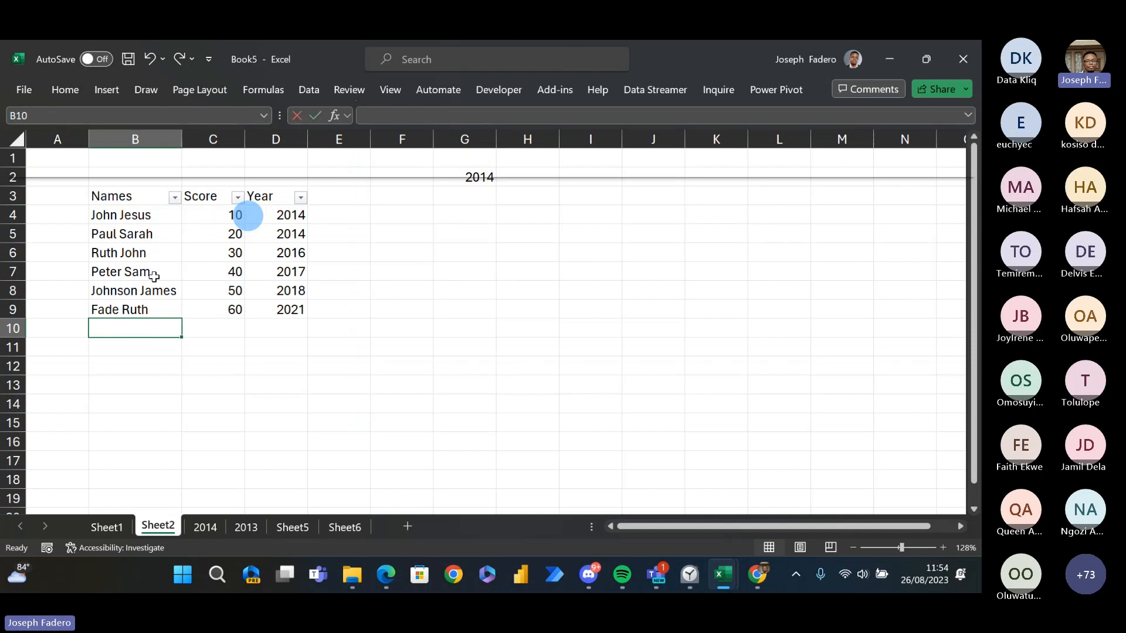
pyautogui.write('Paul ')
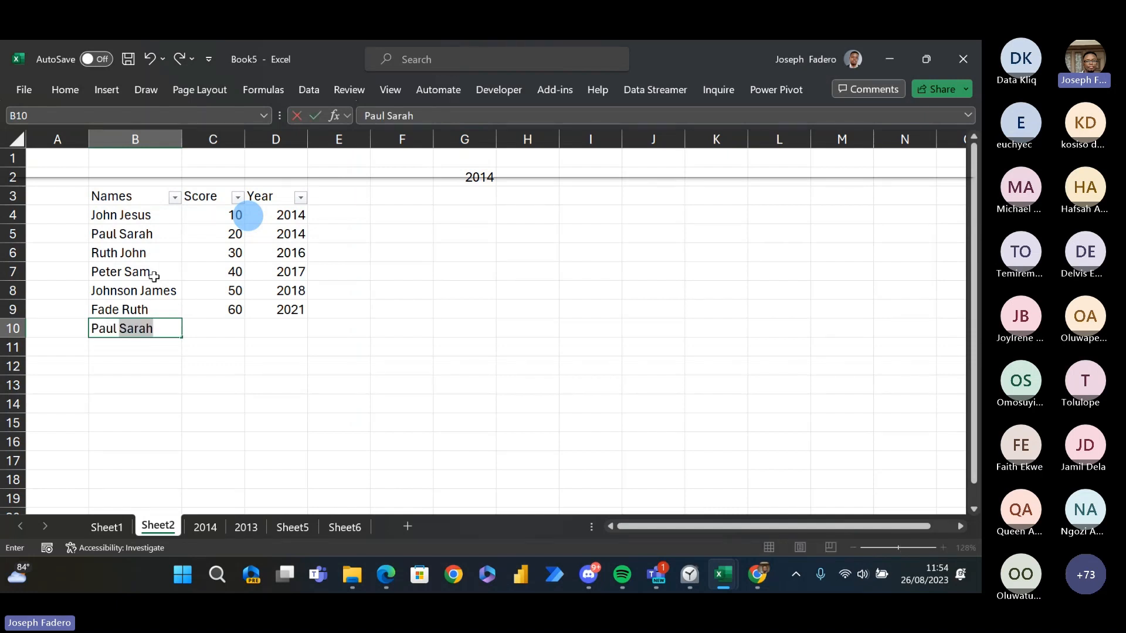
pyautogui.write('Ruth')
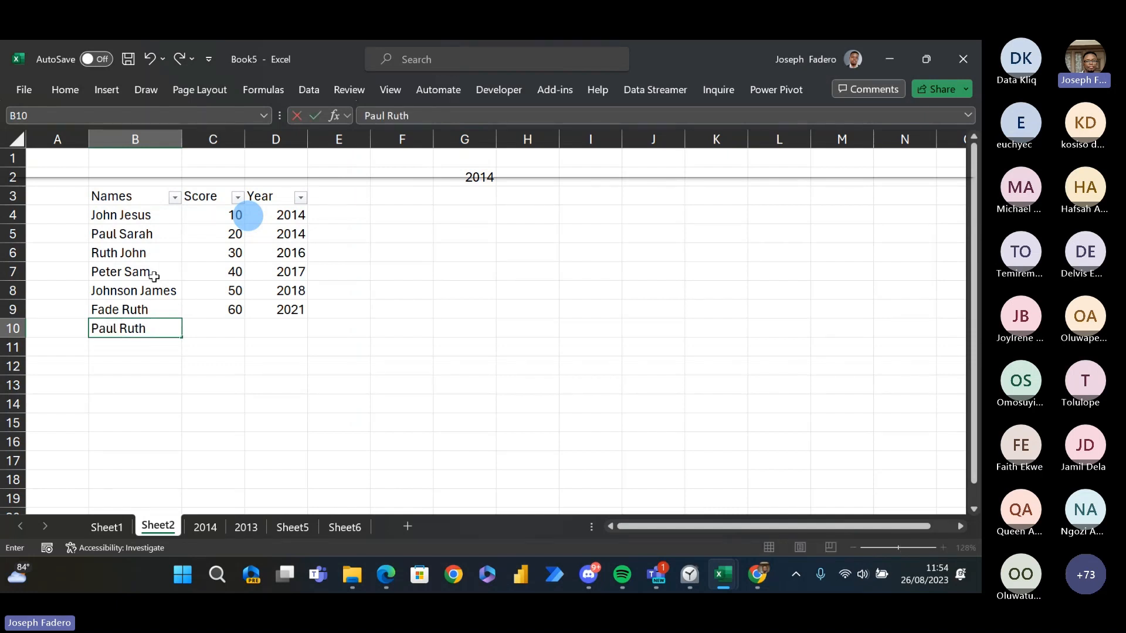
pyautogui.press('Return')
# - Complete row 10 of the table with a score of 25 and the year 2019
pyautogui.press('Right')
pyautogui.press('Up')
pyautogui.write('25')
pyautogui.press('Return')
pyautogui.press('Right')
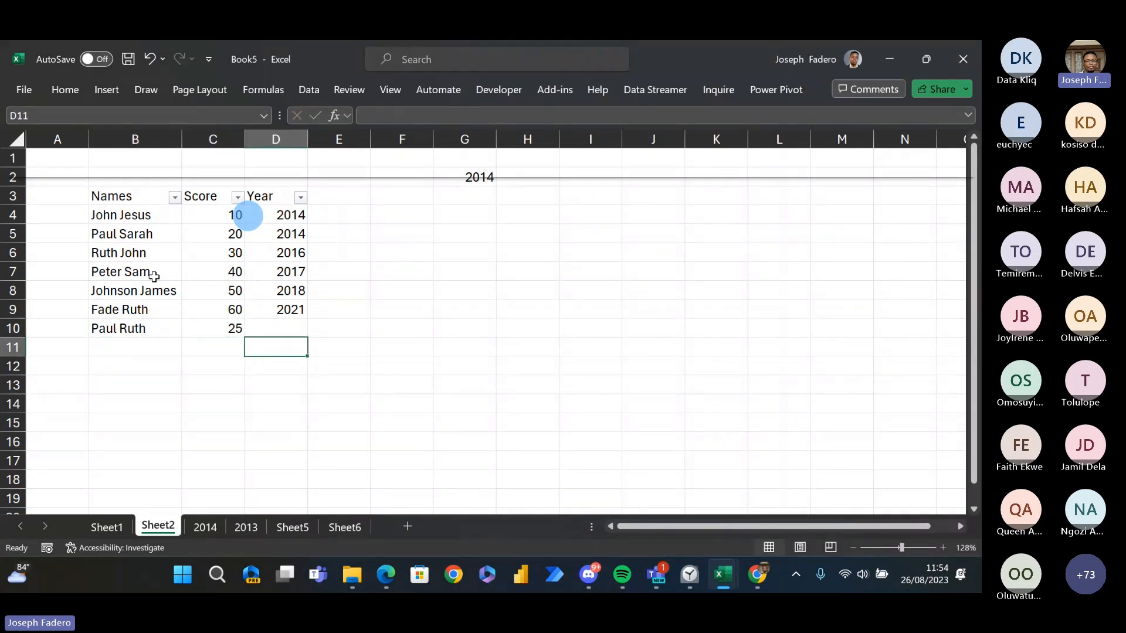
pyautogui.press('Up')
pyautogui.write('20')
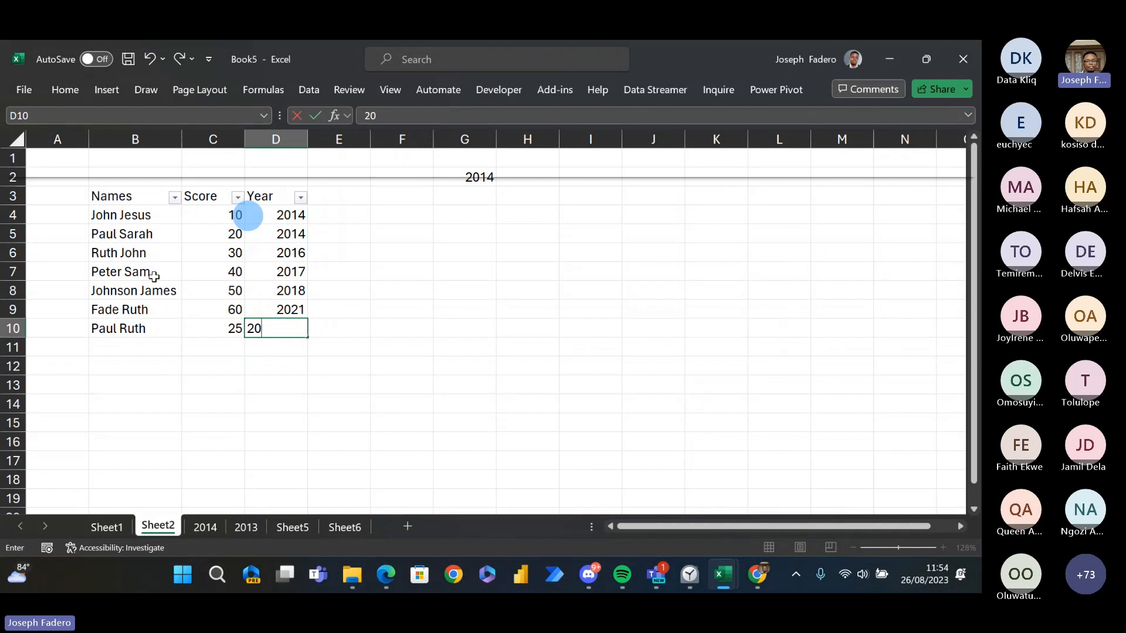
pyautogui.write('19')
pyautogui.press('Return')
# - Examine the table's rows and Year values, from the header down to the newly added row 10
pyautogui.press('Down')
pyautogui.press('Up')
pyautogui.press('Up')
pyautogui.press('Left')
pyautogui.press('Left')
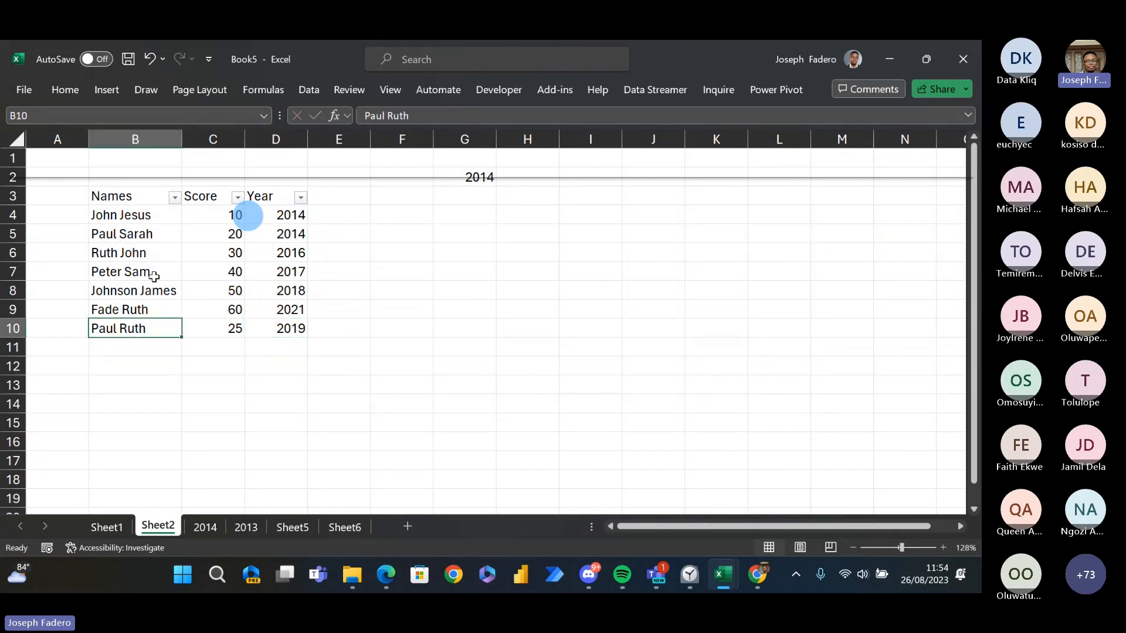
pyautogui.press('Right')
pyautogui.press('Right')
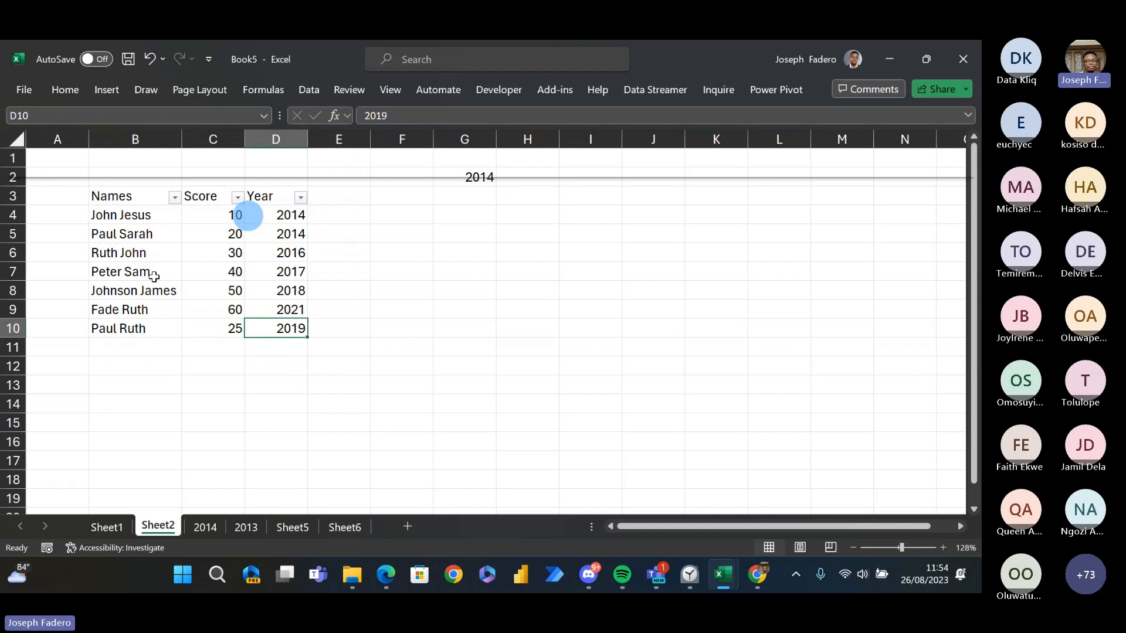
pyautogui.press('Up')
pyautogui.press('Right')
pyautogui.press('Right')
pyautogui.press('Right')
pyautogui.press('Right')
pyautogui.press('Left')
pyautogui.press('Left')
pyautogui.press('Left')
pyautogui.press('Left')
pyautogui.press('Left')
pyautogui.press('Up')
pyautogui.press('Up')
pyautogui.press('Up')
pyautogui.press('Up')
pyautogui.press('Up')
pyautogui.press('Up')
pyautogui.press('Up')
pyautogui.press('Up')
pyautogui.press('Right')
pyautogui.press('Down')
pyautogui.press('Down')
pyautogui.press('Down')
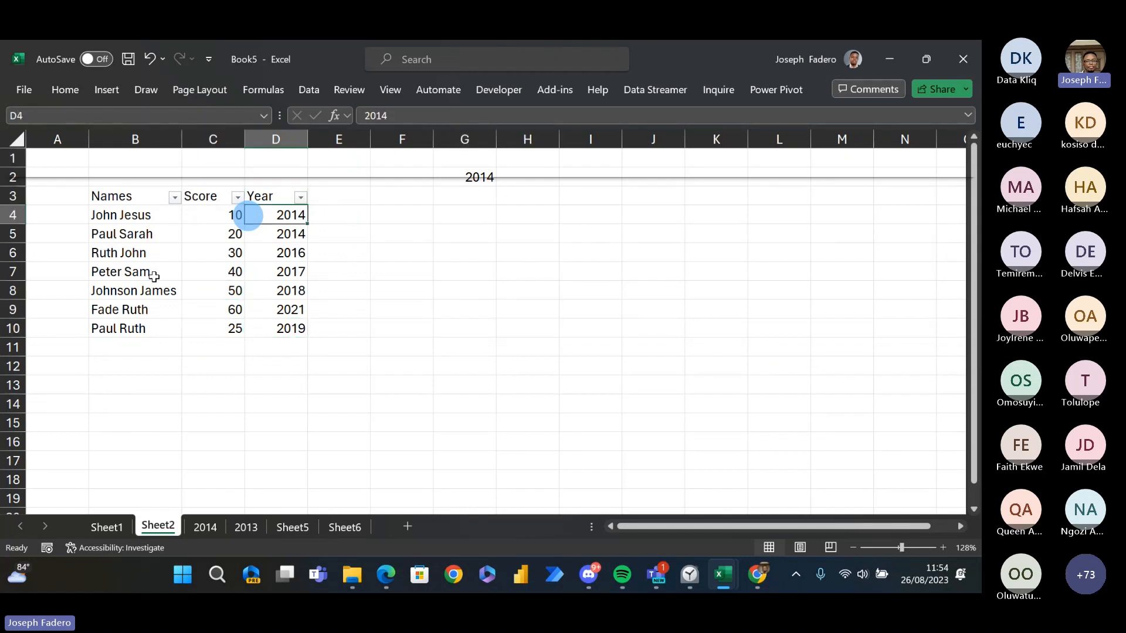
pyautogui.press('Up')
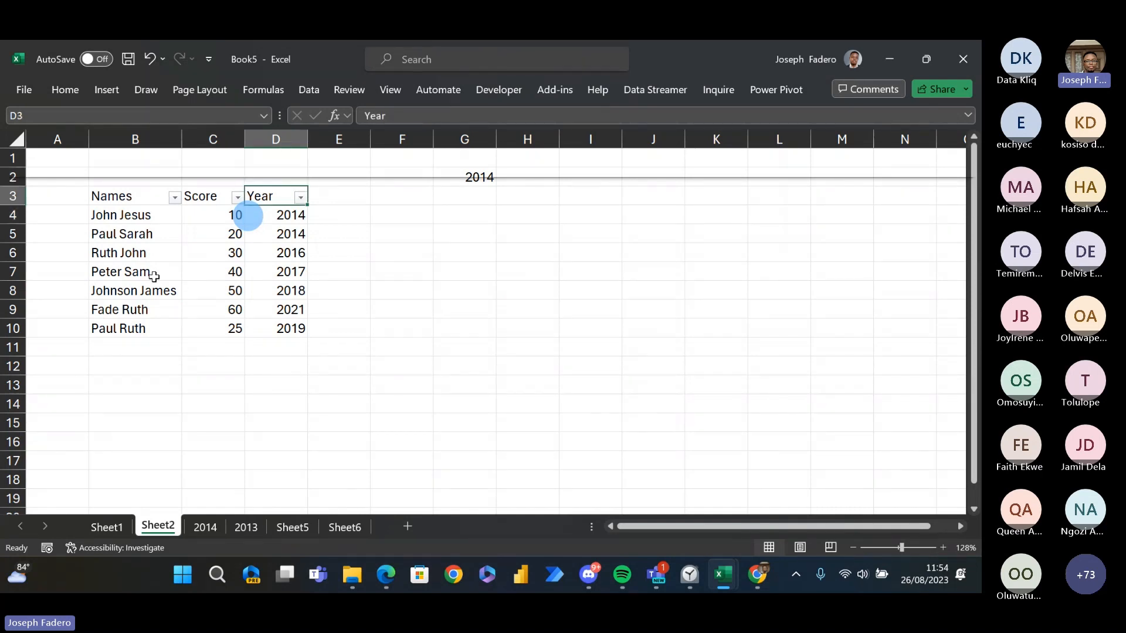
pyautogui.press('Down')
pyautogui.press('Down')
pyautogui.press('Down')
pyautogui.press('Down')
pyautogui.press('Down')
pyautogui.press('Down')
pyautogui.press('Down')
pyautogui.press('Down')
pyautogui.press('Down')
pyautogui.press('Up')
pyautogui.press('Up')
pyautogui.press('Up')
pyautogui.press('Up')
pyautogui.press('Up')
pyautogui.press('Up')
pyautogui.press('Up')
pyautogui.press('Up')
pyautogui.press('Up')
pyautogui.press('Up')
pyautogui.press('Down')
pyautogui.press('Down')
pyautogui.press('Right')
pyautogui.press('Right')
pyautogui.press('Right')
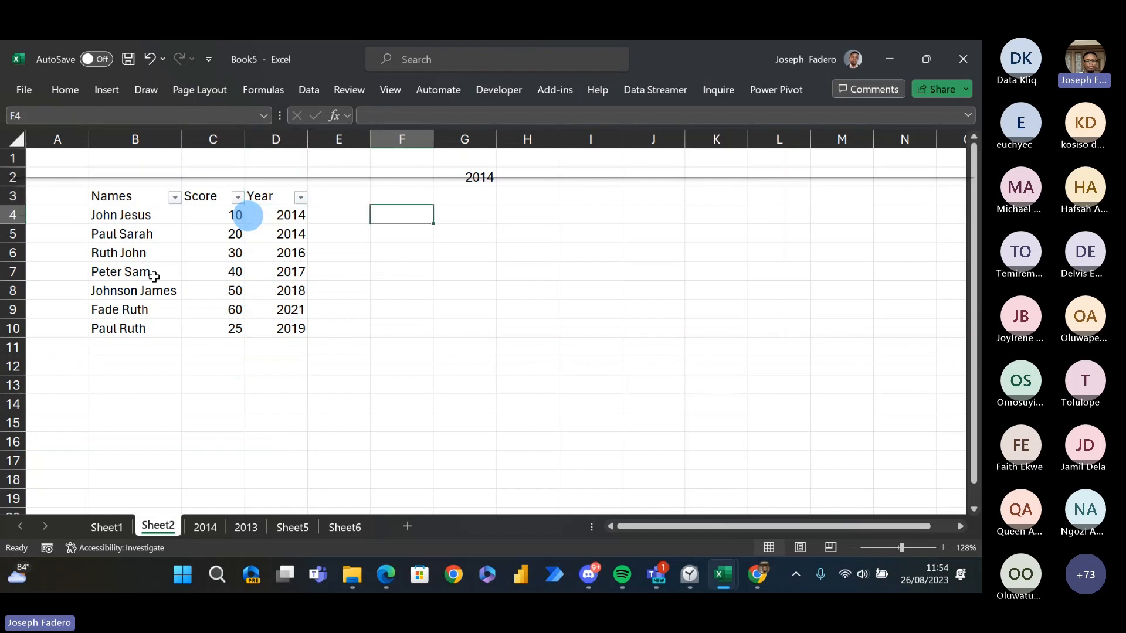
pyautogui.press('Left')
pyautogui.press('Left')
pyautogui.press('Left')
pyautogui.press('Left')
pyautogui.press('Left')
pyautogui.press('Down')
pyautogui.press('Down')
pyautogui.press('Down')
pyautogui.press('Down')
pyautogui.press('Down')
pyautogui.press('Down')
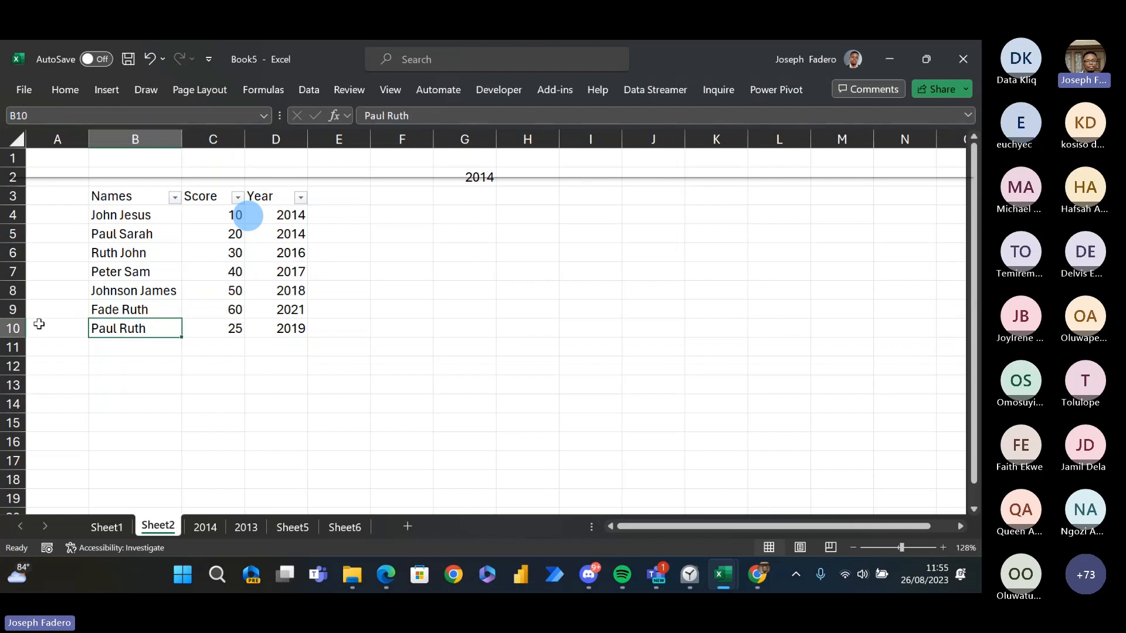
# - Move the record in row 10 down to row 15, away from the table
pyautogui.click(8, 329)
pyautogui.hotkey('ctrl', 'c')
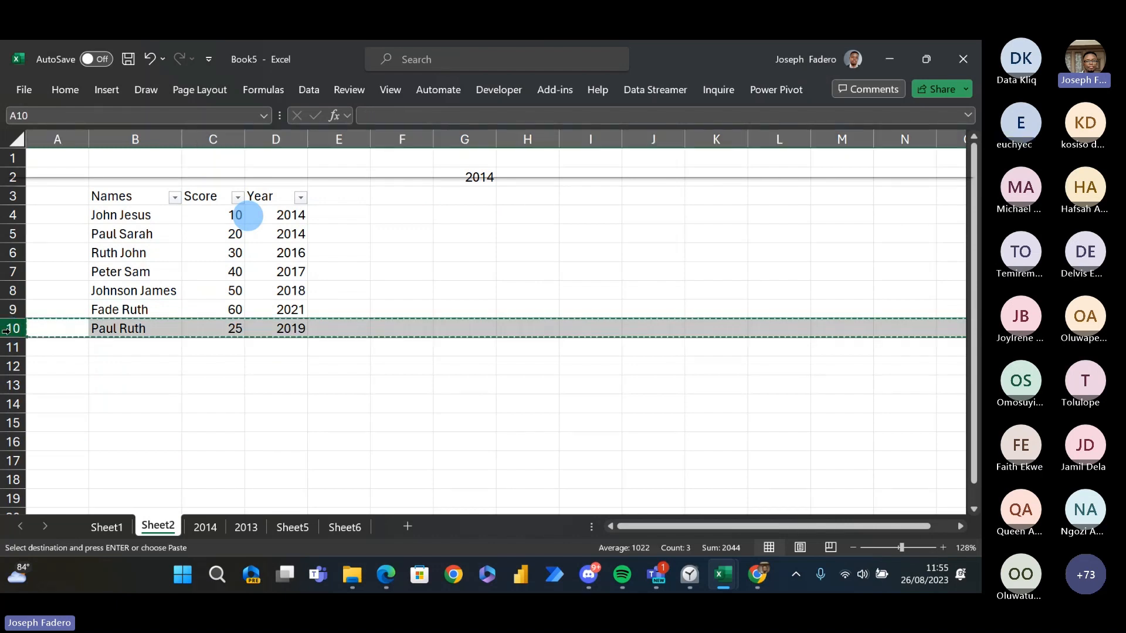
pyautogui.press('Down')
pyautogui.press('Down')
pyautogui.press('Down')
pyautogui.press('Down')
pyautogui.press('Down')
pyautogui.press('Right')
pyautogui.hotkey('ctrl', 'v')
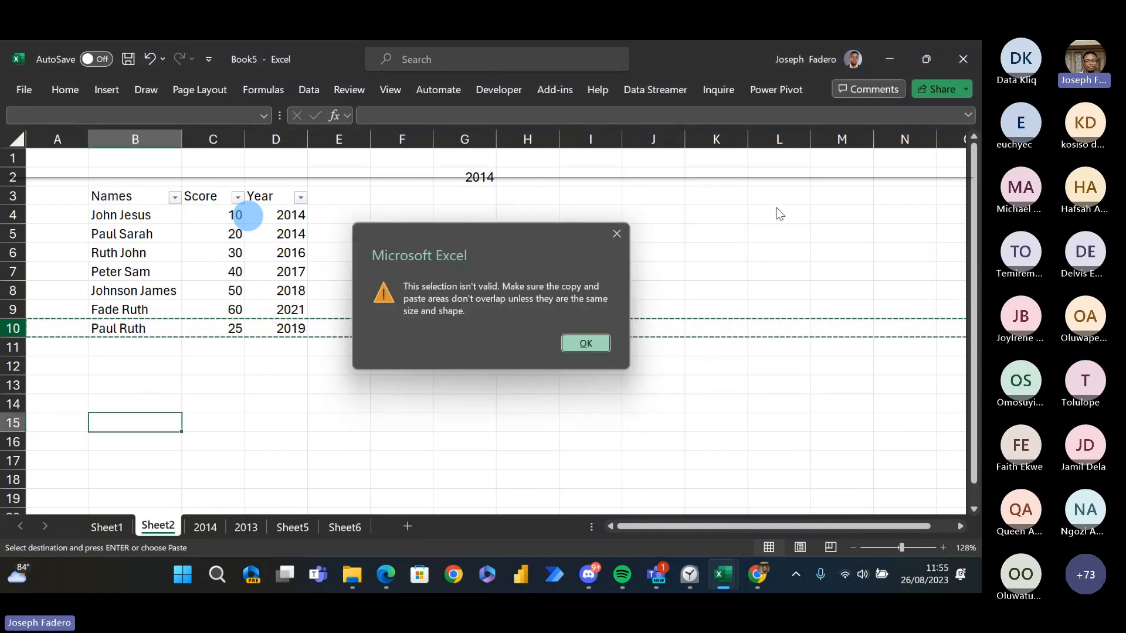
pyautogui.click(616, 233)
pyautogui.click(57, 419)
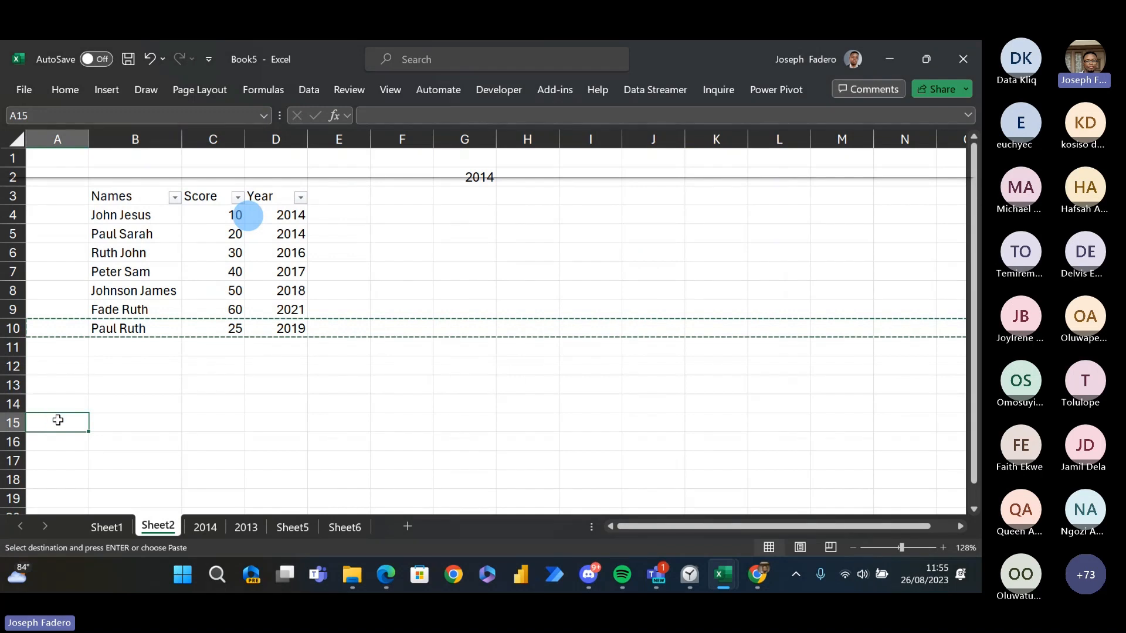
pyautogui.hotkey('ctrl', 'v')
# - Start a FILTER formula in G4 with B4:D10 as its array
pyautogui.press('Right')
pyautogui.press('Right')
pyautogui.press('Right')
pyautogui.press('Right')
pyautogui.press('Right')
pyautogui.press('Up')
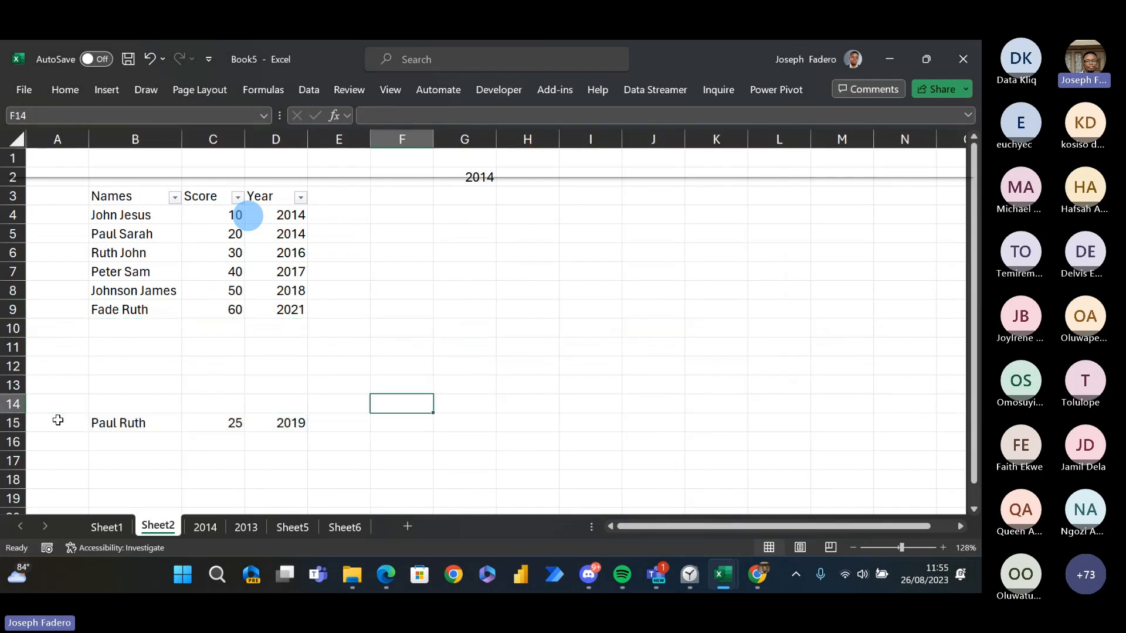
pyautogui.hotkey('ctrl', 'Up')
pyautogui.press('Right')
pyautogui.press('Down')
pyautogui.press('Down')
pyautogui.press('Down')
pyautogui.press('Up')
pyautogui.press('Down')
pyautogui.write('=filt')
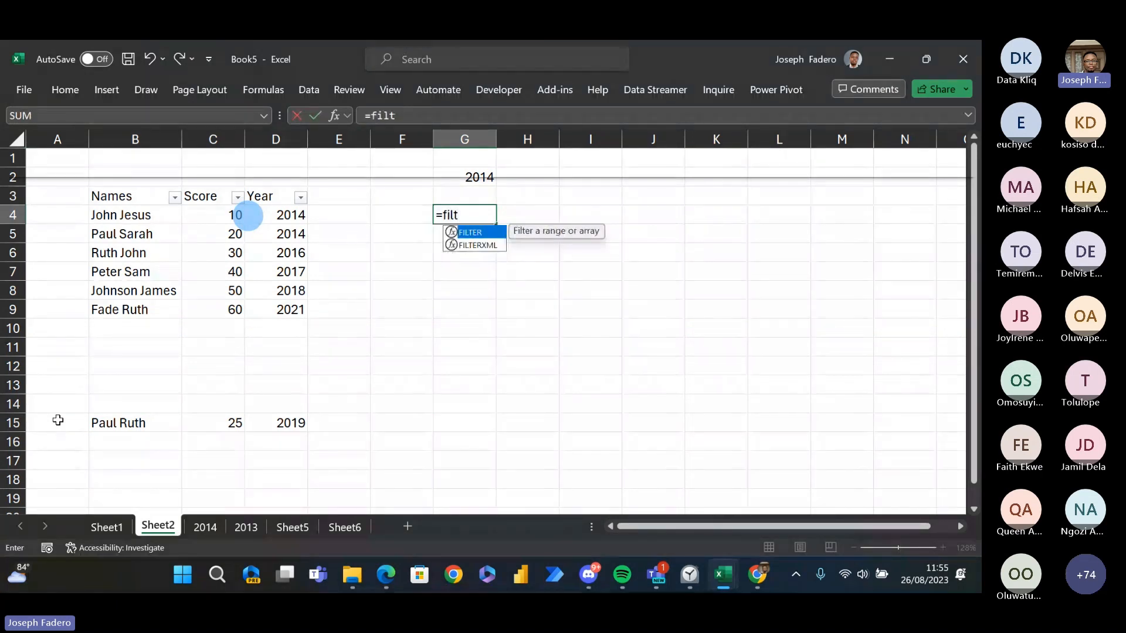
pyautogui.press('Tab')
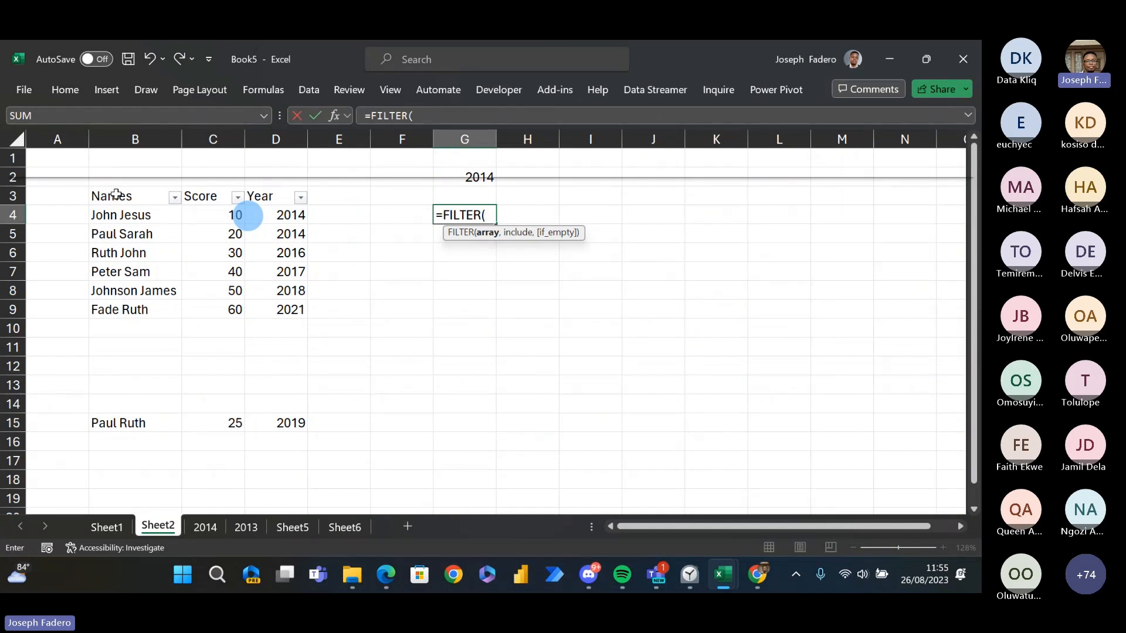
pyautogui.moveTo(117, 215); pyautogui.dragTo(270, 324)
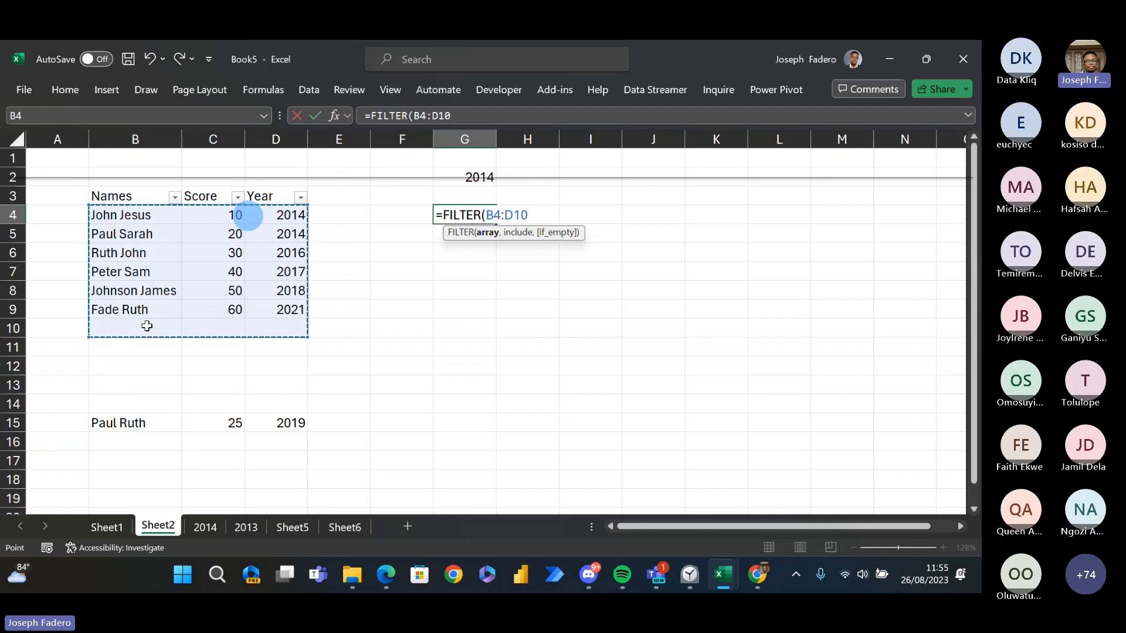
pyautogui.write(',')
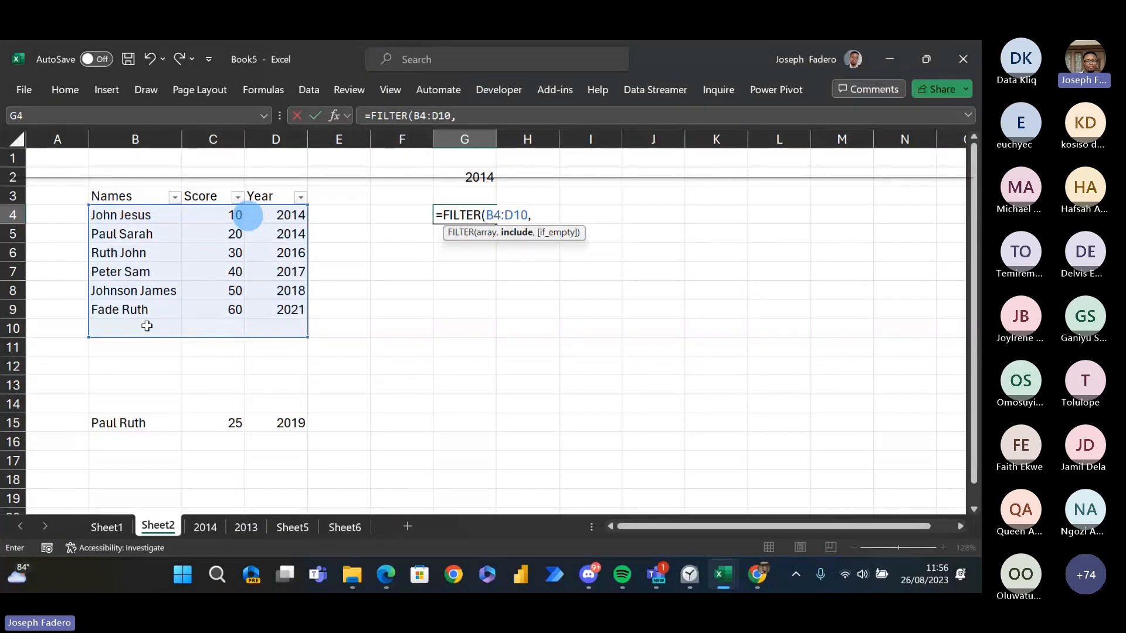
# - Complete the G4 formula with the include condition D4:D10=G2, and check the ranges it references
pyautogui.click(279, 213)
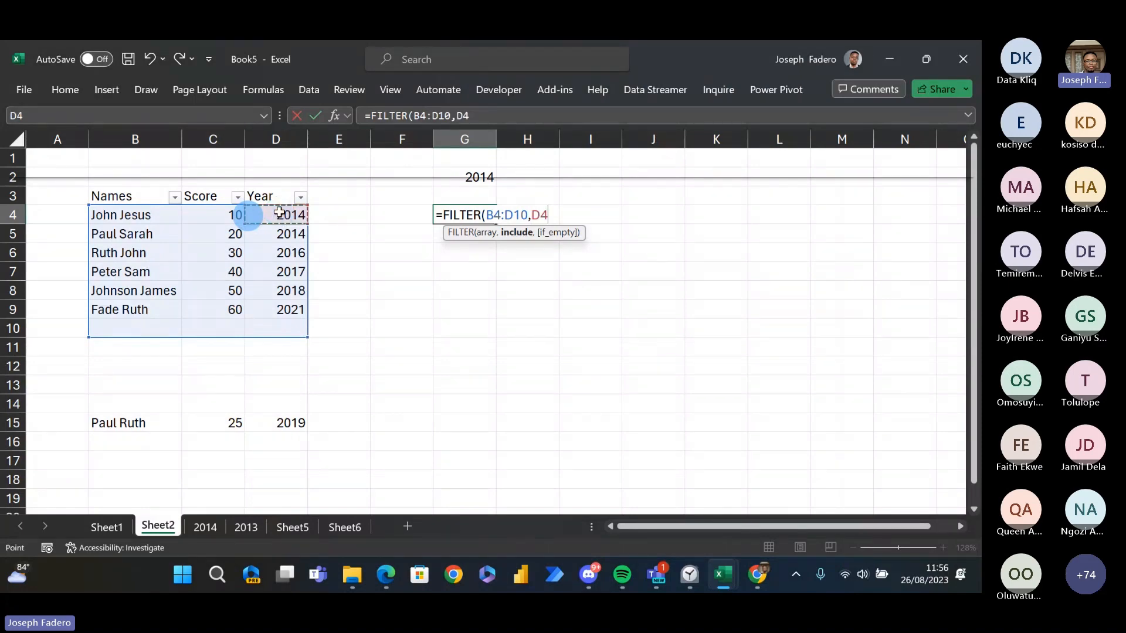
pyautogui.hotkey('ctrl', 'shift', 'Down')
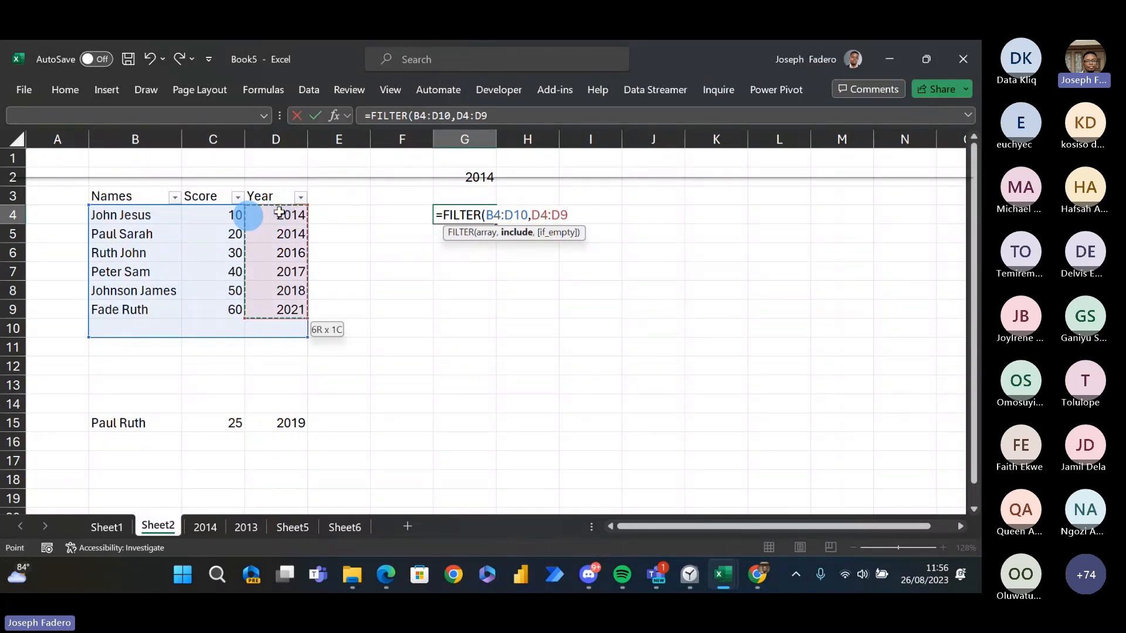
pyautogui.hotkey('shift', 'Down')
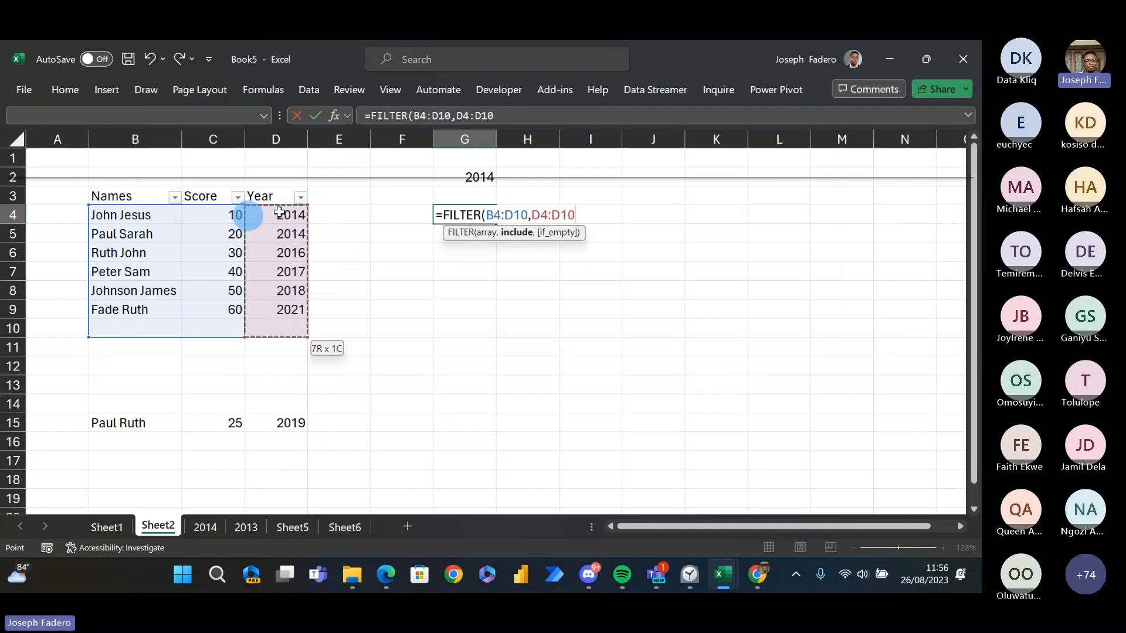
pyautogui.write('=')
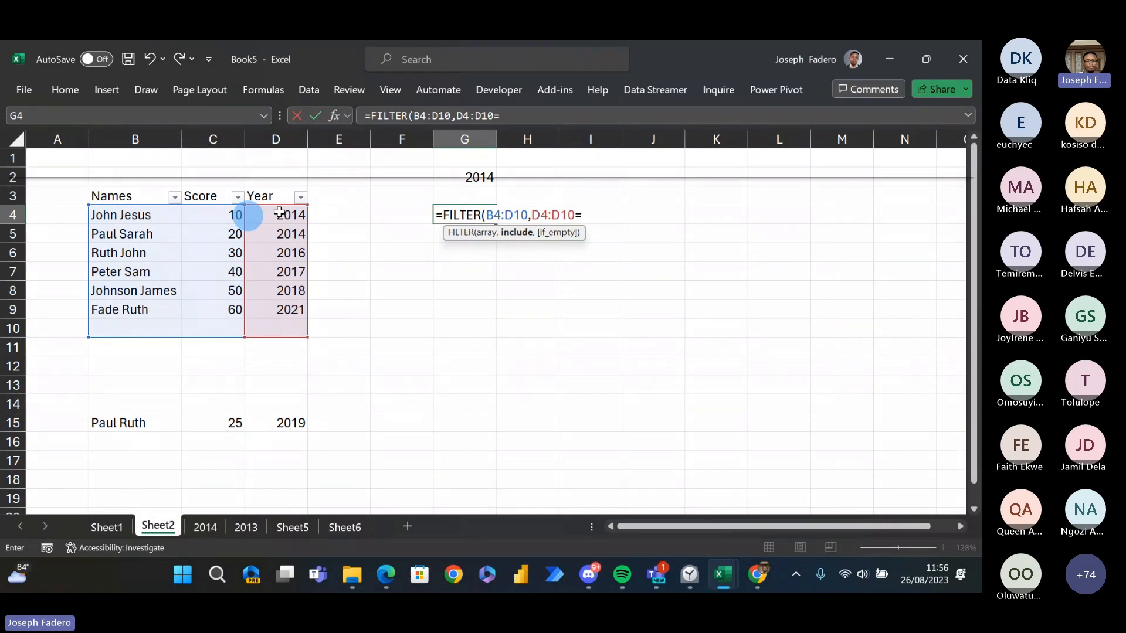
pyautogui.click(461, 181)
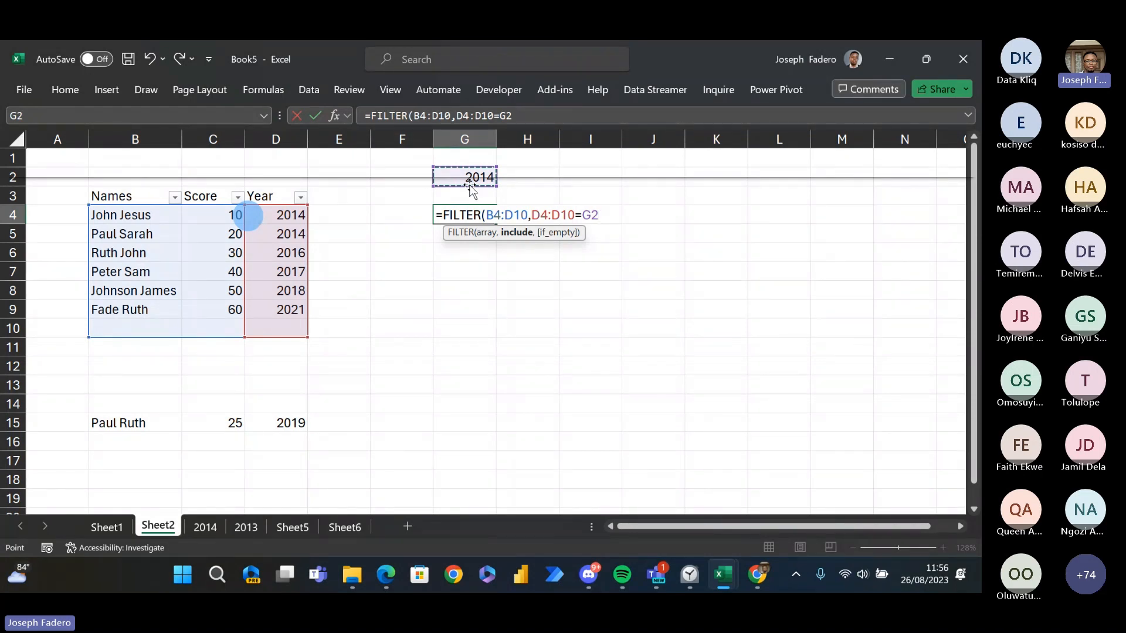
pyautogui.press('Return')
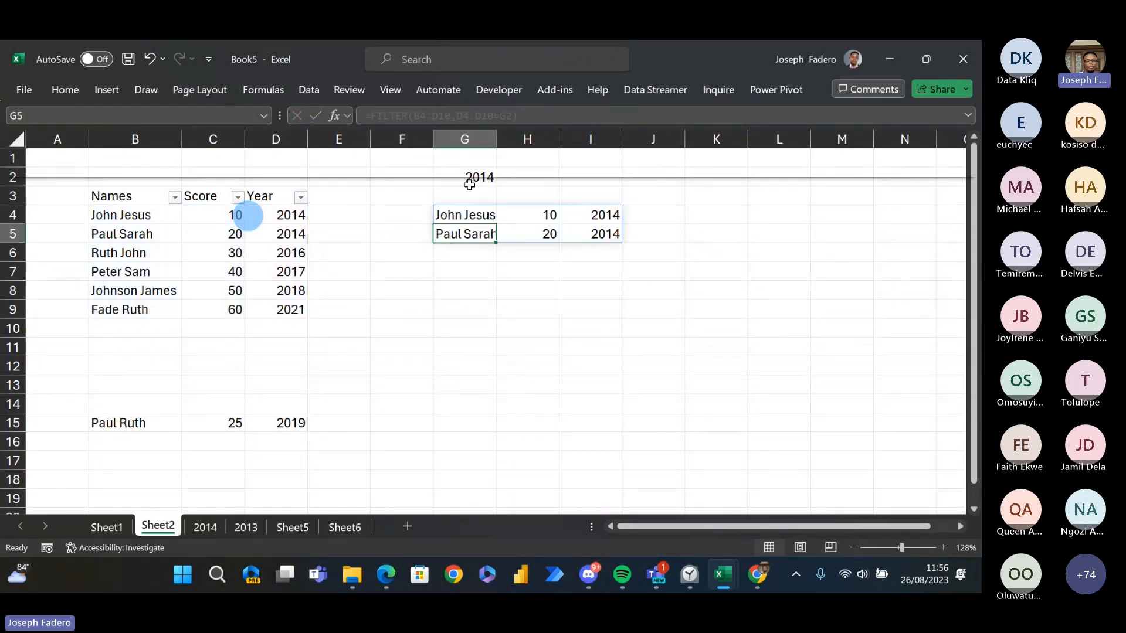
pyautogui.press('Up')
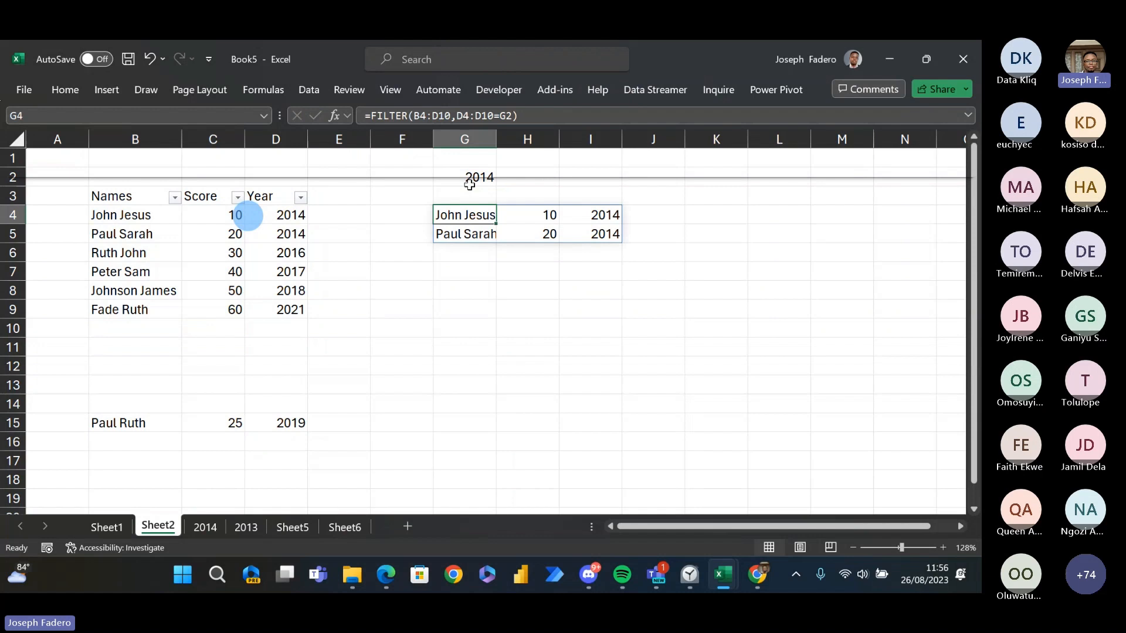
pyautogui.click(518, 115)
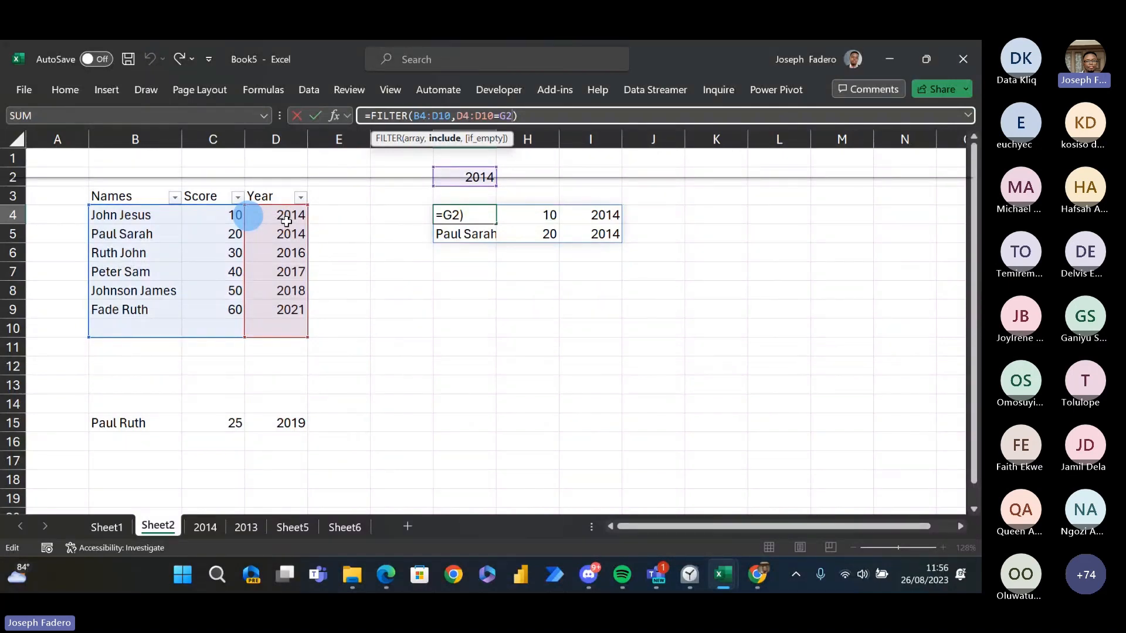
pyautogui.click(254, 417)
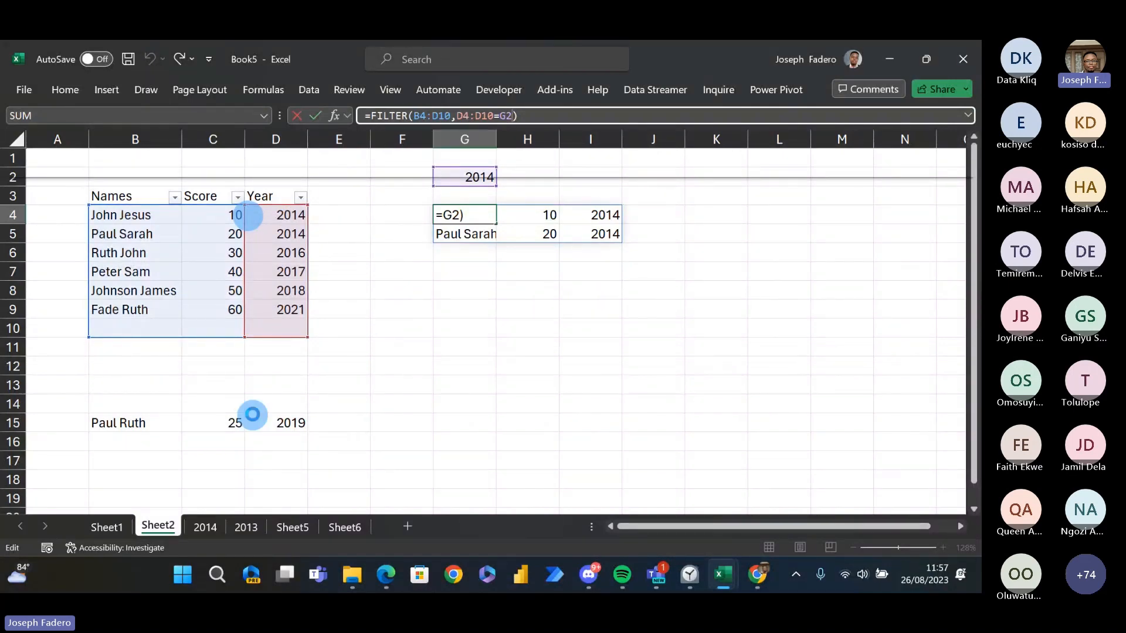
# - Move the record in B15:D15 back to row 10, directly below the table's other rows
pyautogui.click(141, 425)
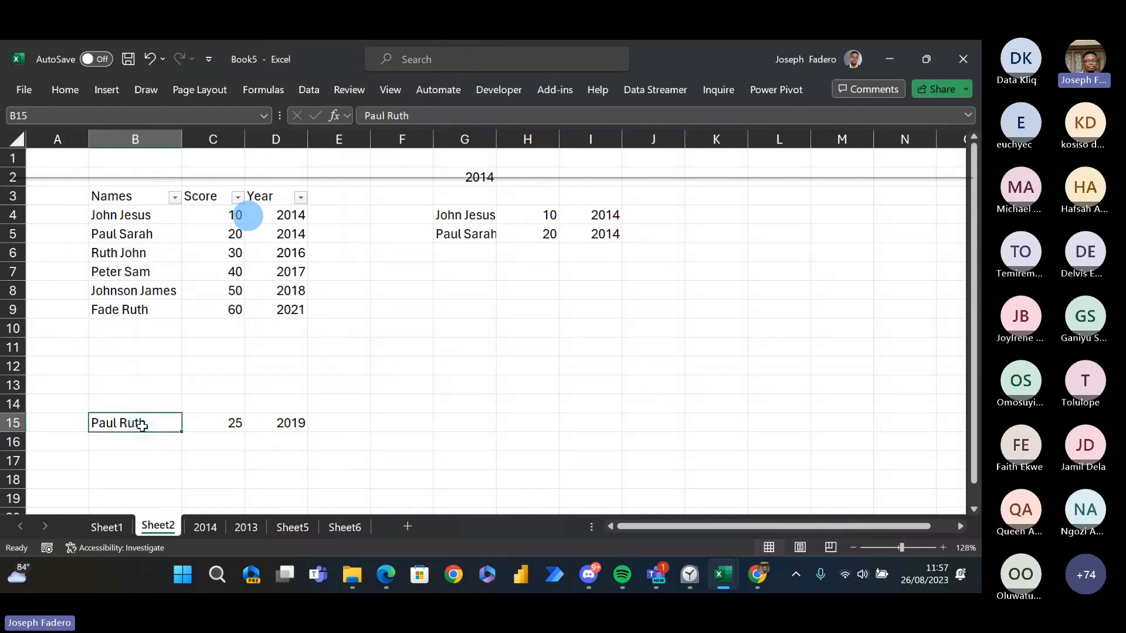
pyautogui.hotkey('ctrl', 'shift', 'Right')
pyautogui.hotkey('ctrl', 'x')
pyautogui.press('Up')
pyautogui.press('Up')
pyautogui.press('Up')
pyautogui.press('Up')
pyautogui.press('Up')
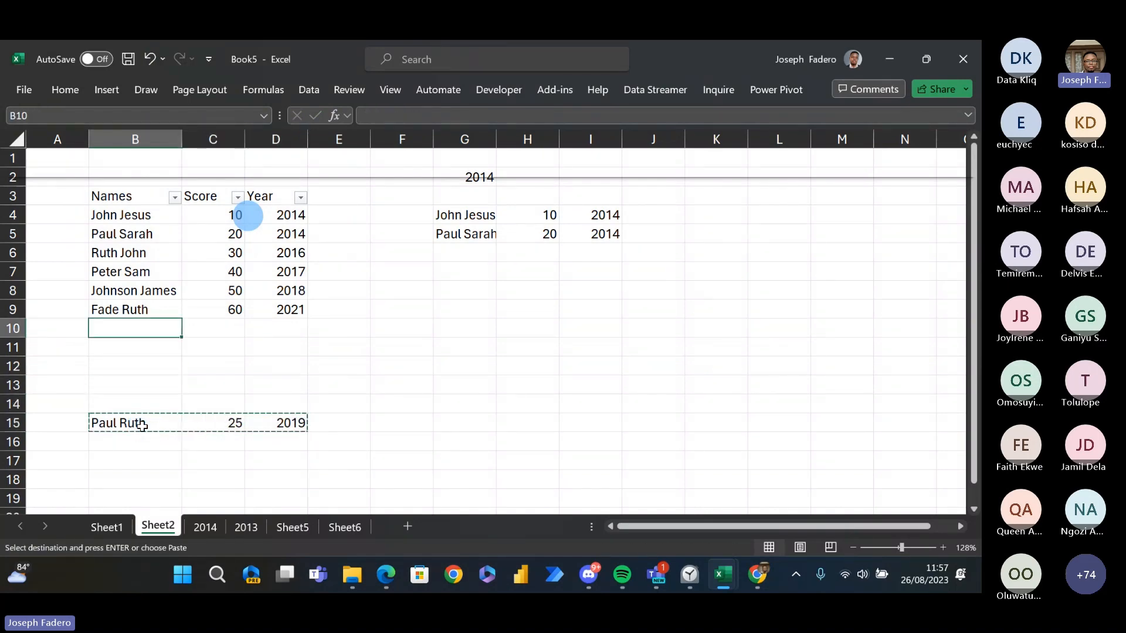
pyautogui.press('Return')
# - Set the year in D10 to 2014
pyautogui.press('Right')
pyautogui.press('Right')
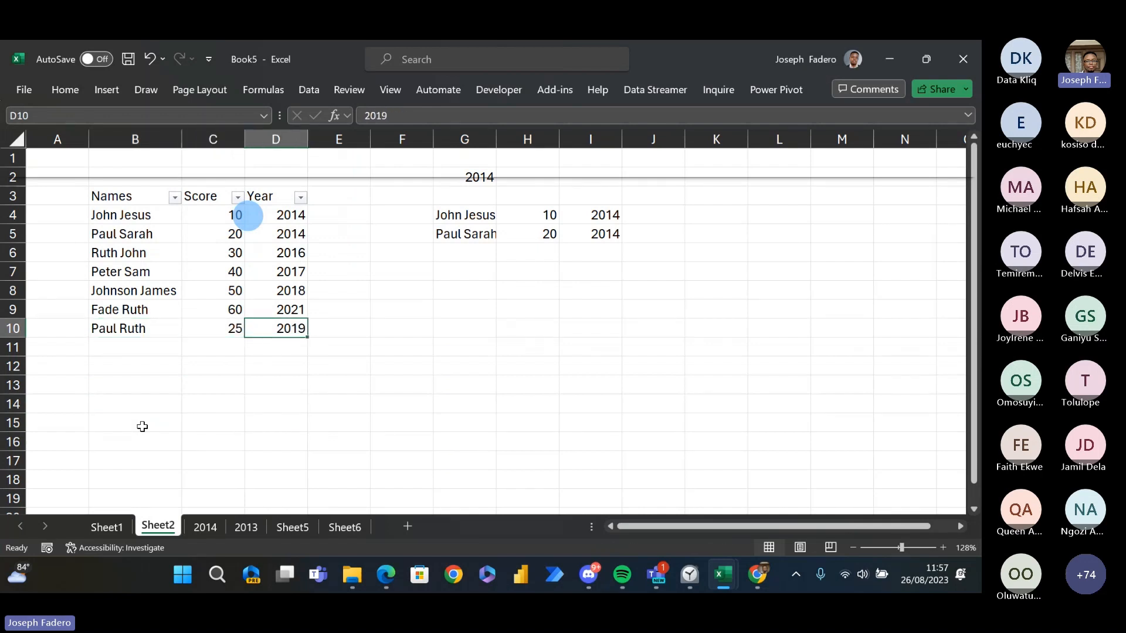
pyautogui.write('2014')
pyautogui.press('Return')
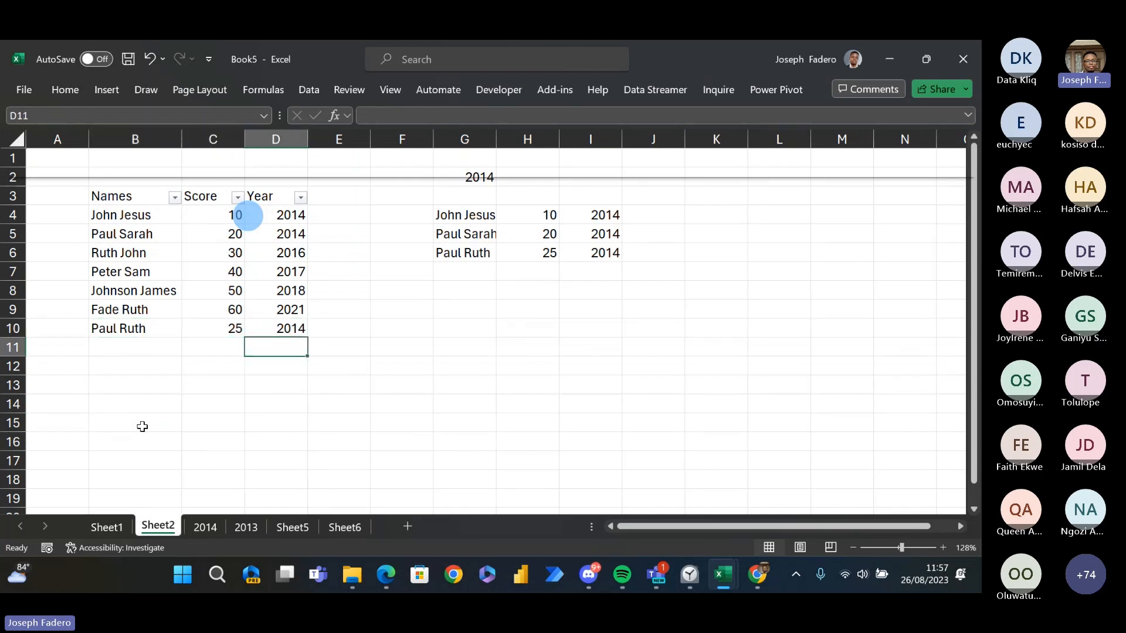
# - Examine the filtered rows produced by the G4 formula against the source table and the criterion year in G2
pyautogui.press('Up')
pyautogui.press('Up')
pyautogui.press('Down')
pyautogui.press('Up')
pyautogui.press('Up')
pyautogui.press('Up')
pyautogui.press('Up')
pyautogui.press('Right')
pyautogui.press('Right')
pyautogui.press('Right')
pyautogui.press('Up')
pyautogui.press('Up')
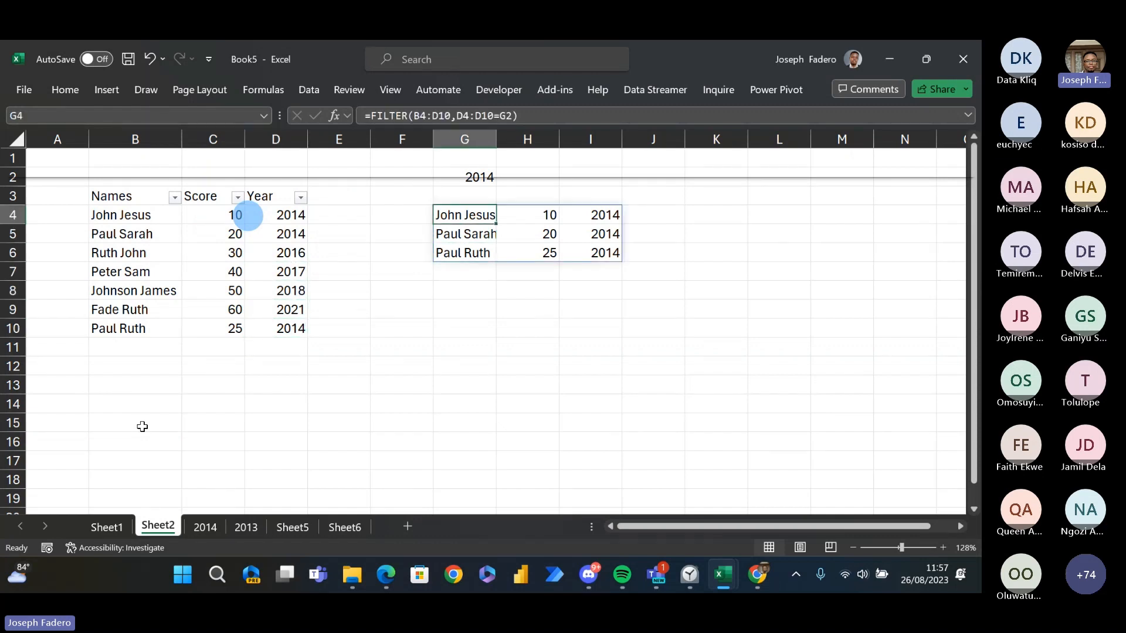
pyautogui.press('Down')
pyautogui.press('Up')
pyautogui.press('Down')
pyautogui.press('Down')
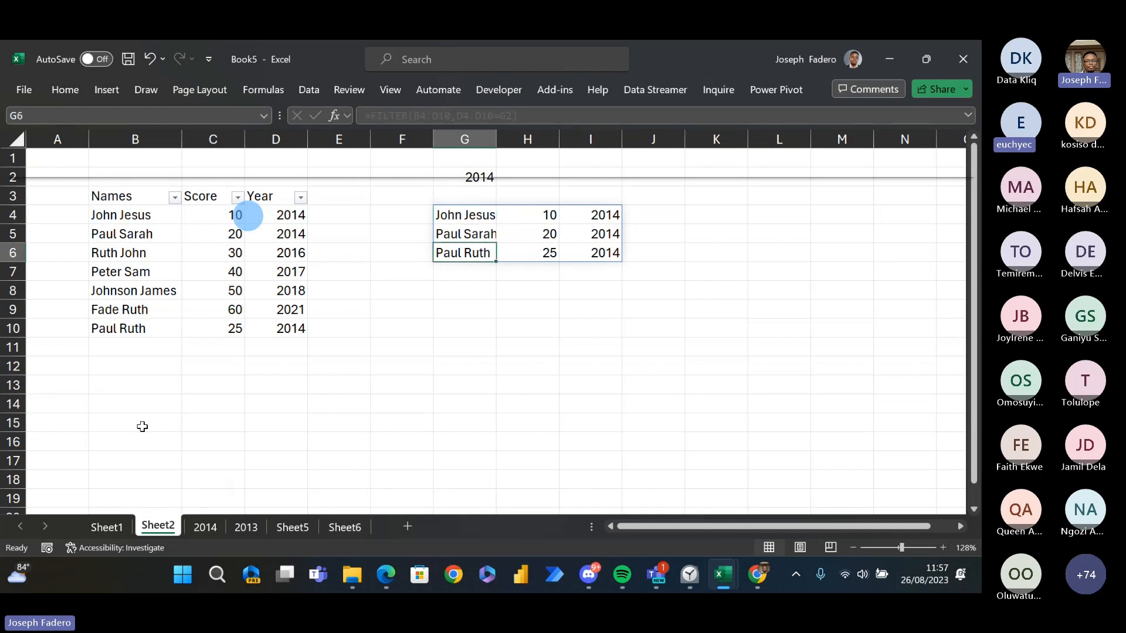
pyautogui.press('Down')
pyautogui.press('Up')
pyautogui.press('Up')
pyautogui.press('Up')
pyautogui.press('Up')
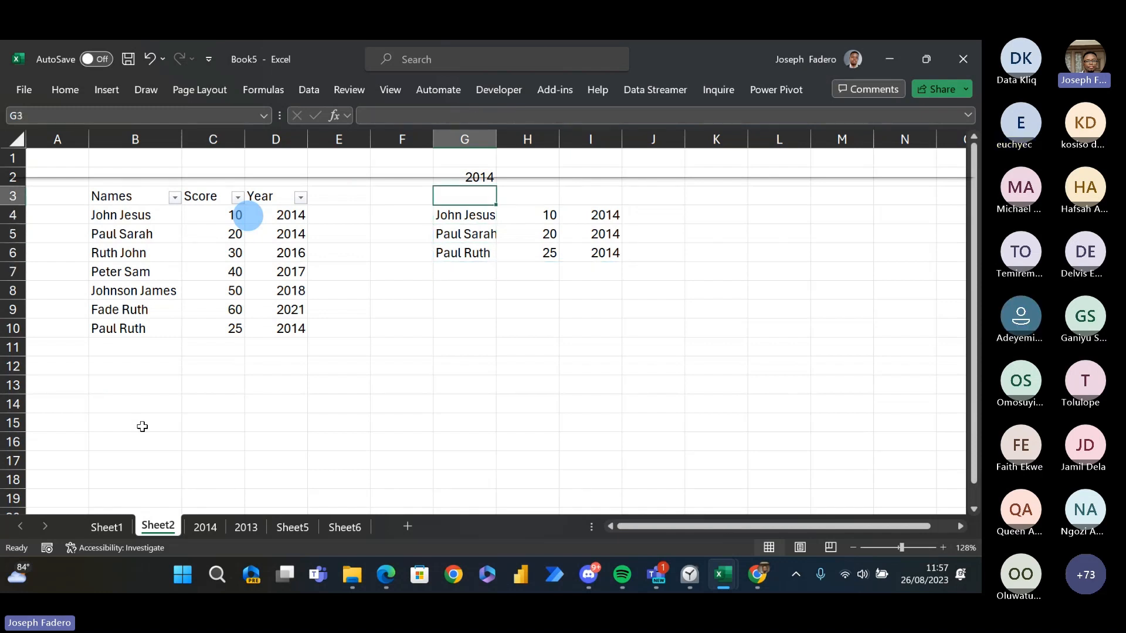
pyautogui.press('Up')
pyautogui.press('Down')
pyautogui.press('Up')
pyautogui.press('Down')
pyautogui.press('Down')
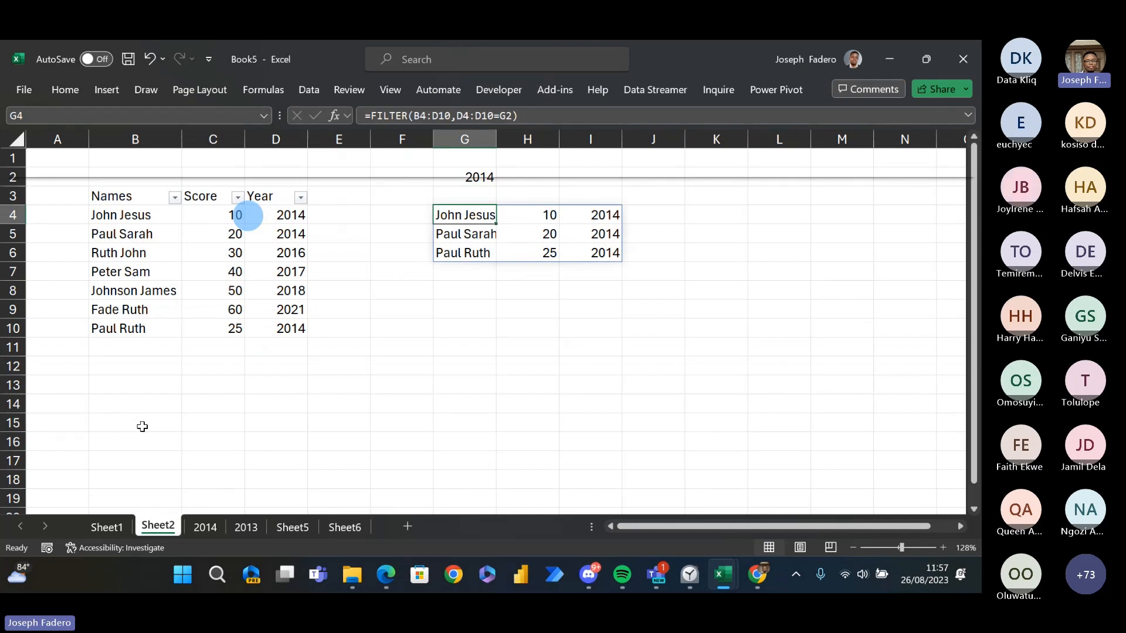
pyautogui.press('Down')
pyautogui.press('Down')
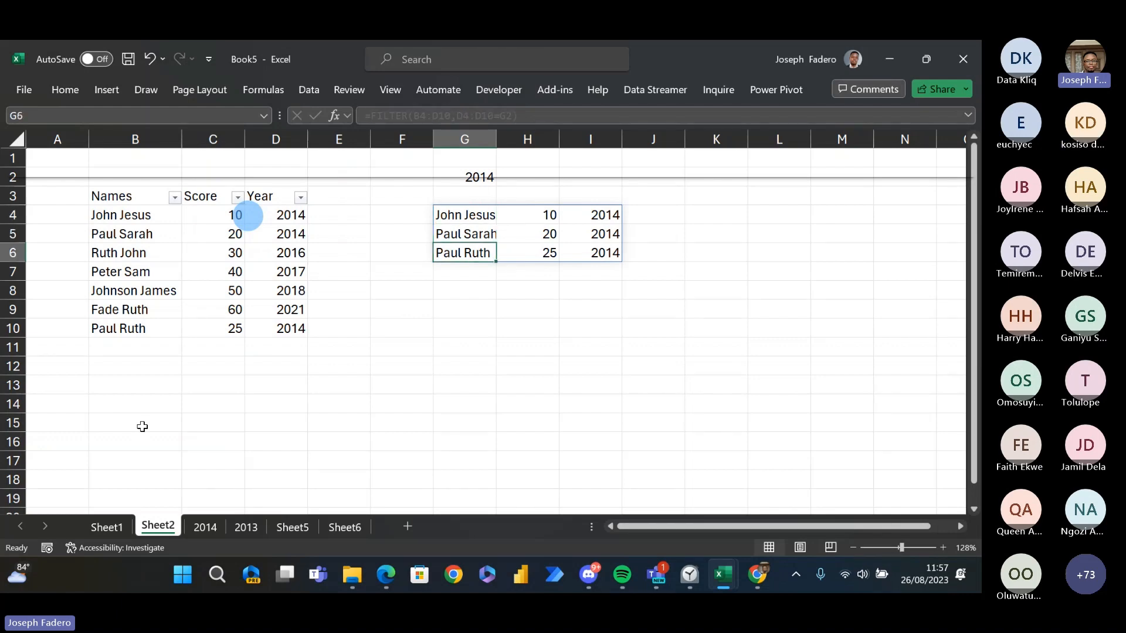
# - Review the Array Functions list in column S of Sheet1 and the sales table beside it
pyautogui.hotkey('ctrl', 'pageup')
pyautogui.press('Up')
pyautogui.press('Up')
pyautogui.press('Up')
pyautogui.press('Up')
pyautogui.press('Up')
pyautogui.press('Up')
pyautogui.press('Up')
pyautogui.press('Up')
pyautogui.press('Up')
pyautogui.press('Up')
pyautogui.press('Up')
pyautogui.press('Up')
pyautogui.press('Up')
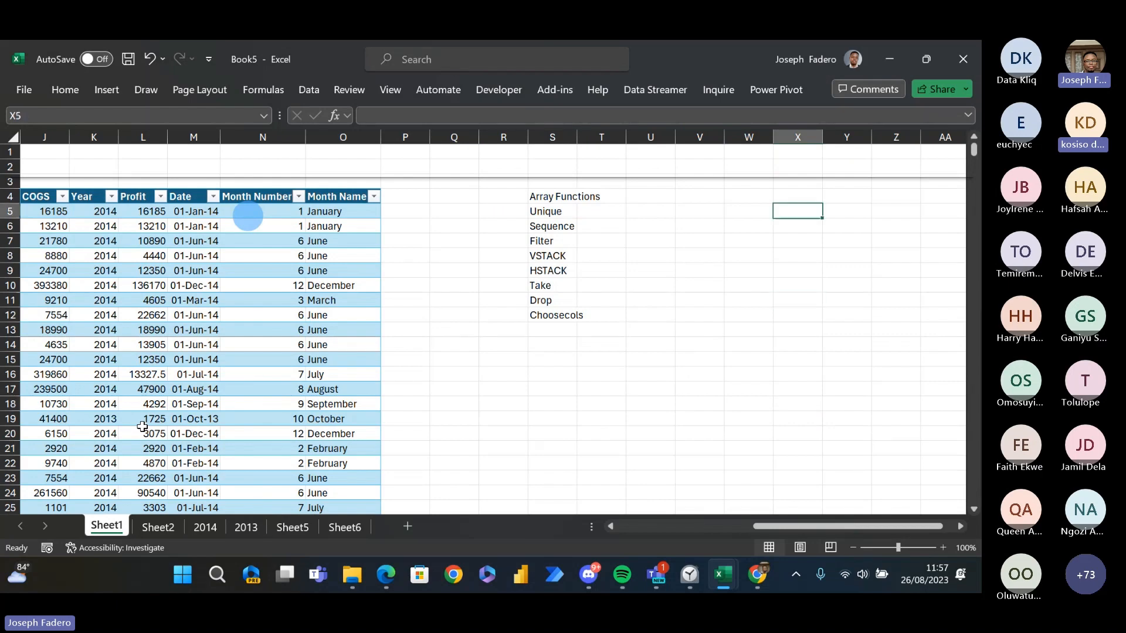
pyautogui.press('Left')
pyautogui.press('Left')
pyautogui.press('Left')
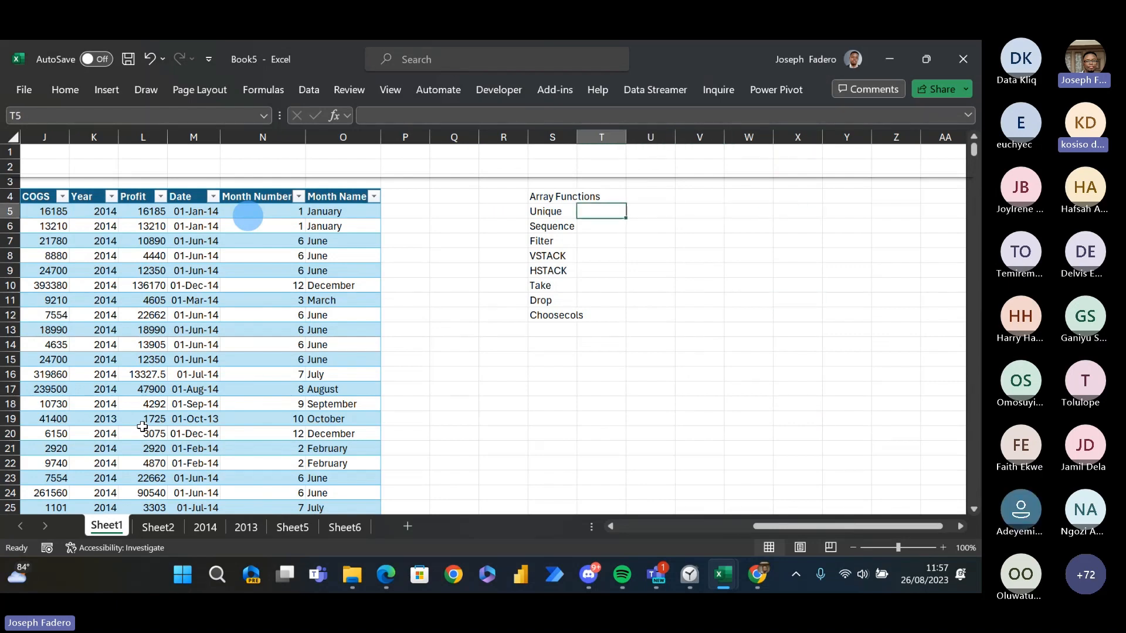
pyautogui.press('Left')
pyautogui.press('Up')
pyautogui.hotkey('ctrl', 'Down')
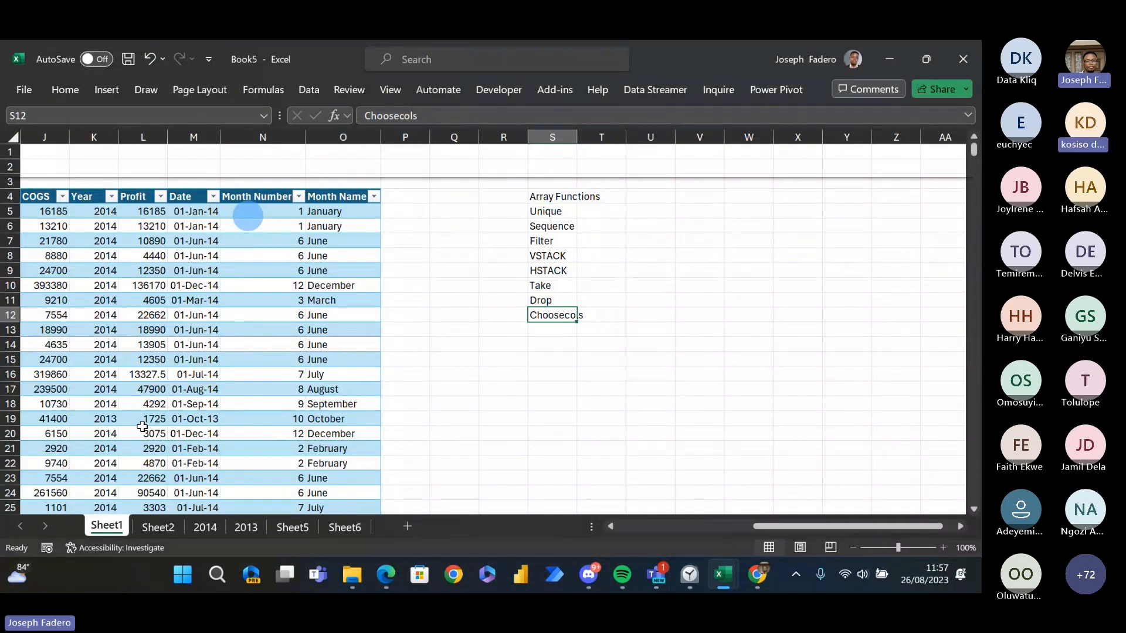
pyautogui.hotkey('ctrl', 'pagedown')
pyautogui.hotkey('ctrl', 'pageup')
pyautogui.hotkey('ctrl', 'Left')
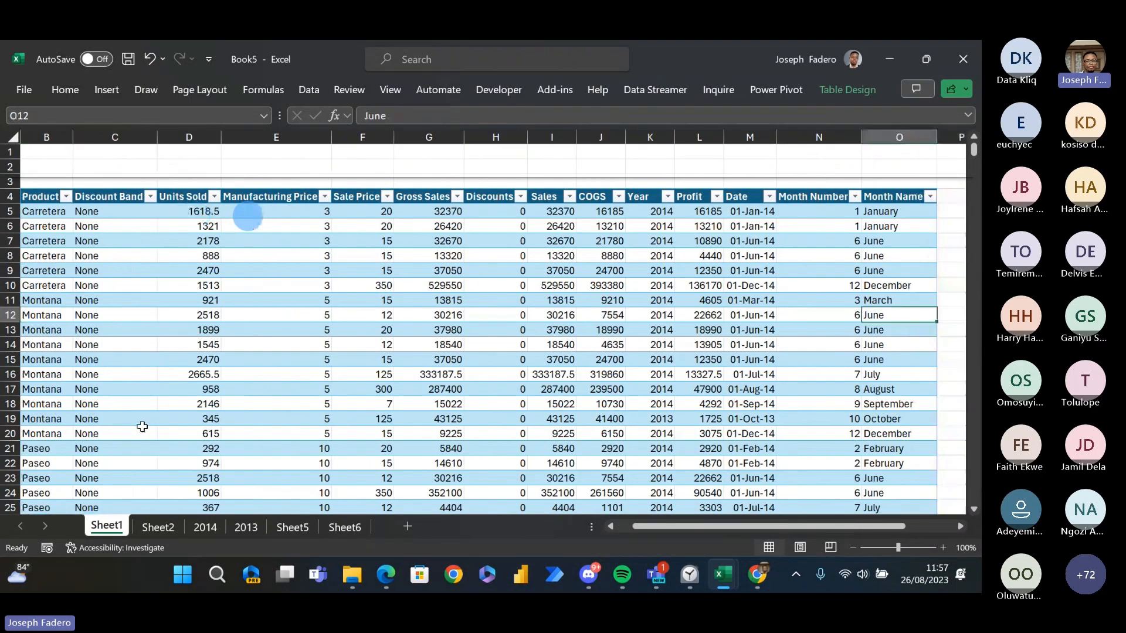
pyautogui.hotkey('ctrl', 'Right')
pyautogui.hotkey('ctrl', 'Up')
pyautogui.press('Down')
pyautogui.hotkey('ctrl', 'Right')
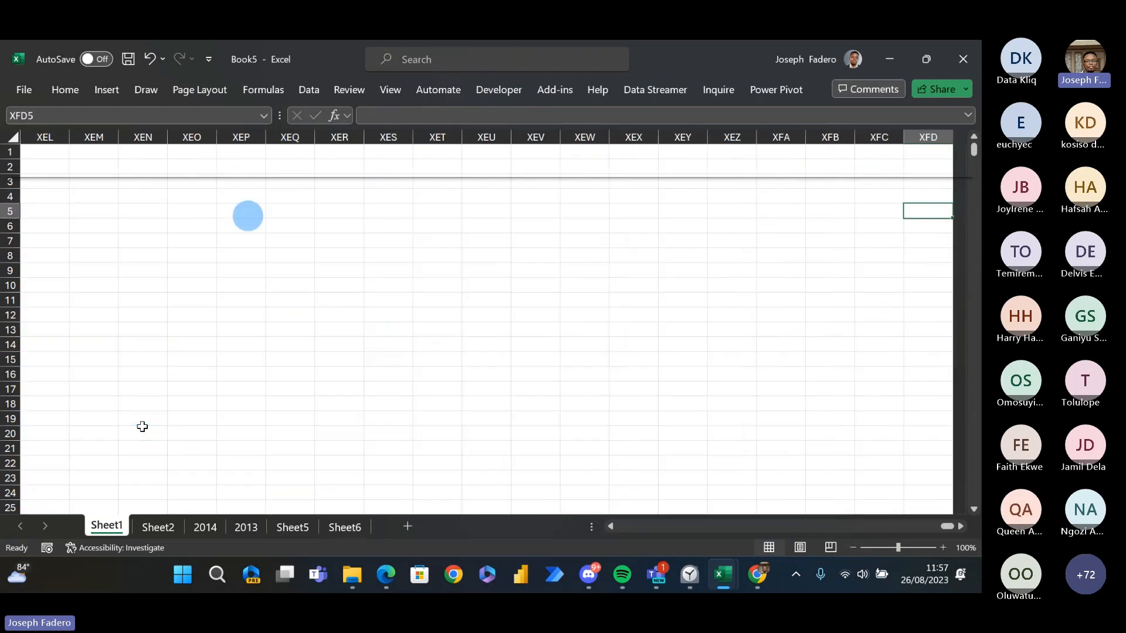
pyautogui.hotkey('ctrl', 'Left')
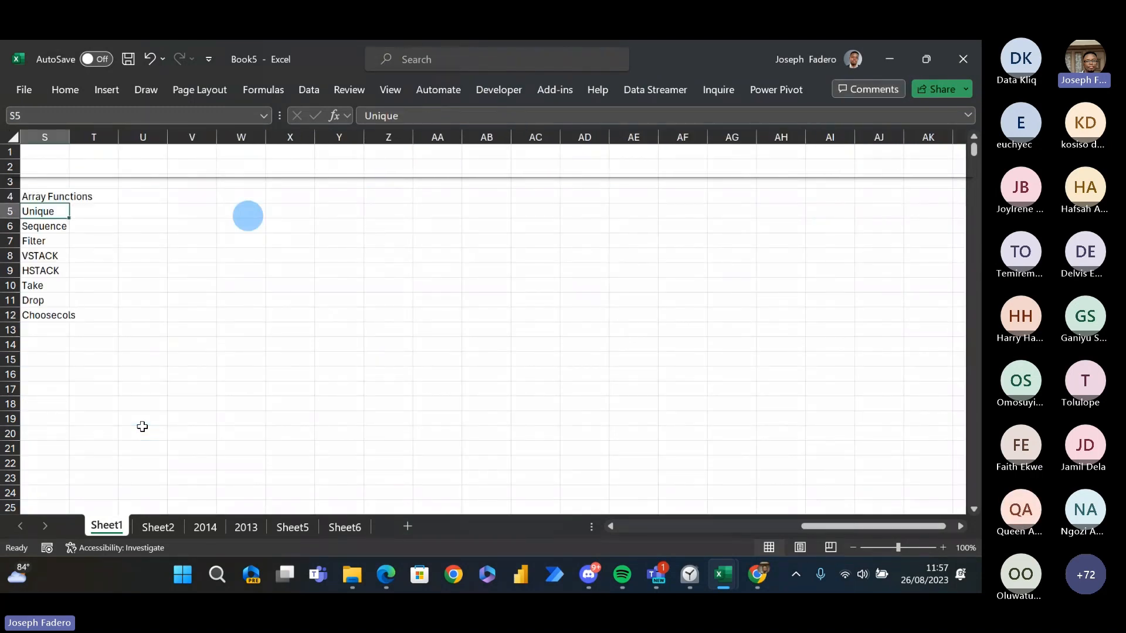
pyautogui.press('Left')
pyautogui.press('Left')
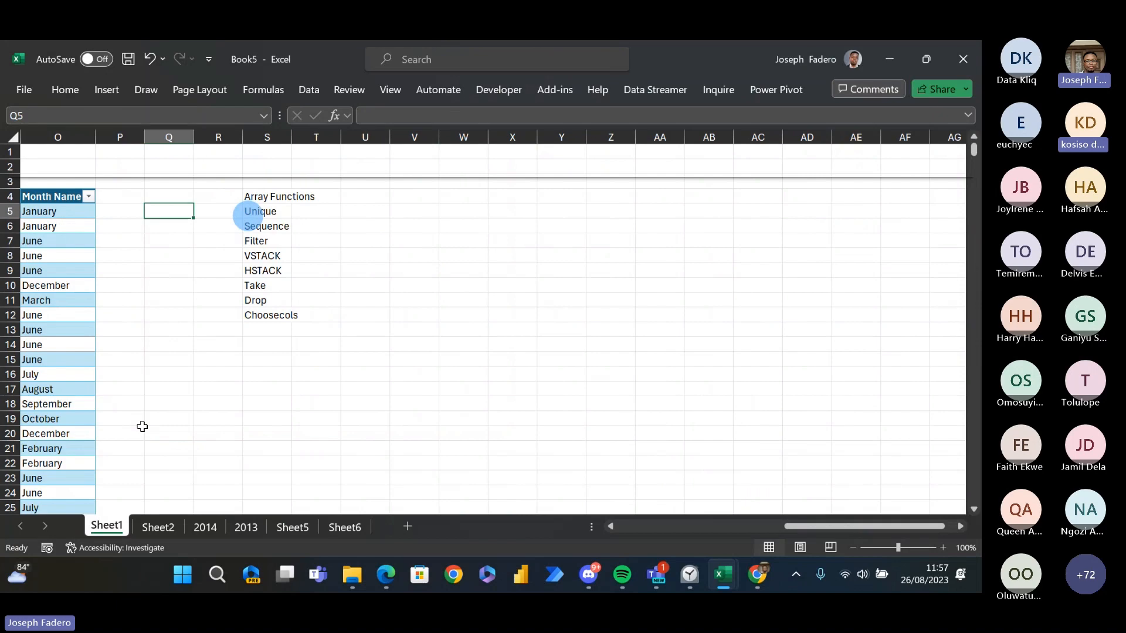
pyautogui.hotkey('ctrl', 'n')
pyautogui.hotkey('alt', 'Tab')
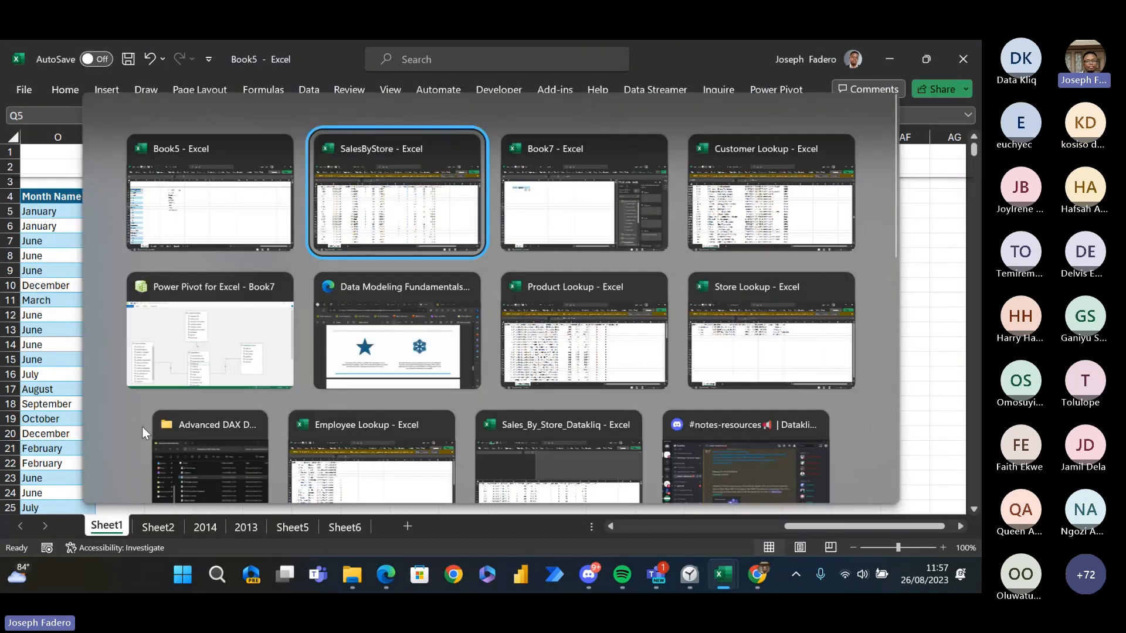
pyautogui.press('Escape')
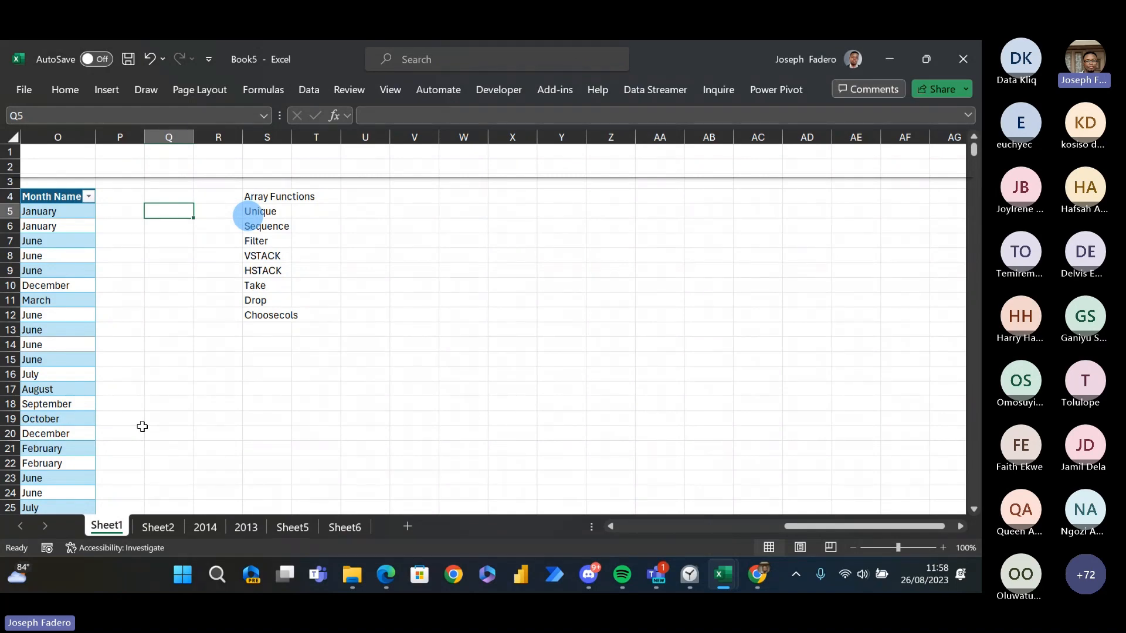
# - Highlight the Array Functions list in S4:S12, from its heading down to Choosecols, to go over the listed functions
pyautogui.press('Right')
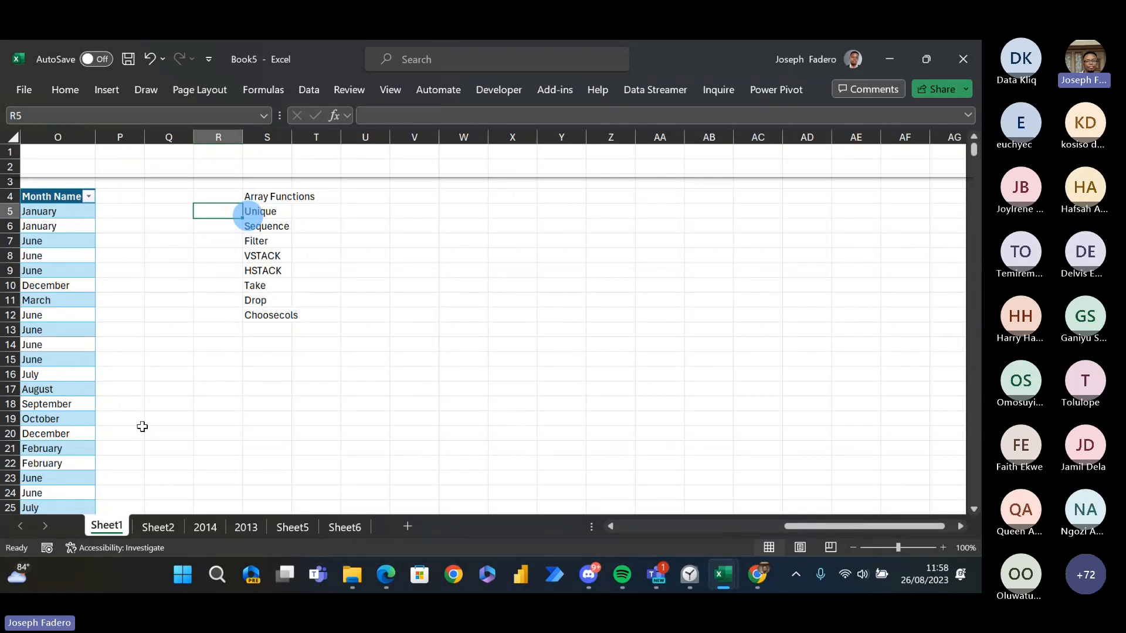
pyautogui.press('Right')
pyautogui.press('Right')
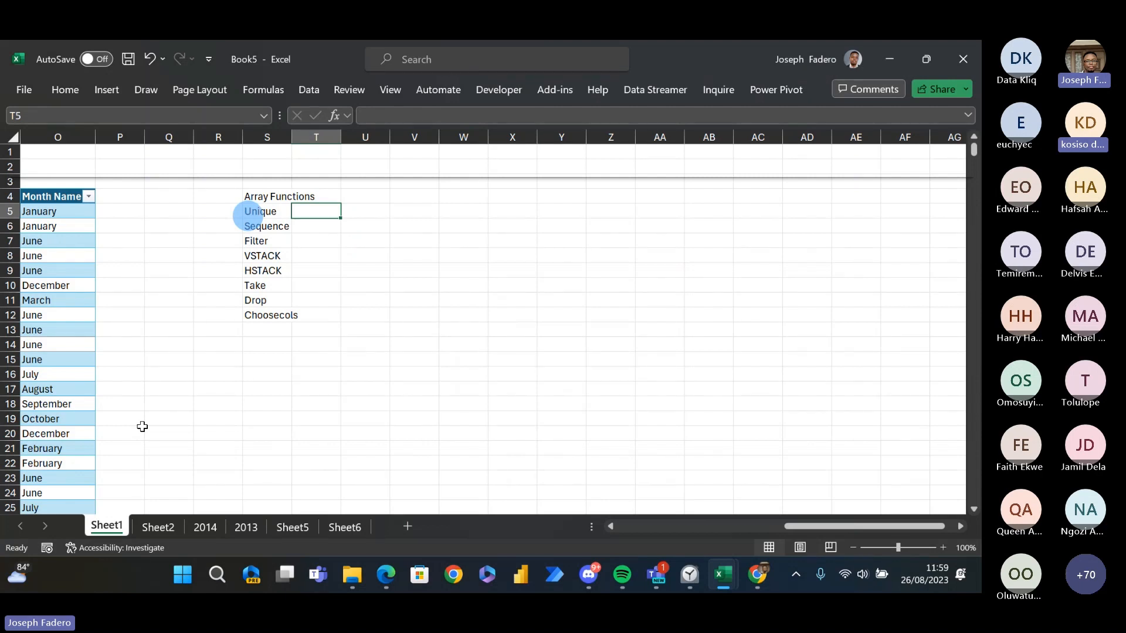
pyautogui.press('Left')
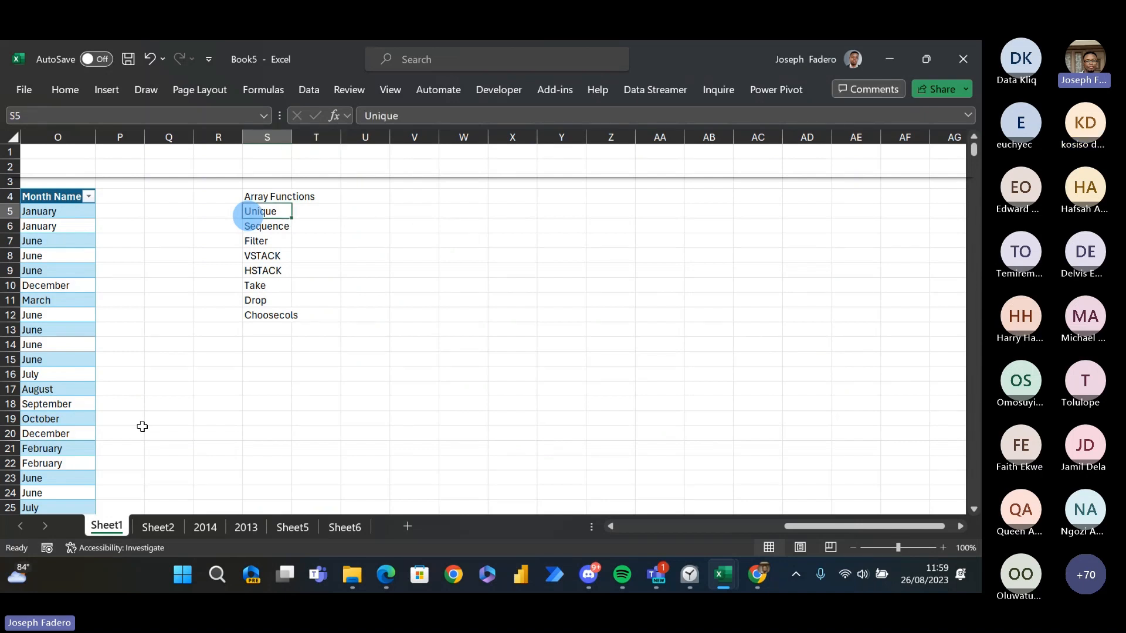
pyautogui.press('Down')
pyautogui.press('Up')
pyautogui.press('Up')
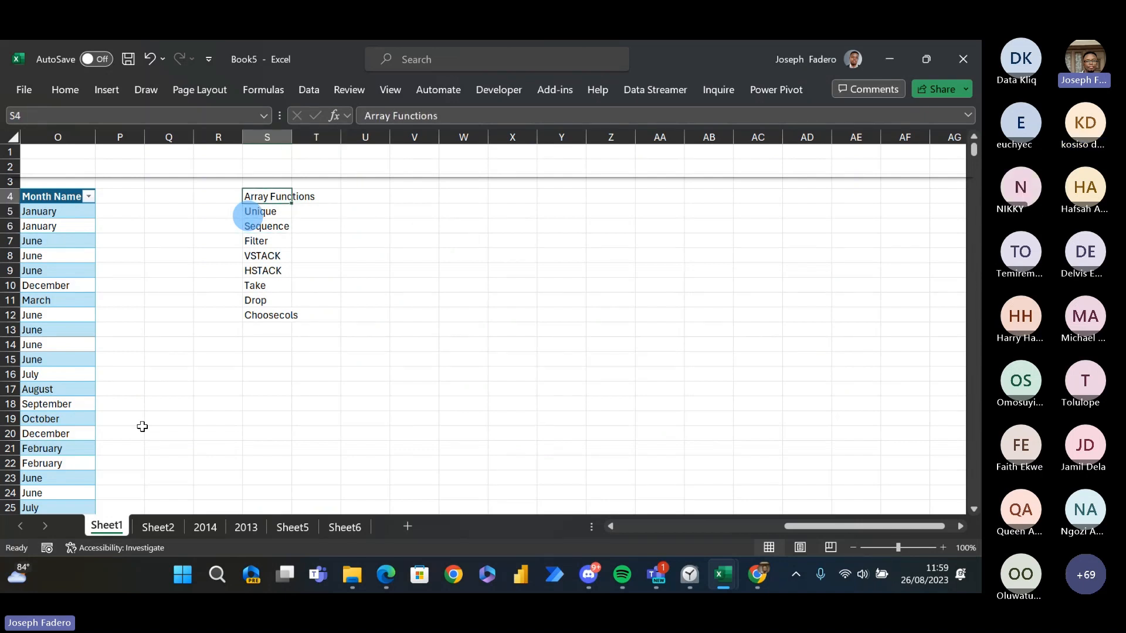
pyautogui.hotkey('ctrl', 'shift', 'Down')
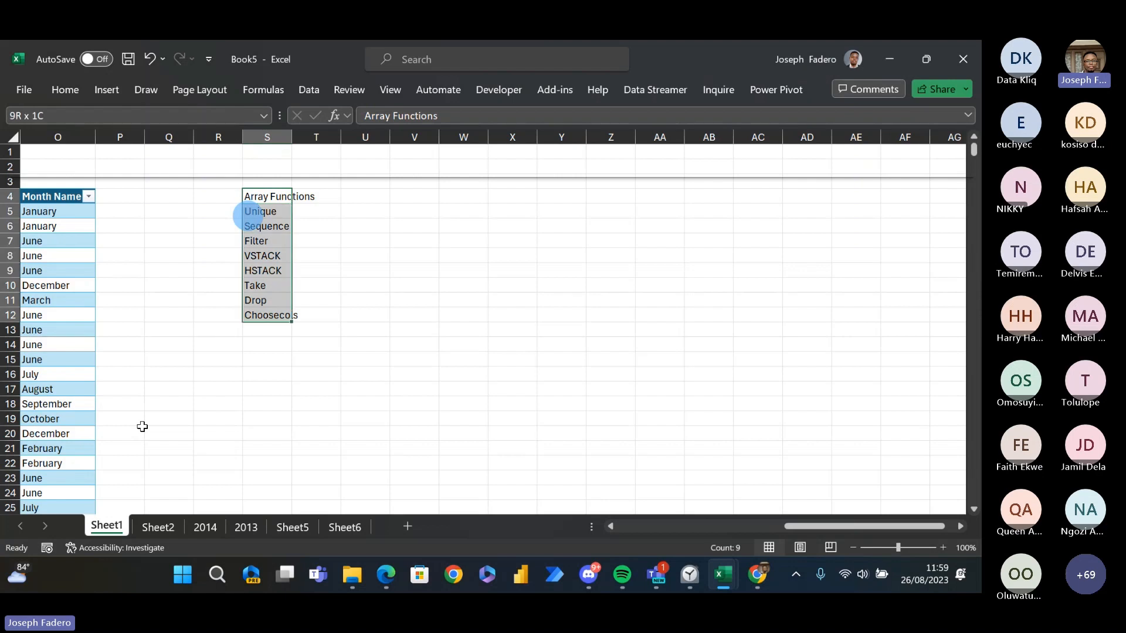
pyautogui.press('Right')
pyautogui.press('Right')
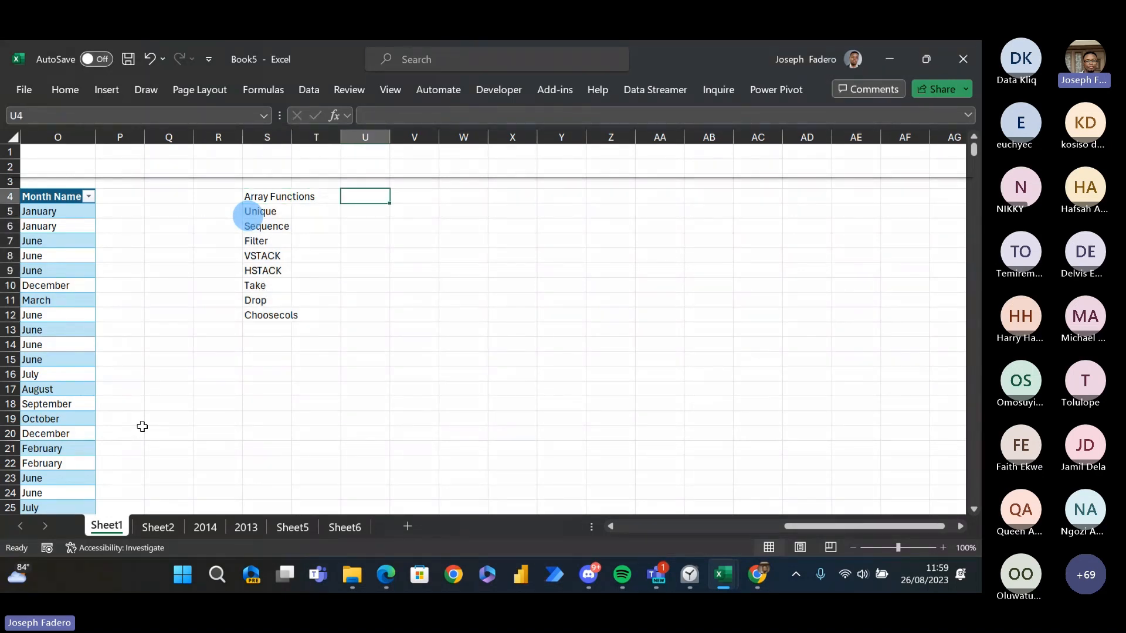
pyautogui.press('Left')
pyautogui.press('Down')
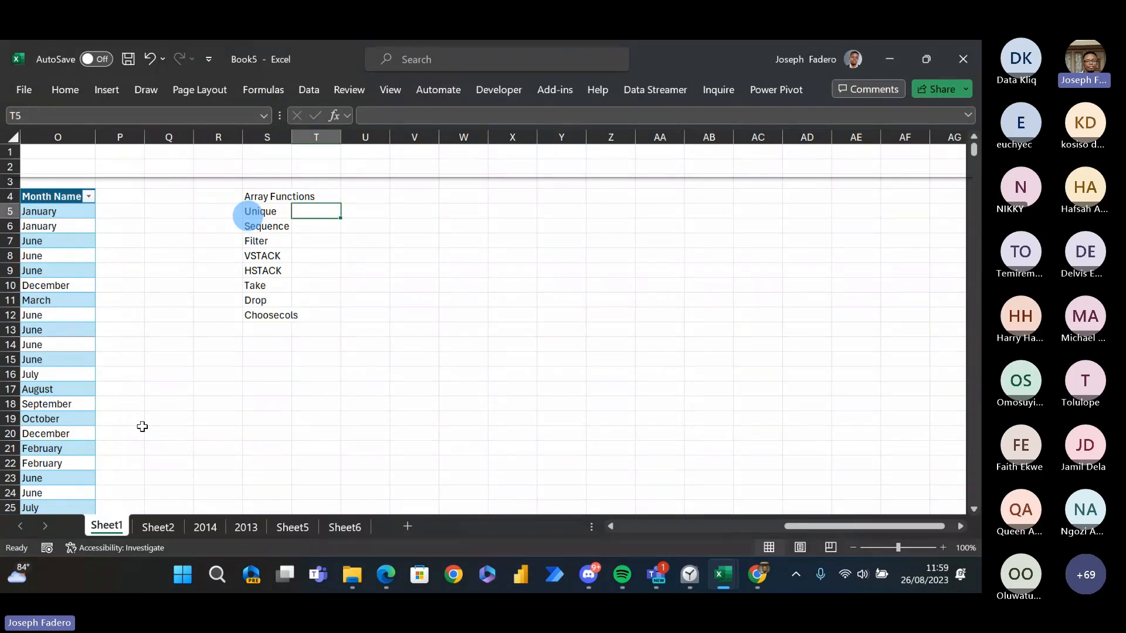